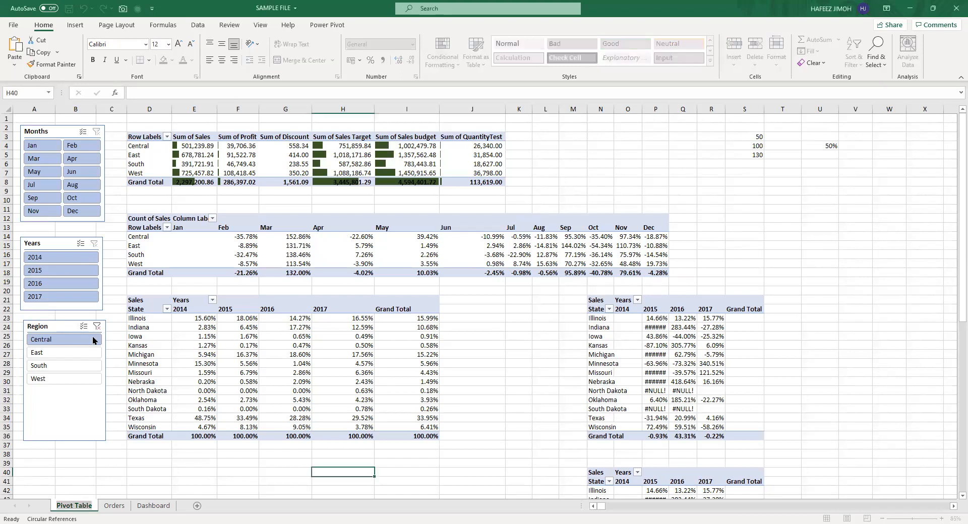
Rename the Pivot Table sheet as Advanced Pivot Table.
key("Home")
type("Advanced")
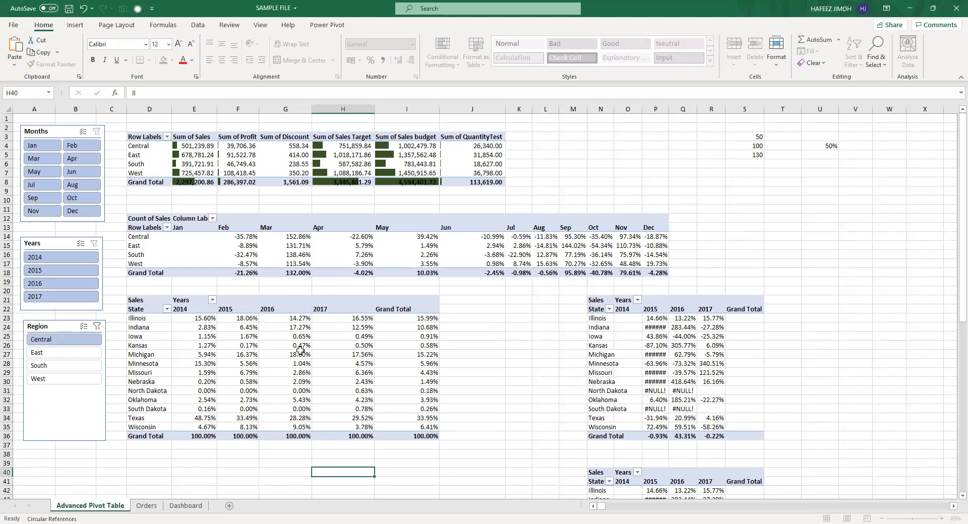
key("Return")
left_click(297, 451)
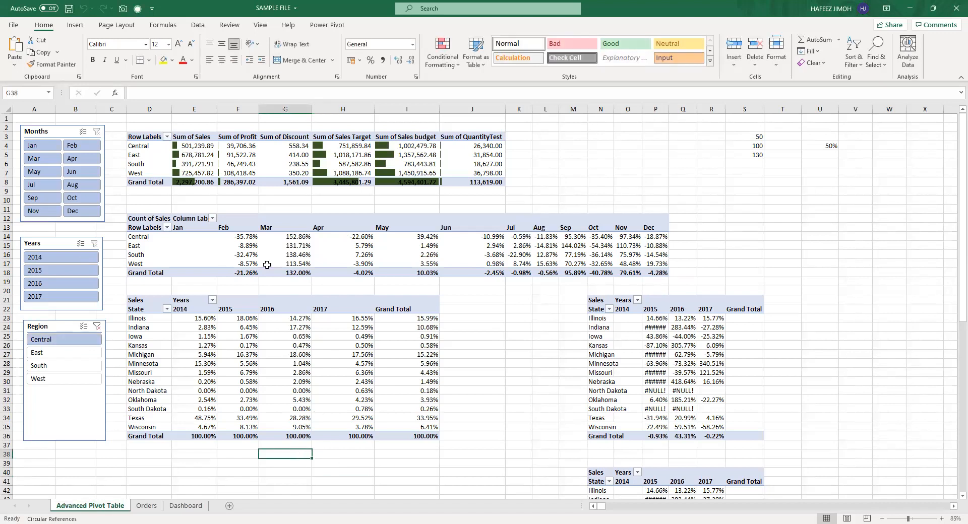
Examine the Orders sheet's columns from Row ID across to the last field, including Ship Mode, Customer ID, Customer Name and Segment.
left_click(145, 506)
left_click(159, 175)
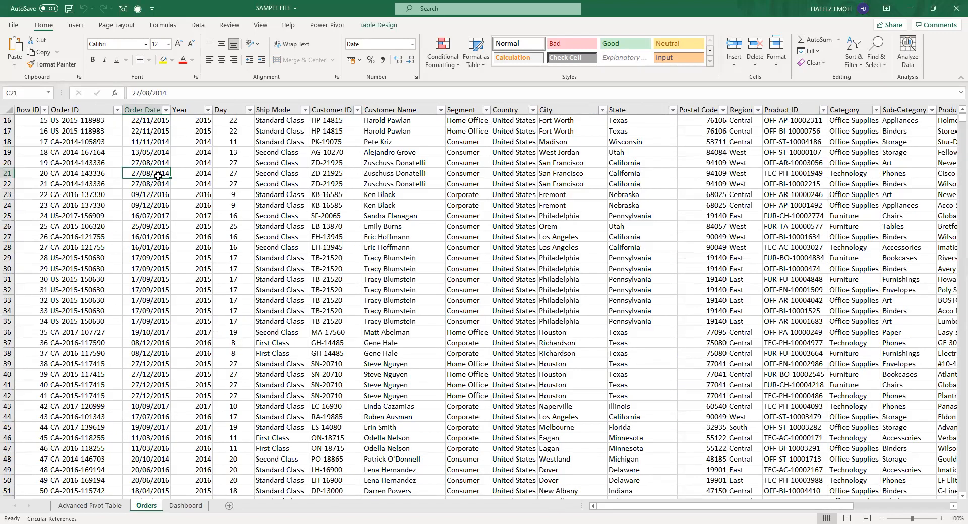
key("ctrl+Home")
key("ctrl+Right")
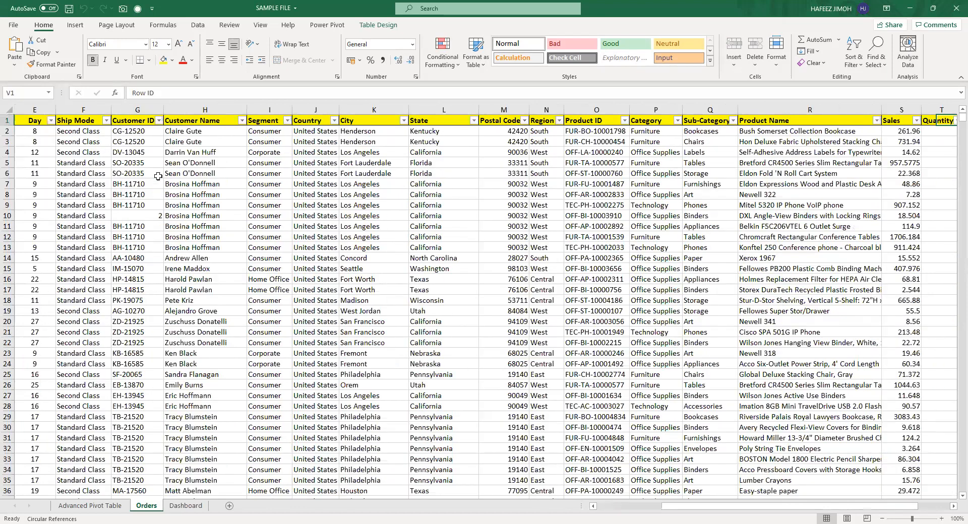
key("ctrl+Left")
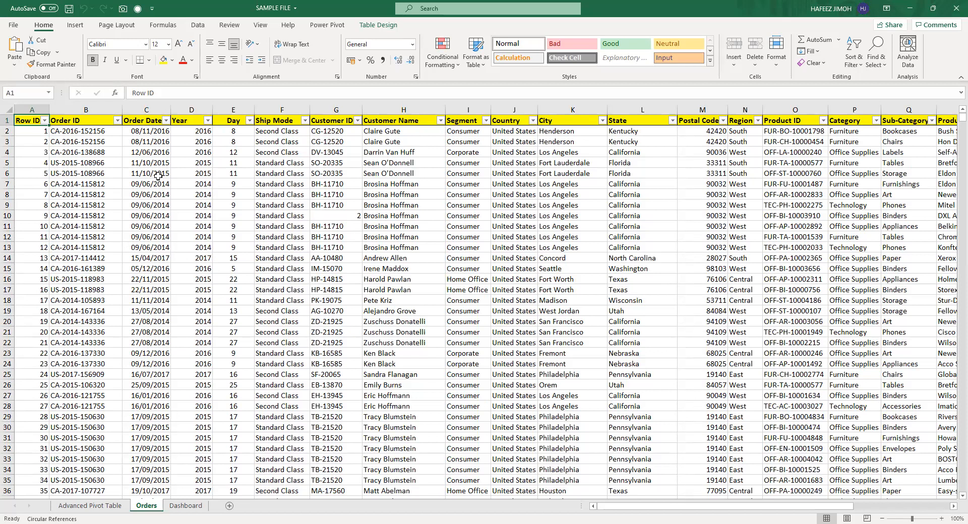
left_click(283, 130)
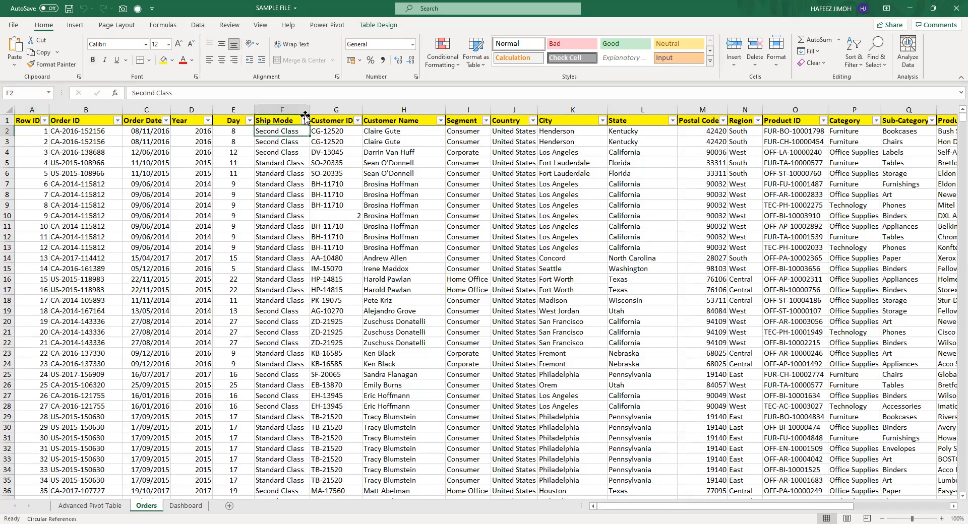
left_click(320, 108)
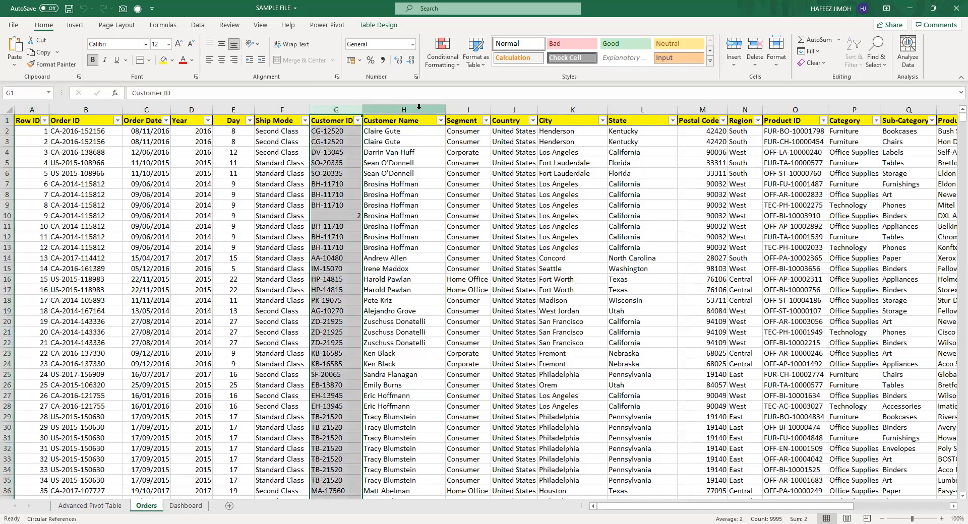
left_click(440, 110)
left_click(461, 110)
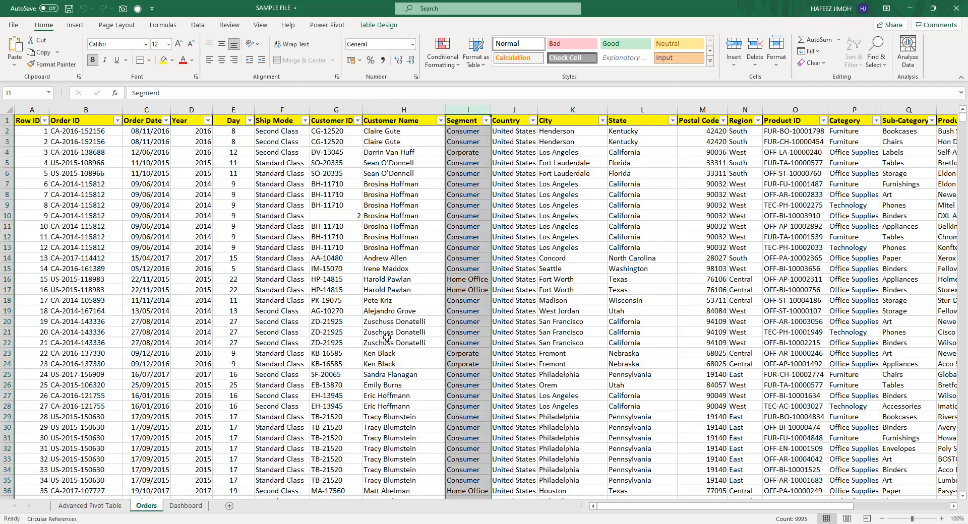
Look through the Advanced Pivot Table, Orders and Dashboard sheets to review the workbook's structure.
left_click(200, 507)
left_click(154, 506)
left_click(121, 506)
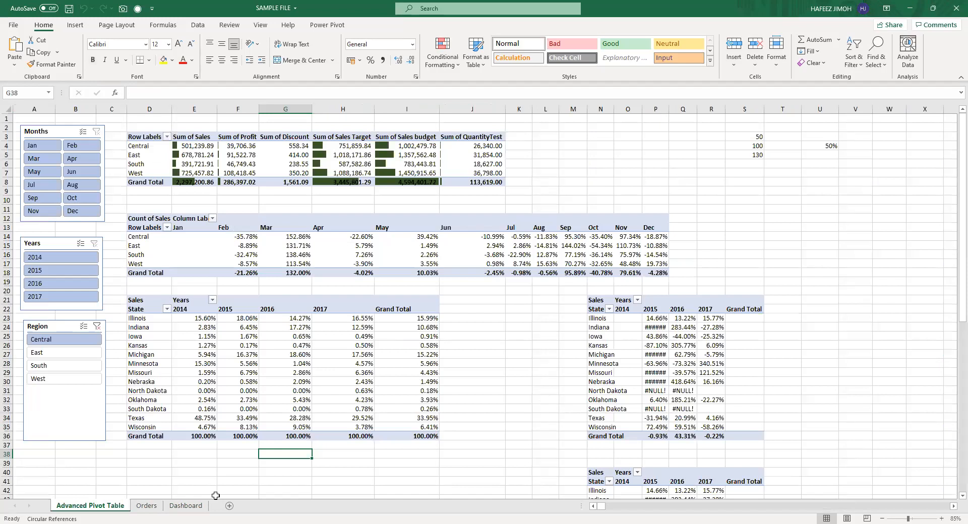
key("alt+Tab")
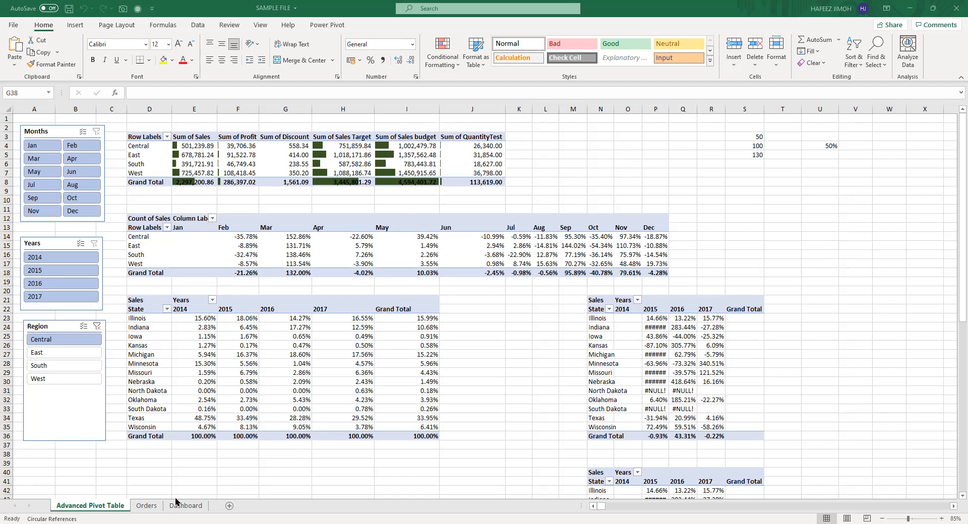
left_click(159, 507)
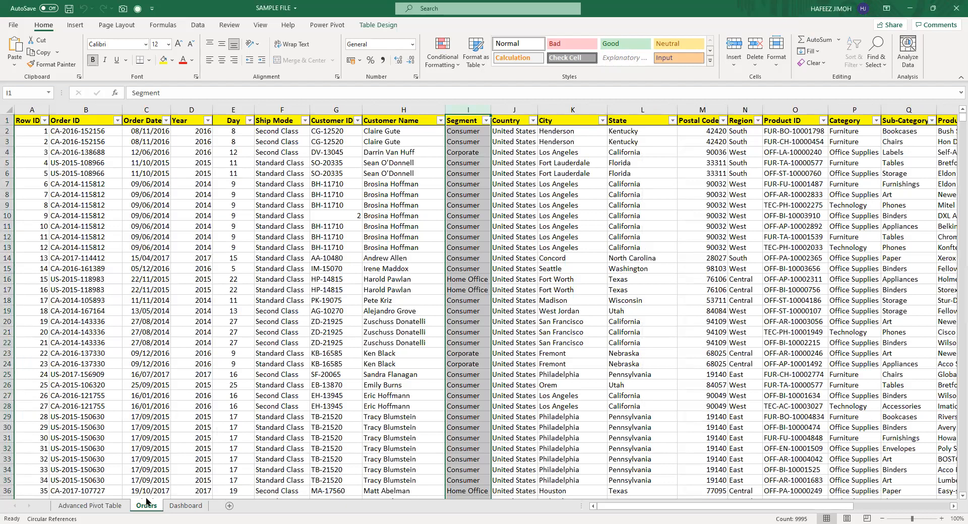
left_click(194, 449)
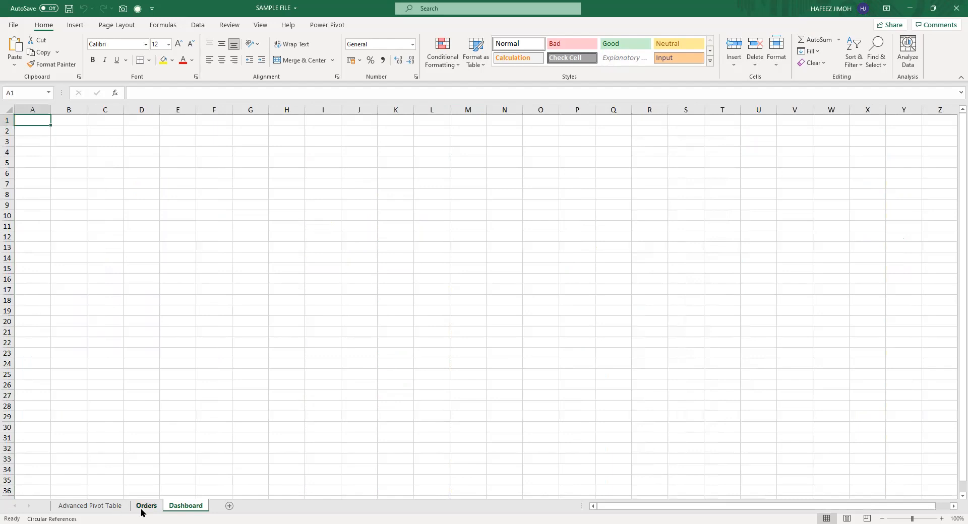
left_click(179, 507)
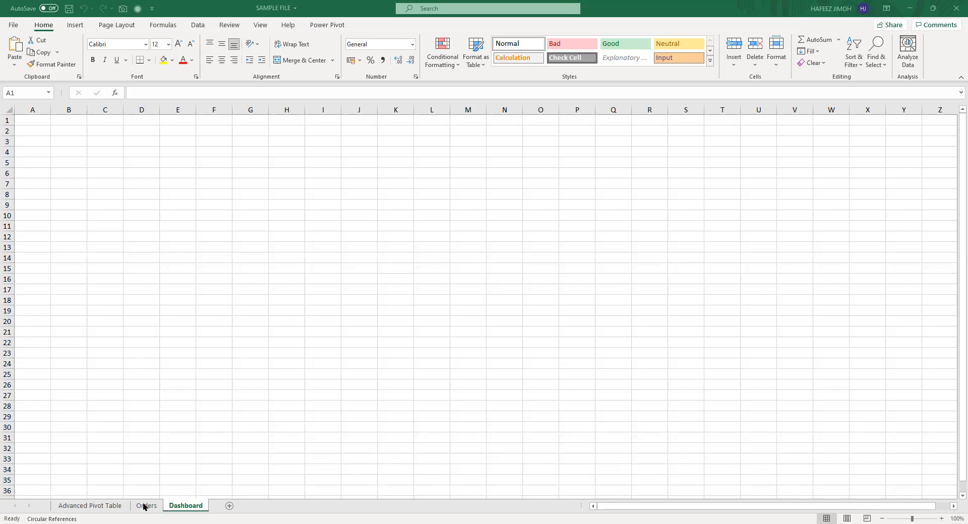
left_click(75, 509)
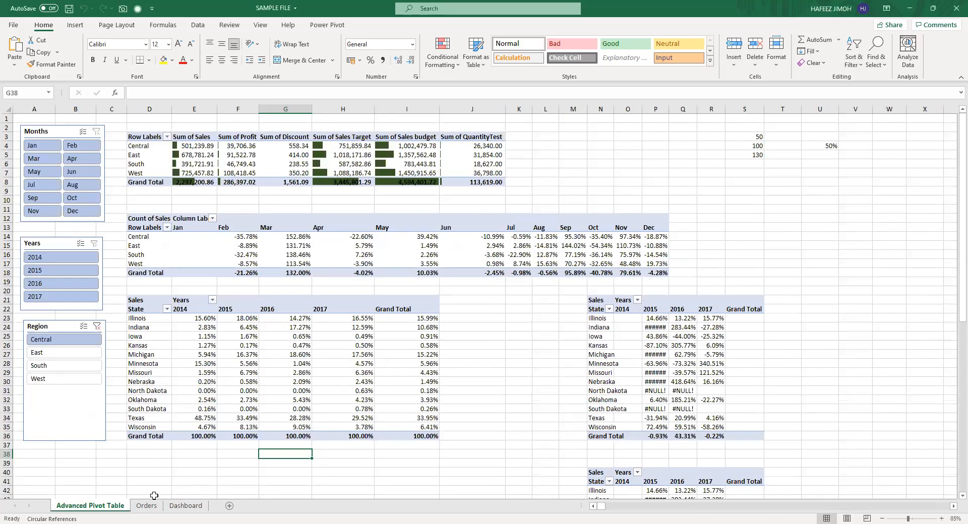
left_click(149, 511)
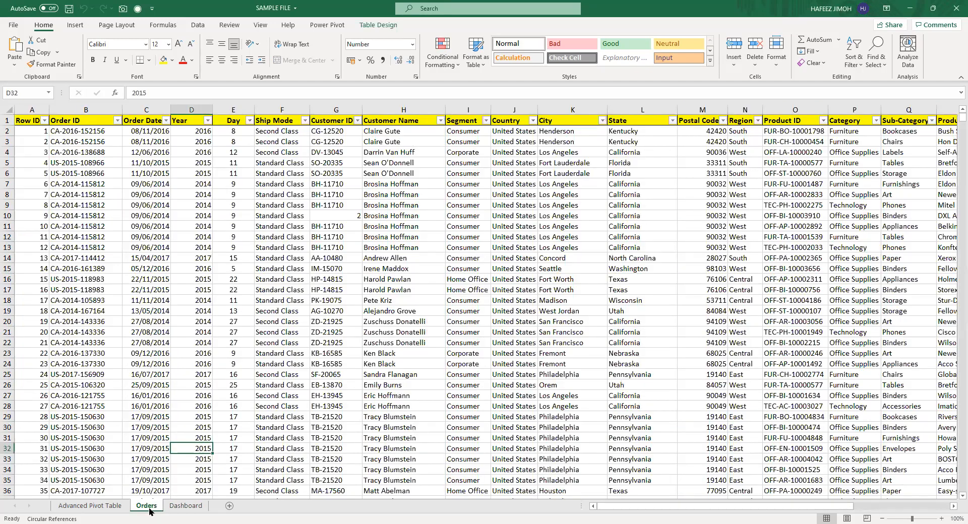
Insert a new worksheet between Orders and Dashboard and enter Basic Pivot Table as its name.
left_click(229, 506)
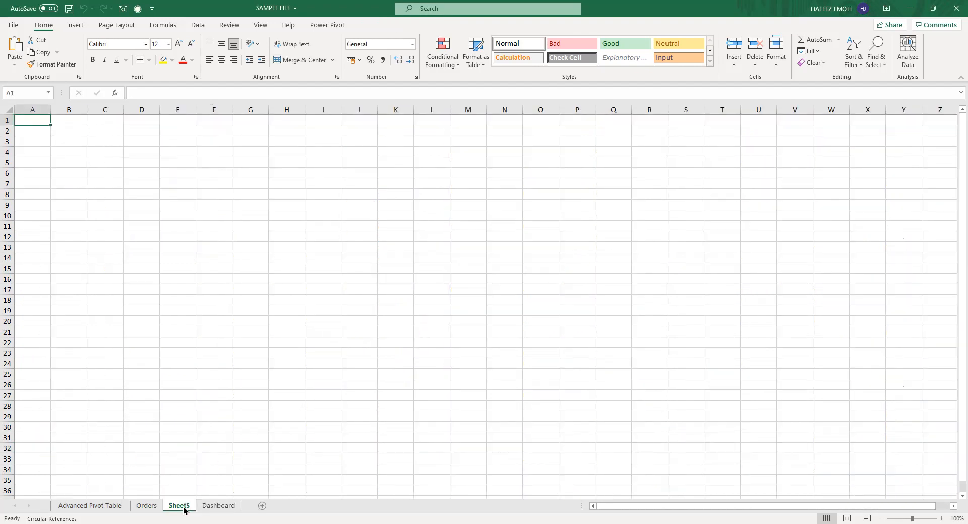
double_click(182, 507)
type("Pi")
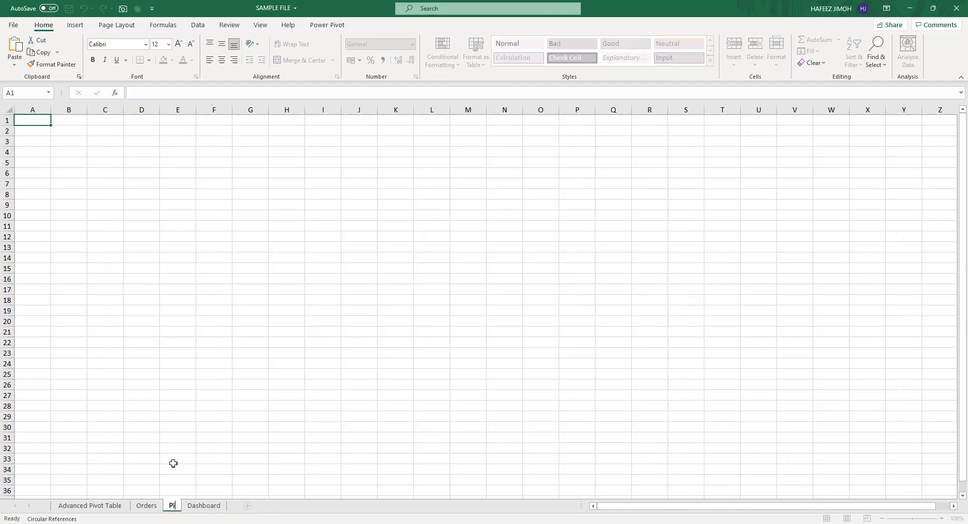
type("vot Table")
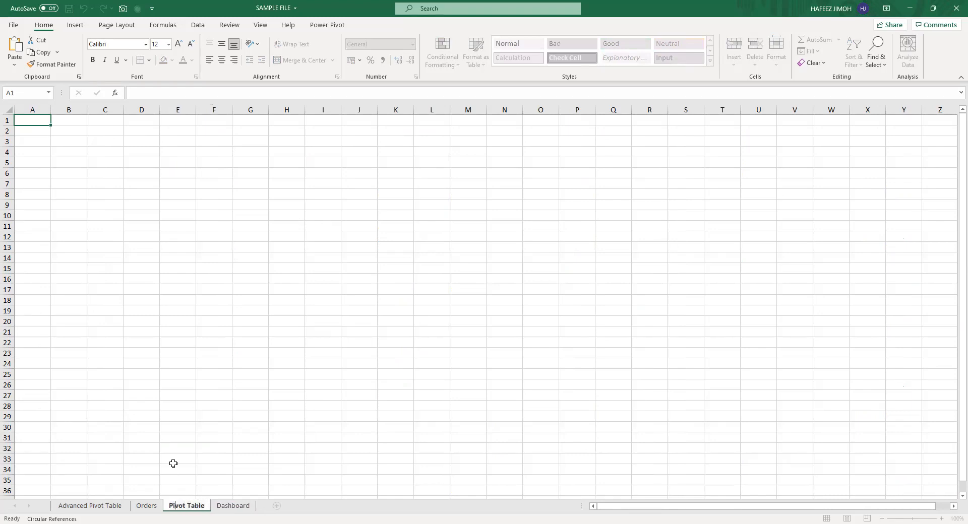
type("Basi")
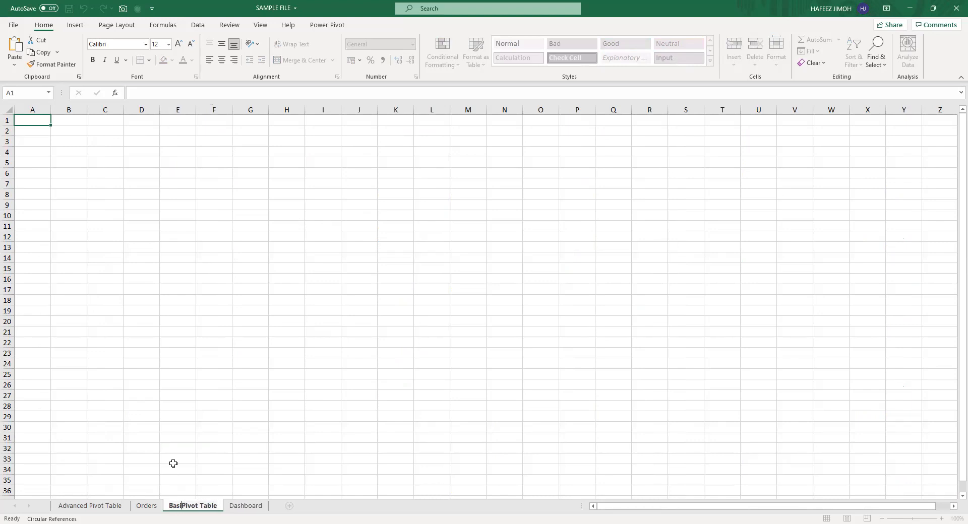
type("c")
Replace the new worksheet's name with Report Sheet.
key("BackSpace")
key("BackSpace")
key("BackSpace")
key("BackSpace")
key("BackSpace")
key("BackSpace")
key("BackSpace")
key("BackSpace")
key("BackSpace")
key("BackSpace")
key("BackSpace")
key("BackSpace")
key("BackSpace")
key("BackSpace")
key("BackSpace")
key("BackSpace")
key("BackSpace")
type("R")
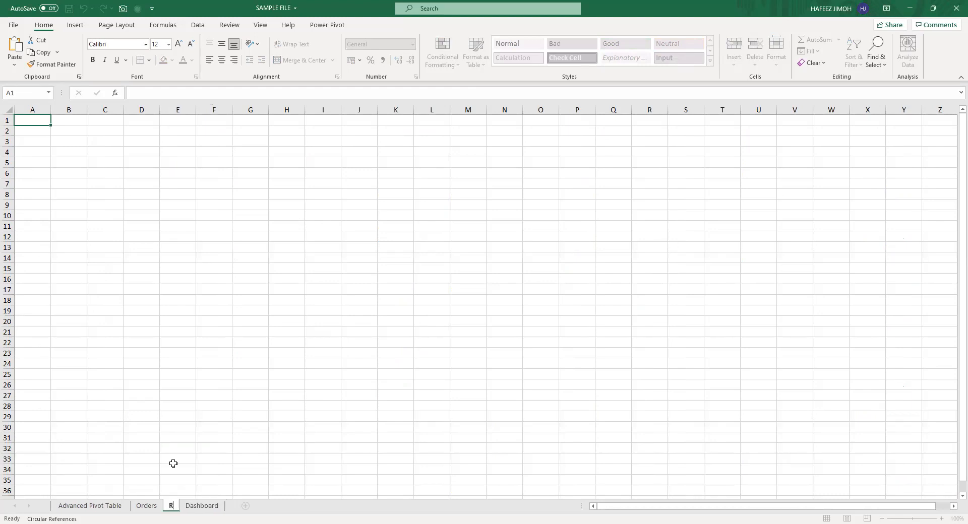
type("eport Sheet")
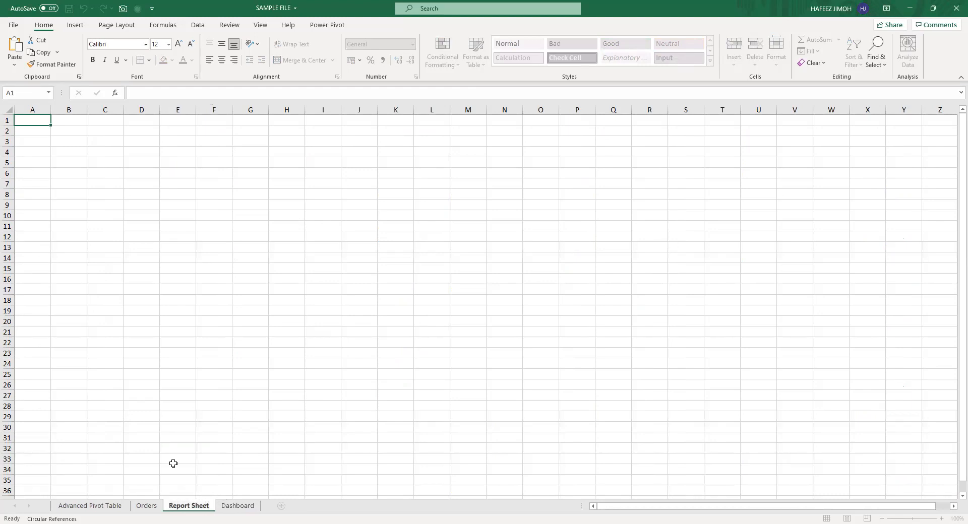
key("BackSpace")
type("t")
key("Return")
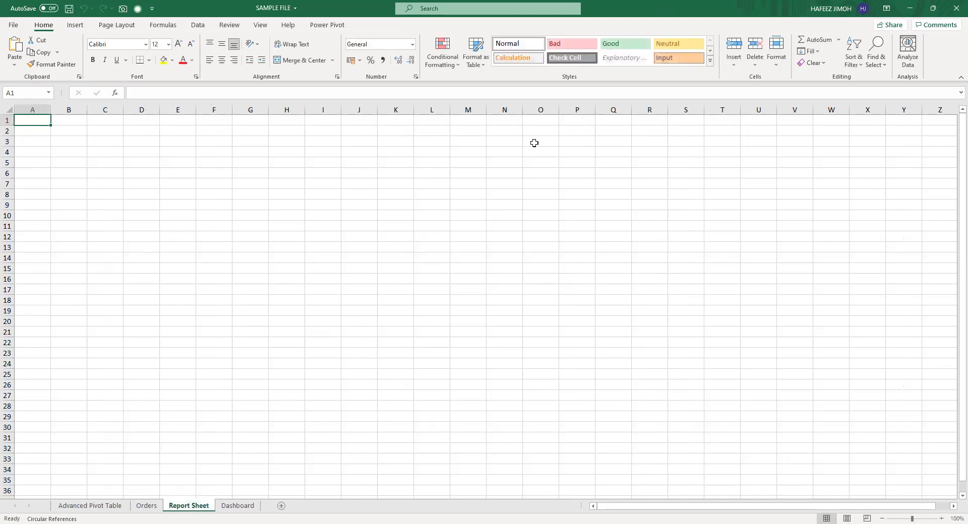
Check the Orders sheet and open the blank Dashboard sheet.
left_click(171, 195)
left_click(134, 510)
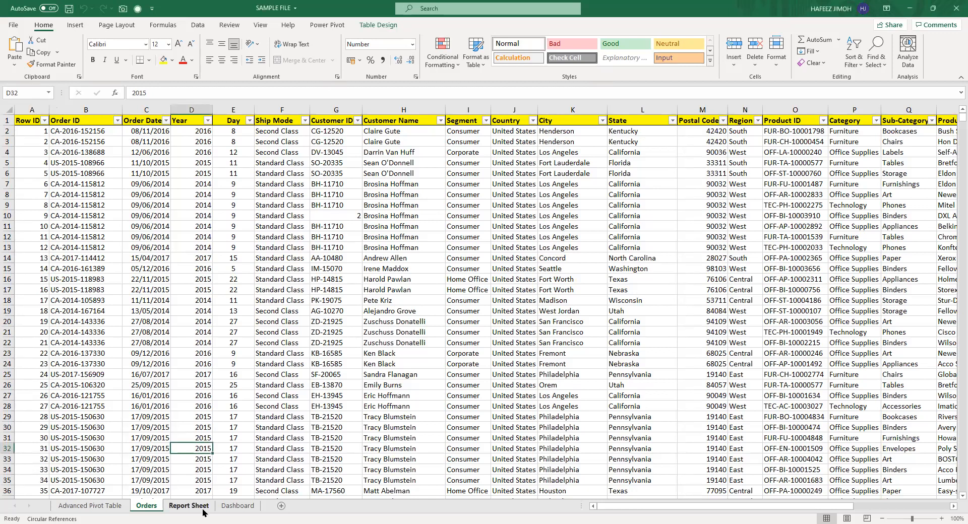
left_click(225, 511)
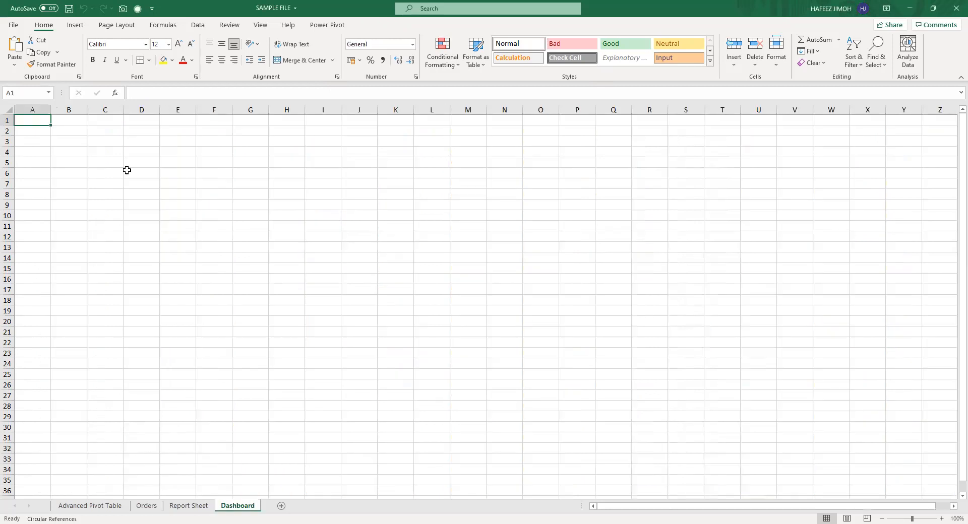
Mark out the blank dashboard area by selecting cells A1 to Z35, and clear the selection again.
mouse_move(33, 120)
left_mouse_down()
mouse_move(296, 432)
mouse_move(956, 424)
left_mouse_up()
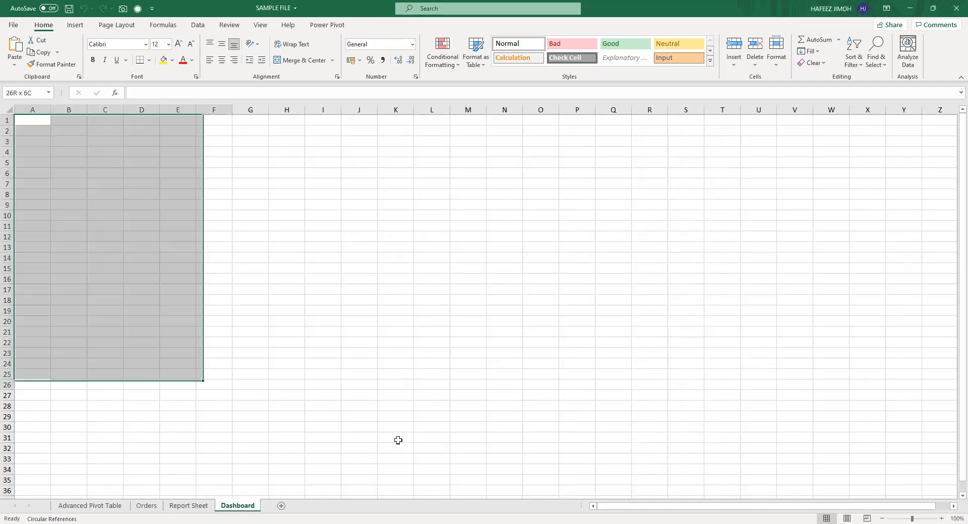
left_click_drag(398, 441, 33, 428)
scroll(143, 413, "down", 3)
left_click(68, 408)
key("Left")
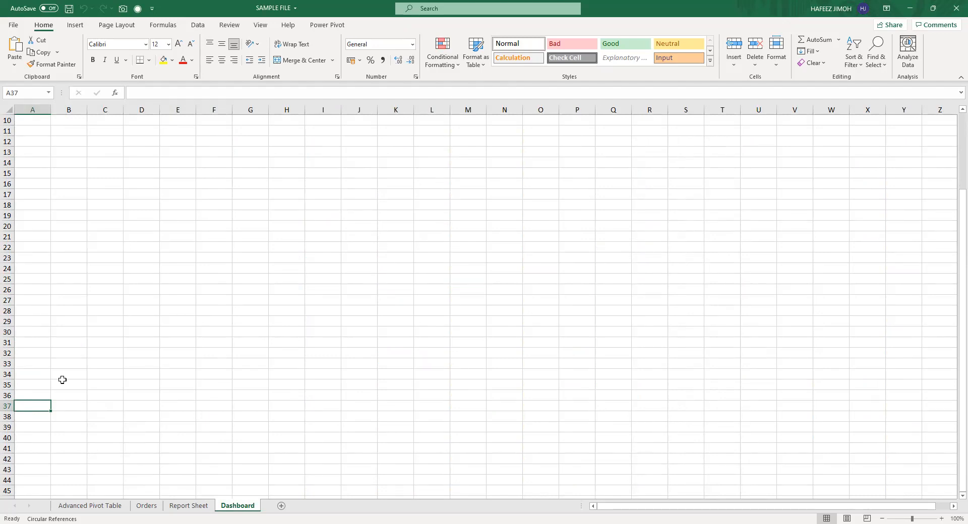
scroll(202, 219, "up", 3)
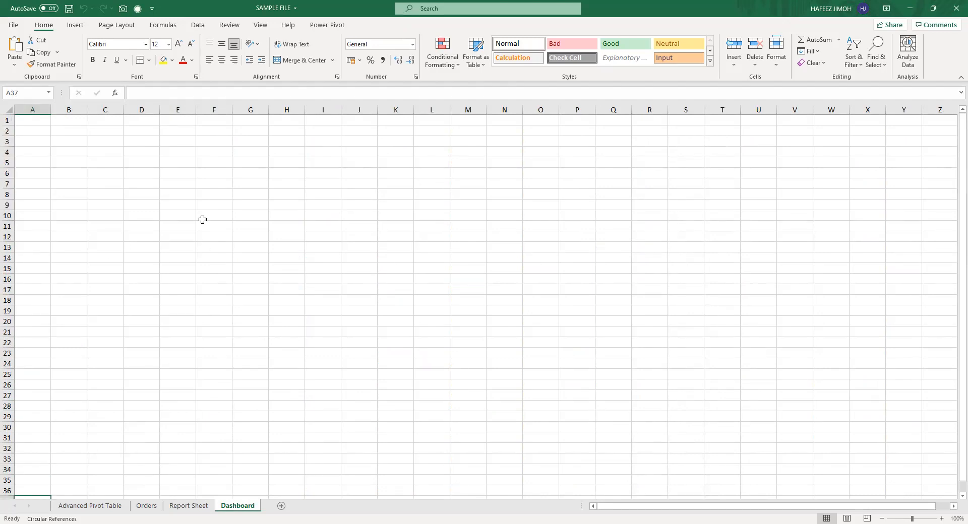
left_click_drag(25, 120, 931, 475)
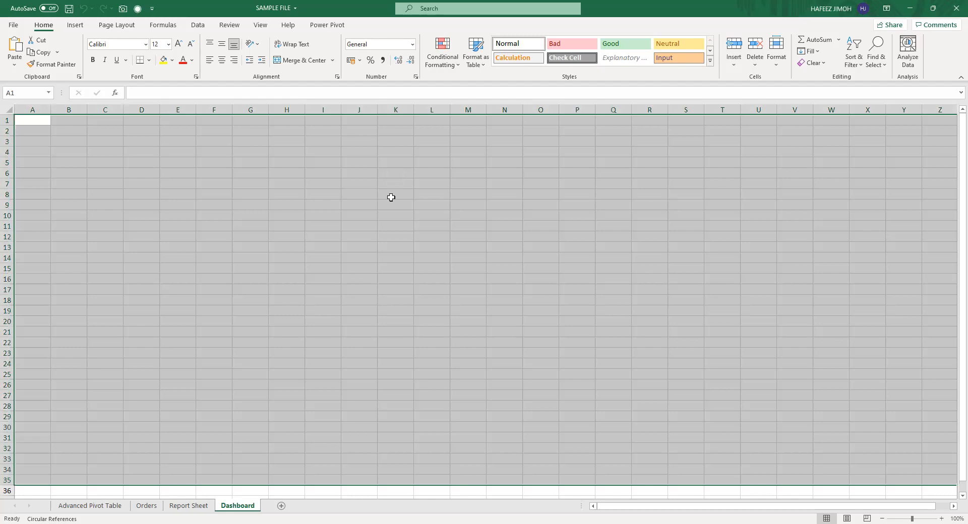
left_click(392, 197)
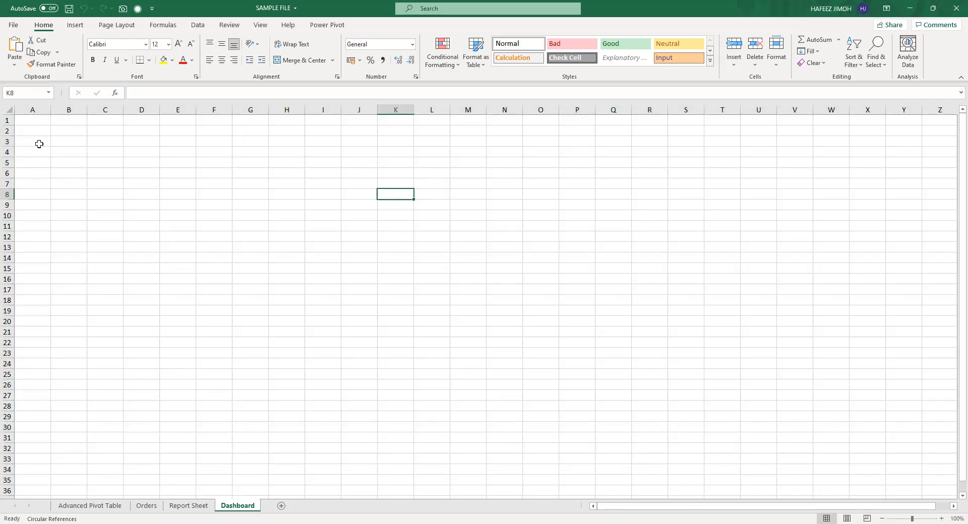
Reduce the Dashboard sheet's zoom to 85% so that more of the layout area fits on screen.
left_click_drag(44, 119, 917, 491)
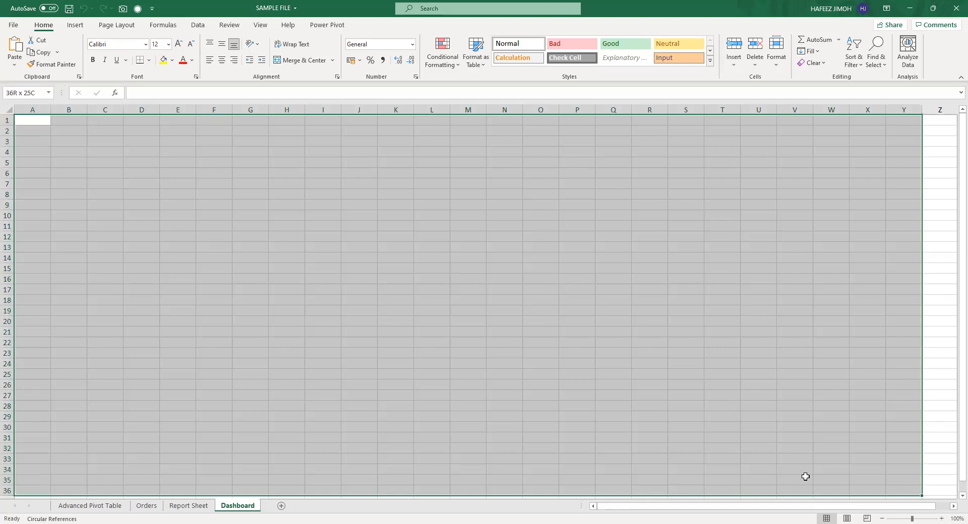
scroll(497, 307, "down", 1, "ctrl")
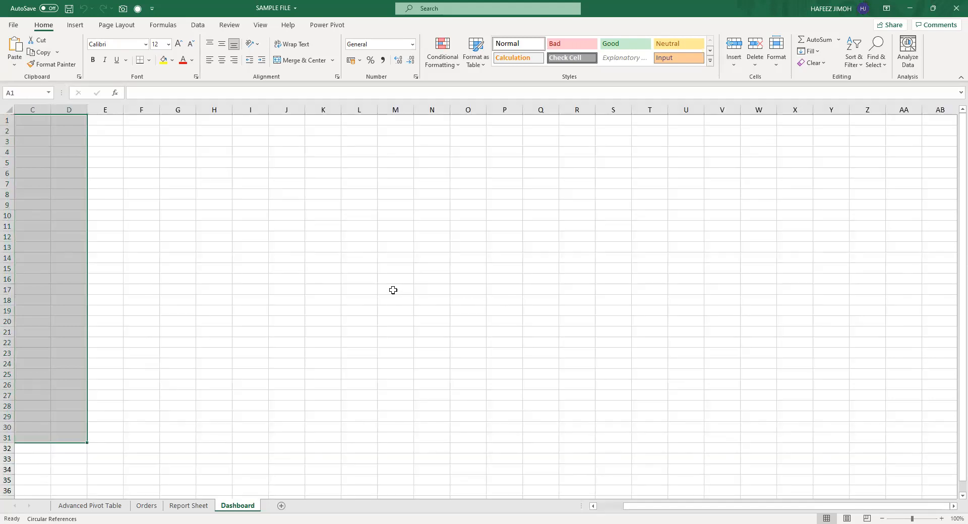
left_click(360, 177)
left_click_drag(24, 123, 168, 380)
left_click(452, 278)
key("ctrl+Home")
left_click_drag(625, 426, 827, 484, "shift")
left_click(509, 308)
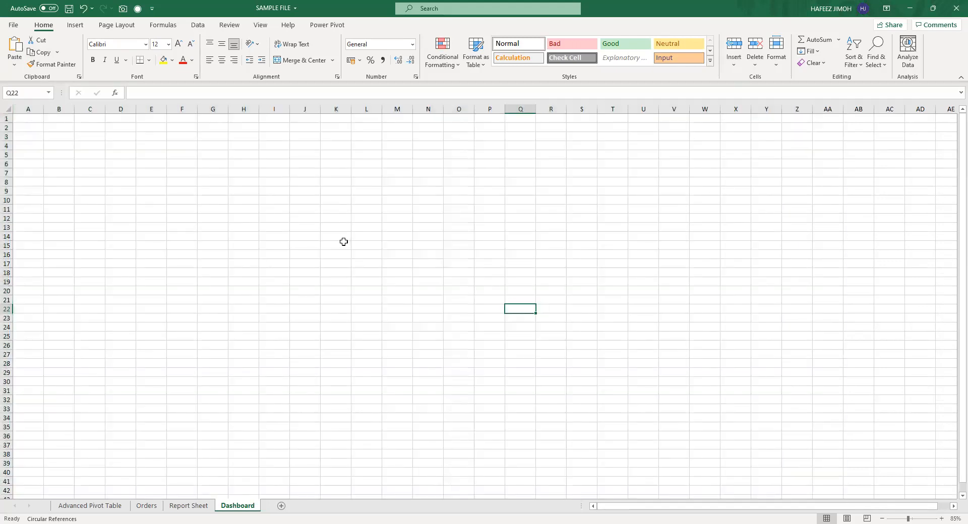
Hide the gridlines on the Dashboard sheet.
left_click(260, 25)
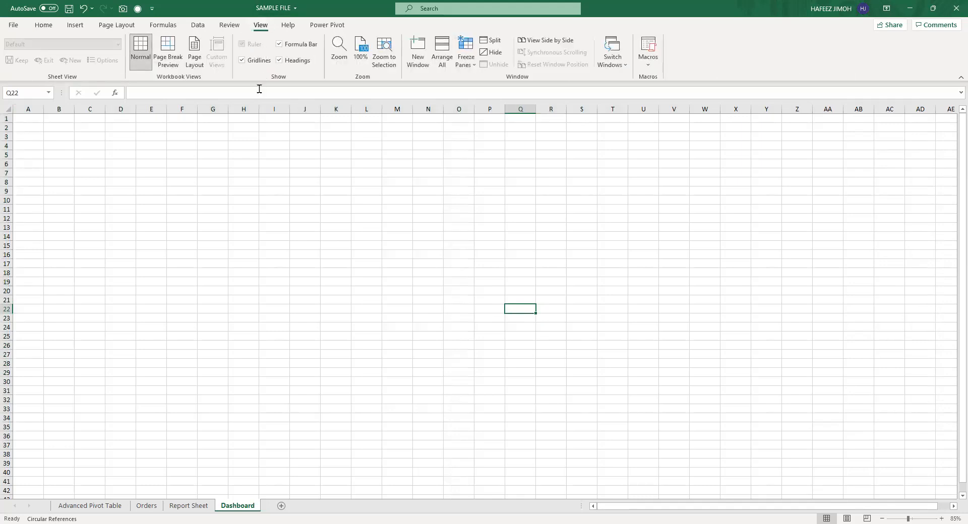
left_click(243, 60)
left_click(234, 172)
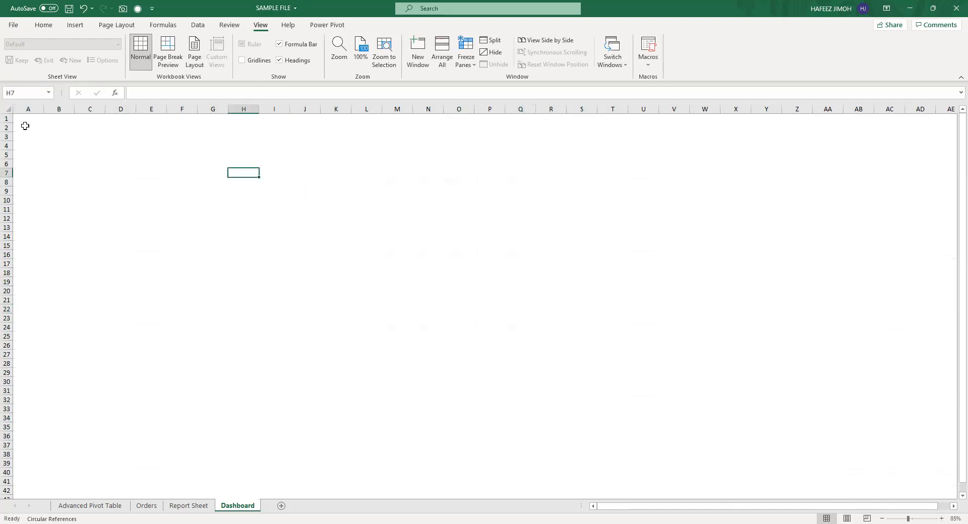
Draw a rectangle about 1.65 cm high and 55.3 cm wide across the top of the dashboard and enter "Heading text" in it.
mouse_move(33, 125)
left_mouse_down()
mouse_move(579, 395)
mouse_move(519, 404)
mouse_move(851, 479)
left_mouse_up()
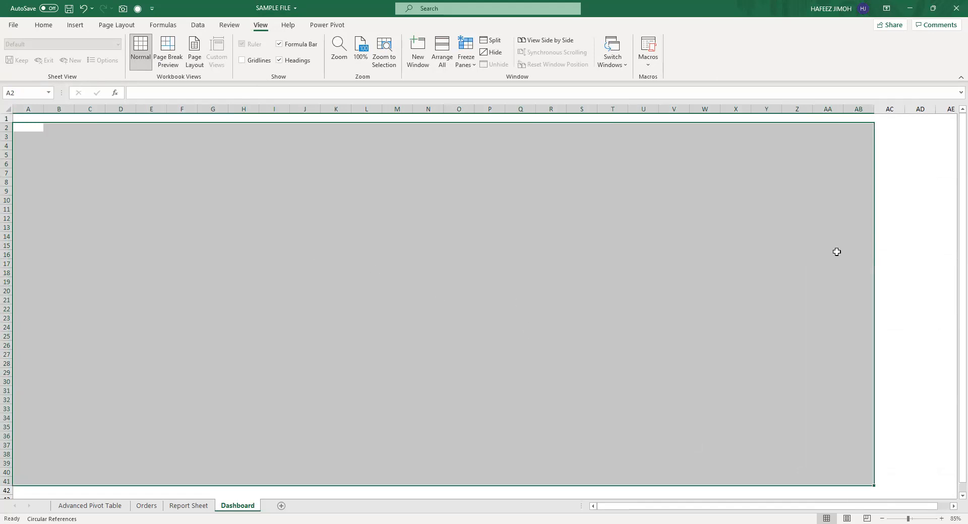
left_click(837, 228)
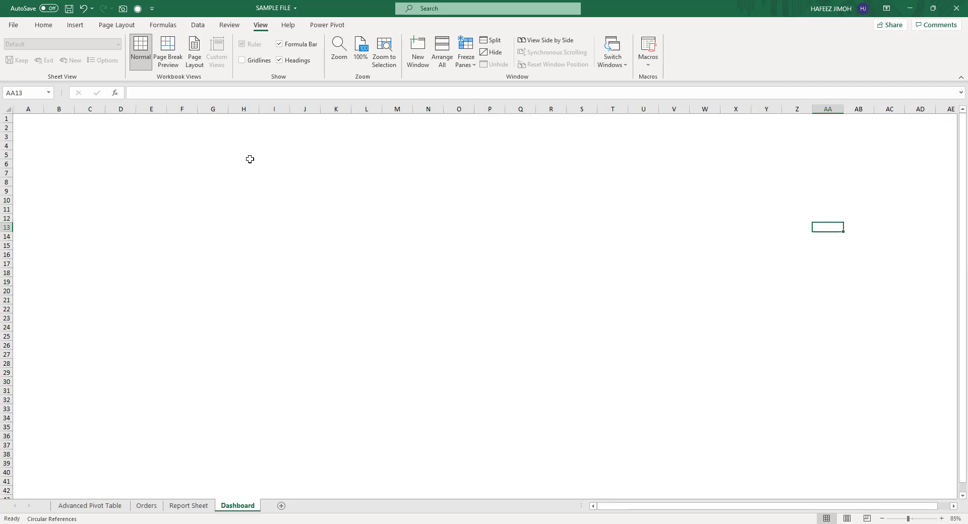
left_click(75, 28)
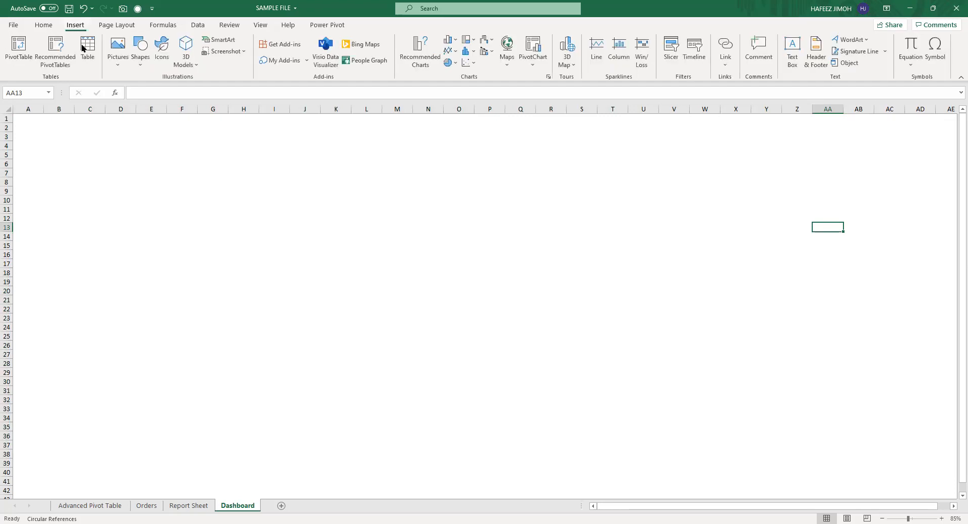
left_click(144, 65)
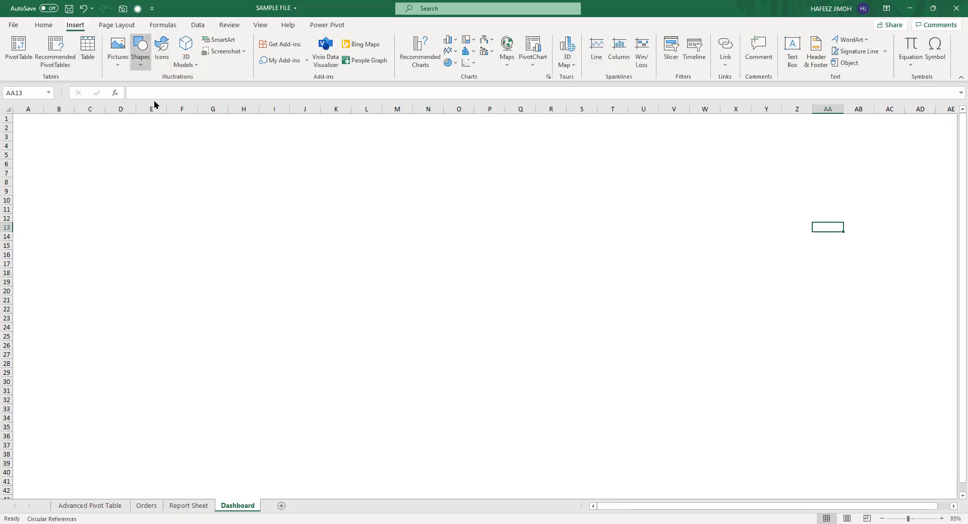
left_click(166, 91)
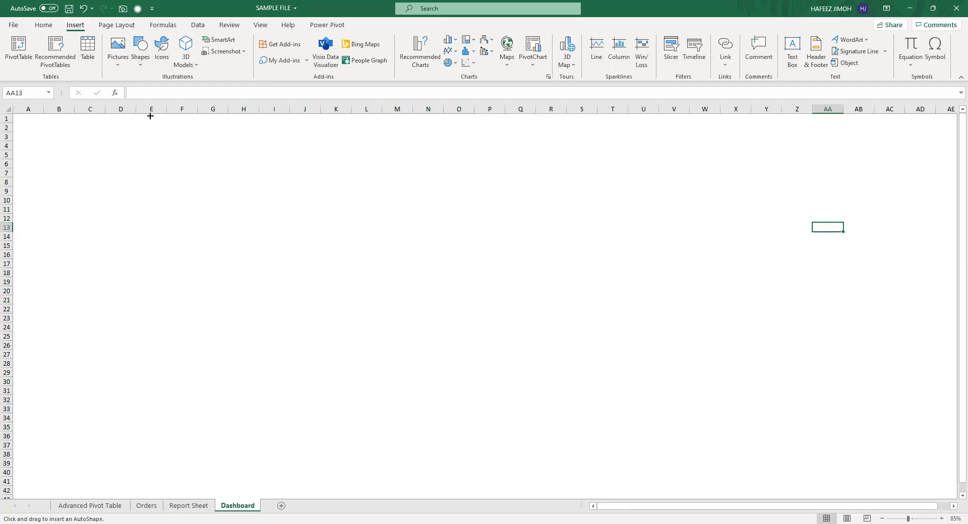
left_click_drag(95, 123, 931, 150)
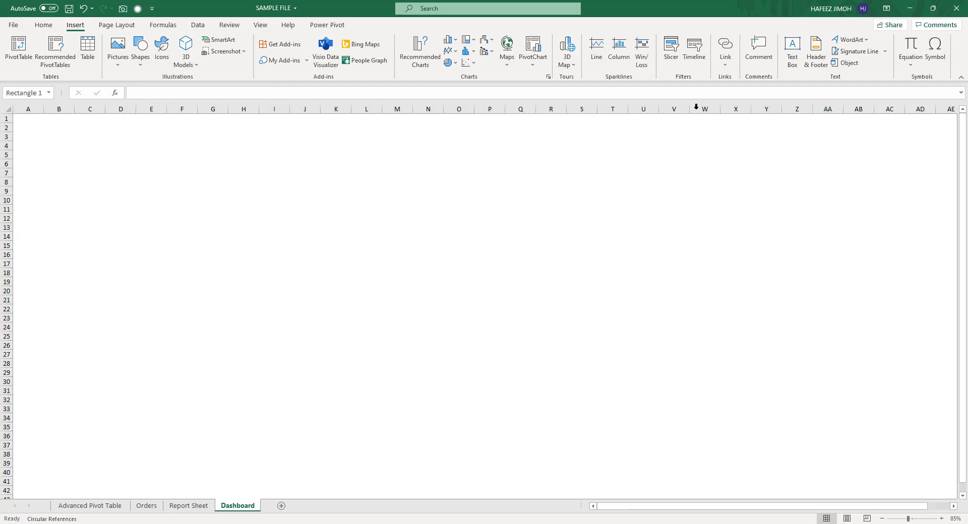
left_click_drag(88, 138, 35, 136)
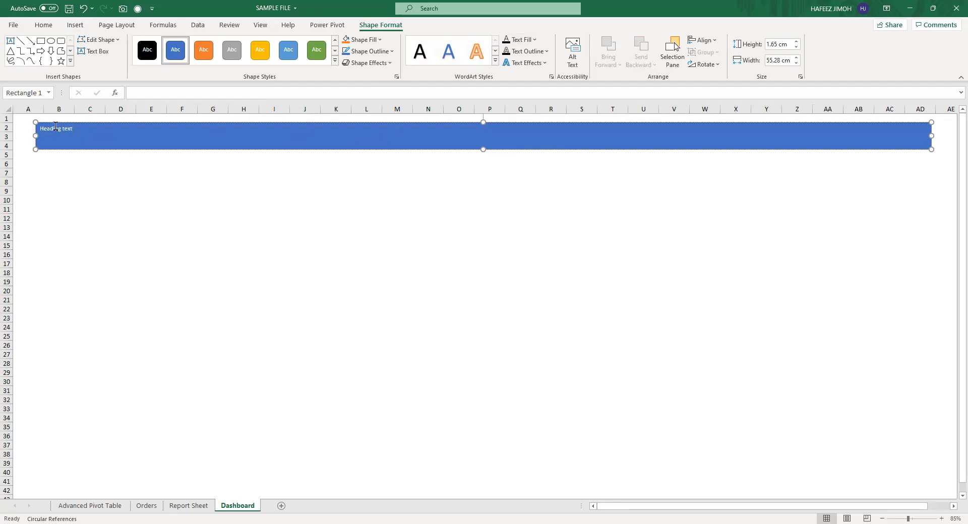
Increase the font size of the banner's "Heading text" to 28.
left_click_drag(74, 129, 40, 129)
left_click(118, 102)
left_click(118, 102)
left_click(118, 102)
left_click(118, 102)
left_click(118, 102)
left_click(118, 102)
left_click(118, 102)
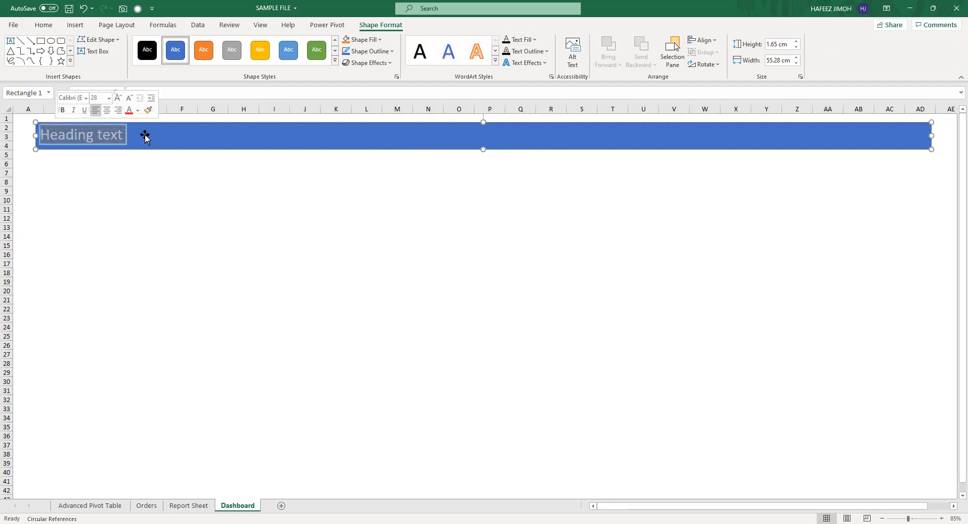
Centre the heading text horizontally in the banner.
left_click(123, 135)
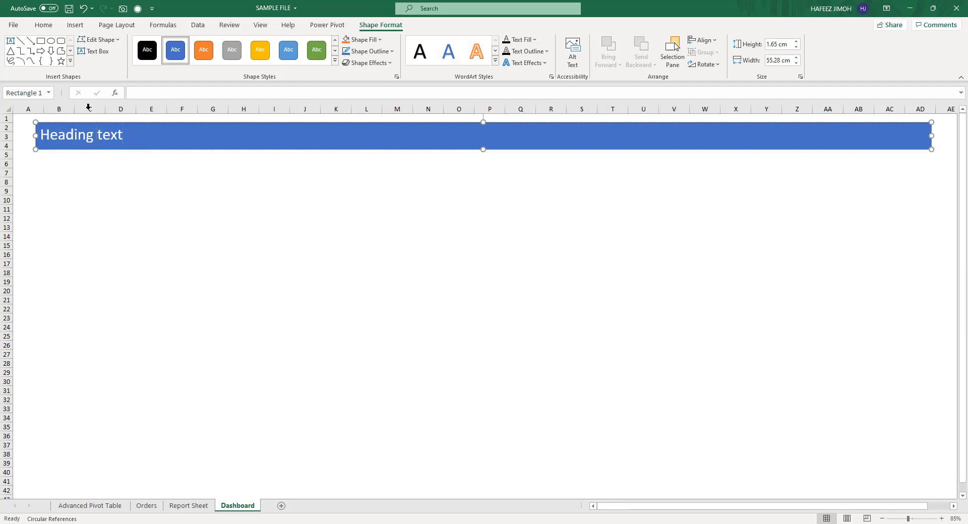
key("ctrl+a")
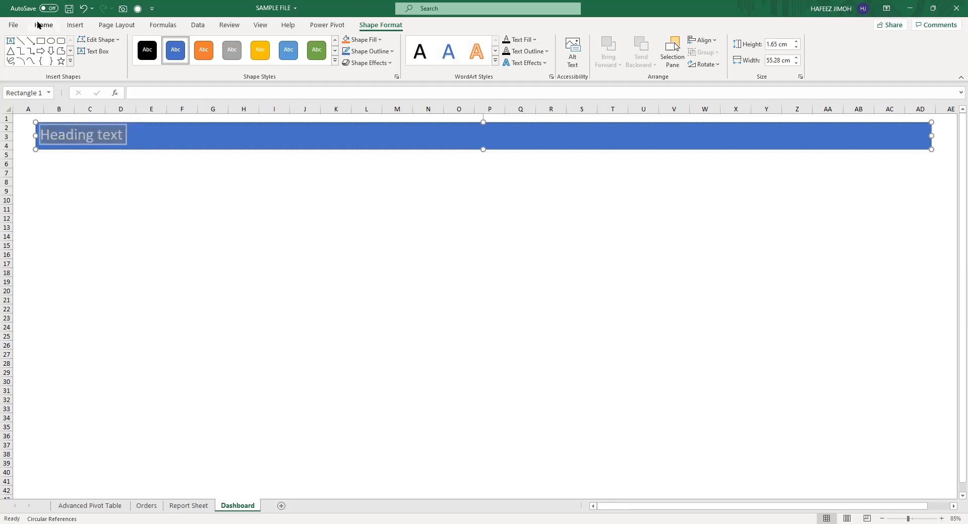
left_click(38, 24)
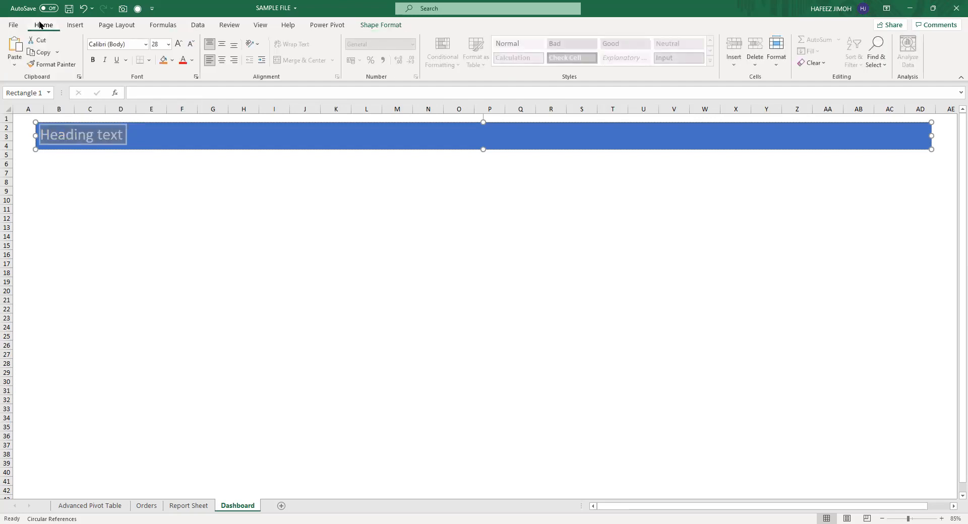
left_click(222, 60)
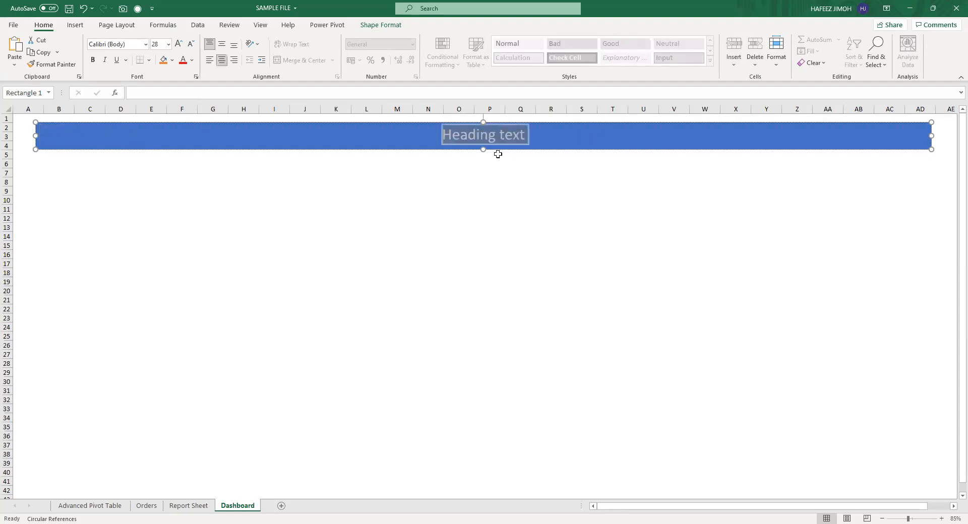
left_click(606, 148)
Reduce the heading banner's height slightly and extend it on both sides so it spans from column A to column AE.
mouse_move(483, 147)
left_mouse_down()
mouse_move(482, 137)
mouse_move(483, 146)
left_mouse_up()
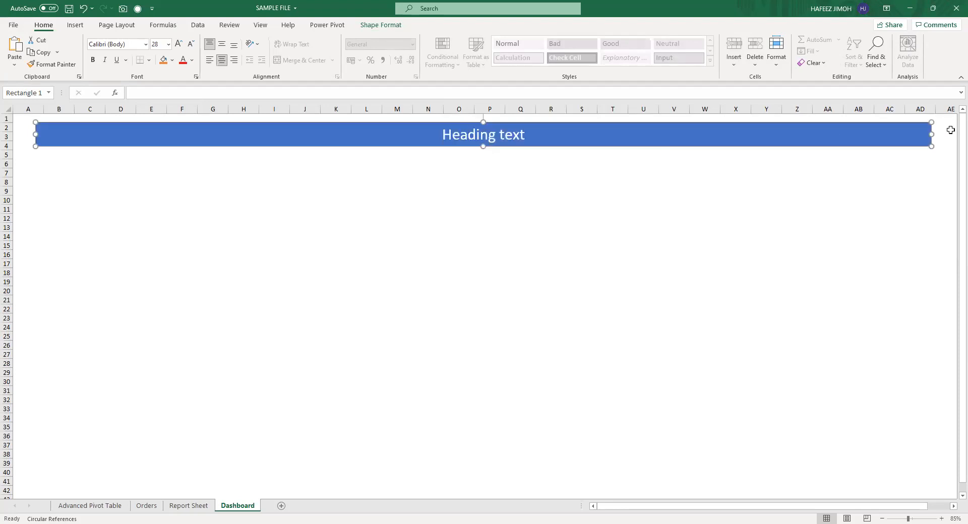
left_click_drag(931, 134, 945, 133)
mouse_move(30, 138)
left_mouse_down()
mouse_move(18, 135)
mouse_move(21, 122)
left_mouse_up()
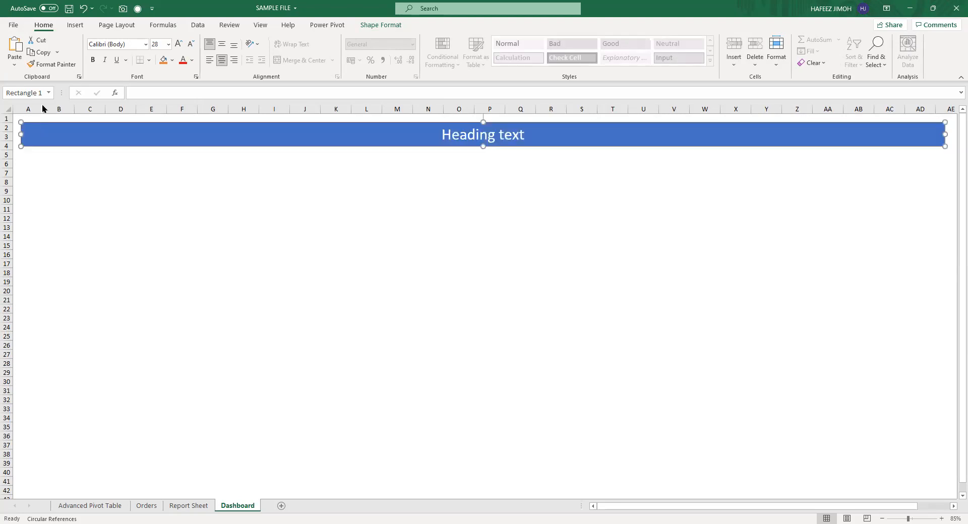
left_click(106, 224)
Draw a tall rectangle about 20.9 cm high and 6 cm wide below the banner, over columns A to D, as a side panel.
left_click(76, 25)
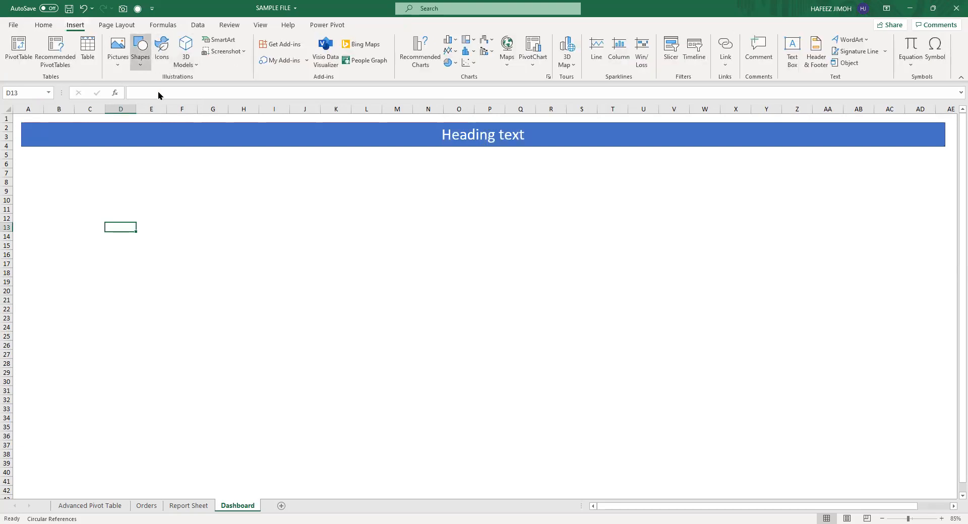
left_click(141, 51)
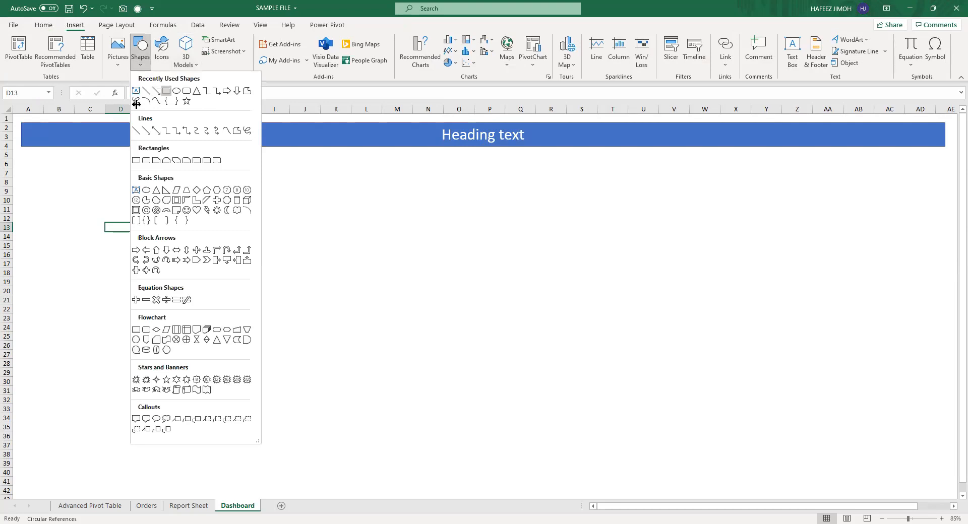
left_click(167, 91)
left_click_drag(22, 148, 114, 486)
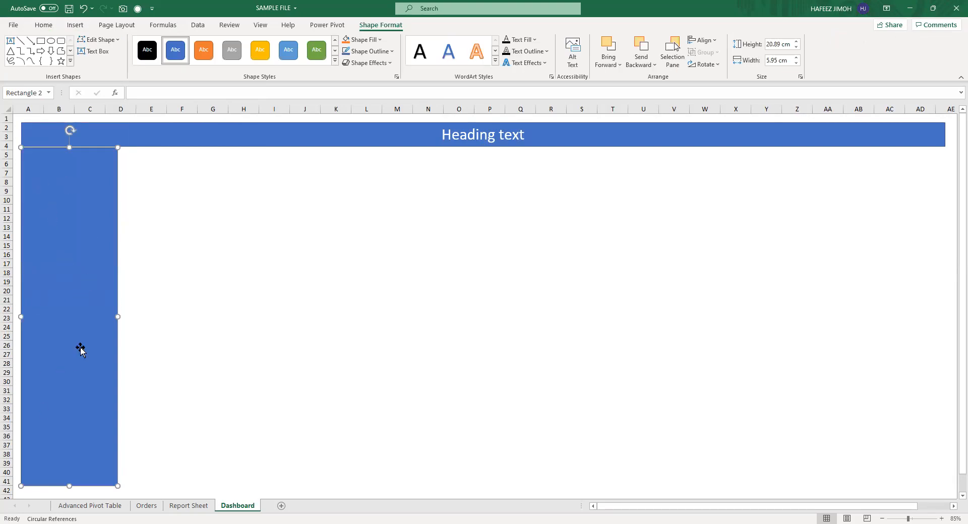
Place a text box halfway down the side panel, over rows 19 to 23, and enter "Slicers" in it.
left_click(77, 28)
left_click(55, 27)
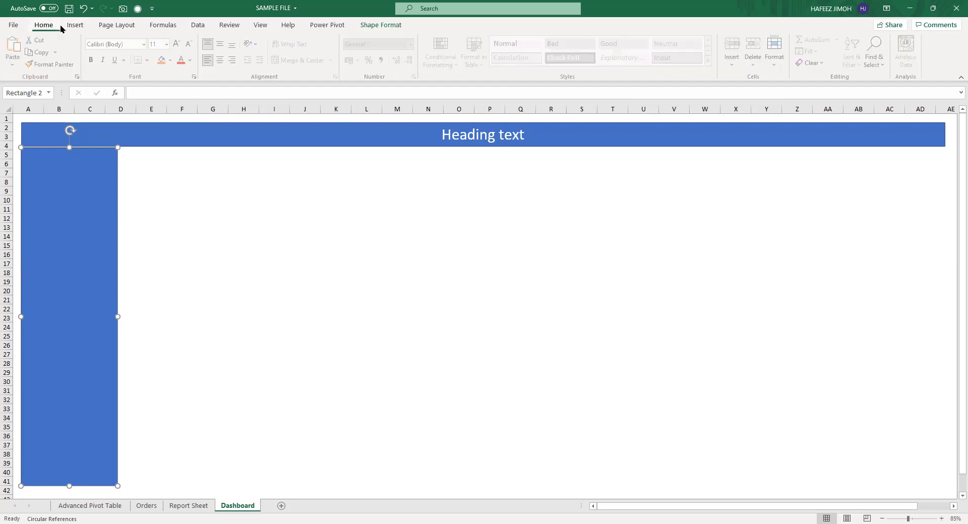
left_click(73, 26)
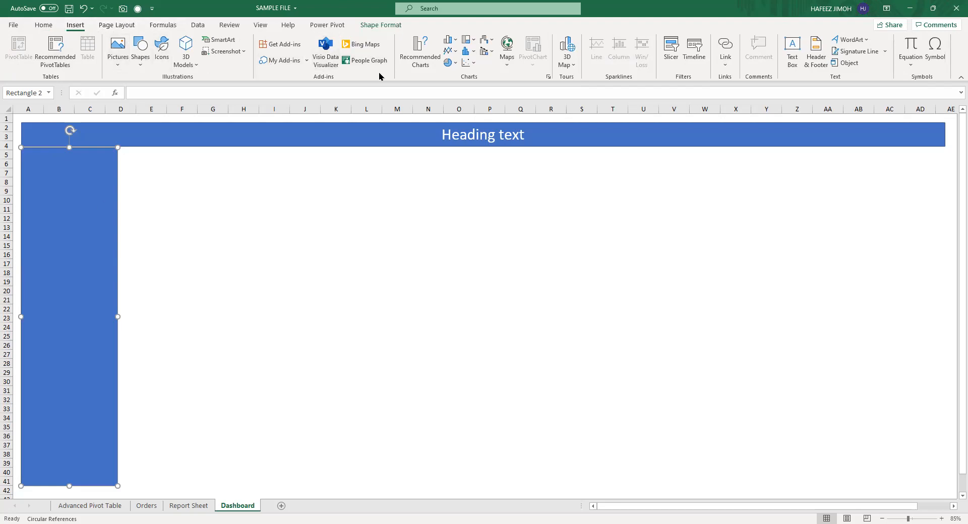
left_click(134, 68)
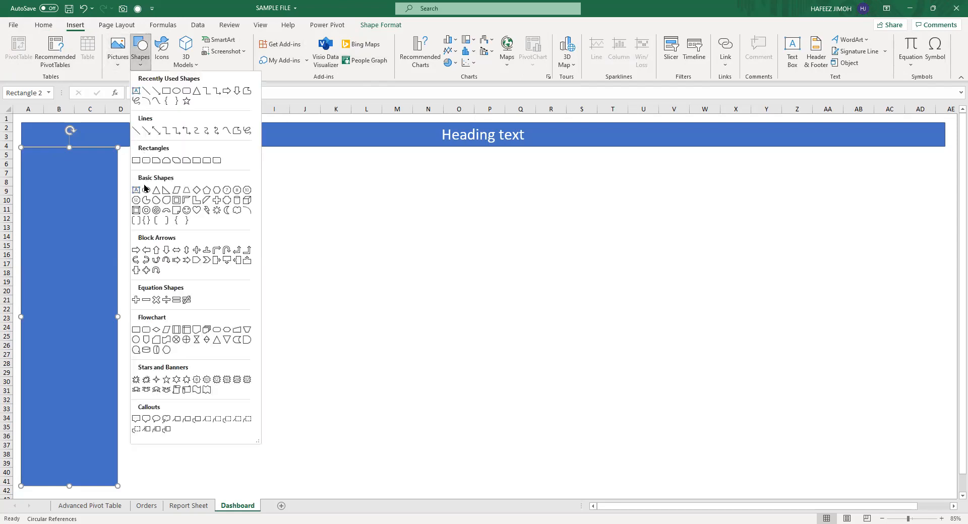
left_click(135, 191)
left_click_drag(28, 283, 107, 319)
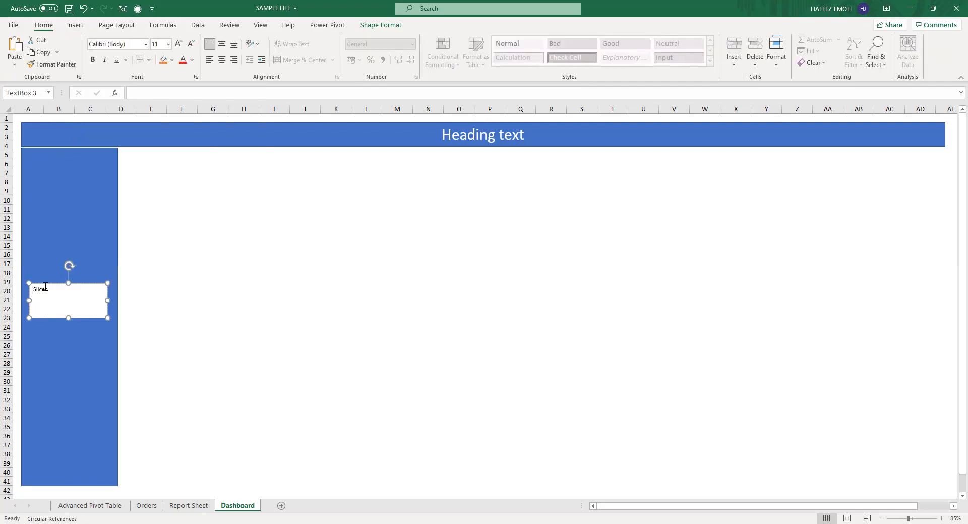
Enlarge the "Slicers" text until it fills the width of its text box.
double_click(46, 290)
left_click(106, 261)
left_click(106, 261)
left_click(105, 262)
left_click(105, 262)
left_click(106, 262)
left_click(106, 261)
left_click(106, 261)
left_click(105, 262)
left_click(106, 261)
left_click(106, 262)
left_click(105, 261)
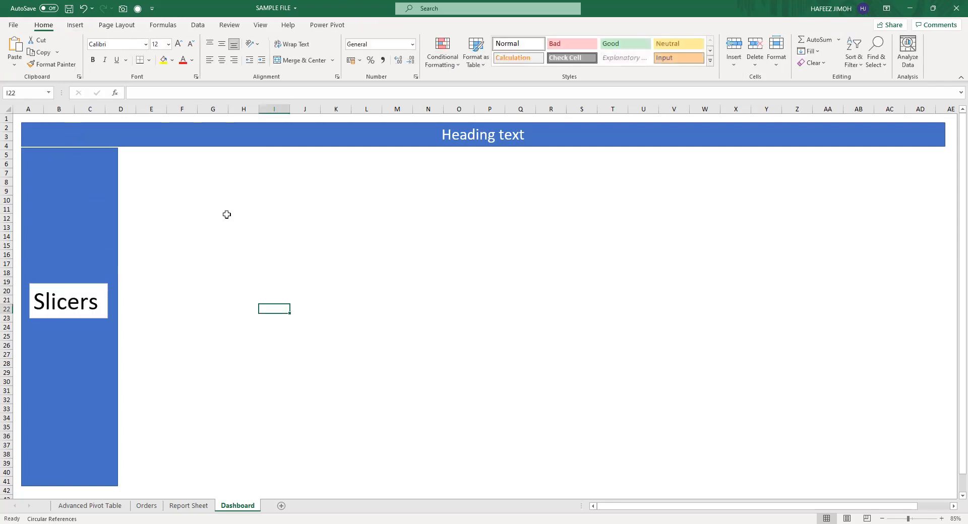
Nudge the side panel rectangle slightly down to leave a small gap below the heading banner.
left_click(231, 182)
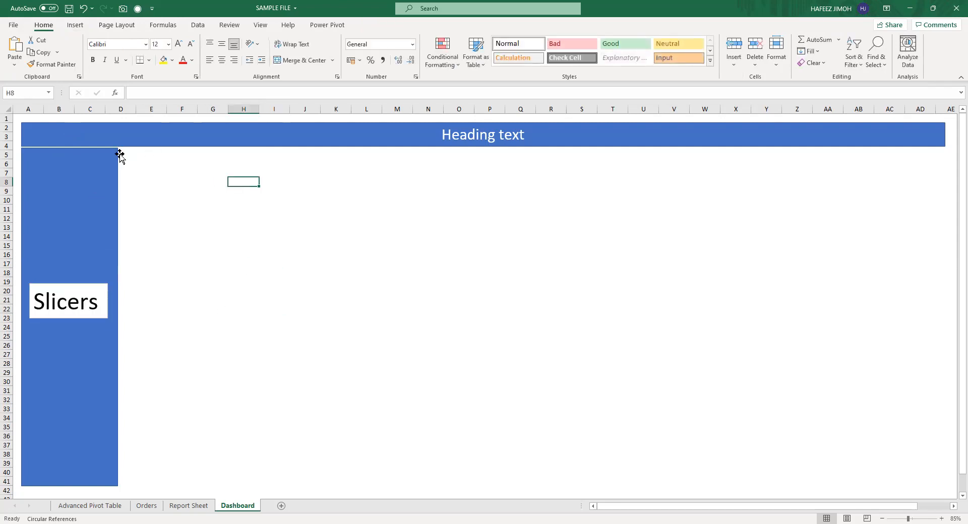
mouse_move(119, 155)
left_mouse_down()
mouse_move(160, 212)
mouse_move(119, 181)
mouse_move(119, 156)
left_mouse_up()
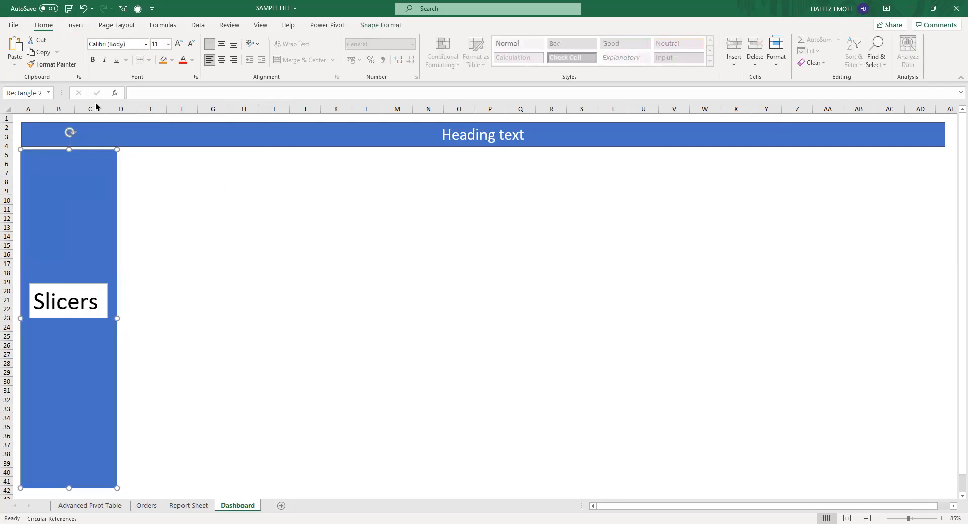
Draw a rectangle about 7.4 cm high and 13.3 cm wide beside the side panel, below the banner, and enter "Sales by Region" in it.
left_click(74, 25)
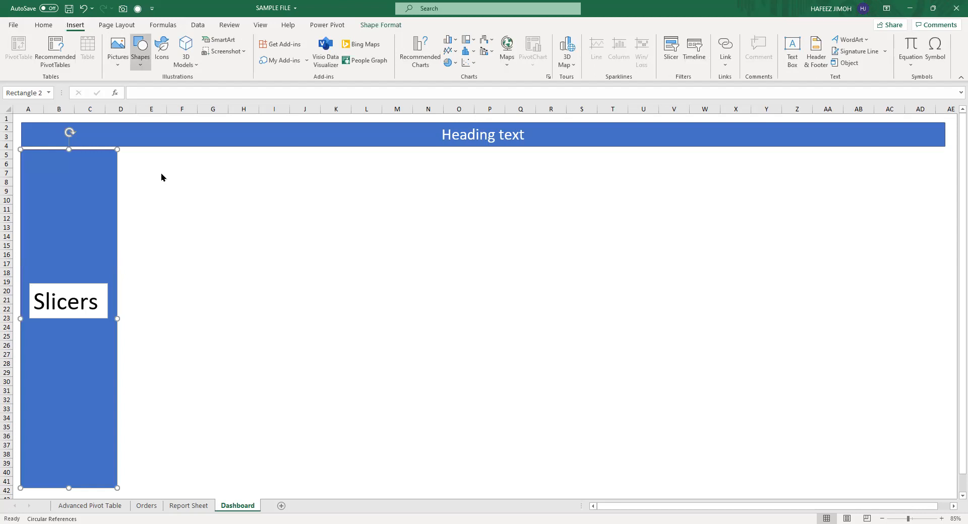
left_click(137, 160)
left_click_drag(125, 153, 344, 275)
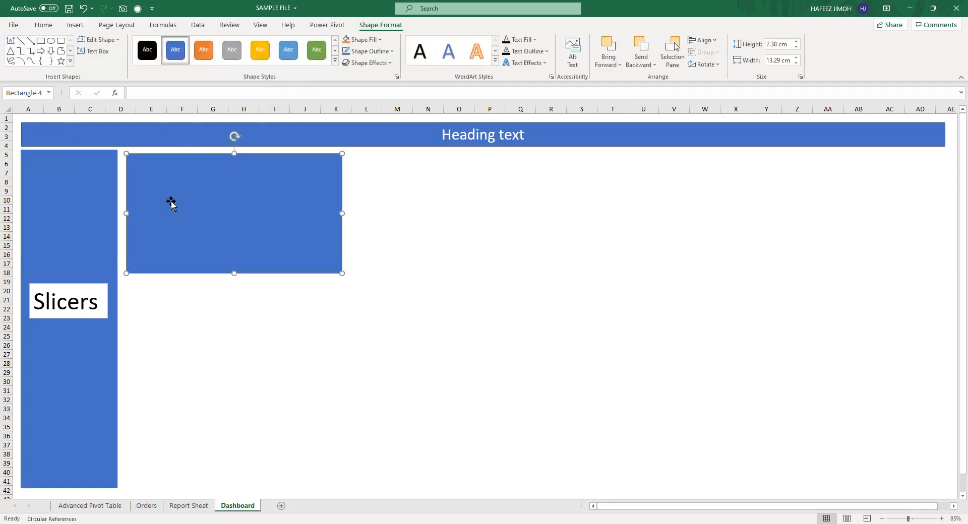
type("Sa")
Set the "Sales by Region" text to font size 54 so that it fits on one line of its rectangle.
triple_click(158, 161)
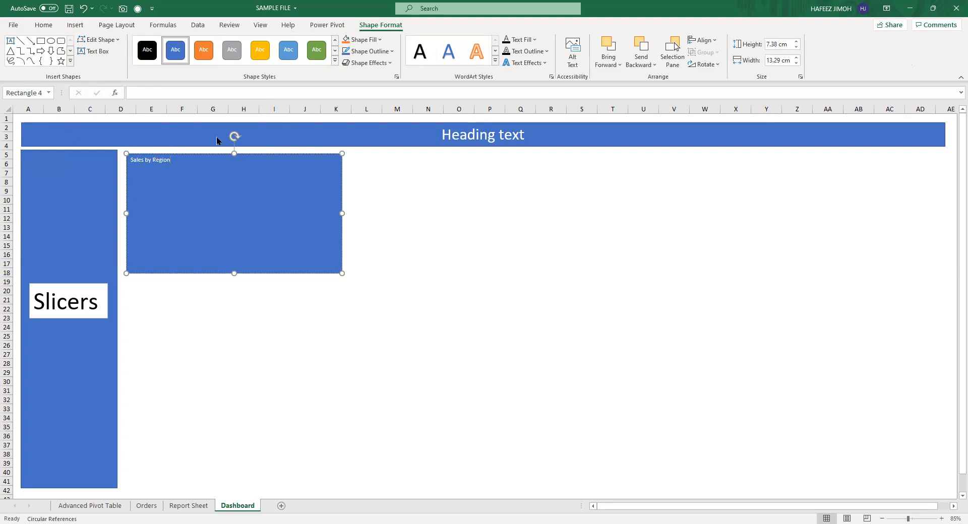
left_click(217, 137)
left_click(218, 137)
left_click(218, 137)
left_click(218, 137)
left_click(217, 138)
left_click(217, 137)
left_click(217, 137)
left_click(217, 137)
left_click(217, 137)
left_click(217, 137)
left_click(217, 137)
left_click(217, 137)
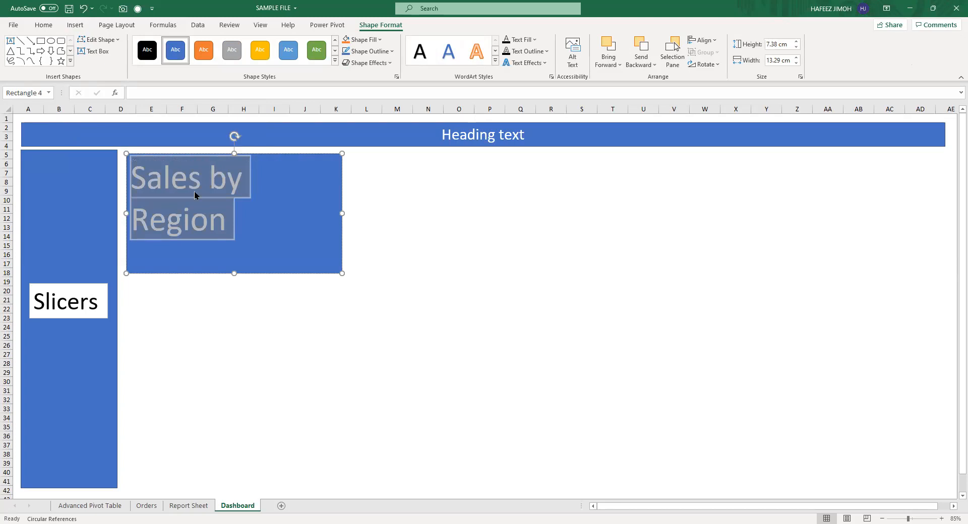
left_click(37, 25)
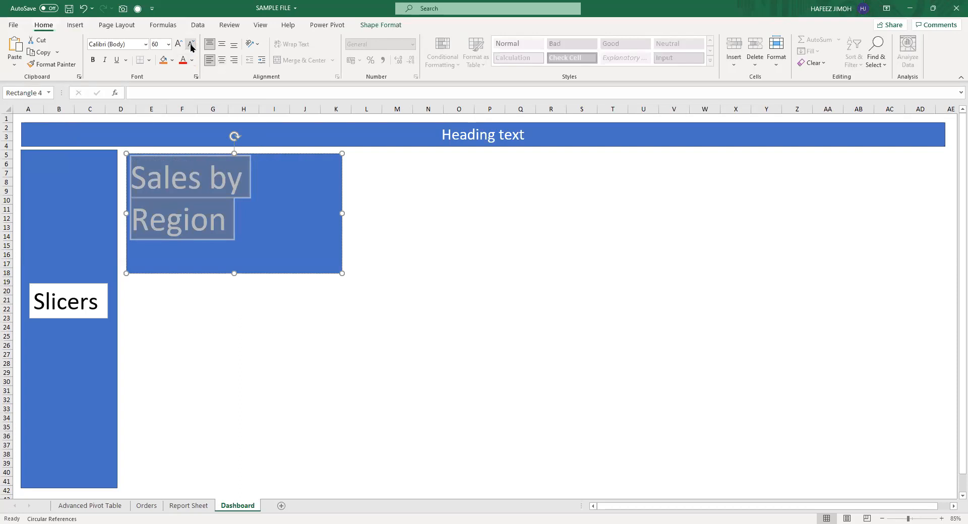
left_click(191, 44)
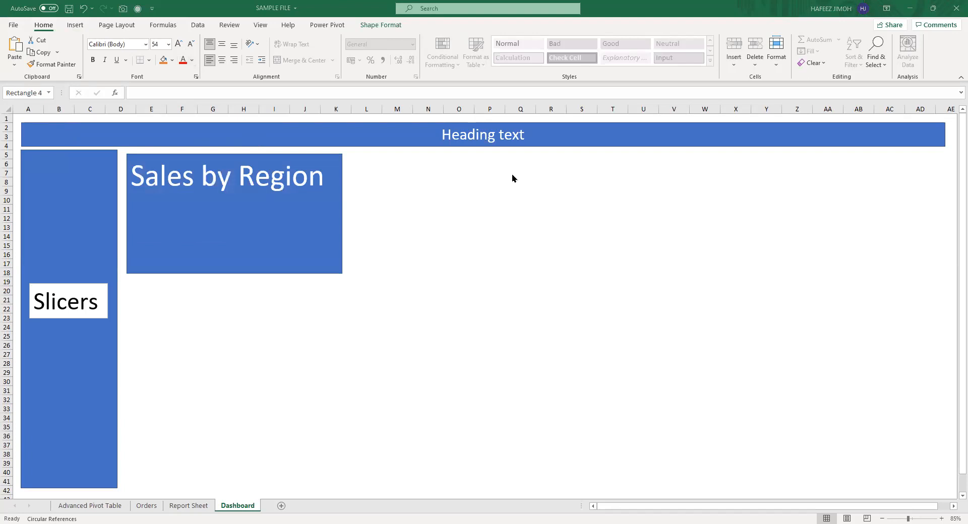
Try to paste a copy of the Sales by Region box at cell L12, and undo the paste.
left_click(309, 246)
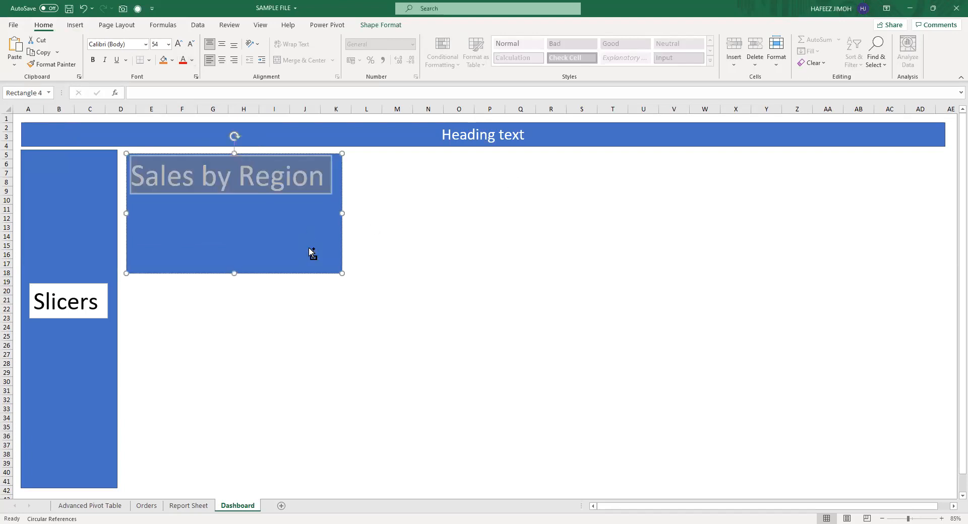
left_click(380, 221)
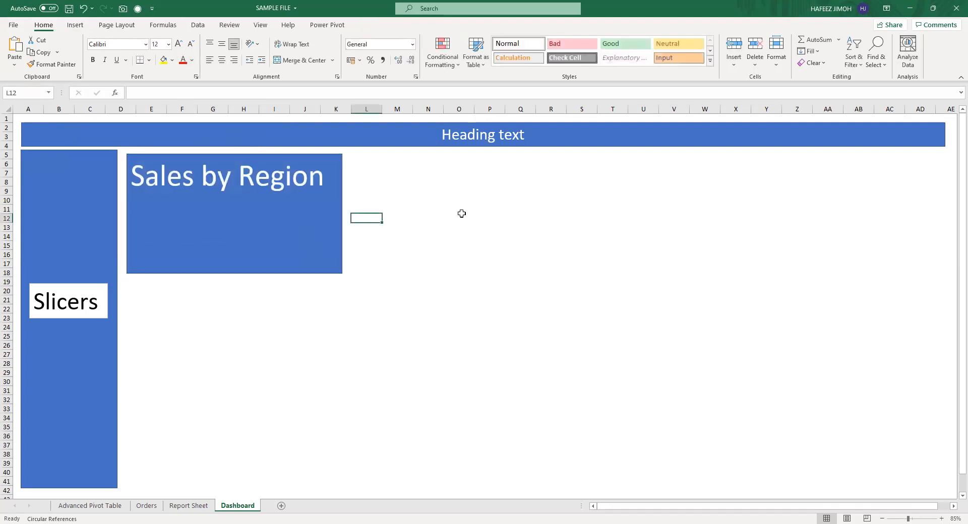
key("ctrl+v")
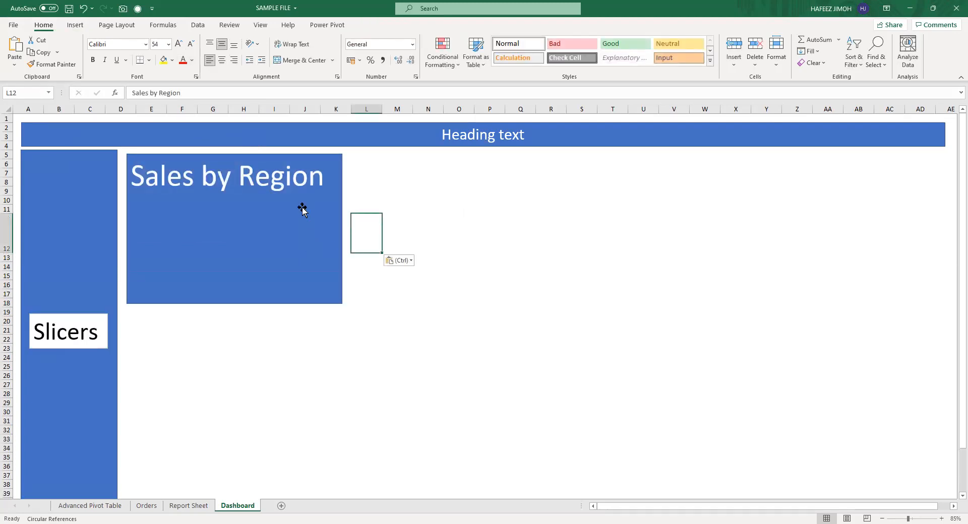
key("ctrl+z")
Copy the whole Sales by Region rectangle and paste a duplicate to its right on the dashboard.
left_click(276, 179)
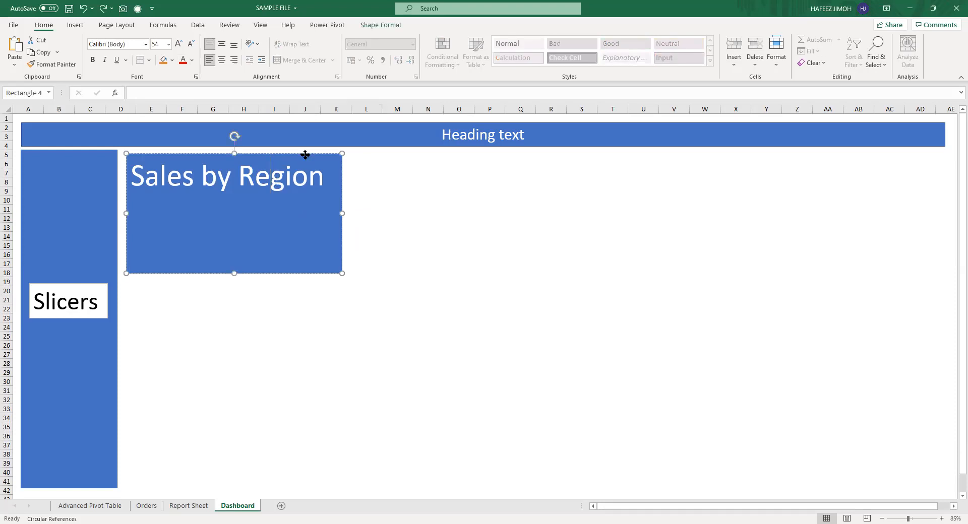
left_click(435, 168)
key("ctrl+v")
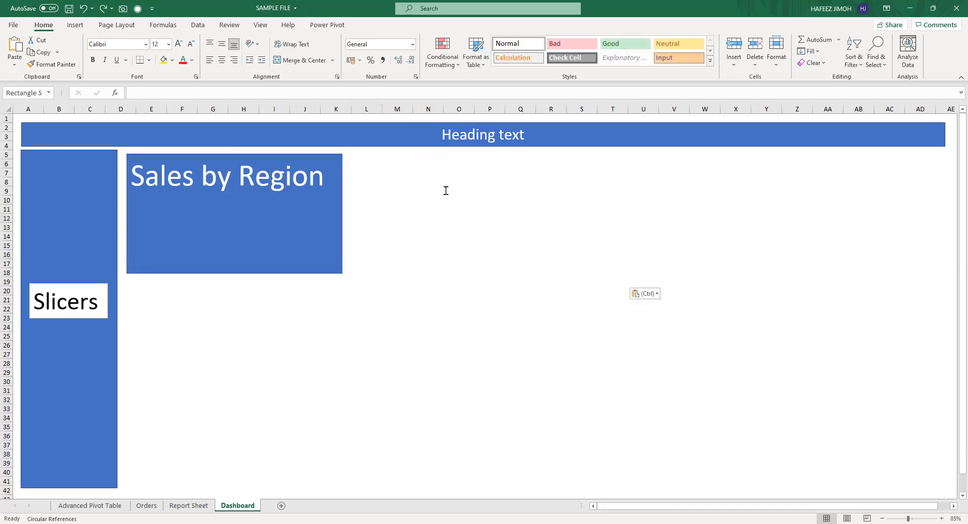
Move the duplicated rectangle level with the original Sales by Region box, leaving a narrow gap between them.
left_click_drag(428, 158, 385, 153)
left_click(432, 165)
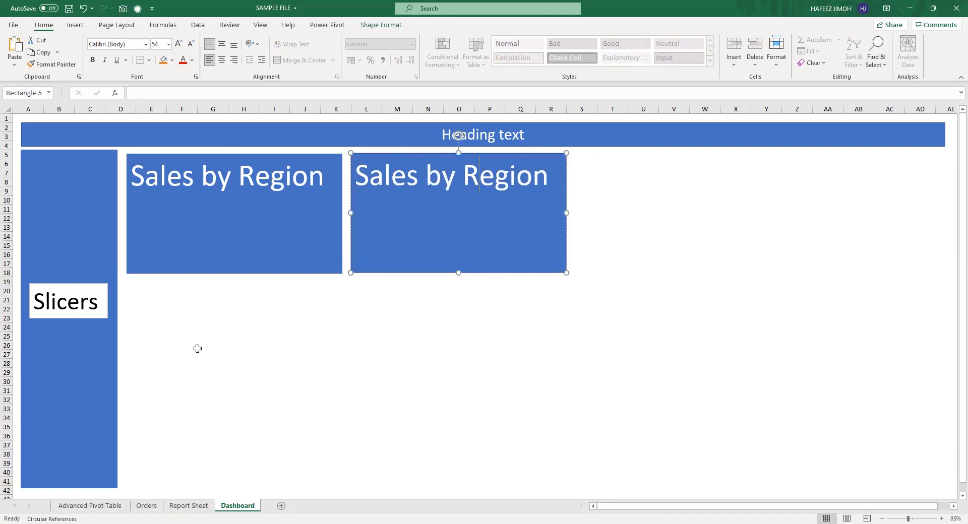
Check the column headers on the Orders sheet and change the duplicate's text on the Dashboard sheet to "Sales by category".
left_click(150, 506)
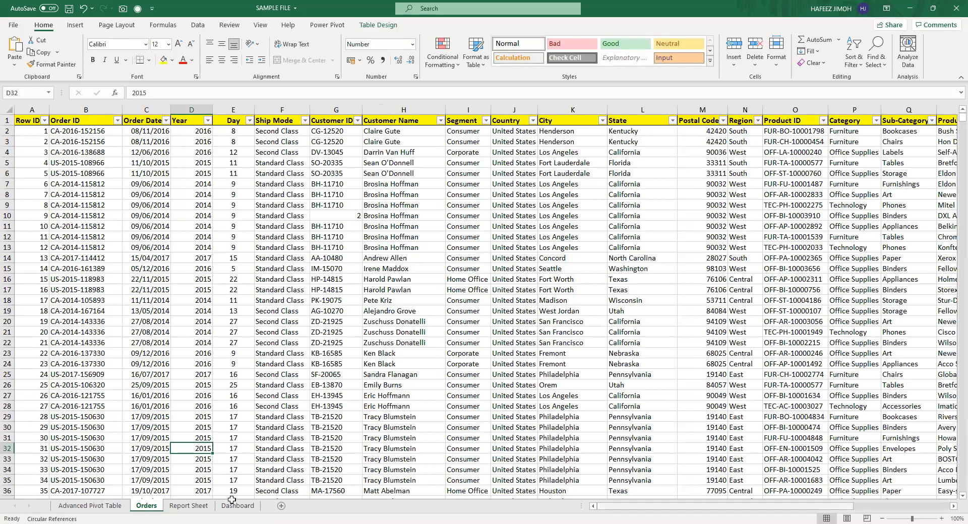
scroll(232, 501, "right", 2)
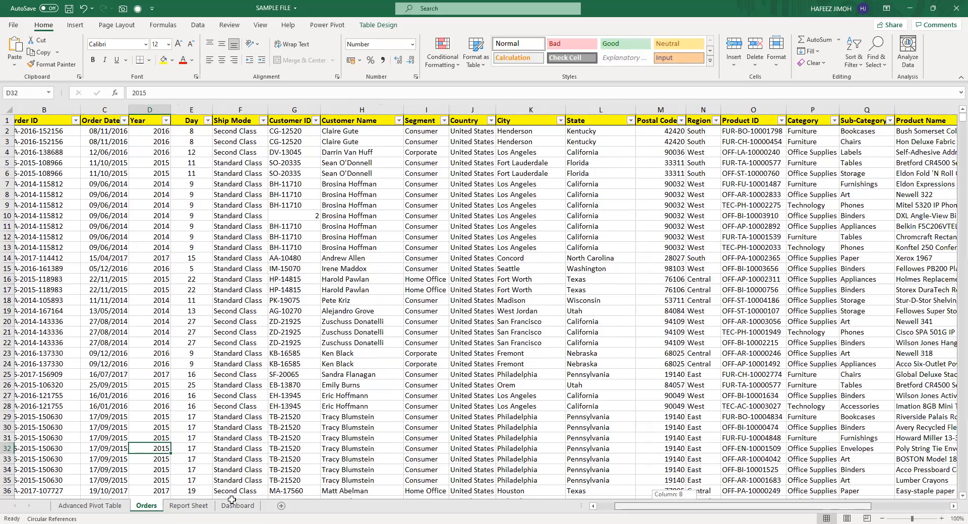
left_click(181, 510)
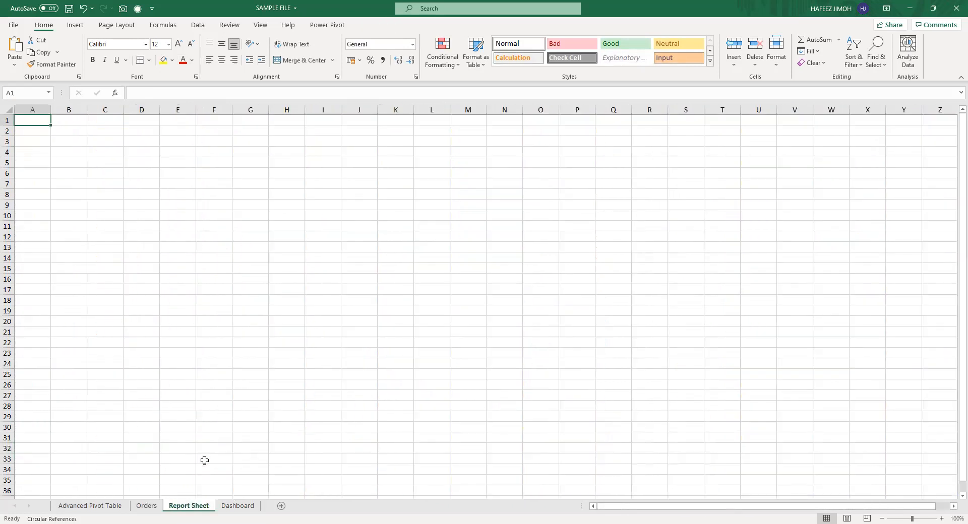
left_click(236, 512)
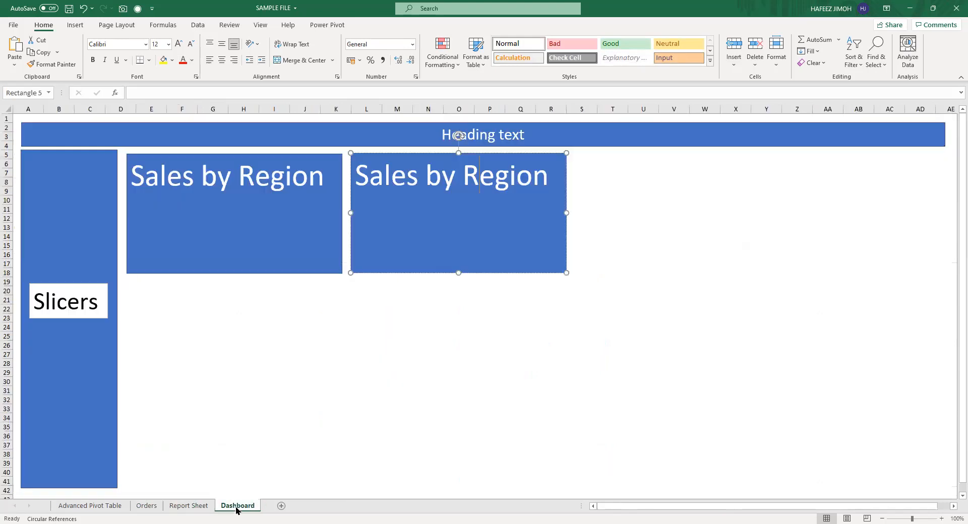
double_click(544, 177)
key("BackSpace")
type("c")
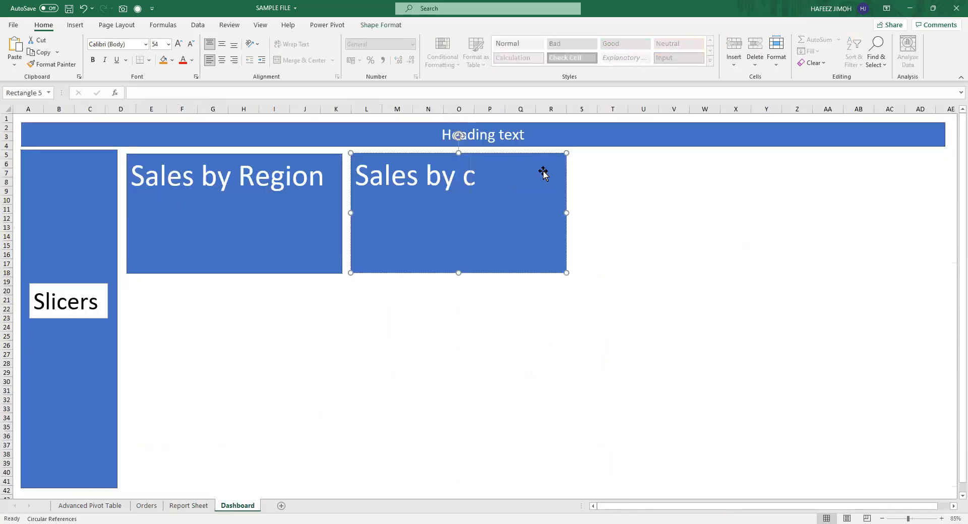
type("ategory")
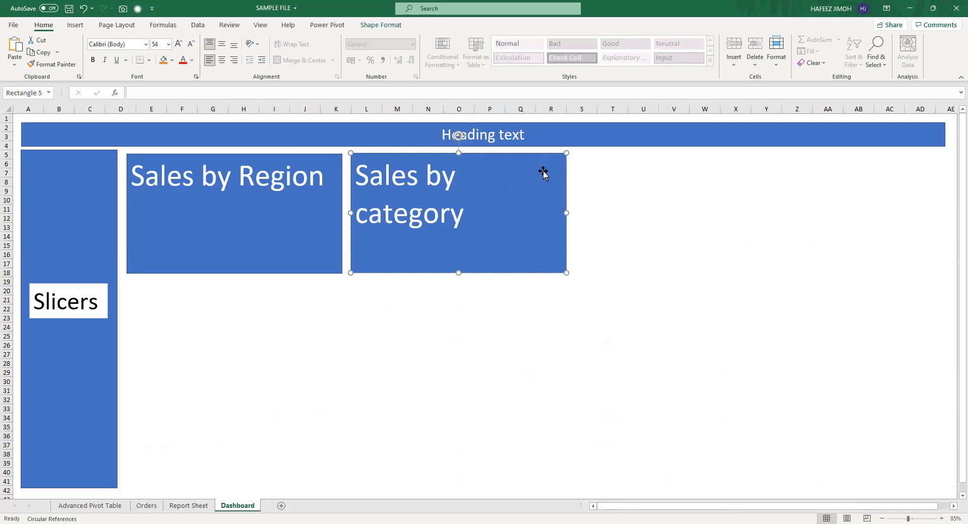
left_click(614, 182)
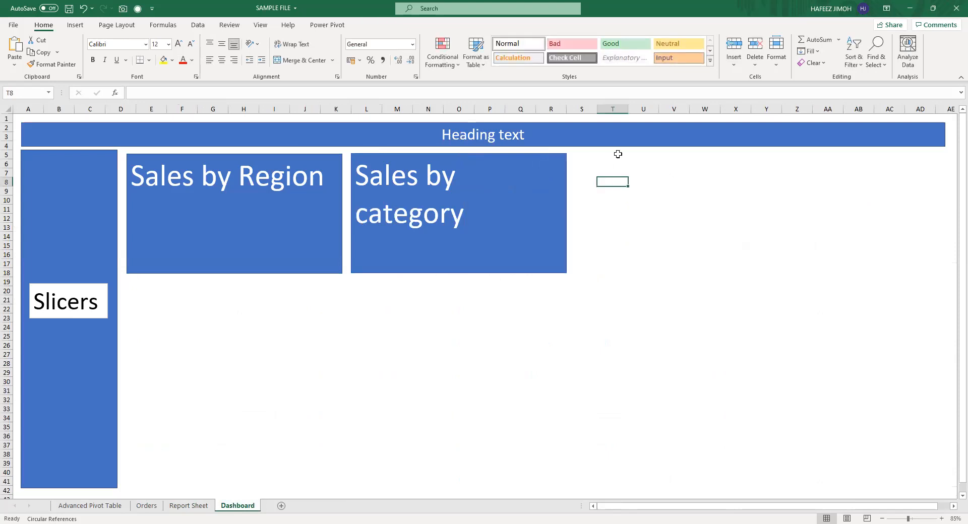
Duplicate the Sales by category rectangle and place the copy to its right, at about columns S to Y.
left_click(519, 158)
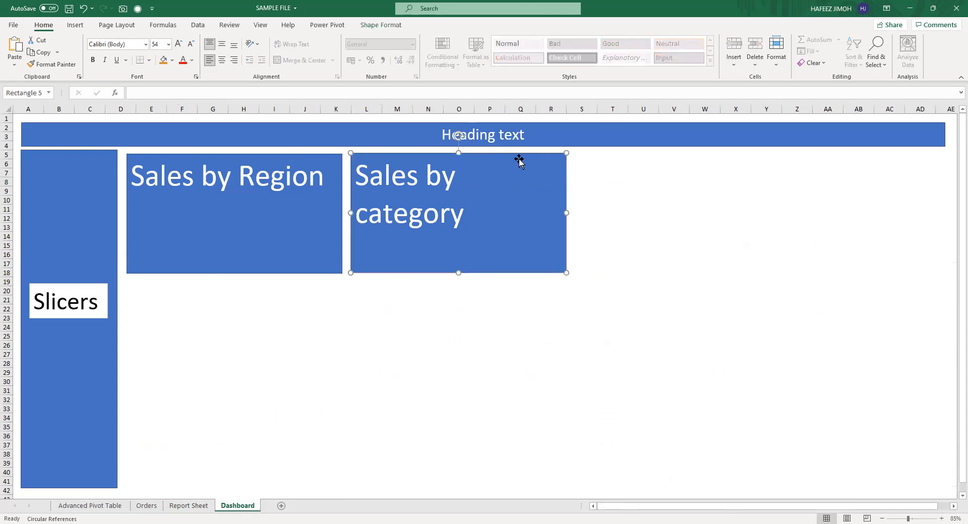
left_click(669, 167)
key("ctrl+v")
left_click_drag(689, 155, 607, 148)
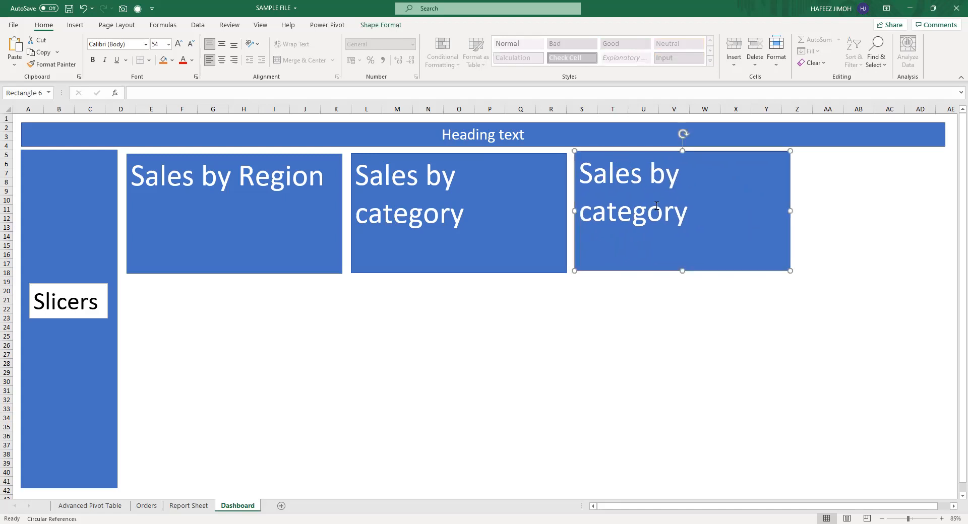
Retype the third box's last word as "Category" and reduce its text to font size 48 so it fits on one line.
left_click(687, 211)
key("ctrl+BackSpace")
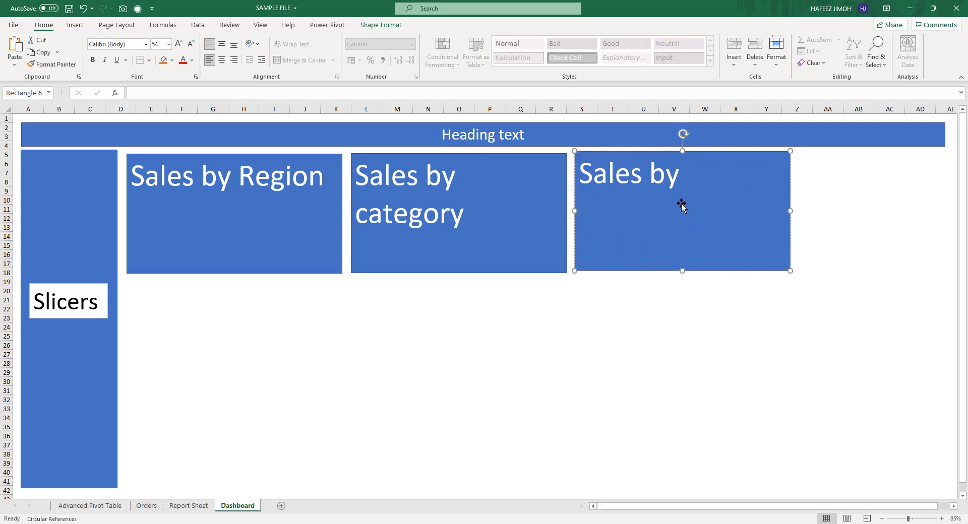
type("Categpr")
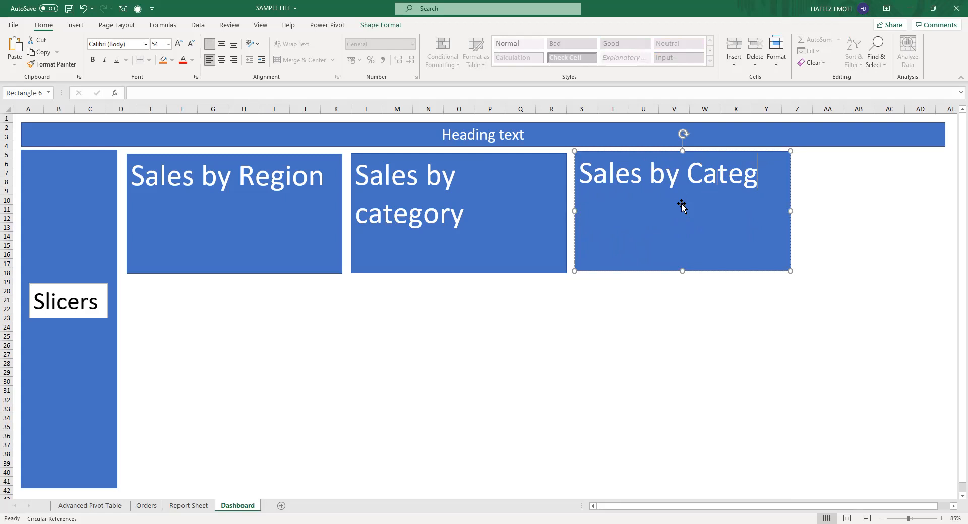
key("BackSpace")
key("BackSpace")
type("ory")
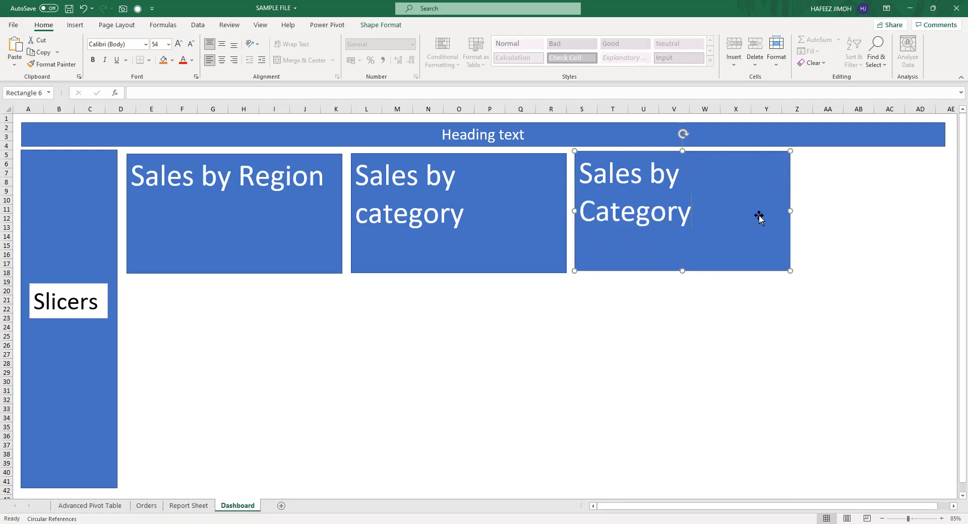
triple_click(739, 187)
left_click(737, 185)
left_click(714, 281)
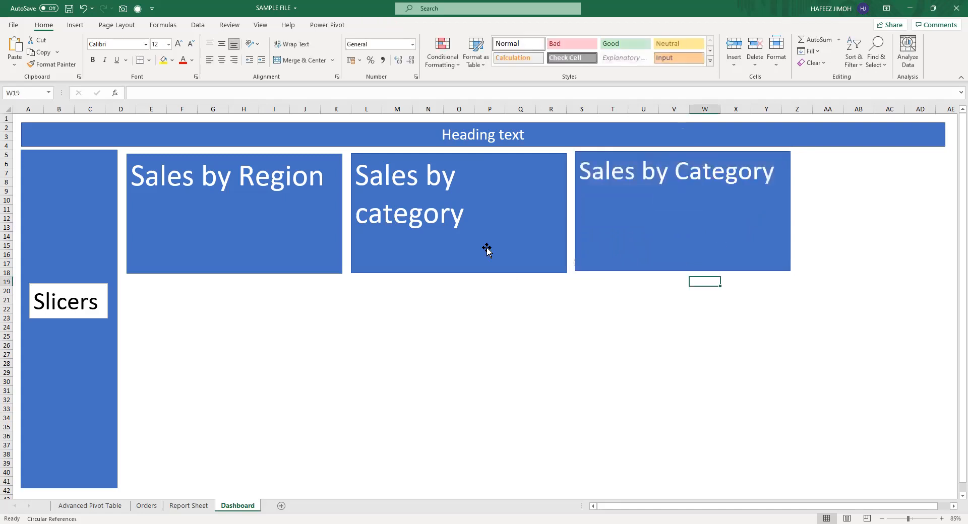
left_click(425, 205)
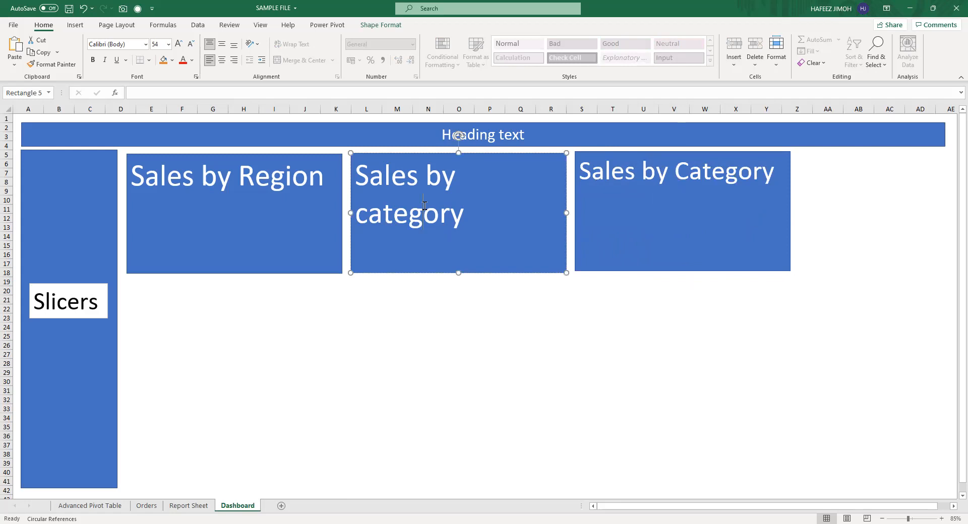
double_click(425, 205)
left_click(306, 300)
left_click(310, 272)
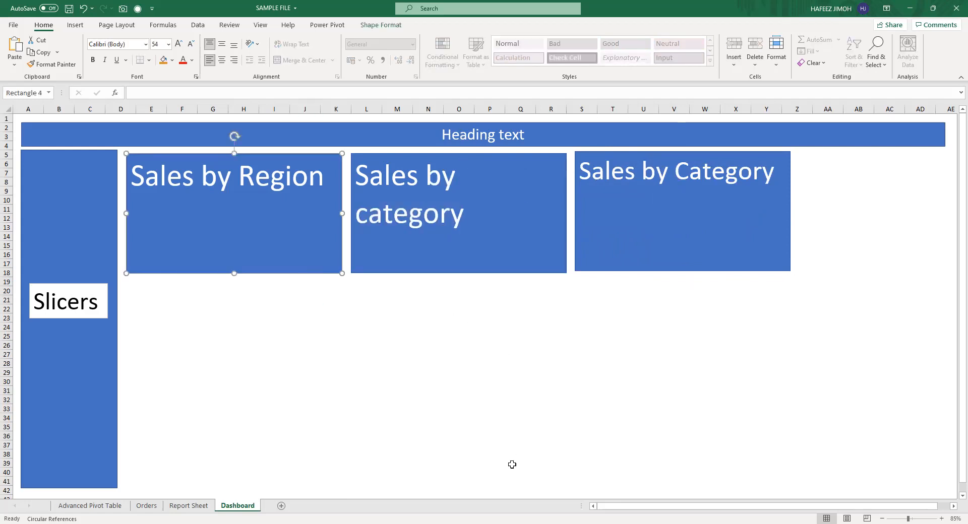
key("alt+Tab")
key("alt+Tab")
left_click(736, 317)
left_click(647, 247)
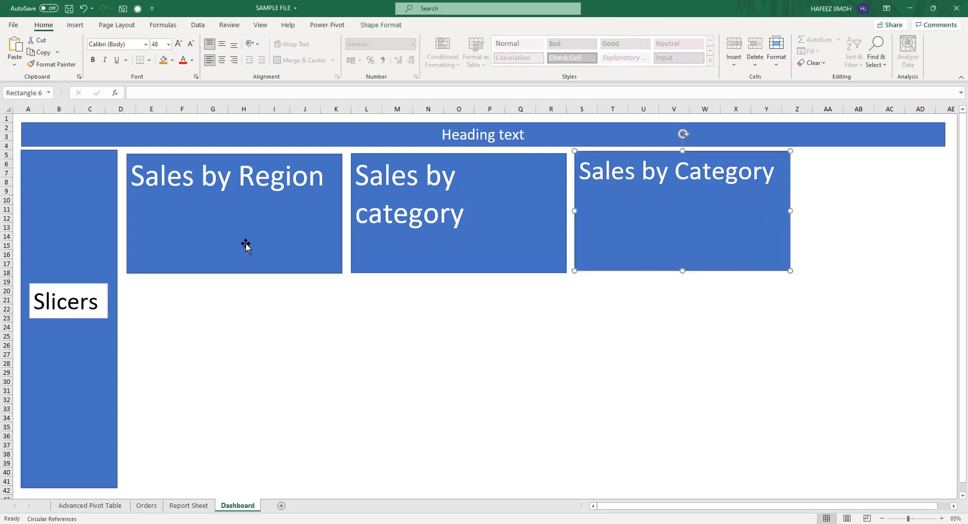
left_click(416, 225)
Duplicate the Sales by Region rectangle directly below the original and change the copy's text to "Profit by Region".
left_click(286, 267)
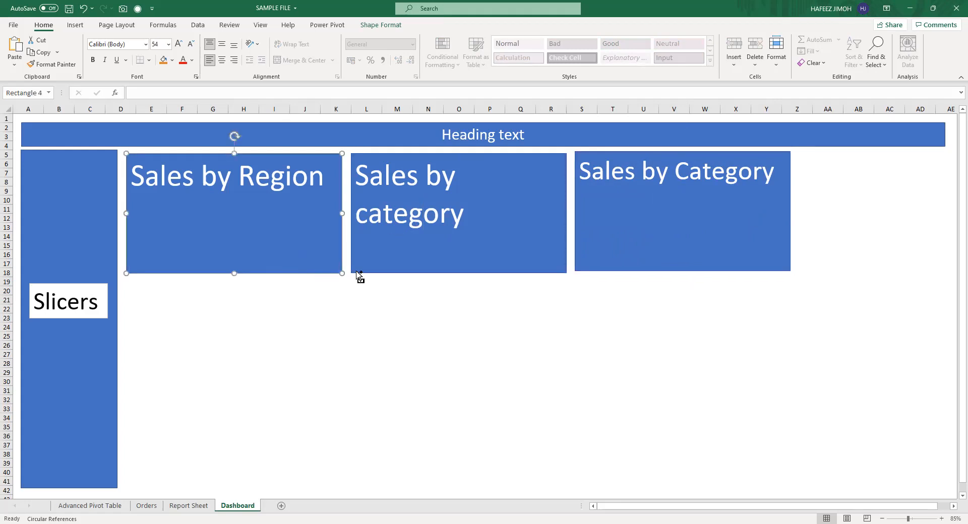
left_click_drag(315, 268, 309, 391)
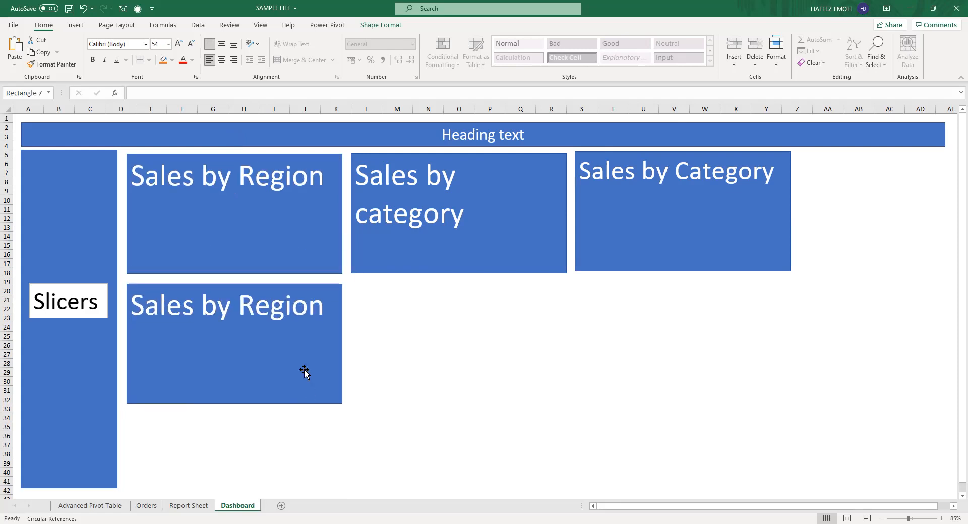
left_click(194, 304)
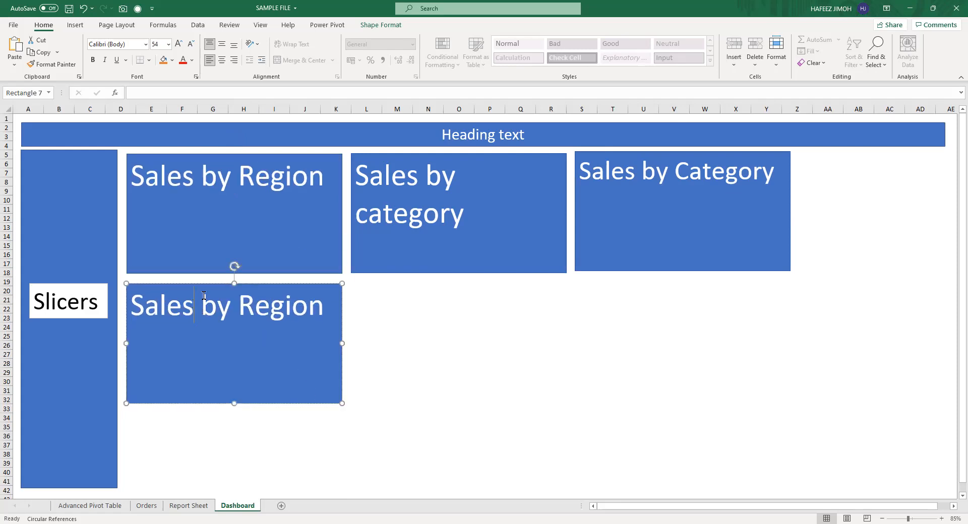
key("ctrl+BackSpace")
type("Profit")
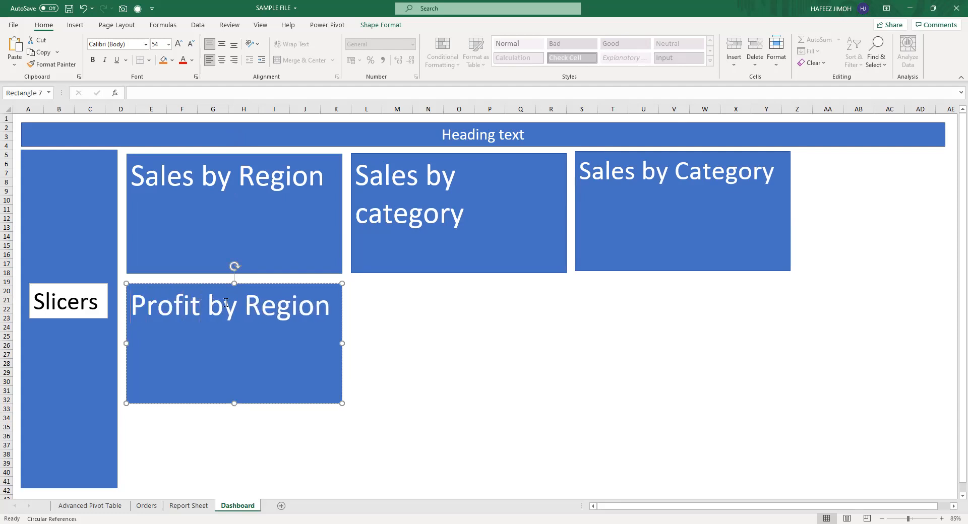
left_click(376, 324)
Duplicate the middle Sales by category rectangle and place the copy beneath it, beside the Profit by Region box.
left_click(392, 248)
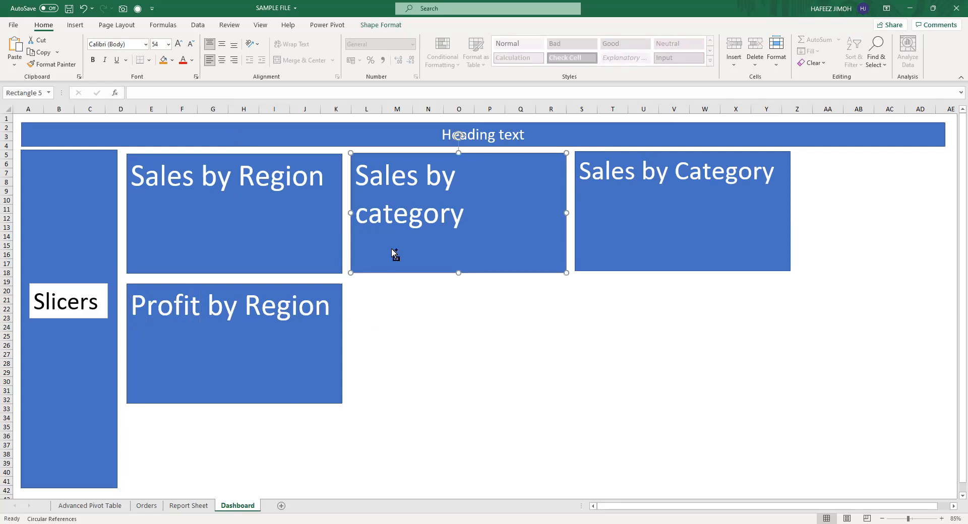
key("ctrl+c")
left_click(396, 318)
key("ctrl+v")
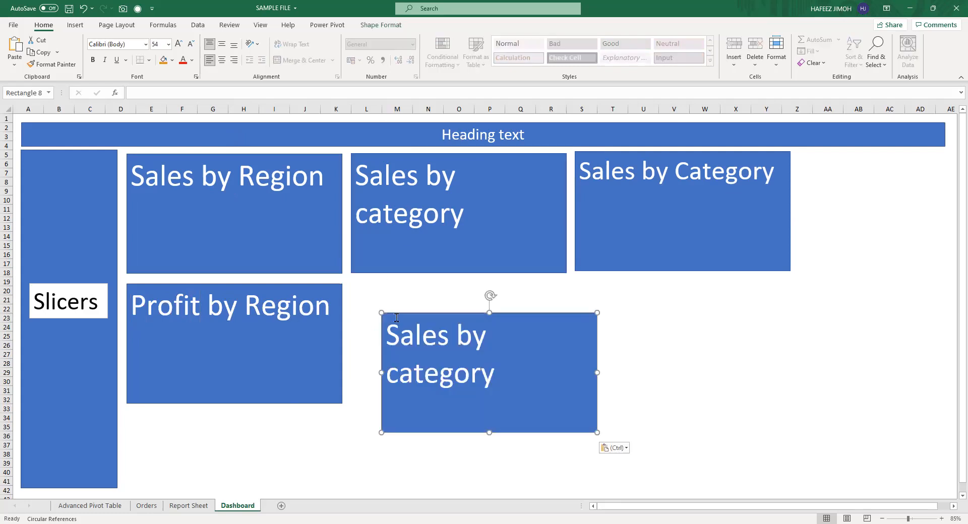
left_click_drag(410, 315, 382, 286)
Change the lower category box's text to "Profit by category".
left_click(382, 301)
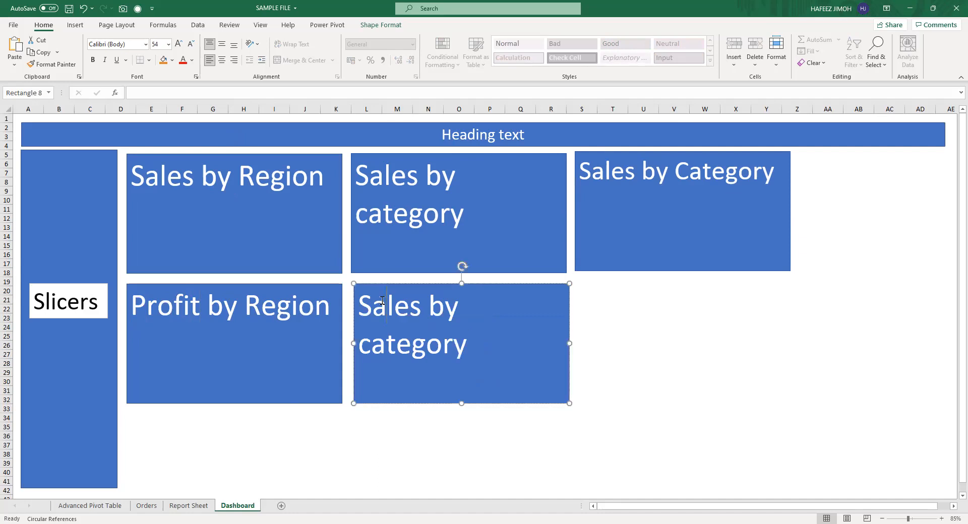
double_click(403, 296)
type("Profit")
key("BackSpace")
type("it")
left_click(706, 318)
Move all five chart boxes down so the upper ones start at about row 9, leaving a free strip beneath the banner.
left_click_drag(264, 373, 266, 386)
left_click_drag(380, 378, 378, 394)
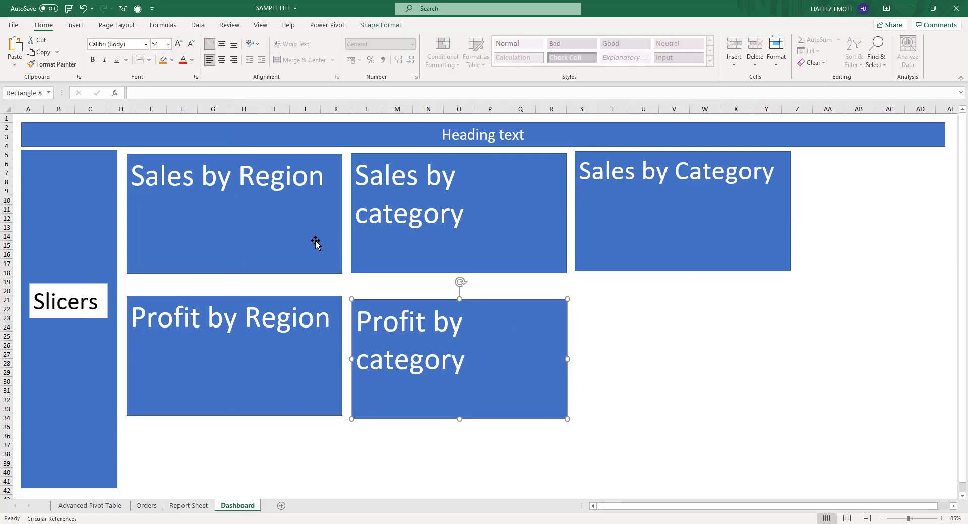
left_click_drag(313, 242, 313, 260)
left_click_drag(395, 249, 394, 261)
left_click_drag(616, 266, 611, 287)
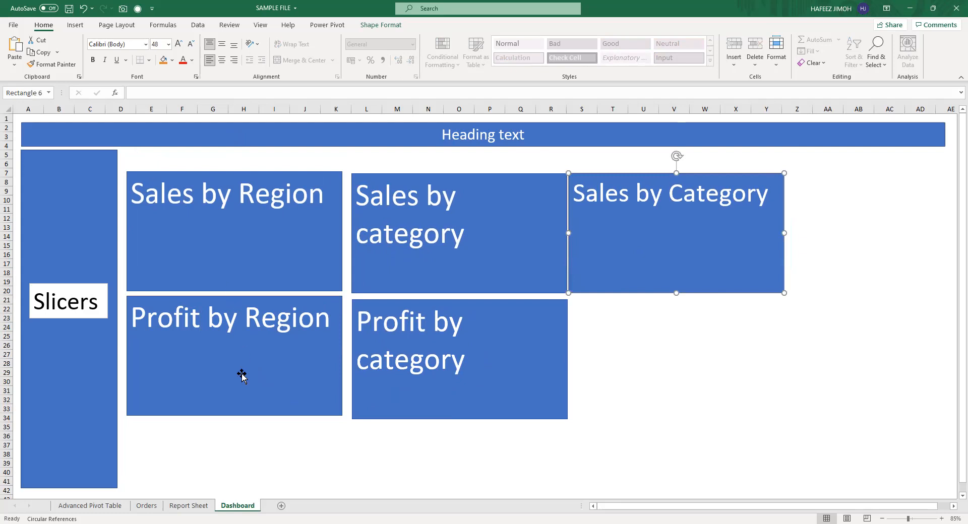
left_click_drag(242, 373, 242, 387)
left_click_drag(246, 271, 246, 285)
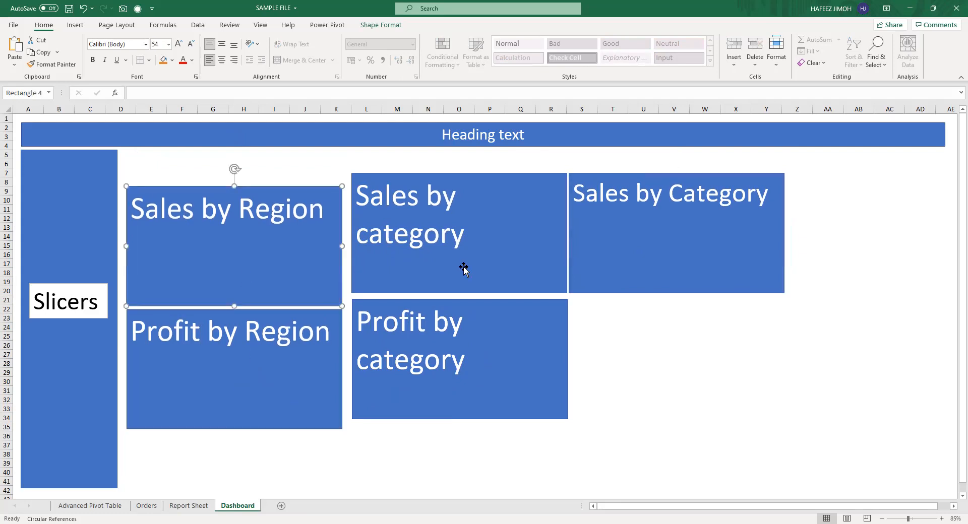
left_click_drag(475, 304, 453, 302)
left_click_drag(588, 283, 596, 299)
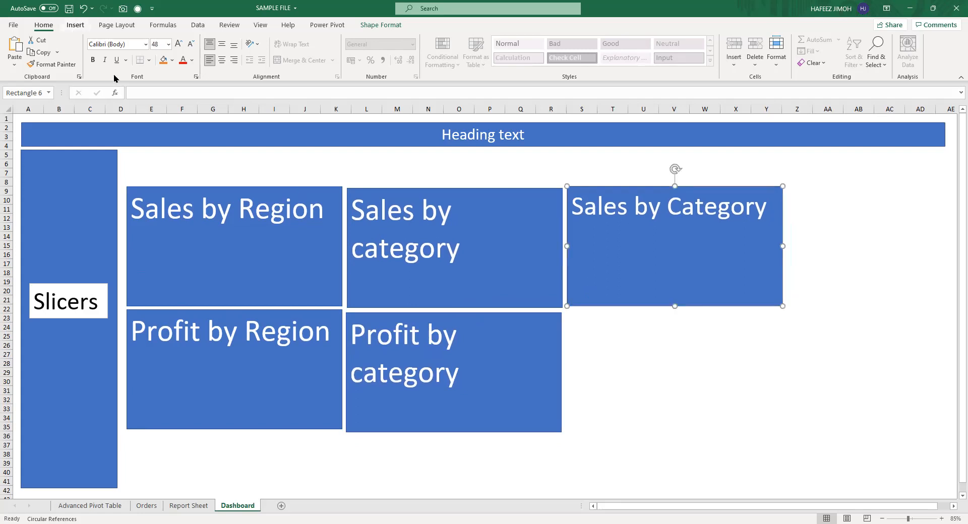
Draw a rectangle about 2.1 cm high and 5.3 cm wide above the Sales by Region box and enter "Total Sales" in it.
left_click(75, 24)
left_click(142, 63)
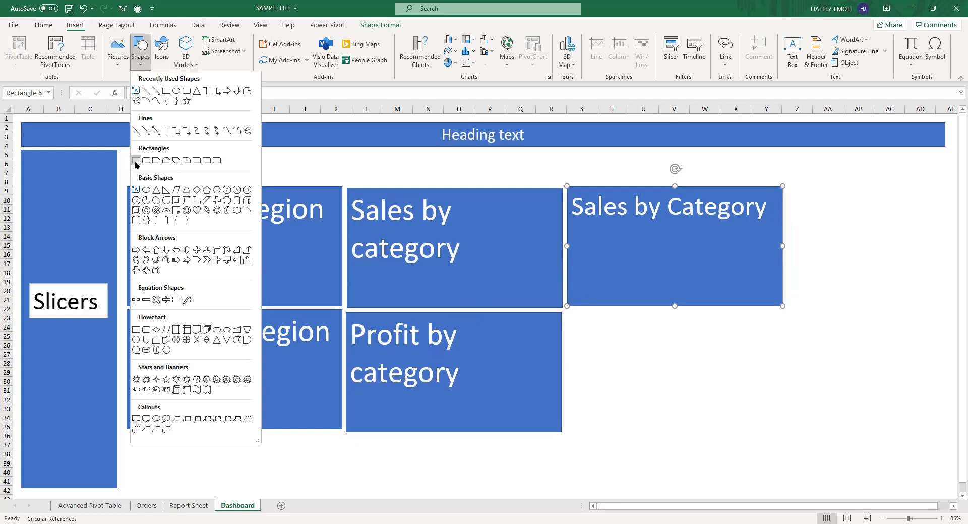
left_click(136, 161)
mouse_move(130, 150)
left_mouse_down()
mouse_move(226, 184)
mouse_move(204, 177)
left_mouse_up()
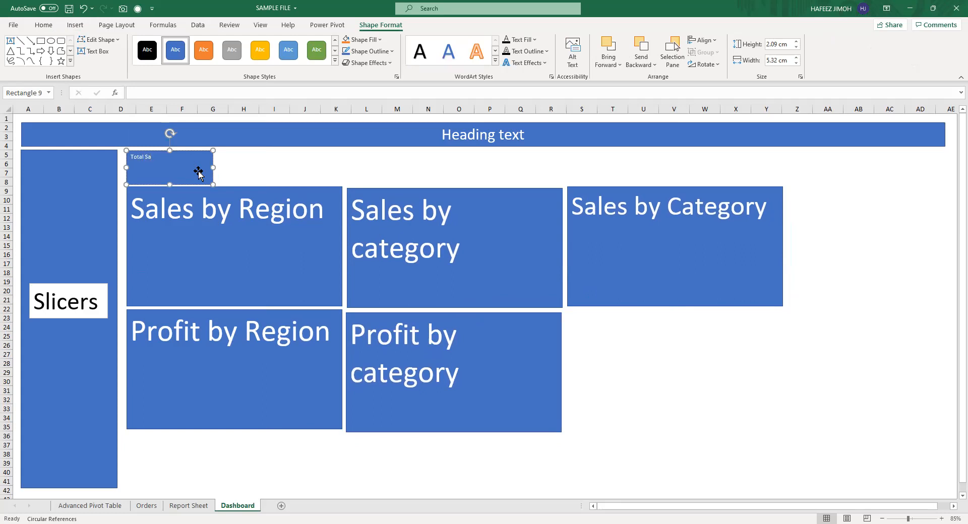
Set the "Total Sales" text to font size 28 and widen its rectangle to about 5.6 cm.
triple_click(147, 160)
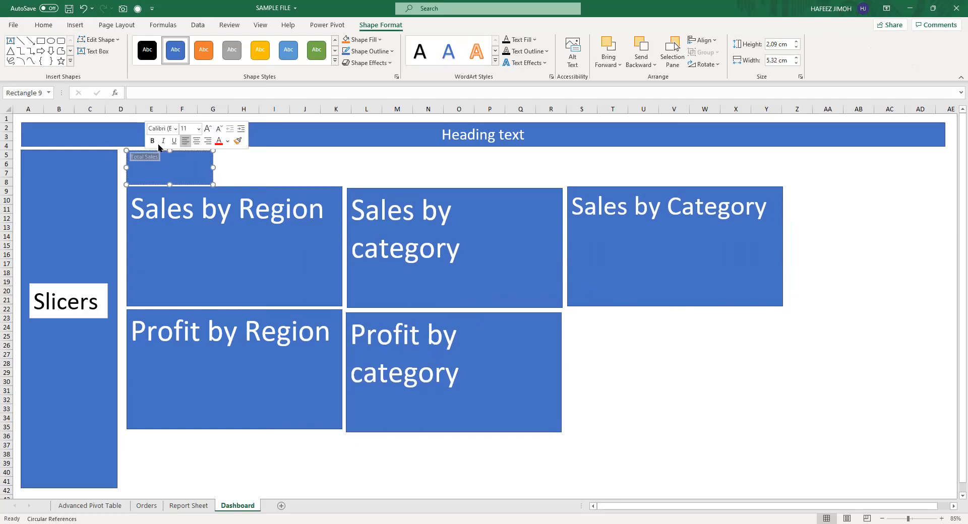
left_click(206, 129)
left_click(207, 130)
left_click(206, 130)
left_click(206, 130)
left_click(206, 131)
left_click(206, 130)
left_click(206, 131)
left_click(207, 130)
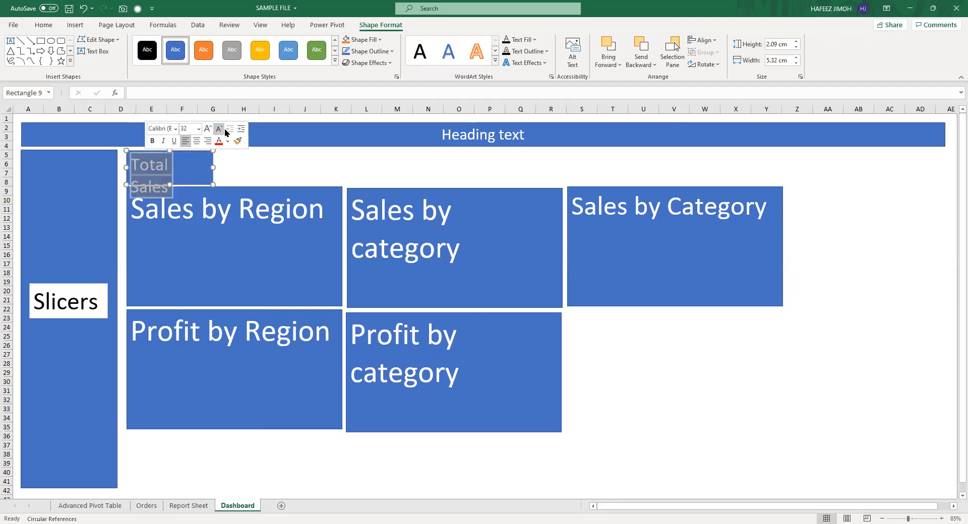
left_click(219, 129)
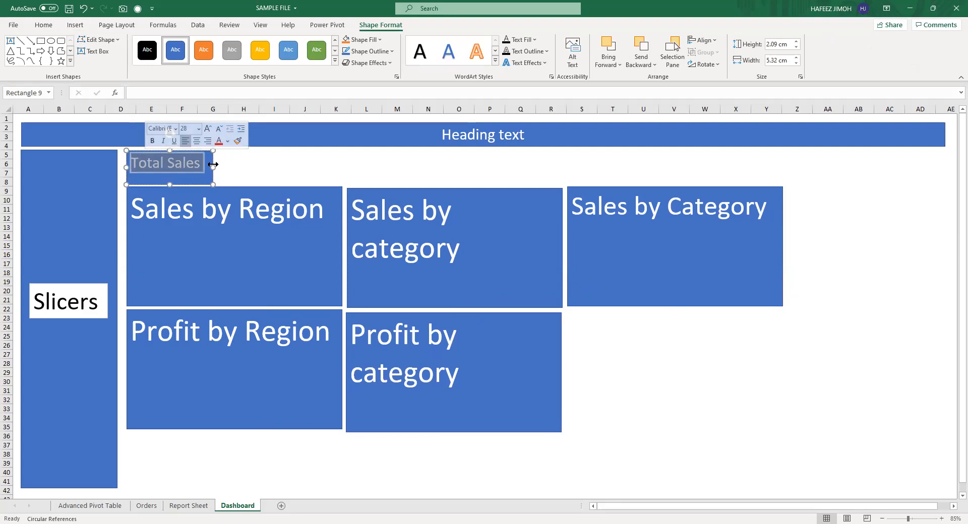
left_click_drag(215, 165, 219, 165)
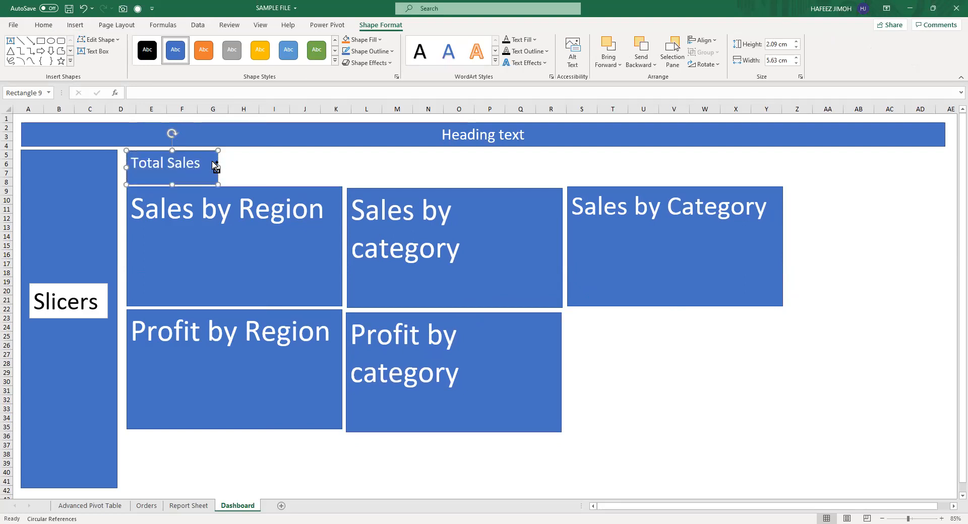
Copy the Total Sales rectangle and paste a duplicate to its right, above the Sales by Region box.
key("ctrl+c")
left_click(250, 163)
key("ctrl+v")
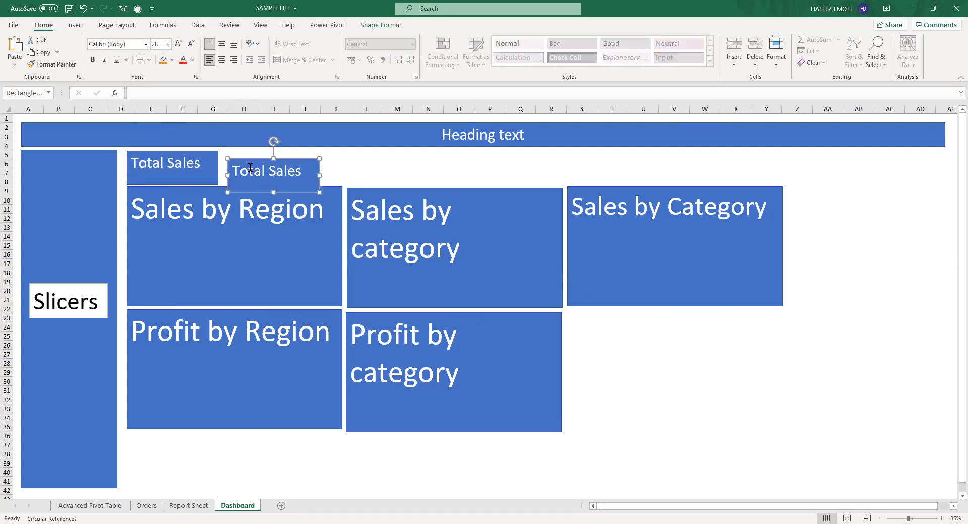
Align the duplicated card with the original Total Sales card and change its text to "Total Profit".
left_click_drag(261, 160, 257, 150)
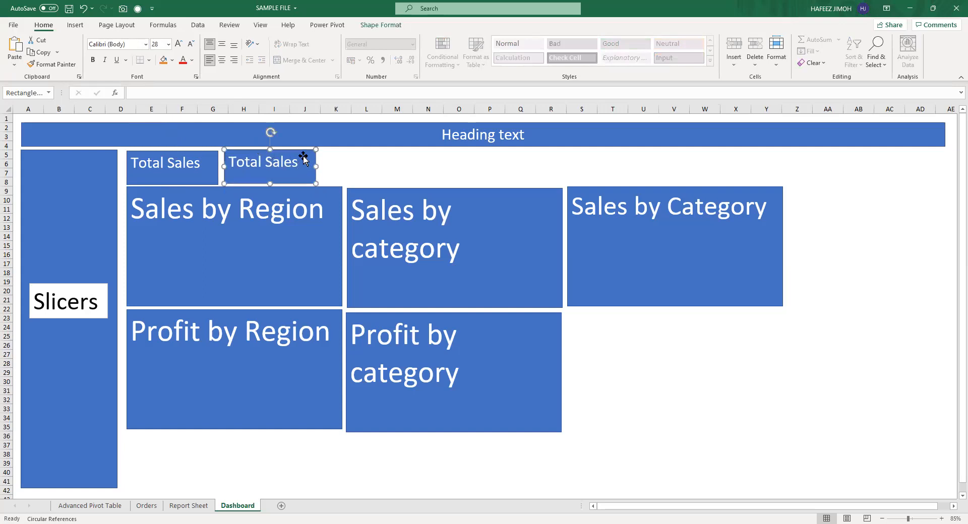
left_click(287, 161)
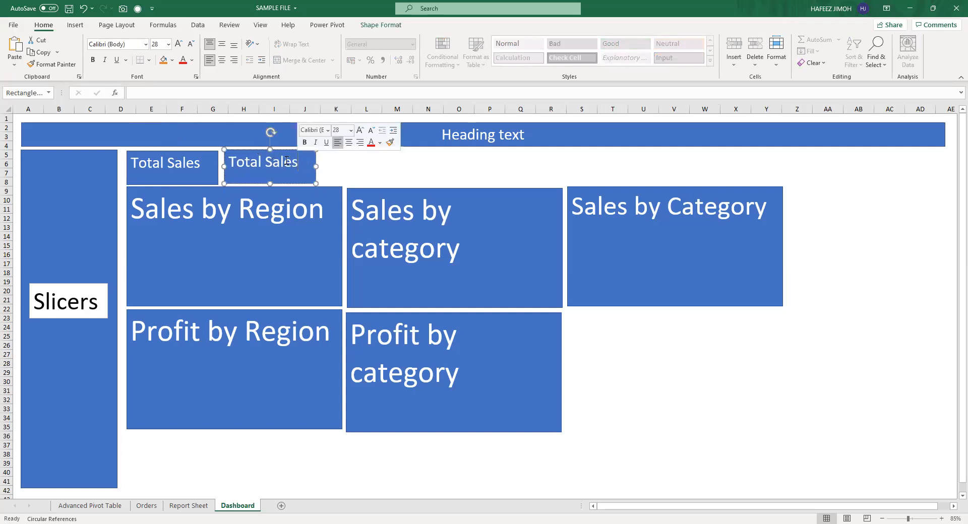
key("BackSpace")
key("BackSpace")
key("BackSpace")
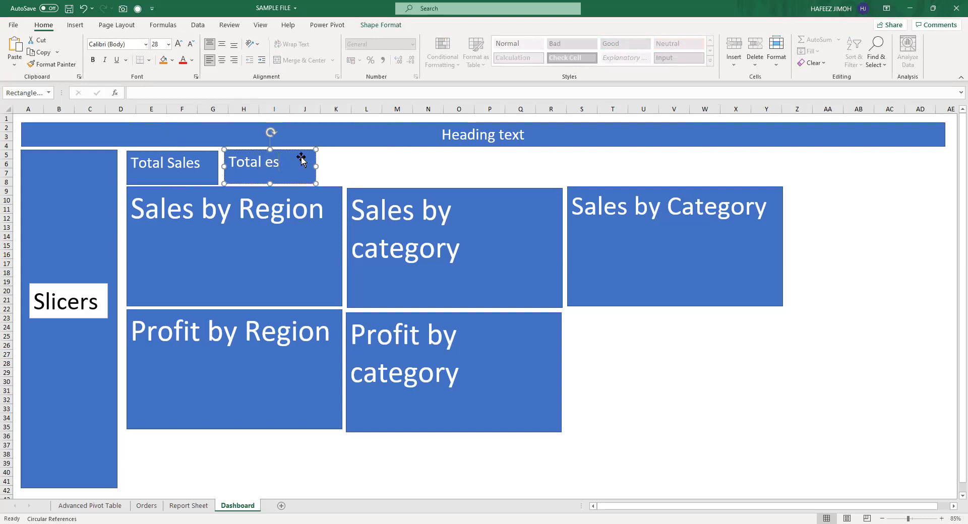
type("Profit")
left_click(334, 155)
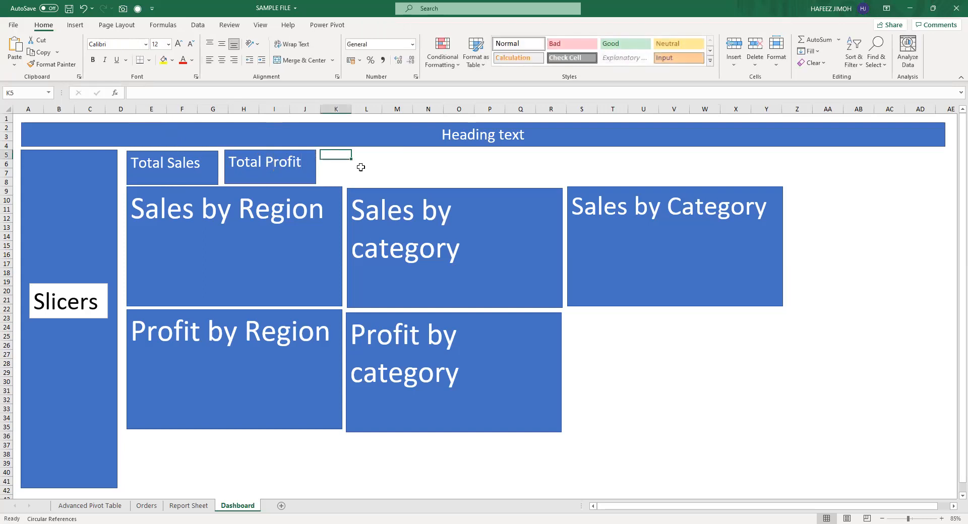
Paste another Total Sales card beside the Total Profit card and replace its text with "Volume of Transaction".
key("ctrl+v")
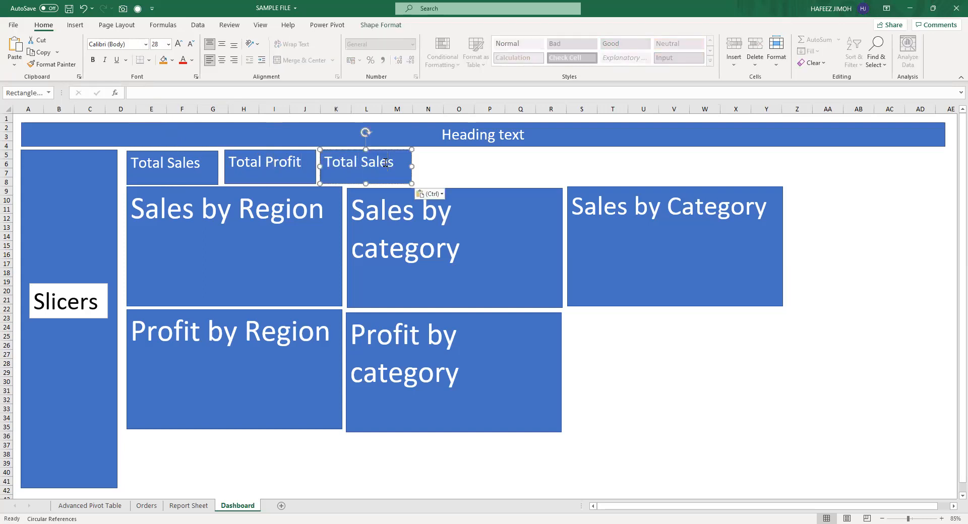
left_click(385, 163)
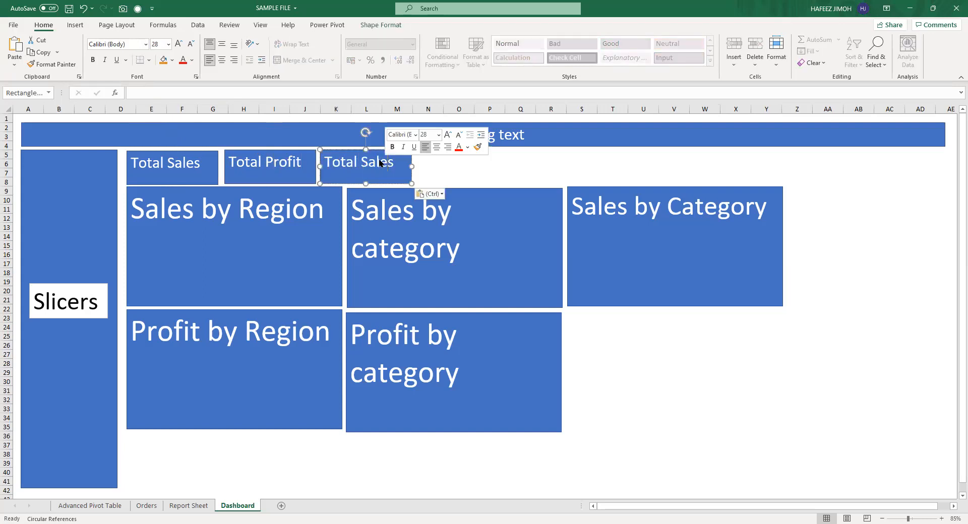
key("ctrl+a")
type("Volume of Tr")
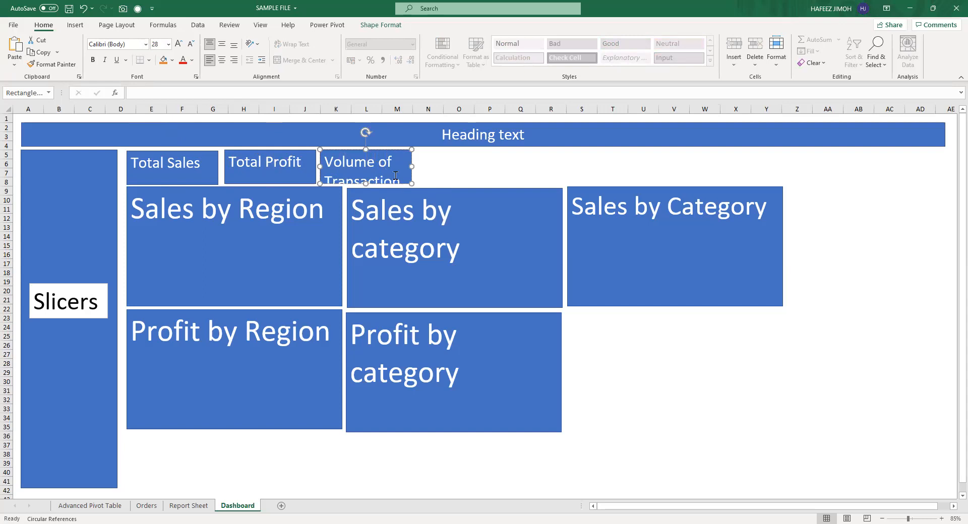
Reduce the "Volume of Transaction" text to font size 20 and widen its card to reach into column O.
left_click_drag(412, 166, 435, 165)
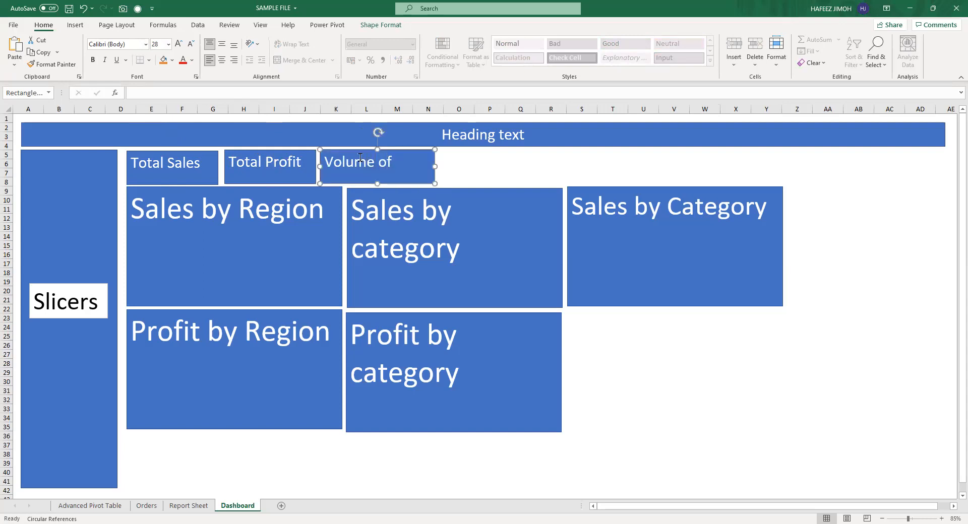
triple_click(370, 161)
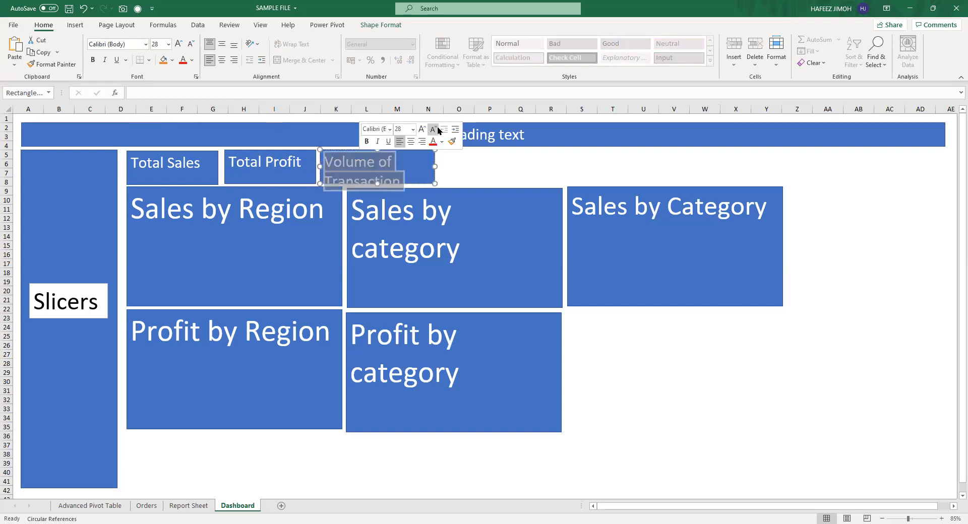
left_click(434, 128)
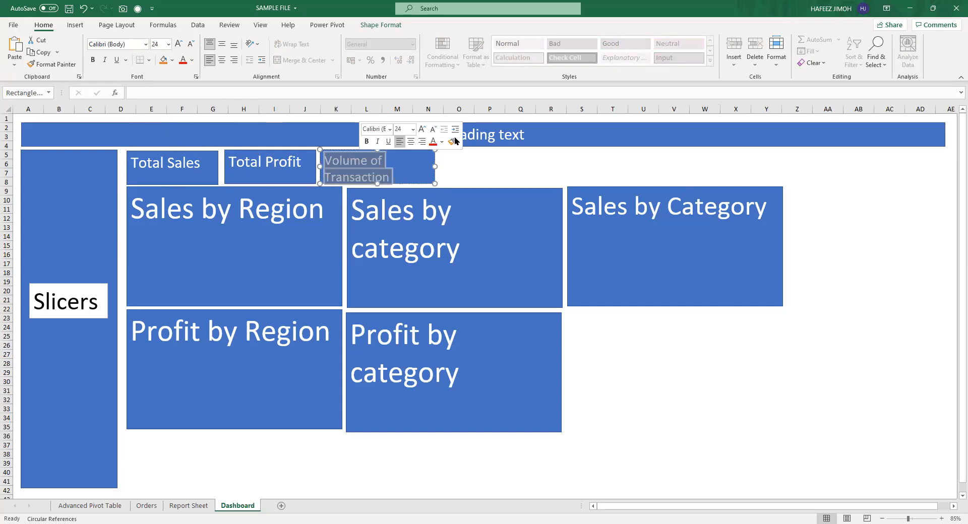
left_click(465, 161)
left_click(371, 158)
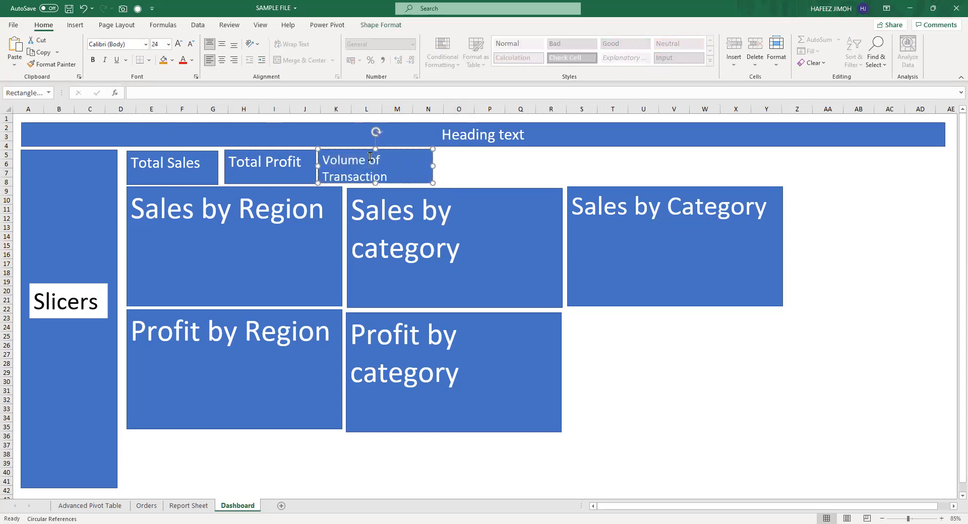
triple_click(371, 161)
left_click(444, 128)
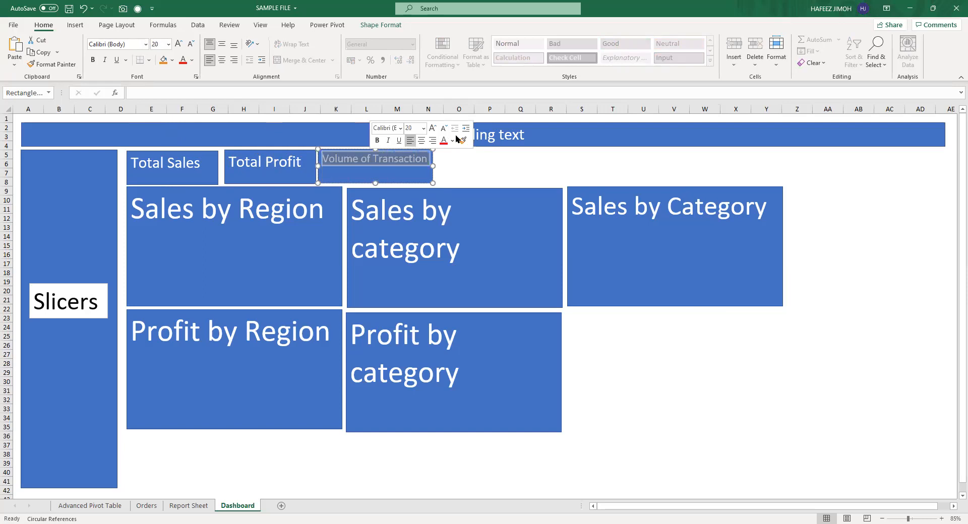
left_click_drag(436, 166, 486, 147)
Paste another Total Sales card to the right of the Volume of Transaction card and change its text to "Total Discount".
left_click(496, 163)
key("ctrl+v")
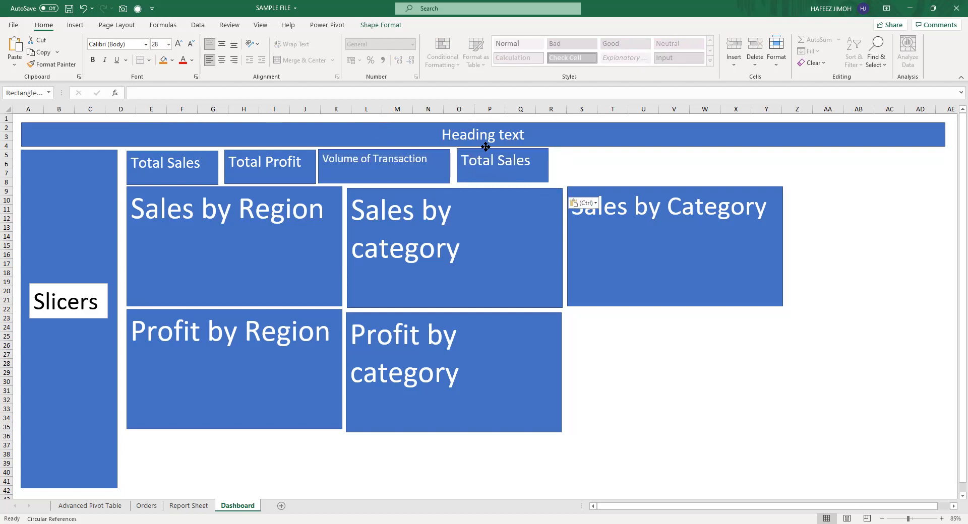
left_click(532, 159)
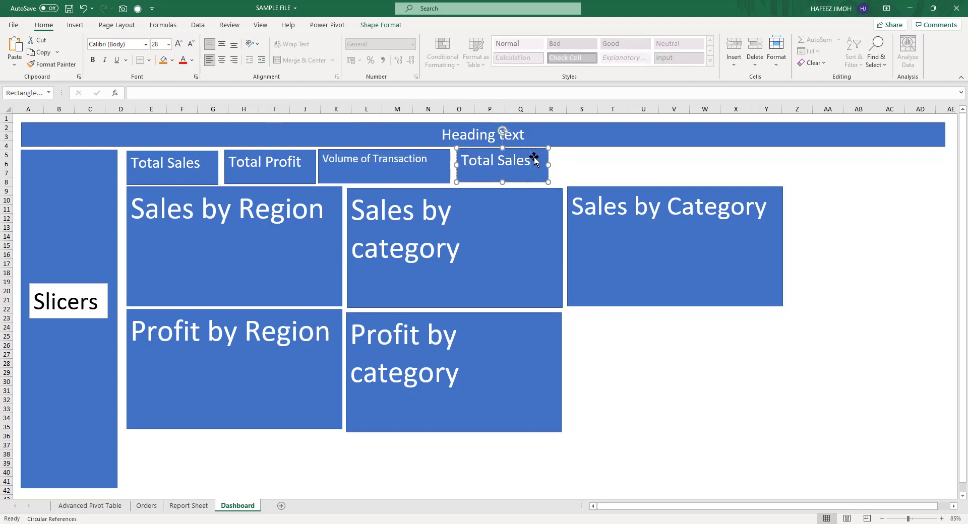
key("ctrl+BackSpace")
type("Discount")
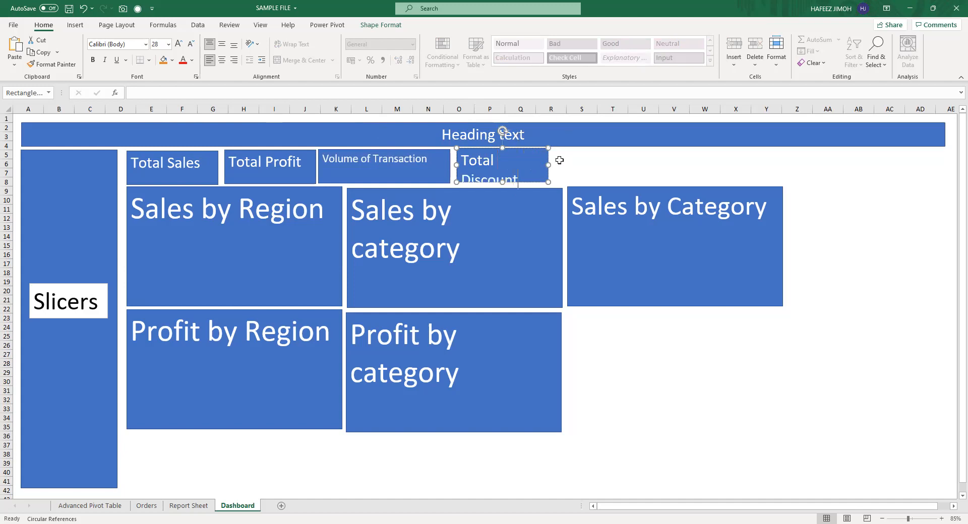
Widen the Total Discount card slightly and reduce its text to font size 24.
left_click_drag(549, 162, 556, 160)
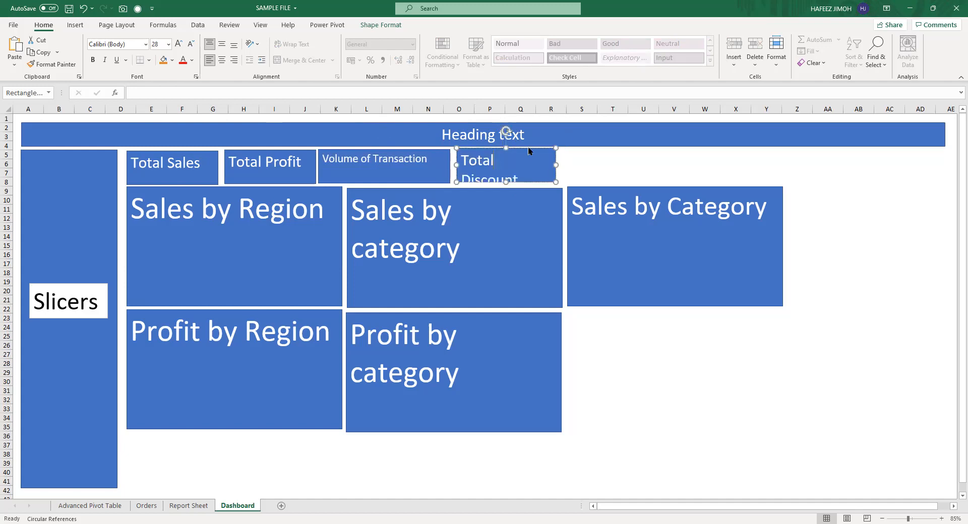
key("ctrl+a")
left_click(571, 129)
left_click(571, 129)
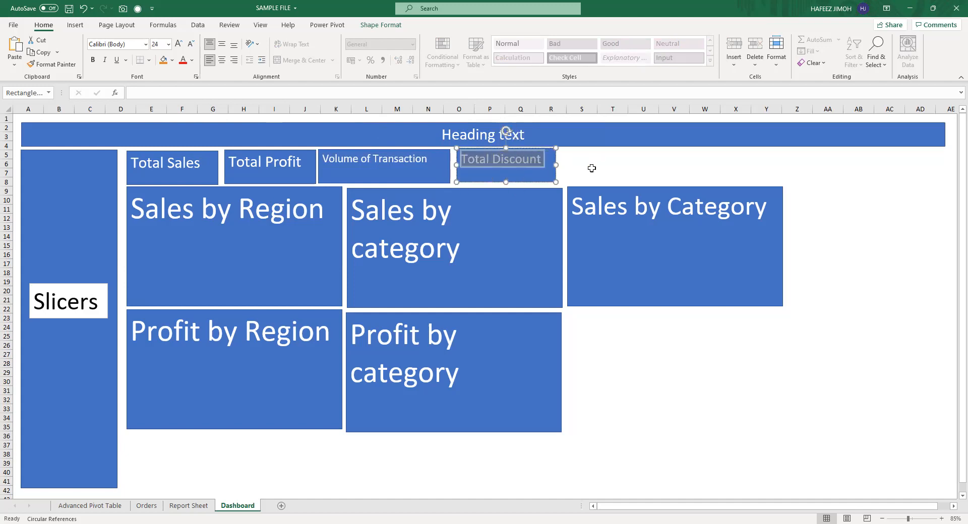
key("Escape")
key("Escape")
Paste another Total Sales card directly right of the Total Discount card and change its text to "Total Customers".
key("ctrl+v")
left_click_drag(612, 149, 574, 147)
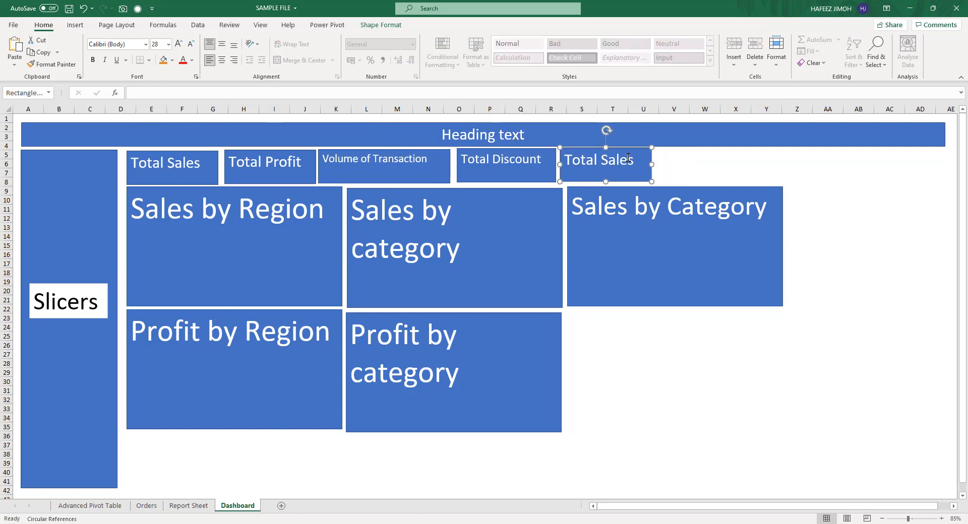
left_click_drag(638, 162, 643, 158)
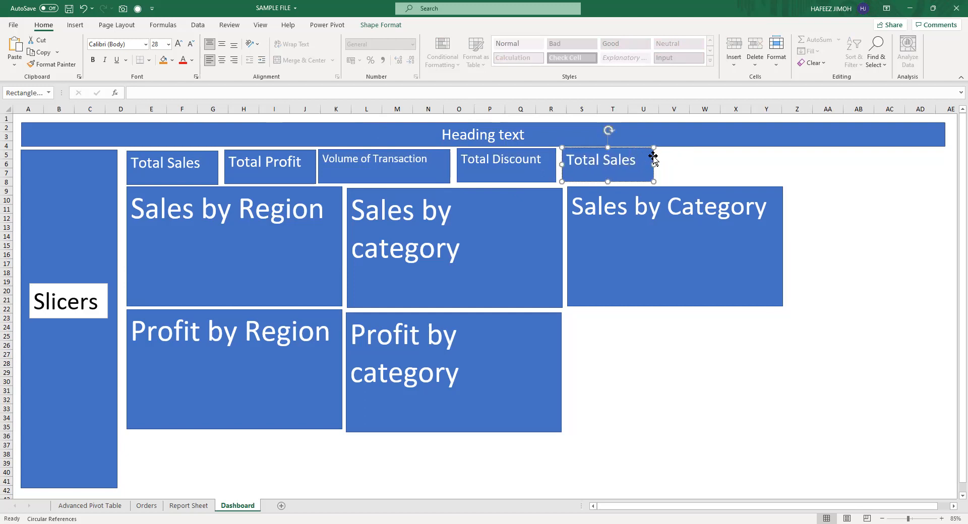
double_click(624, 155)
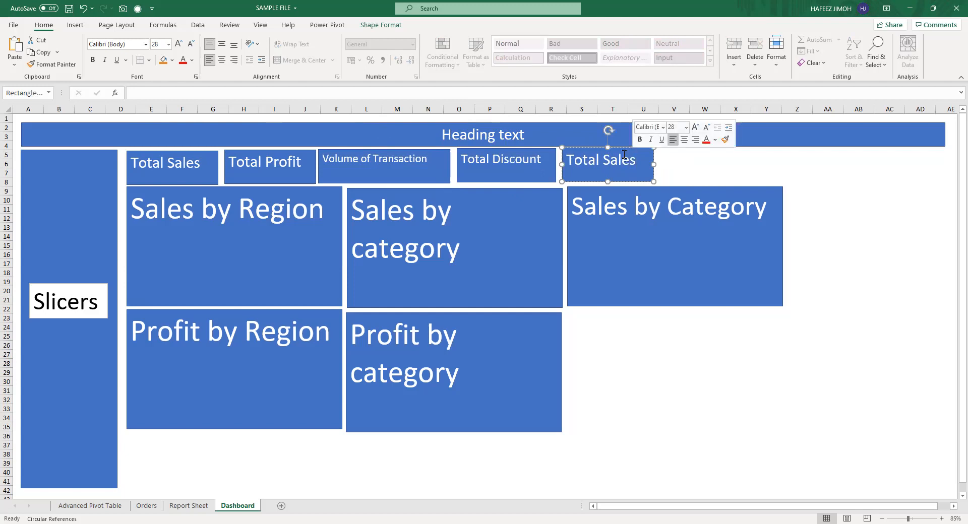
key("BackSpace")
type("Customers")
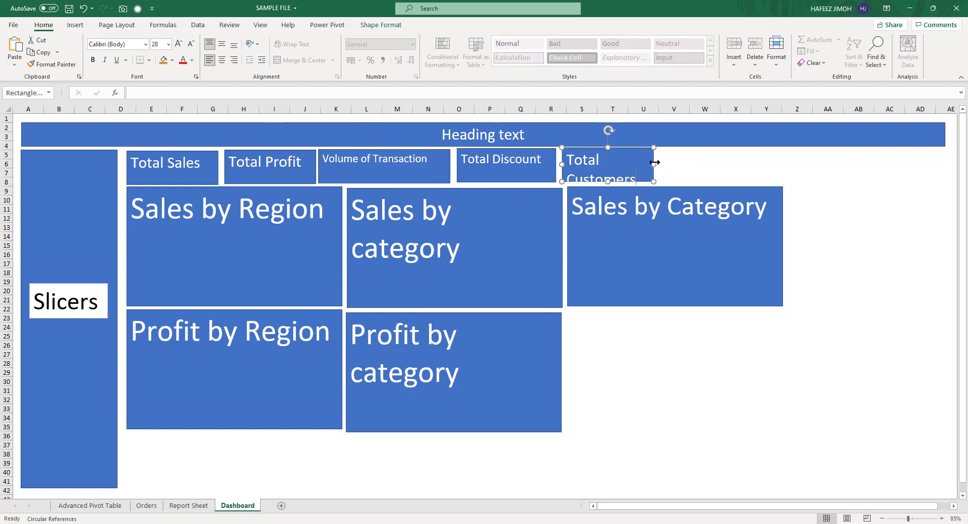
Widen the Total Customers card slightly and reduce its text to font size 24.
left_click_drag(654, 164, 668, 160)
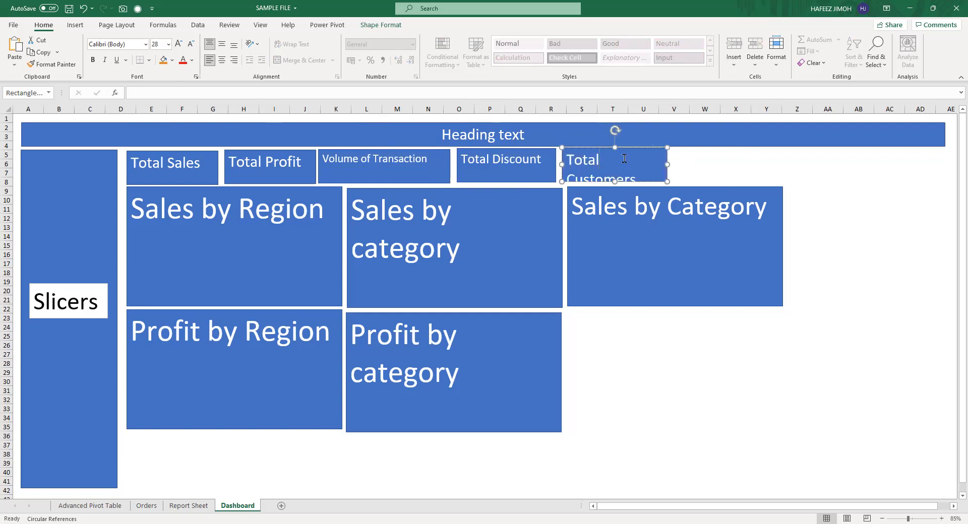
double_click(624, 159)
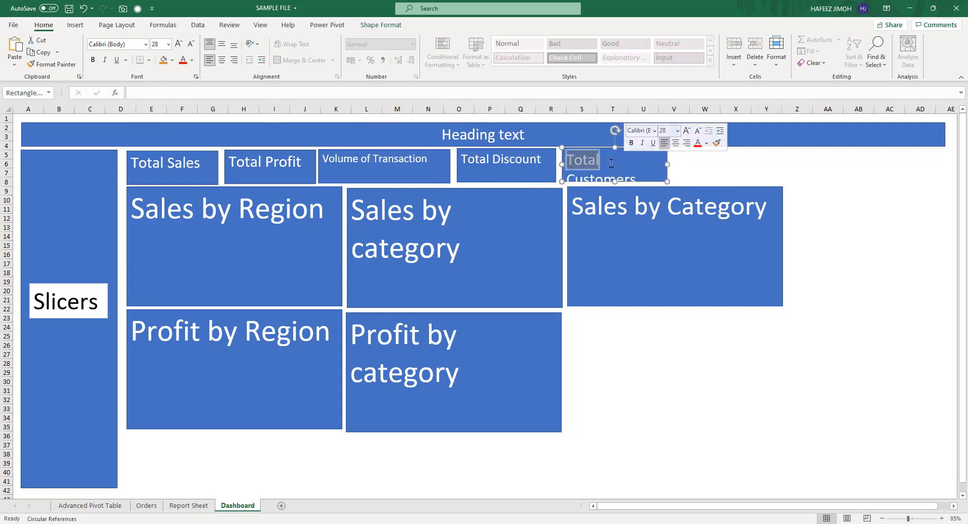
left_click(603, 170)
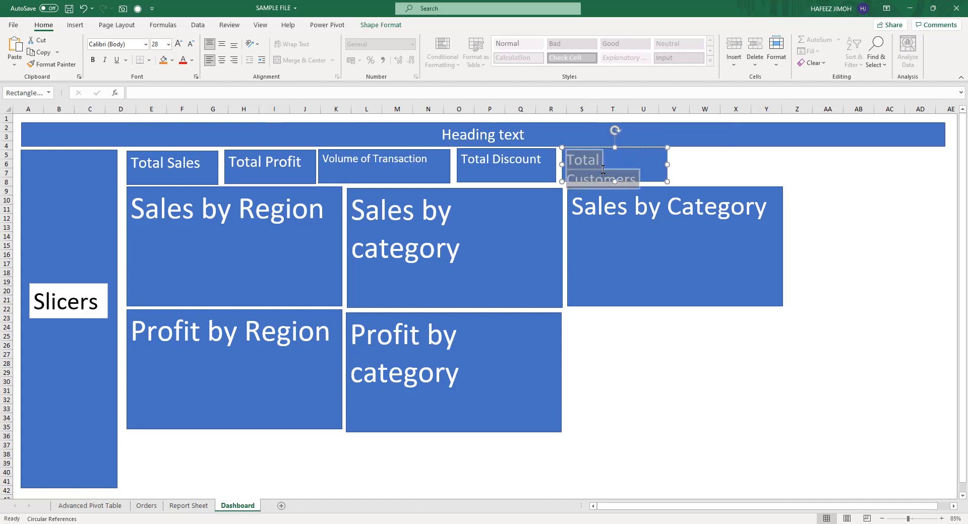
left_click(674, 146)
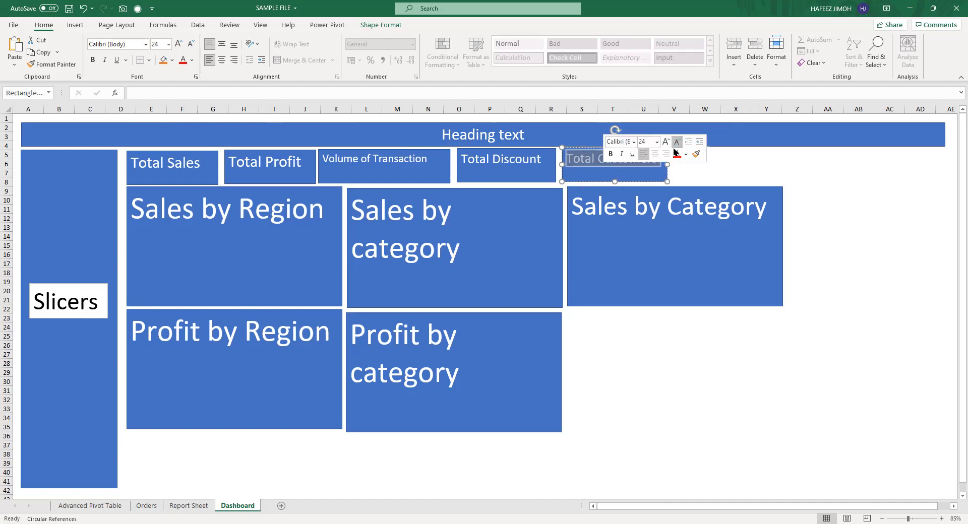
left_click(700, 167)
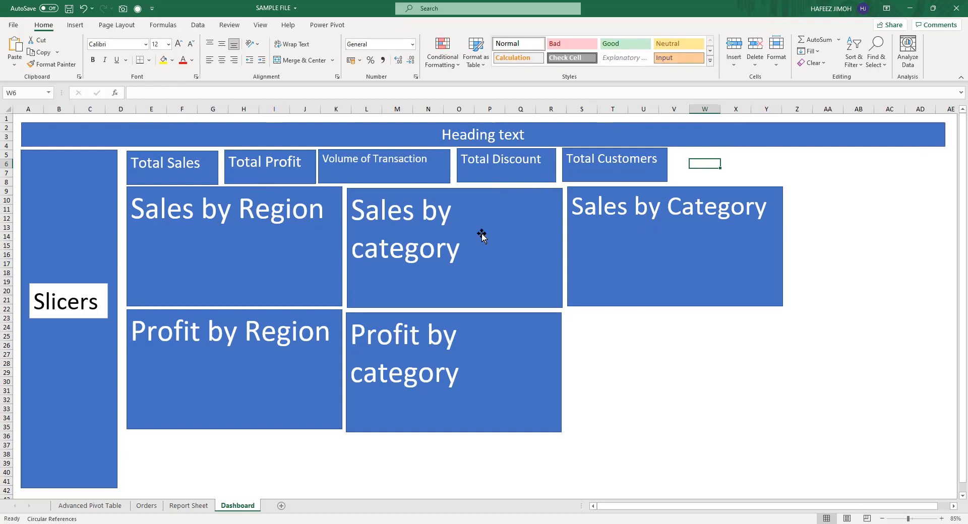
Check the columns on the Orders sheet and retitle the Dashboard's rightmost chart box "Top 5 states".
left_click(204, 507)
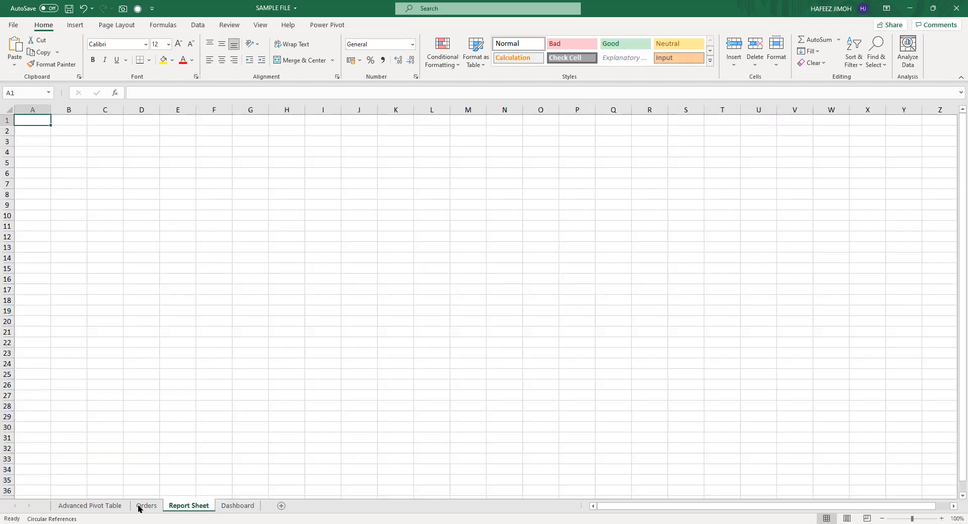
left_click(140, 507)
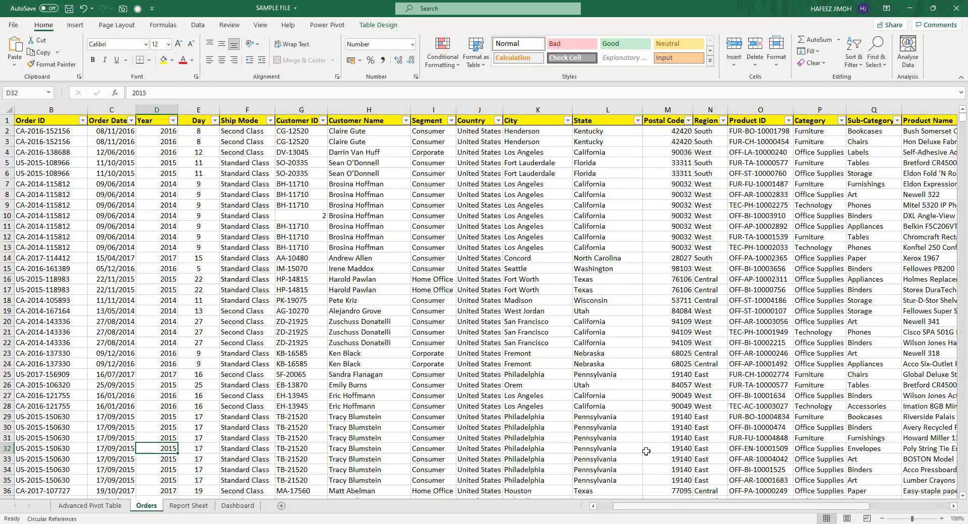
scroll(646, 451, "right", 2)
scroll(646, 452, "right", 5)
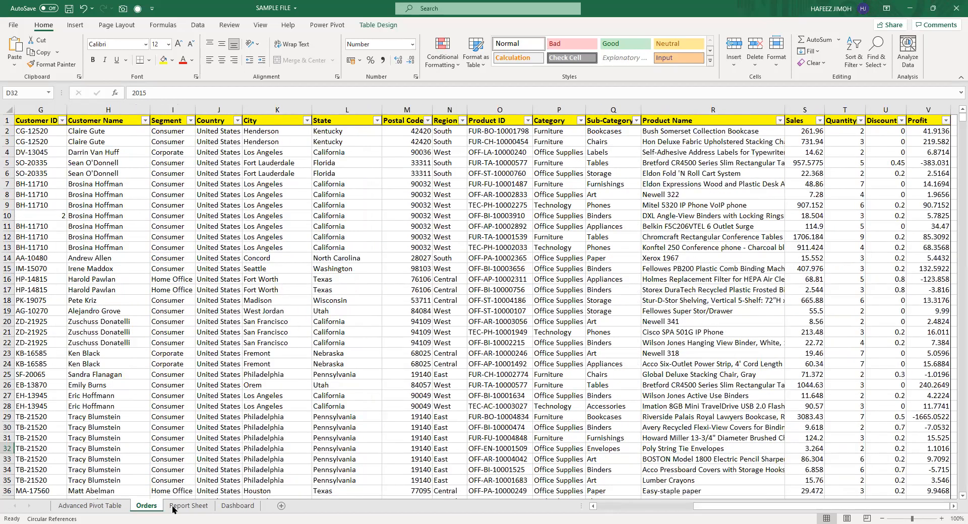
left_click(188, 506)
left_click(237, 506)
left_click(739, 198)
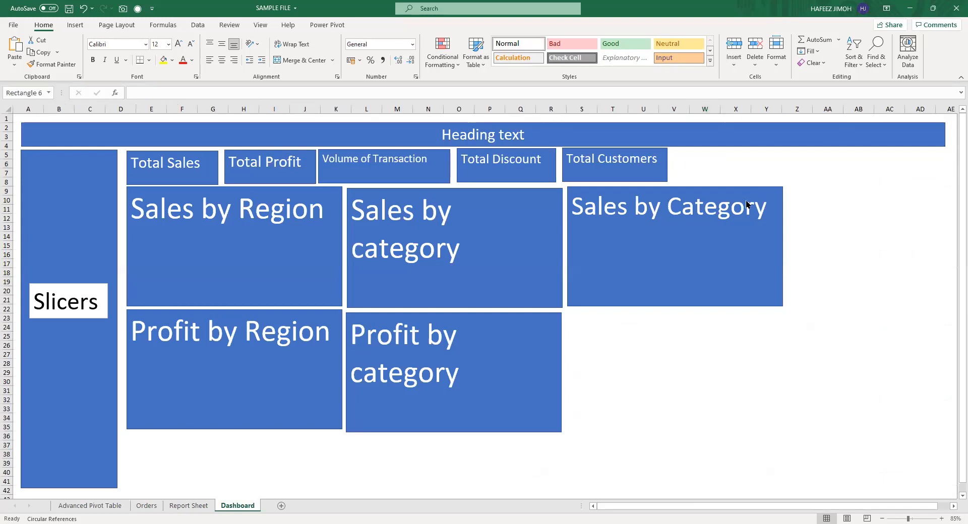
type("Top 5 s")
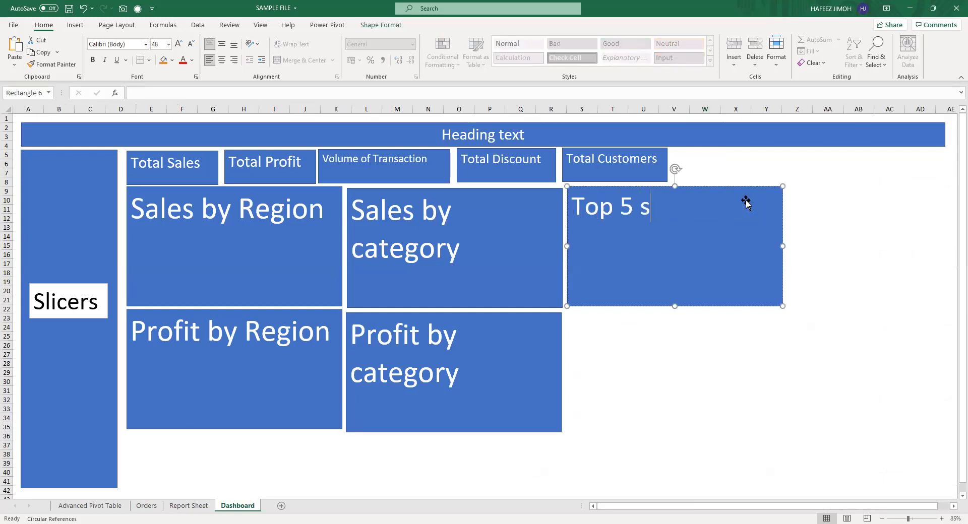
type("tates")
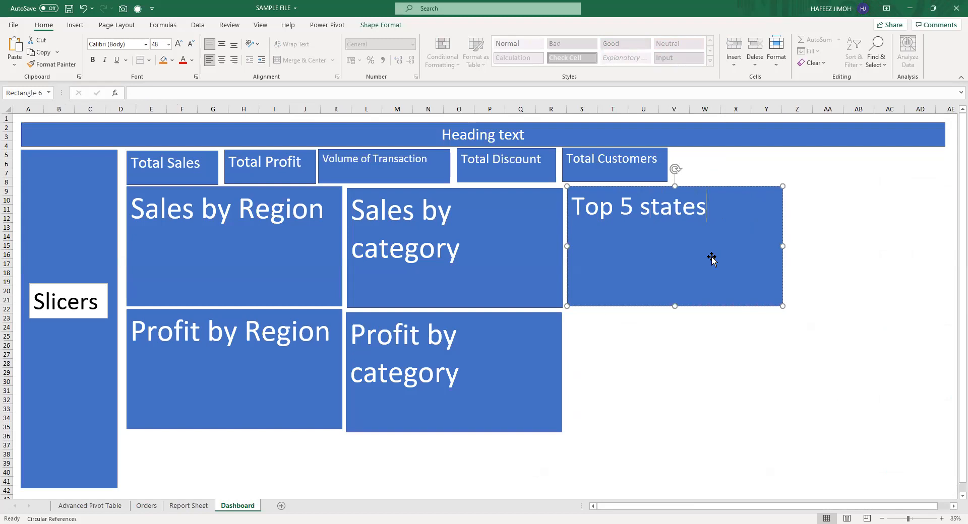
Consult the Orders sheet once more and insert "(sales)" after "Top 5" in the Top 5 states box on the Dashboard.
left_click(148, 509)
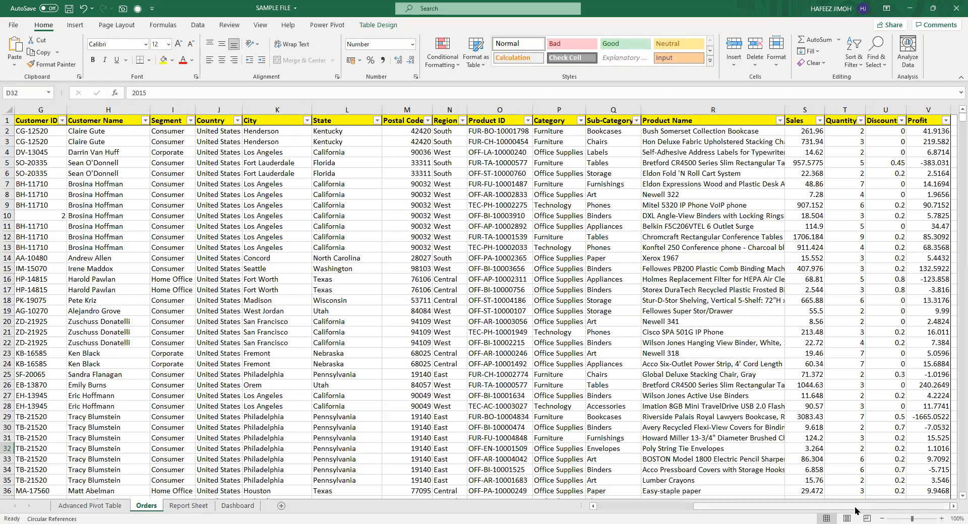
left_click(227, 508)
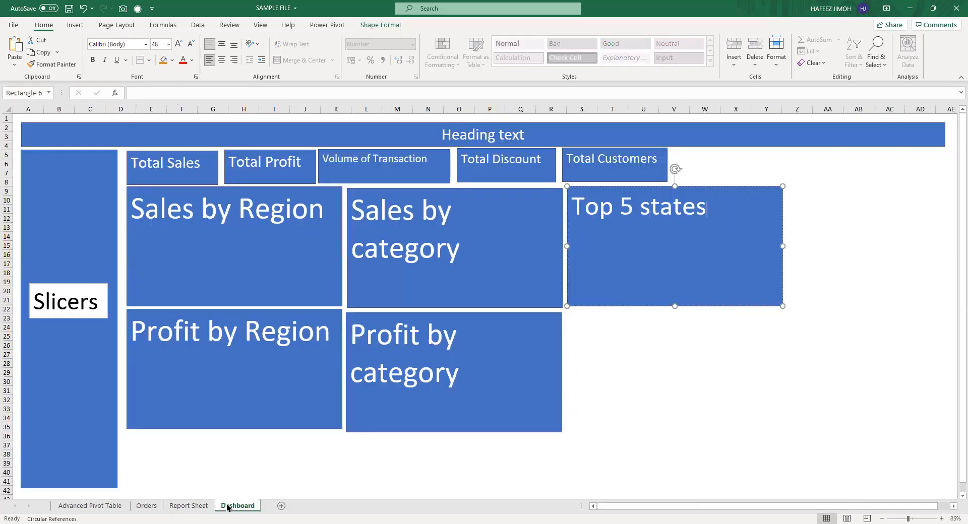
left_click(643, 203)
type("(sales)")
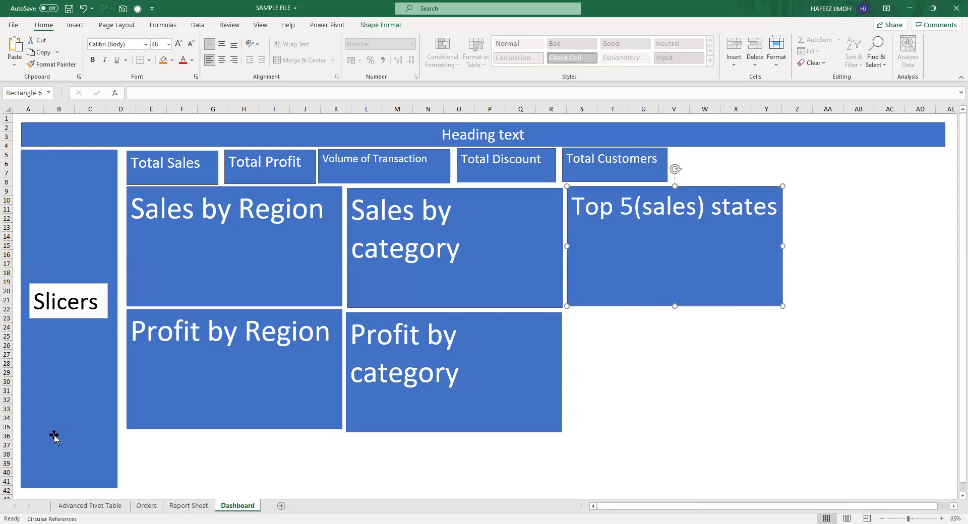
Check the values of the Segment column on the Orders sheet and return to the Dashboard sheet.
left_click(146, 506)
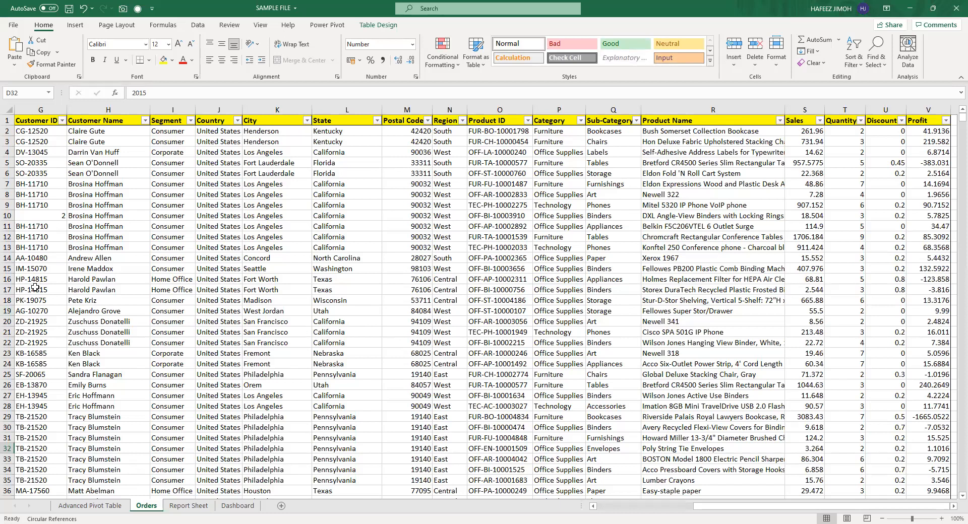
left_click(190, 121)
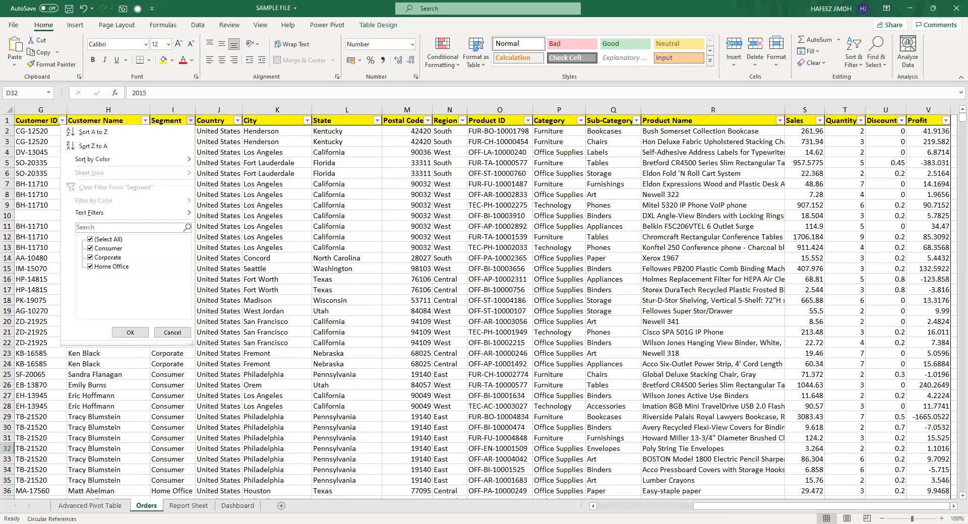
left_click(236, 505)
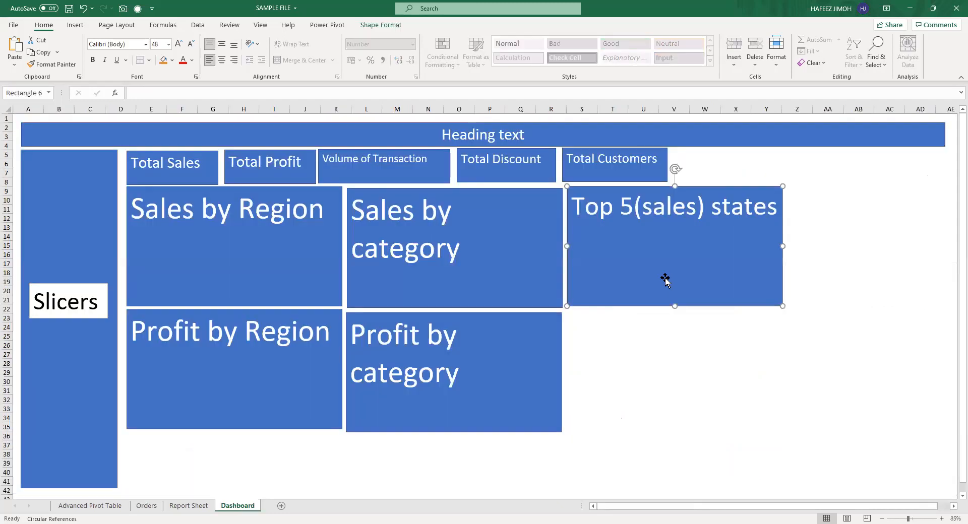
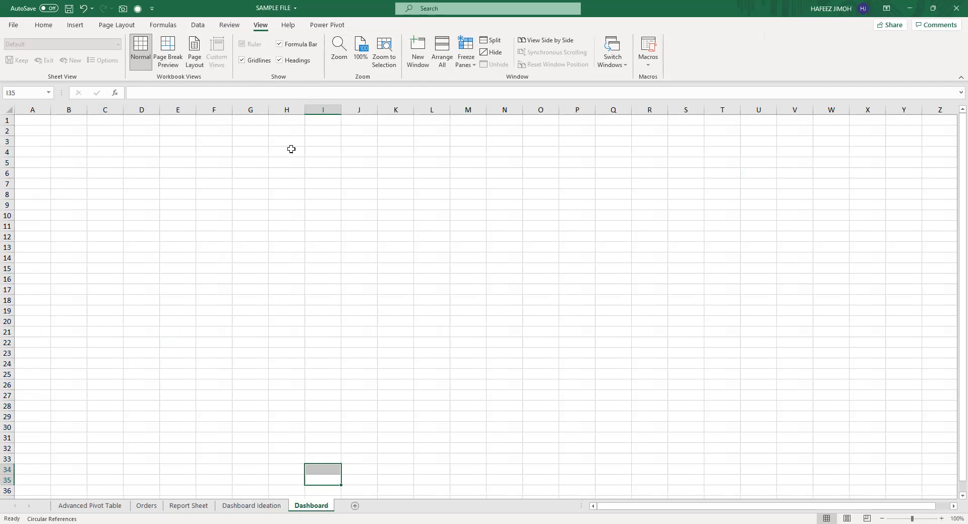
Review the planned layout on the Dashboard Ideation sheet and return to the blank Dashboard sheet.
left_click(270, 507)
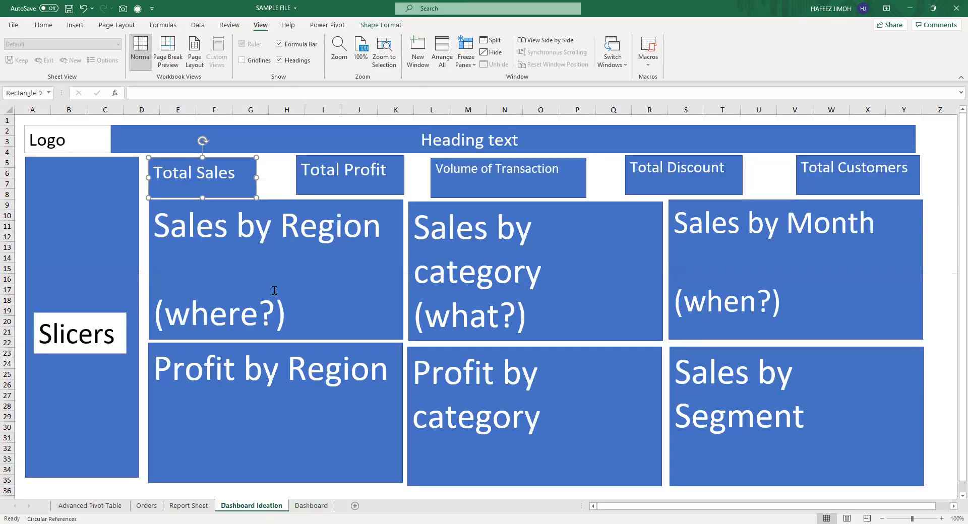
left_click(319, 273)
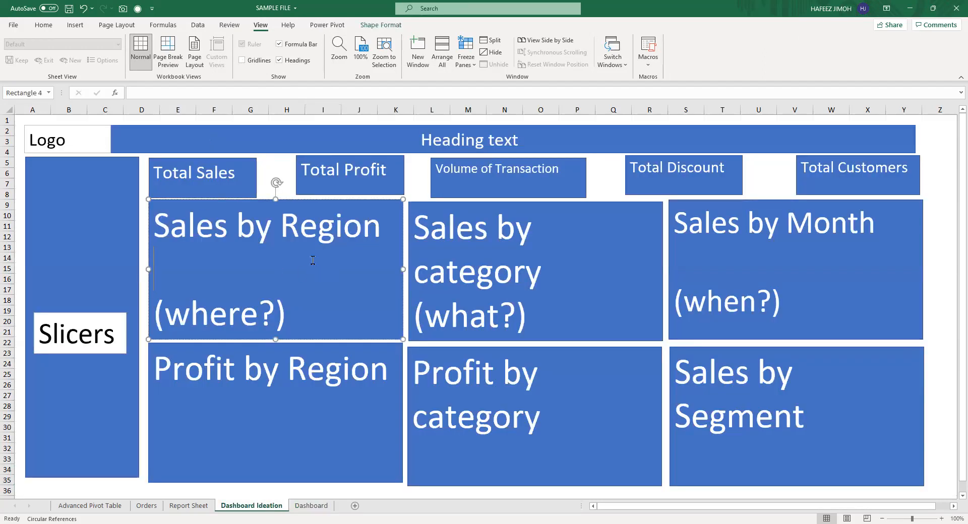
mouse_move(289, 199)
left_mouse_down()
mouse_move(320, 198)
mouse_move(291, 202)
left_mouse_up()
left_click(308, 505)
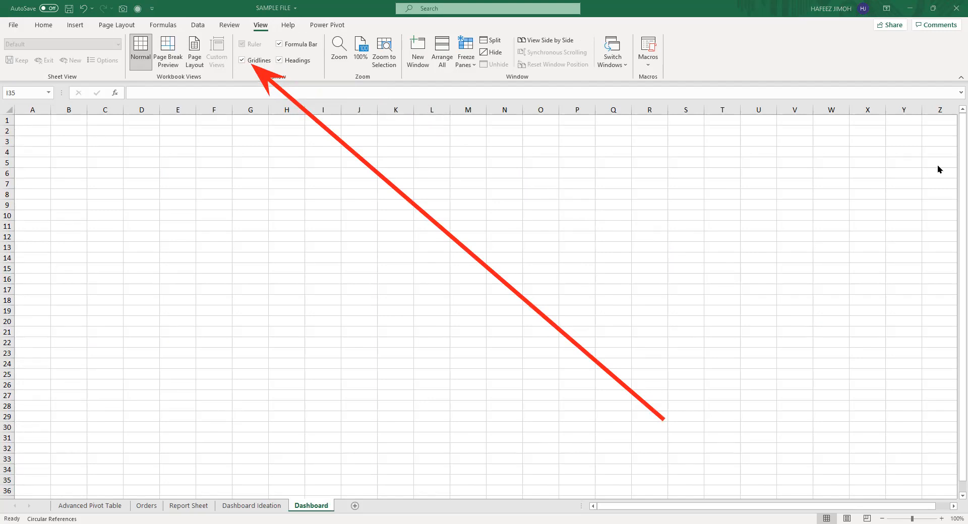
Hide the formula bar, headings and gridlines on the blank Dashboard sheet.
left_click(280, 44)
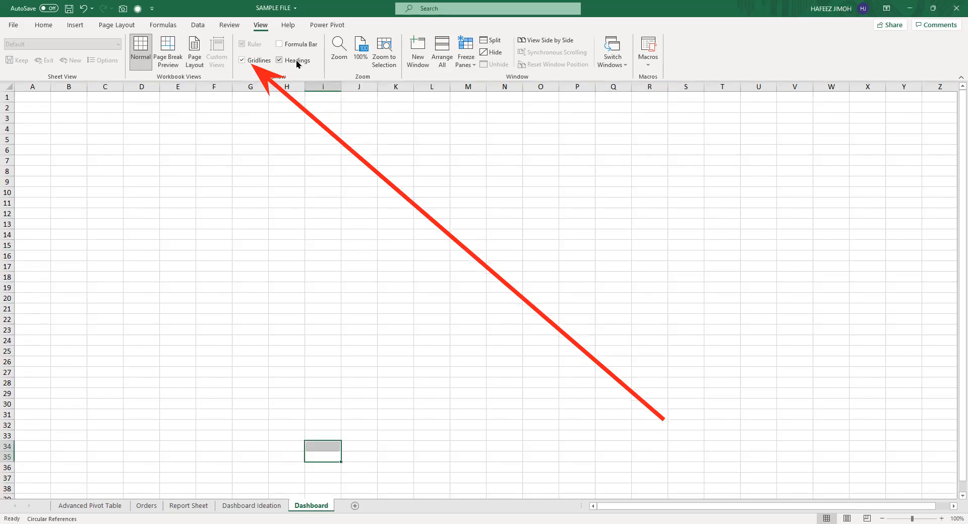
left_click(297, 61)
left_click(243, 60)
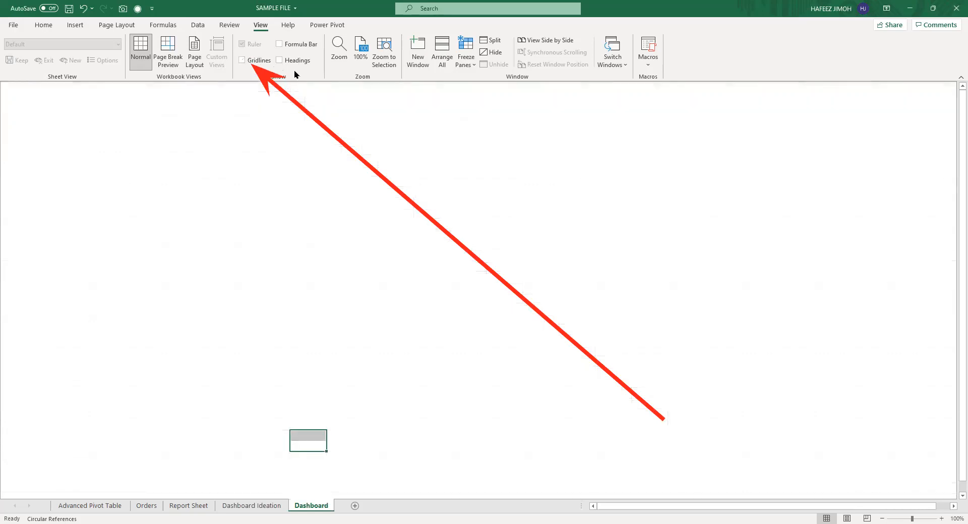
Collapse the ribbon to enlarge the sheet area and pin it open again.
left_click(953, 78)
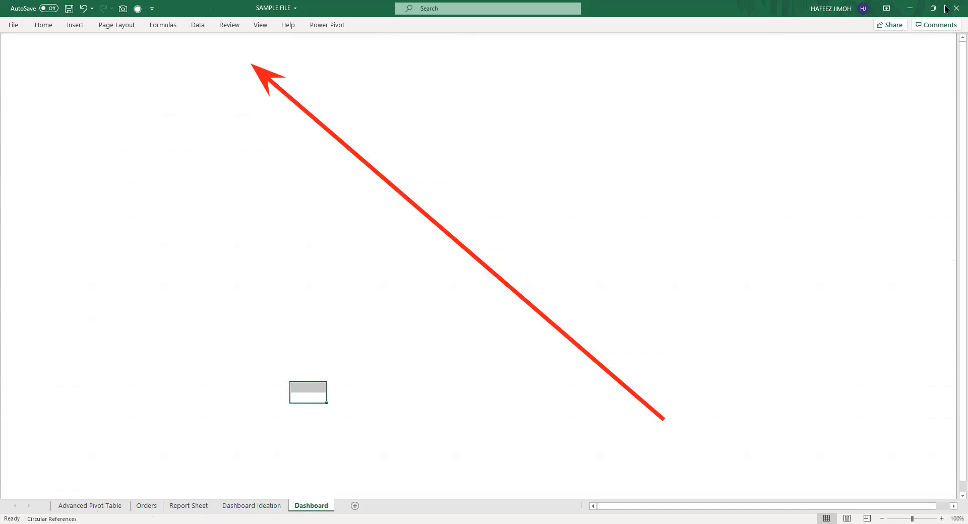
left_click(341, 28)
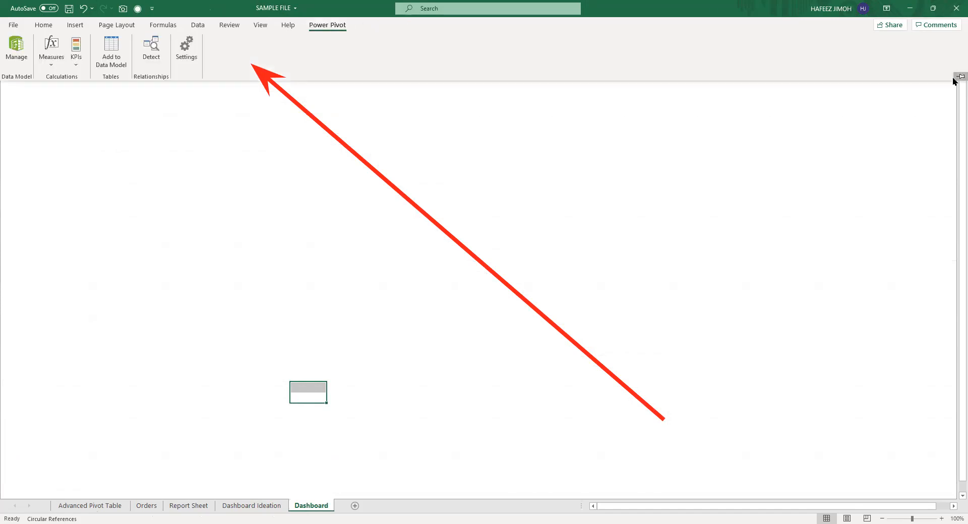
left_click(197, 24)
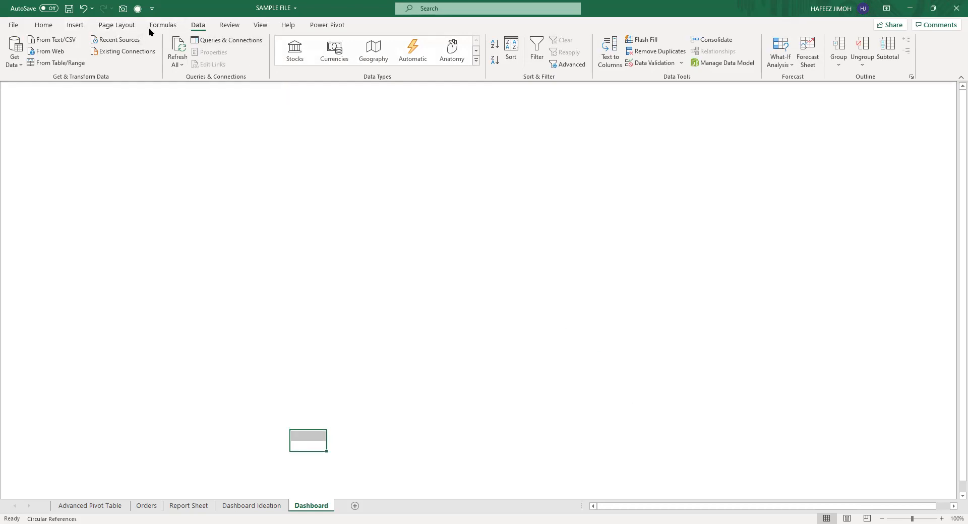
Draw a rectangle banner about 51.46 cm wide and 1.61 cm high across the upper edge of the Dashboard sheet.
left_click(75, 24)
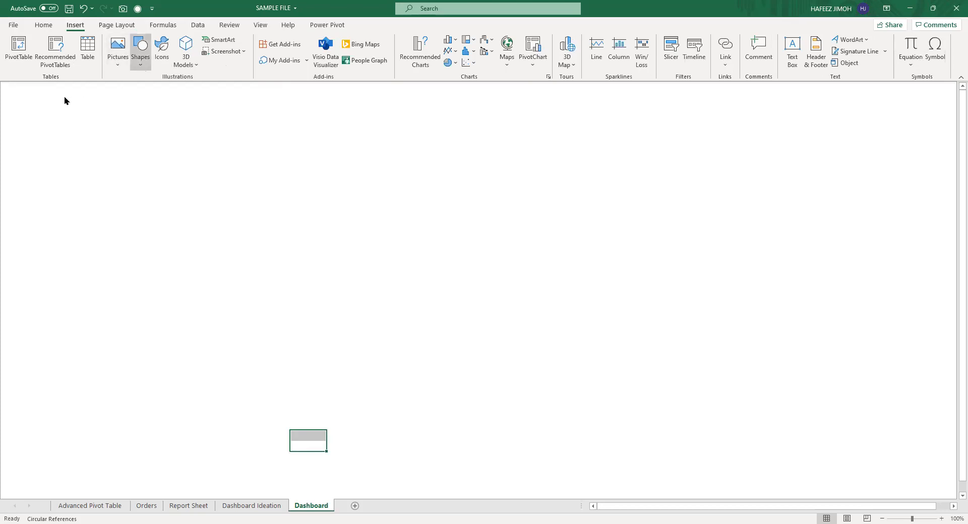
left_click(141, 51)
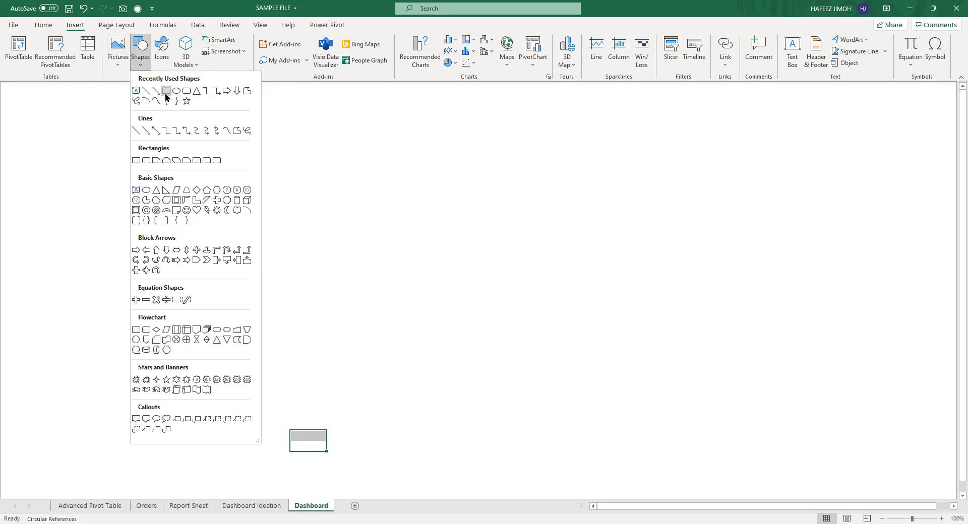
left_click(166, 91)
left_click_drag(5, 82, 950, 113)
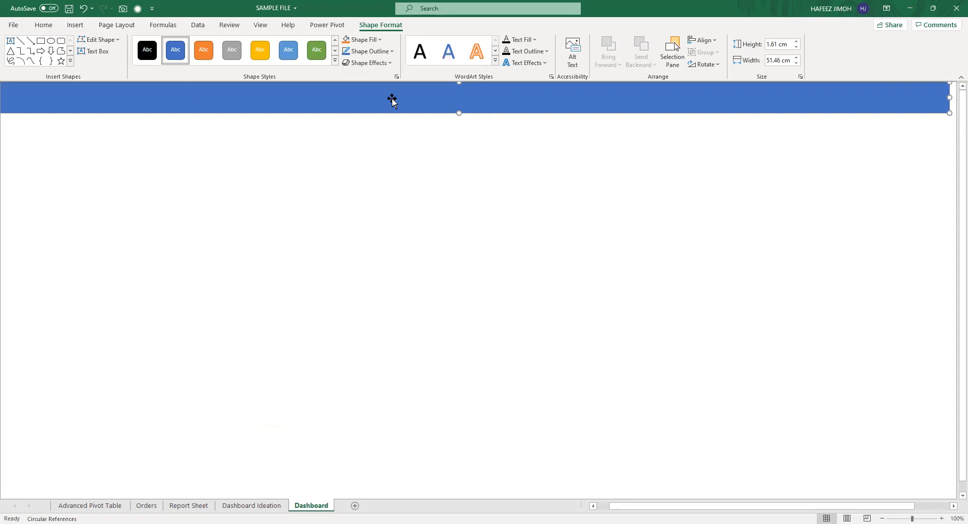
Enter trial text in the rectangle banner and check how it sits within the sheet view.
left_click(453, 268)
left_click(504, 97)
type("SALES DASHBOARD")
scroll(923, 194, "down", 1)
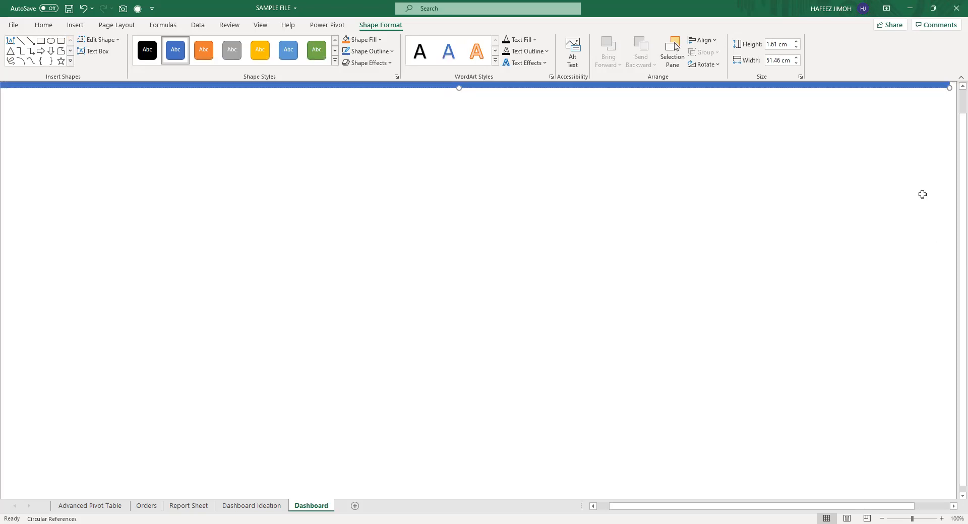
scroll(955, 106, "up", 1)
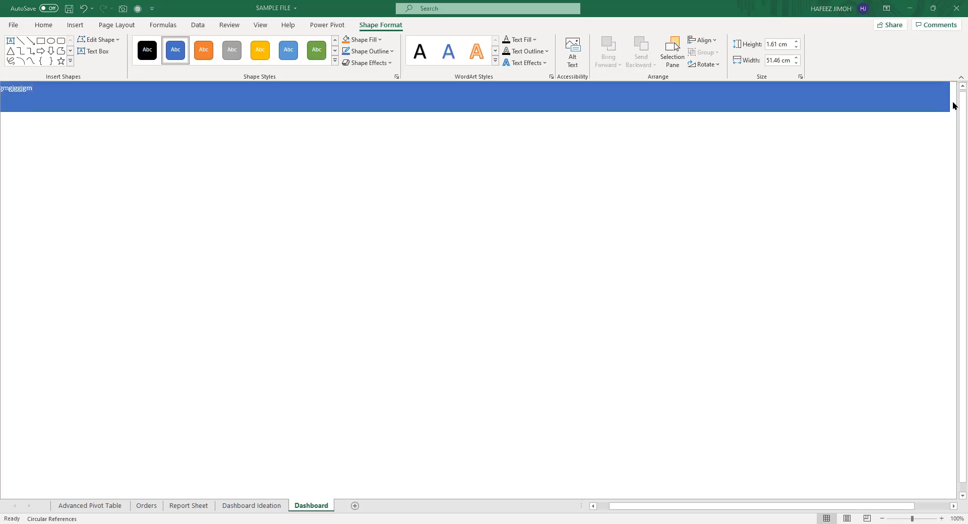
left_click(823, 94)
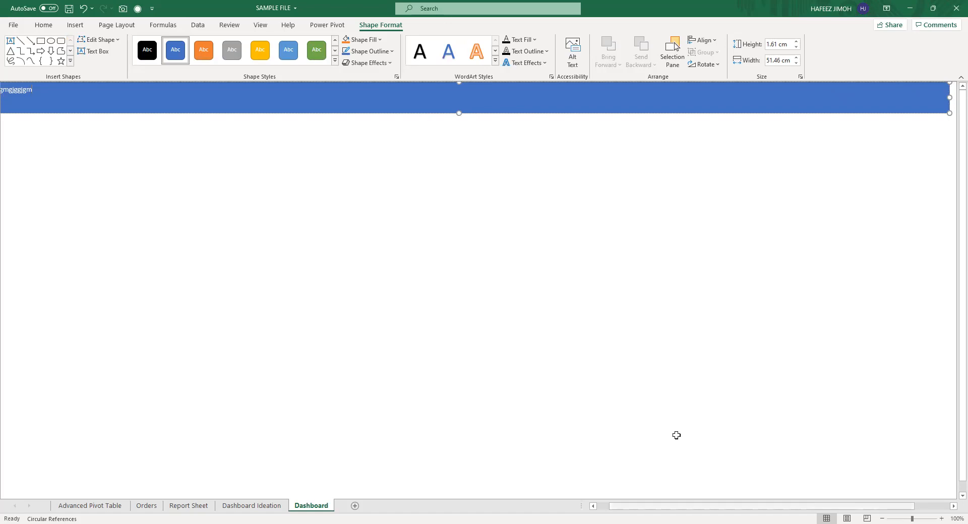
Narrow the banner to about 49.68 cm so it fits the visible sheet width and set the zoom to 100%.
scroll(86, 91, "left", 1)
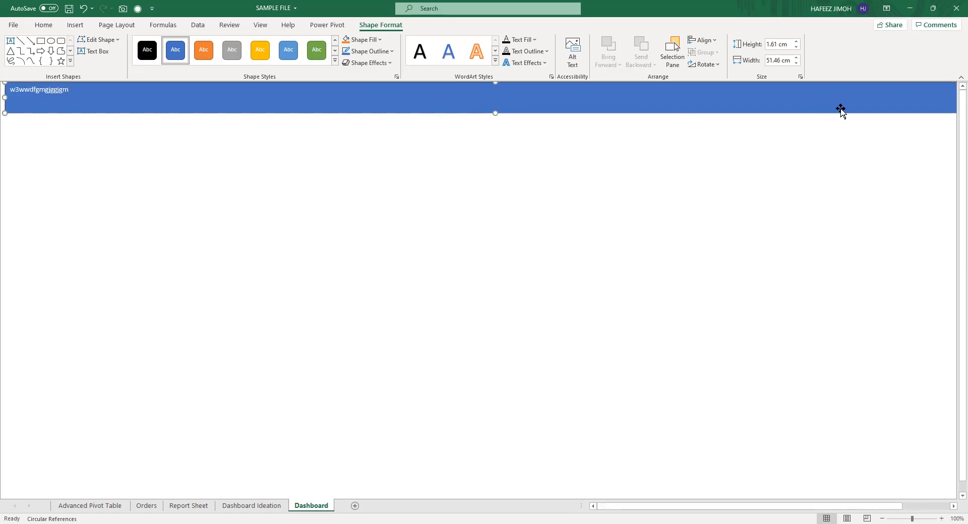
scroll(840, 109, "down", 1)
left_click_drag(837, 95, 807, 95)
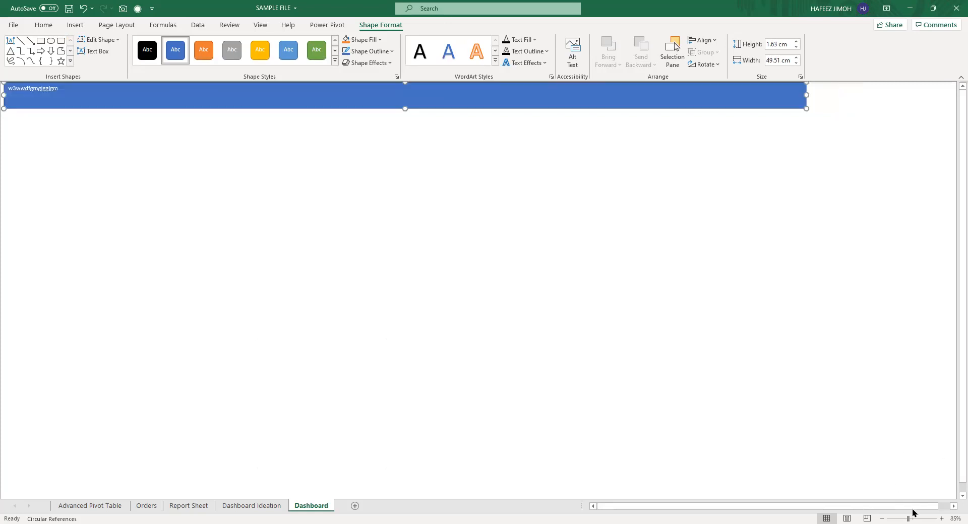
left_click_drag(912, 512, 911, 512)
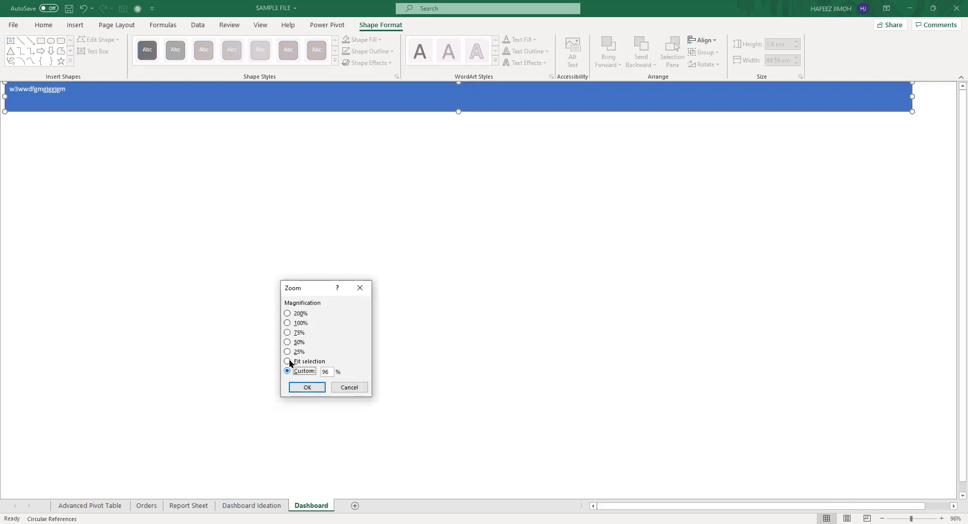
left_click(296, 325)
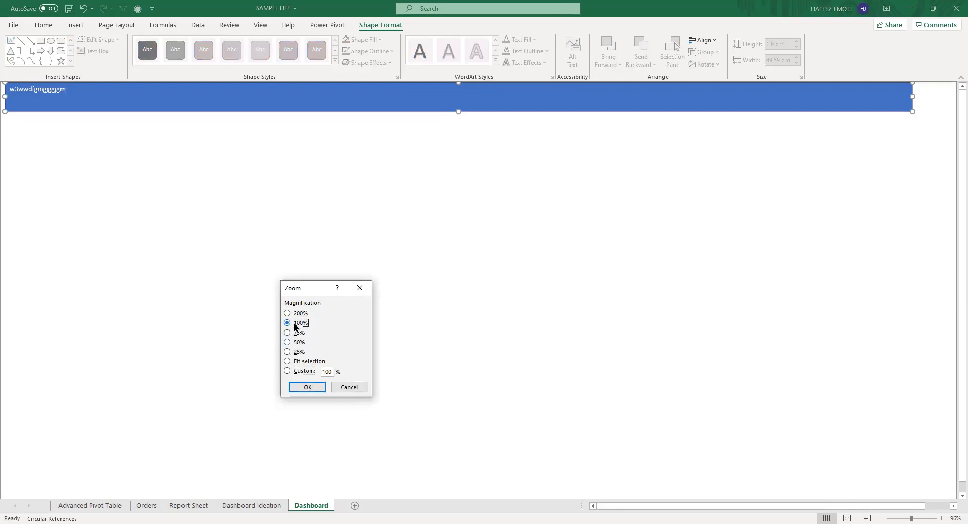
left_click(307, 387)
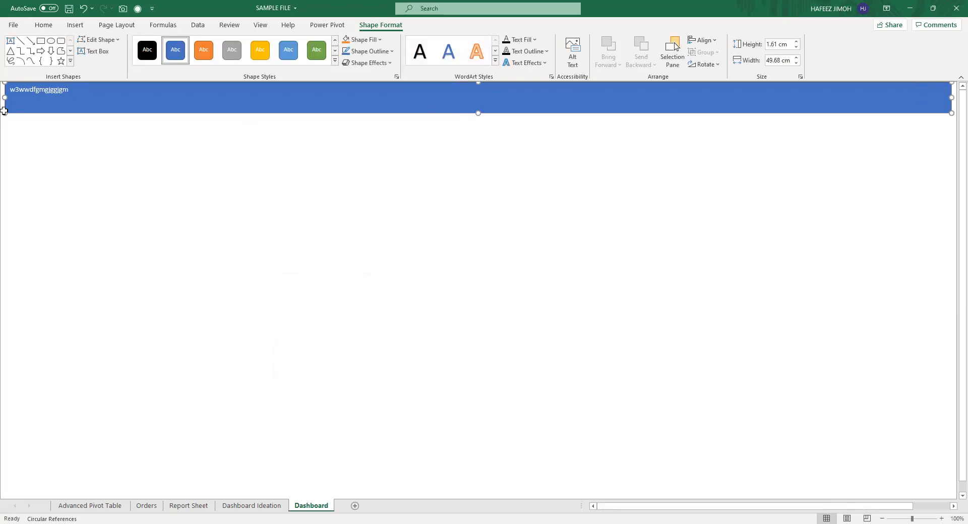
Replace the banner's text with "w3a Supermarket Sales Dashboard".
double_click(58, 89)
type("w3")
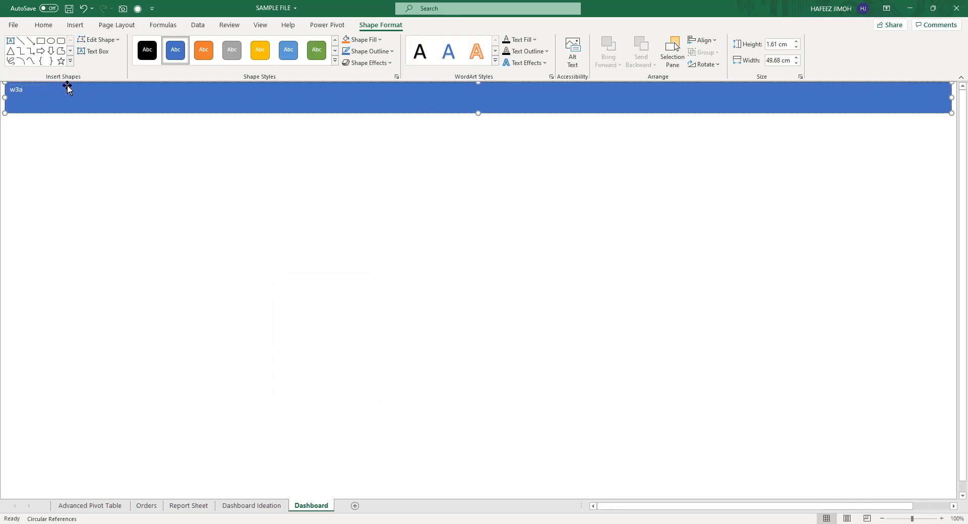
type("a Supermarket Sales Dashboaerd")
key("BackSpace")
key("BackSpace")
key("BackSpace")
type("rd")
Enlarge the banner's heading text to font size 28 and centre it horizontally.
key("ctrl+a")
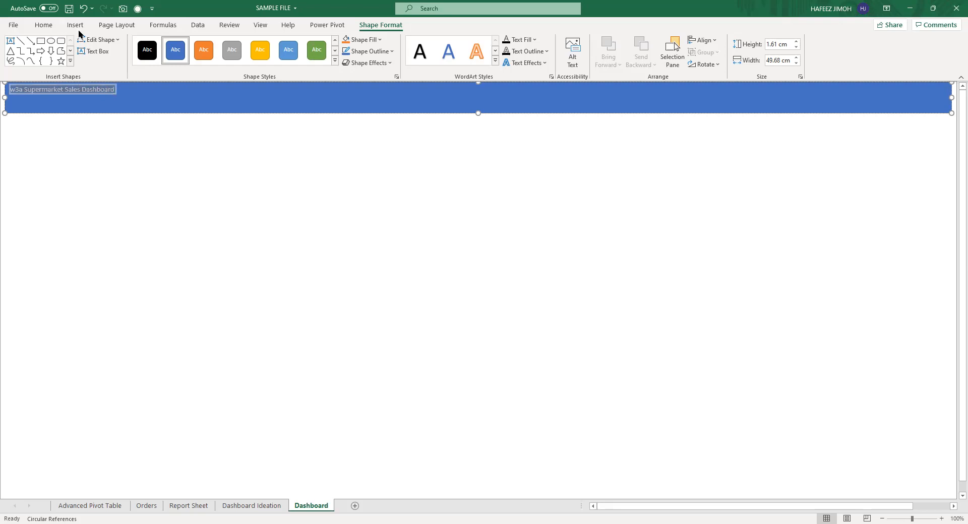
left_click(36, 27)
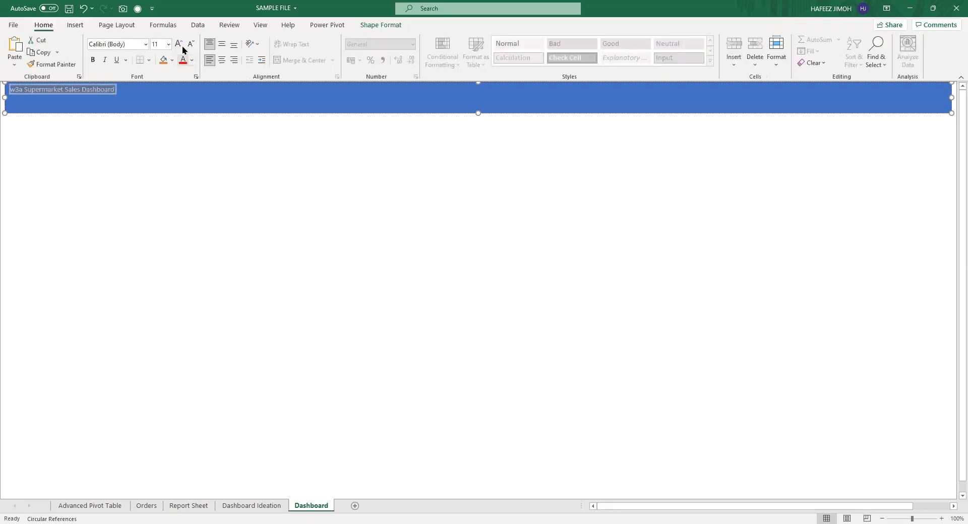
double_click(180, 46)
double_click(181, 46)
left_click(181, 45)
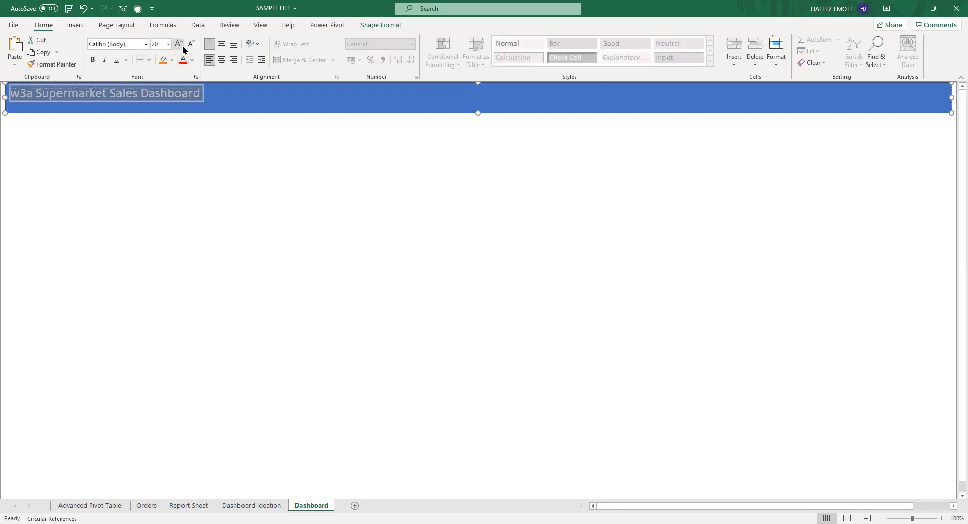
double_click(180, 45)
double_click(180, 45)
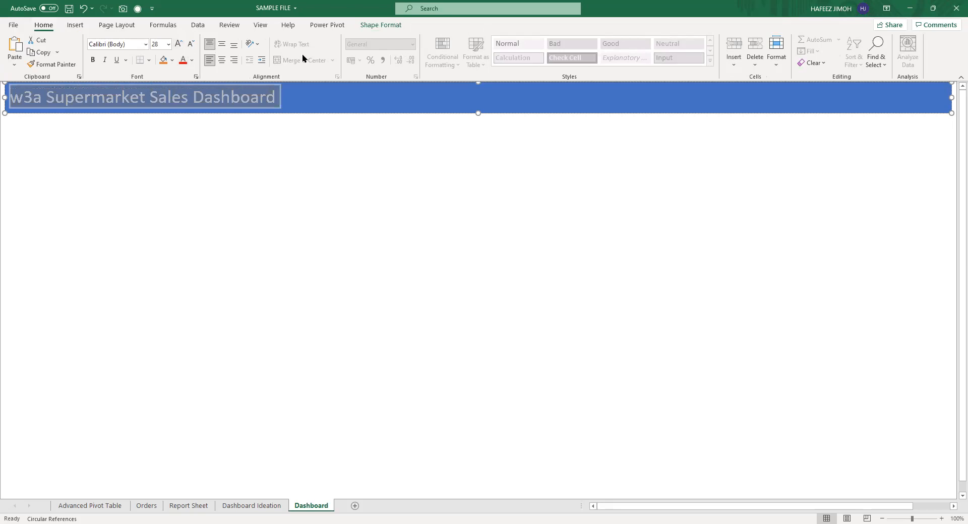
left_click(225, 57)
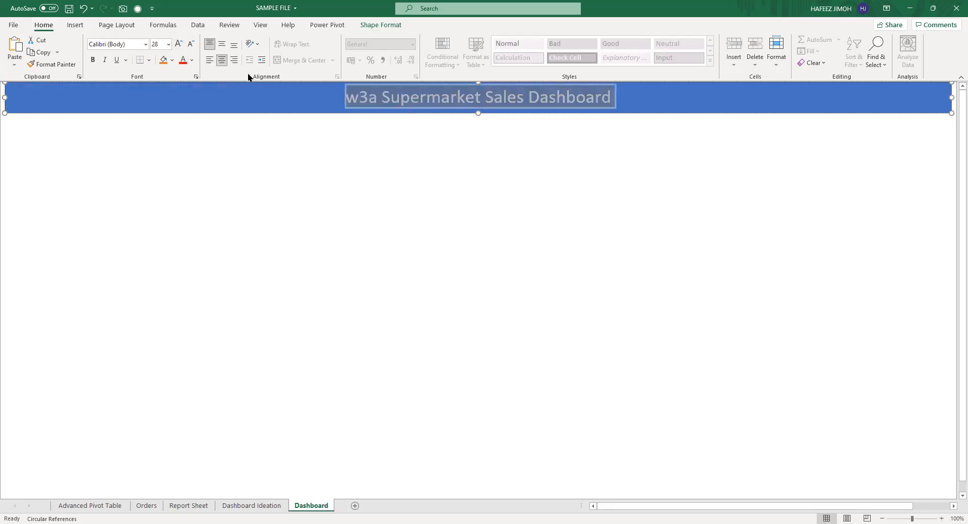
left_click(235, 182)
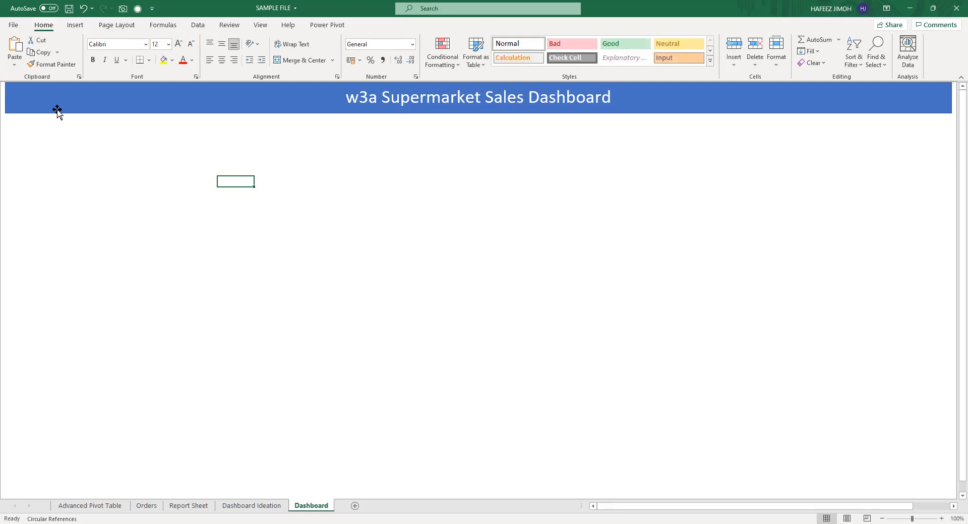
Open the stock icon library, search it for "supermarket" and clear the search term again.
left_click(79, 30)
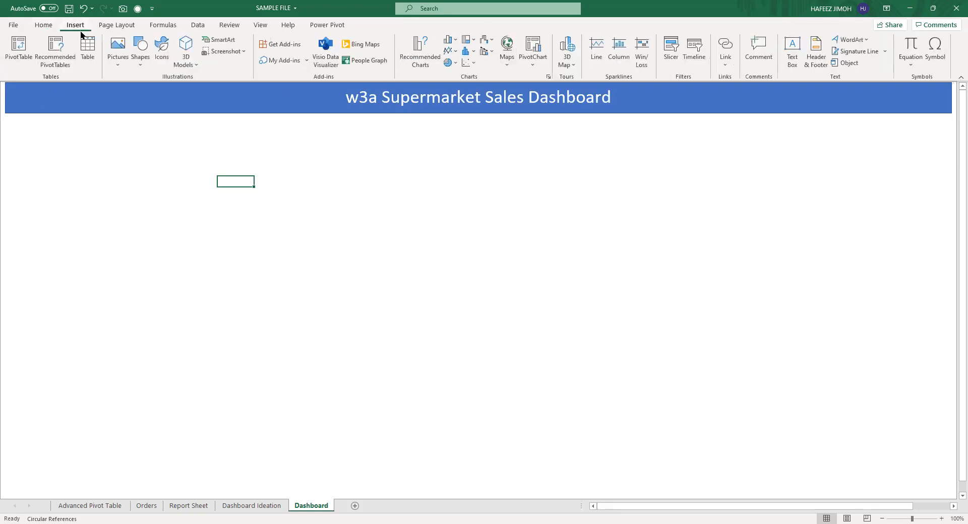
left_click(156, 65)
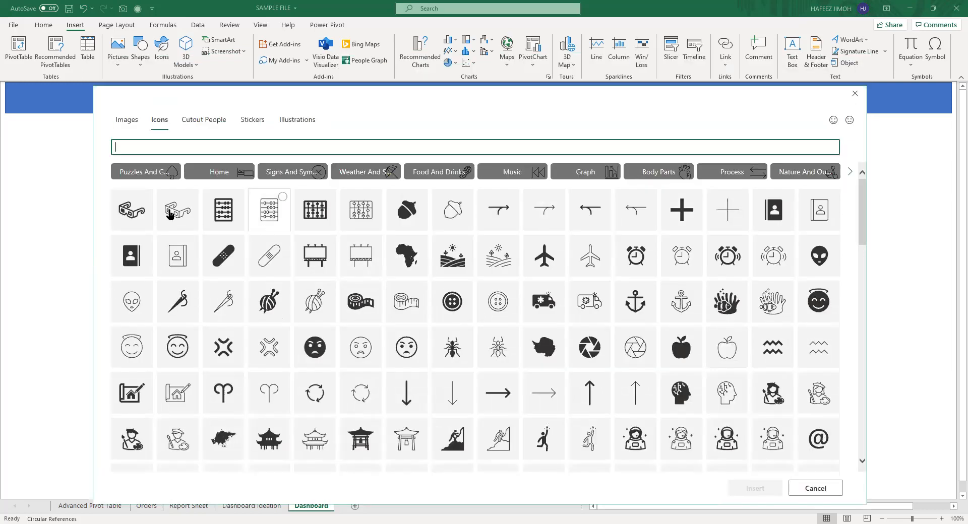
scroll(512, 325, "down", 5)
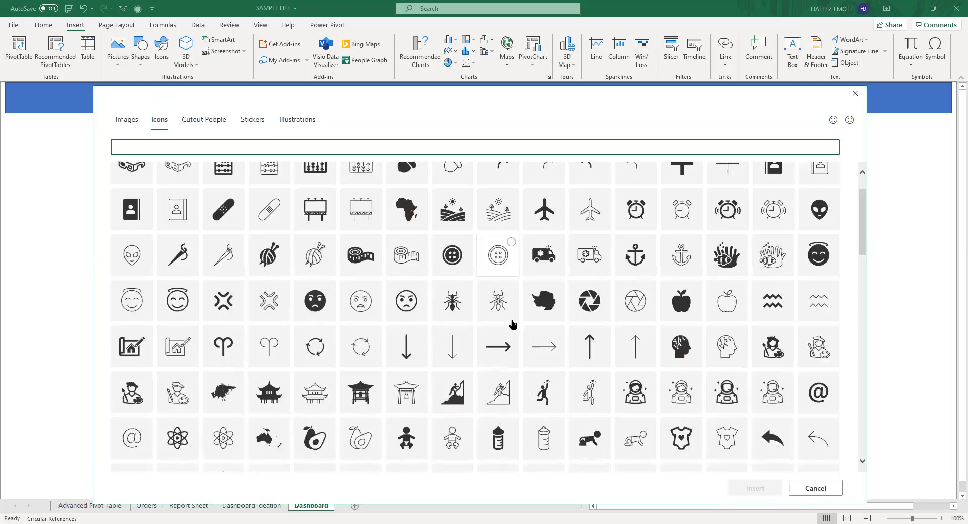
scroll(512, 325, "up", 5)
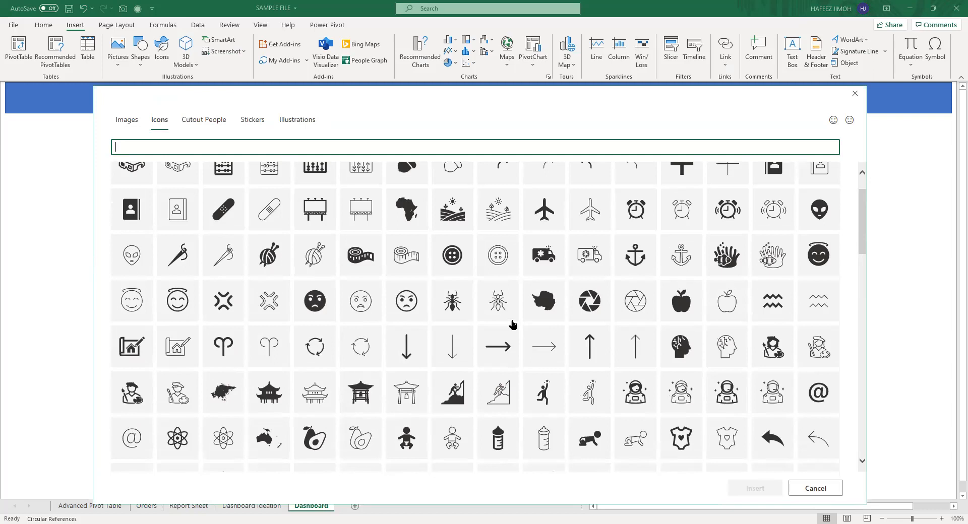
scroll(513, 324, "up", 1)
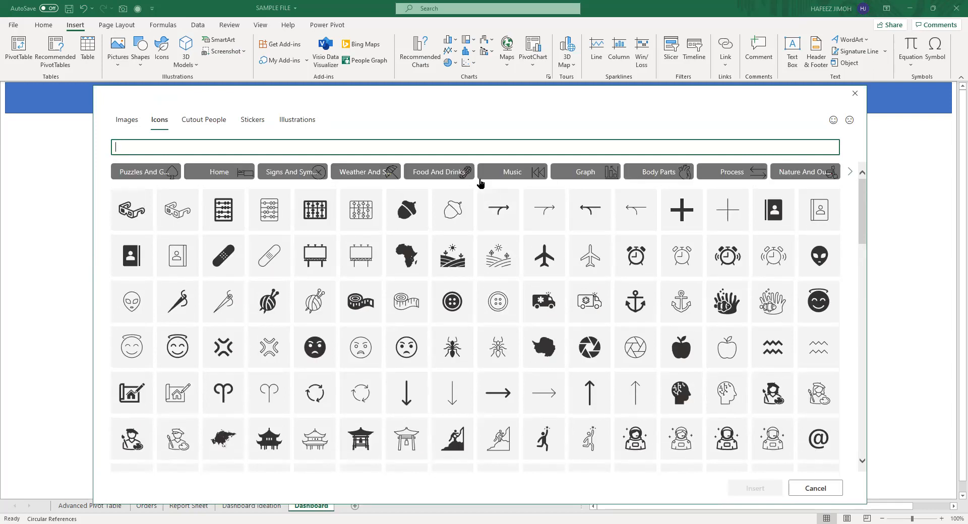
type("supermarket")
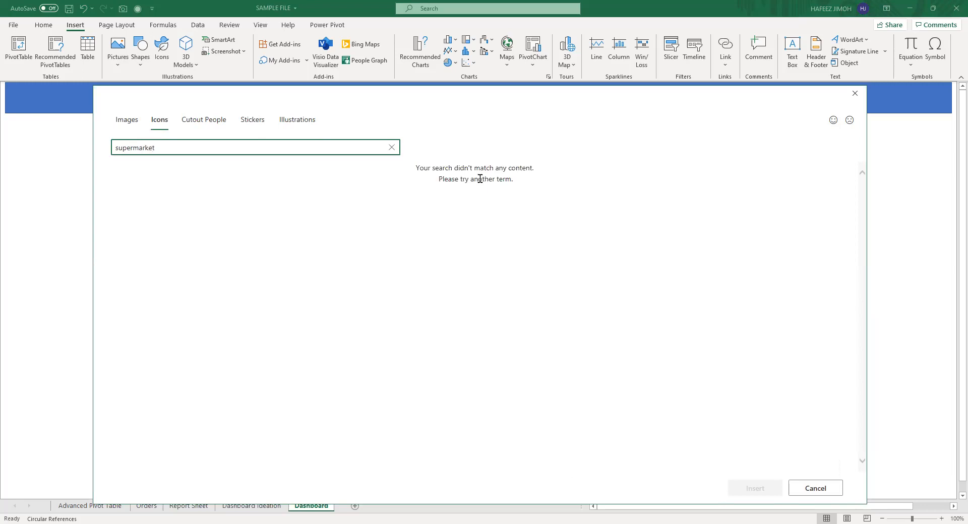
key("BackSpace")
key("BackSpace")
key("BackSpace")
key("BackSpace")
key("BackSpace")
key("BackSpace")
key("BackSpace")
key("BackSpace")
key("BackSpace")
key("BackSpace")
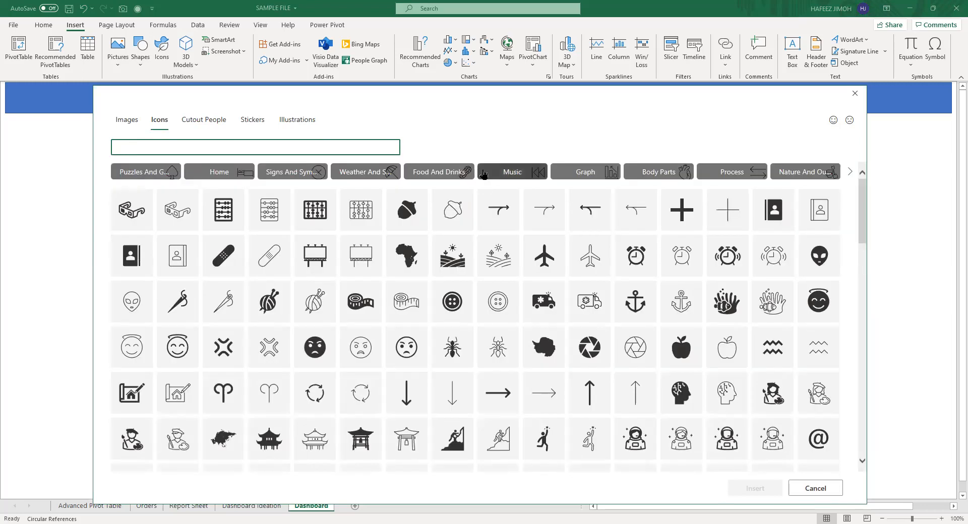
Browse the icon categories and insert the solid farm-field icon with the sun on the Dashboard sheet.
left_click(851, 174)
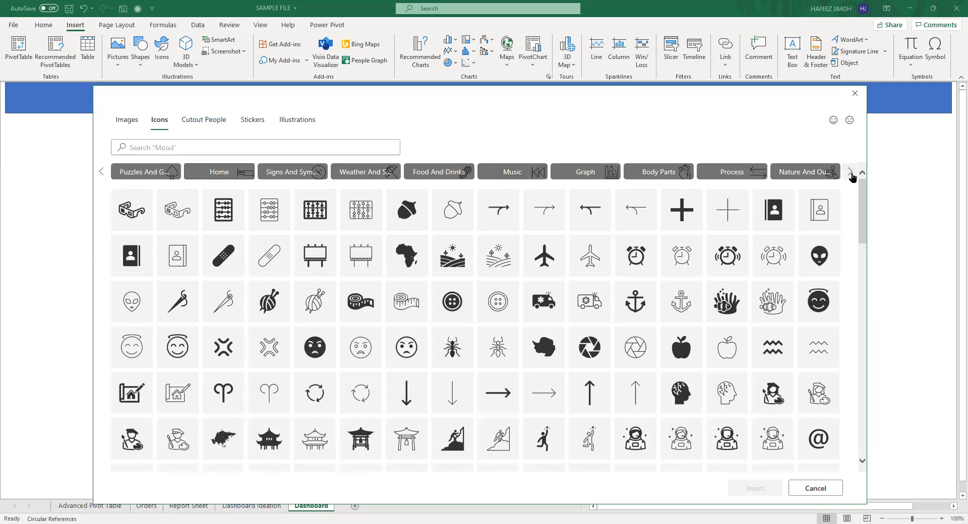
left_click(852, 174)
left_click(851, 174)
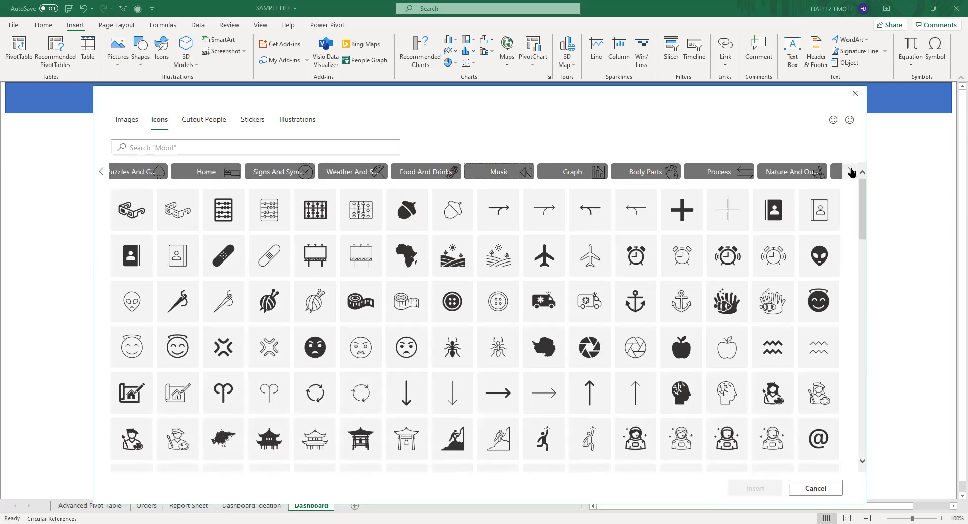
left_click(851, 174)
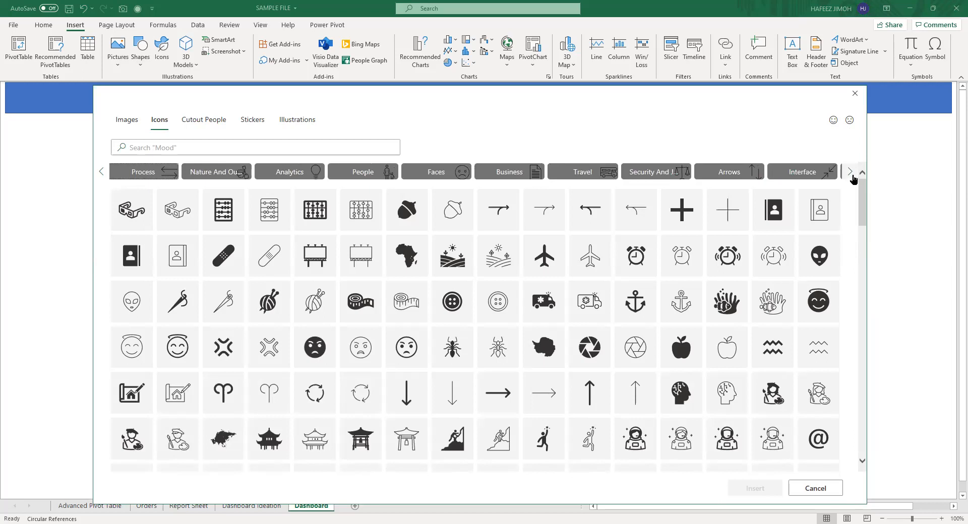
left_click(444, 272)
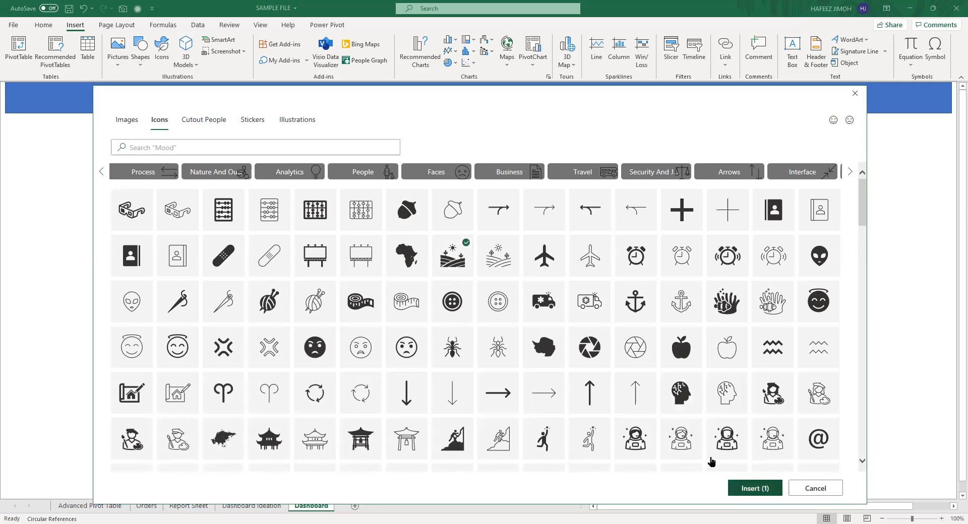
left_click(749, 487)
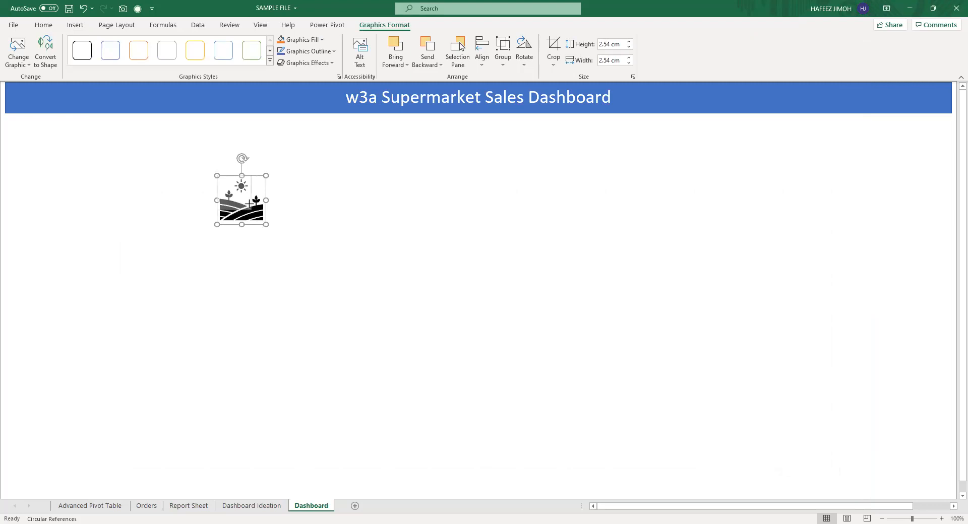
Shrink the farm-field icon to about 1.69 cm square and place it at the left end of the heading banner.
left_click_drag(266, 224, 39, 99)
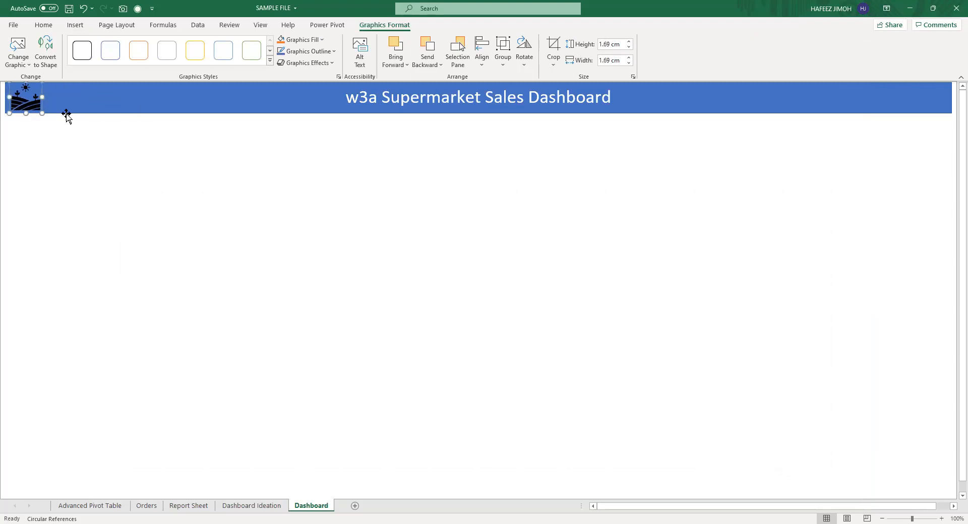
left_click(464, 414)
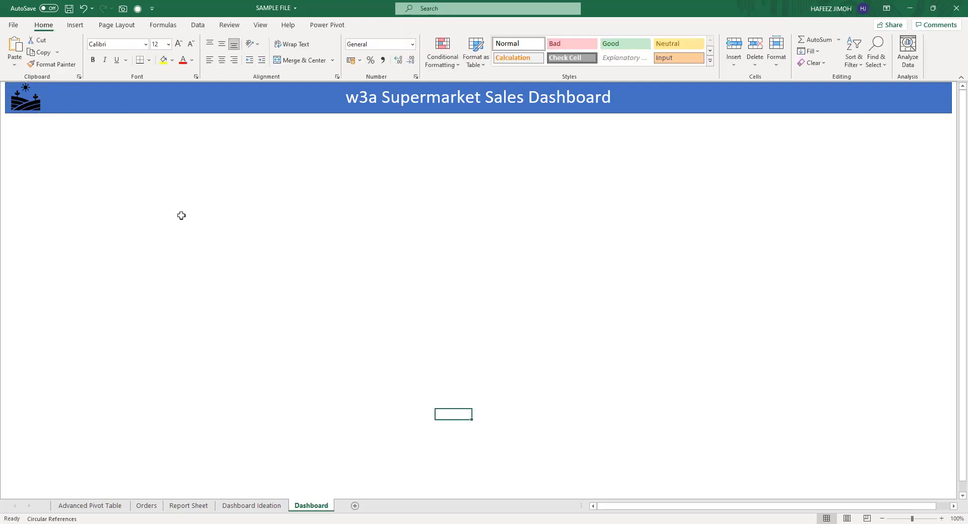
left_click(516, 329)
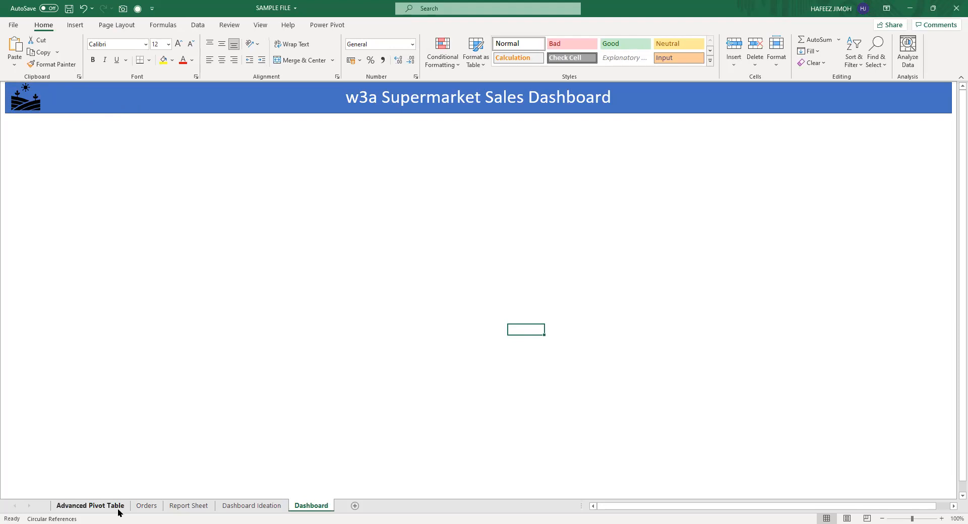
Review the planned layout on the Dashboard Ideation sheet and switch to the Report Sheet.
left_click(268, 506)
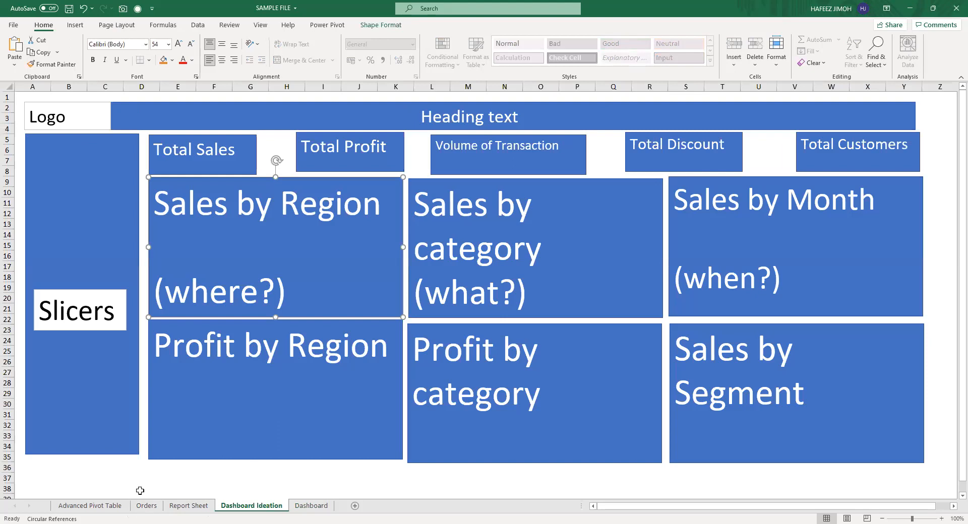
left_click(179, 508)
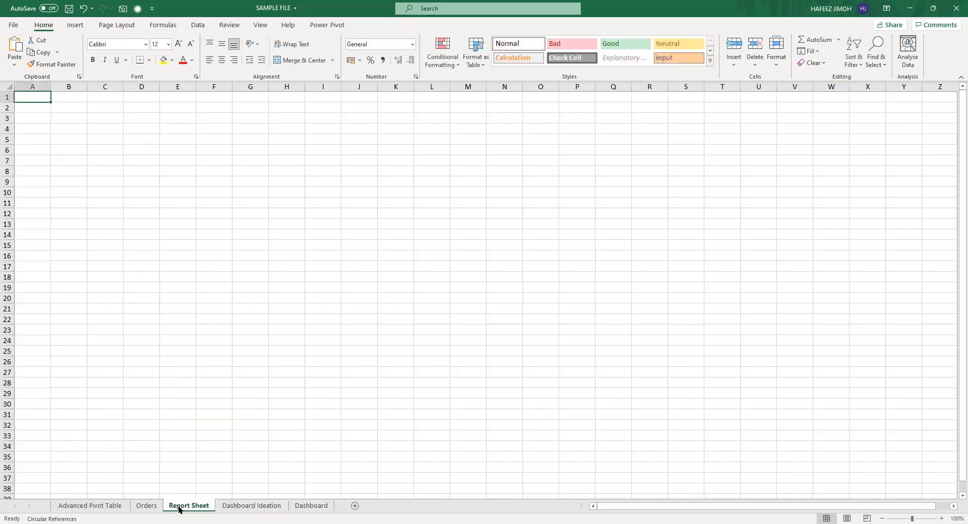
left_click(228, 510)
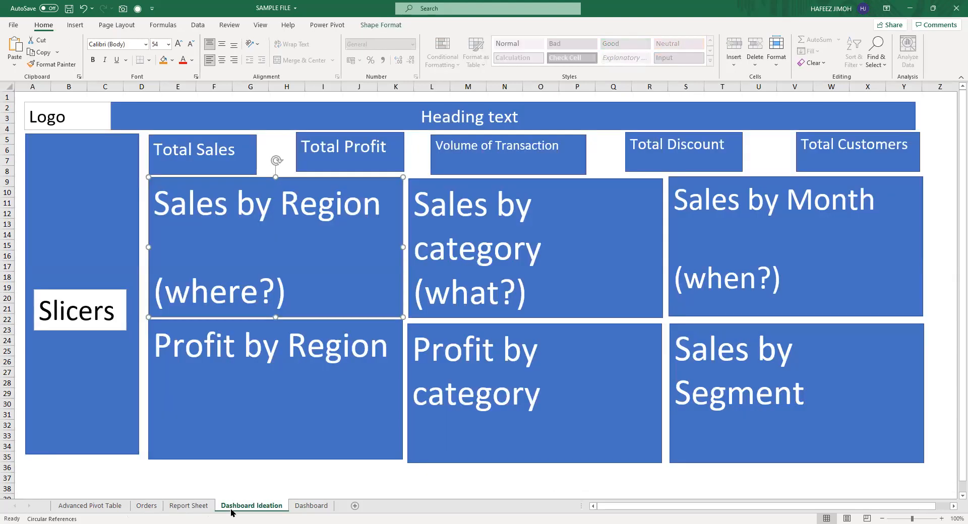
left_click(201, 510)
left_click(171, 116)
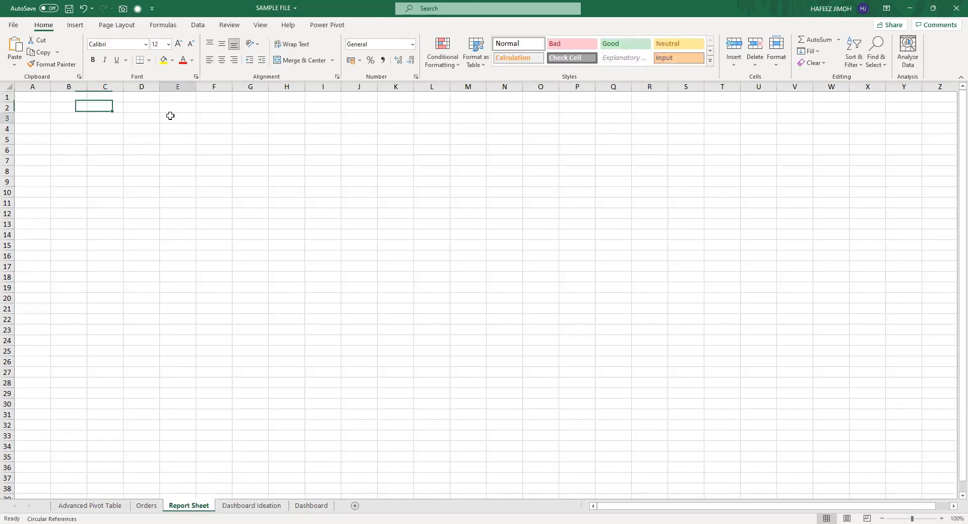
type("=")
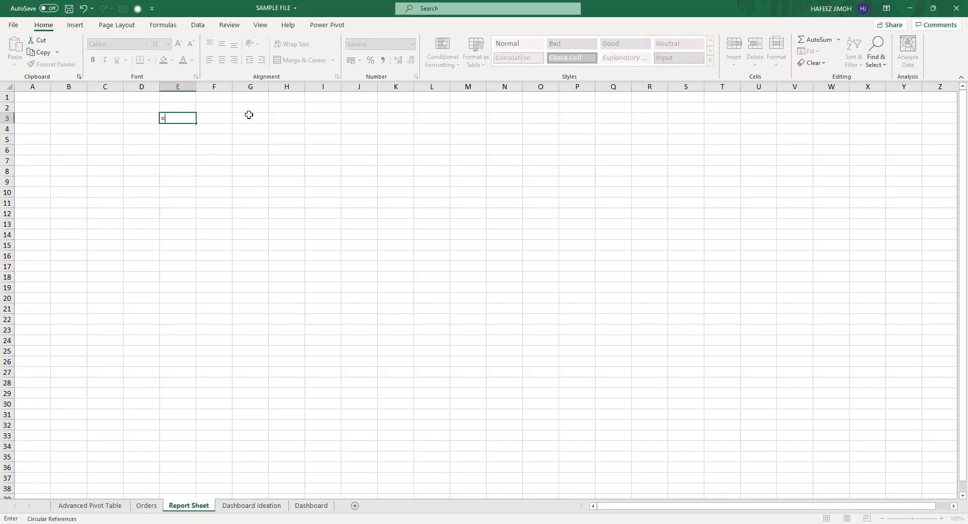
type("SUM(")
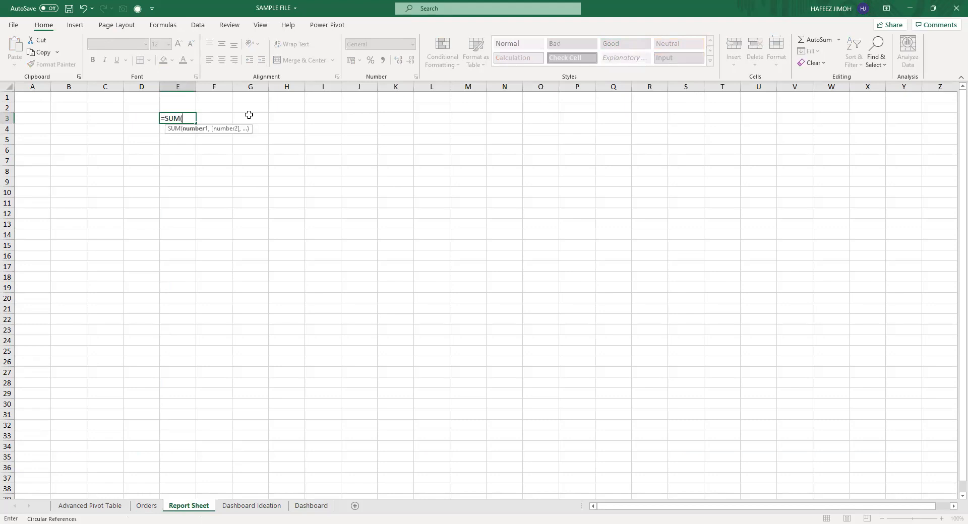
key("Escape")
Enter the label "Total Sales" in cell D3 of the Report Sheet.
key("Left")
type("TTot")
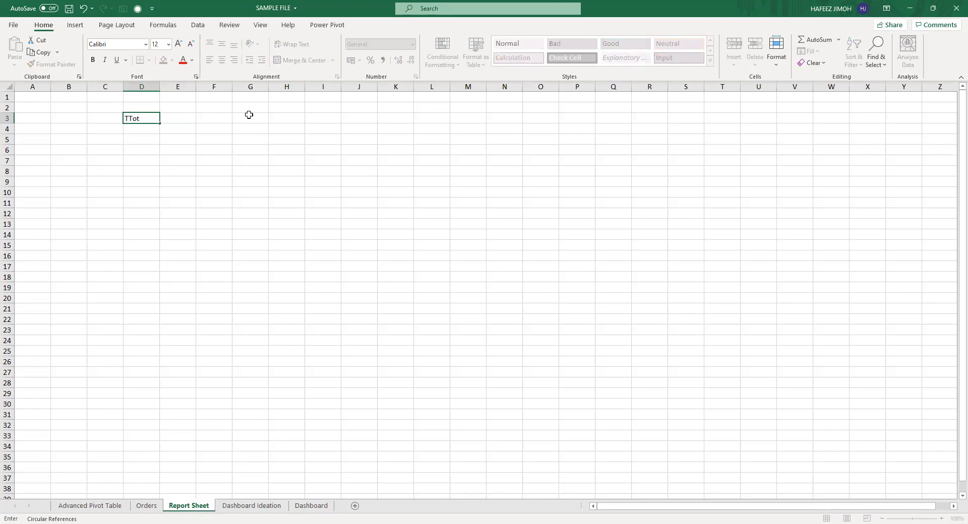
key("BackSpace")
type("otal Sales")
key("Return")
Sum the whole Sales column of the Orders sheet in Report Sheet cell E3 and autofit column E.
key("Right")
key("Up")
type("=")
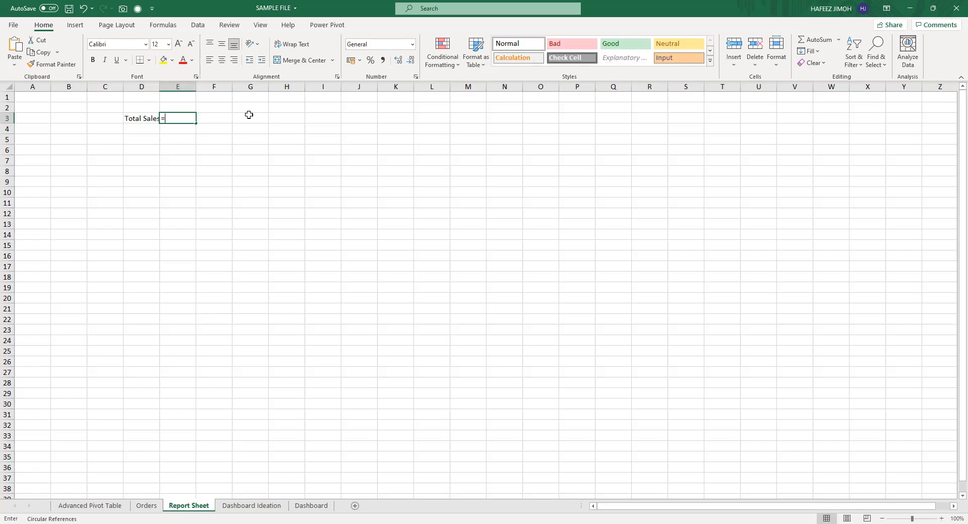
type("SUM(")
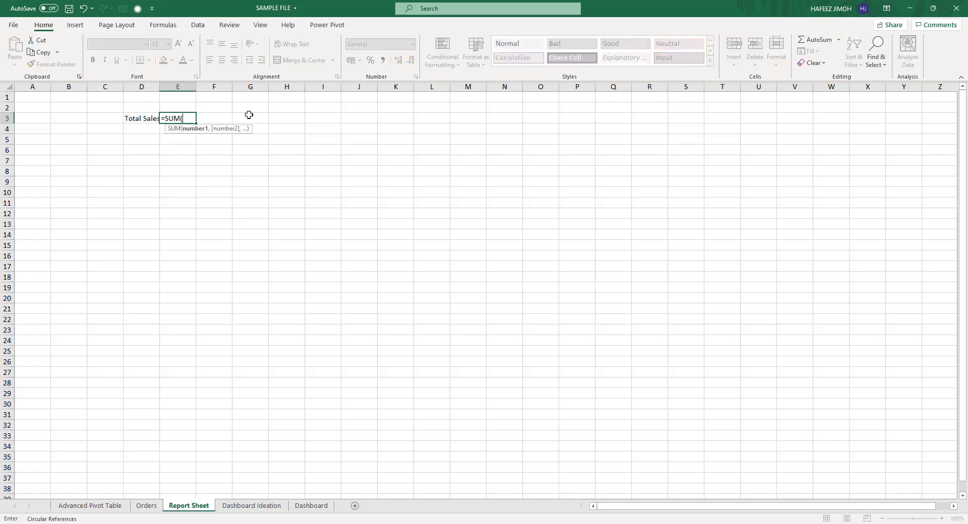
left_click(147, 507)
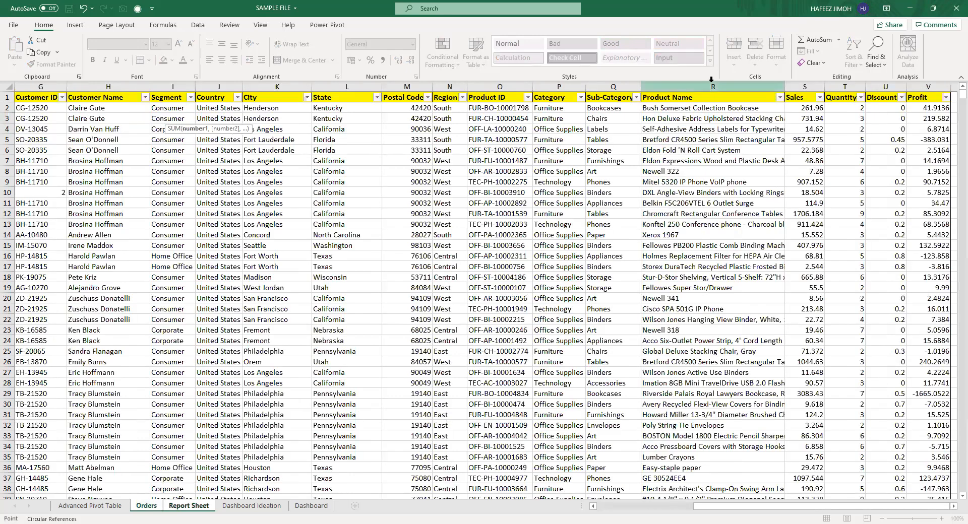
left_click(818, 85)
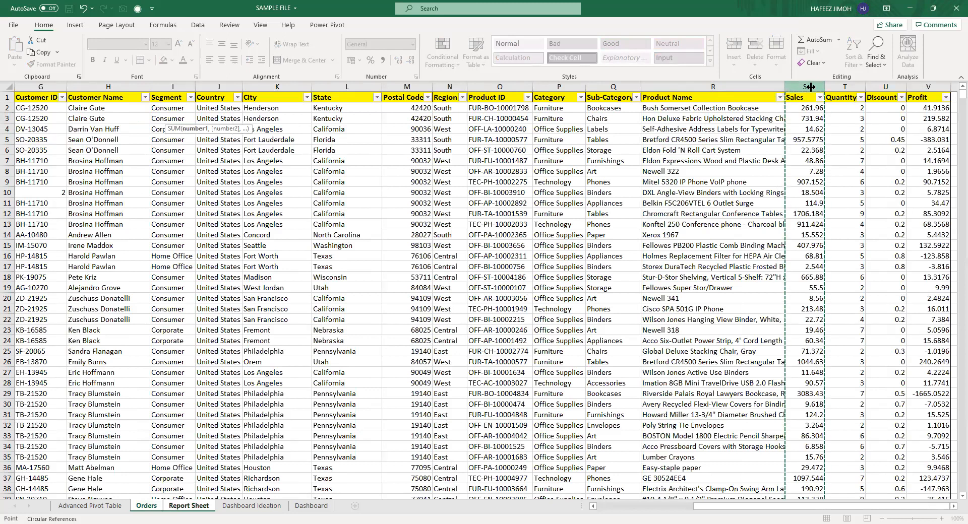
key("Return")
double_click(194, 87)
left_click(195, 118)
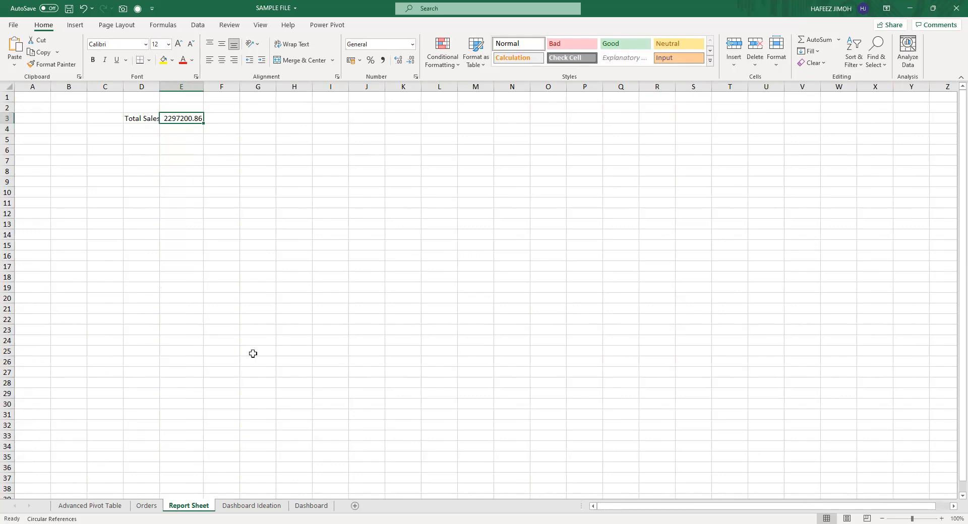
Compare the planned Total Sales card on Dashboard Ideation with the free area on Dashboard and the figure on Report Sheet.
left_click(260, 508)
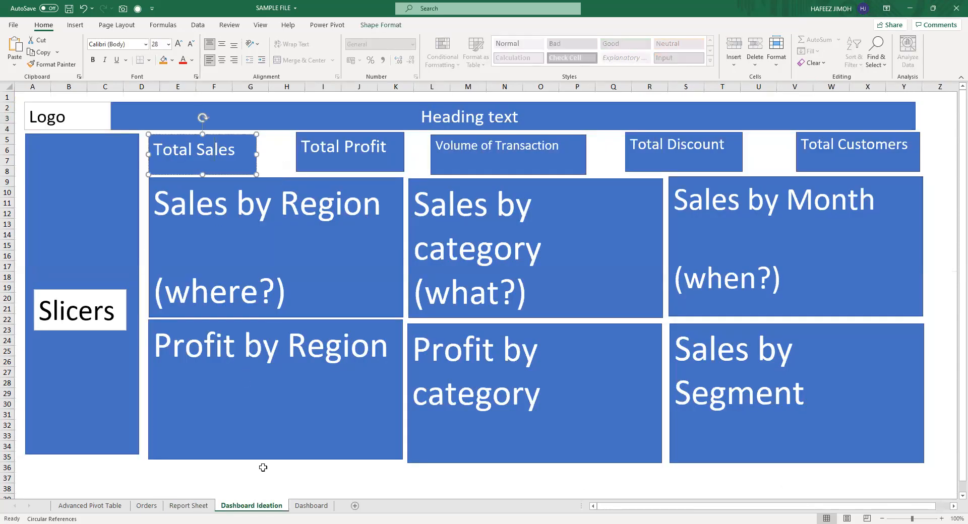
left_click(311, 506)
left_click(243, 210)
left_click(129, 162)
left_click_drag(97, 122, 158, 141)
left_click(183, 163)
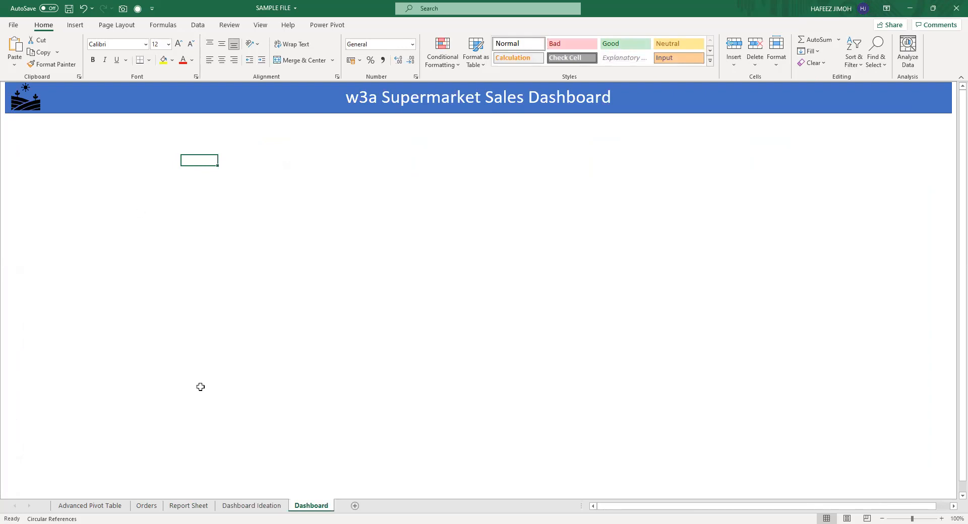
left_click(242, 506)
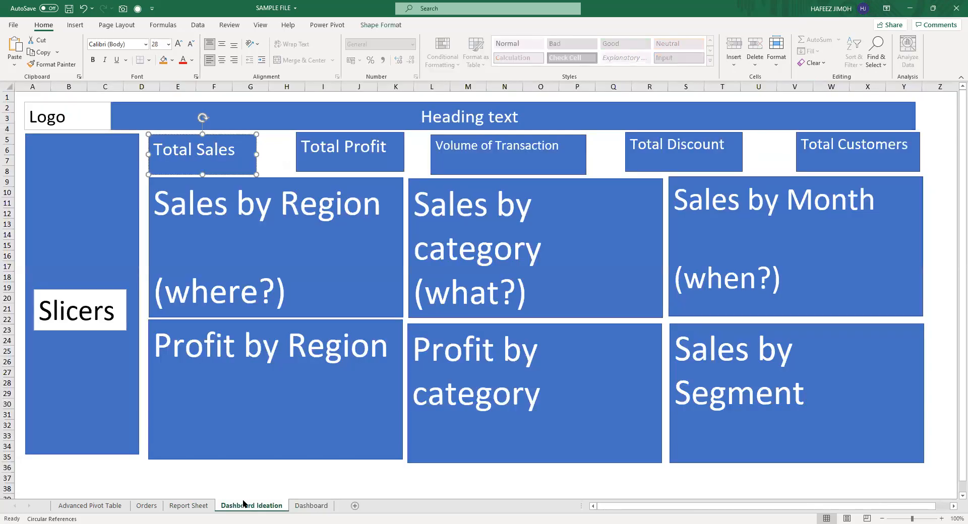
left_click(207, 506)
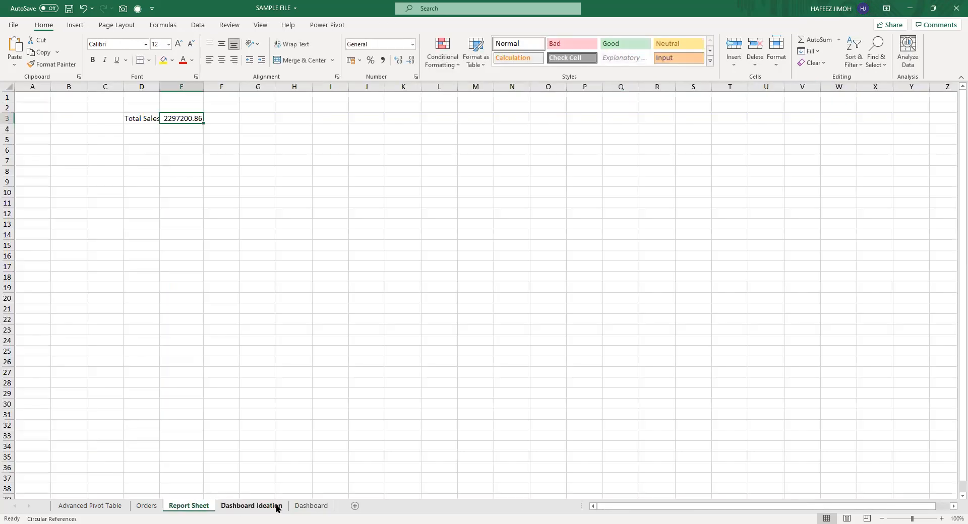
Draw a rectangle card about 4.68 cm wide and 1.48 cm high on the Dashboard sheet, just below the banner's left part.
left_click(310, 506)
left_click(76, 27)
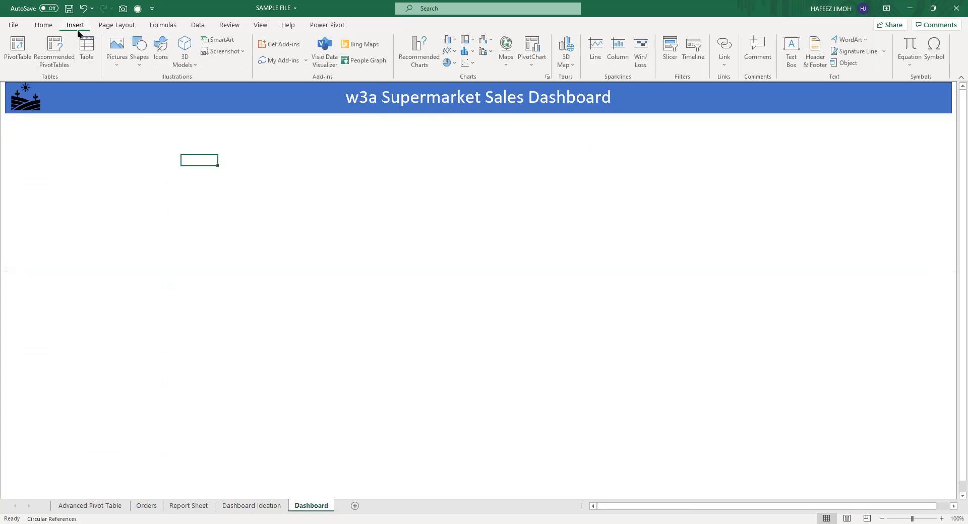
left_click(136, 61)
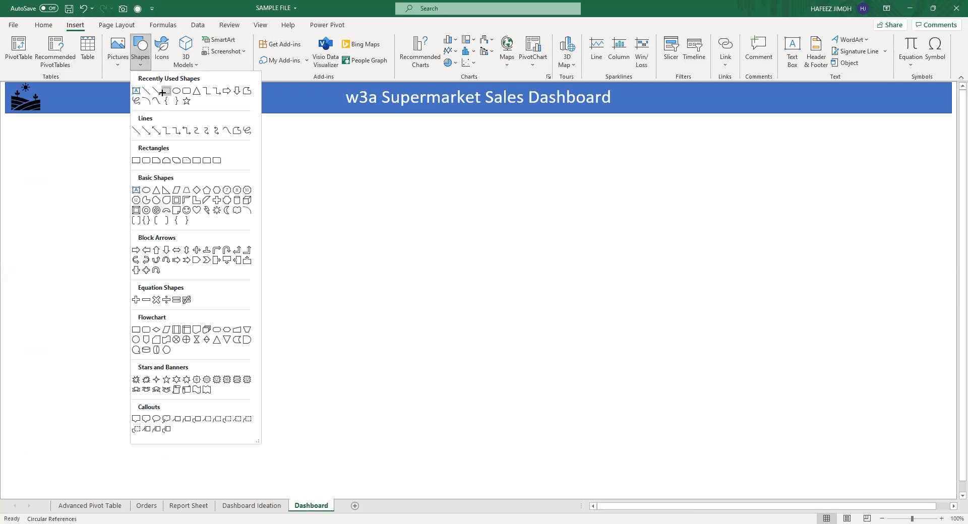
left_click(166, 92)
left_click_drag(112, 127, 182, 133)
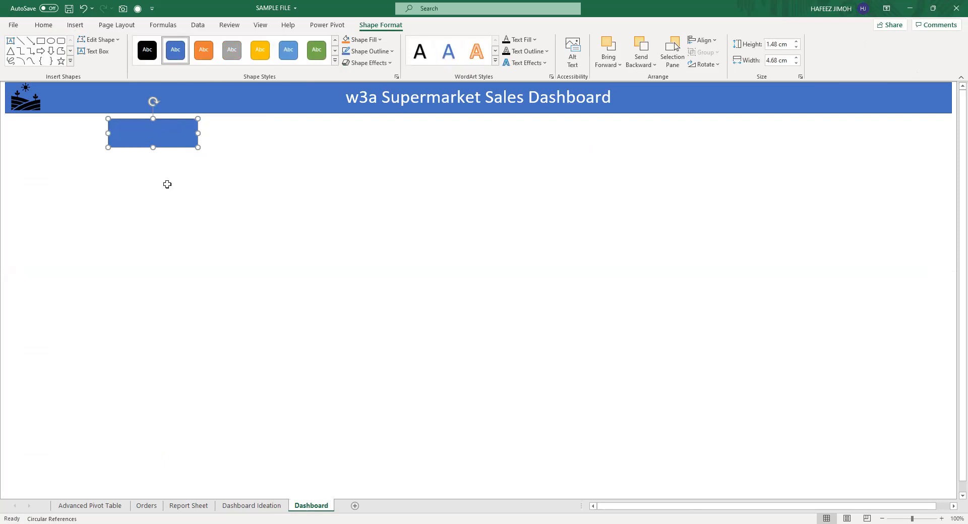
Show the formula bar above the Dashboard sheet.
left_click(251, 26)
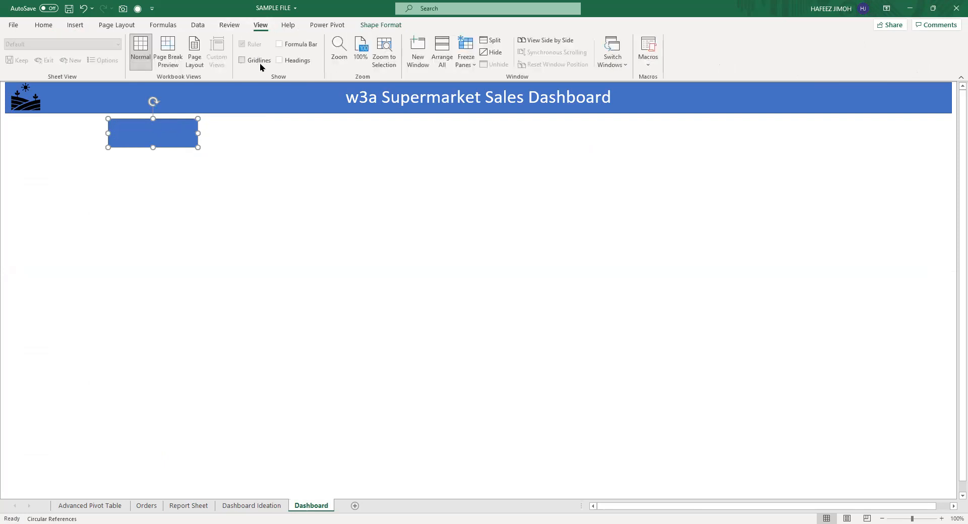
left_click(279, 44)
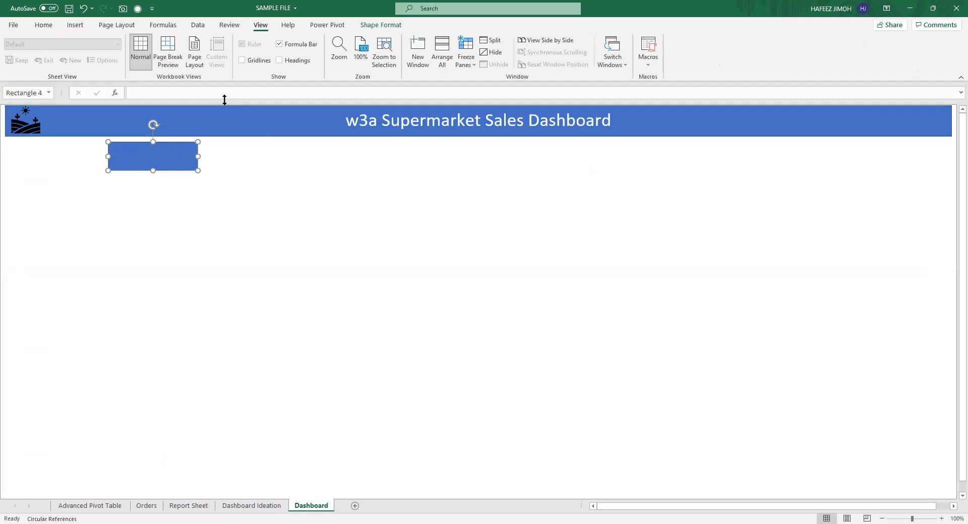
left_click(132, 207)
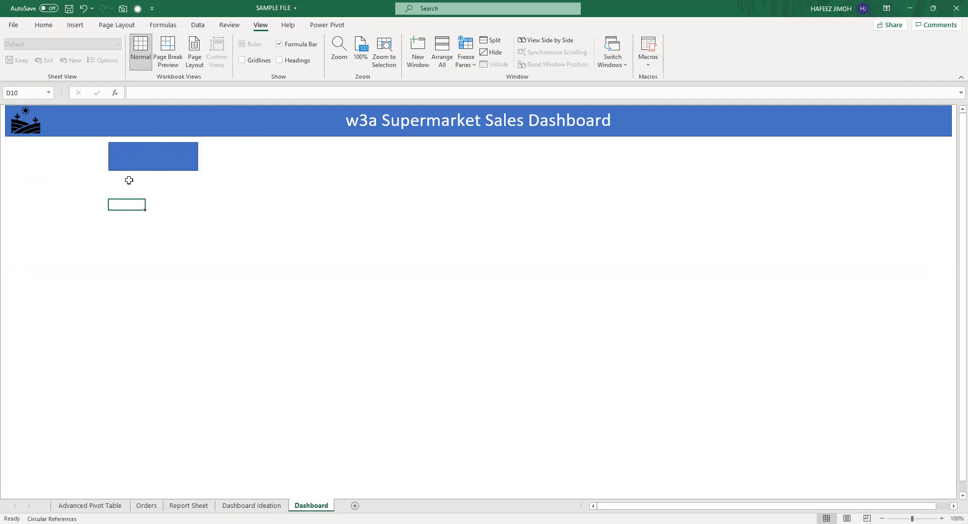
left_click(149, 255)
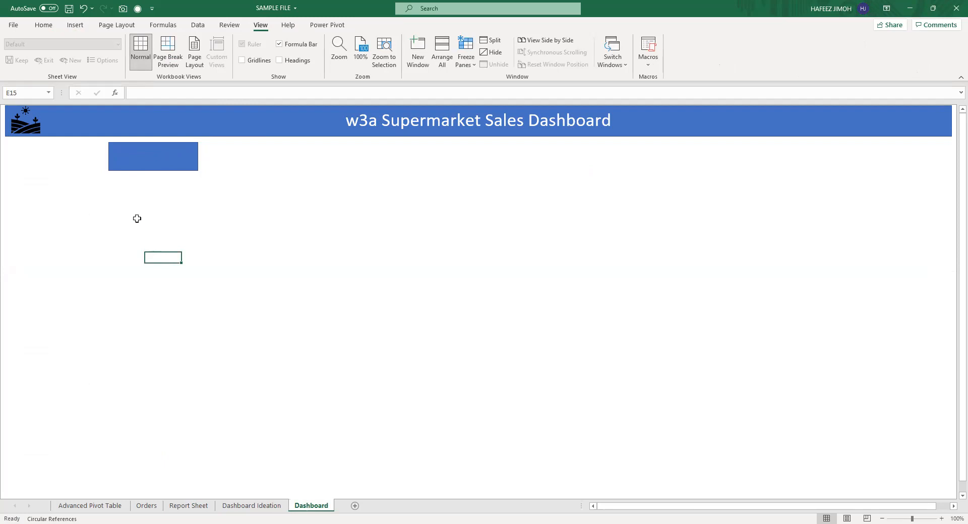
left_click(133, 193)
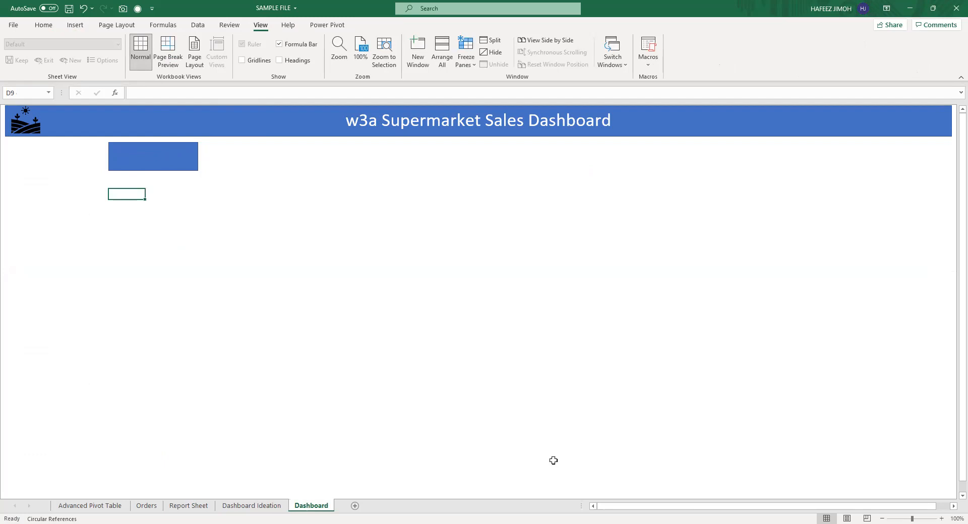
key("alt+Tab")
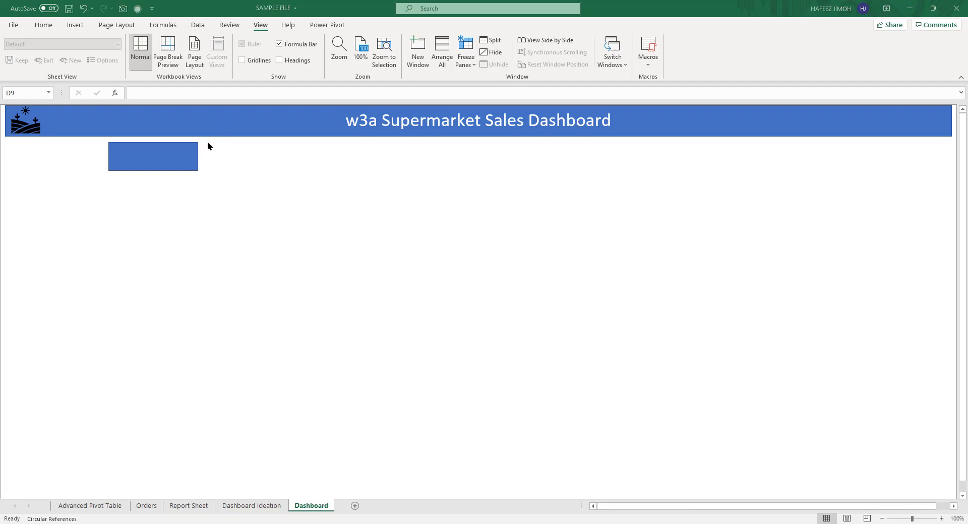
left_click(184, 147)
left_click(184, 148)
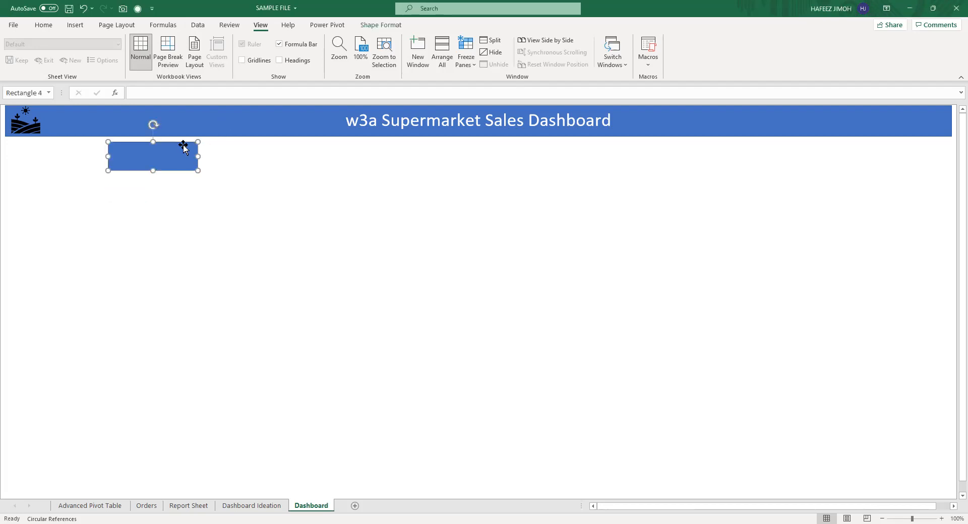
left_click(143, 195)
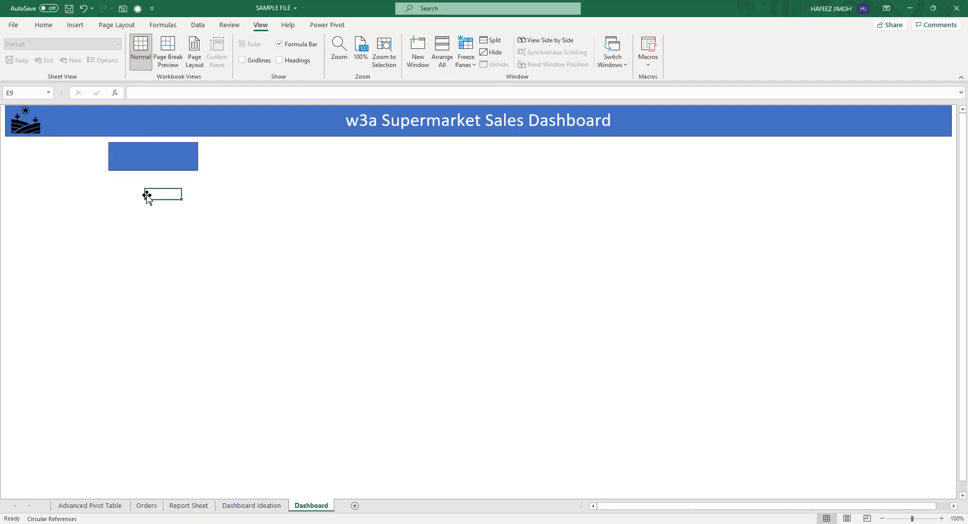
Move the w3a Supermarket Sales Dashboard banner down very slightly.
left_click_drag(284, 174, 303, 170)
left_click(329, 142)
left_click_drag(321, 130, 321, 131)
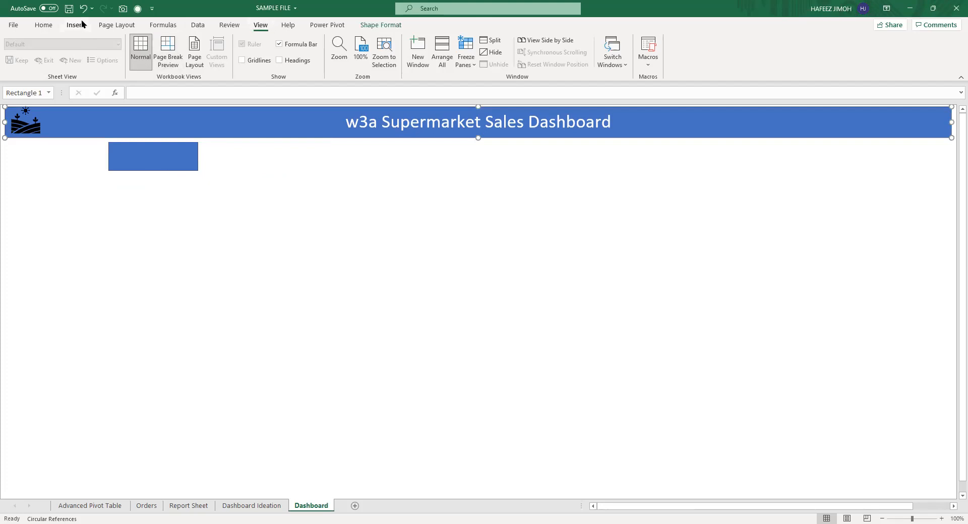
Nudge the blank card below the banner, make it wider and slightly lower in height, and enter filler text in it.
left_click(169, 153)
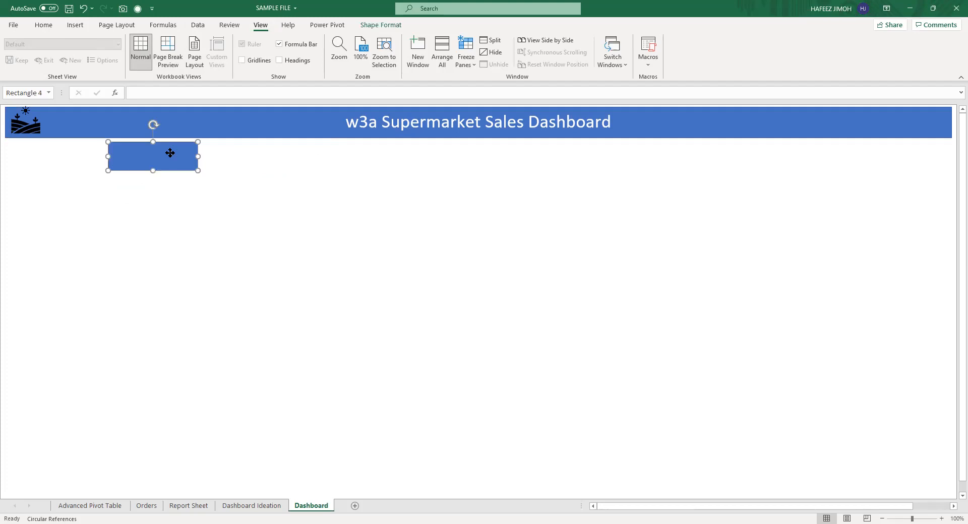
left_click_drag(168, 153, 167, 154)
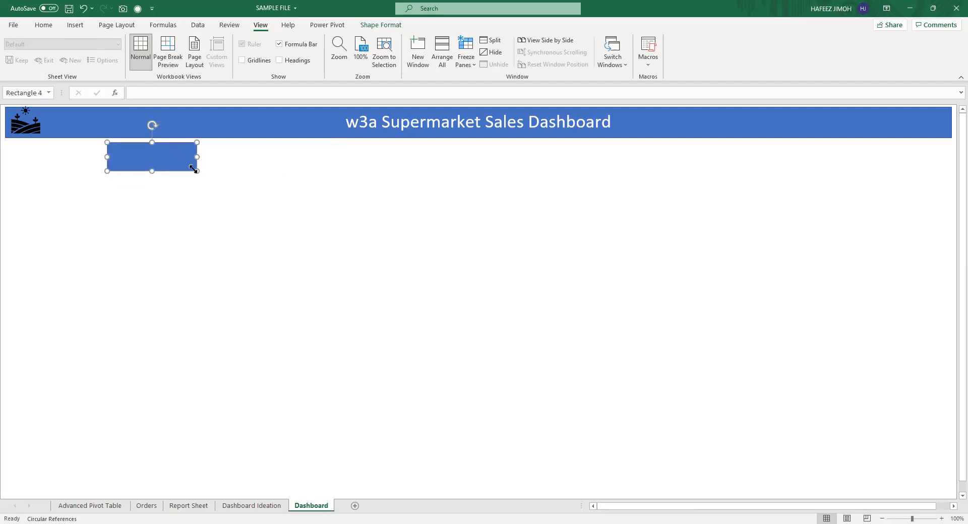
left_click_drag(197, 171, 217, 169)
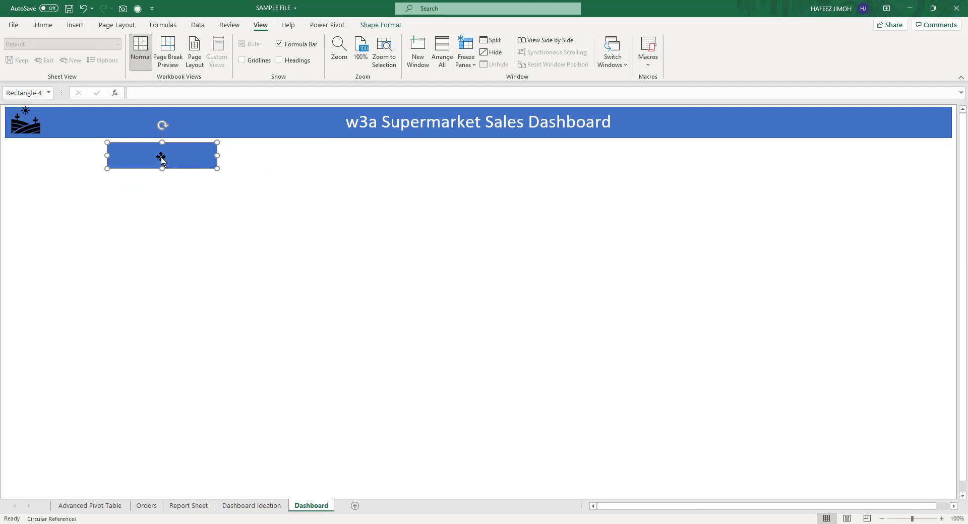
type("jjhkiiiii")
Check the Sales column on the Orders sheet and autofit column D on the Report Sheet to its Total Sales label.
left_click(146, 506)
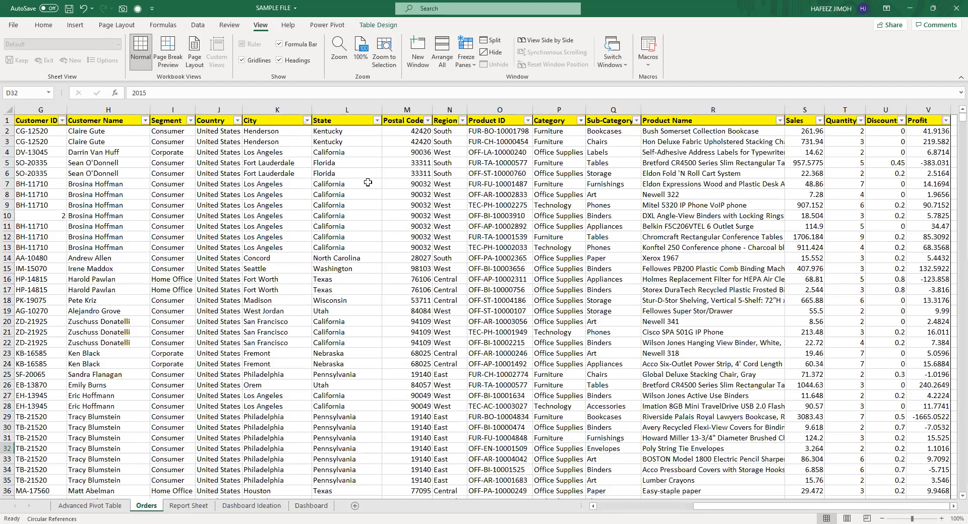
left_click(813, 132)
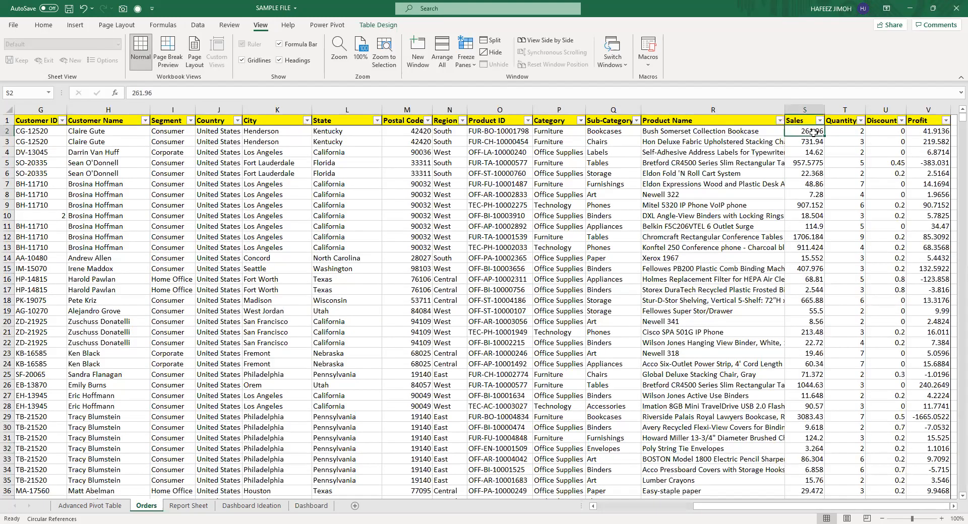
left_click(190, 506)
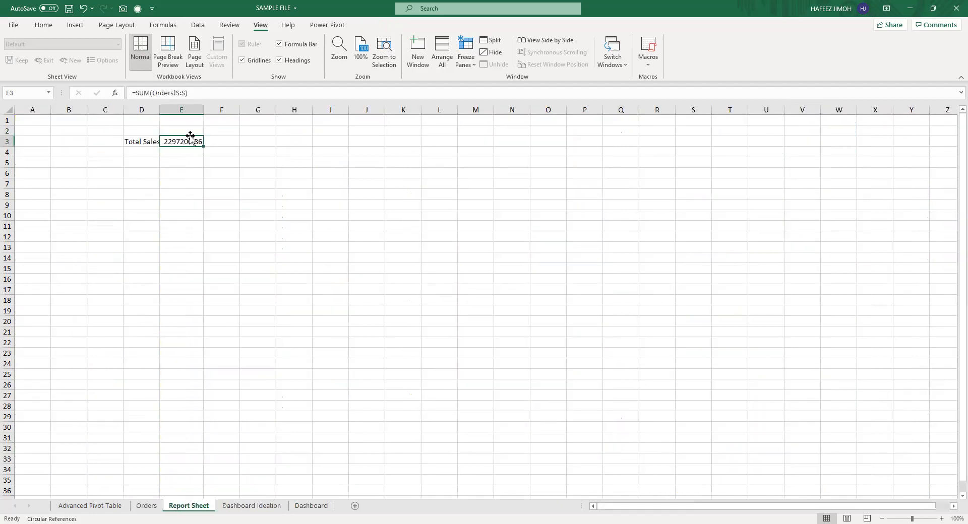
double_click(159, 109)
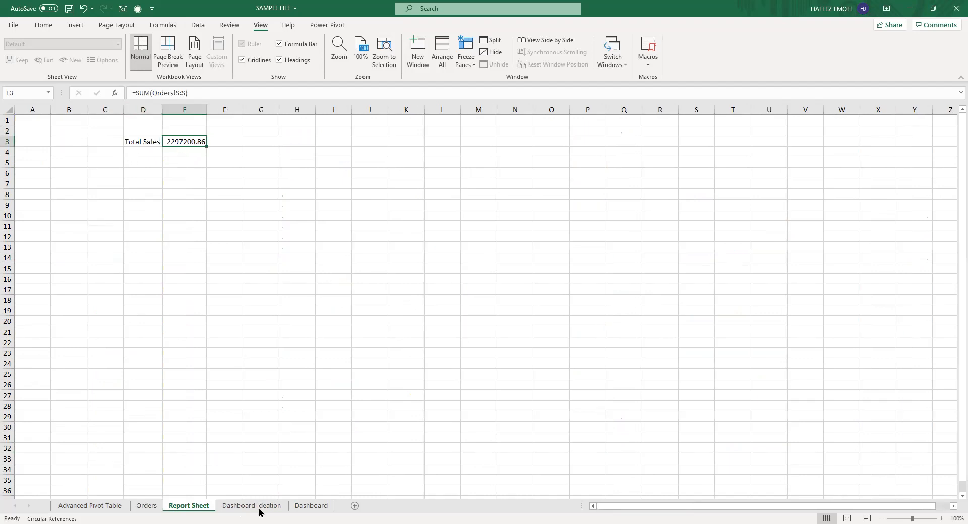
Clear the filler text from the card on the Dashboard sheet and adjust the card's position and size below the banner.
left_click(314, 507)
mouse_move(174, 157)
left_mouse_down()
mouse_move(179, 144)
mouse_move(163, 165)
left_mouse_up()
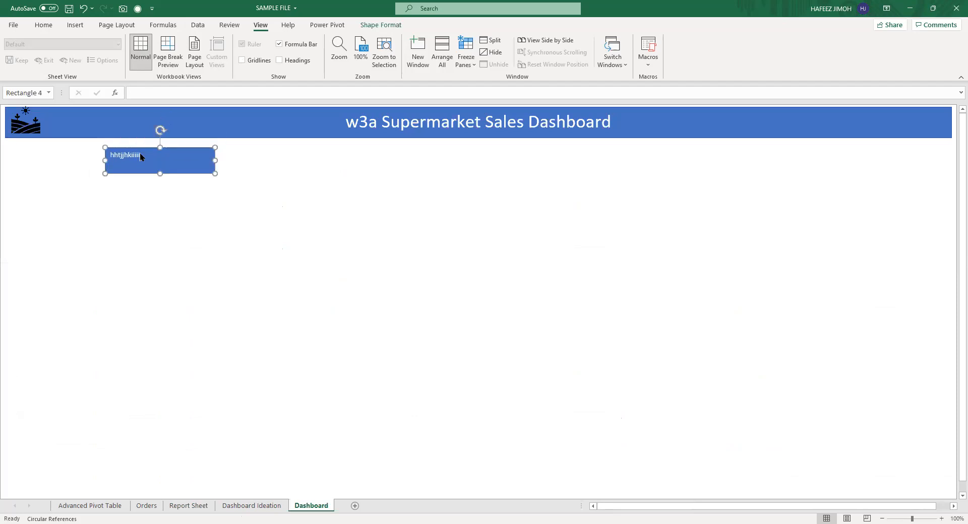
left_click_drag(215, 174, 197, 172)
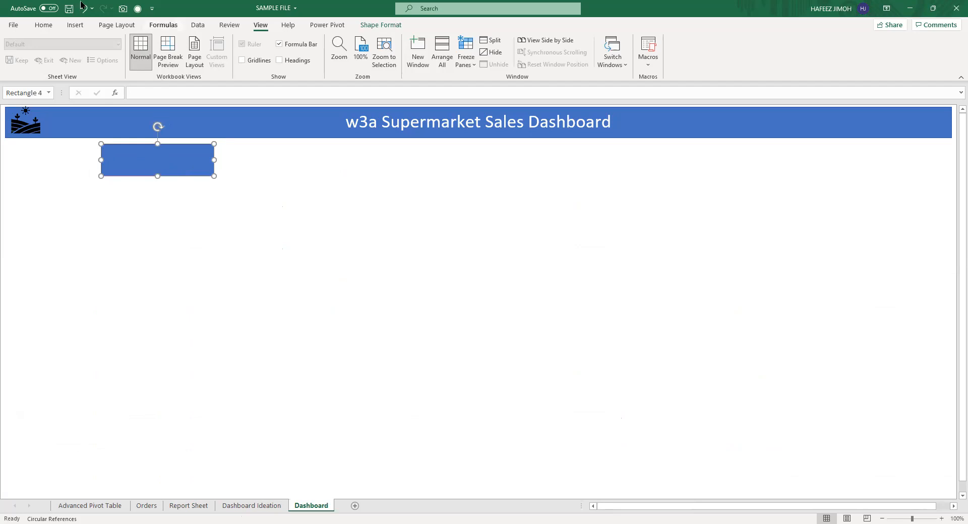
Add a text box about 4.42 cm wide and 0.82 cm high reading "Sales" in the free area below the card.
left_click(74, 30)
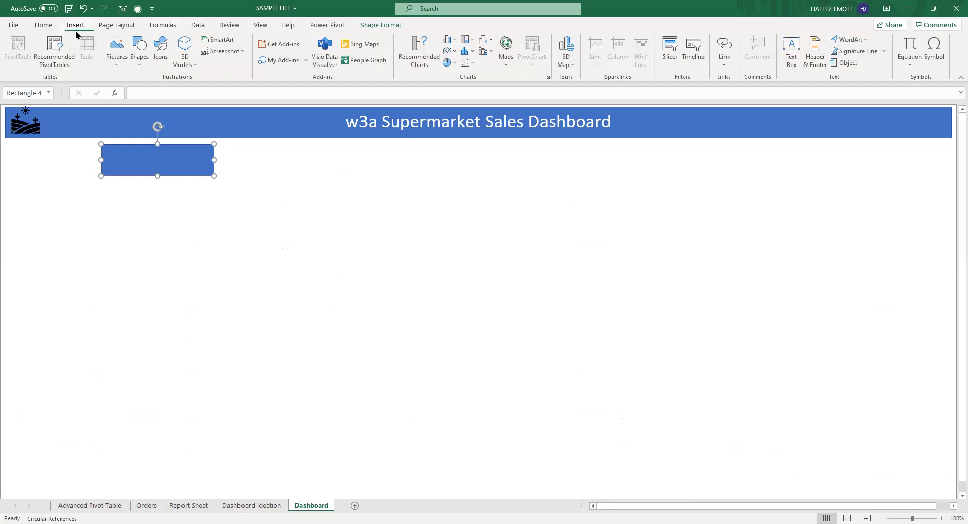
left_click(141, 65)
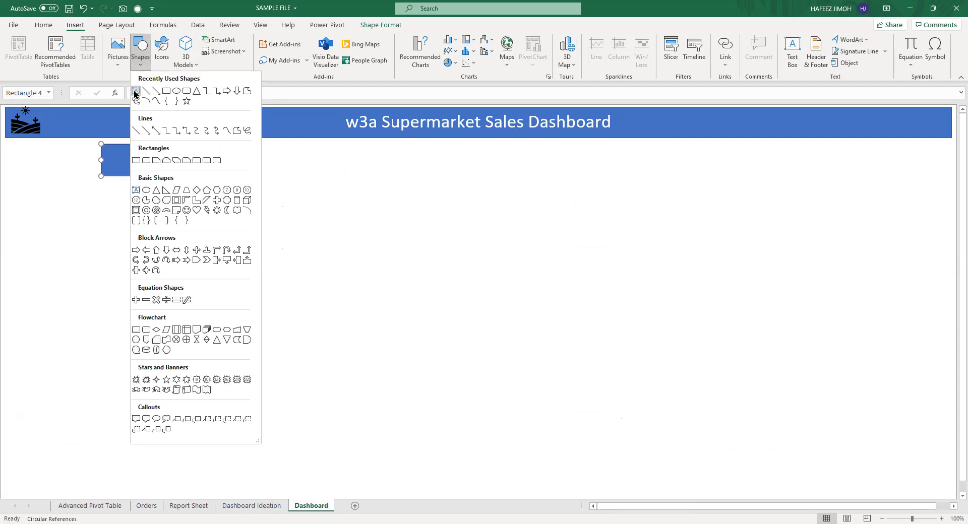
left_click(135, 92)
left_click_drag(165, 204, 249, 217)
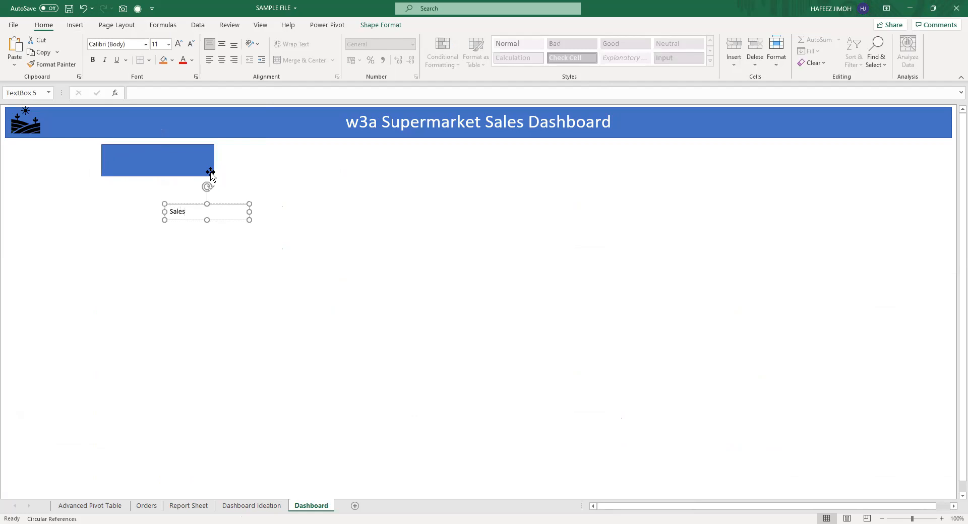
left_click_drag(216, 205, 175, 223)
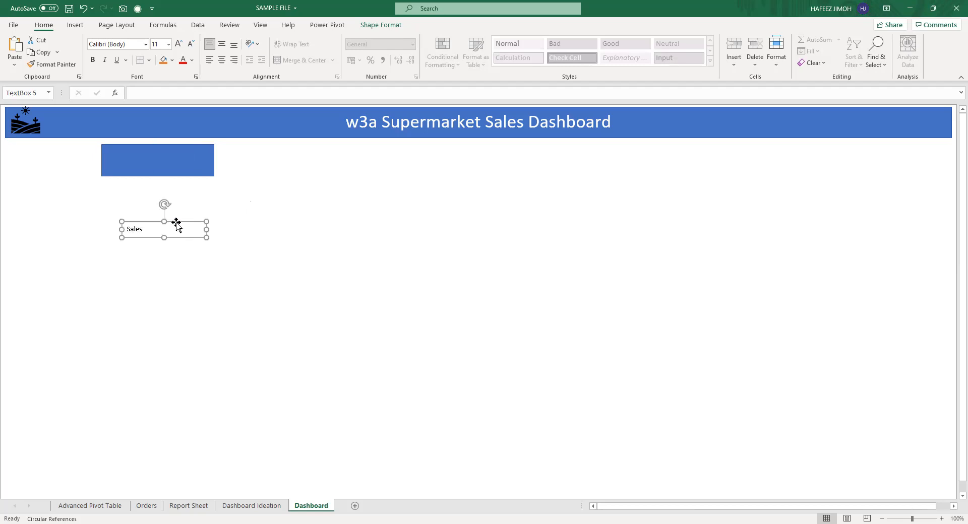
Fill the Sales text box with the same blue as the card and make its text white.
left_click(383, 28)
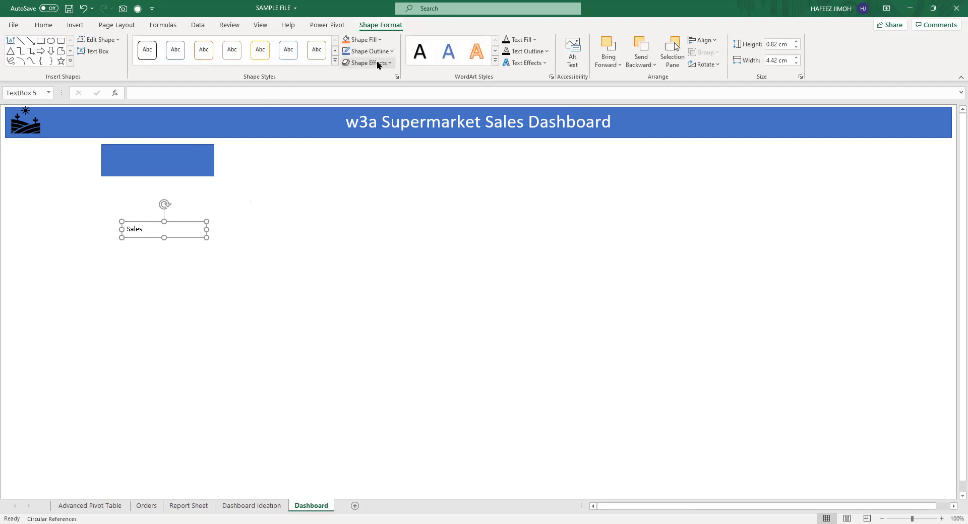
left_click(376, 39)
left_click(380, 81)
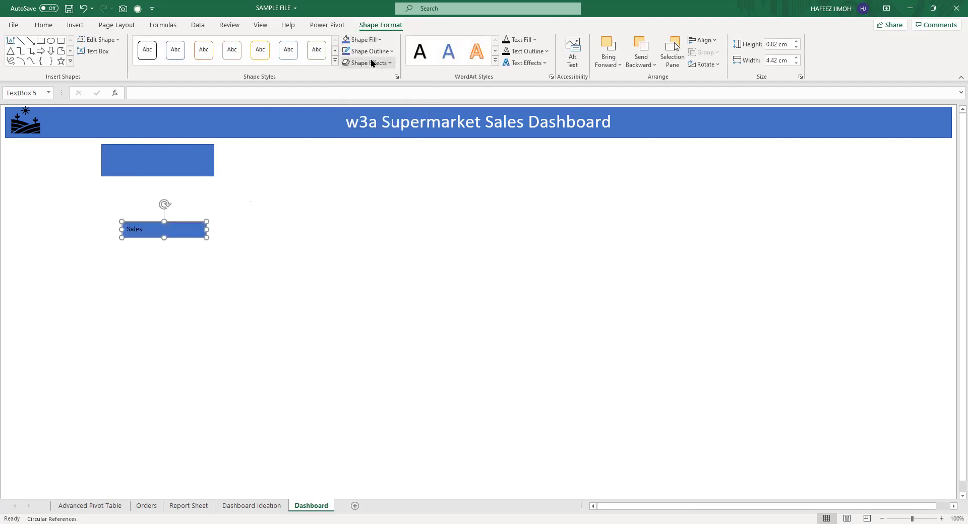
left_click(380, 42)
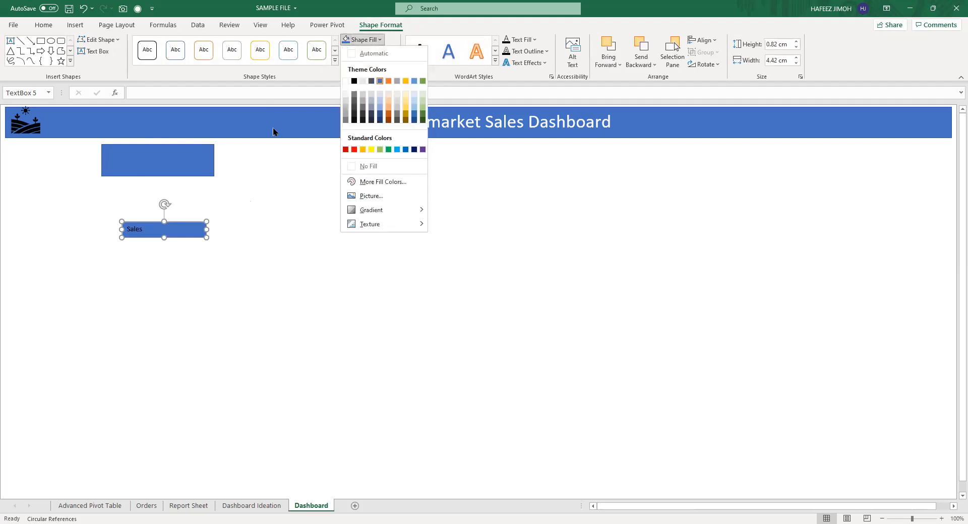
left_click(521, 39)
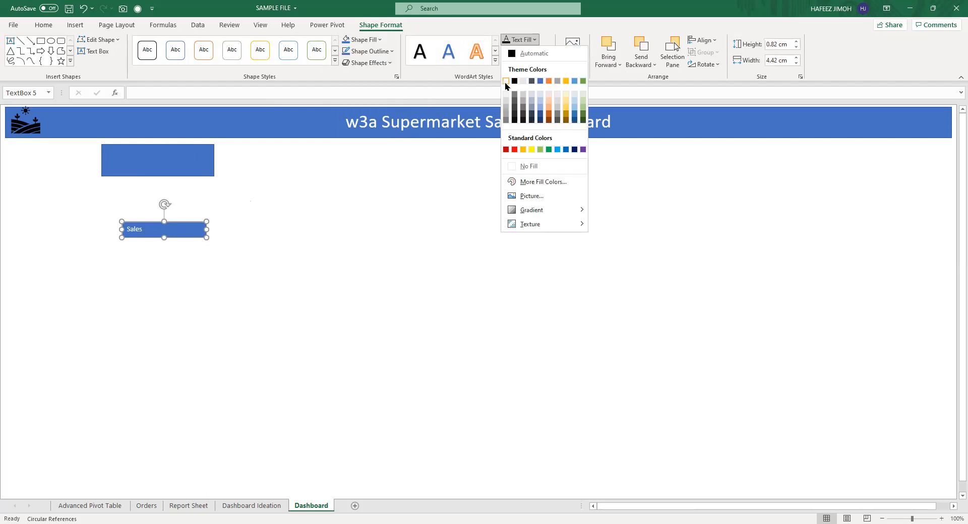
left_click(506, 82)
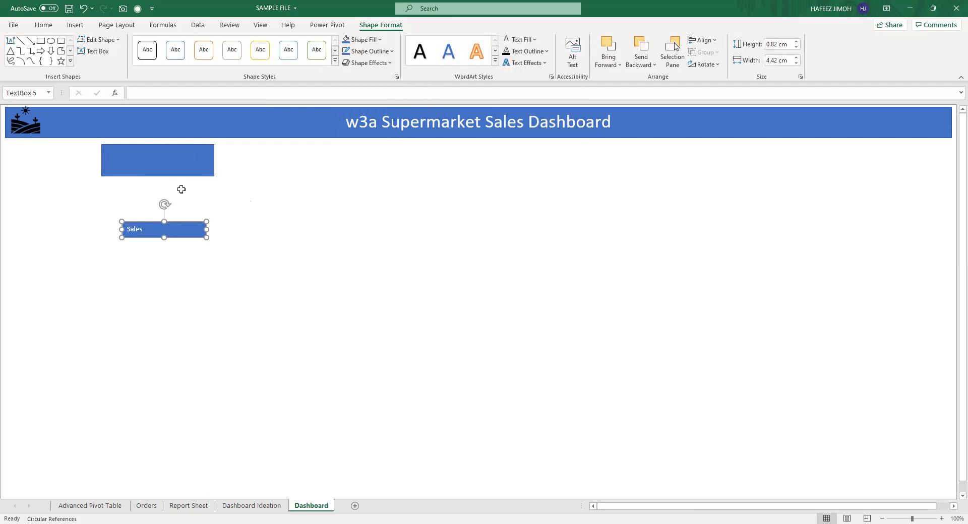
Enlarge the Sales text to size 16 and narrow its text box to about 1.85 cm.
double_click(140, 228)
left_click(202, 198)
left_click(201, 200)
left_click(200, 202)
left_click(216, 201)
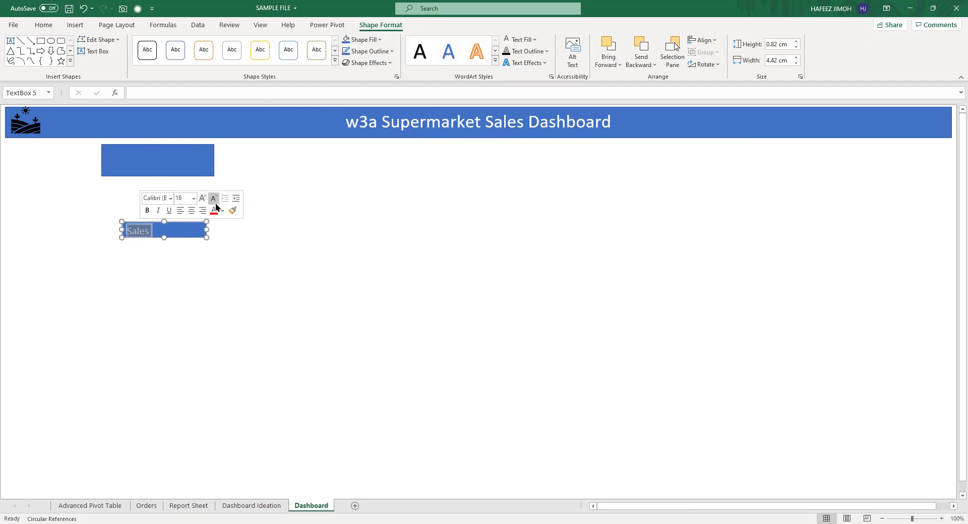
left_click_drag(206, 237, 160, 230)
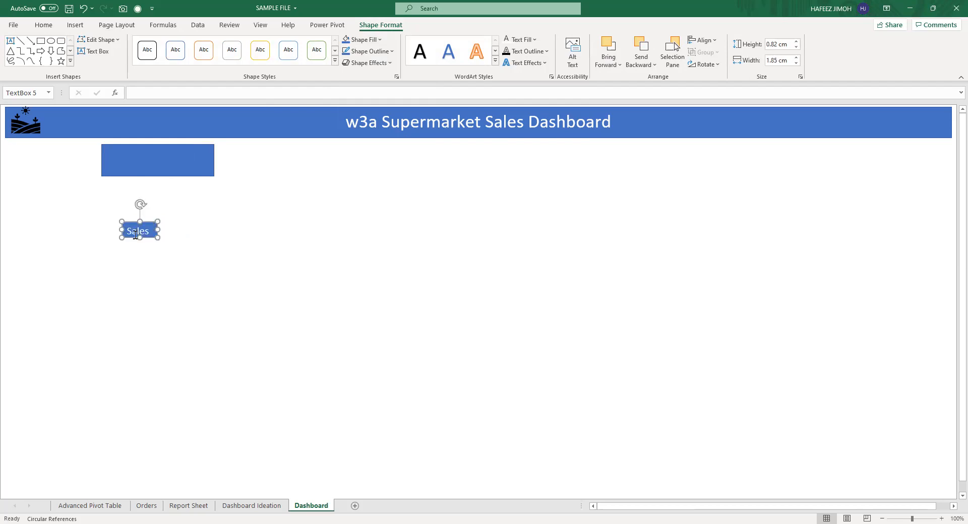
Move the Sales text box onto the card, centered along its upper edge.
left_click(169, 214)
left_click(143, 225)
left_click_drag(144, 225, 158, 145)
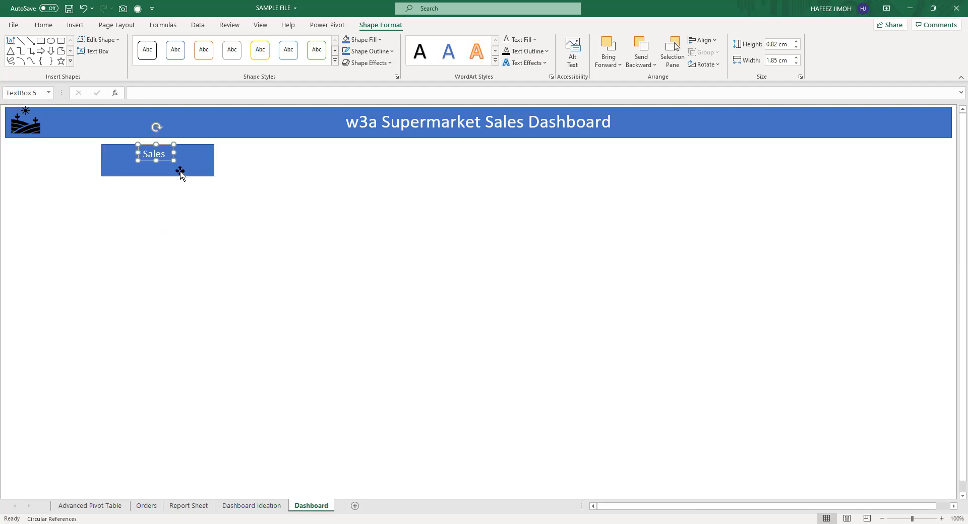
left_click(179, 225)
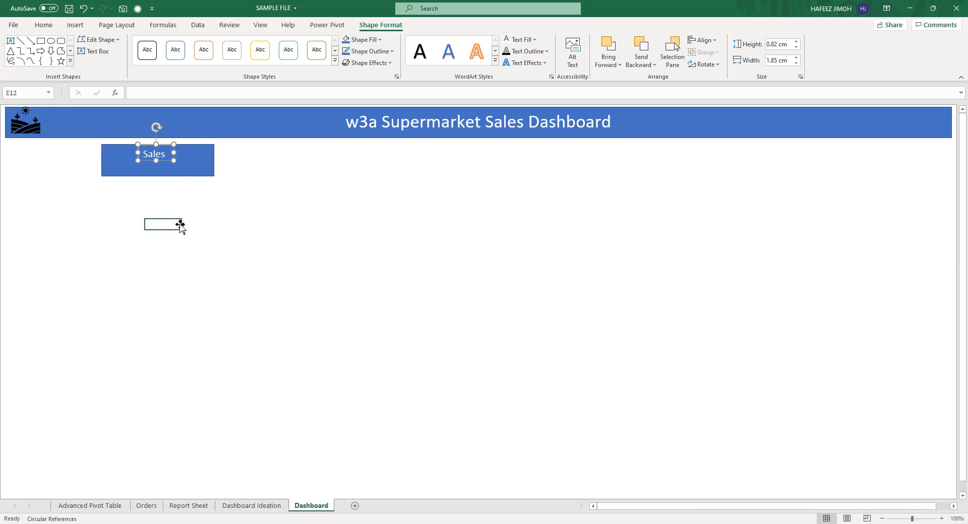
Move the blue card up close beneath the banner and shift the Sales text box with it to the card's top center.
left_click(204, 174)
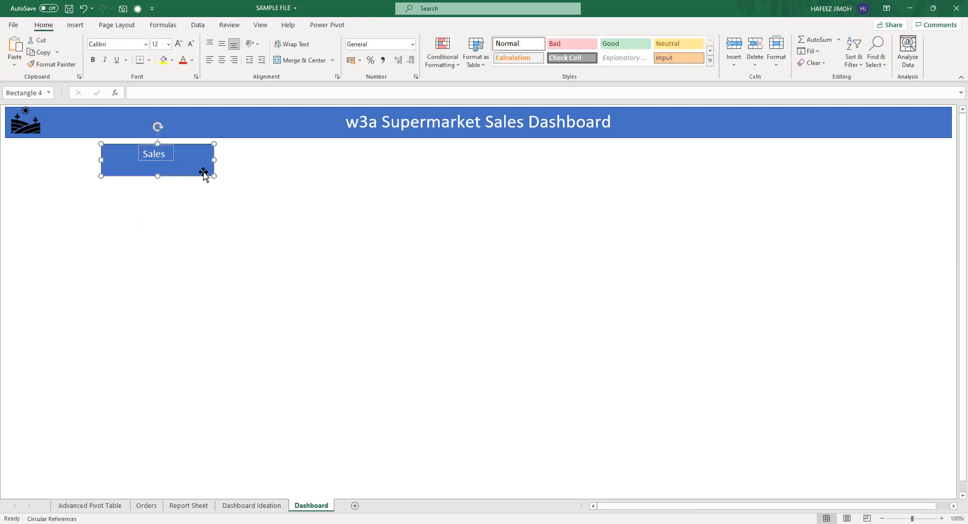
left_click(168, 154)
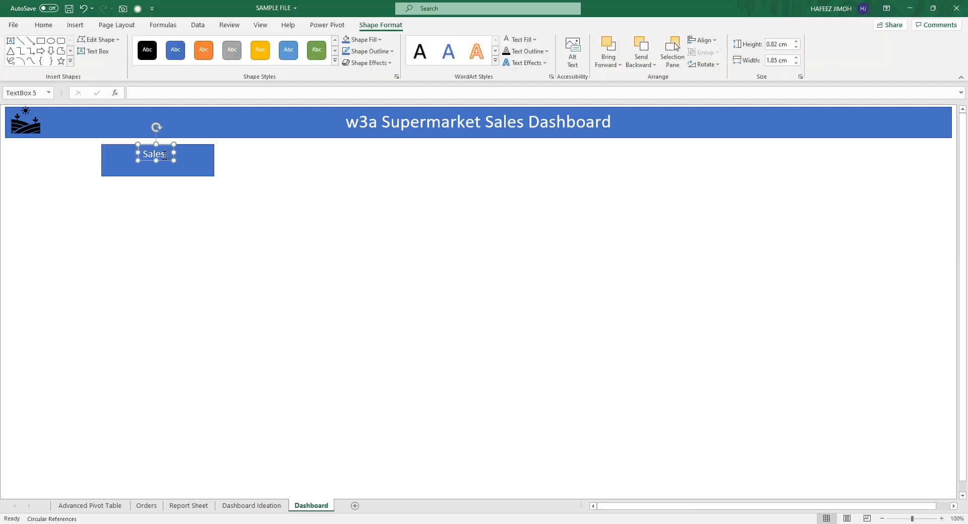
left_click(169, 155)
mouse_move(130, 160)
left_mouse_down()
mouse_move(124, 188)
mouse_move(30, 162)
mouse_move(125, 156)
left_mouse_up()
left_click(151, 151)
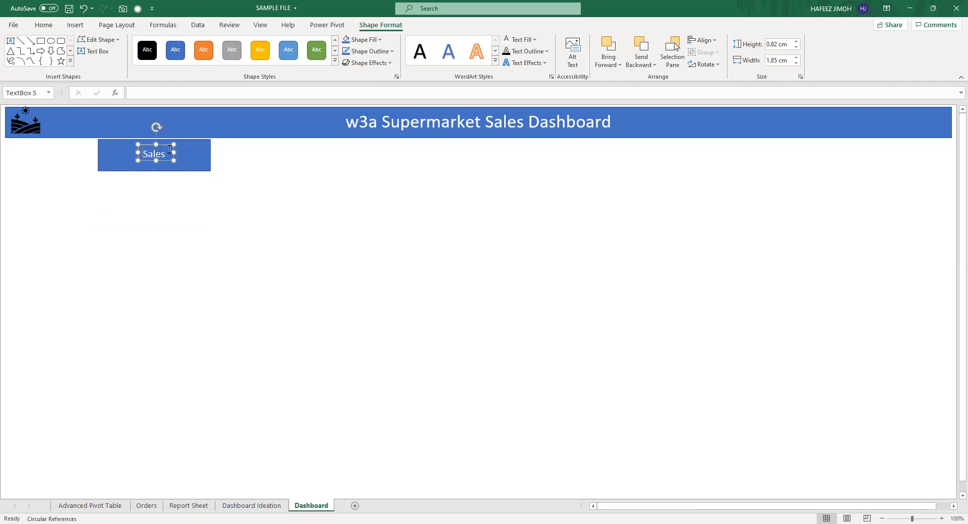
left_click_drag(161, 141, 159, 137)
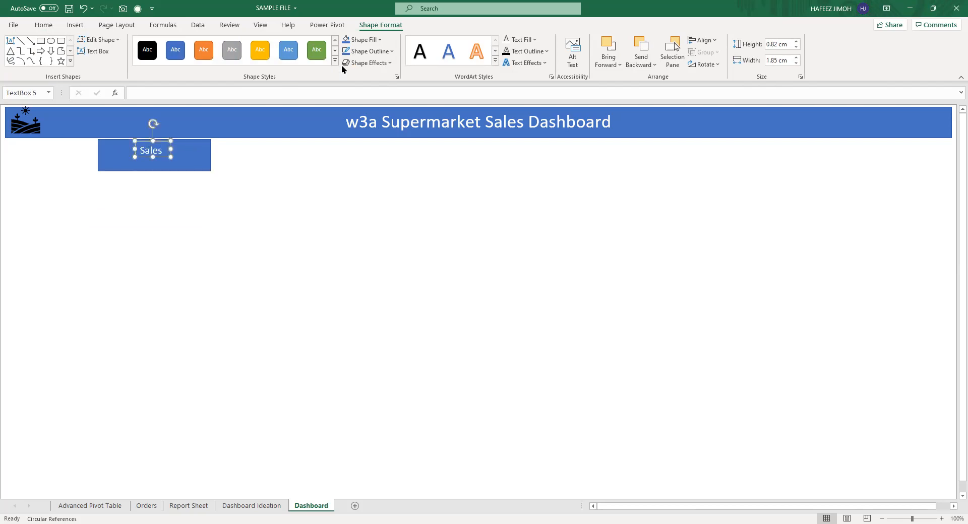
Remove the Sales text box's outline and make the blue card beneath the banner 1.8 cm high.
left_click(373, 54)
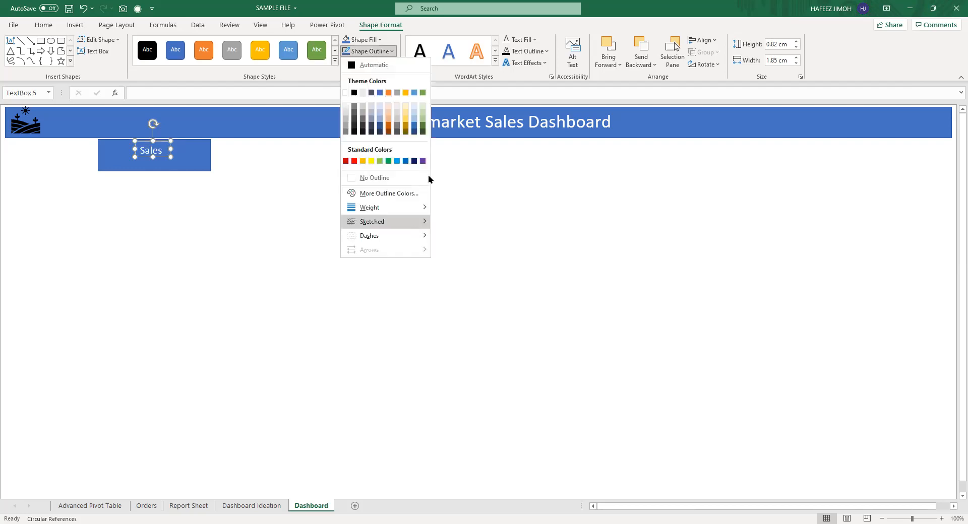
left_click(204, 163)
left_click_drag(184, 160, 156, 176)
left_click(157, 151)
left_click(201, 166)
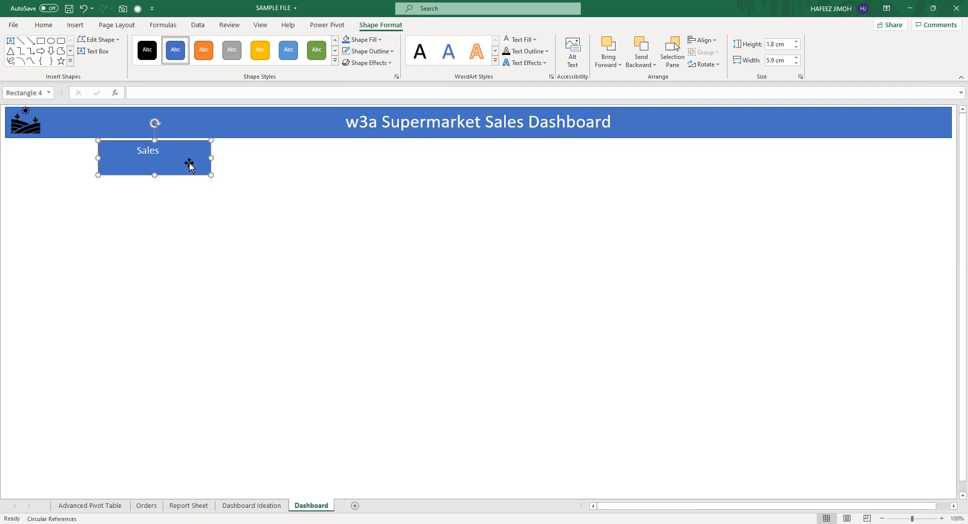
Draw a text box about 5.21 cm wide and 1.19 cm high below the Sales card and start a formula for it.
left_click(72, 24)
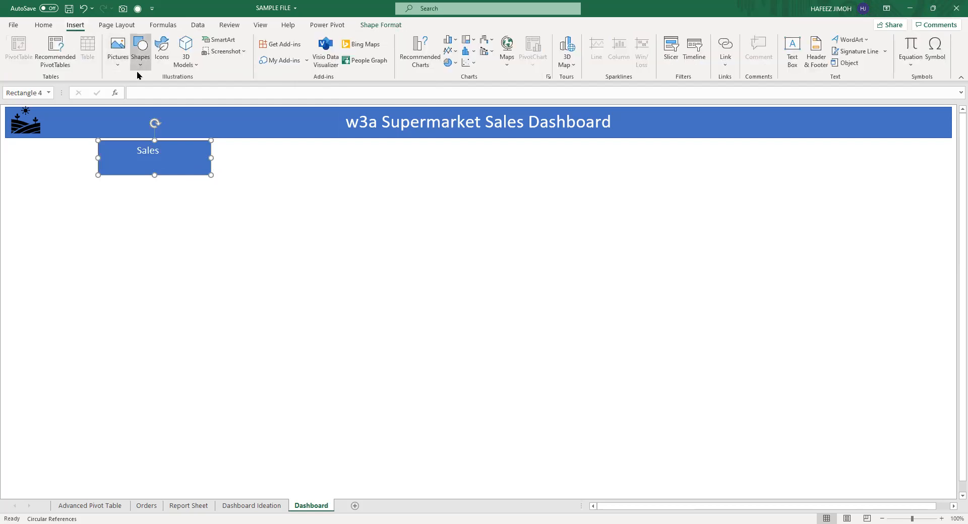
left_click(141, 63)
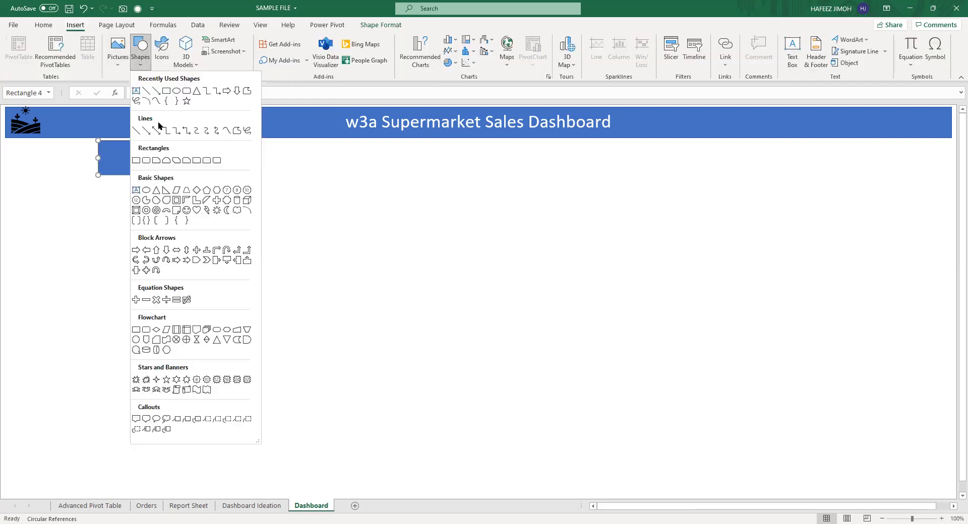
left_click(136, 92)
left_click_drag(108, 203, 207, 226)
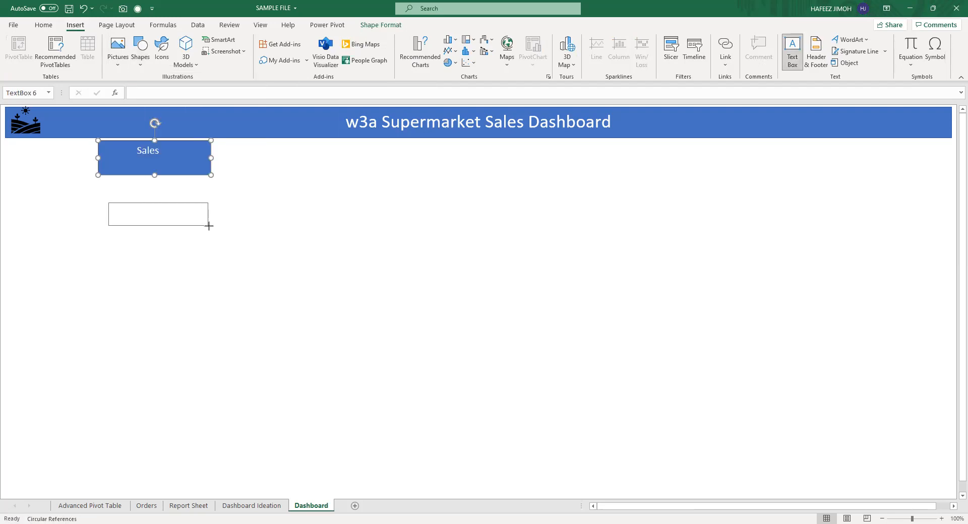
left_click(195, 203)
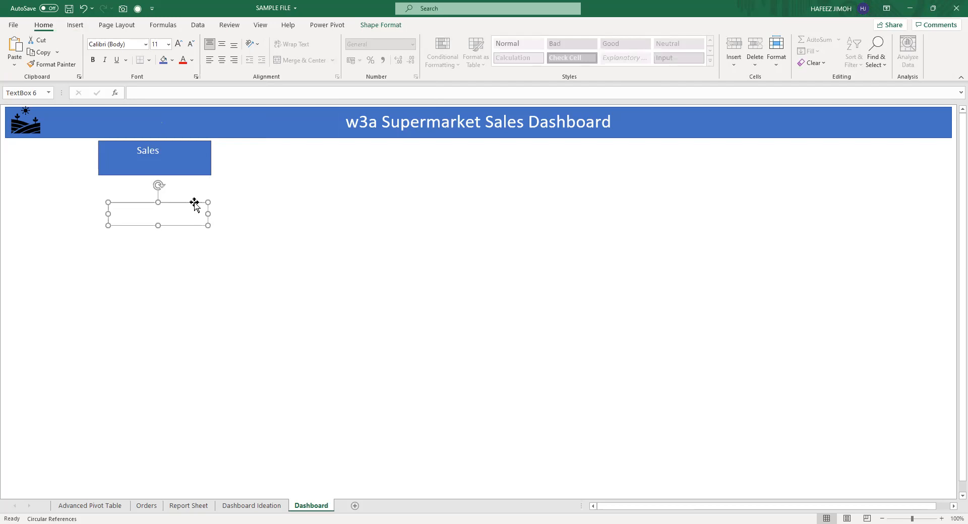
left_click(211, 98)
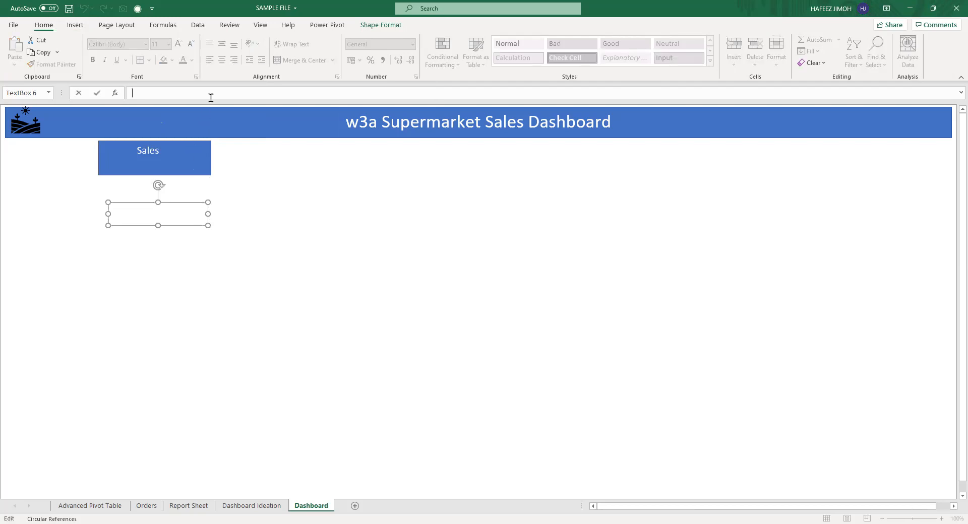
type("=")
left_click(649, 337)
mouse_move(780, 461)
left_mouse_down()
mouse_move(639, 410)
mouse_move(83, 265)
mouse_move(209, 223)
left_mouse_up()
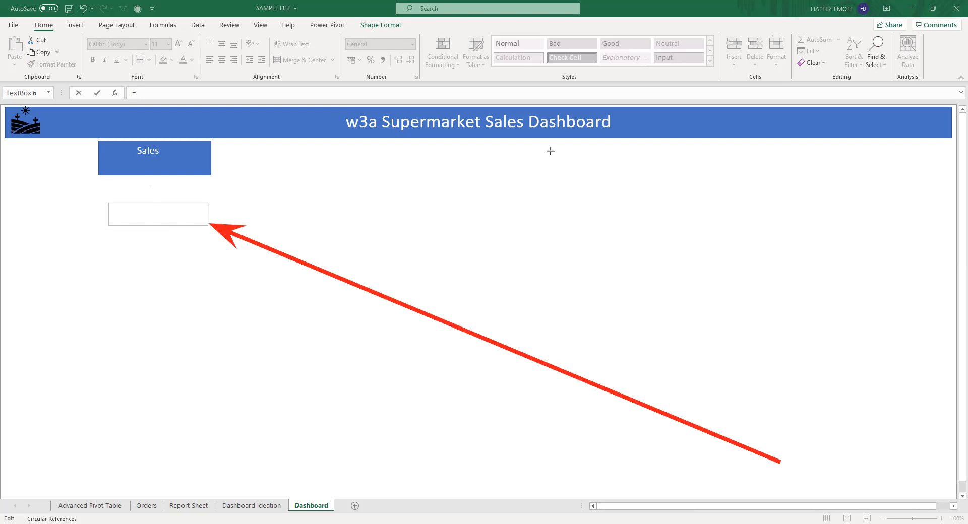
left_click_drag(857, 377, 154, 94)
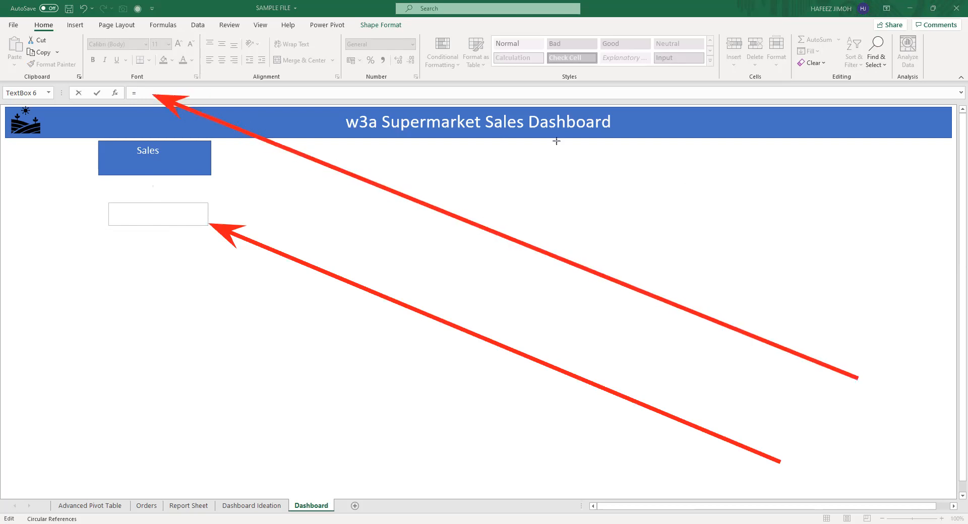
left_click(178, 90)
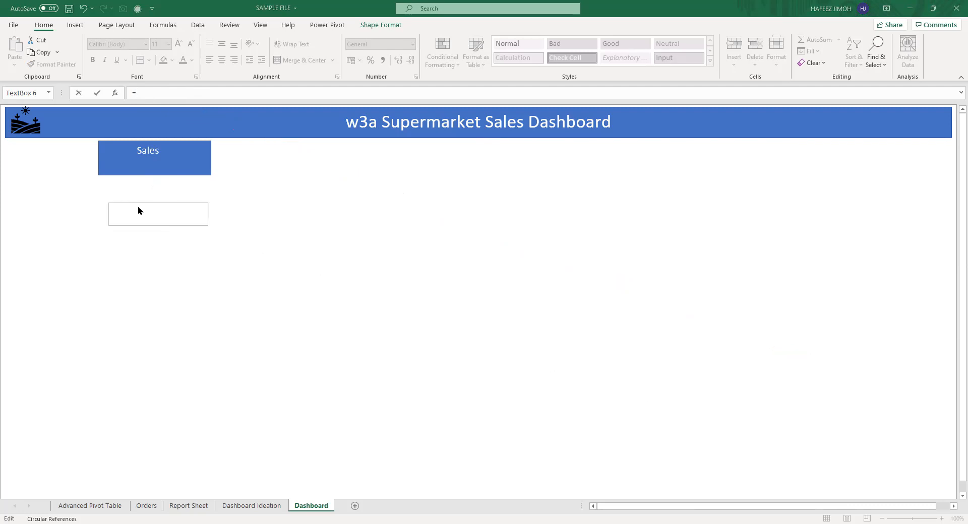
left_click(137, 207)
left_click(473, 237)
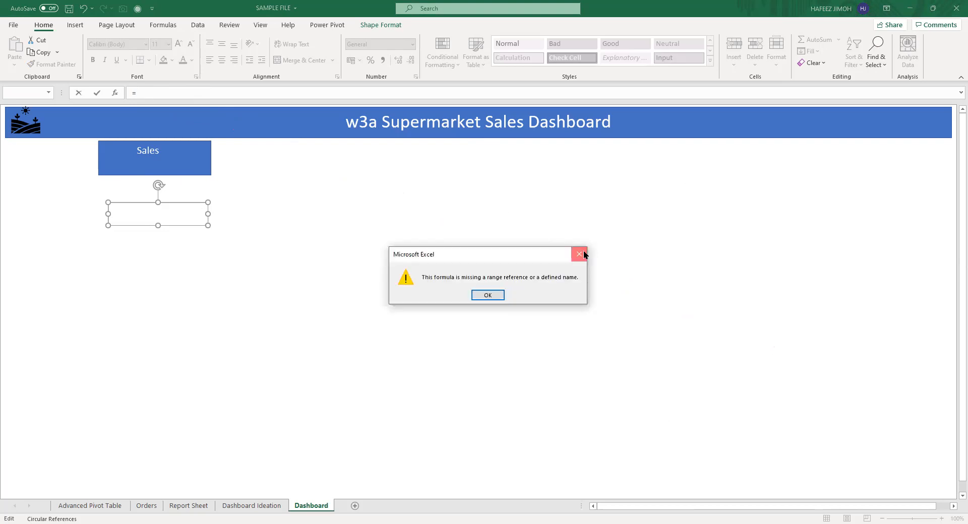
key("Return")
left_click_drag(757, 378, 213, 219)
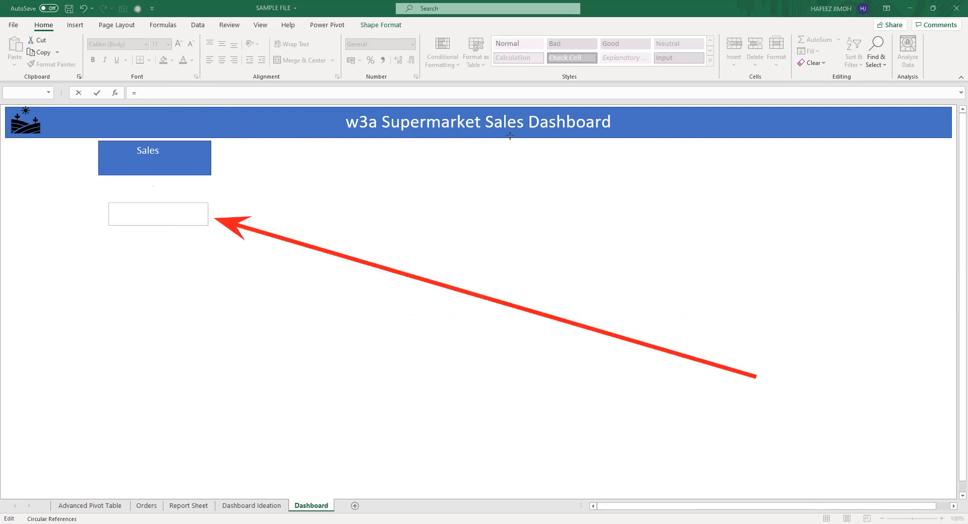
mouse_move(764, 323)
left_mouse_down()
mouse_move(302, 171)
mouse_move(178, 94)
left_mouse_up()
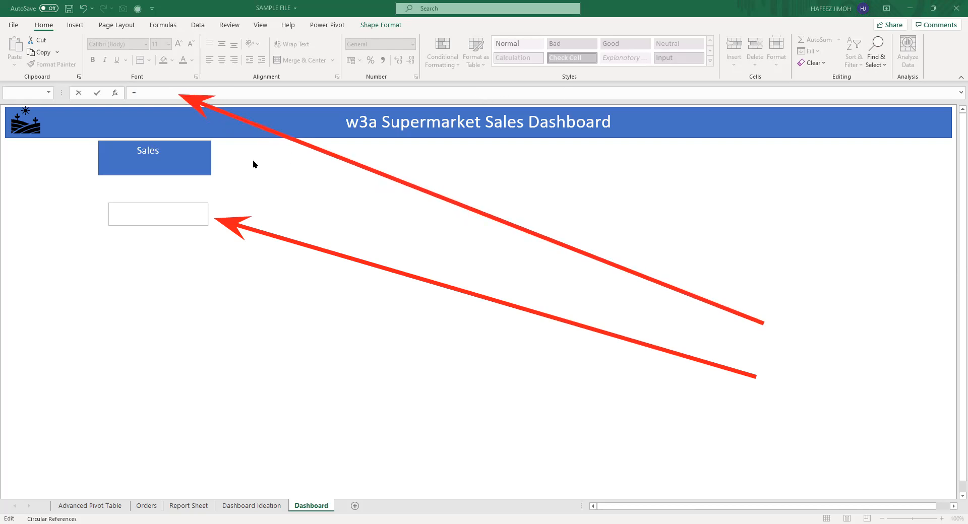
left_click(176, 211)
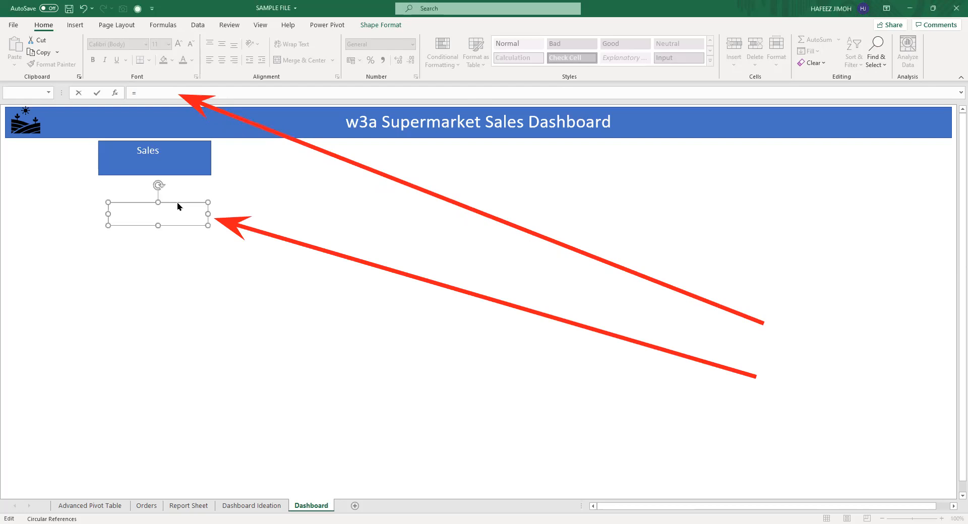
key("Return")
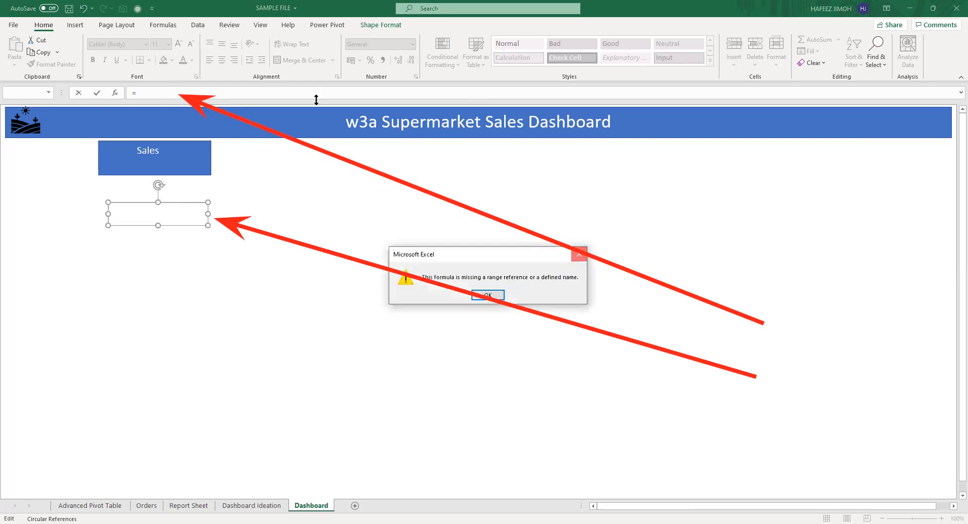
key("Return")
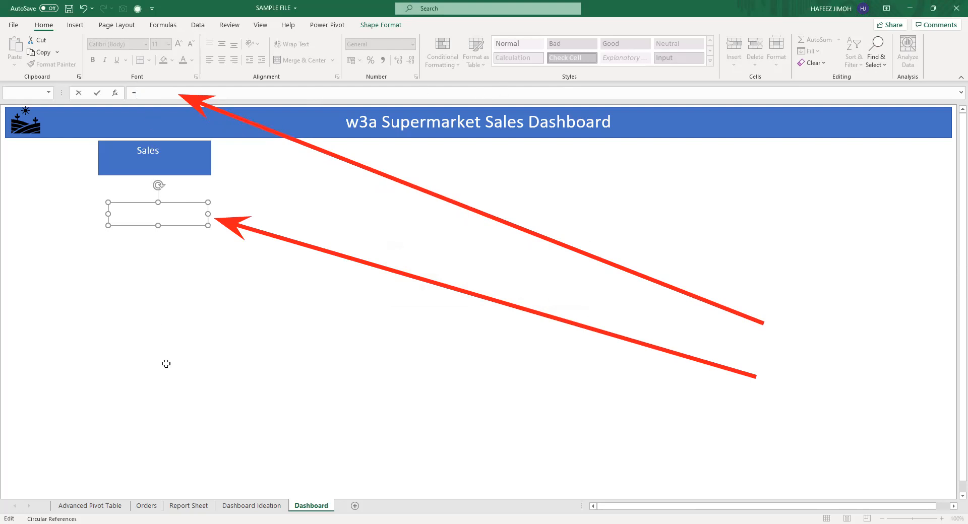
Link the new text box to the total sales value in cell E3 of the Report Sheet.
left_click(197, 512)
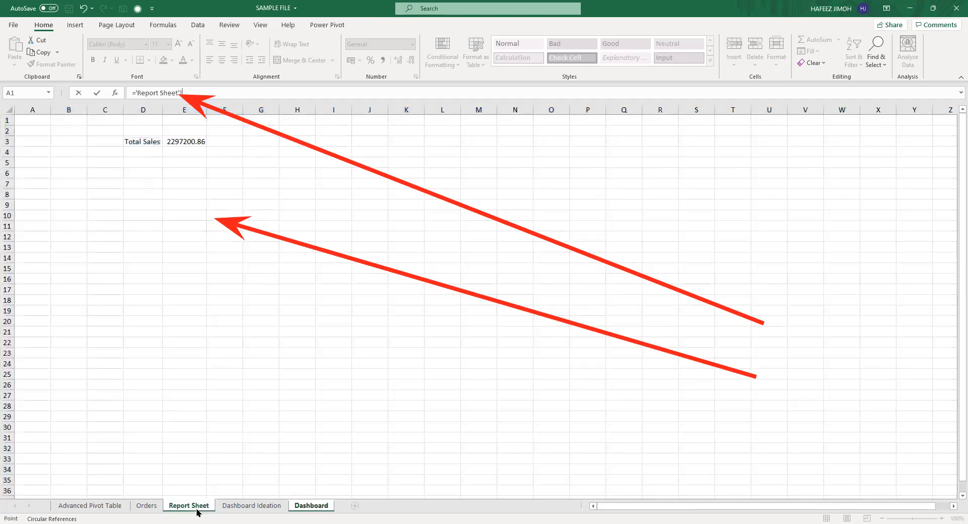
left_click(195, 142)
key("Return")
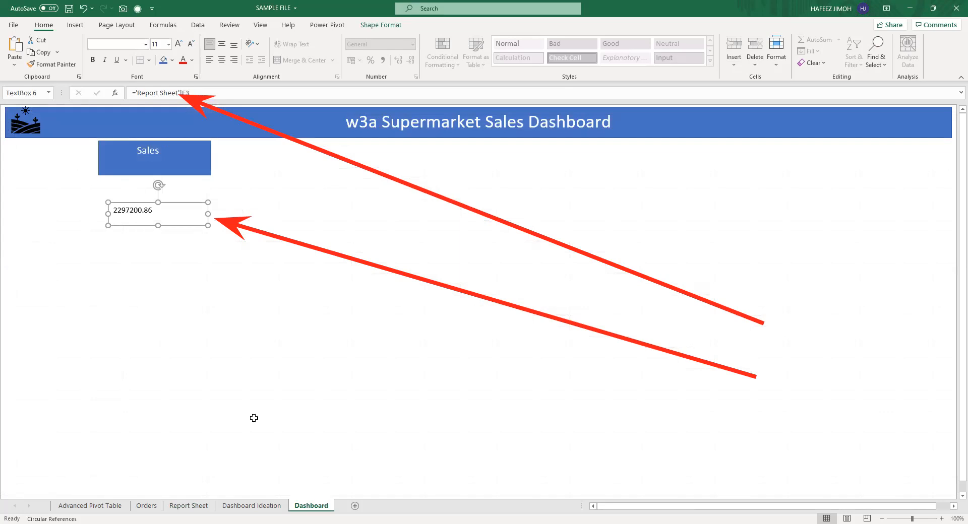
Apply the comma number style to the total sales cell E3 on the Report Sheet and return to the Dashboard sheet.
left_click(205, 505)
left_click(383, 60)
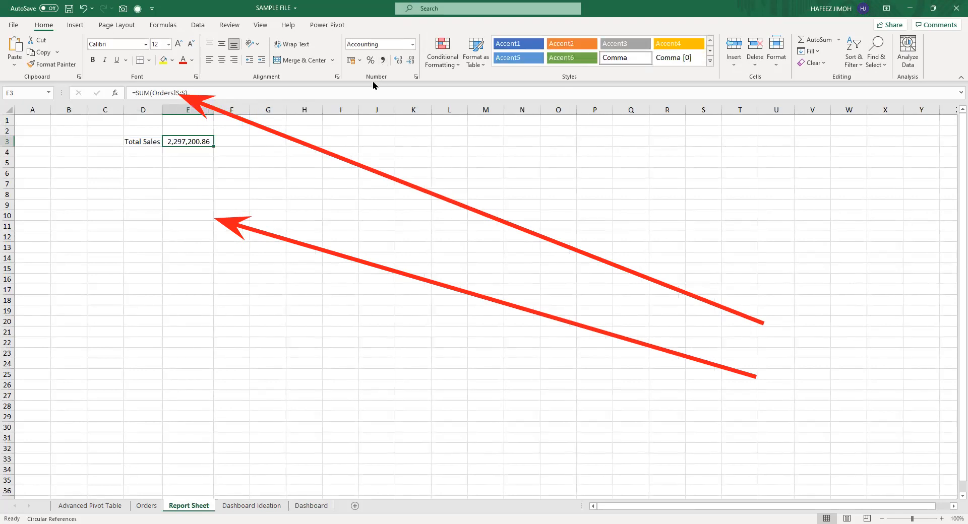
left_click(306, 506)
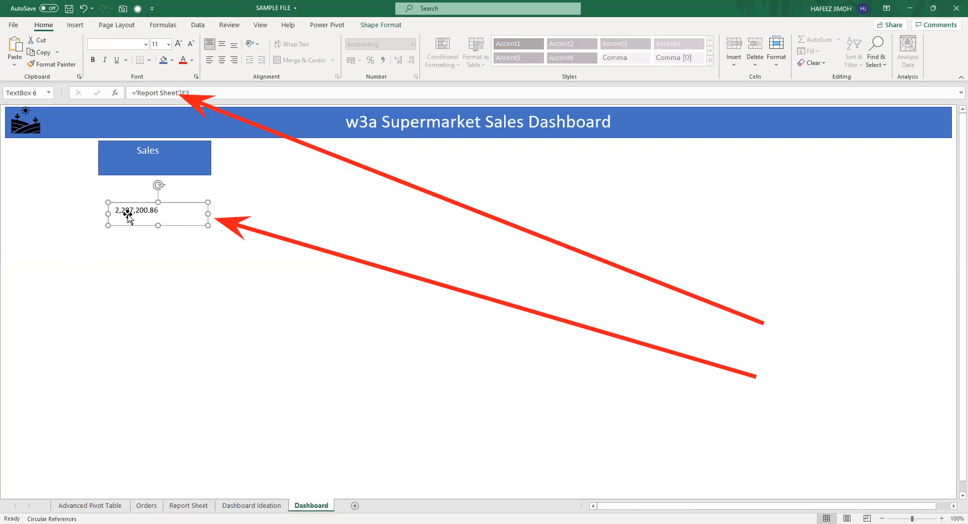
Widen the linked total sales text box to about 5.35 cm.
left_click(372, 25)
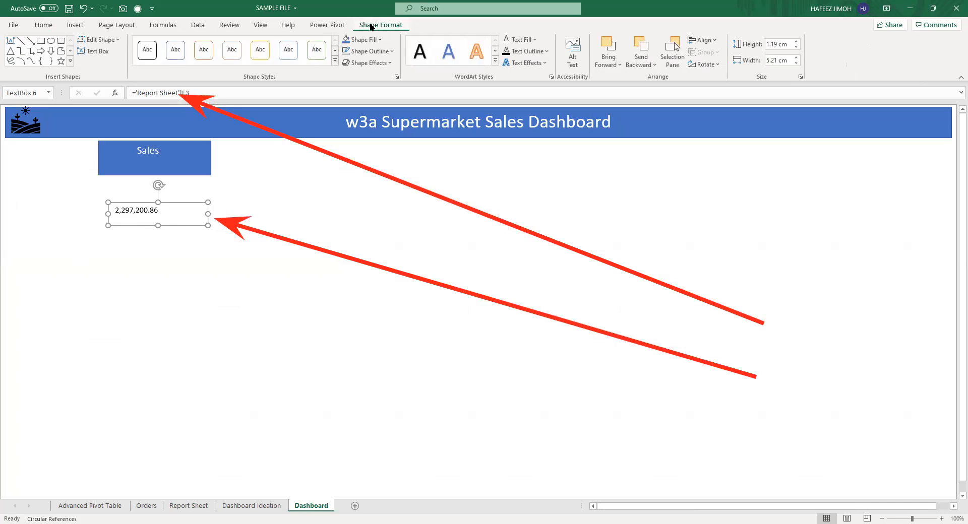
left_click(44, 26)
left_click(137, 211)
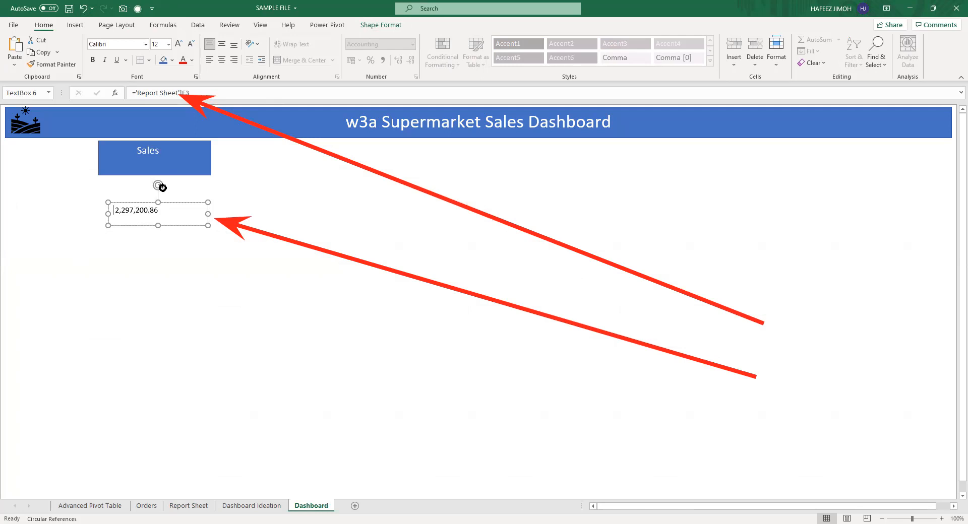
left_click_drag(207, 213, 210, 214)
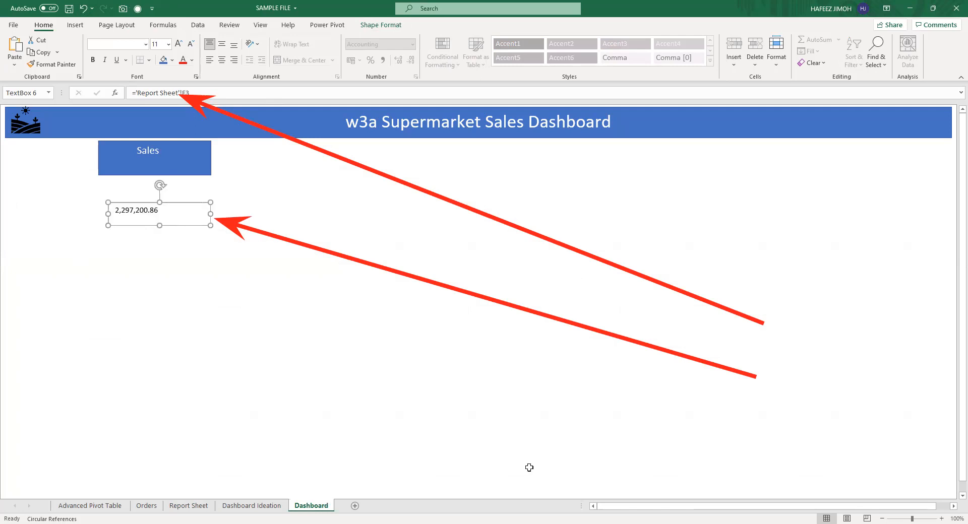
left_click(513, 446)
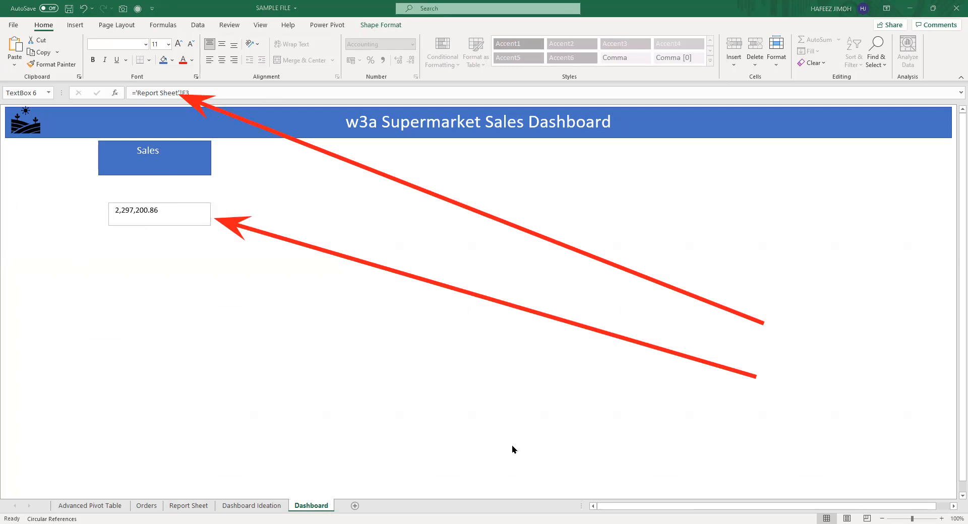
Enlarge the total sales figure to font size 20 and center it horizontally in its text box.
left_click(178, 225)
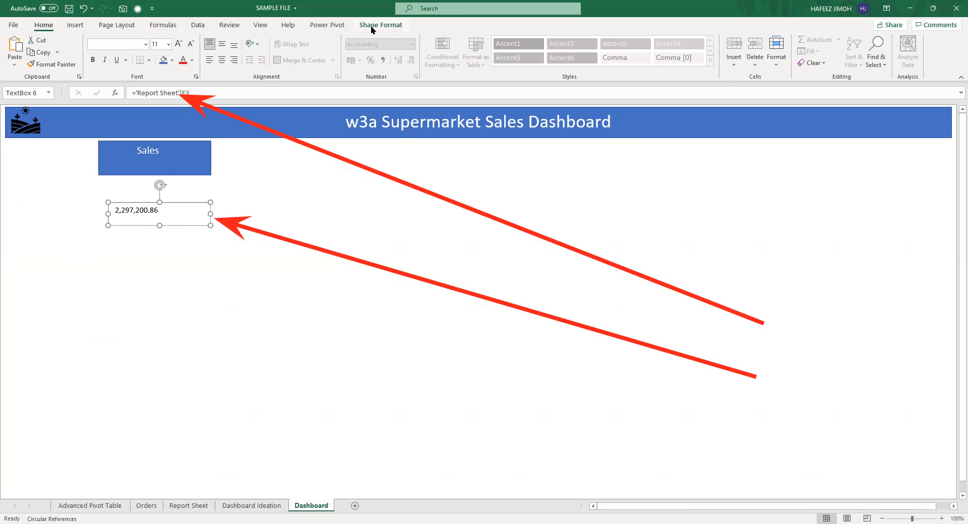
left_click(372, 26)
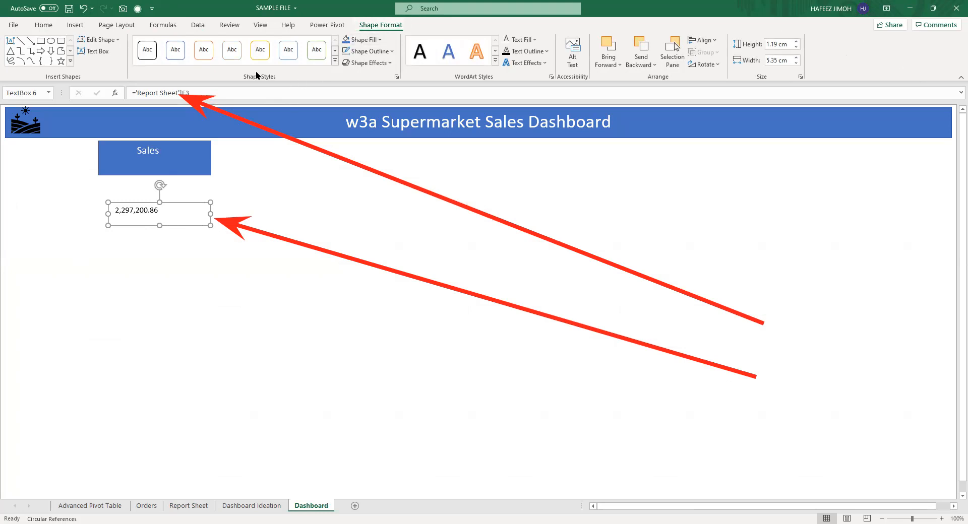
left_click(62, 23)
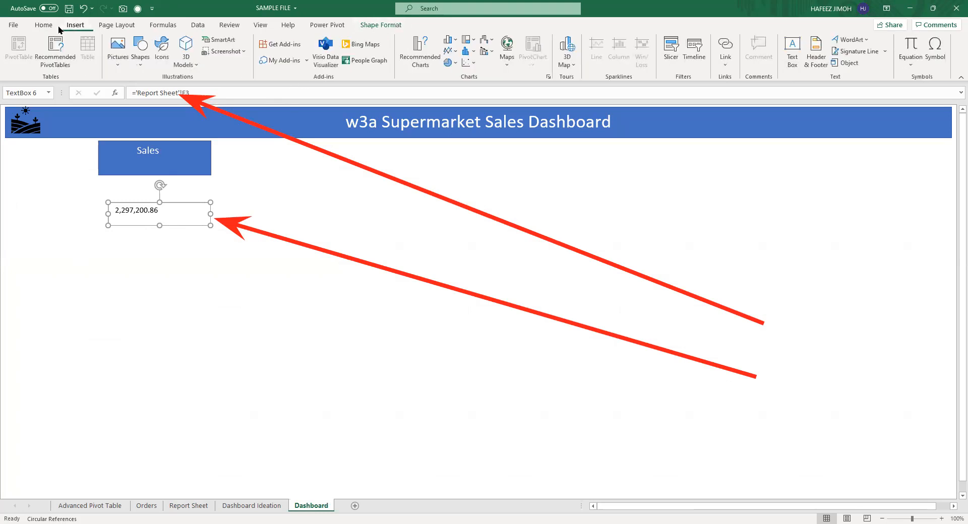
left_click(50, 27)
left_click(178, 44)
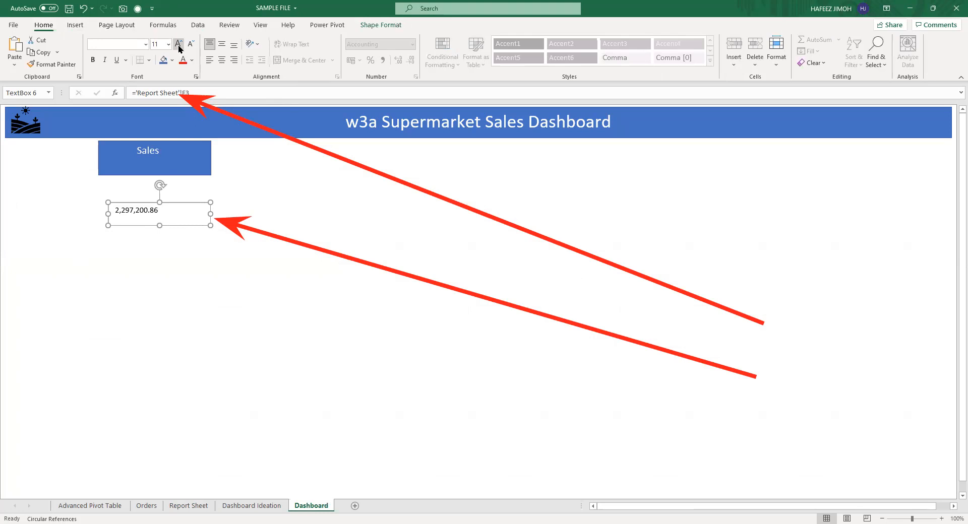
left_click(178, 44)
left_click(178, 45)
left_click(178, 44)
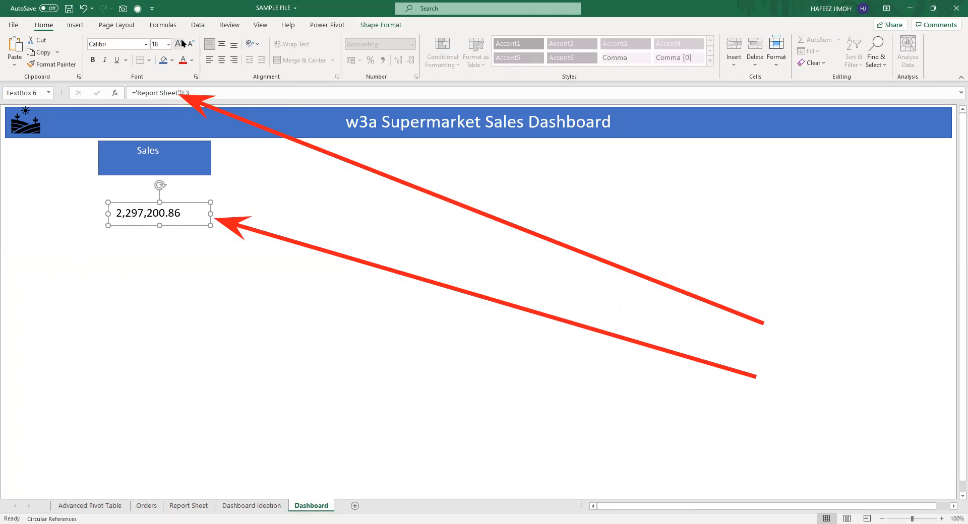
left_click(180, 44)
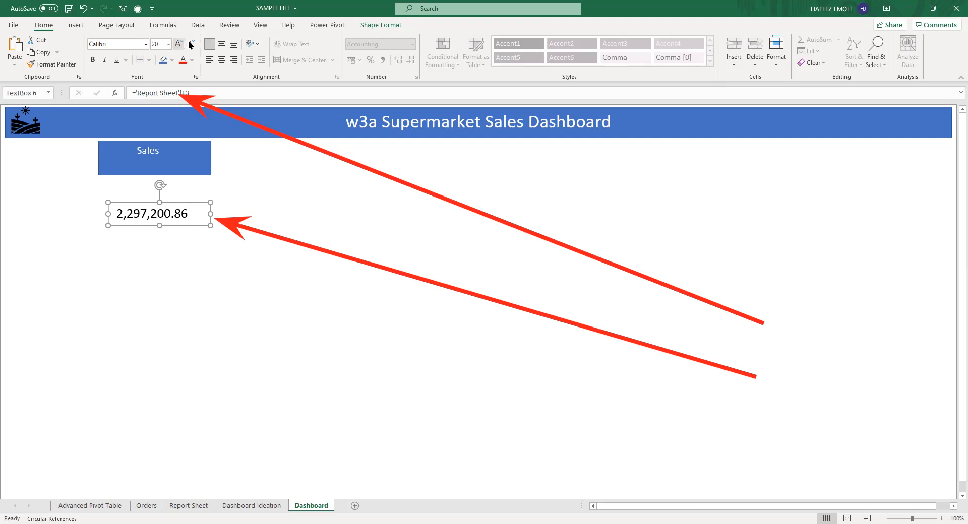
left_click(222, 60)
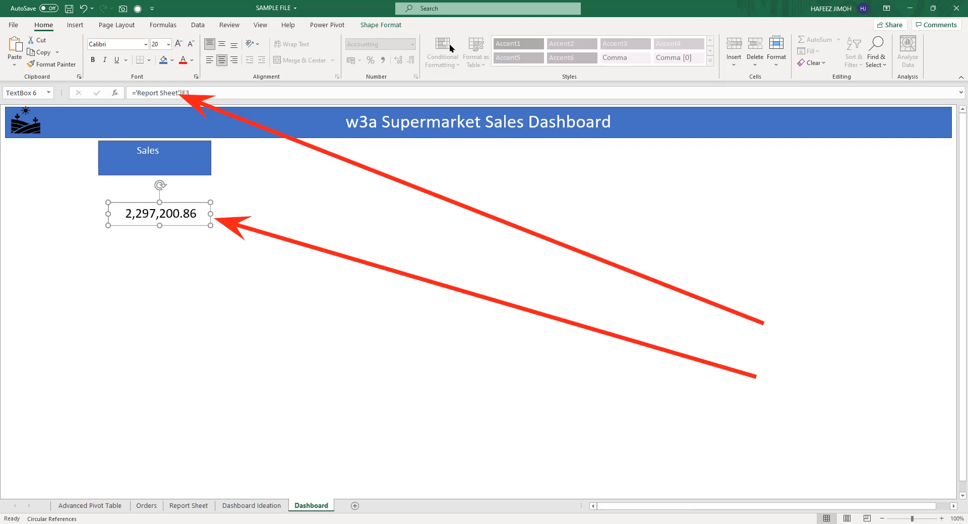
Format the total sales text box with white text, a blue theme fill and no outline.
left_click(383, 27)
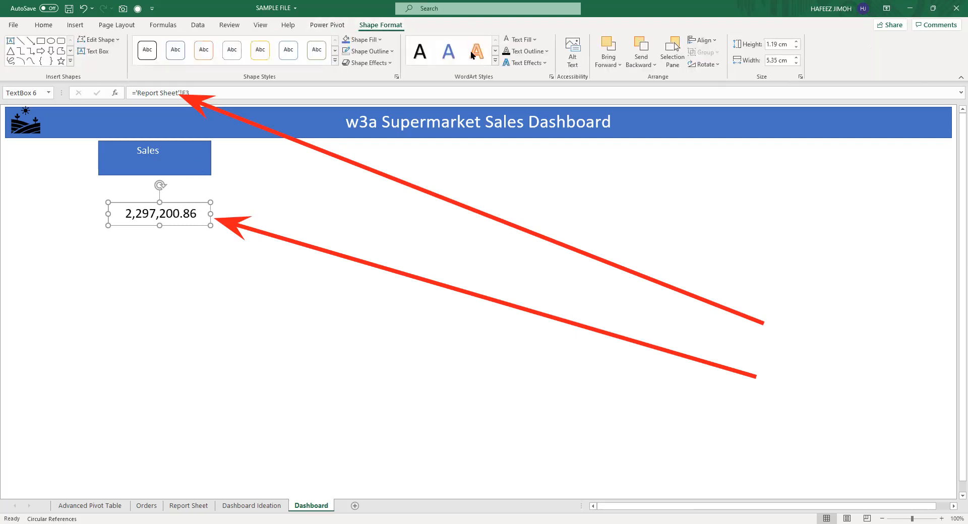
left_click(534, 40)
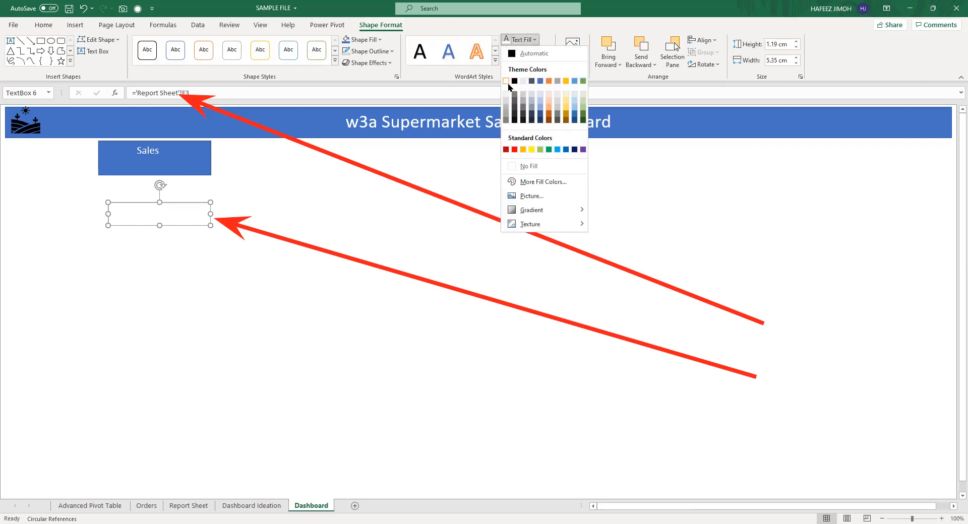
left_click(508, 84)
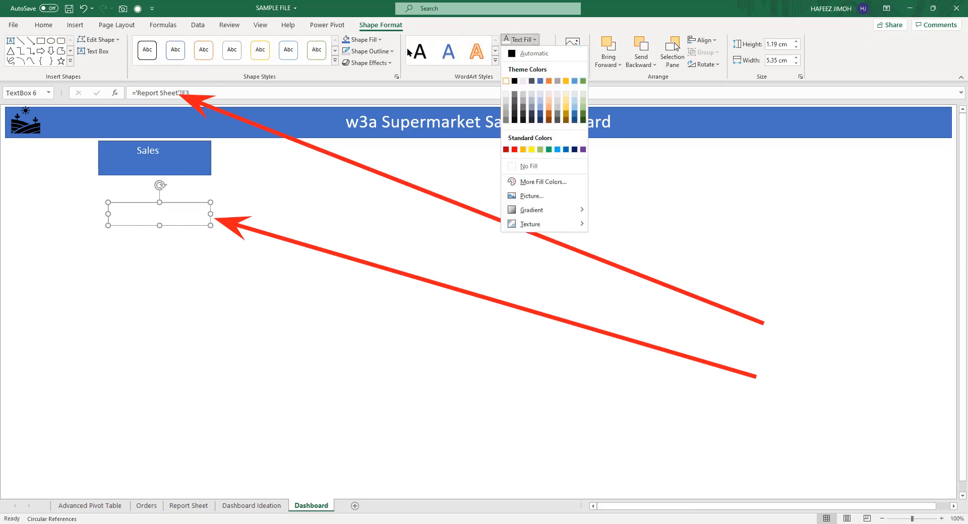
left_click(373, 41)
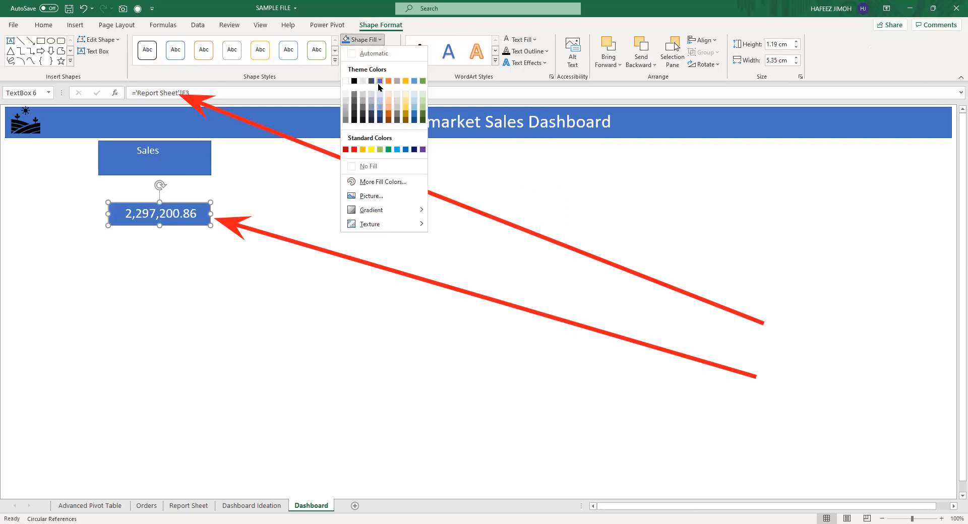
left_click(379, 82)
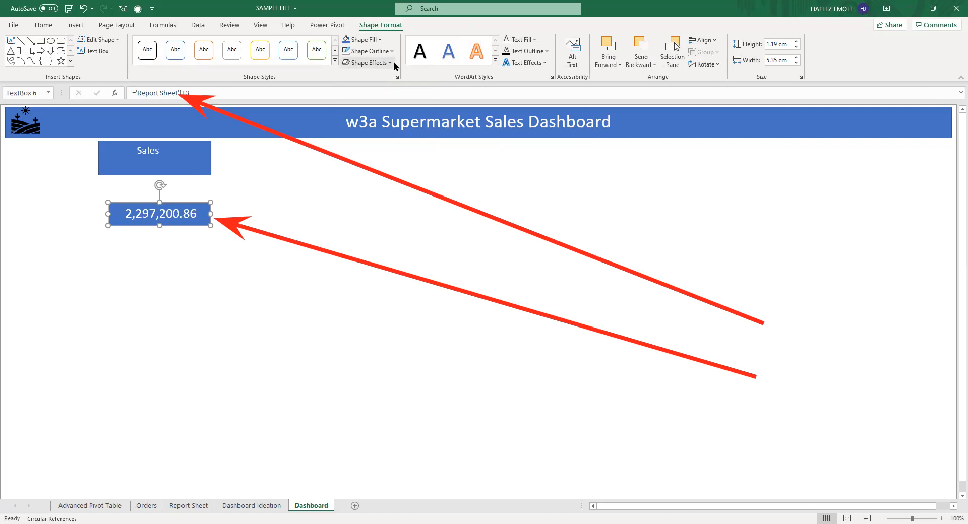
left_click(370, 51)
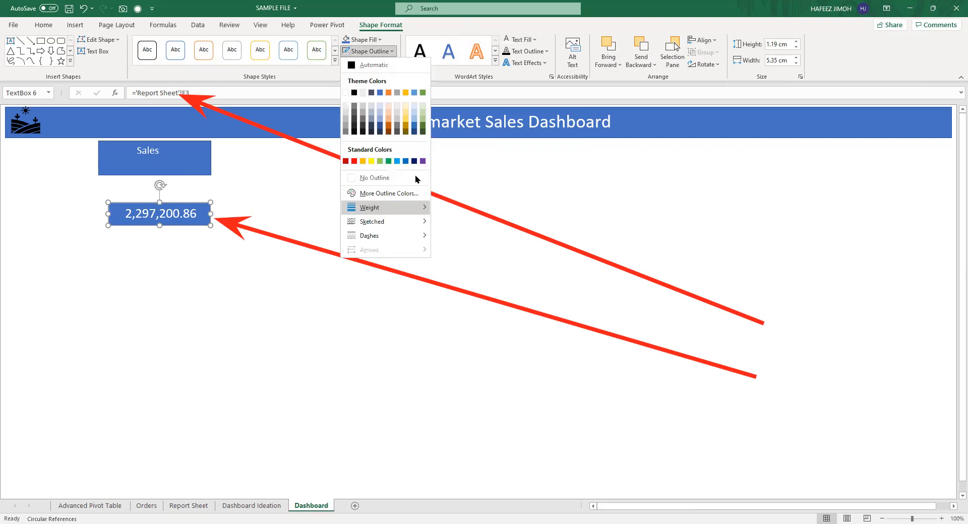
Place the total sales figure inside the blue Sales card, beneath the Sales label.
left_click(217, 214)
left_click(198, 214)
left_click_drag(197, 198, 195, 223)
left_click(163, 174)
left_click_drag(155, 178, 179, 156)
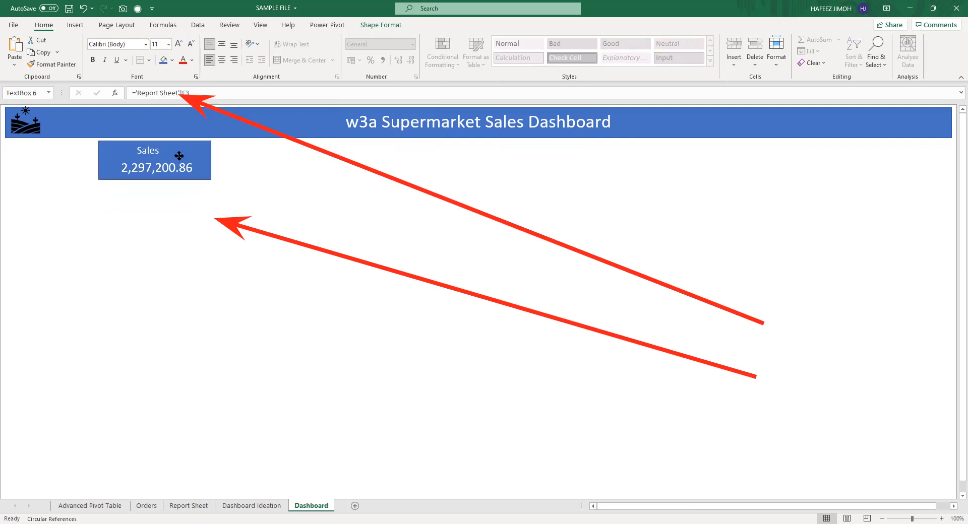
left_click(197, 227)
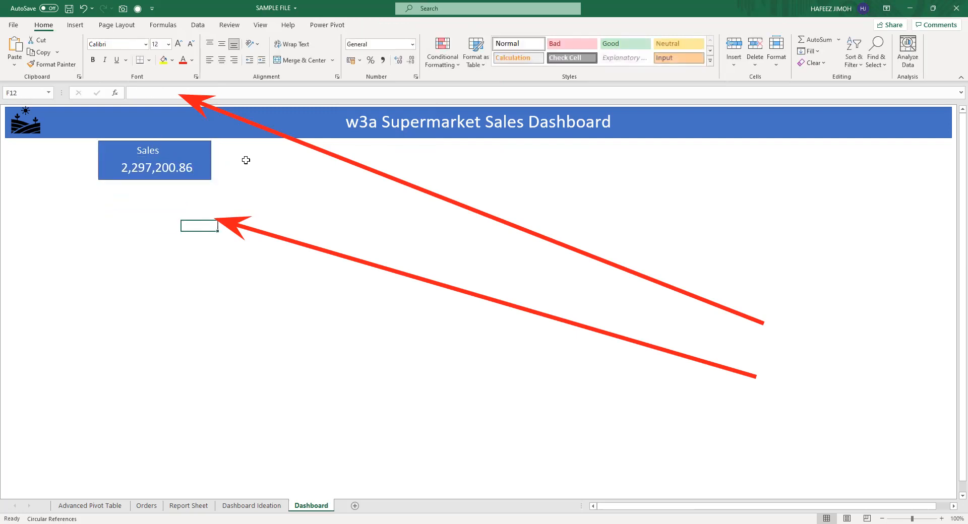
left_click_drag(181, 162, 176, 162)
left_click(171, 216)
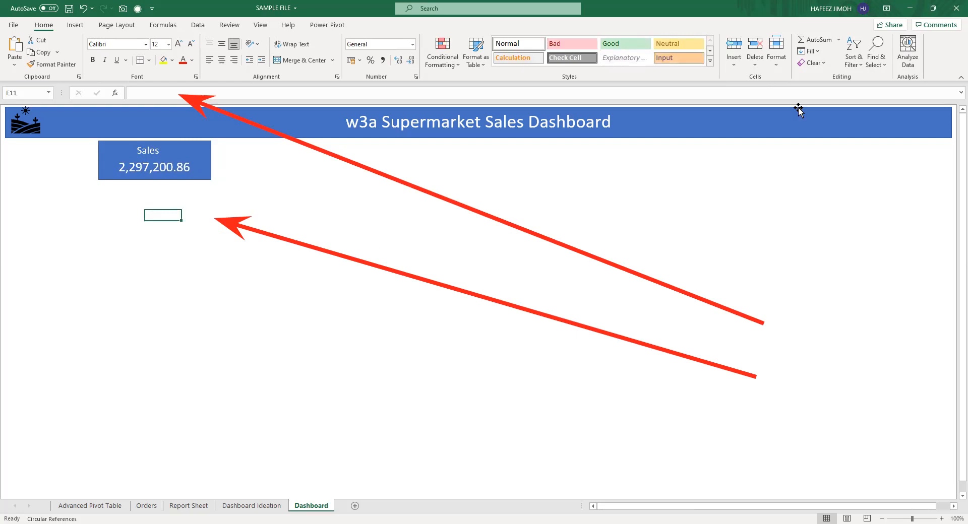
Insert the Naira sign (₦) from the Currency Symbols subset into cell J3 of the Report Sheet and copy it.
left_click(189, 506)
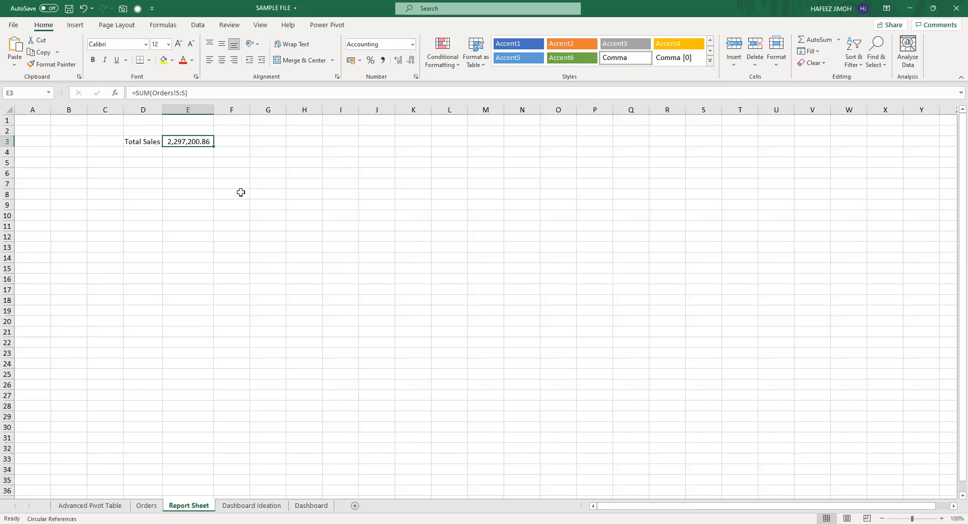
left_click(387, 145)
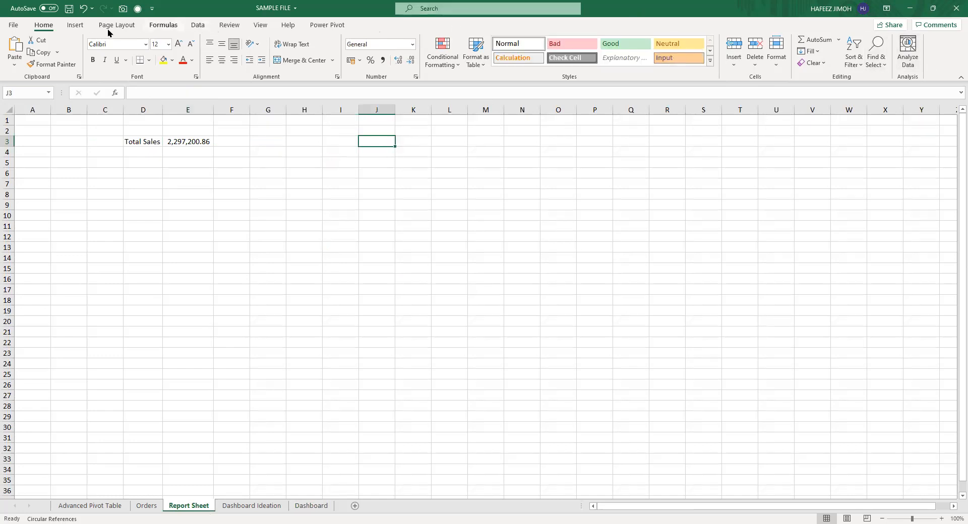
left_click(76, 25)
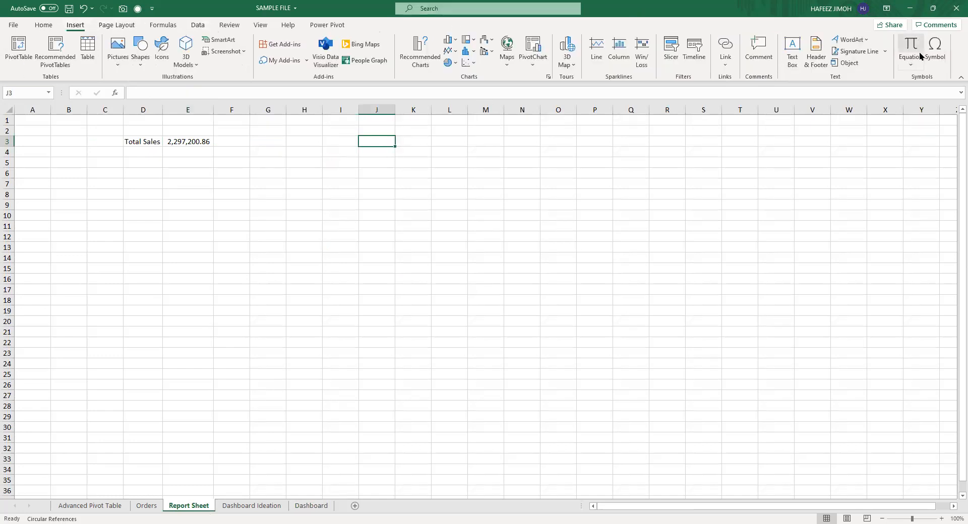
left_click(936, 65)
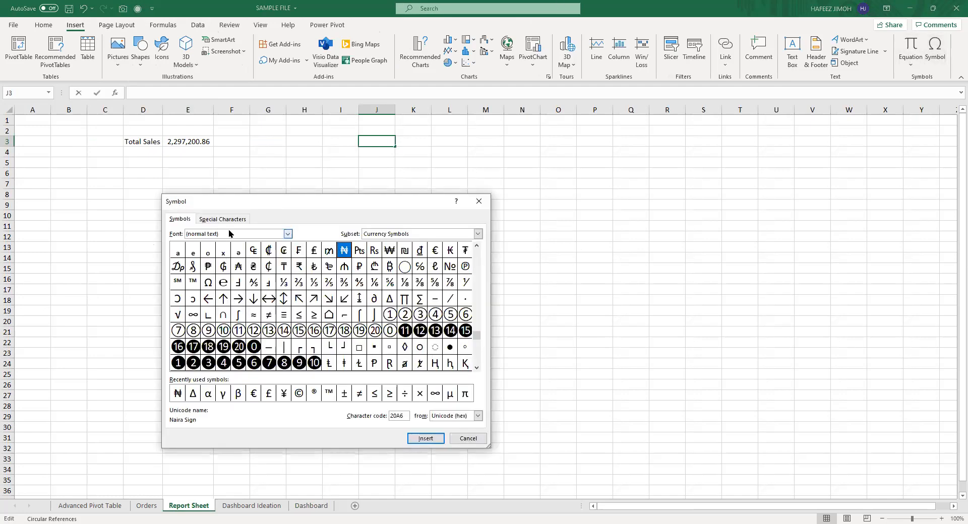
left_click(416, 237)
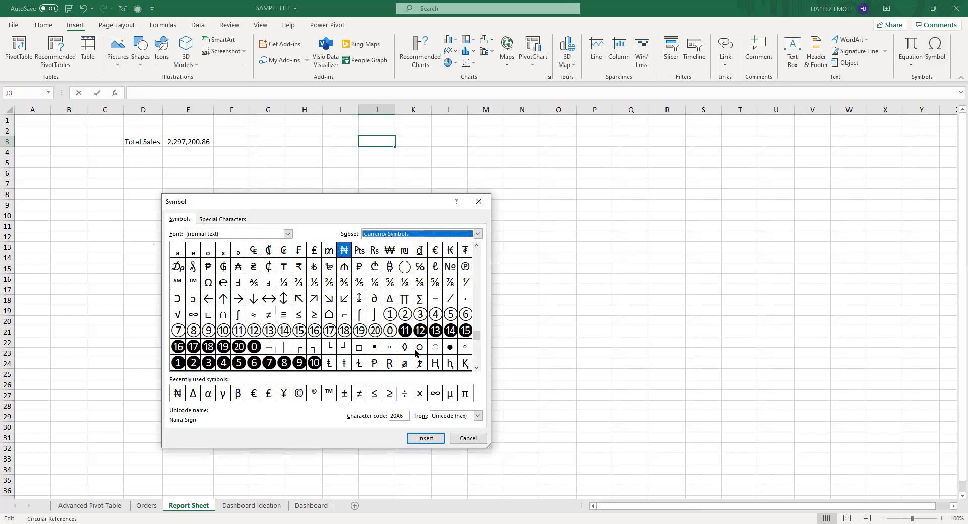
left_click(424, 440)
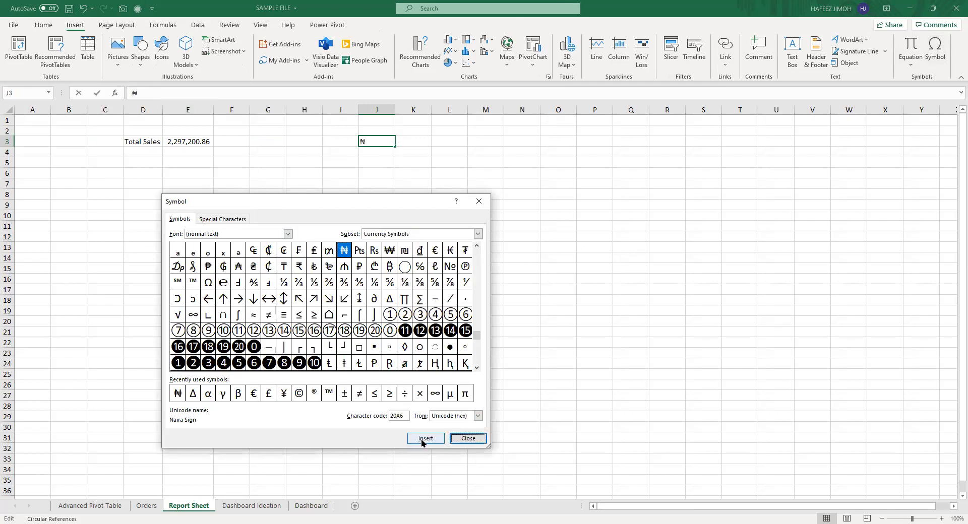
left_click(482, 205)
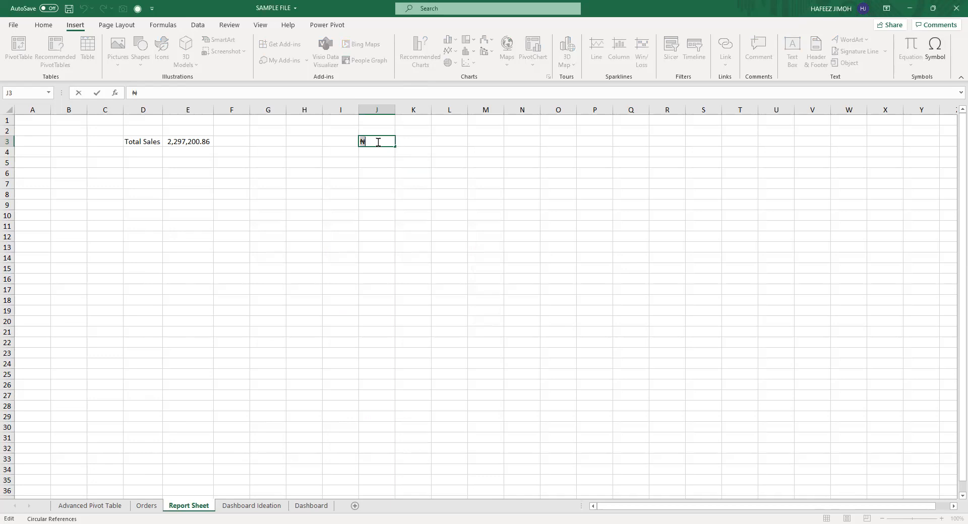
Add a text box about 1.35 cm wide and 1.09 cm high below the Sales card on the Dashboard sheet, containing ₦.
left_click(296, 506)
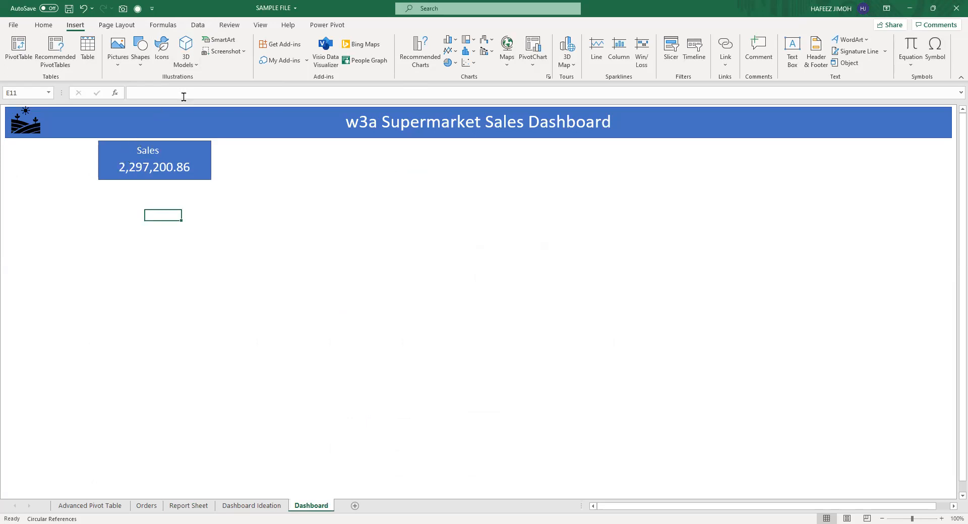
left_click(140, 71)
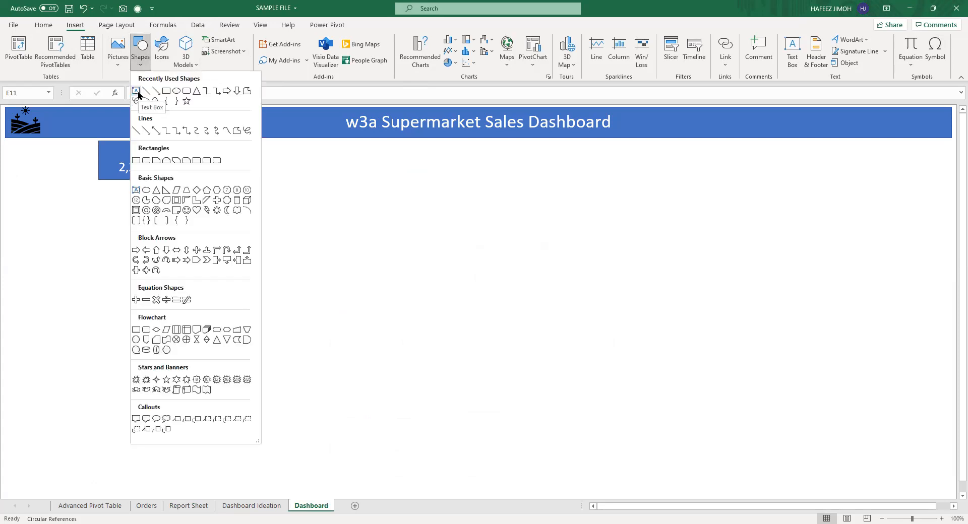
left_click(136, 91)
left_click_drag(185, 191, 211, 212)
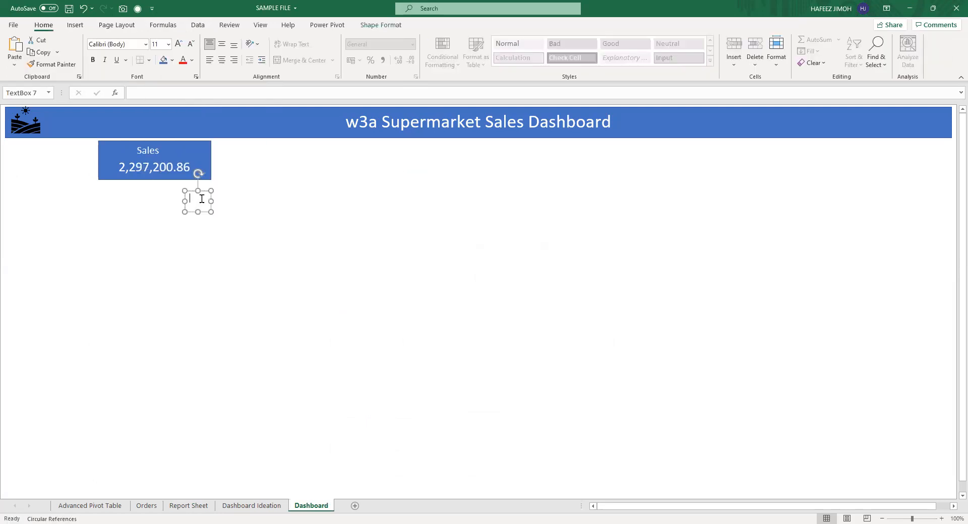
type("₦")
Enlarge the ₦ symbol in its text box to font size 24.
key("ctrl+a")
left_click(179, 44)
left_click(178, 44)
left_click(178, 44)
left_click(191, 44)
left_click(190, 44)
left_click(170, 169)
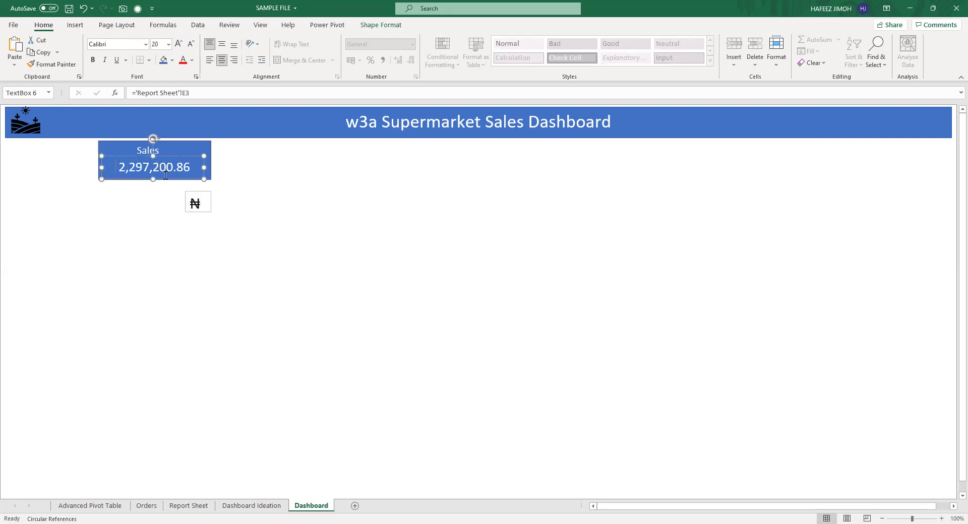
Move the ₦ text box slightly lower, clear of the Sales card.
left_click(195, 202)
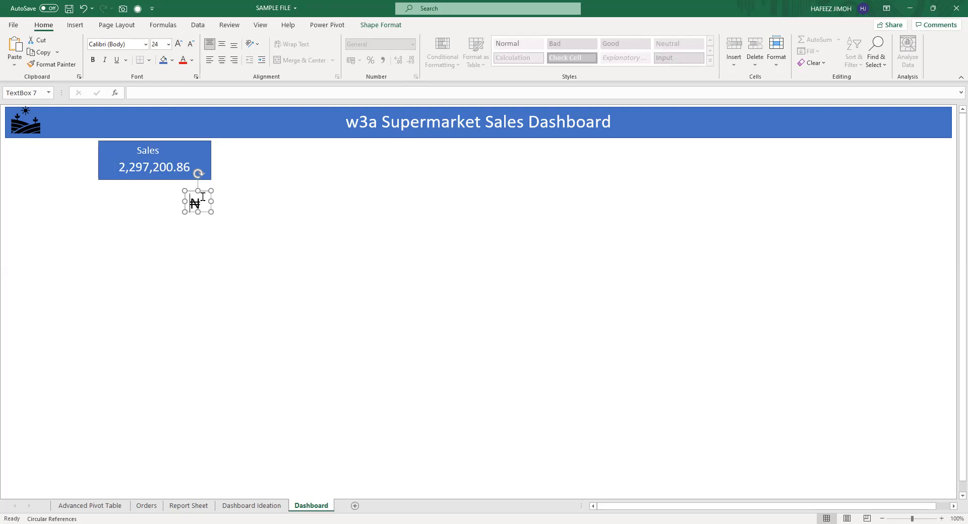
left_click(204, 212)
left_click_drag(201, 193, 183, 212)
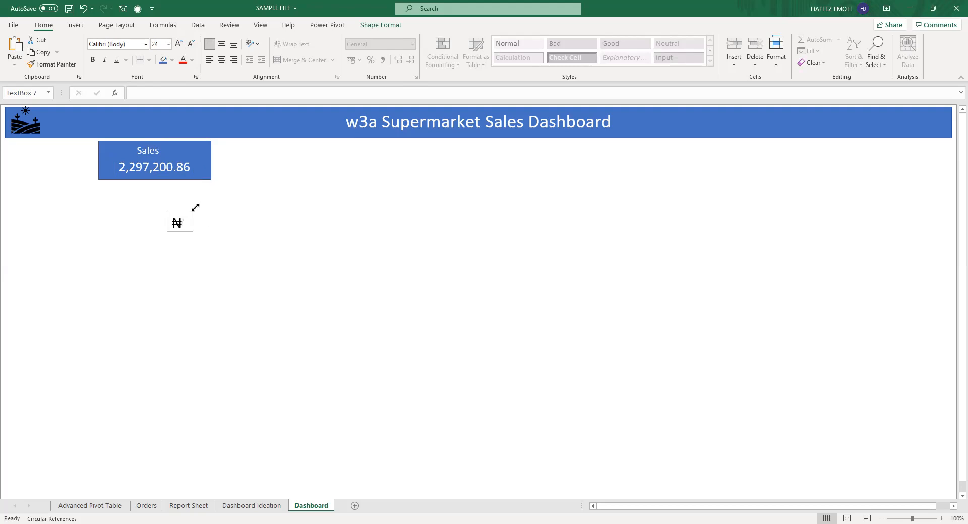
left_click(237, 195)
Reduce the font size of the ₦ symbol slightly to suit the total sales figure.
left_click(180, 222)
left_click(191, 47)
left_click(191, 46)
left_click(246, 238)
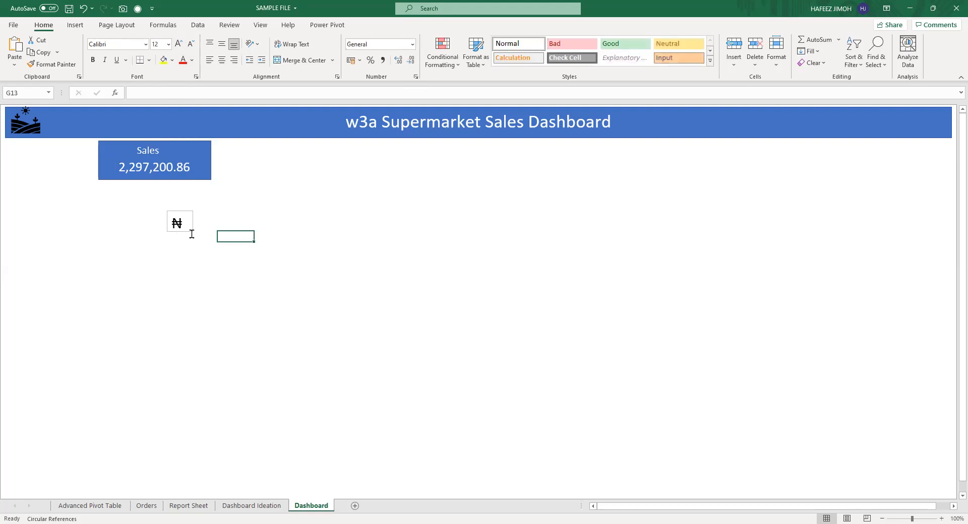
left_click(176, 231)
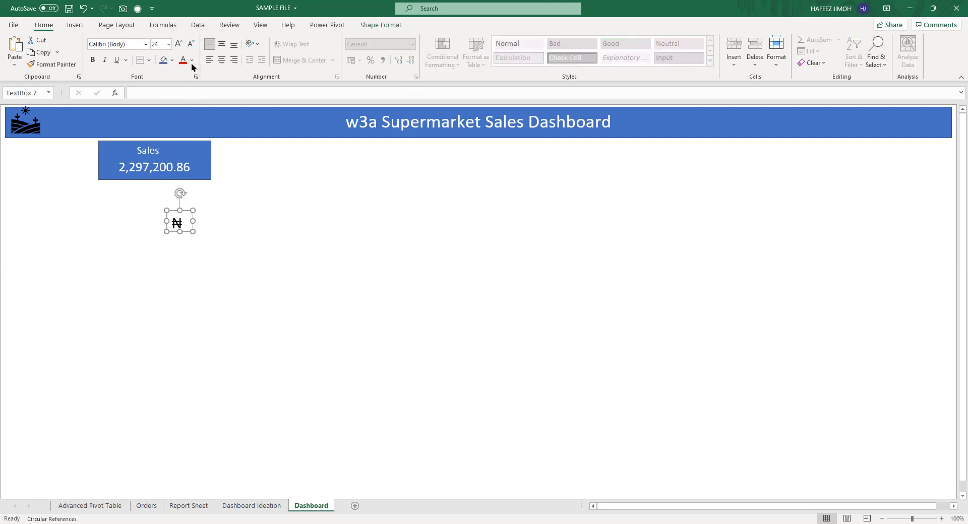
left_click(191, 44)
left_click(192, 45)
Give the ₦ text box a blue theme fill and white text, and narrow it to about 0.98 cm.
left_click(356, 25)
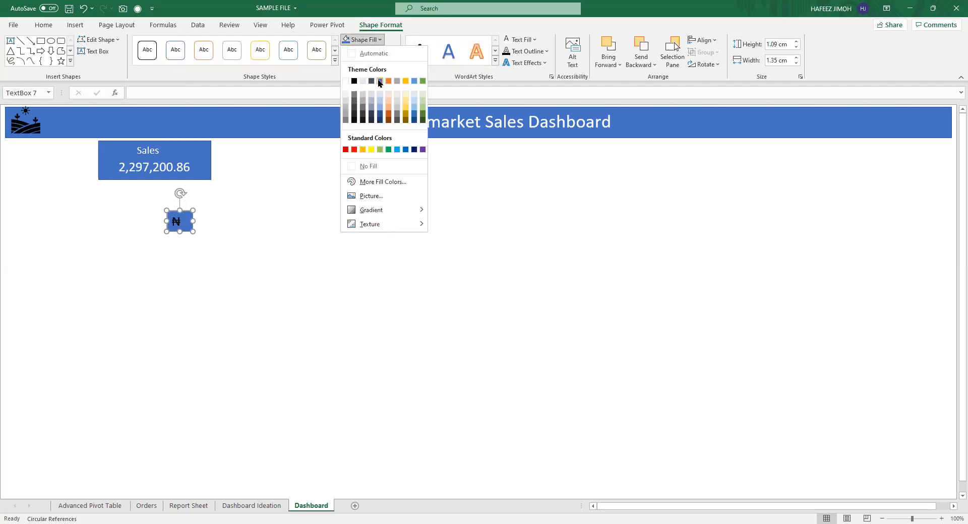
left_click(523, 40)
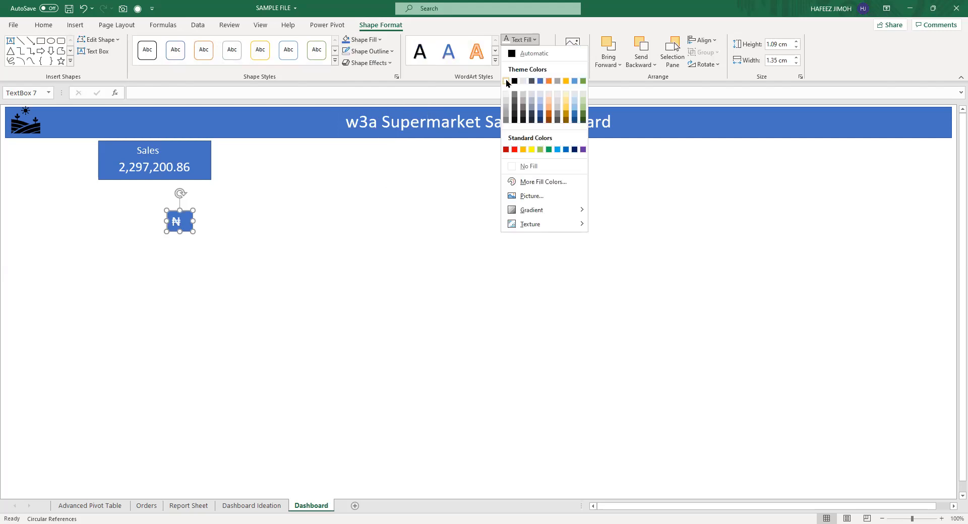
left_click(507, 80)
left_click_drag(193, 220, 187, 220)
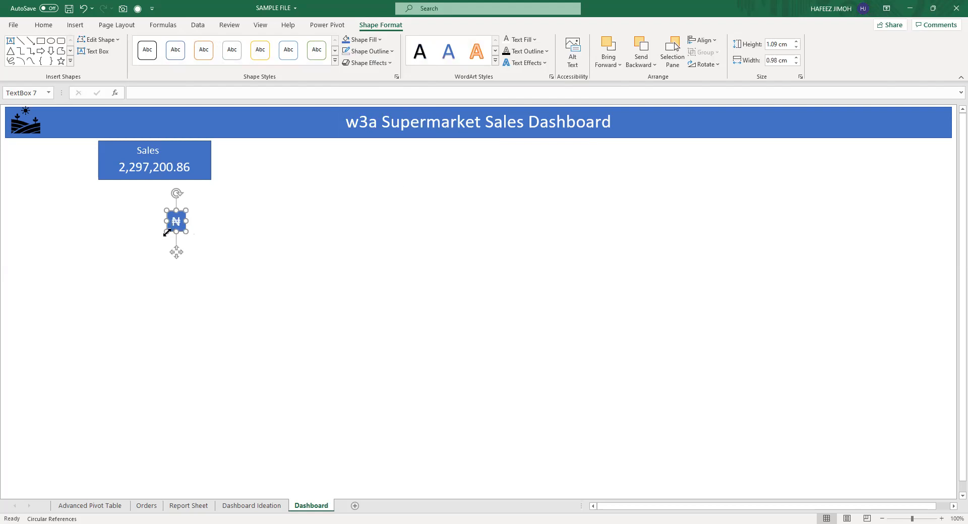
left_click(206, 204)
Place the ₦ text box inside the Sales card, directly before the total sales figure.
left_click(185, 218)
left_click_drag(181, 209, 111, 157)
left_click(162, 245)
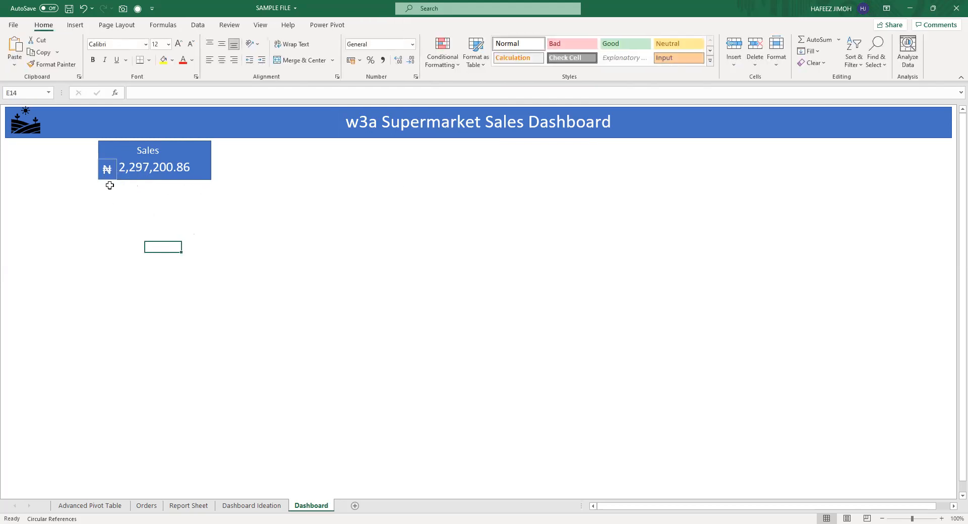
left_click_drag(110, 159, 104, 158)
left_click(152, 228)
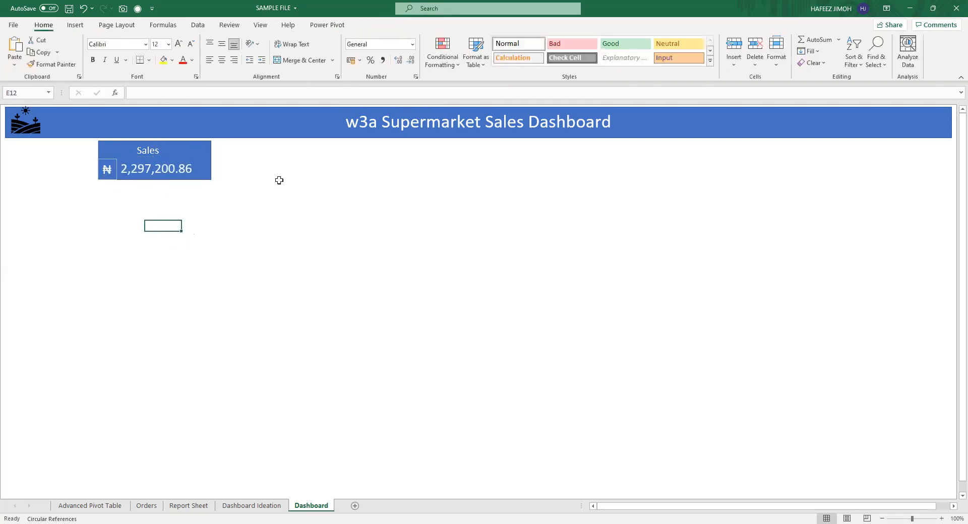
Nudge the Sales card's background rectangle slightly upward toward the title banner.
left_click(104, 158)
left_click(112, 155)
left_click_drag(111, 154, 112, 152)
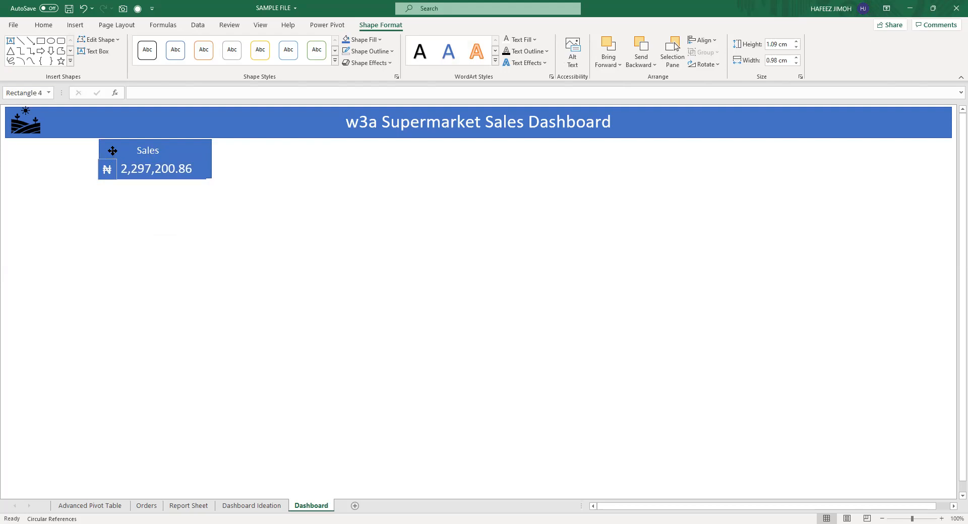
Realign the total sales figure and the ₦ symbol on one line within the moved Sales card.
left_click(144, 167)
left_click_drag(150, 166, 154, 163)
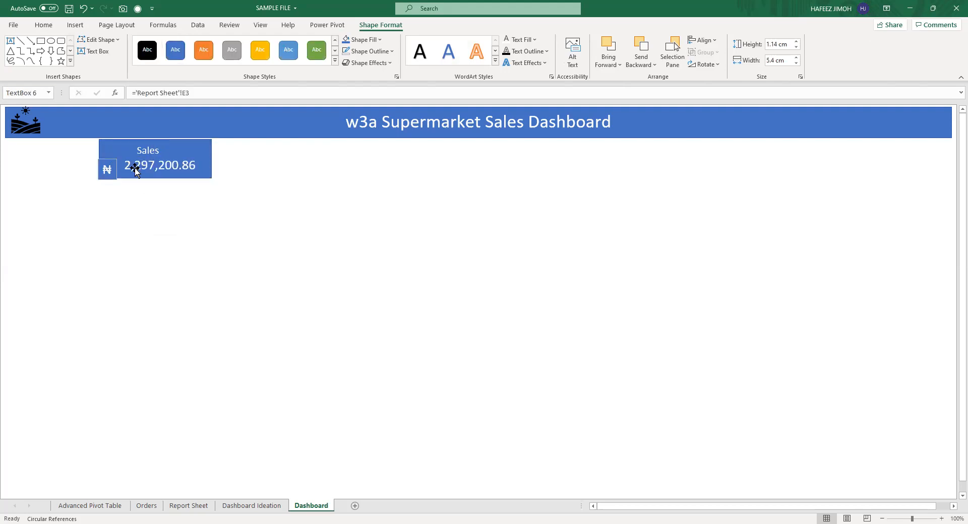
left_click(107, 168)
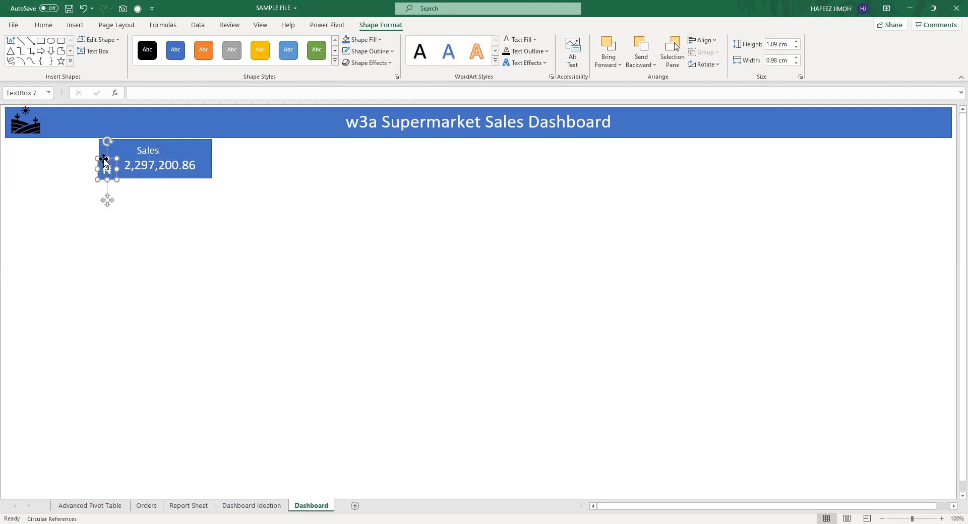
left_click_drag(104, 156, 107, 154)
left_click(268, 203)
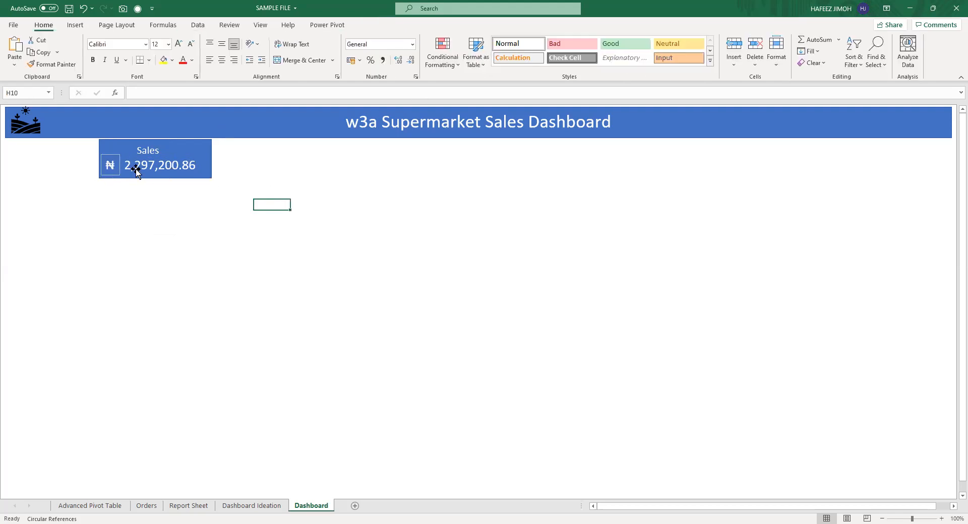
Remove the outline from the ₦ text box in the Sales card.
left_click(103, 155)
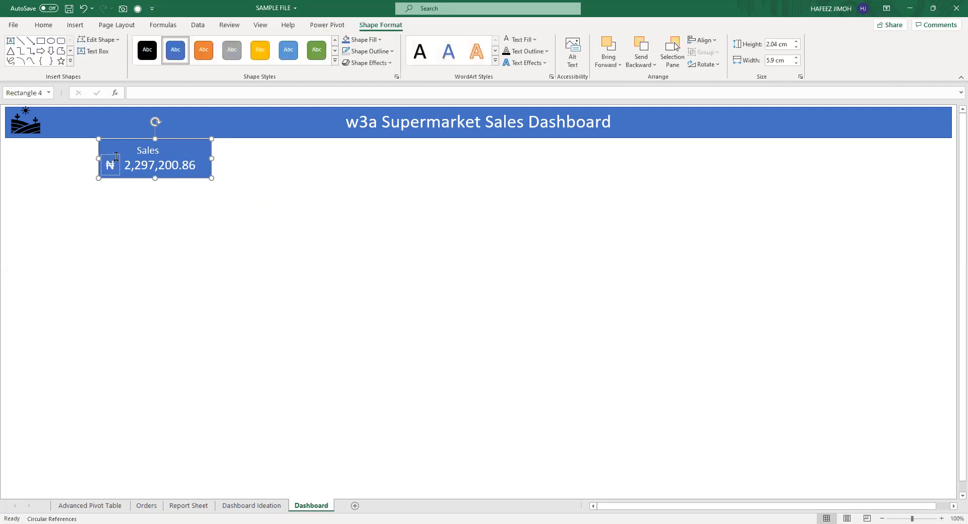
left_click(112, 160)
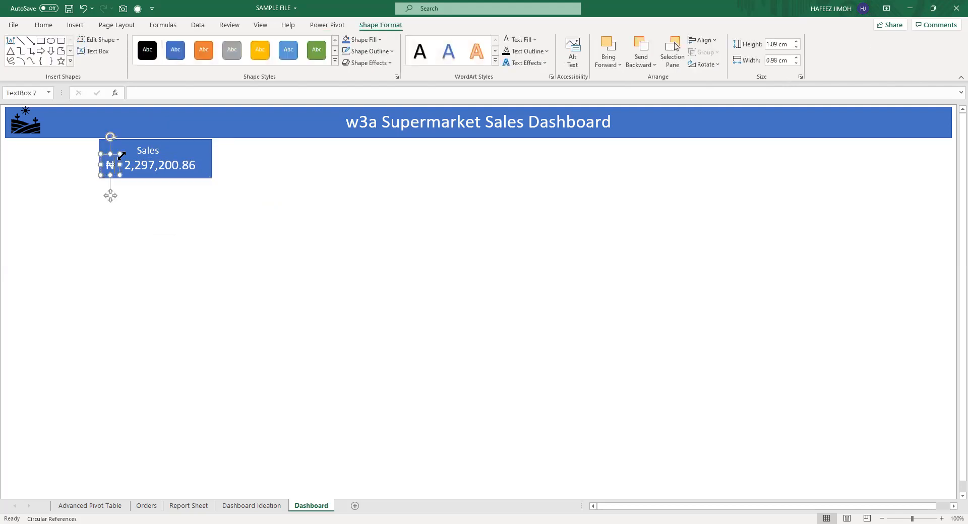
left_click(381, 51)
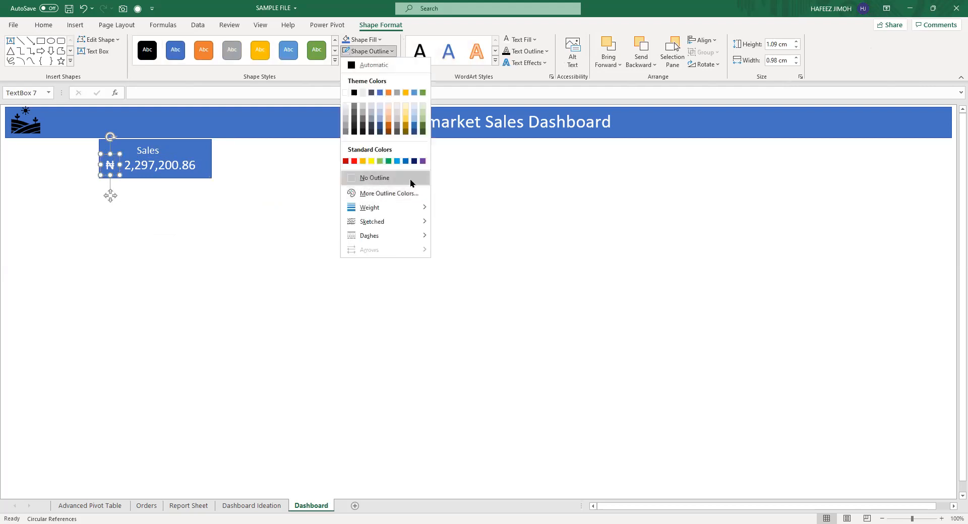
left_click(296, 215)
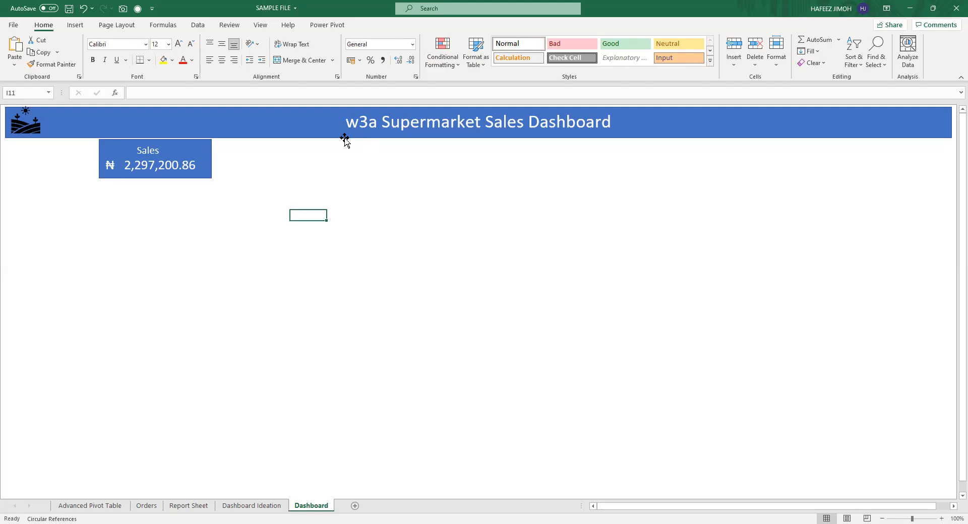
left_click(184, 147)
left_click(148, 148)
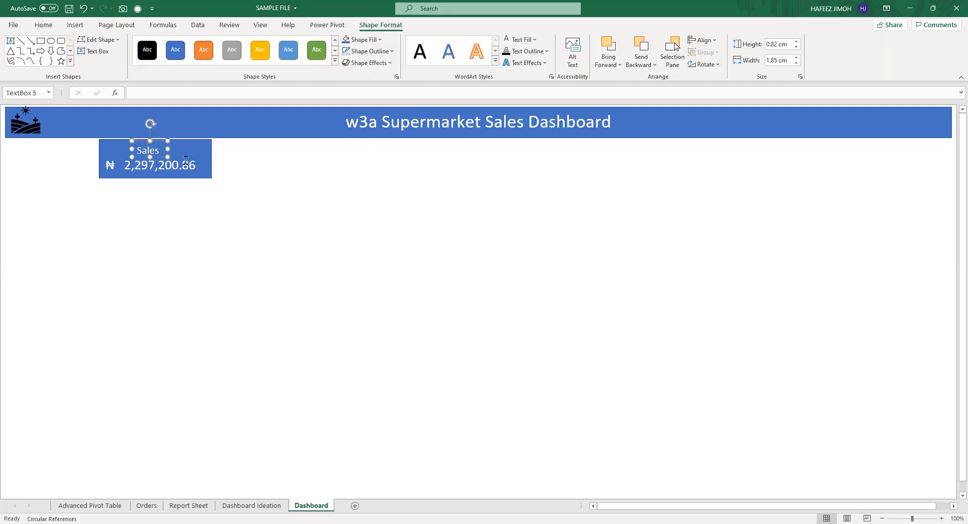
left_click(204, 152)
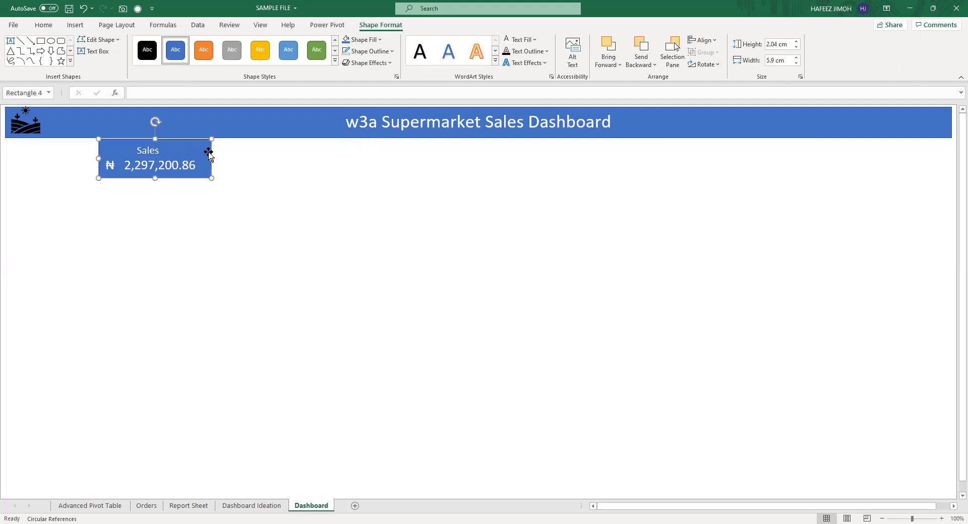
left_click(184, 169)
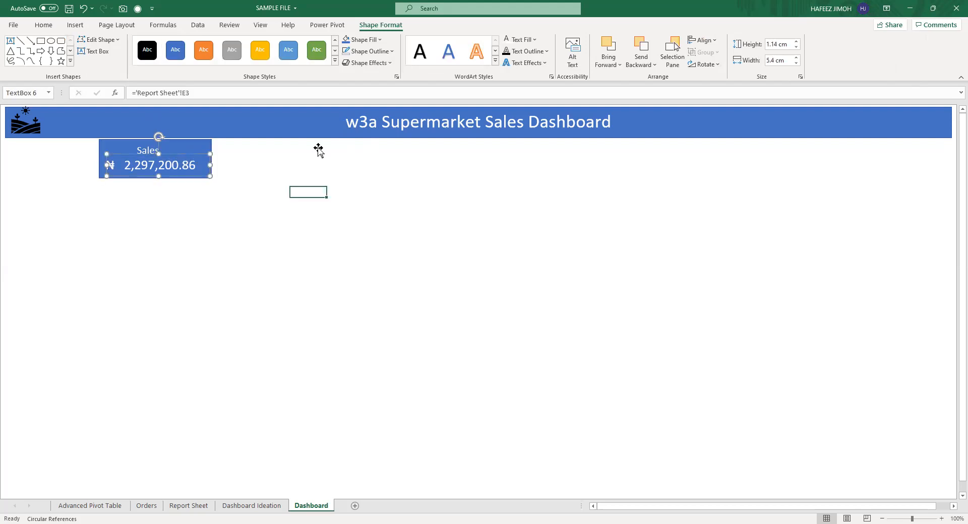
left_click(268, 192)
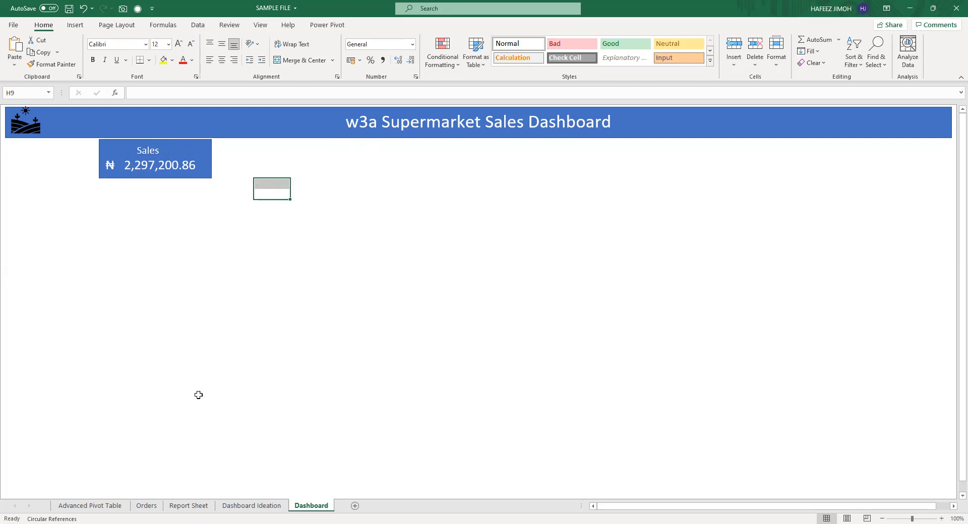
Review the planned Total Profit, Volume of Transaction, Total Discount and Total Customers cards on the Dashboard Ideation sheet, and open the Orders sheet.
left_click(251, 507)
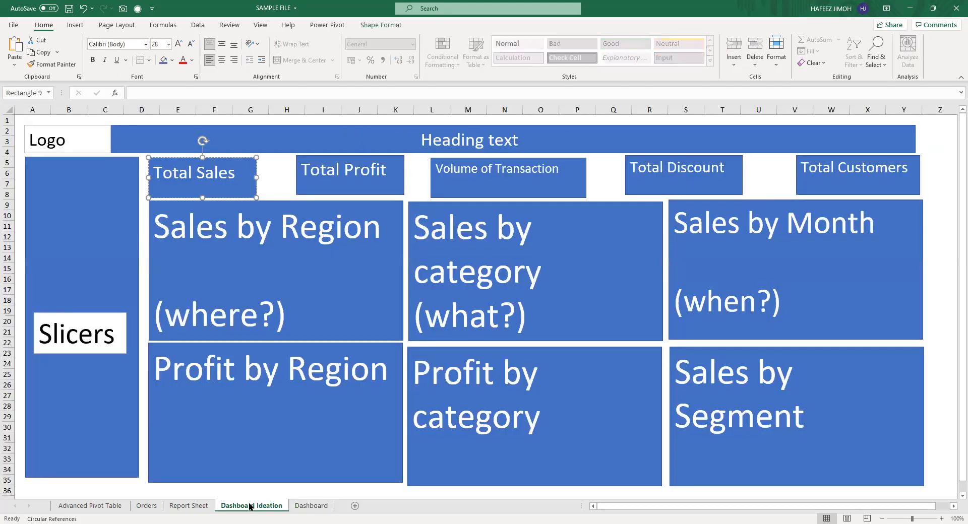
left_click(370, 188)
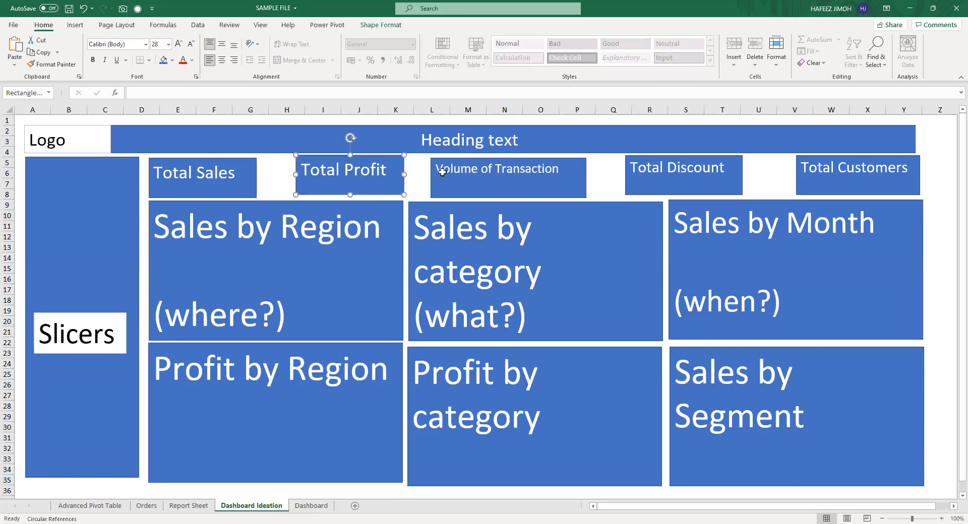
left_click(521, 176)
left_click(683, 178)
left_click(832, 179)
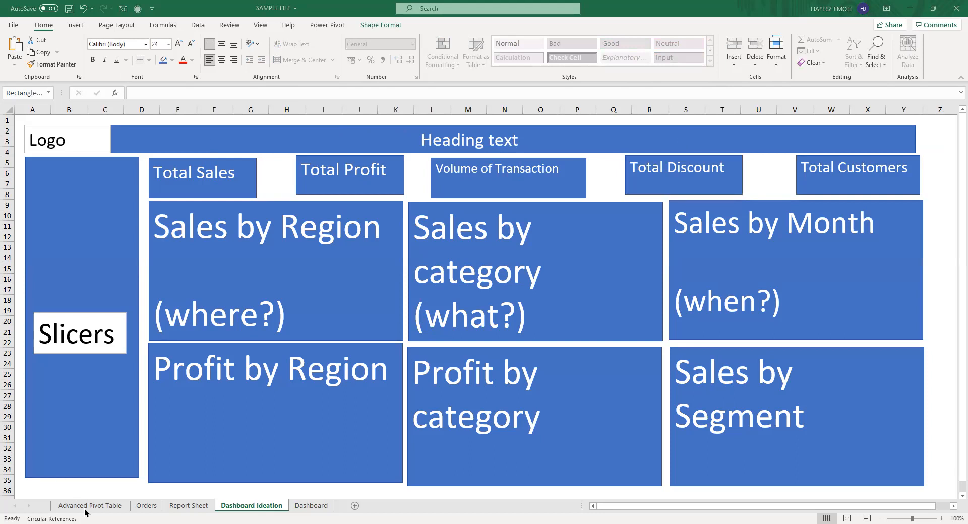
left_click(148, 507)
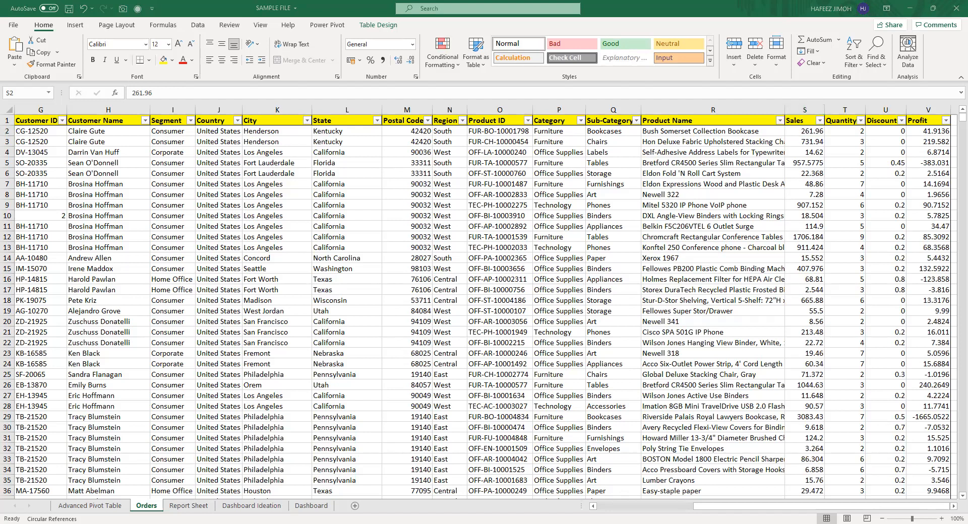
Review the KPI boxes planned on the Dashboard Ideation sheet, from Total Profit across to Total Customers.
left_click(292, 509)
left_click(260, 510)
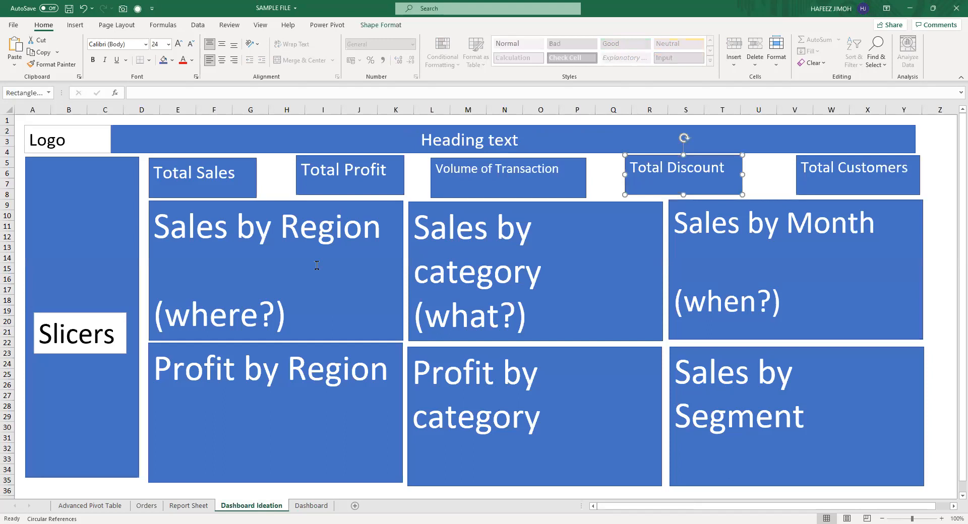
left_click(364, 175)
left_click(472, 179)
left_click(719, 179)
left_click(807, 164)
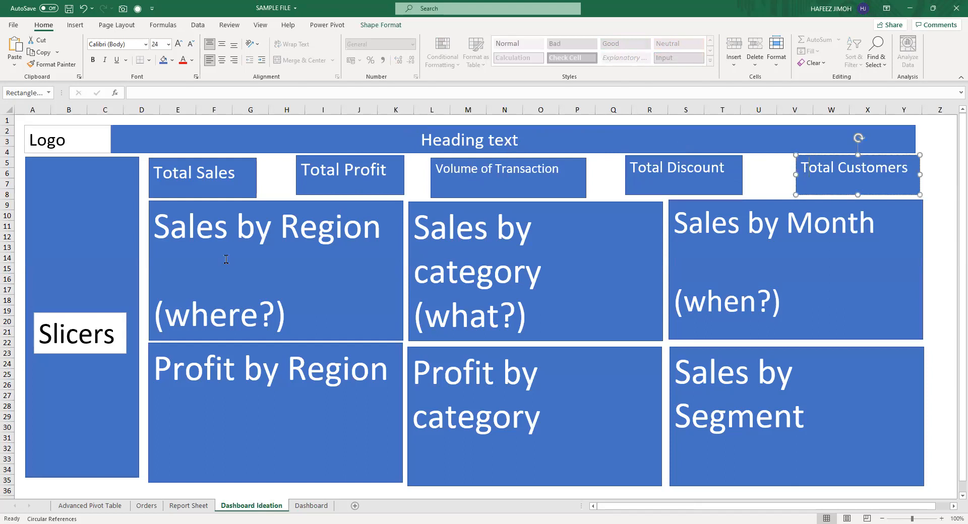
Widen the Customer Name column on the Orders sheet.
left_click(147, 506)
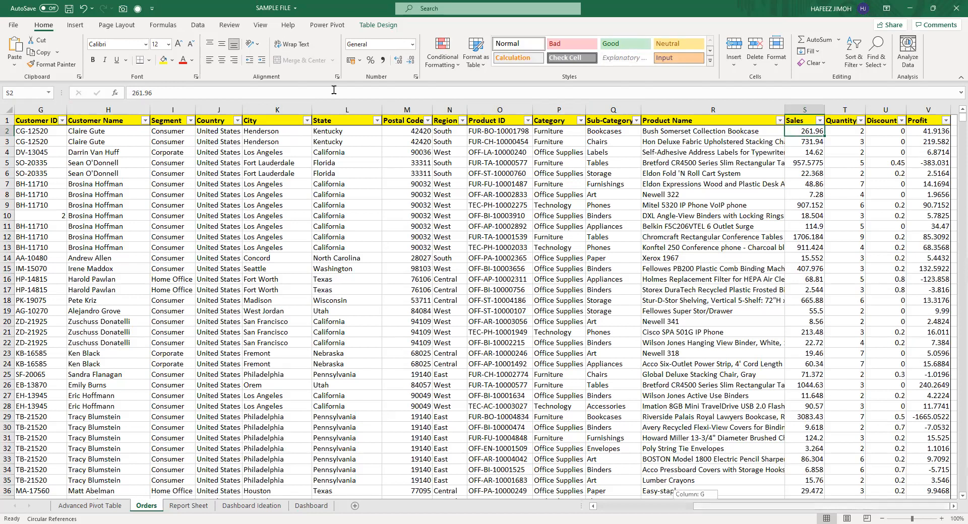
scroll(725, 455, "left", 2)
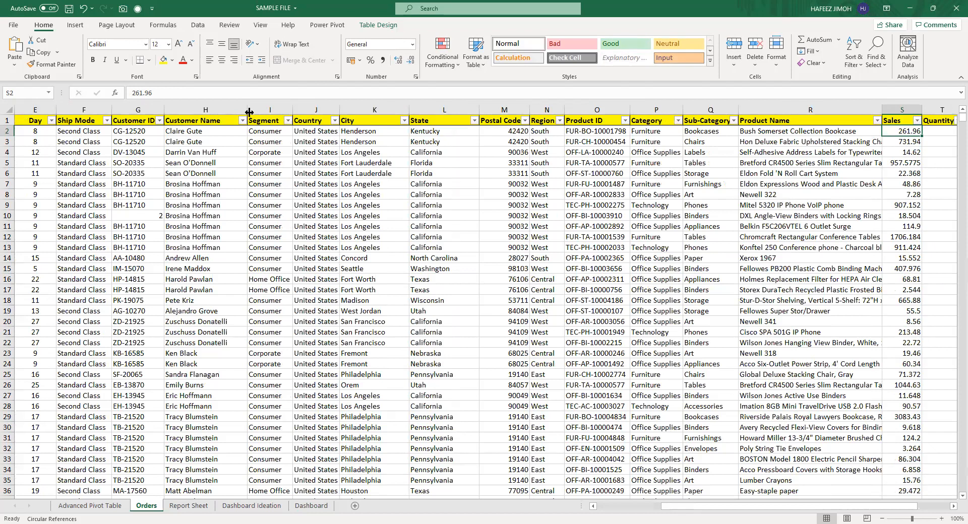
left_click_drag(249, 112, 278, 112)
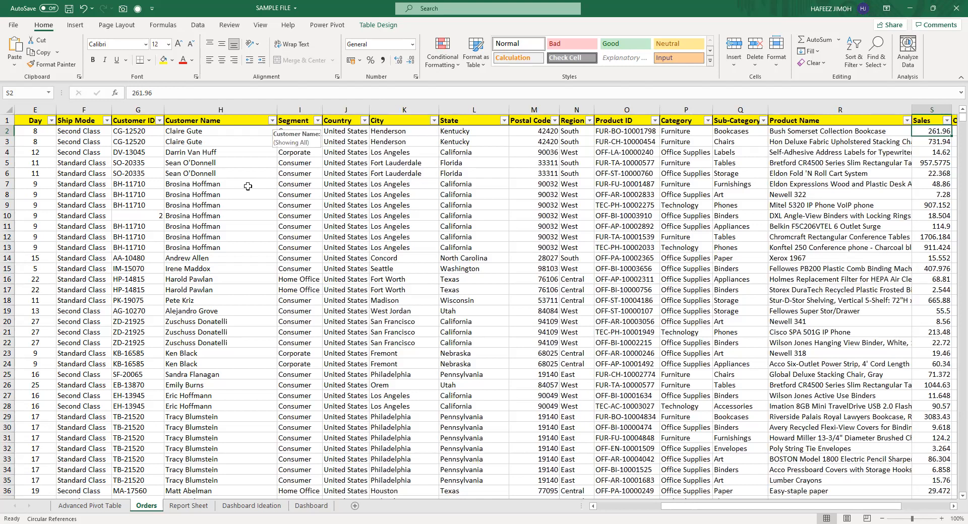
Examine the Customer Name column of the Orders sheet for repeated entries.
left_click_drag(230, 244, 235, 182)
left_click_drag(257, 141, 260, 174)
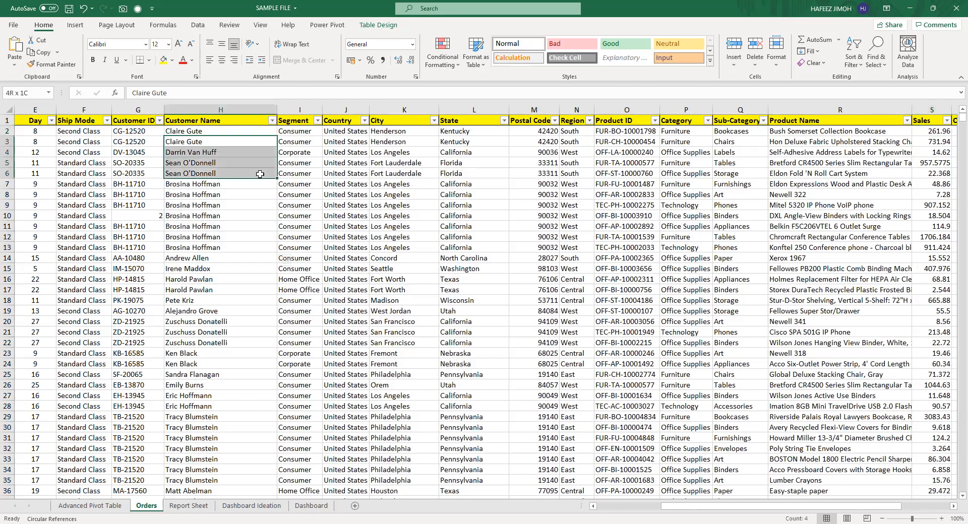
scroll(253, 195, "down", 6)
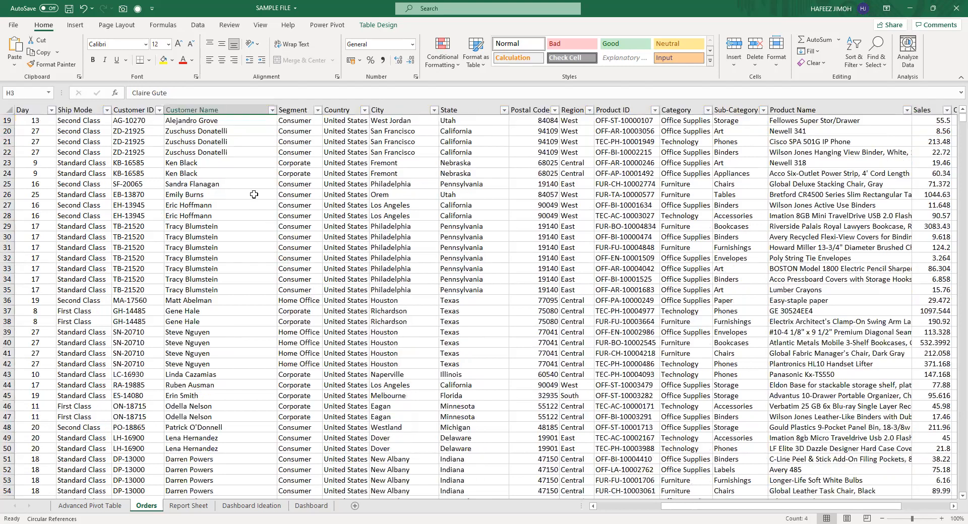
scroll(254, 195, "up", 6)
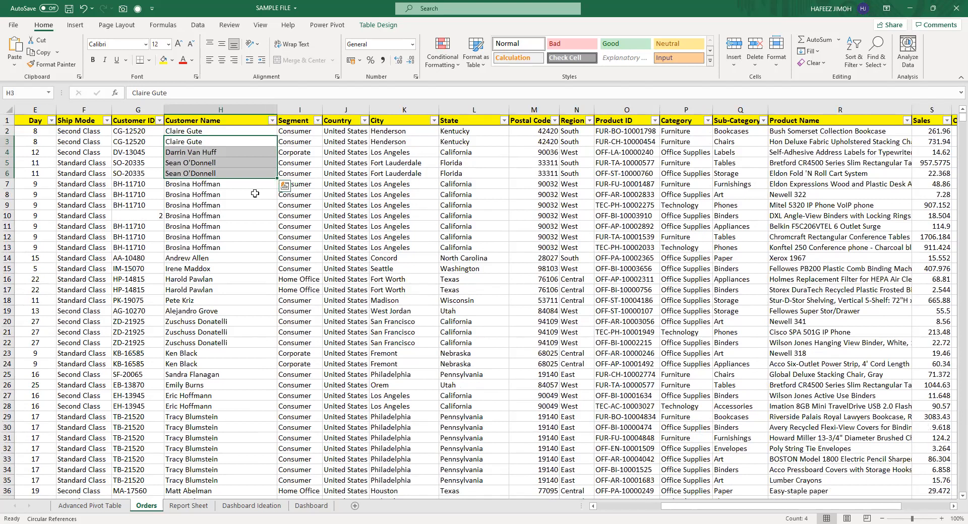
left_click(260, 121)
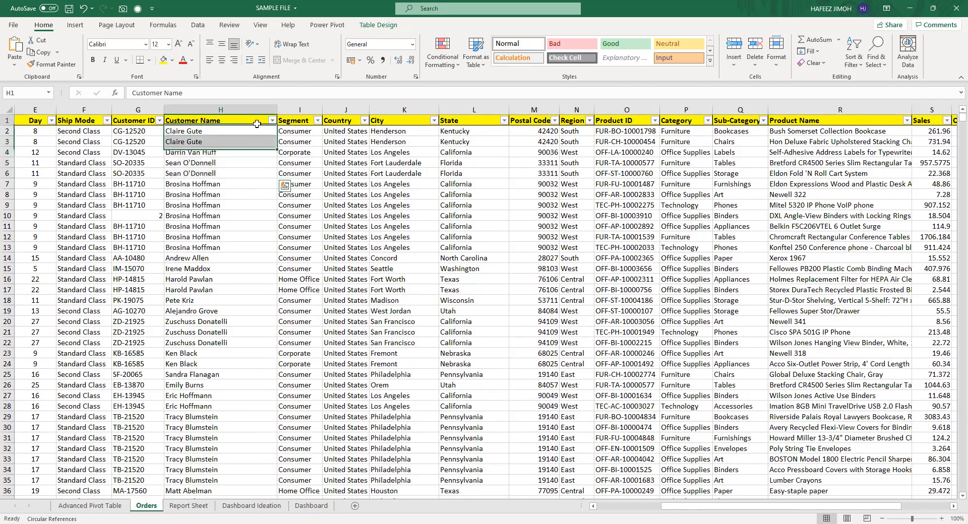
left_click(252, 110)
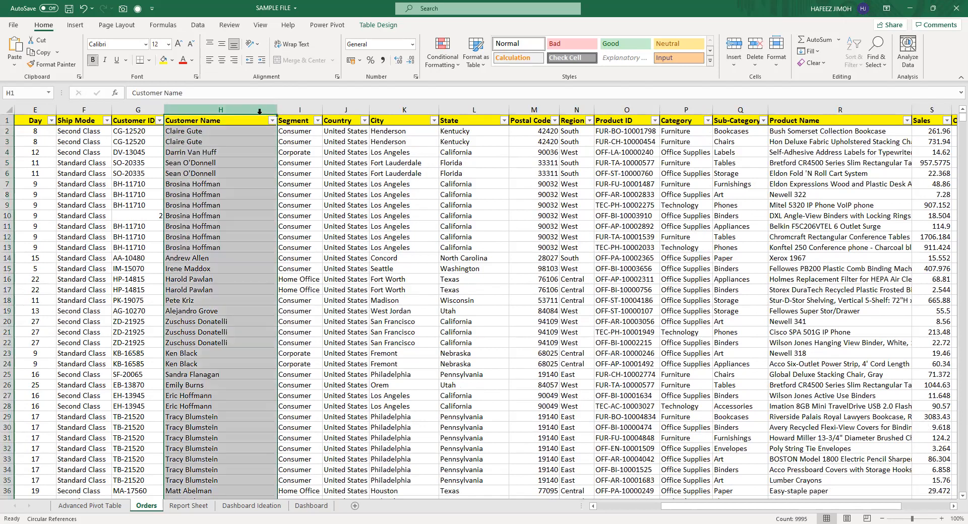
scroll(248, 140, "down", 11)
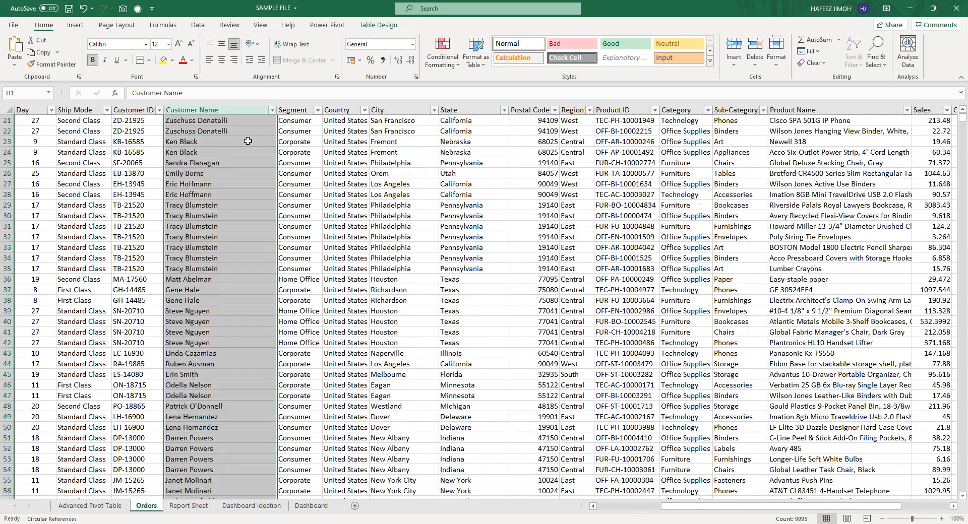
scroll(248, 142, "down", 18)
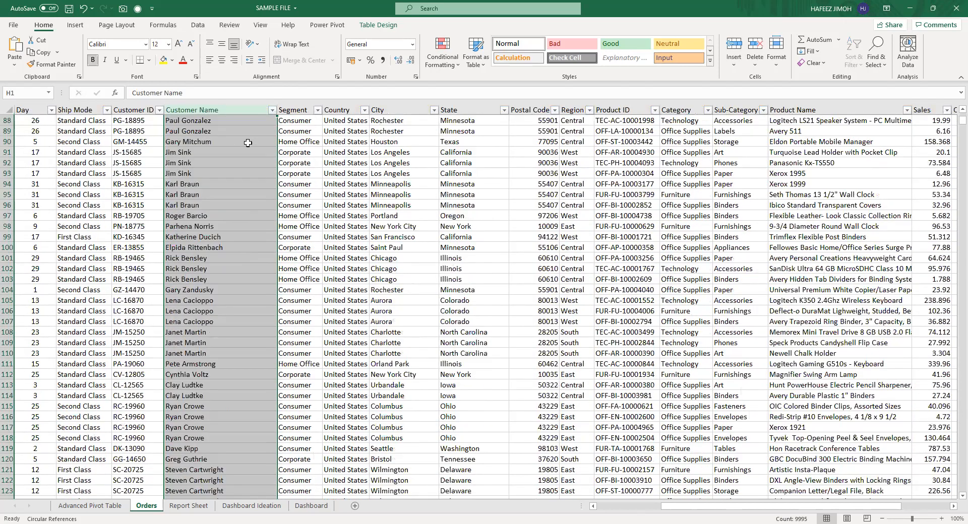
scroll(252, 146, "up", 12)
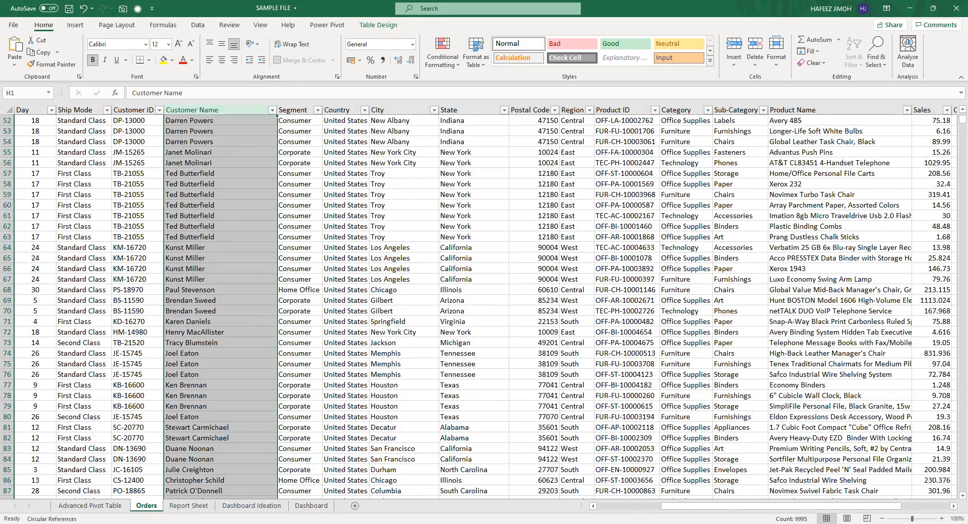
left_click(486, 396)
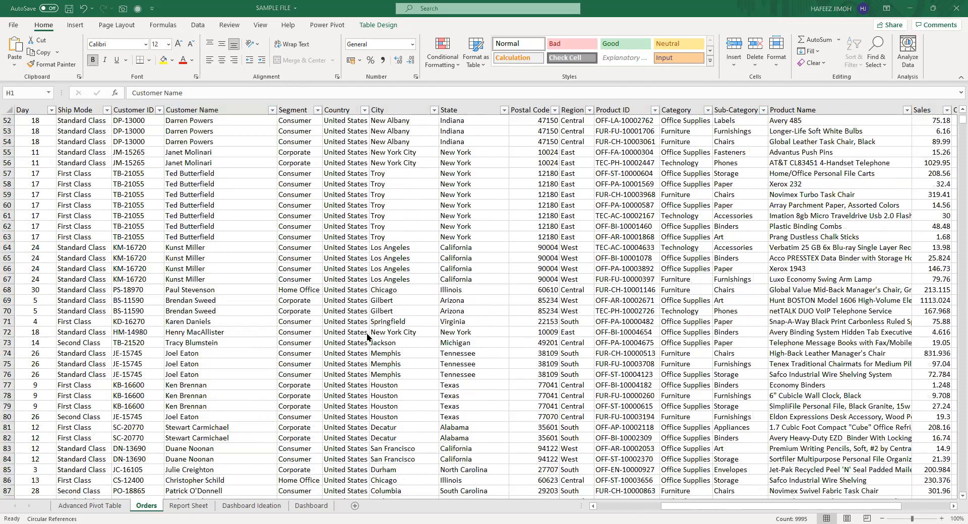
Enter the label "# of customers" in cell D4 of the Report Sheet, below Total Sales.
left_click(189, 506)
left_click(158, 162)
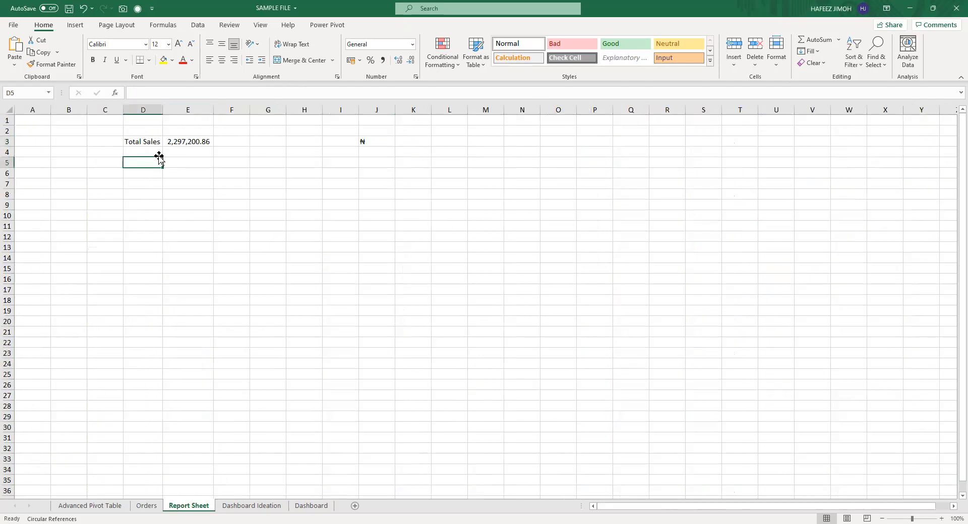
left_click(158, 149)
type("Total Custome")
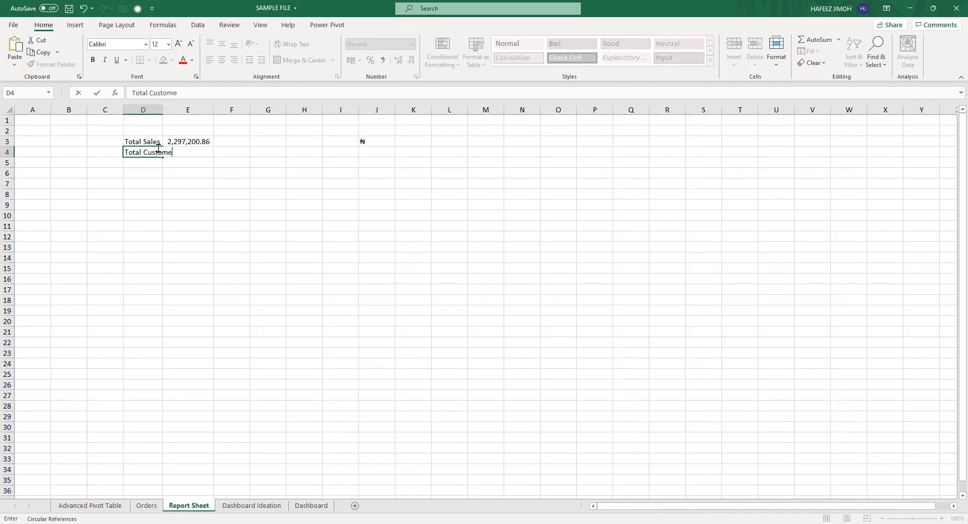
key("BackSpace")
key("BackSpace")
key("BackSpace")
key("BackSpace")
key("BackSpace")
key("BackSpace")
key("BackSpace")
key("BackSpace")
key("BackSpace")
key("BackSpace")
key("BackSpace")
key("BackSpace")
type("# of customers")
key("Return")
key("Right")
key("Up")
type("=")
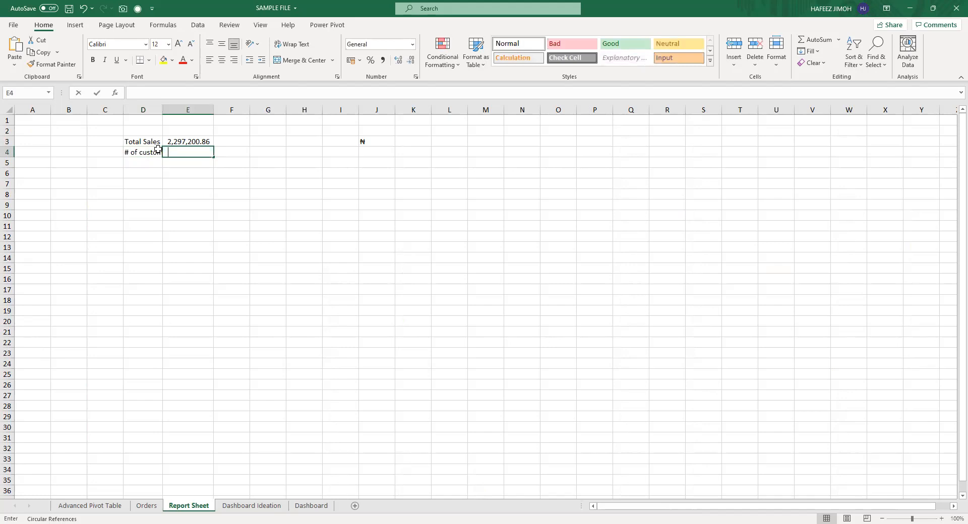
type("count")
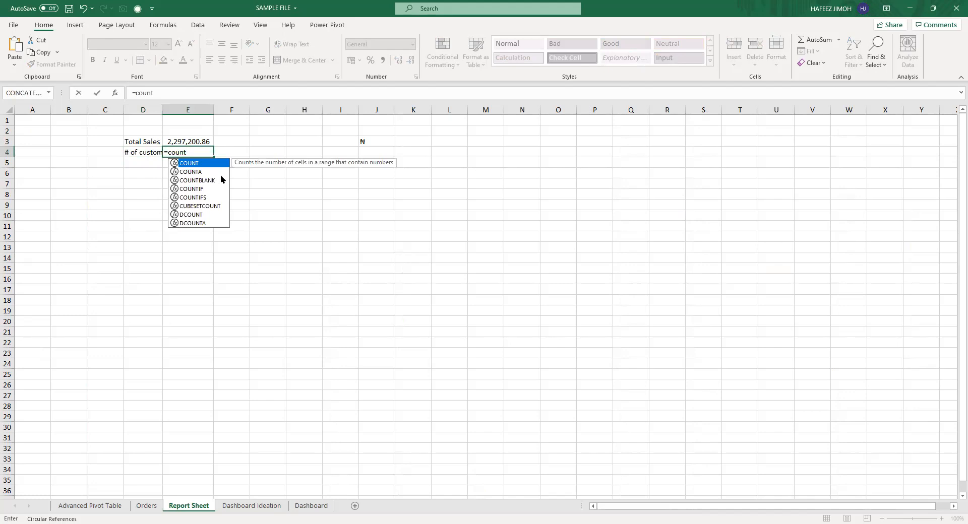
left_click(229, 204)
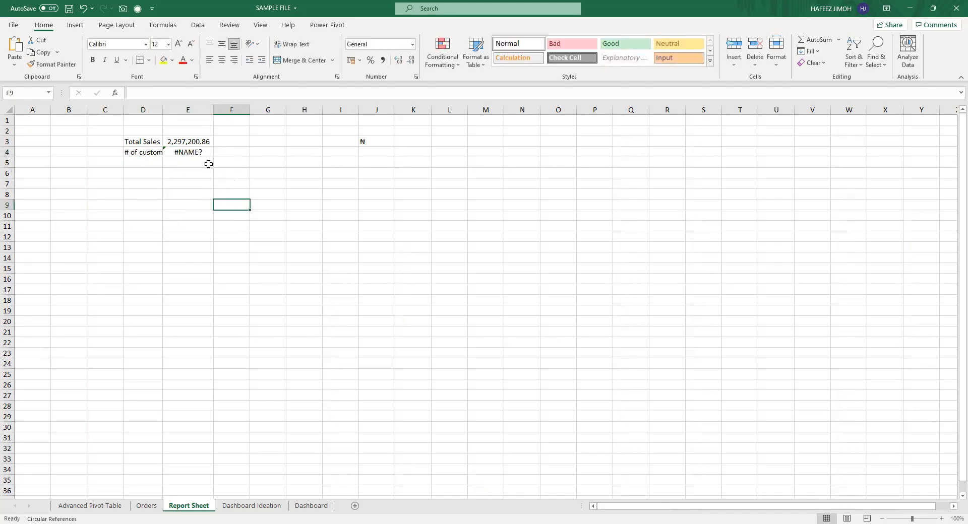
left_click(202, 156)
key("Delete")
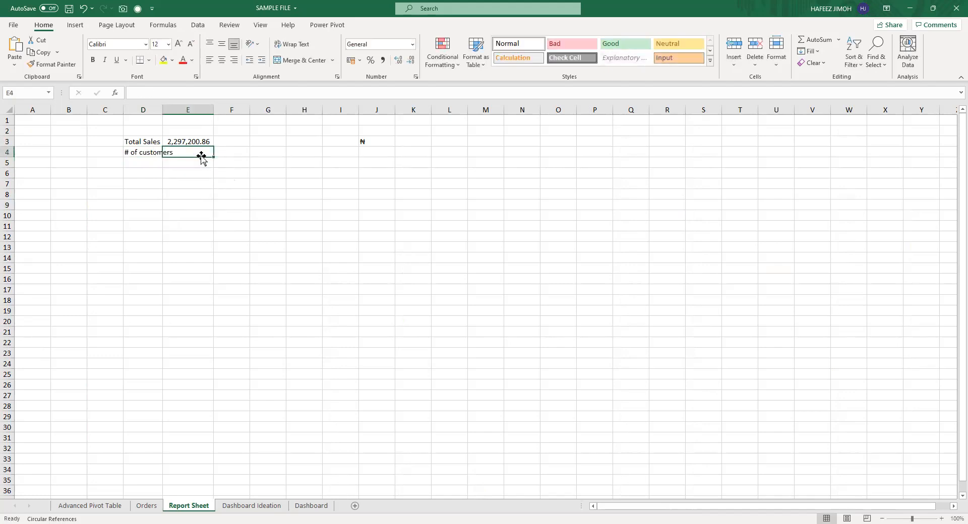
Fit column D's width to its labels and begin a formula in cell E4.
double_click(164, 110)
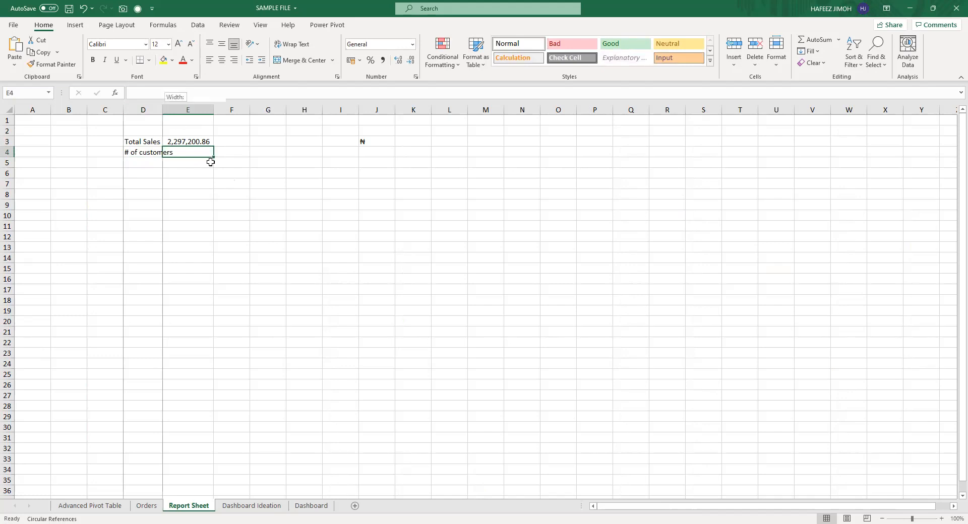
scroll(210, 160, "up", 9)
scroll(395, 224, "up", 3)
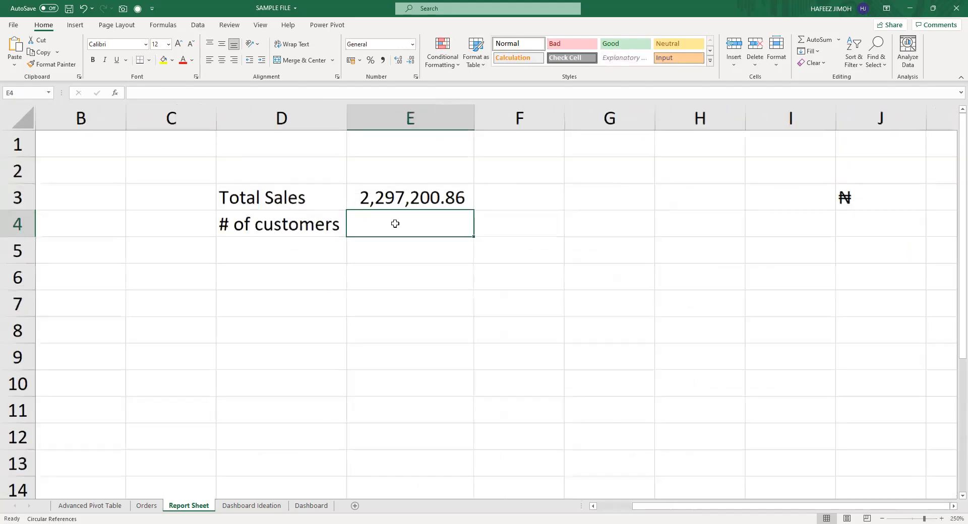
type("=")
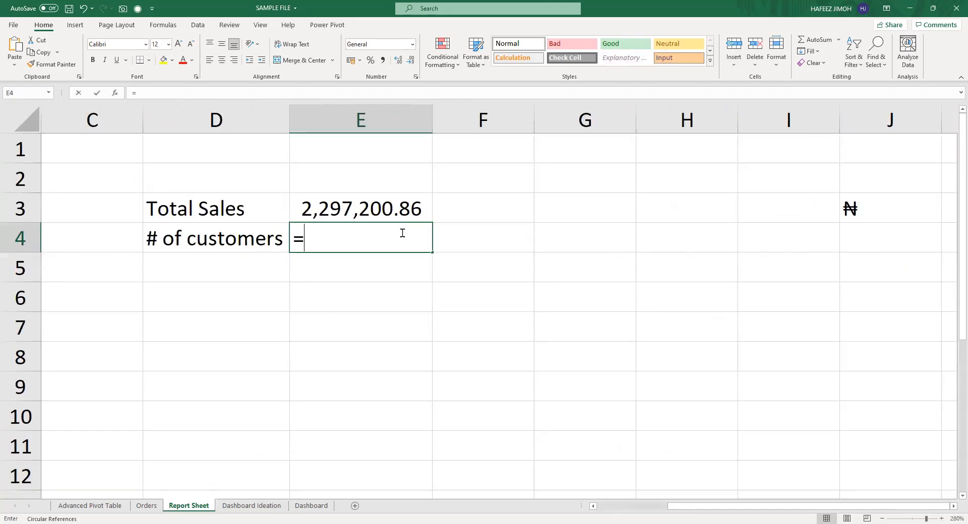
type("co")
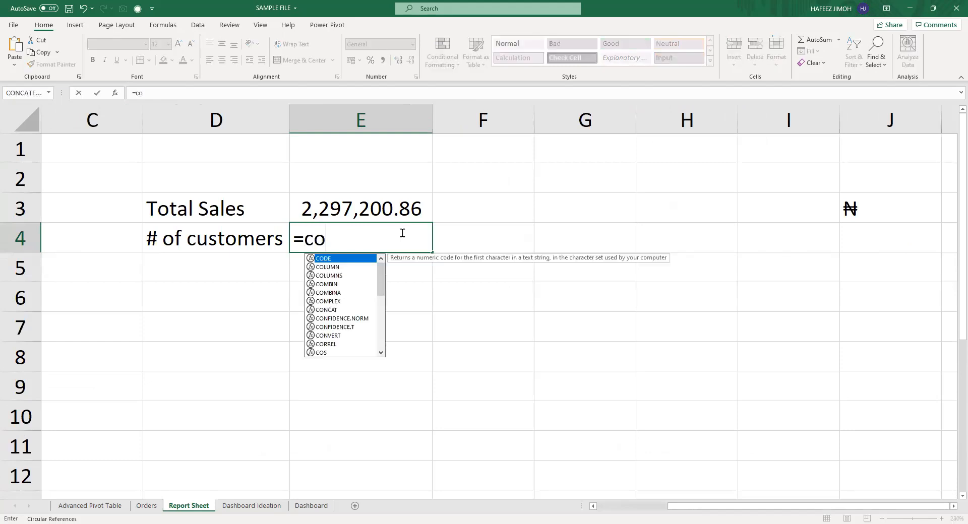
type("unt")
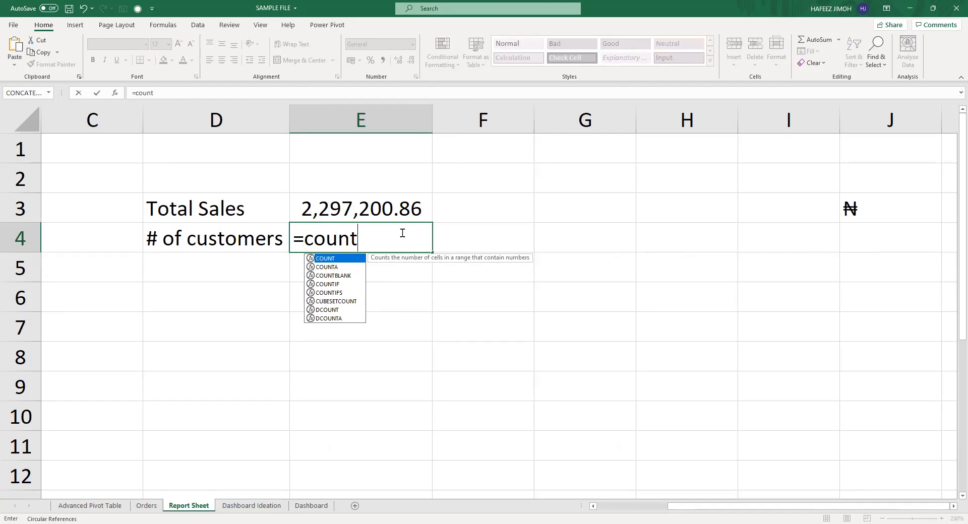
key("Down")
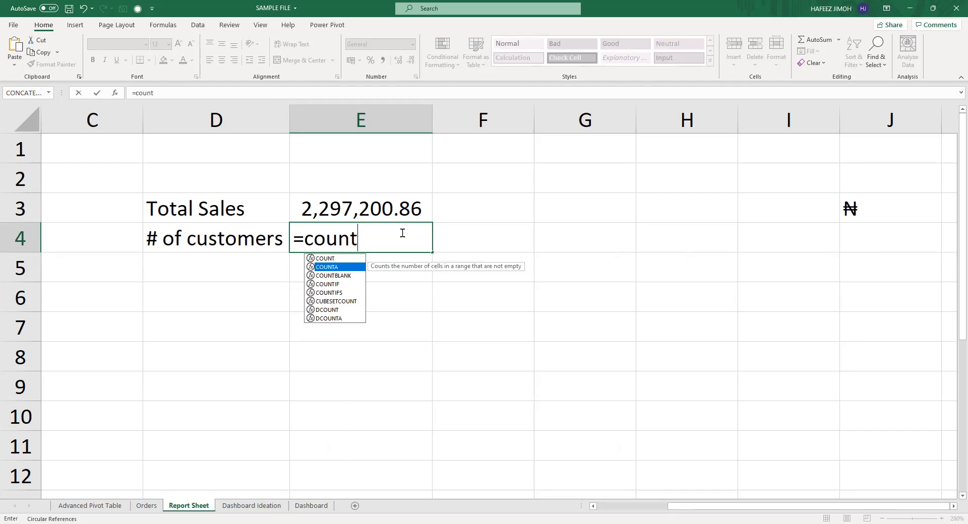
key("Down")
key("Down")
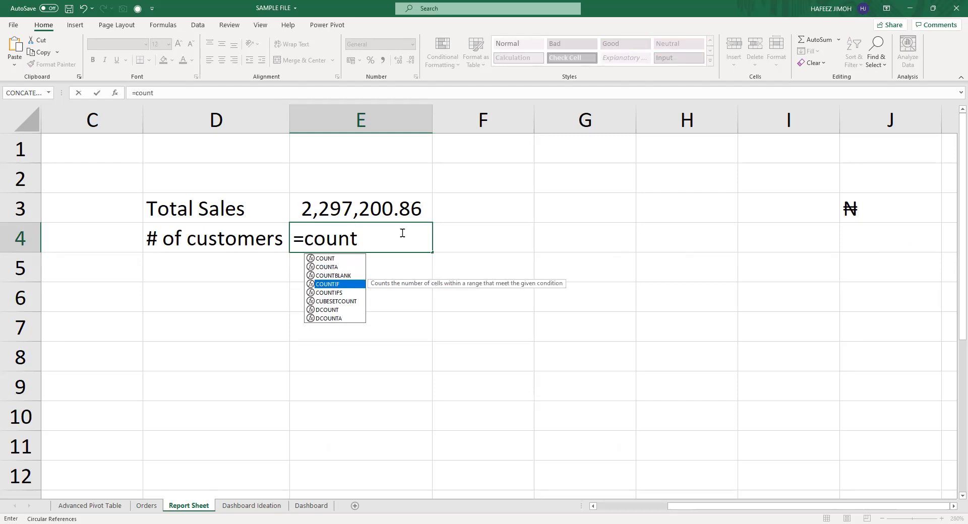
key("Down")
key("Down")
key("Down")
key("Down")
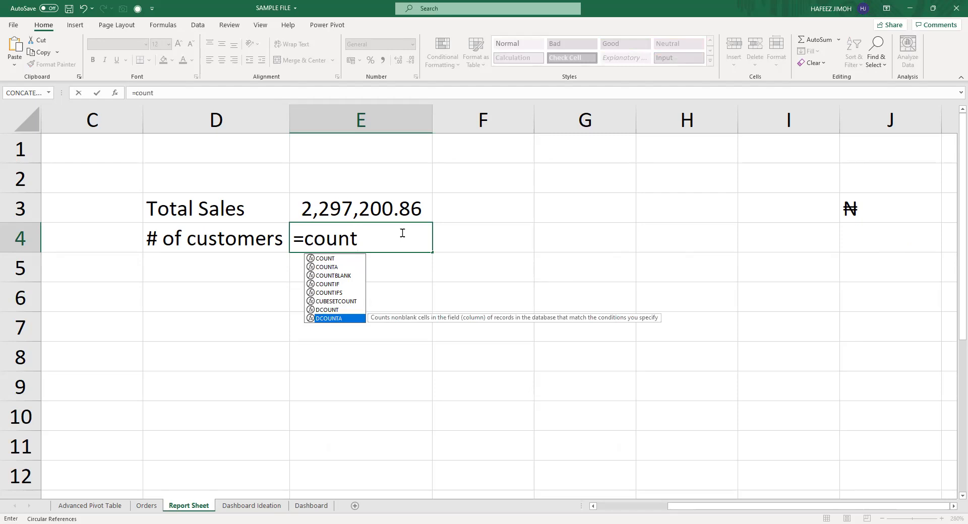
key("BackSpace")
key("BackSpace")
key("BackSpace")
key("BackSpace")
key("BackSpace")
type("dist")
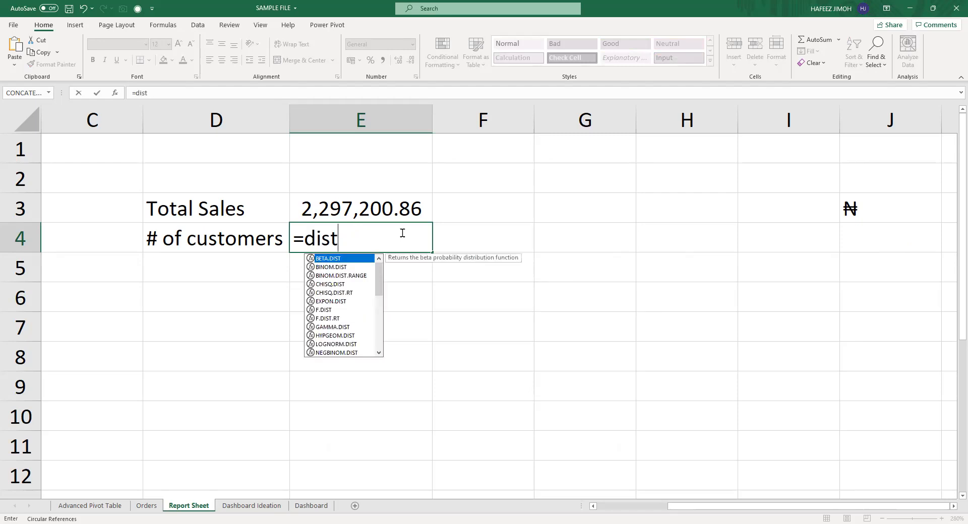
type("i")
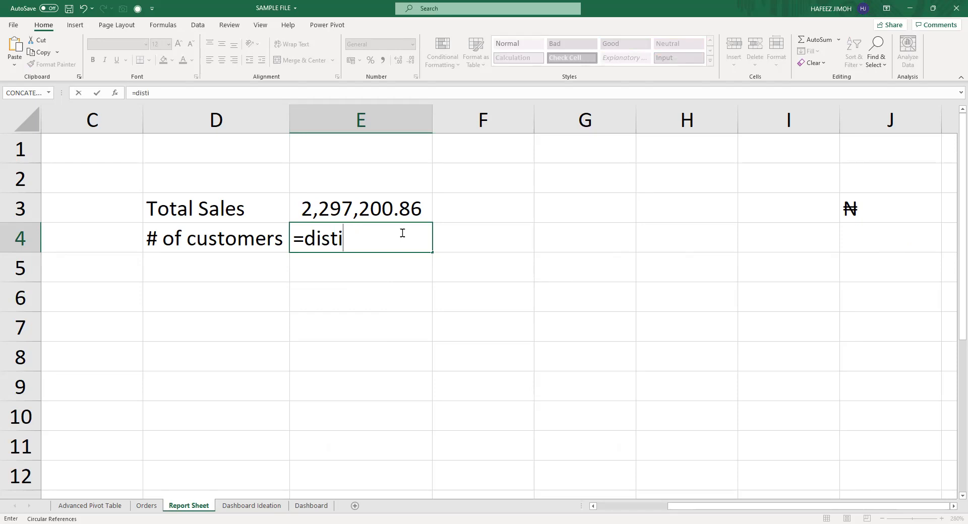
key("BackSpace")
key("BackSpace")
key("BackSpace")
key("BackSpace")
key("BackSpace")
Try the formula =UNIQUE('Report Sheet'!I2:I9995) in cell E4 for the number of customers.
type("u")
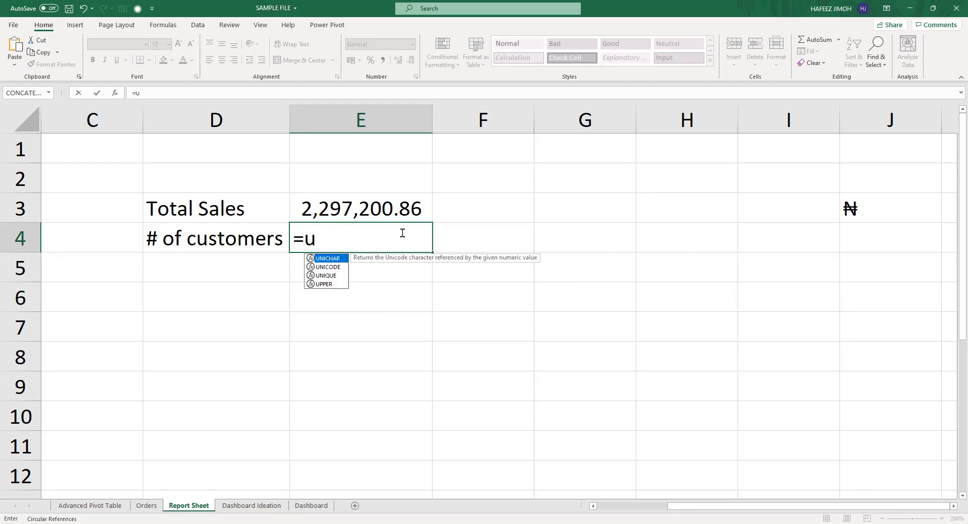
key("Down")
key("Down")
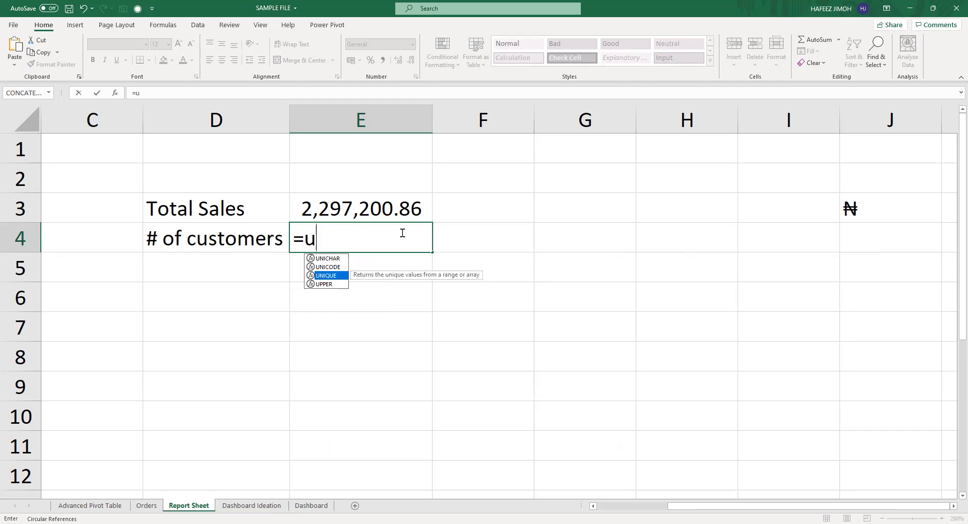
key("Tab")
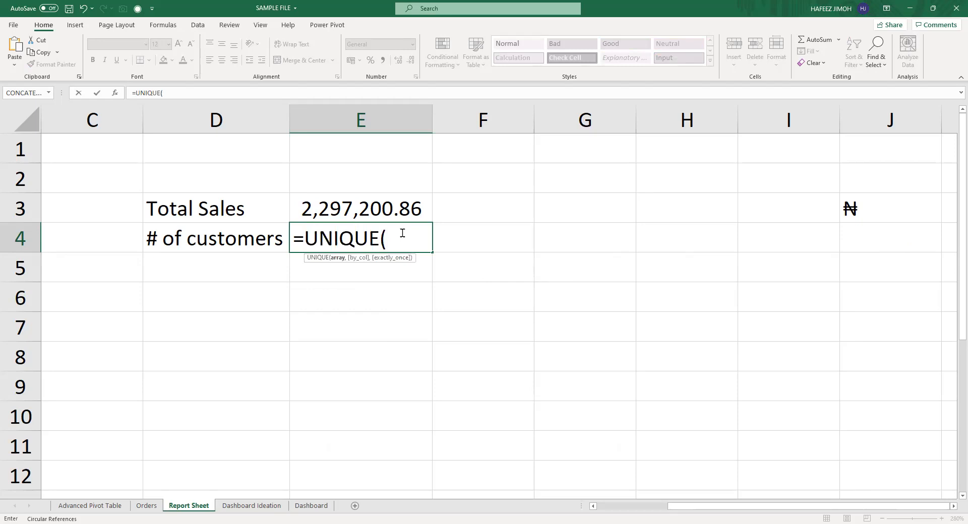
left_click(147, 506)
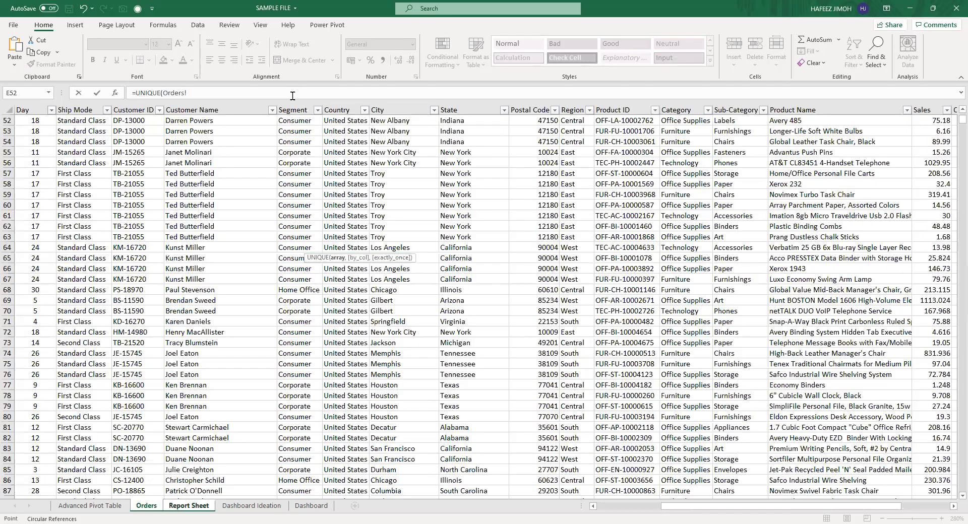
left_click(292, 107)
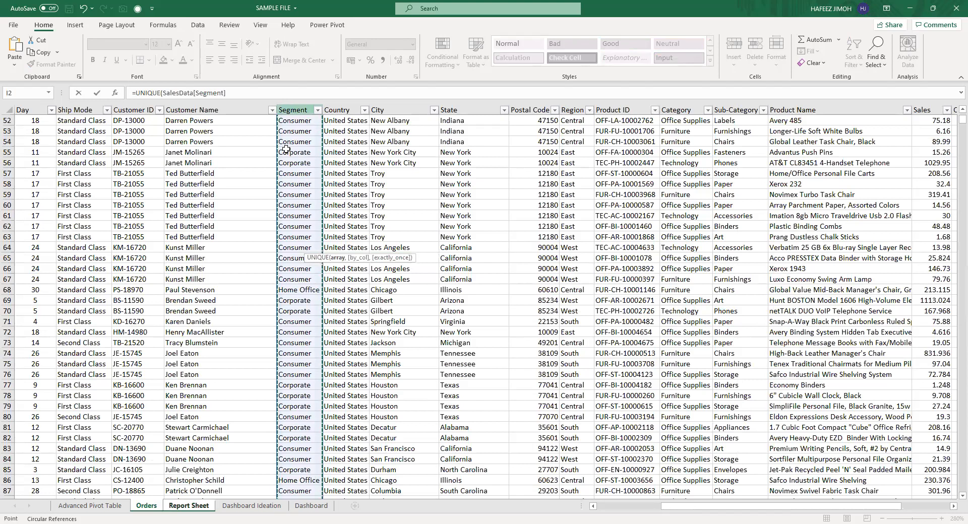
left_click(198, 508)
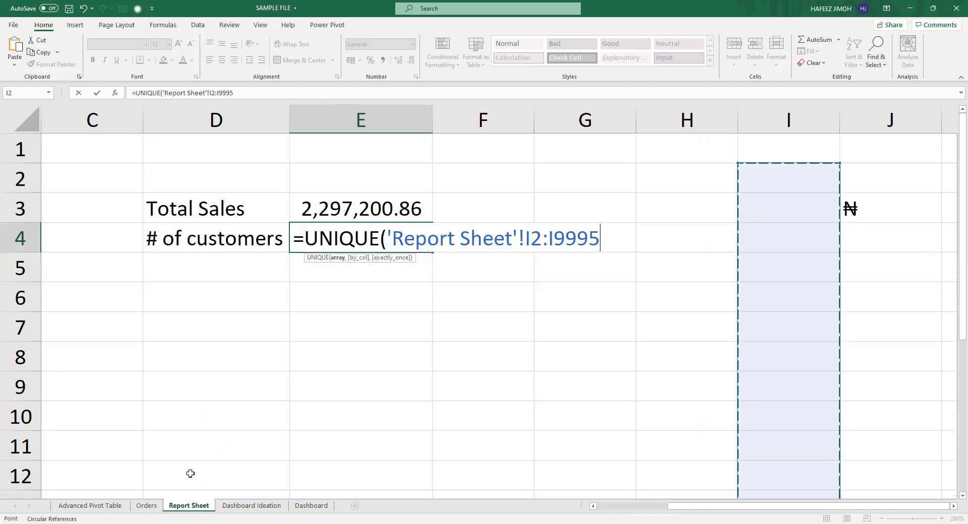
type(")")
key("ctrl+Return")
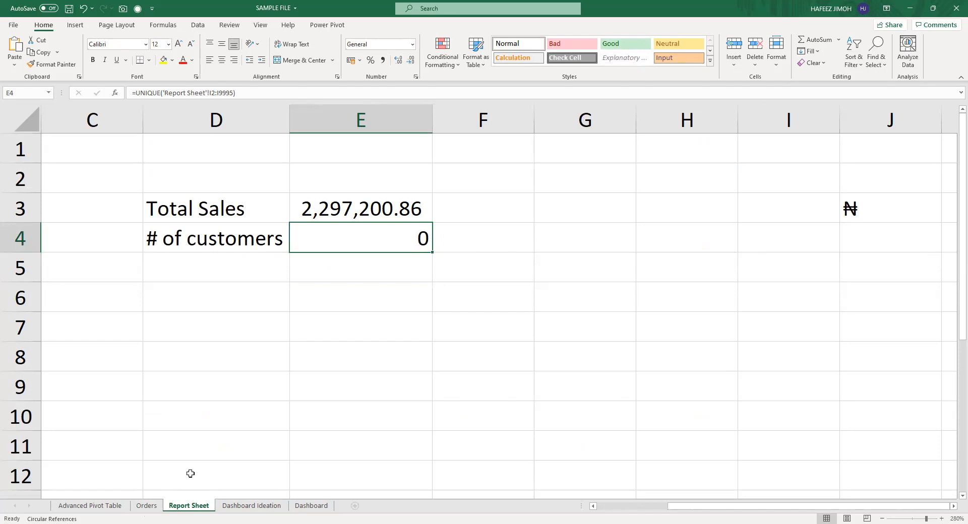
Clear the UNIQUE formula from cell E4 and leave the cell empty.
key("Delete")
type("=")
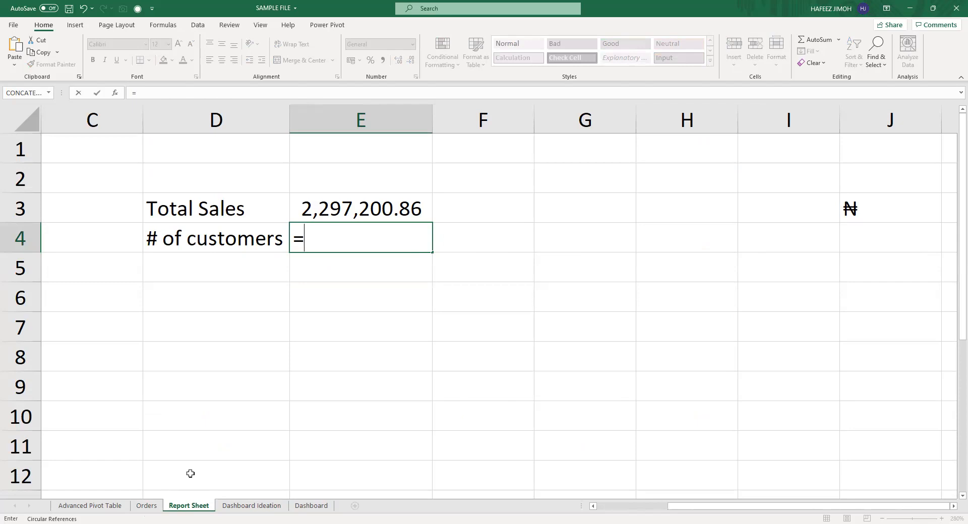
key("Escape")
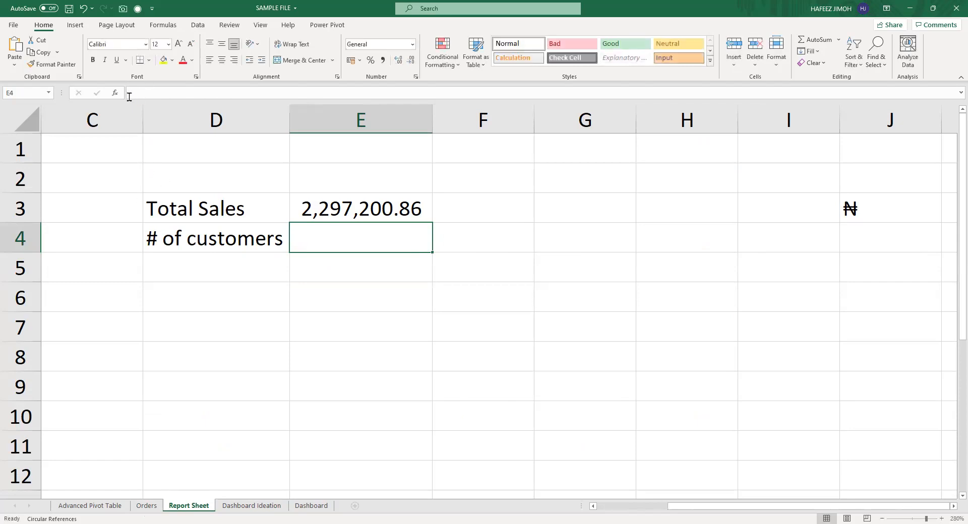
Search the Insert Function dialog for a function that counts unique values.
left_click(115, 93)
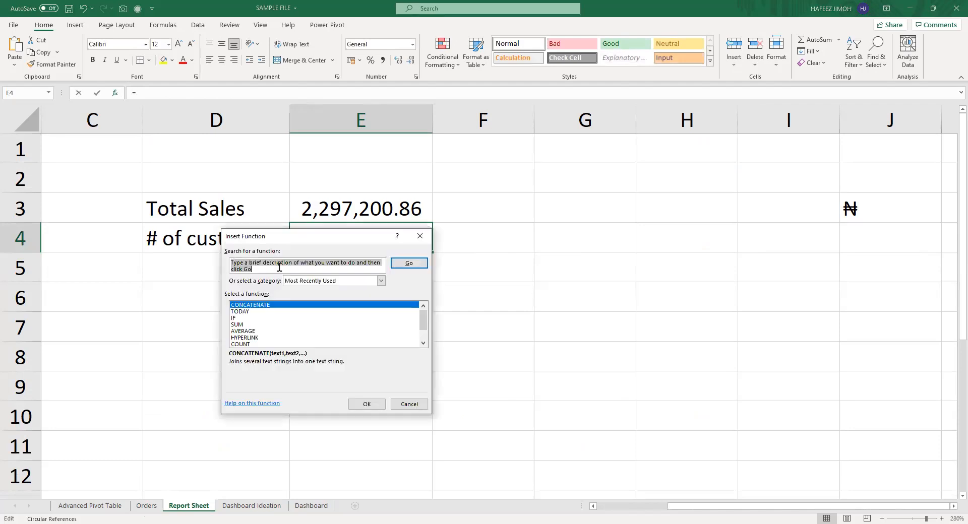
left_click(315, 271)
type("count un")
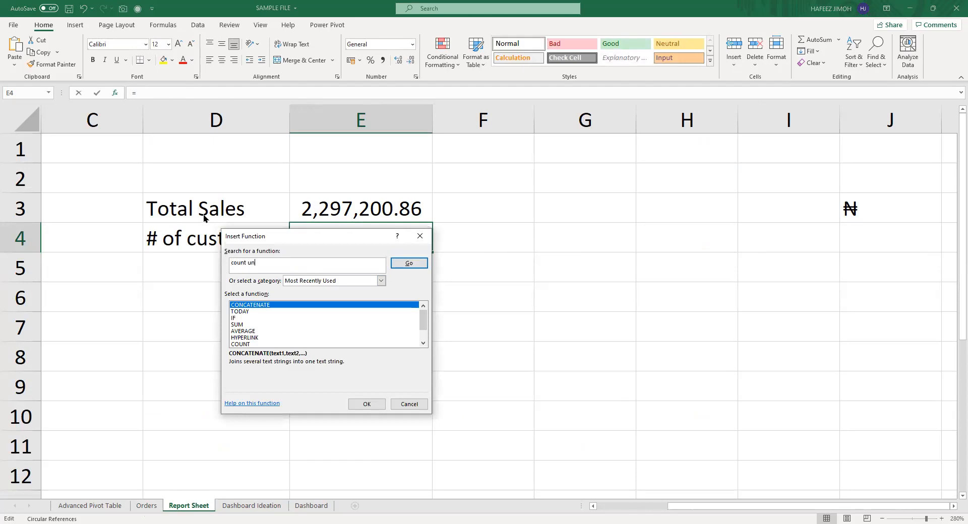
type("qque")
key("Return")
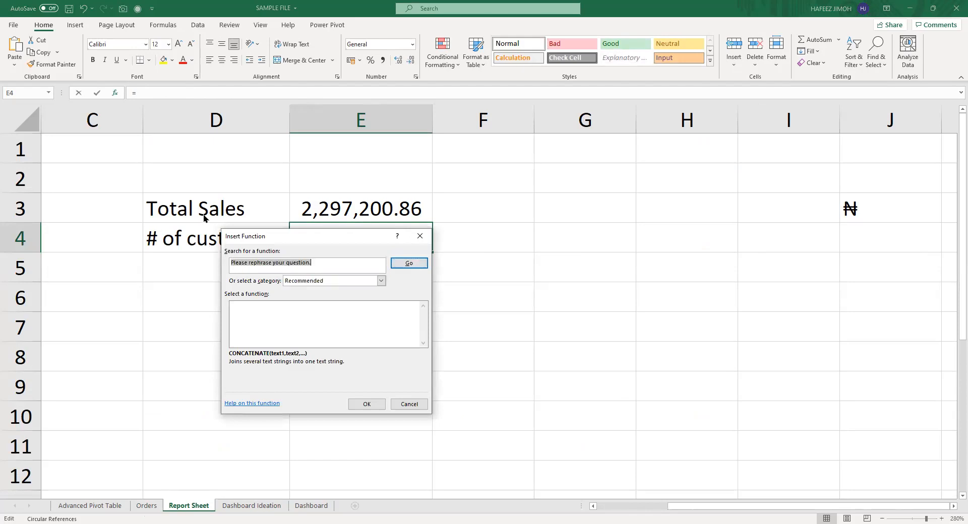
Search for functions matching "count" and view the description of DCOUNT.
key("BackSpace")
type("c")
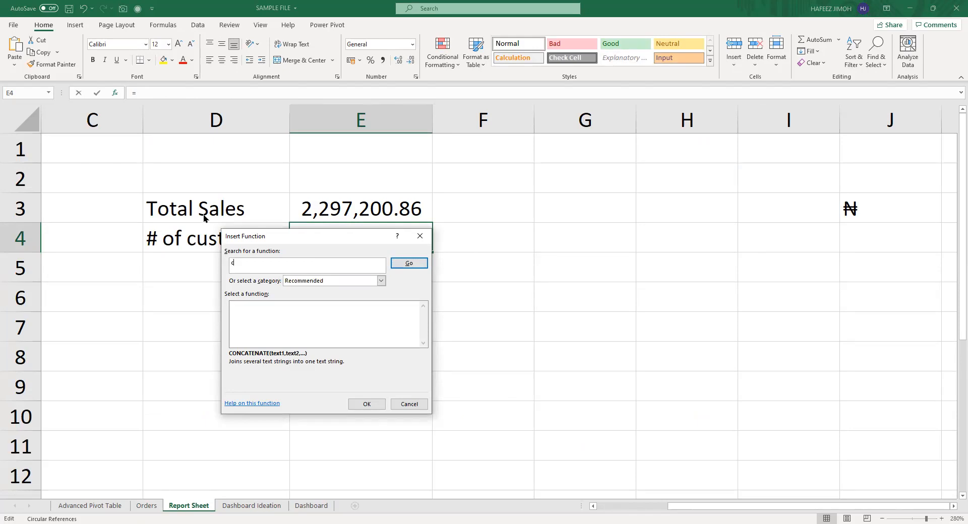
type("ount")
key("Return")
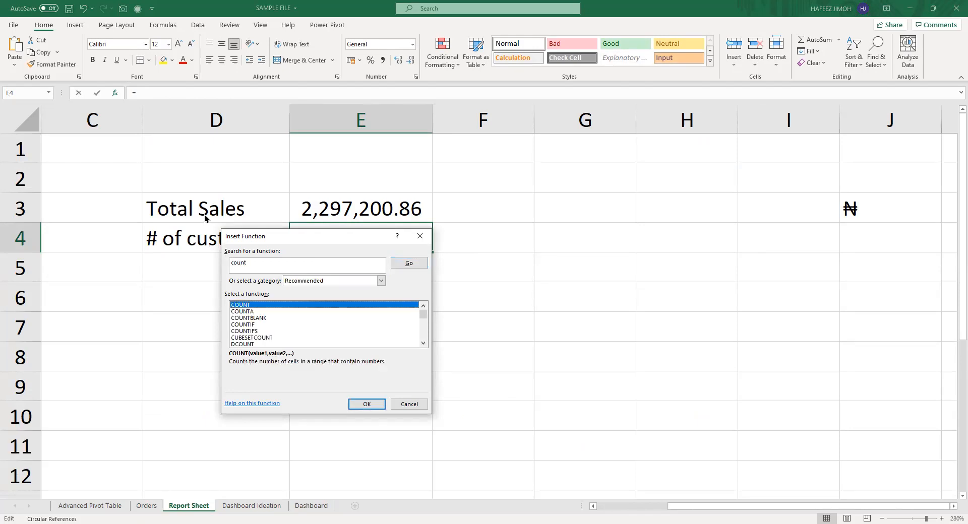
scroll(313, 334, "down", 1)
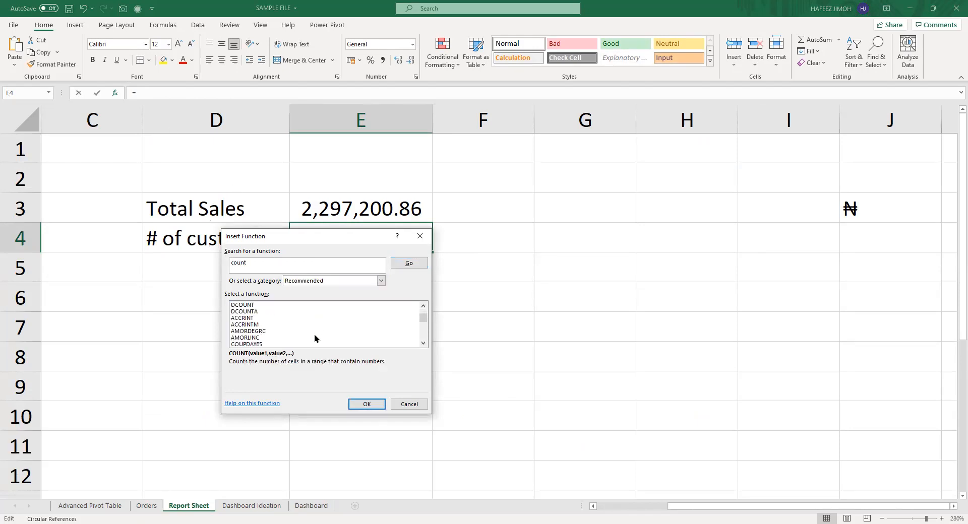
scroll(315, 336, "up", 1)
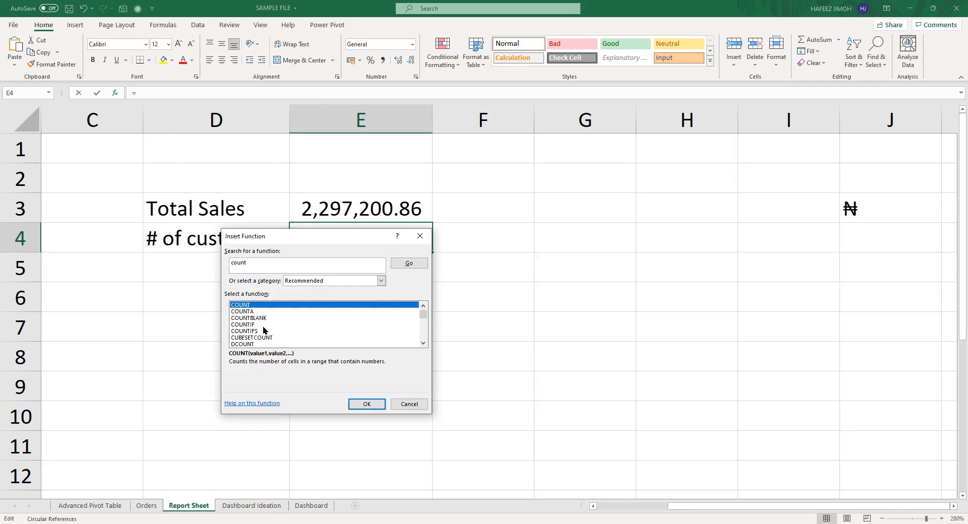
left_click(264, 344)
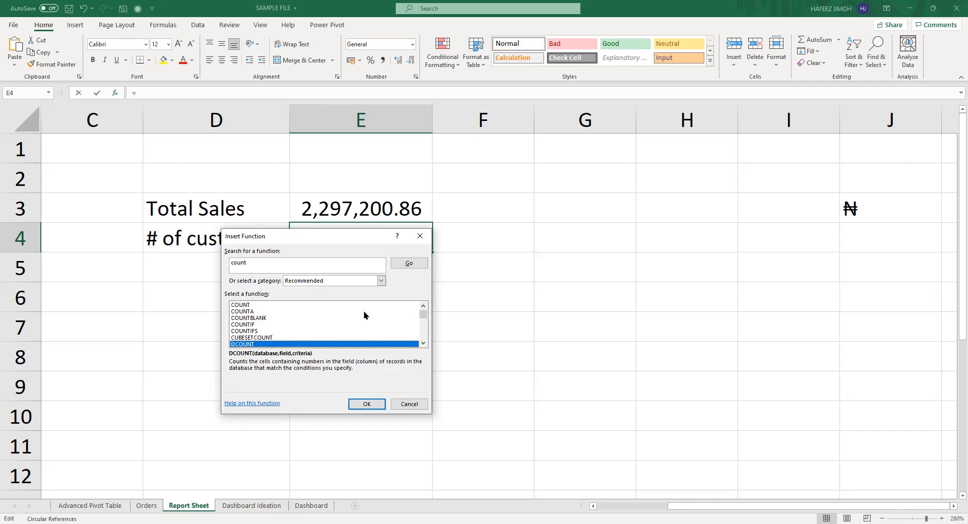
Look through the list of recommended count functions for one that counts distinct values, and return to its beginning.
left_click(422, 343)
left_click(422, 344)
left_click(423, 344)
left_click(422, 344)
left_click(423, 344)
left_click(422, 344)
left_click(422, 344)
left_click(423, 344)
left_click(423, 344)
left_click(423, 344)
left_click(422, 344)
left_click(423, 344)
left_click(423, 344)
left_click(423, 344)
left_click(422, 344)
left_click(422, 344)
left_click(423, 344)
left_click(422, 344)
left_click(422, 344)
left_click(423, 344)
left_click(423, 344)
left_click(423, 344)
left_click(422, 344)
left_click(423, 344)
left_click(422, 344)
left_click(423, 344)
left_click(422, 344)
left_click(423, 344)
left_click(422, 344)
left_click(423, 344)
left_click_drag(425, 335, 418, 288)
Read the descriptions of COUNTBLANK, COUNT and CUBESETCOUNT, and close the function search without inserting anything.
left_click(332, 318)
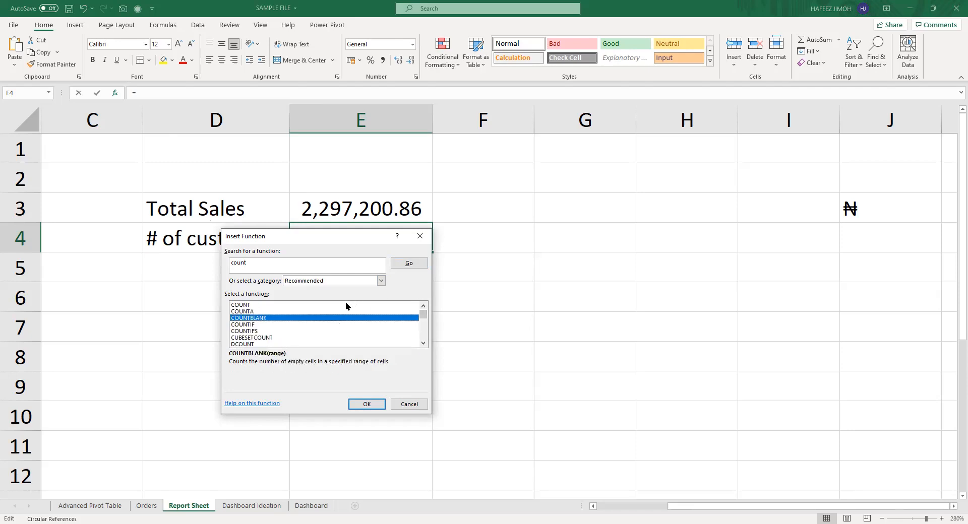
left_click(346, 305)
left_click(336, 318)
left_click(319, 338)
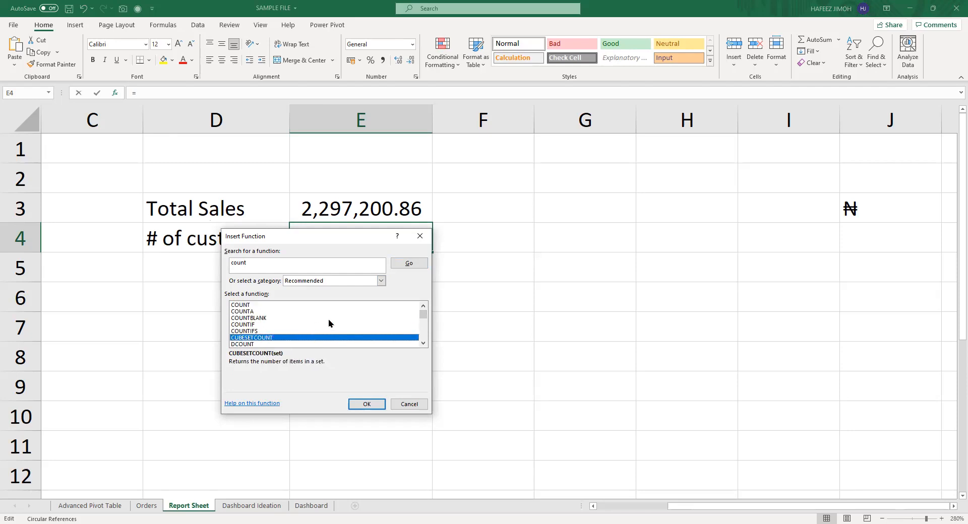
left_click(423, 243)
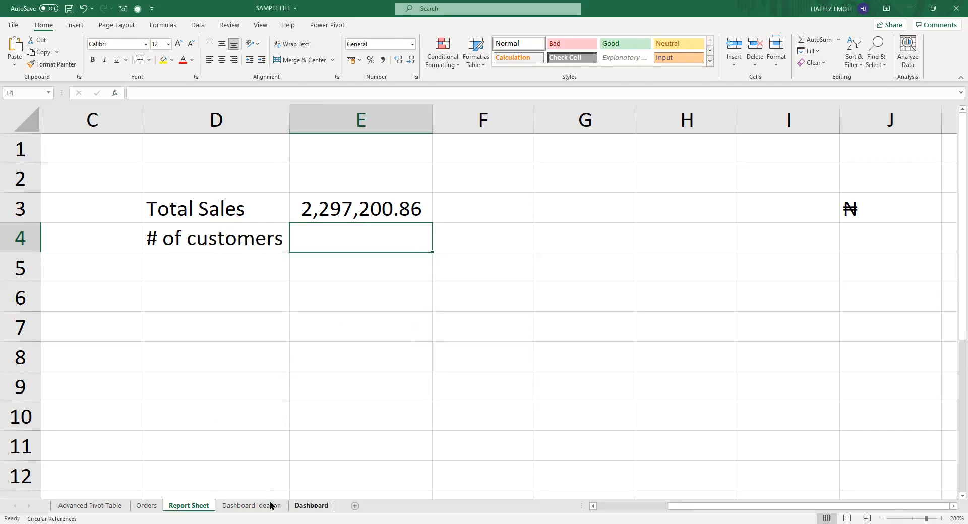
Switch to the Dashboard sheet and mark out the empty area below the Sales card by selecting its cells.
key("ctrl+Page_Down")
key("ctrl+Page_Down")
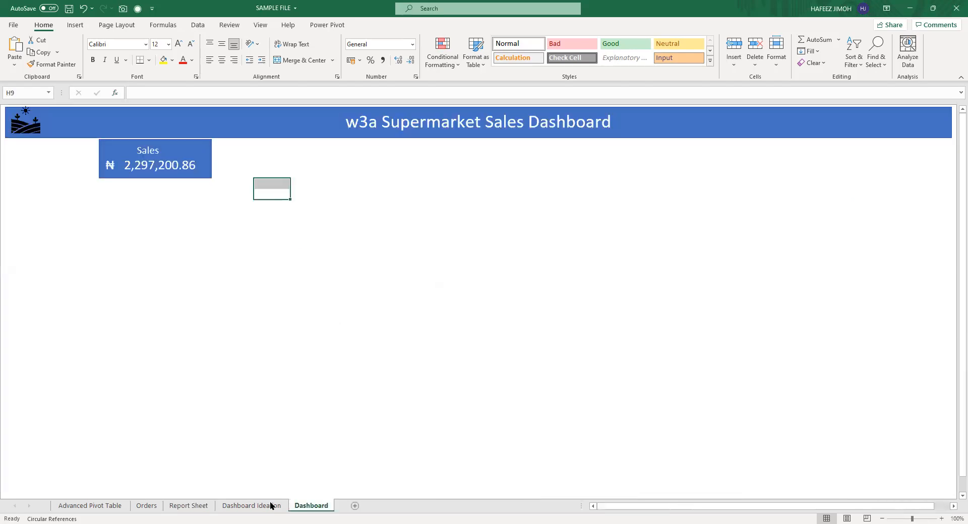
left_click(217, 251)
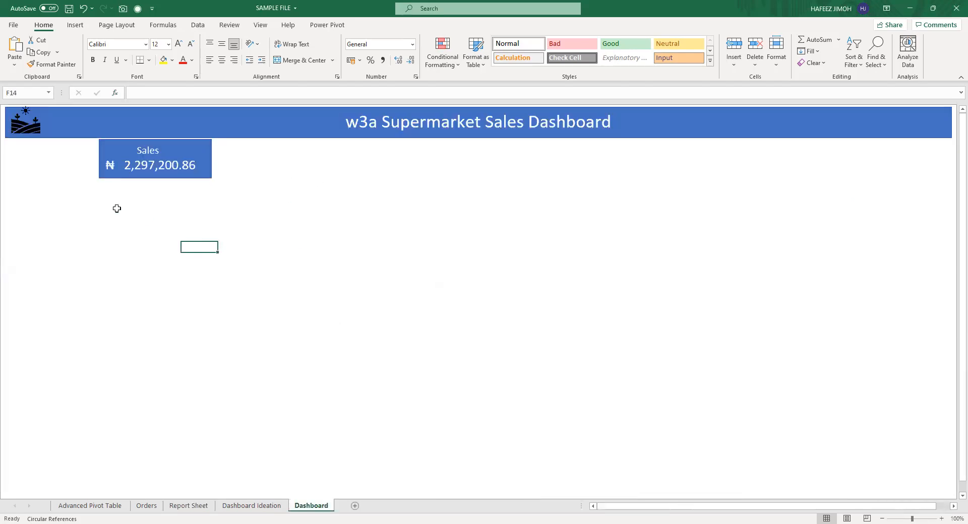
left_click_drag(108, 195, 217, 361)
left_click(184, 313)
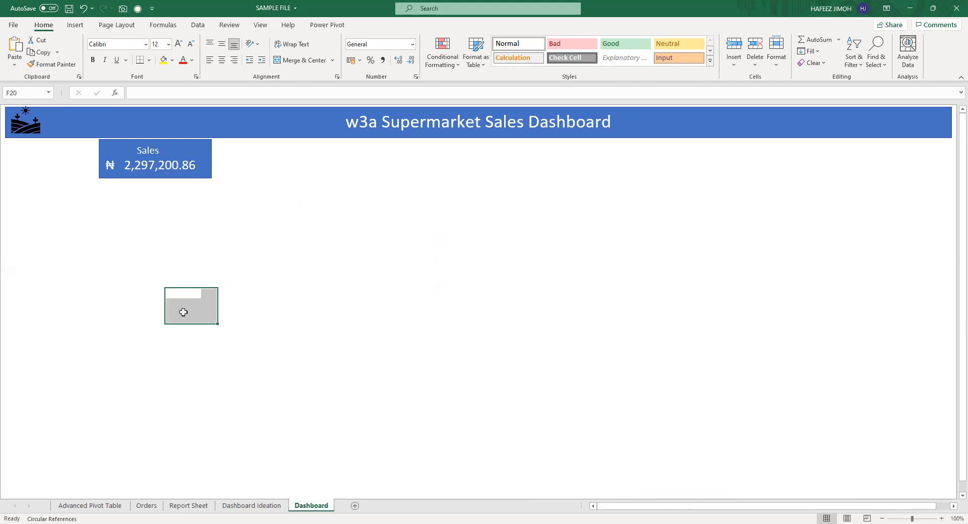
left_click_drag(110, 197, 193, 348)
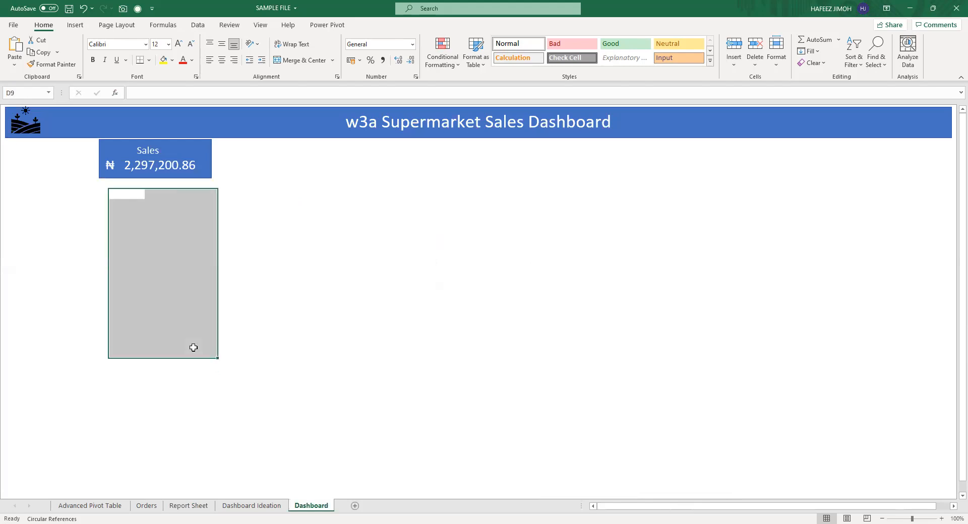
left_click_drag(96, 184, 230, 392)
left_click(230, 391)
left_click(107, 198)
left_click_drag(106, 199, 251, 382)
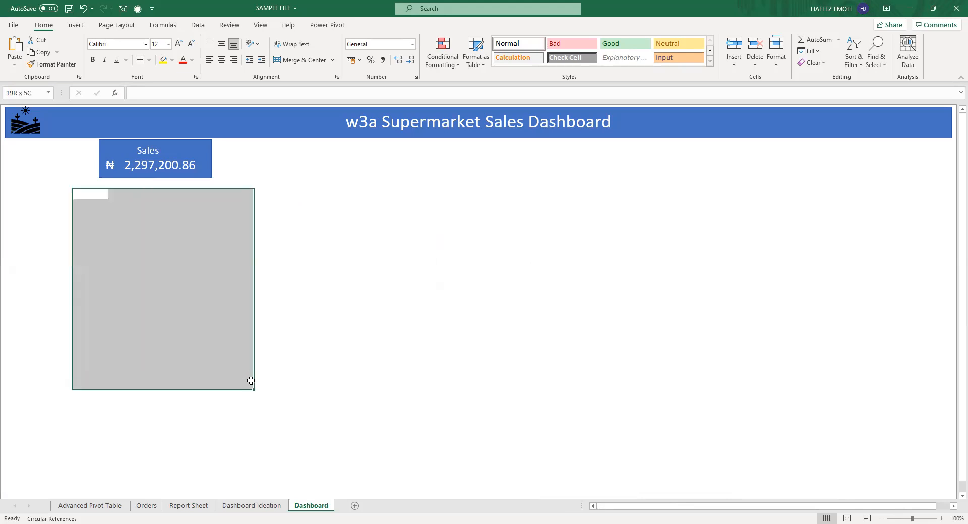
Mark out the empty strip beside the Sales card, below the dashboard heading, by selecting its cells.
left_click(303, 196)
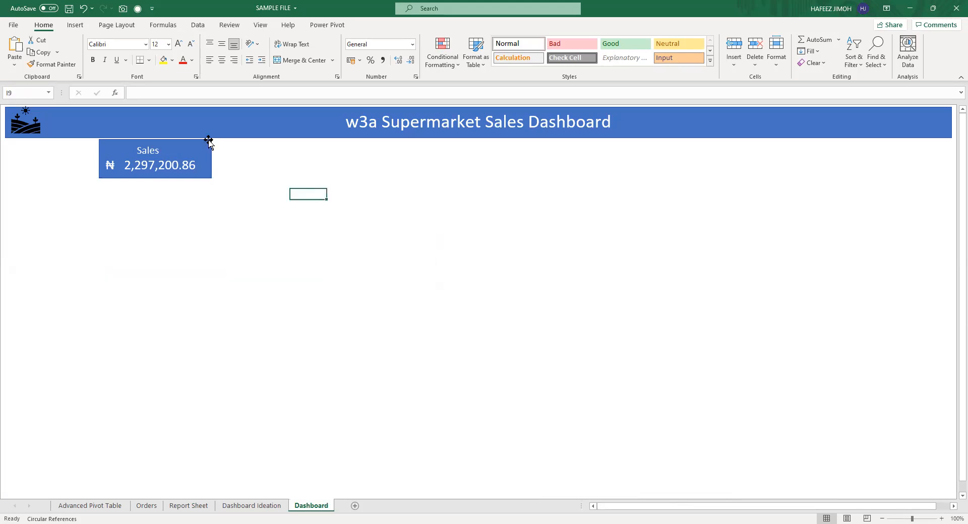
left_click_drag(225, 153, 921, 190)
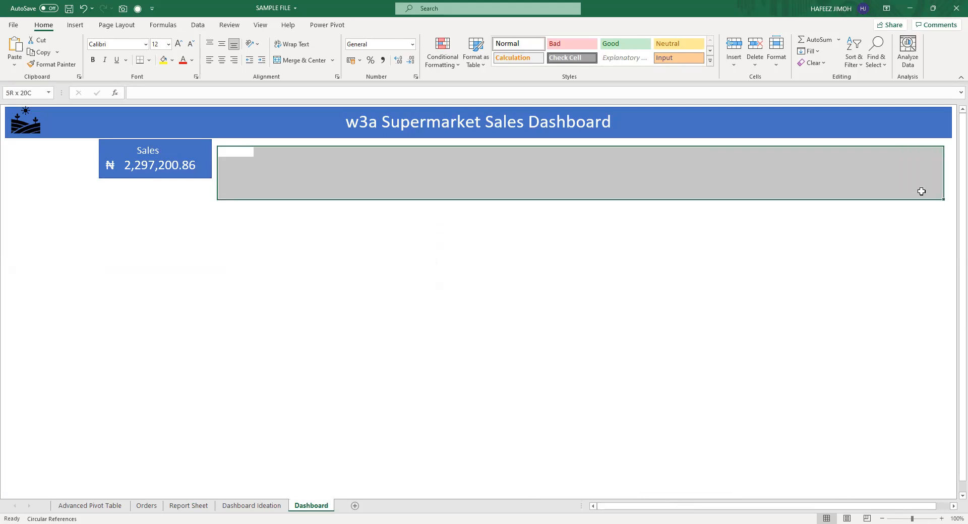
left_click(556, 225)
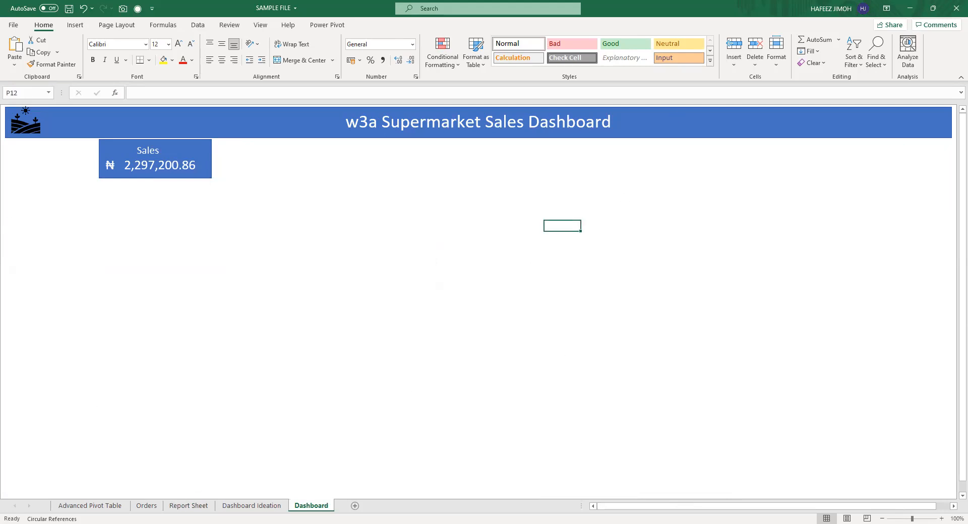
key("alt+Tab")
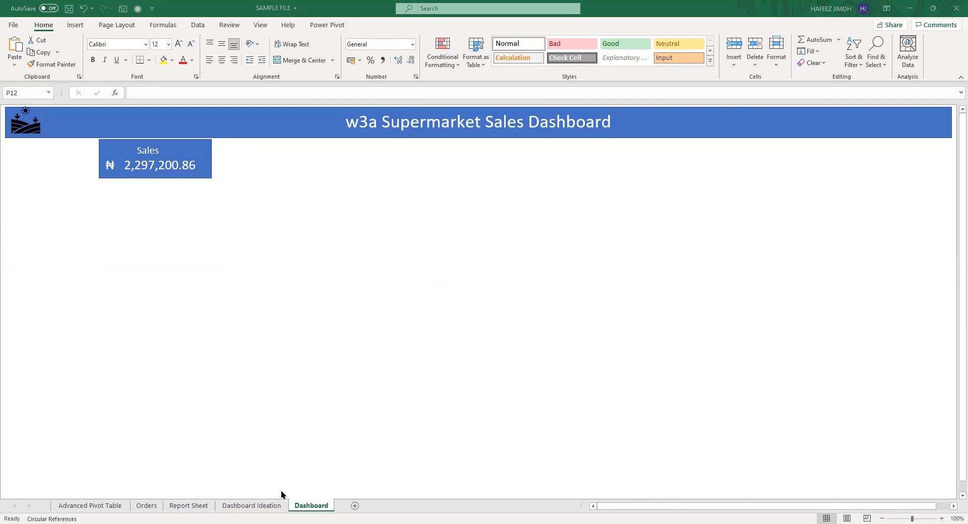
left_click(298, 509)
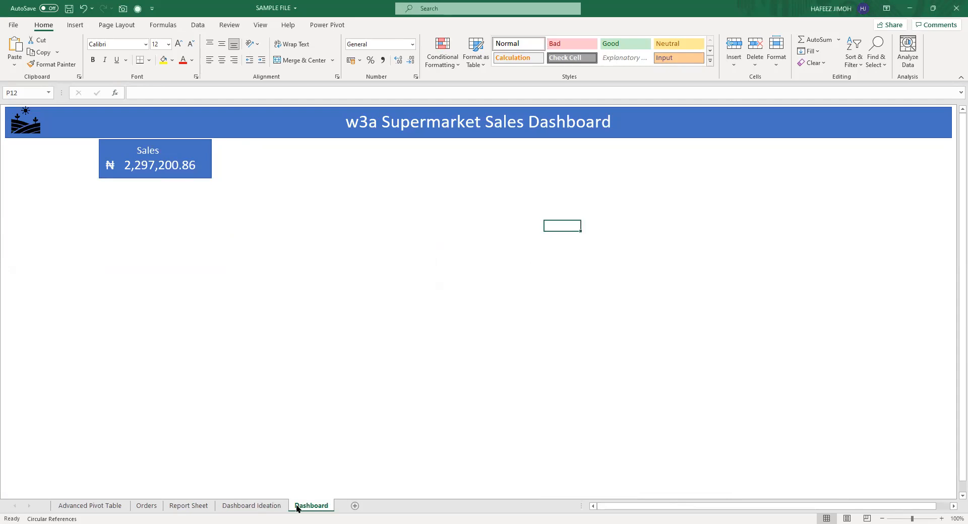
double_click(296, 507)
left_click(296, 507)
key("Return")
Check the planned KPI cards on the Dashboard Ideation sheet and return to the Report Sheet.
left_click(272, 505)
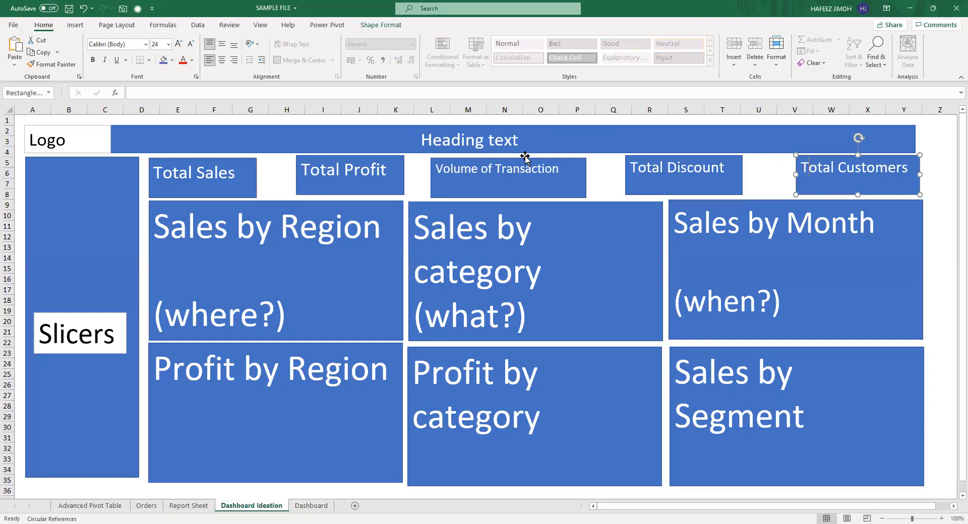
key("alt+Tab")
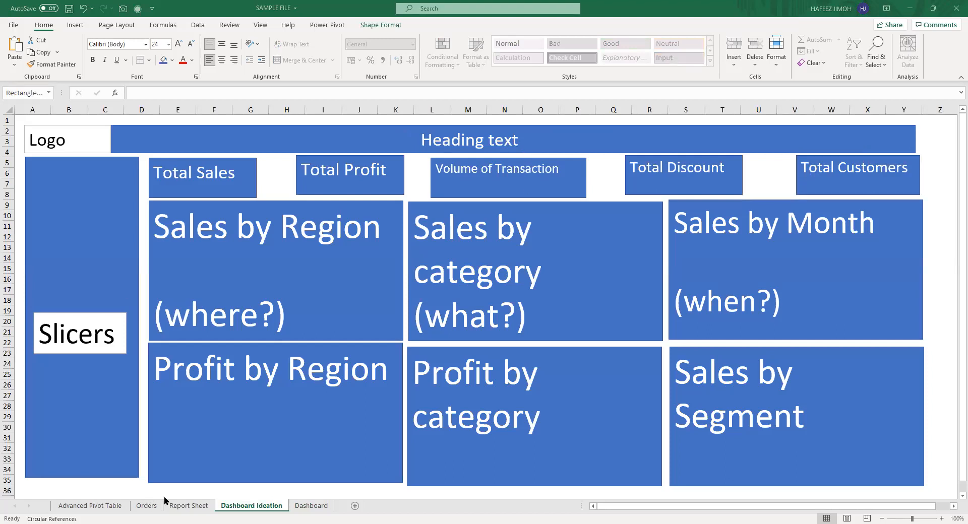
left_click(186, 506)
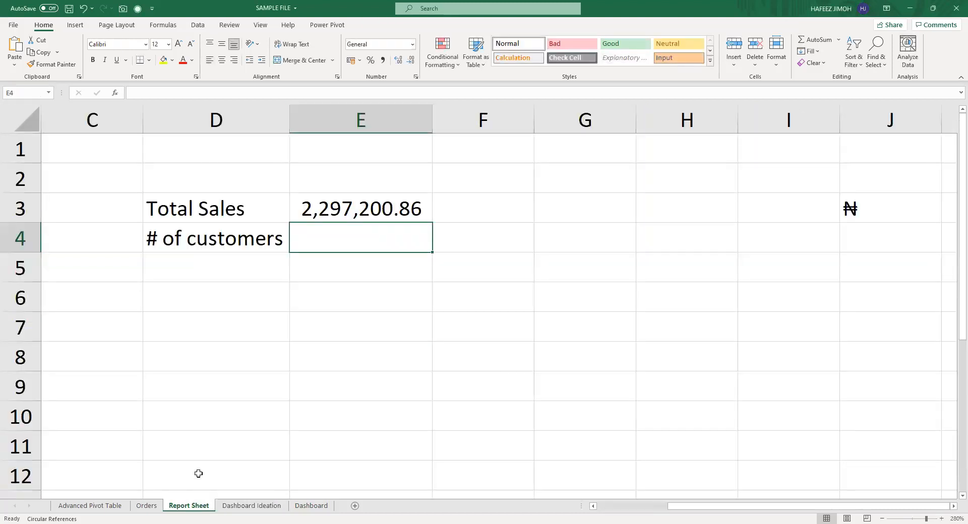
left_click(238, 509)
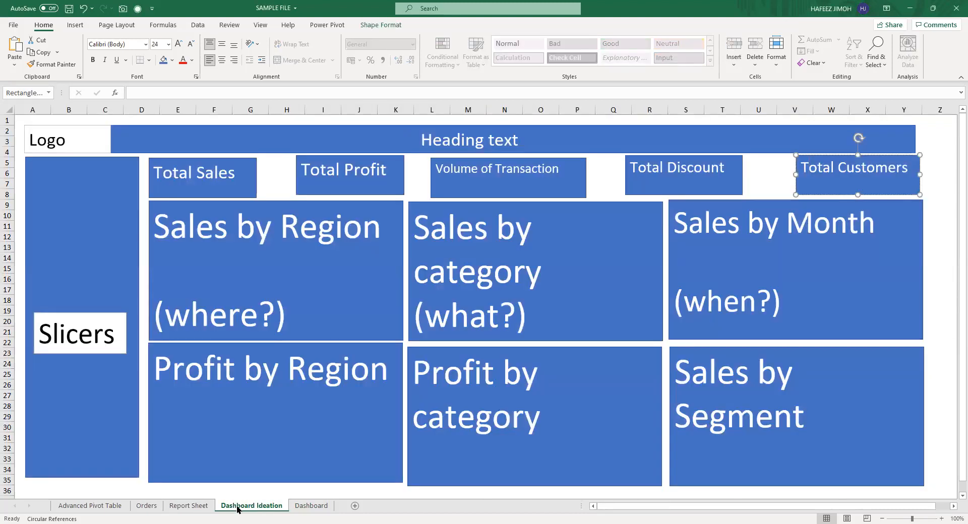
left_click(204, 508)
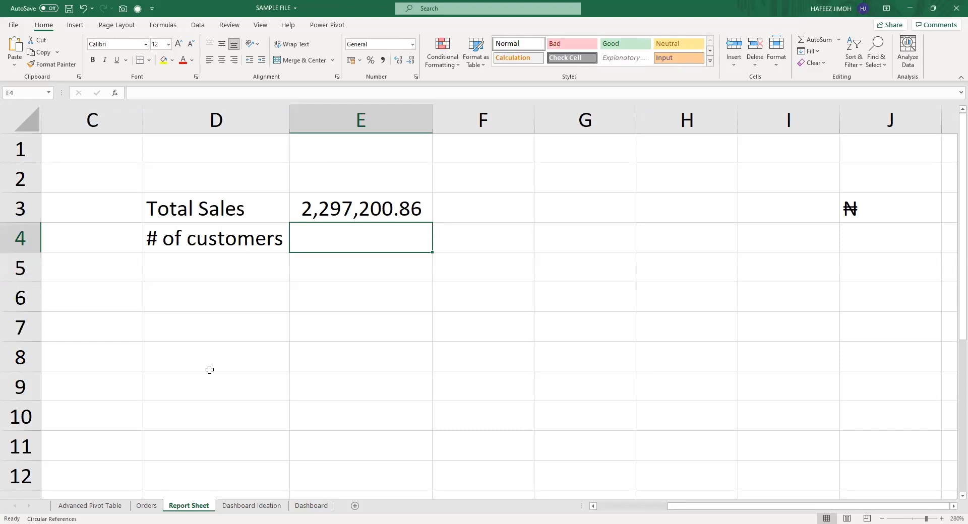
double_click(332, 238)
type("=")
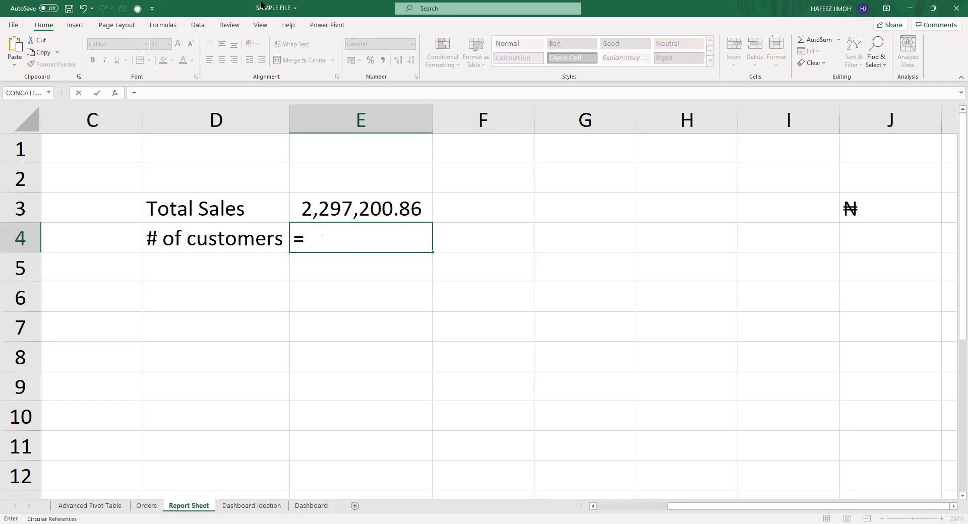
left_click(116, 92)
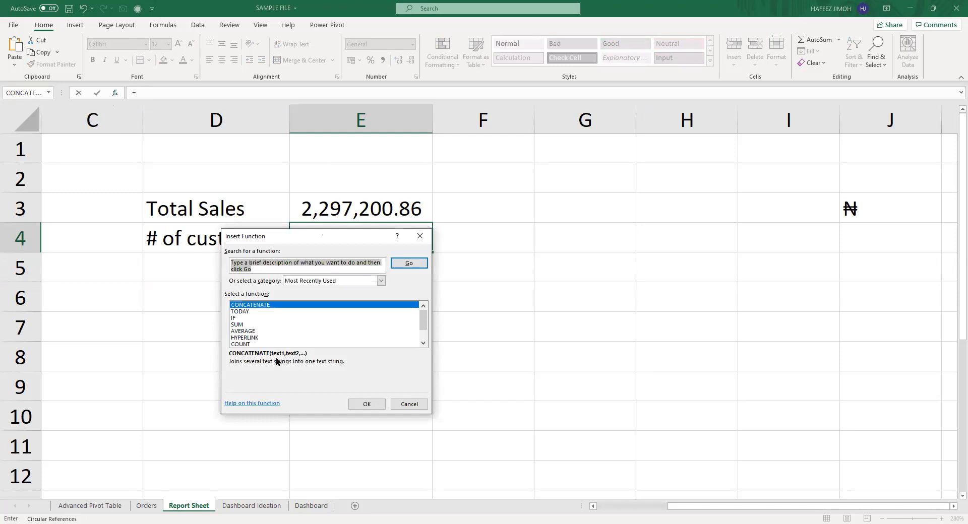
left_click(420, 236)
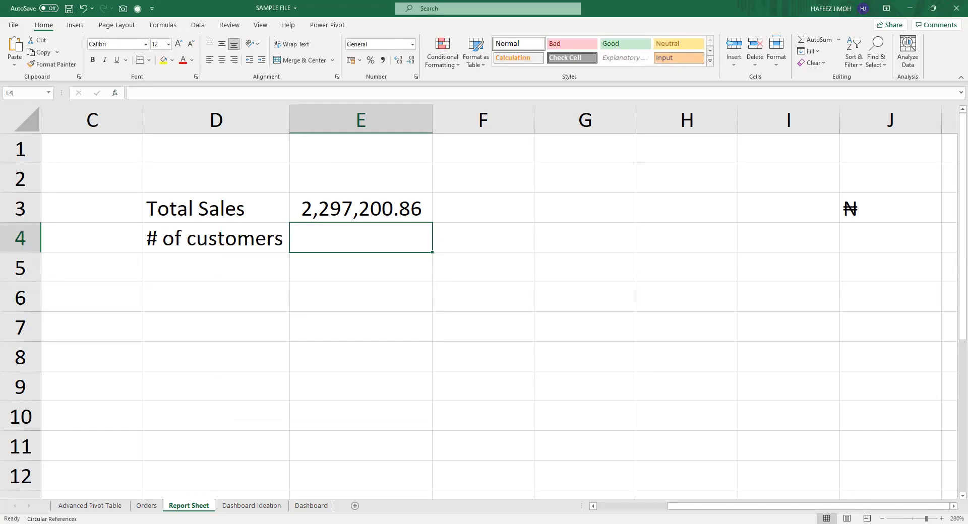
key("alt+Tab")
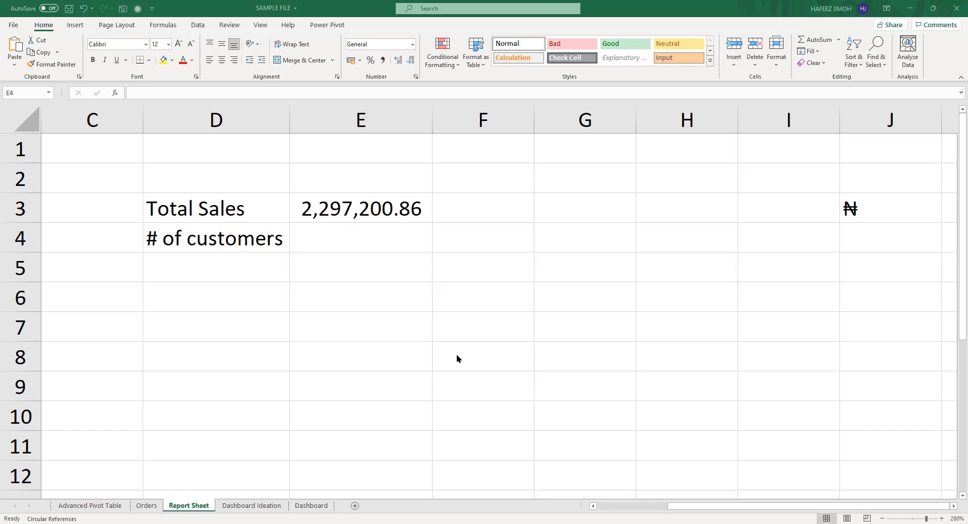
left_click(425, 238)
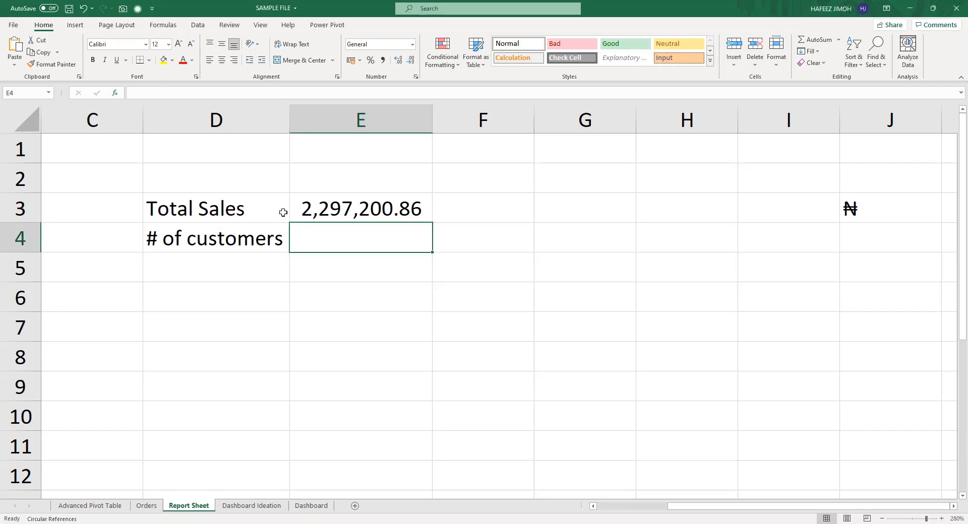
type("=")
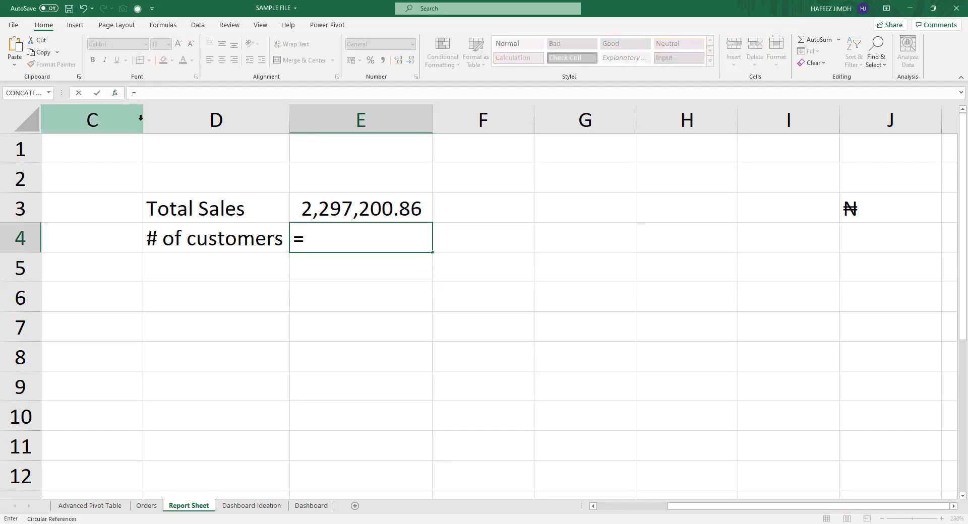
key("shift+F3")
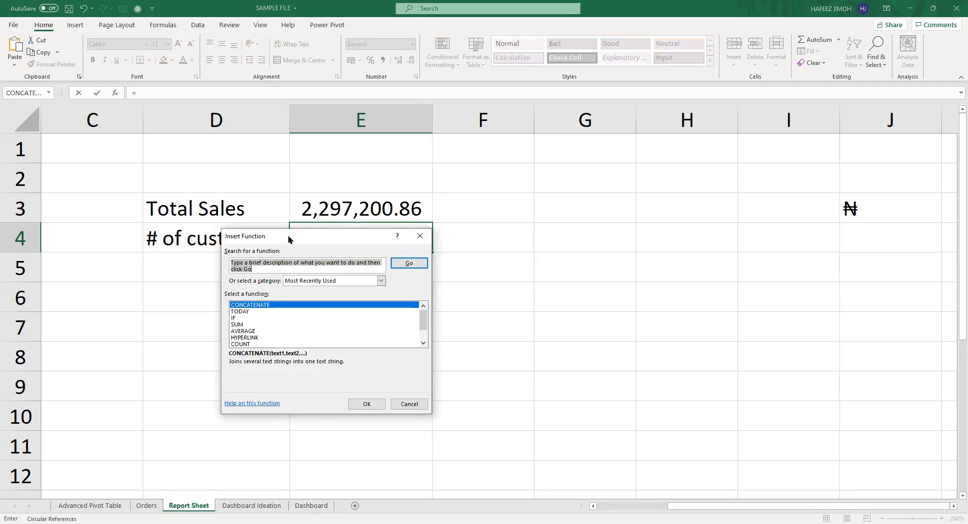
left_click_drag(288, 235, 473, 215)
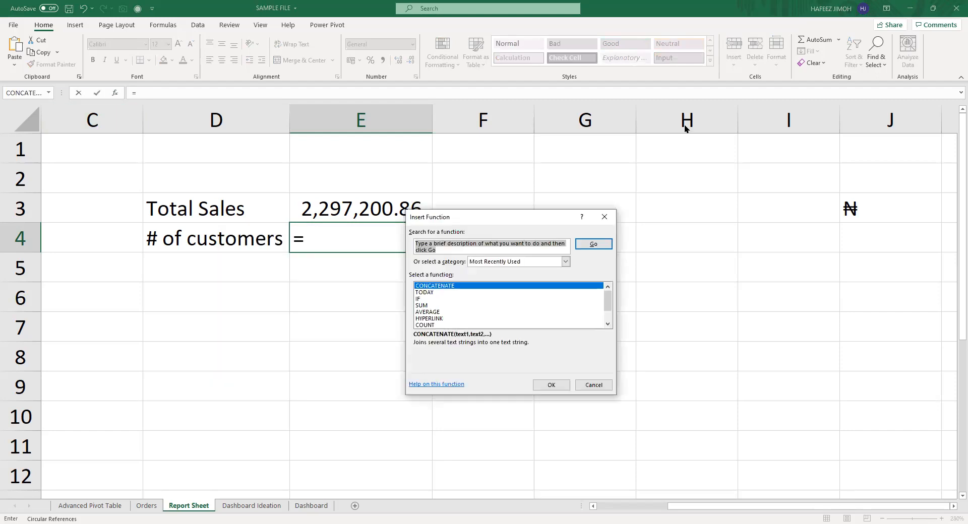
mouse_move(402, 131)
left_mouse_down()
mouse_move(435, 159)
mouse_move(478, 230)
left_mouse_up()
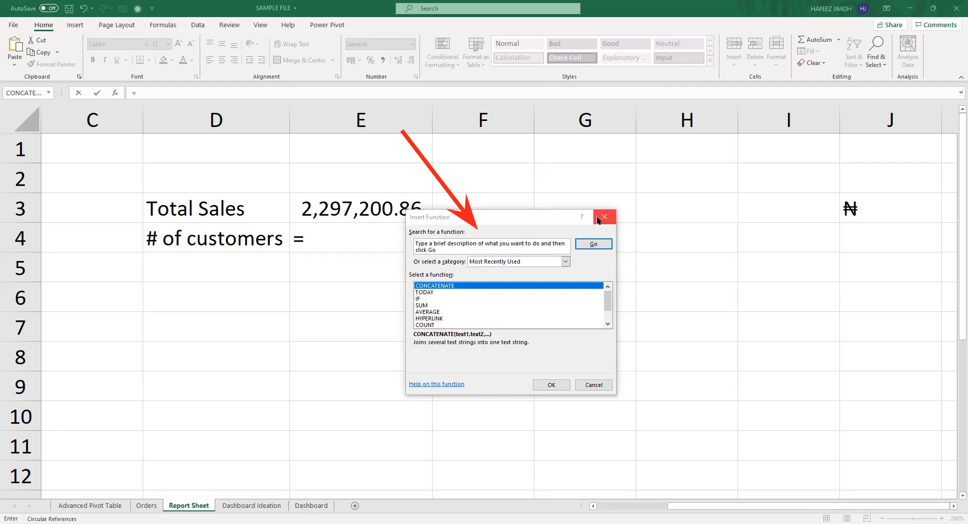
key("Escape")
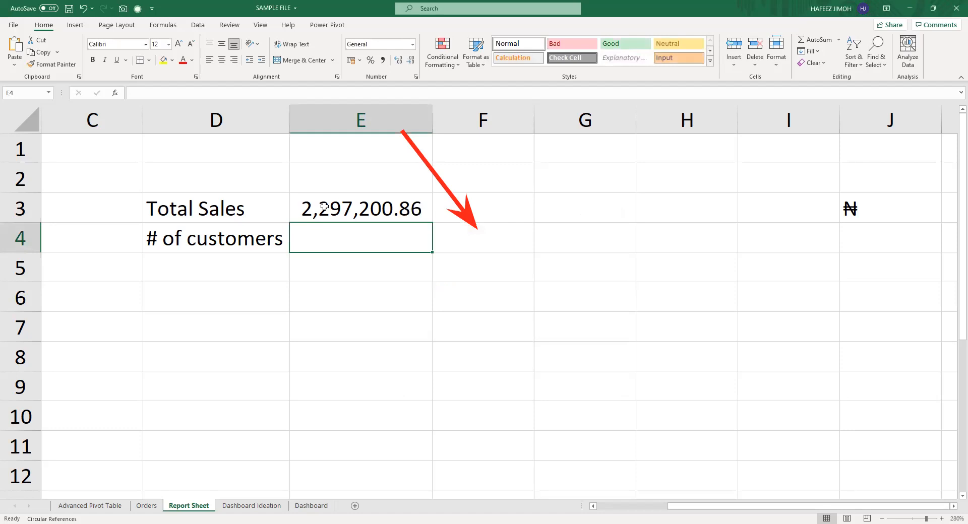
type("=")
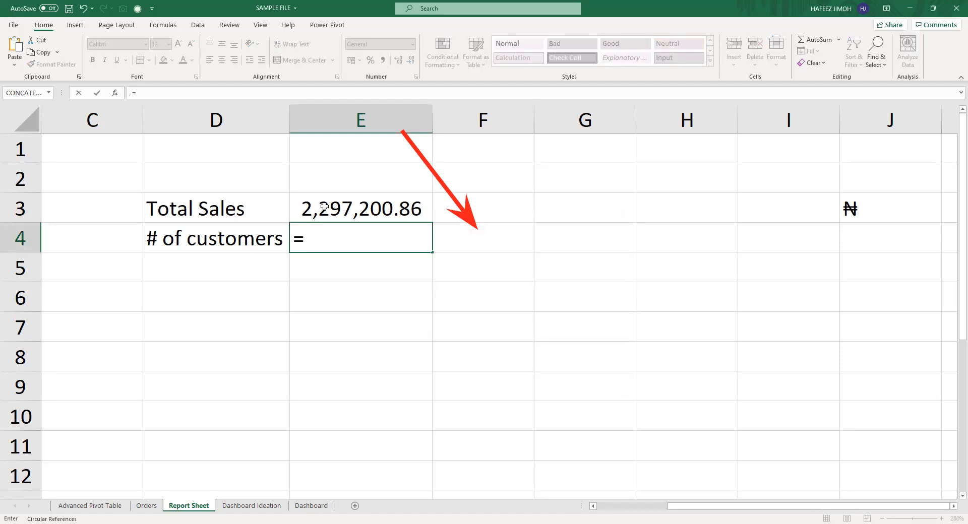
left_click(115, 93)
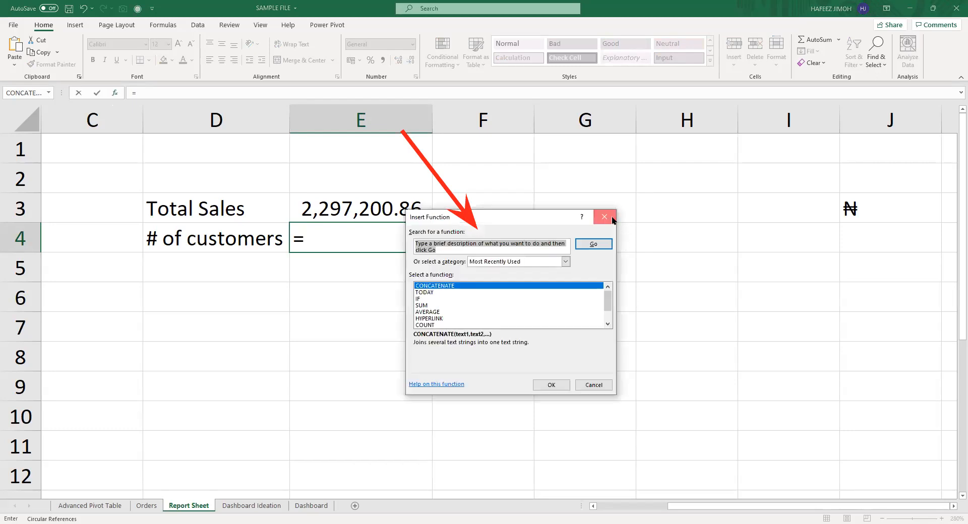
left_click(612, 218)
type("=")
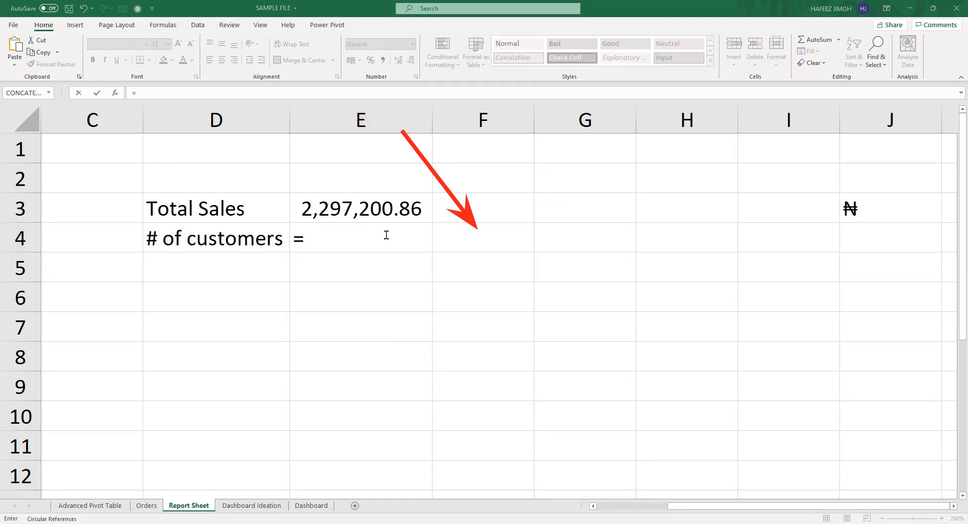
key("BackSpace")
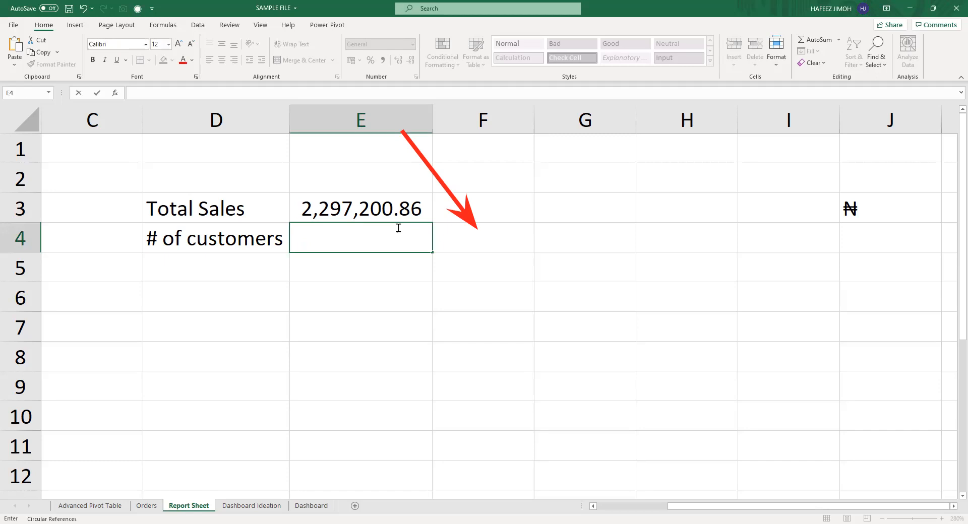
key("Escape")
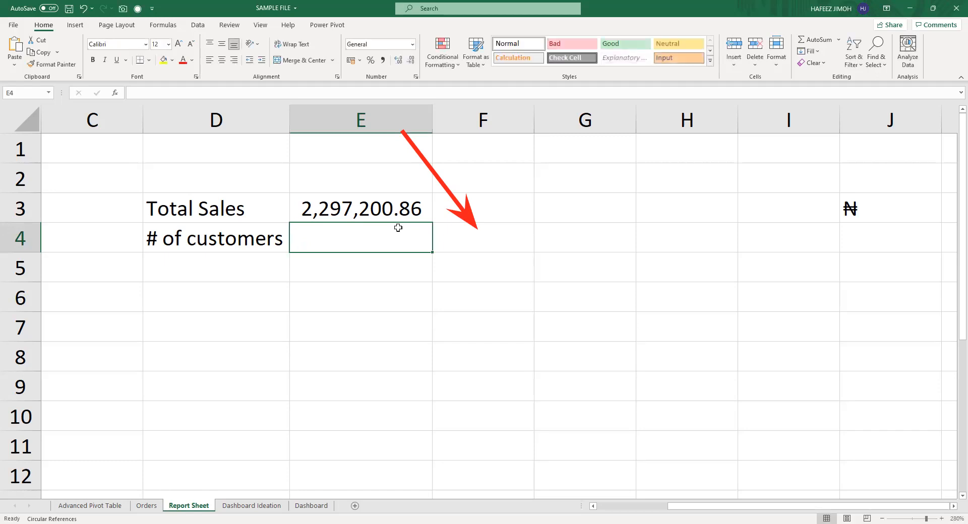
type("=")
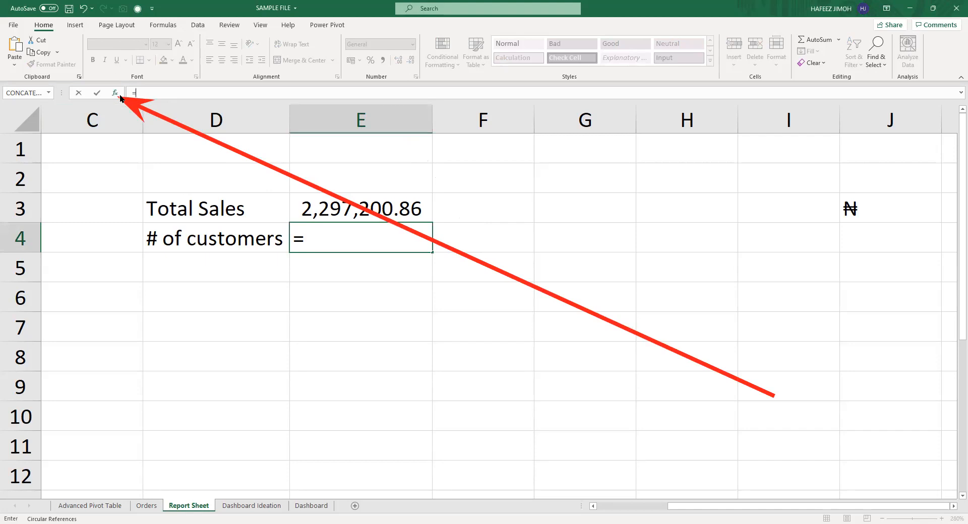
left_click(116, 94)
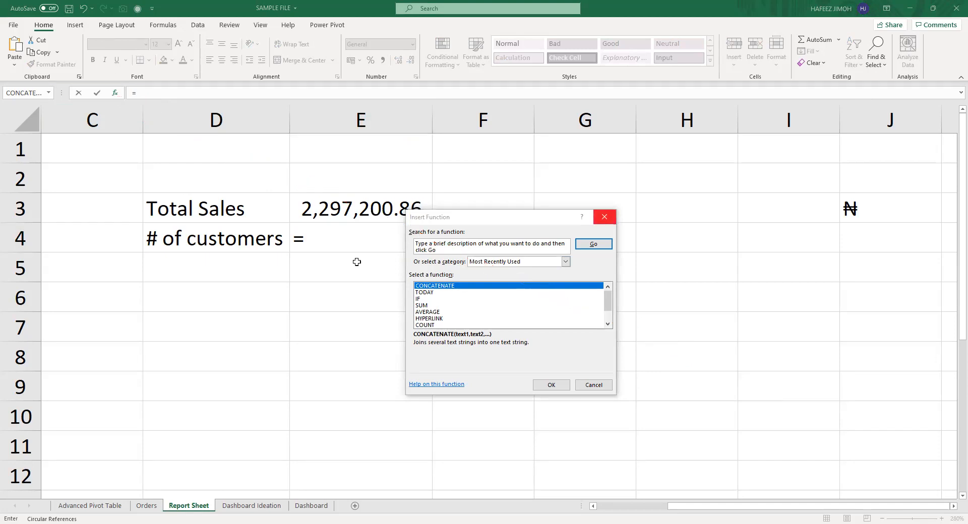
key("Escape")
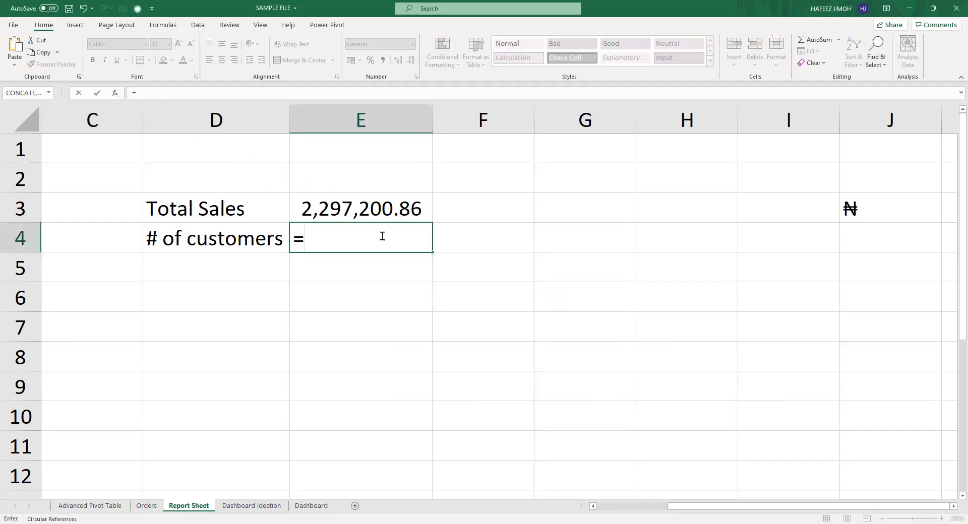
key("shift+F3")
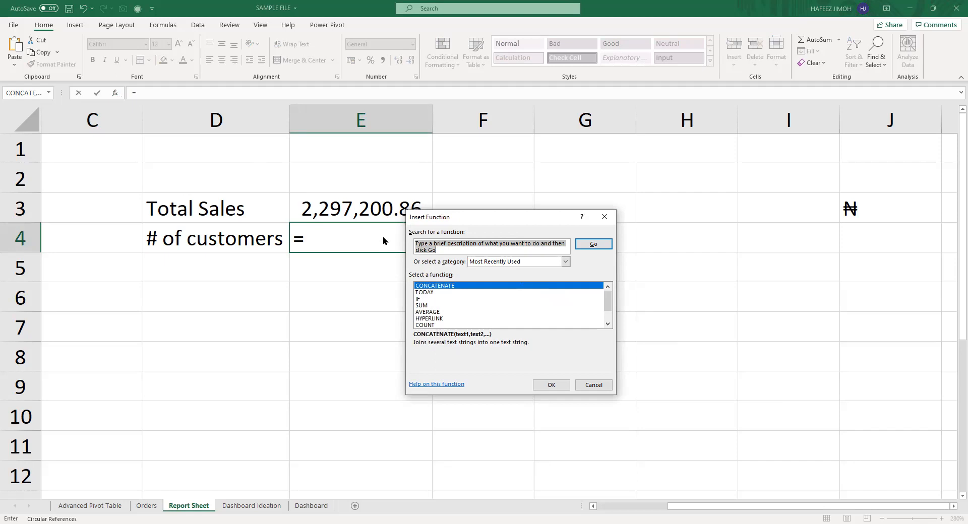
left_click(605, 221)
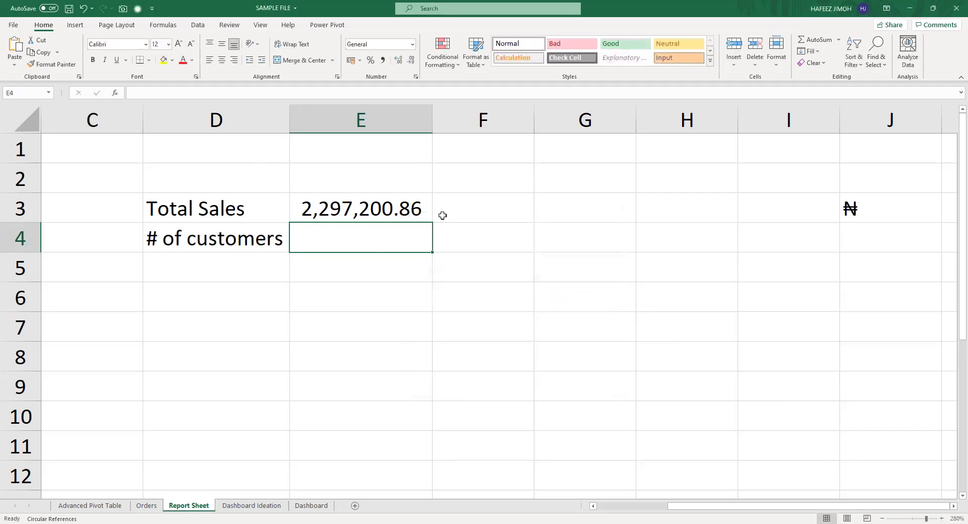
Enter the note "(for assignment)" in cell F4, beside the # of customers row.
left_click_drag(121, 234, 408, 241)
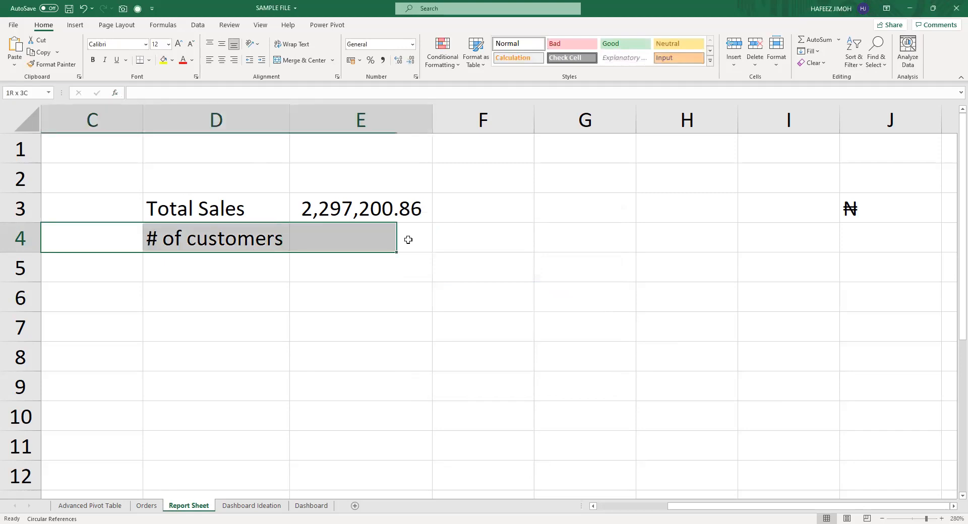
left_click(440, 241)
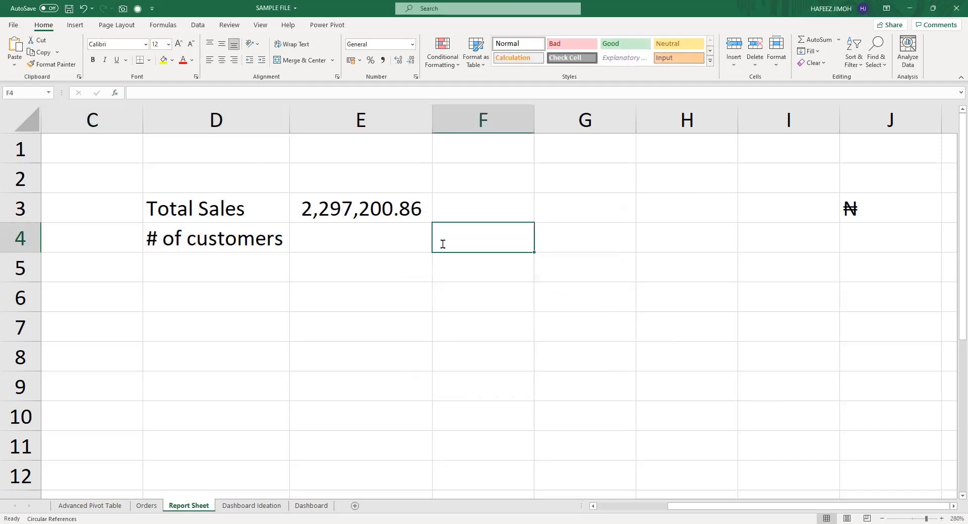
type("(for a")
key("BackSpace")
type("re")
key("BackSpace")
key("BackSpace")
type("as")
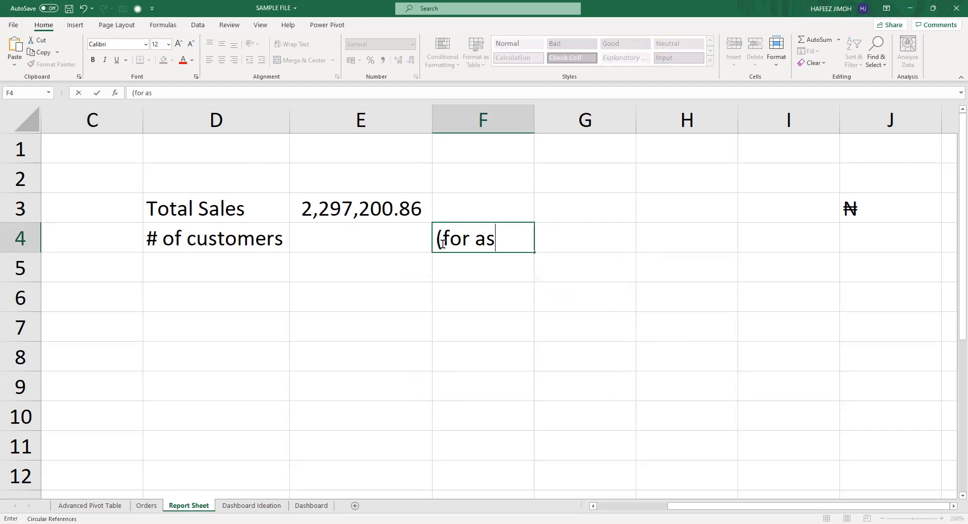
type("signment)")
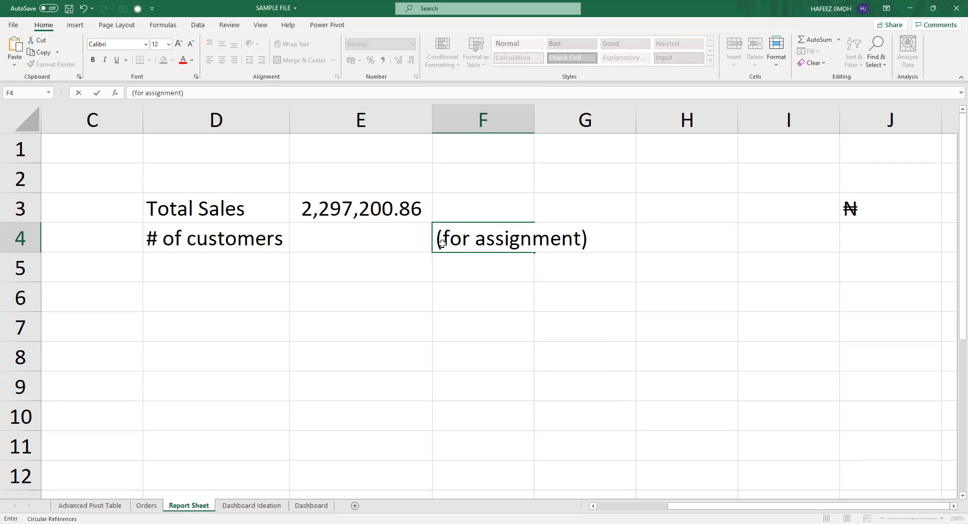
key("Return")
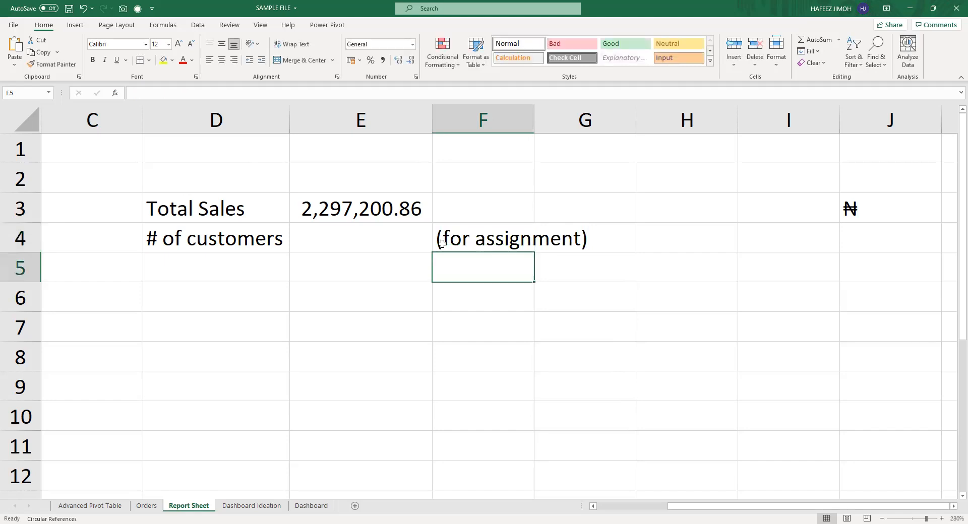
key("Left")
key("Up")
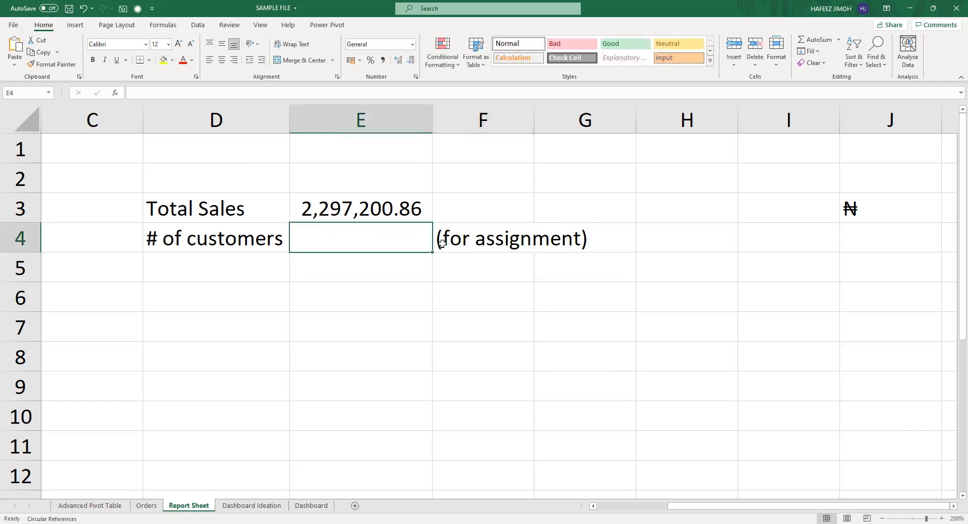
type("=fr")
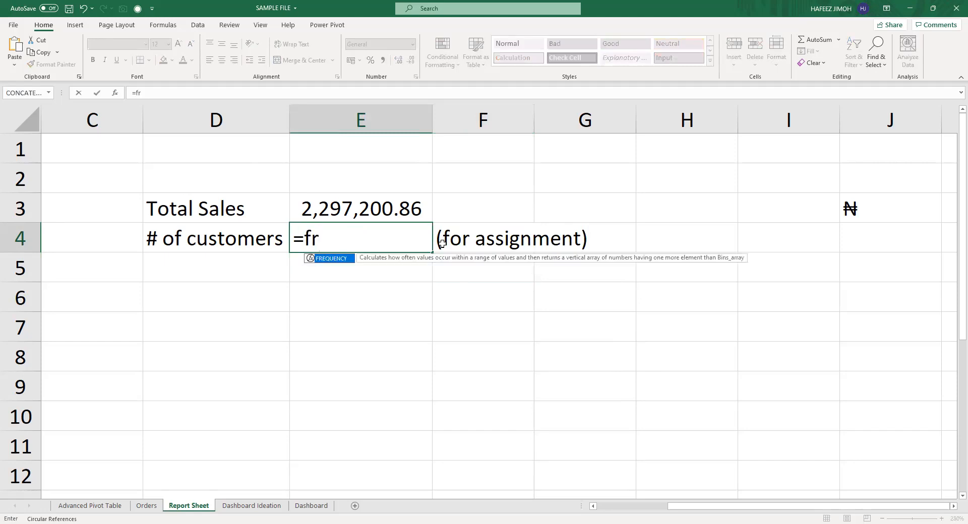
key("Escape")
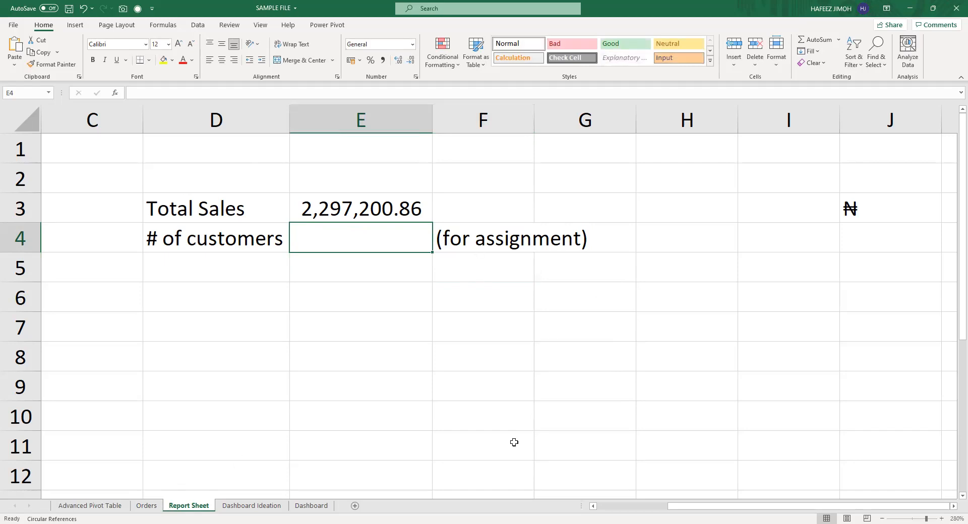
key("alt+Tab")
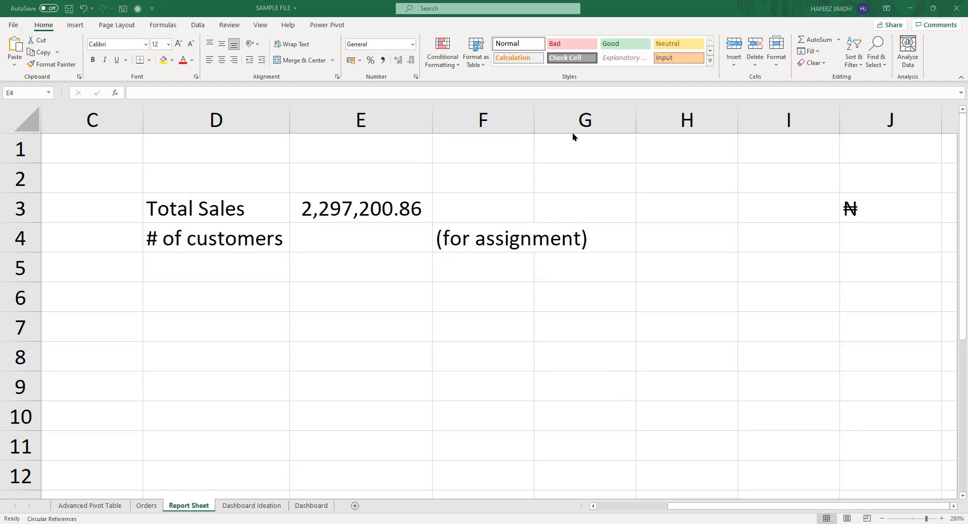
Examine the repeated entries in the Customer Name column of the Orders sheet, selecting one customer's block in H7:H13.
left_click(157, 508)
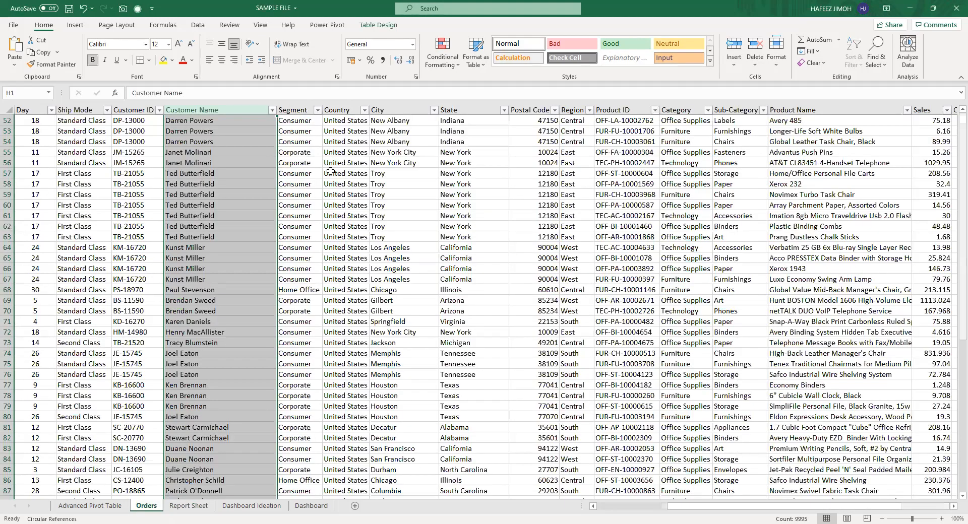
scroll(263, 185, "up", 17)
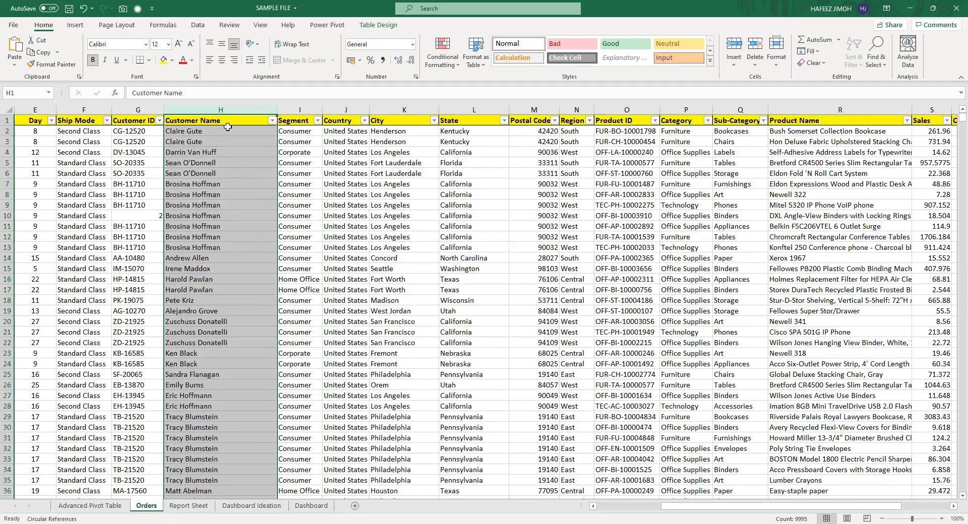
left_click(231, 142)
key("Down")
key("Down")
key("Down")
key("Down")
left_click(220, 247, "shift")
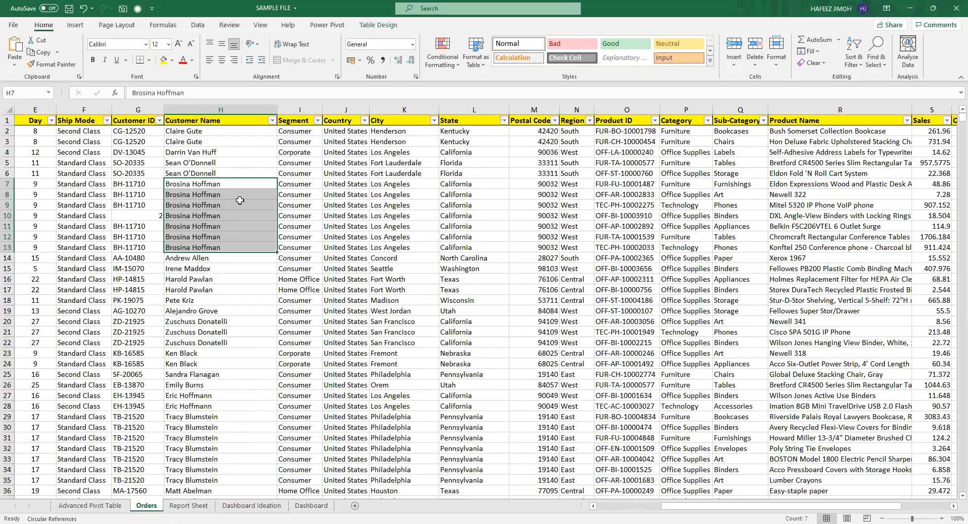
left_click(235, 184)
left_click_drag(236, 228, 235, 244)
scroll(235, 244, "up", 4, "ctrl")
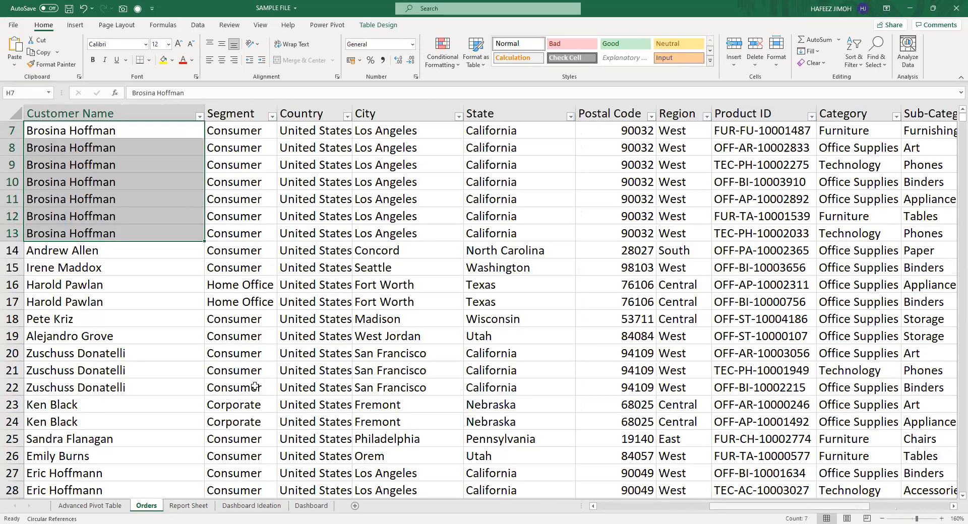
scroll(347, 166, "left", 3)
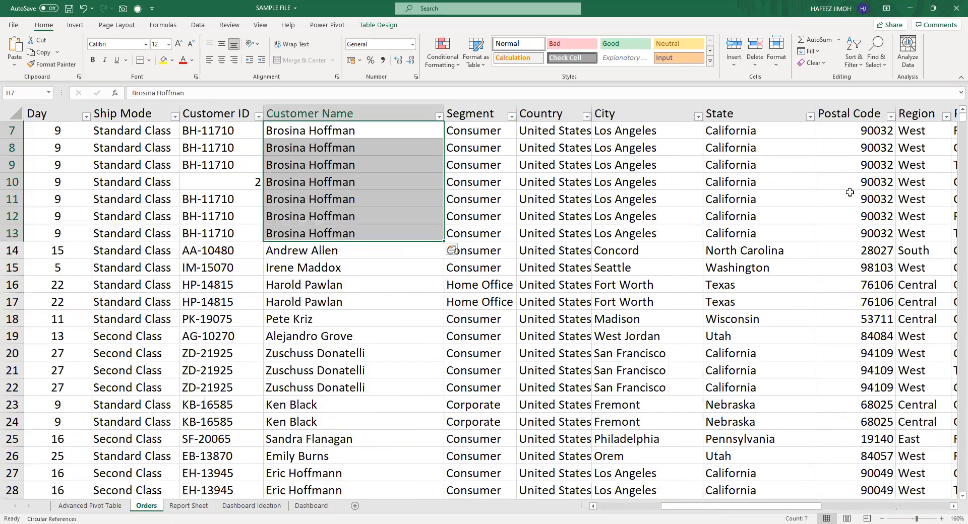
Review the planned Total Profit and Sales by Region cards on the Dashboard Ideation sheet.
left_click(281, 506)
left_click(321, 178)
left_click(350, 244)
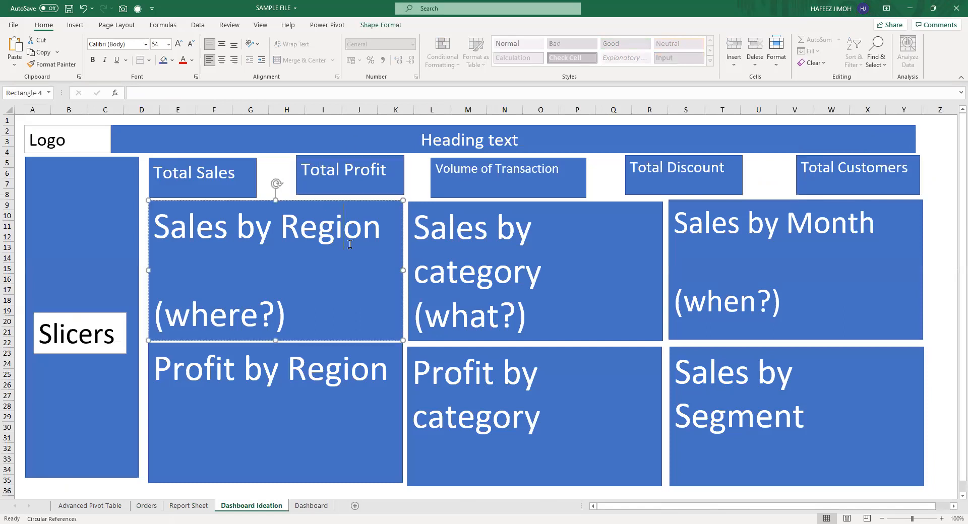
Return to the Report Sheet and review the KPI entries in D3:E4 and the naira symbol in J3.
left_click(192, 509)
left_click(306, 355)
scroll(306, 355, "down", 5)
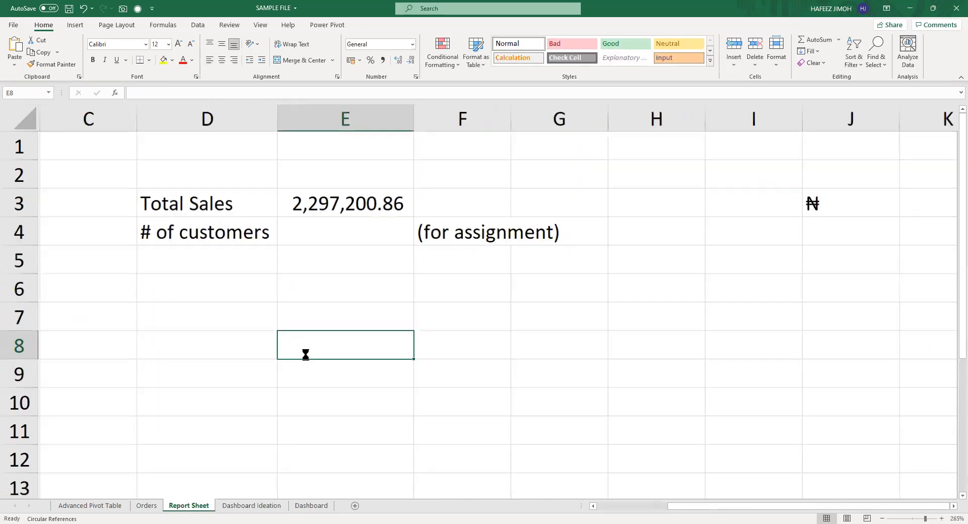
left_click_drag(286, 181, 460, 210)
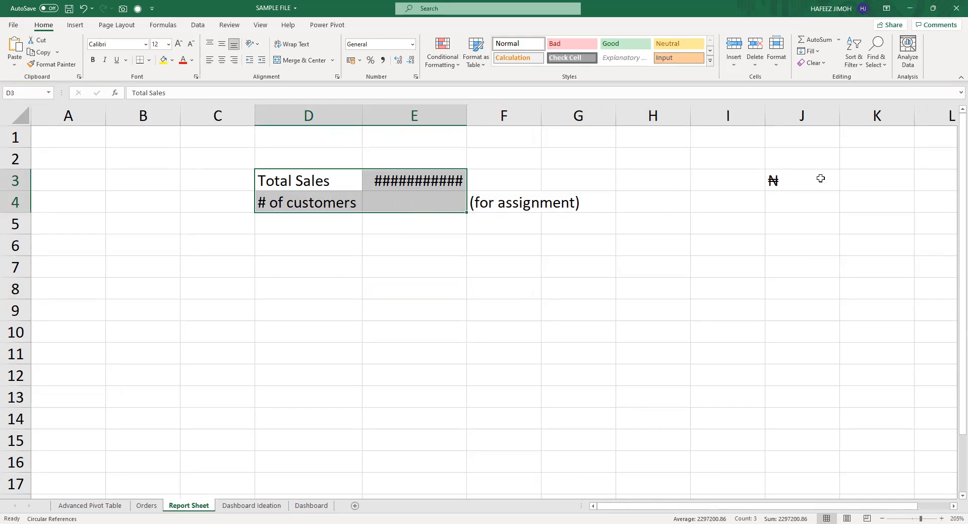
left_click(799, 179)
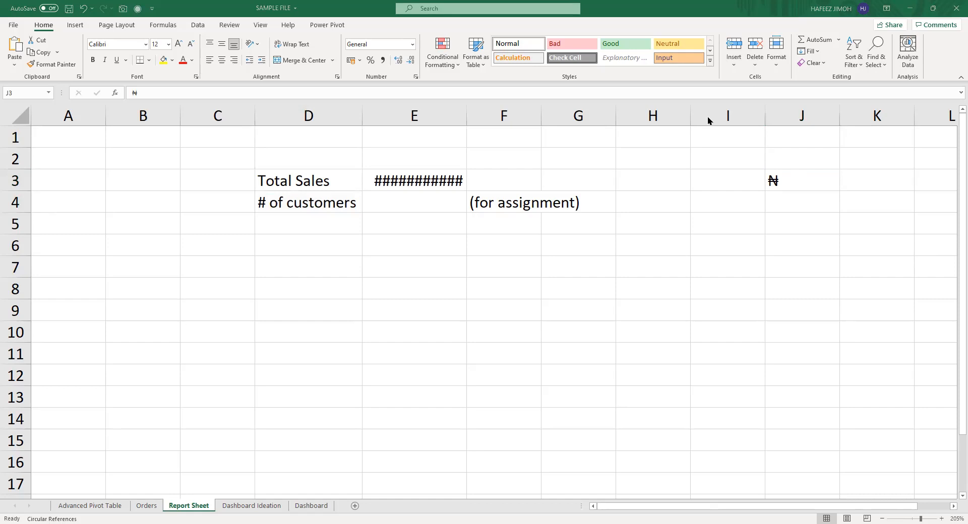
Insert a PivotTable based on SalesData at cell B7 of the existing Report Sheet.
left_click(153, 309)
left_click(86, 225)
left_click(108, 261)
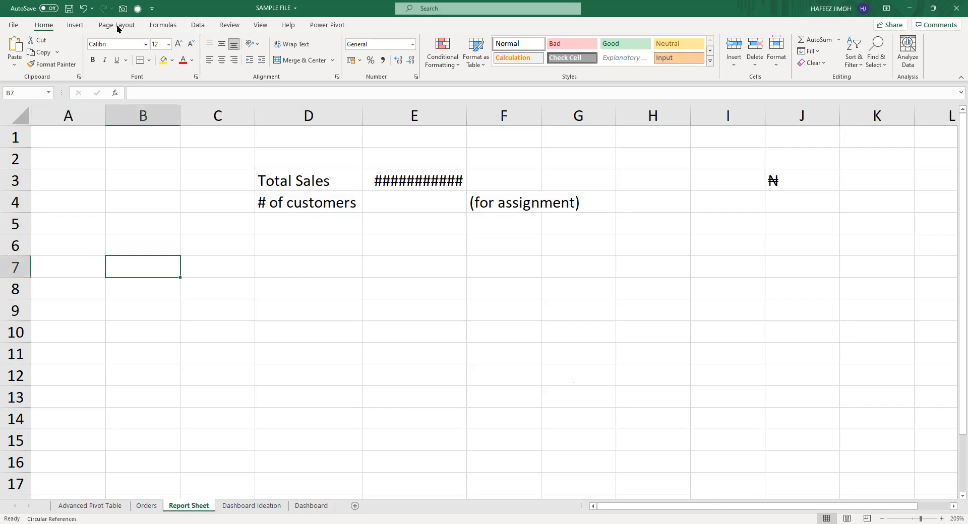
left_click(76, 26)
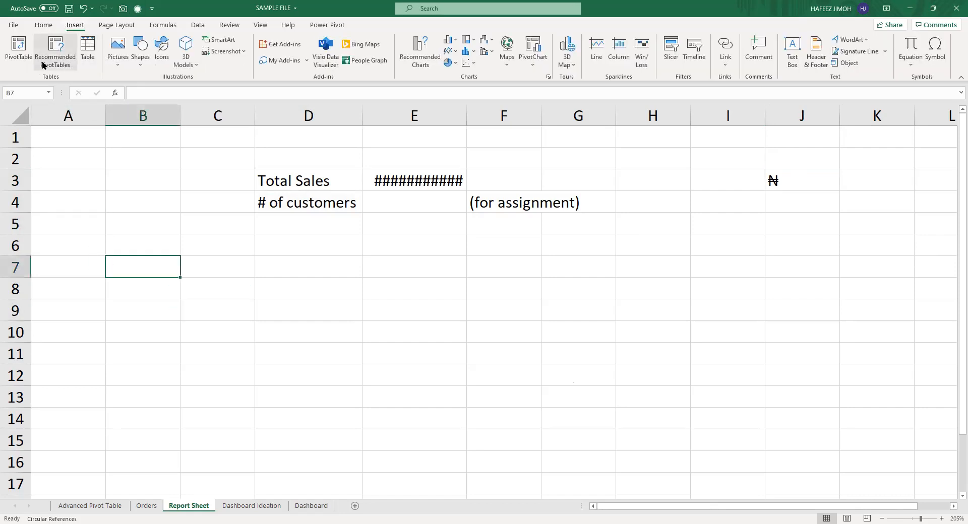
left_click(28, 59)
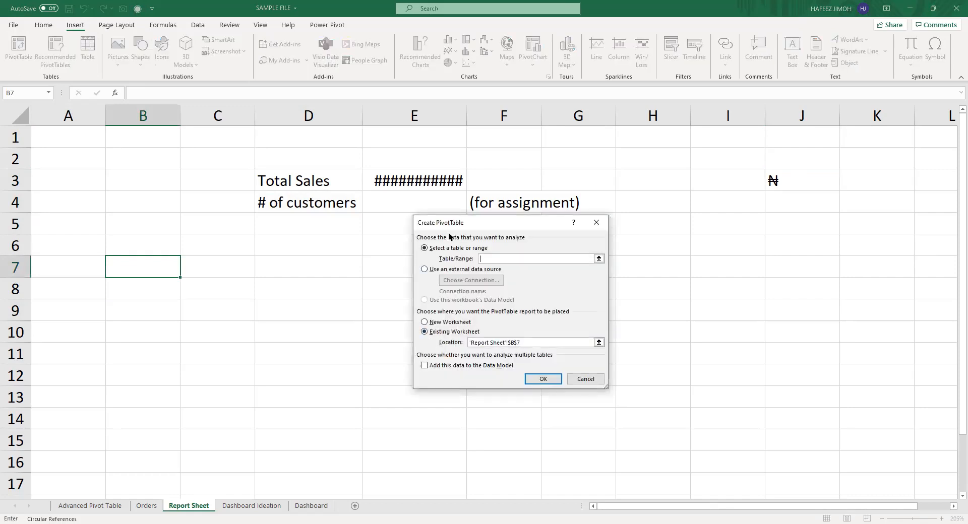
type("SalesData")
left_click(559, 379)
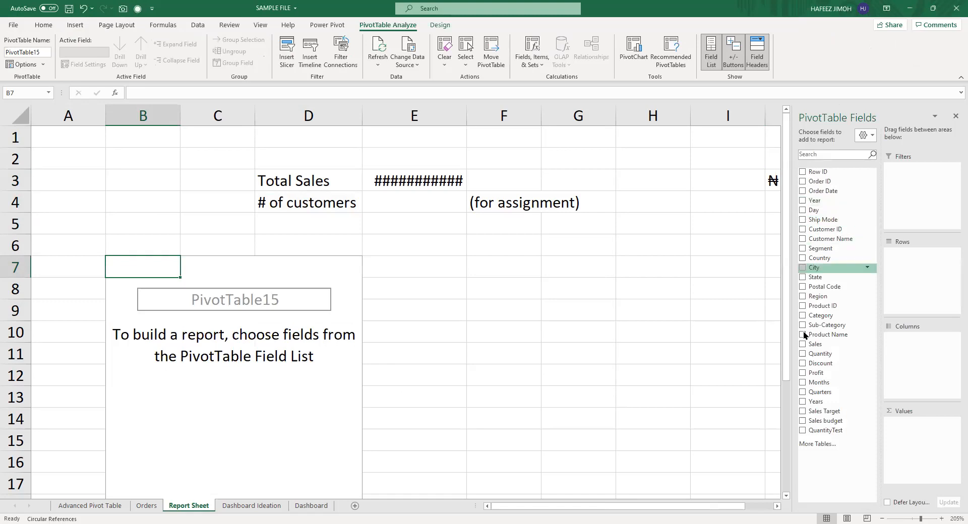
Check the planned charts on the Dashboard Ideation sheet, and summarize Sales by Region in the new PivotTable.
left_click(272, 507)
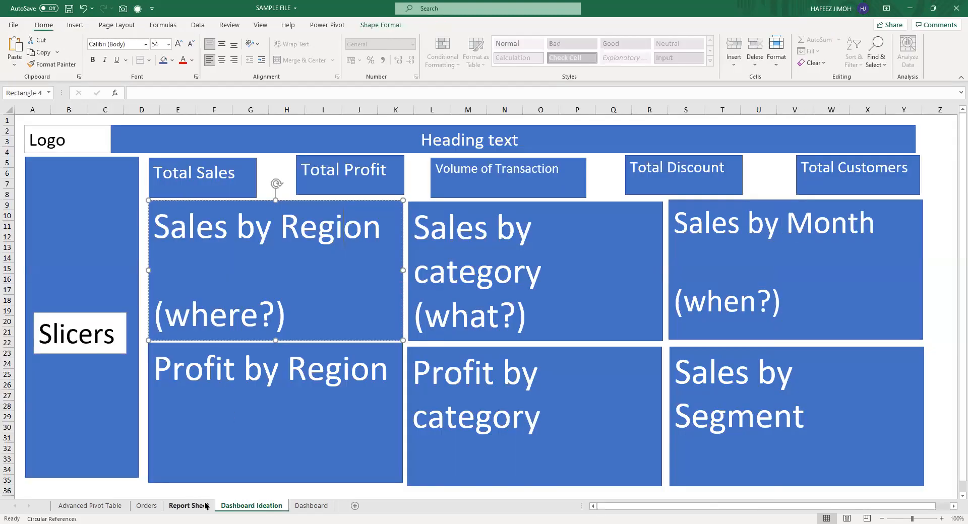
left_click(204, 507)
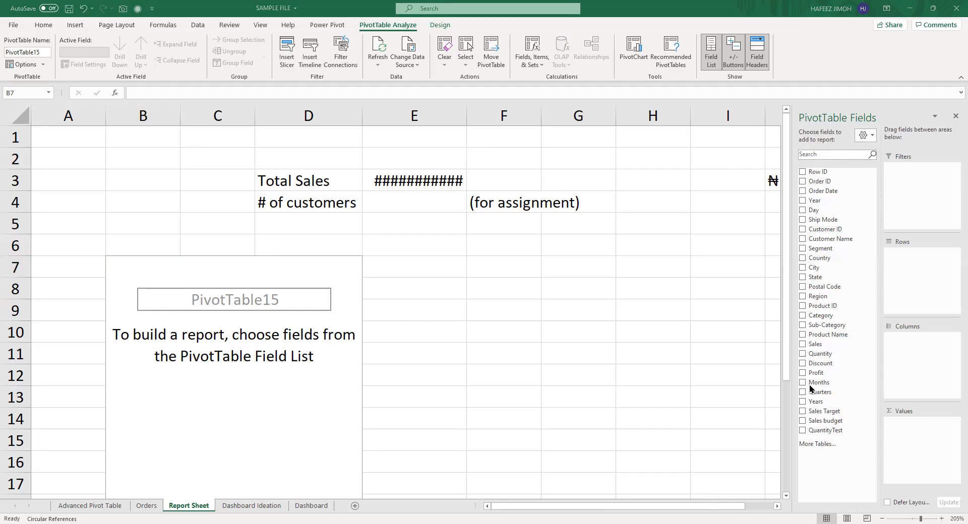
left_click_drag(817, 346, 906, 438)
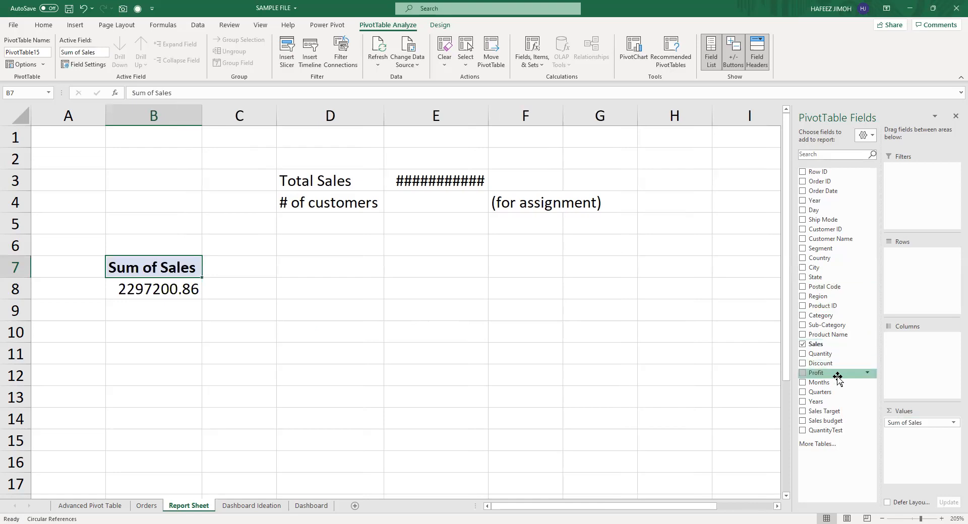
left_click_drag(835, 299, 912, 272)
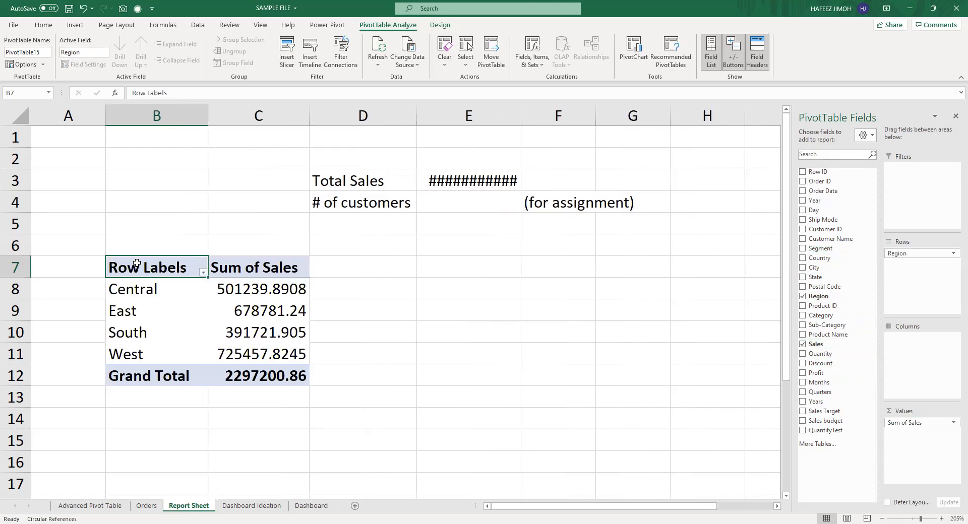
left_click_drag(129, 263, 235, 368)
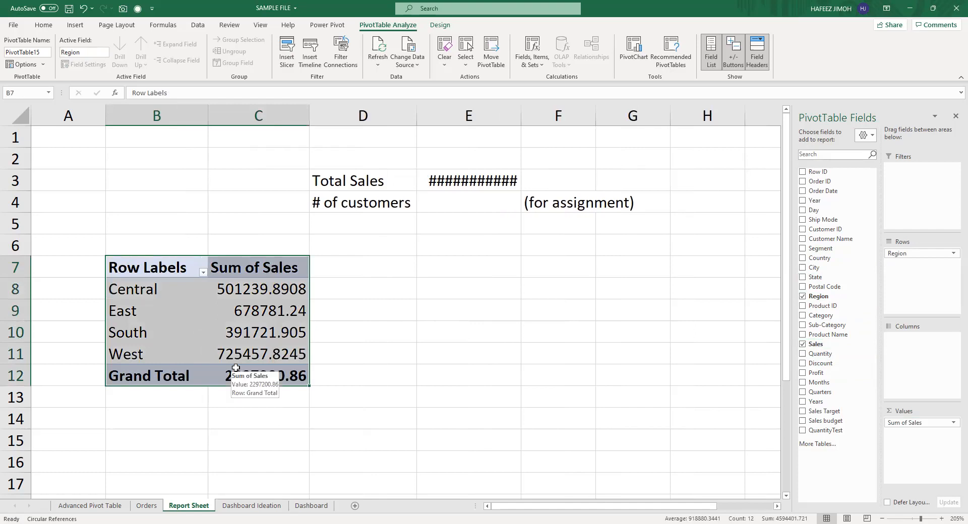
key("alt+F1")
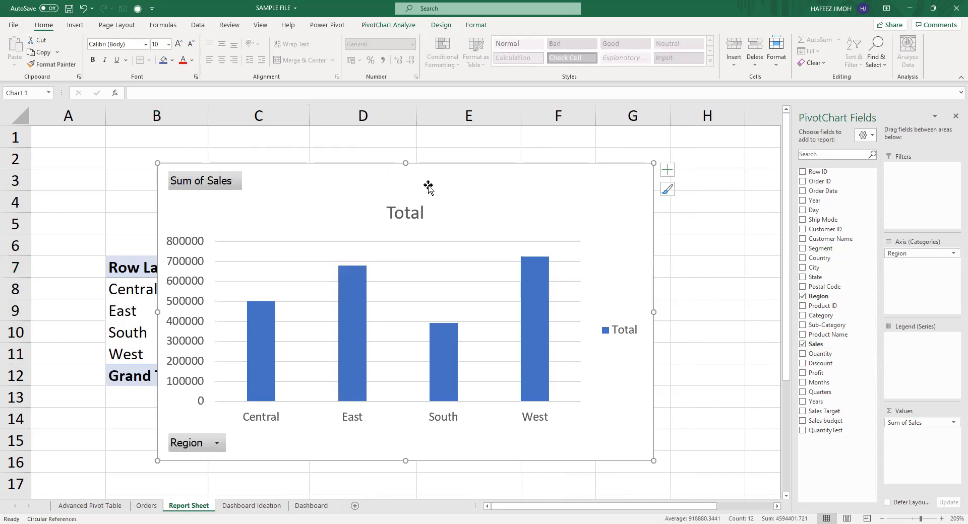
key("Escape")
left_click(546, 192)
key("Delete")
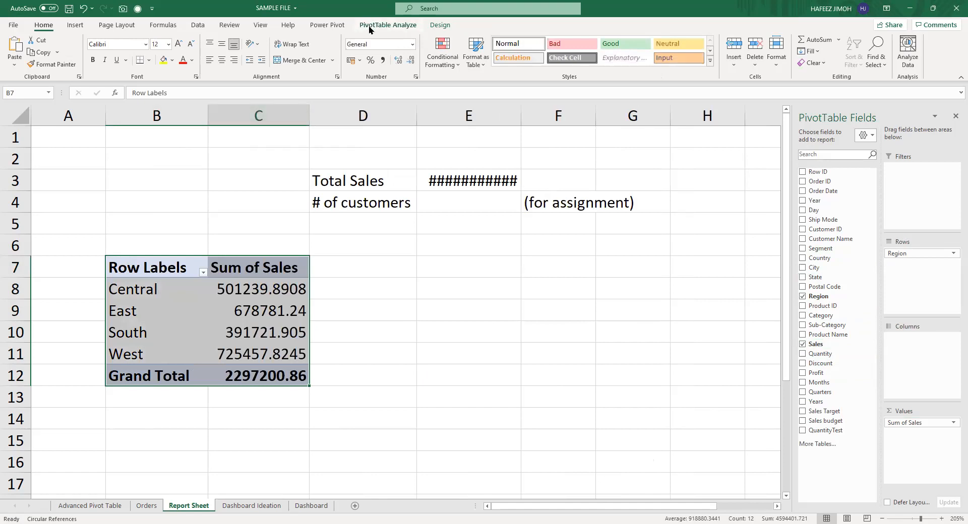
Insert a clustered column PivotChart from the sales by region PivotTable.
left_click(391, 25)
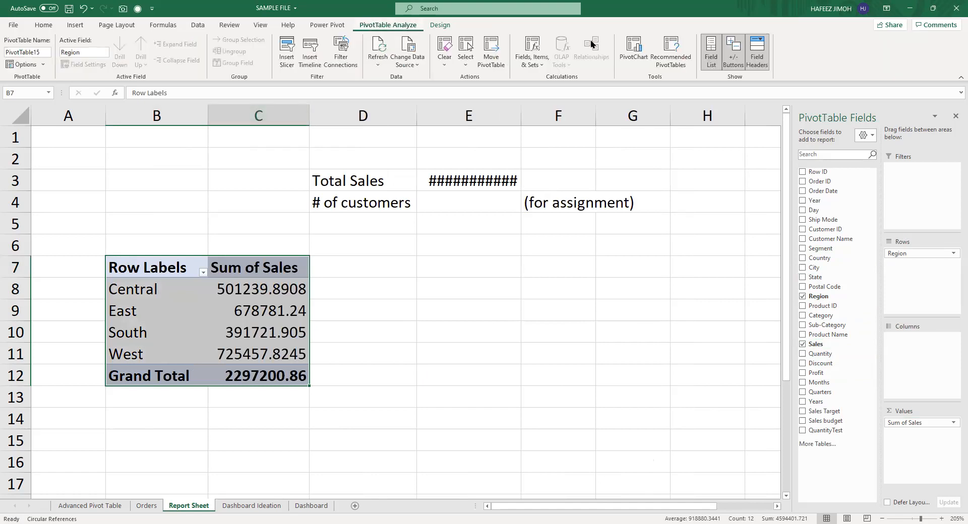
left_click(634, 50)
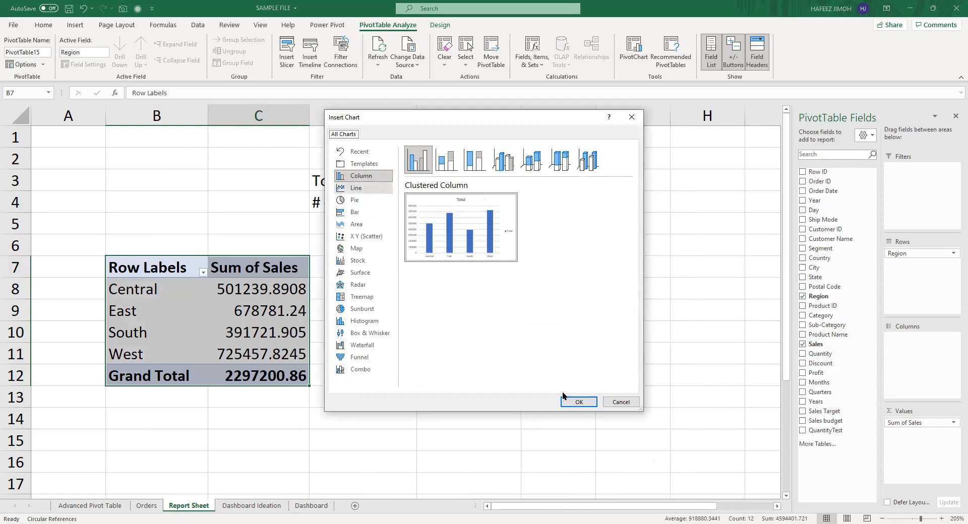
left_click(578, 402)
Close the field list, place the chart beside the PivotTable, and resize it to about 5.14 cm high and 9.6 cm wide.
left_click_drag(639, 224, 721, 228)
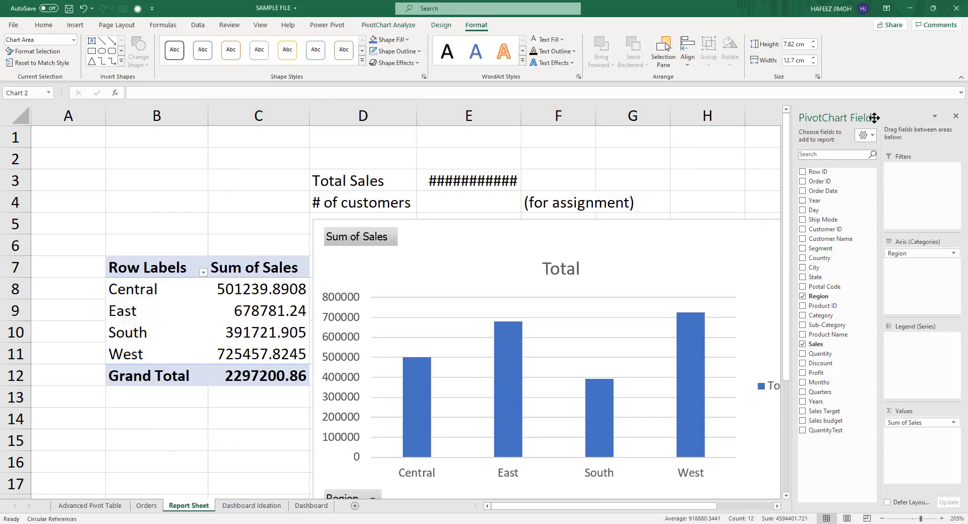
left_click(955, 119)
left_click_drag(805, 220, 665, 251)
left_click_drag(622, 280, 677, 254)
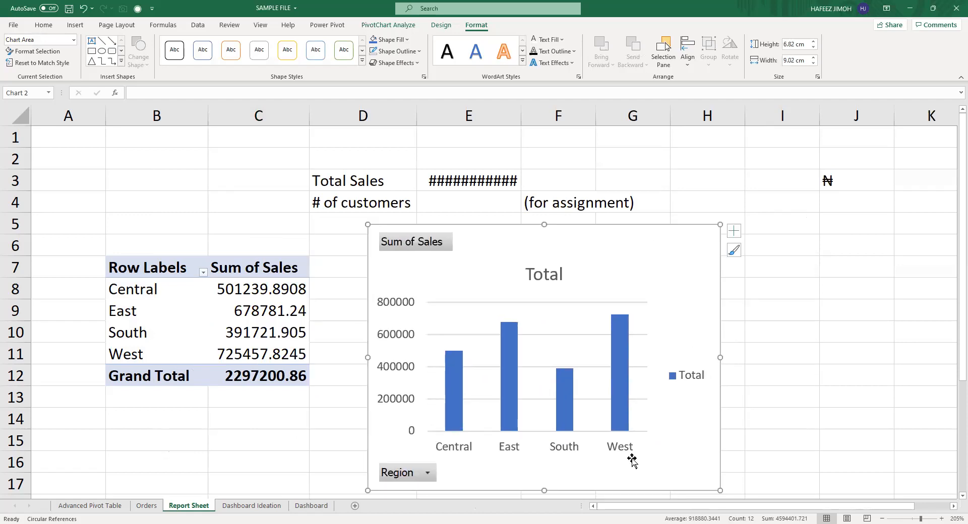
left_click_drag(544, 491, 614, 425)
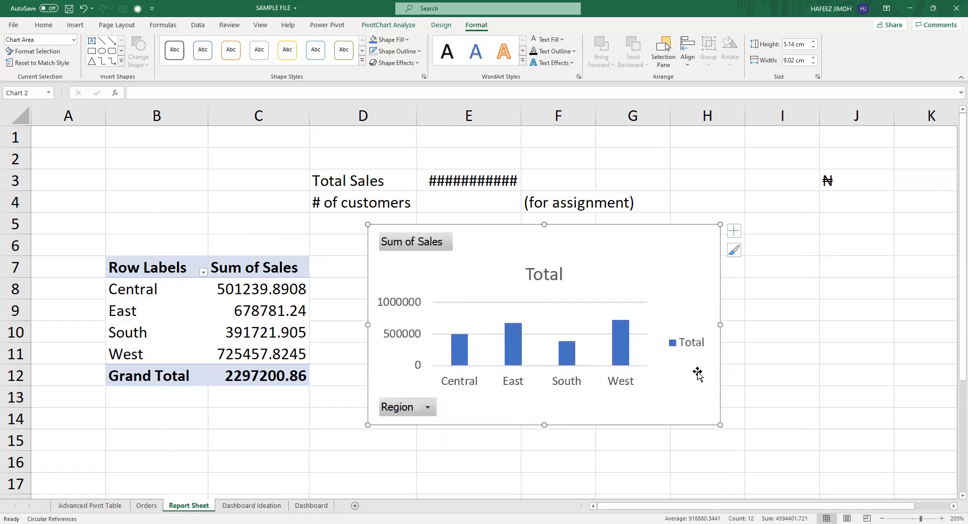
left_click_drag(720, 326, 748, 336)
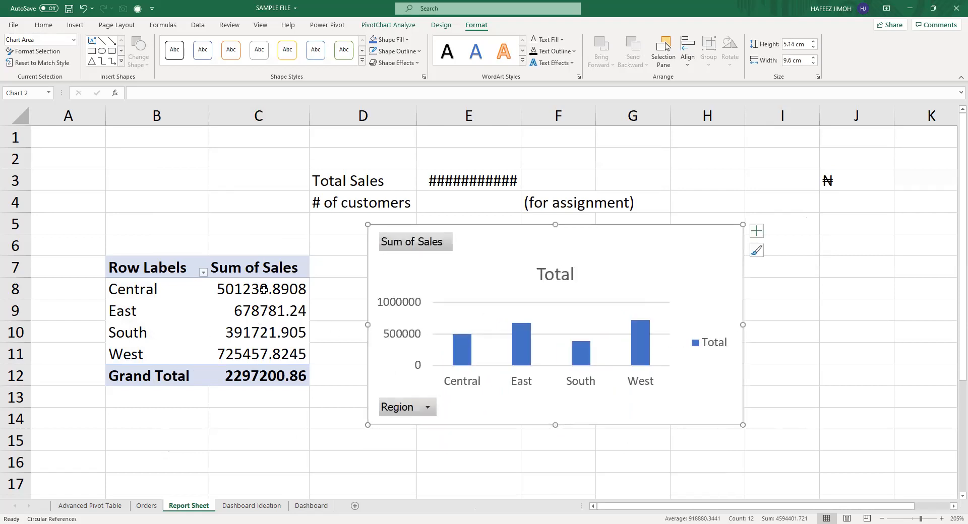
Apply comma style to the Sum of Sales values in C8:C12 and make the region chart slightly taller.
left_click_drag(263, 289, 284, 374)
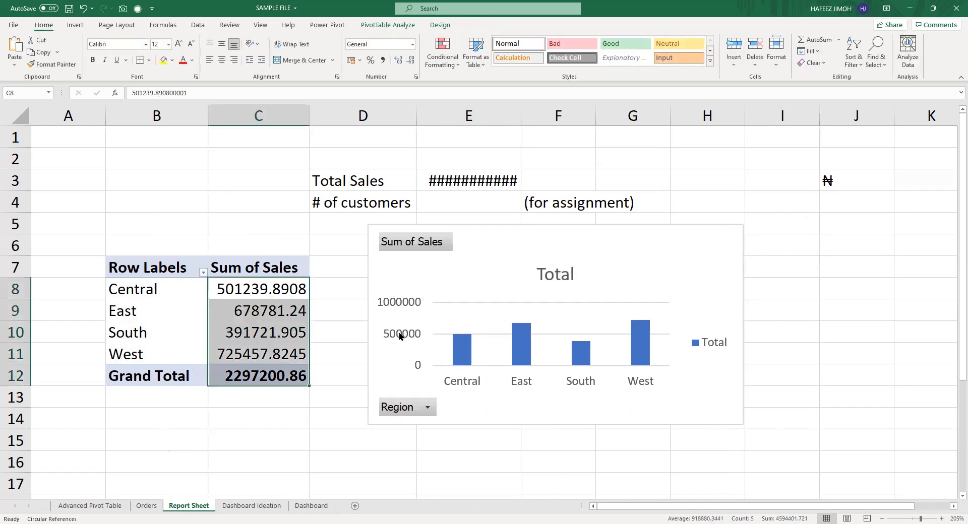
left_click(381, 61)
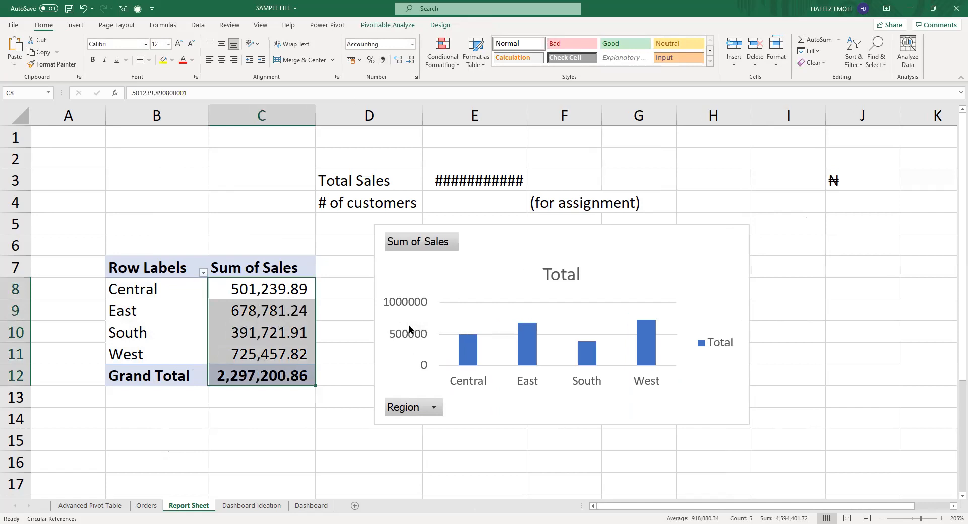
left_click(398, 302)
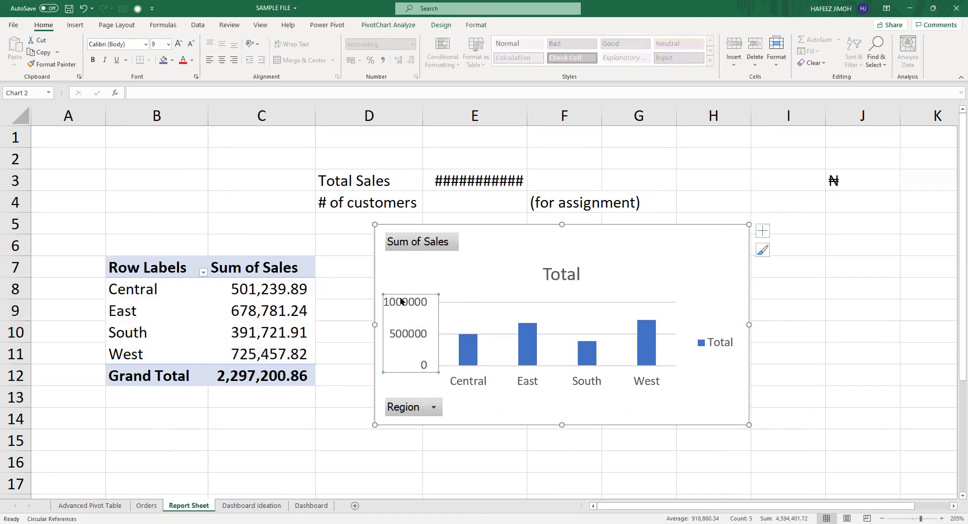
left_click_drag(562, 426, 558, 462)
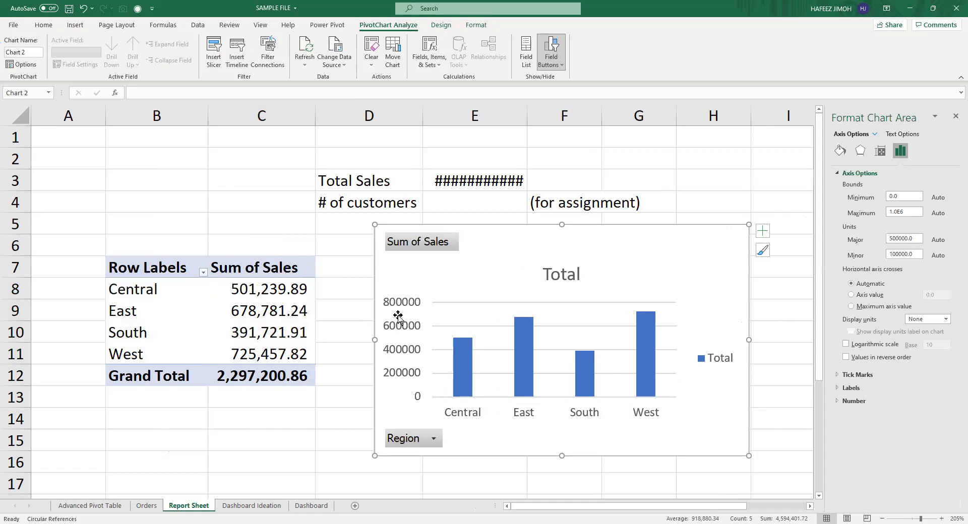
Add General as the number format code for the chart's vertical axis, unlinking it from the source.
left_click(402, 307)
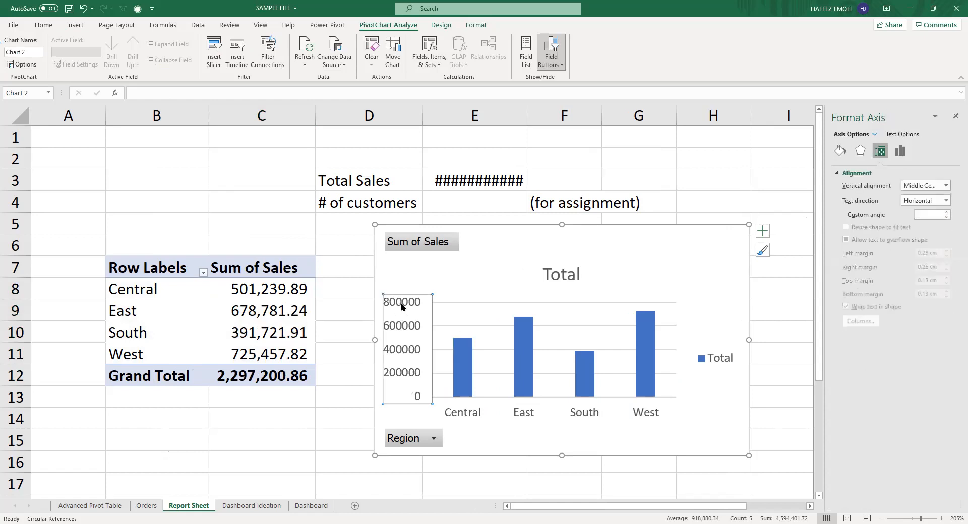
left_click(900, 153)
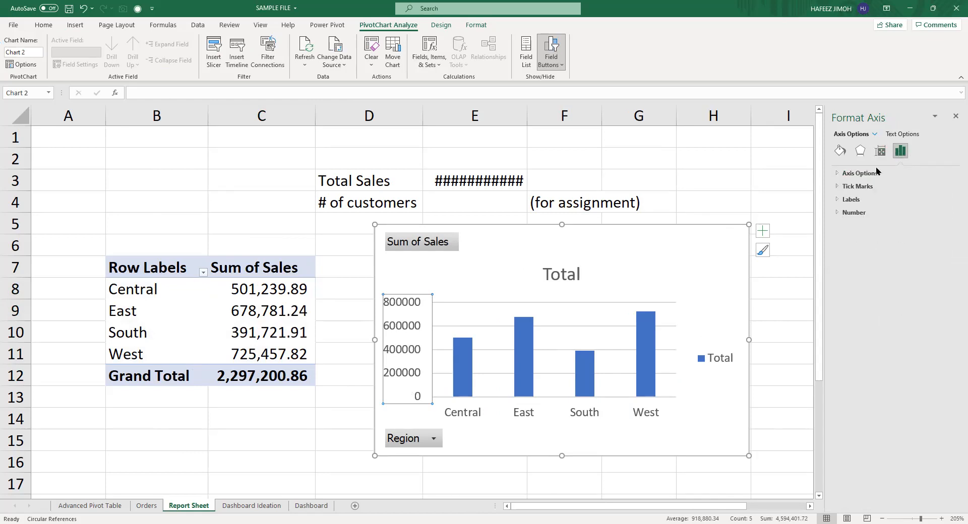
left_click(838, 212)
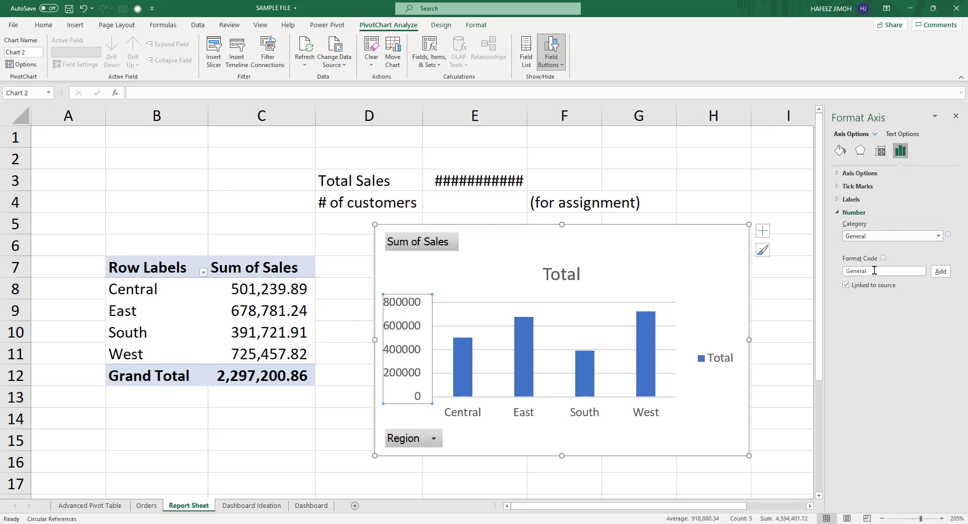
left_click(940, 273)
Try Hundreds and Thousands as the vertical axis's display units, and set them to Millions.
left_click(850, 200)
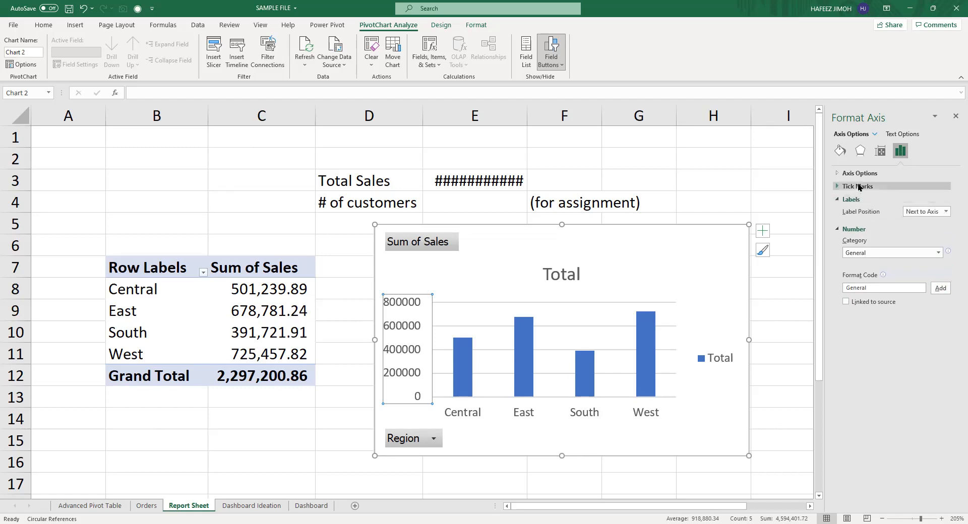
left_click(859, 187)
left_click(861, 174)
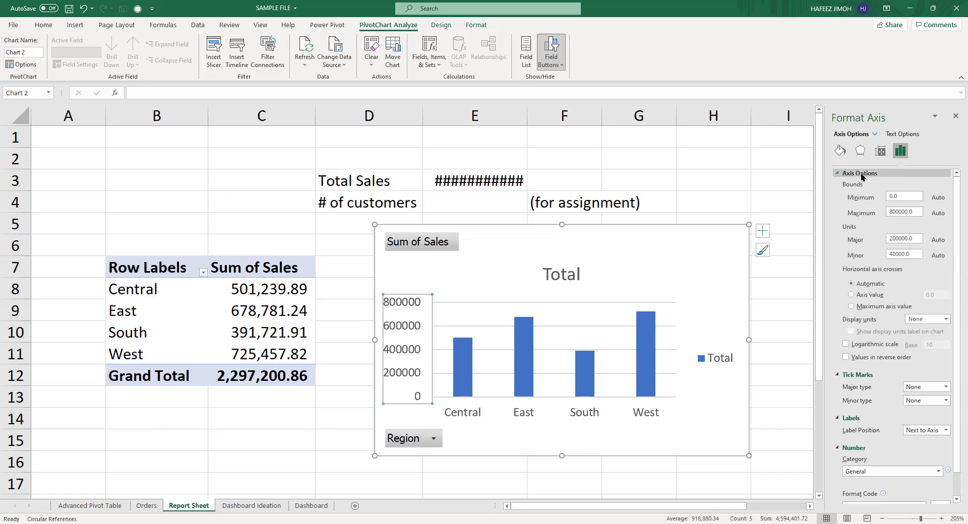
left_click(861, 174)
left_click(861, 174)
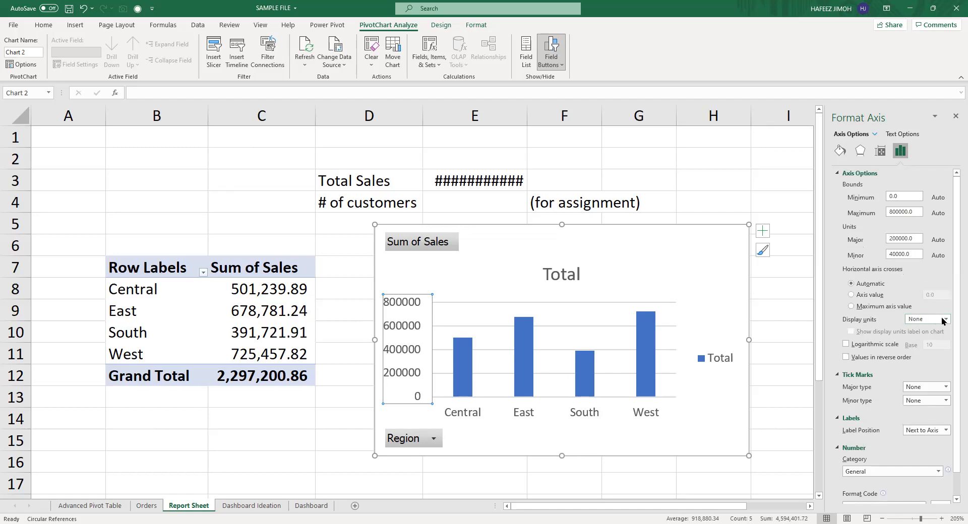
left_click(942, 317)
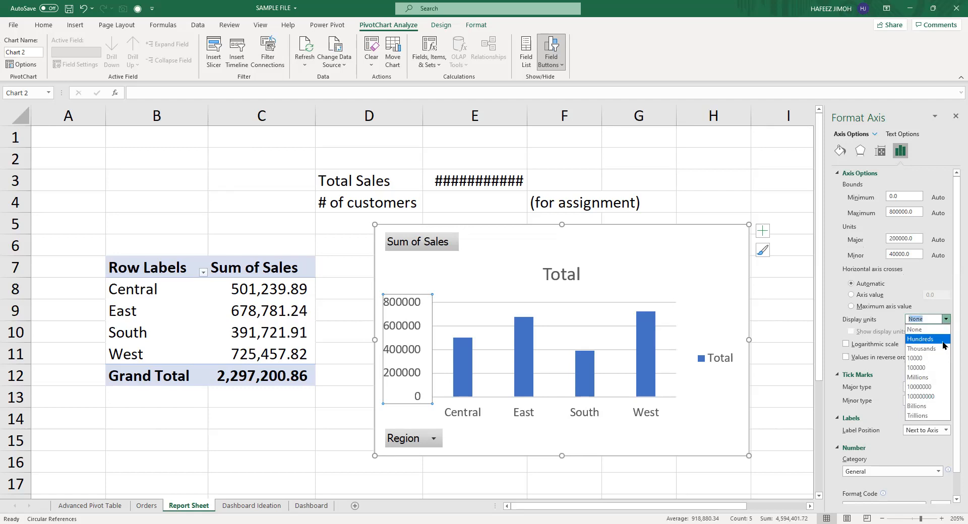
left_click(928, 340)
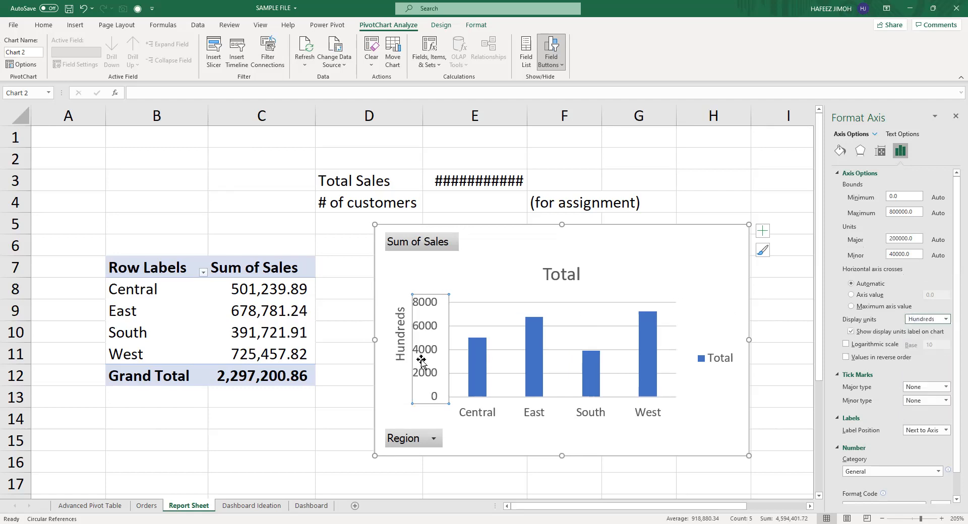
left_click(946, 319)
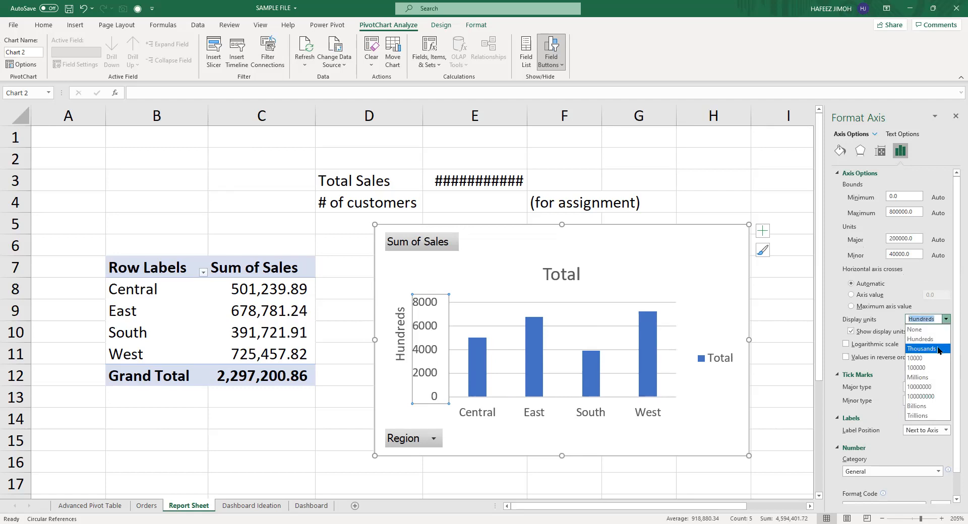
left_click(939, 349)
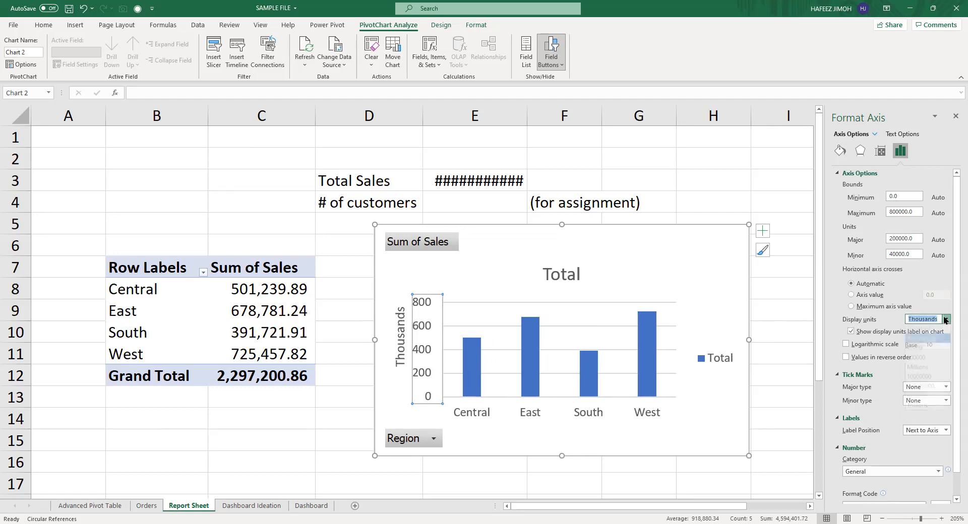
left_click(946, 319)
left_click(939, 378)
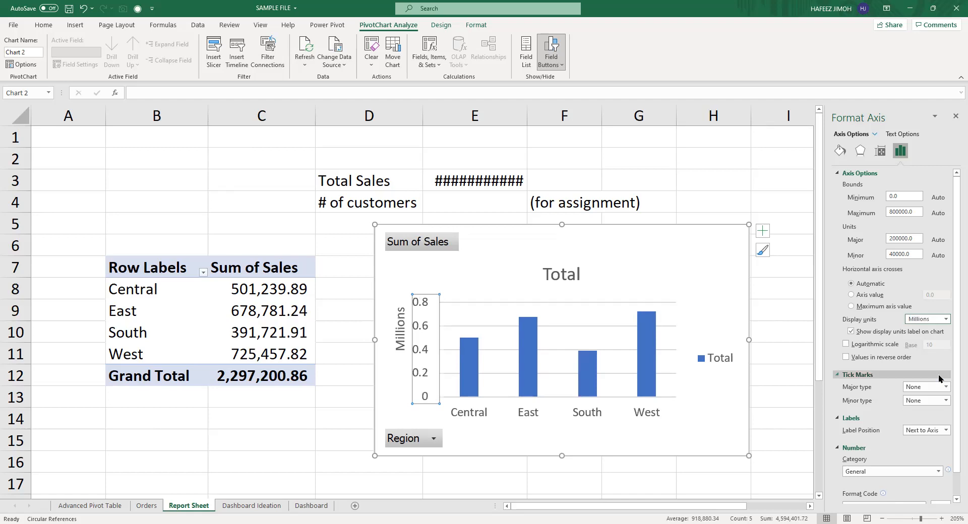
Rename the vertical axis's display units label to "Sales in Millions".
left_click(398, 341)
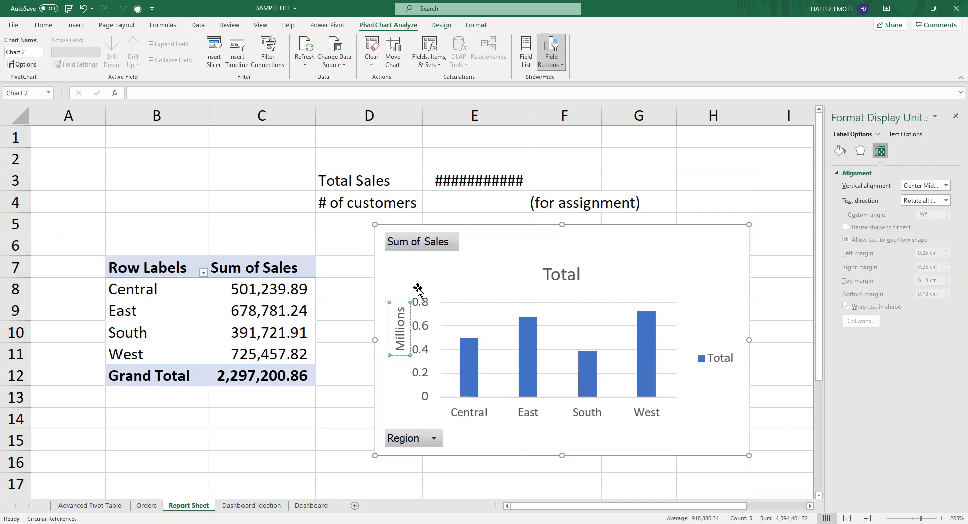
type("Sa;")
key("BackSpace")
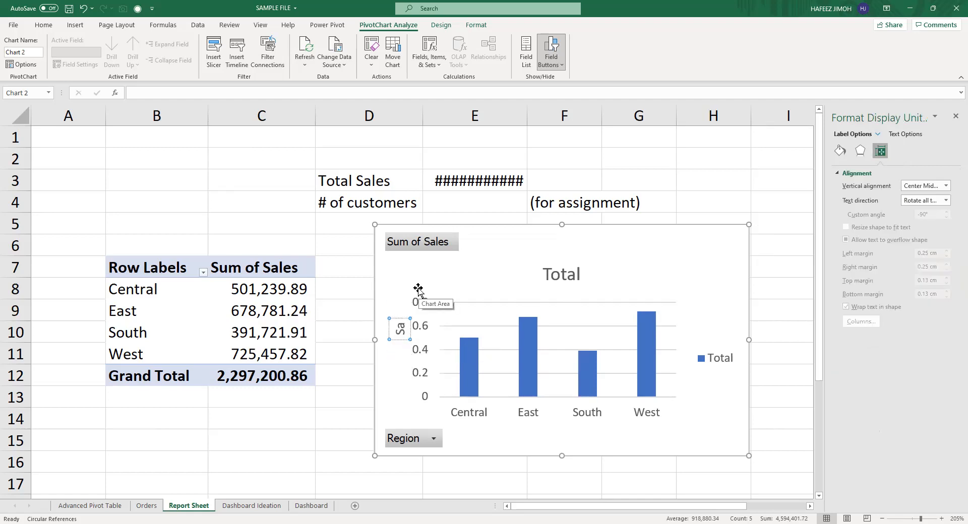
type("les(")
key("BackSpace")
type("in Millions")
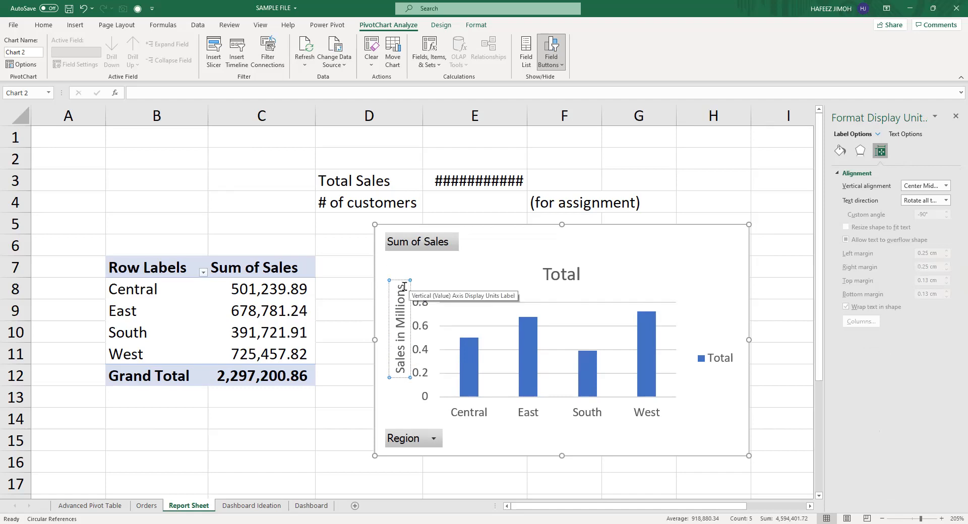
Change the ending of the vertical axis's display units label so it reads "Sales in thousands".
left_click(400, 293)
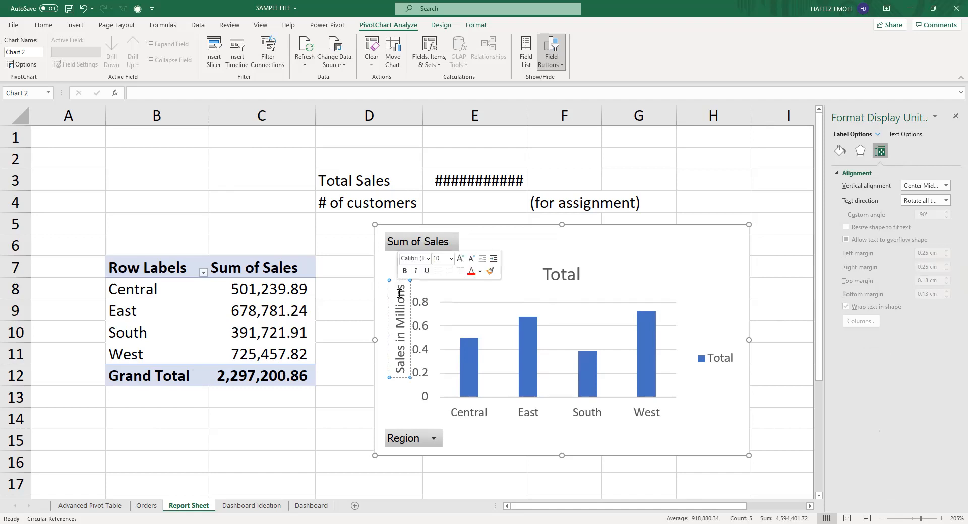
key("BackSpace")
key("BackSpace")
key("BackSpace")
key("BackSpace")
key("BackSpace")
key("BackSpace")
key("BackSpace")
key("BackSpace")
key("BackSpace")
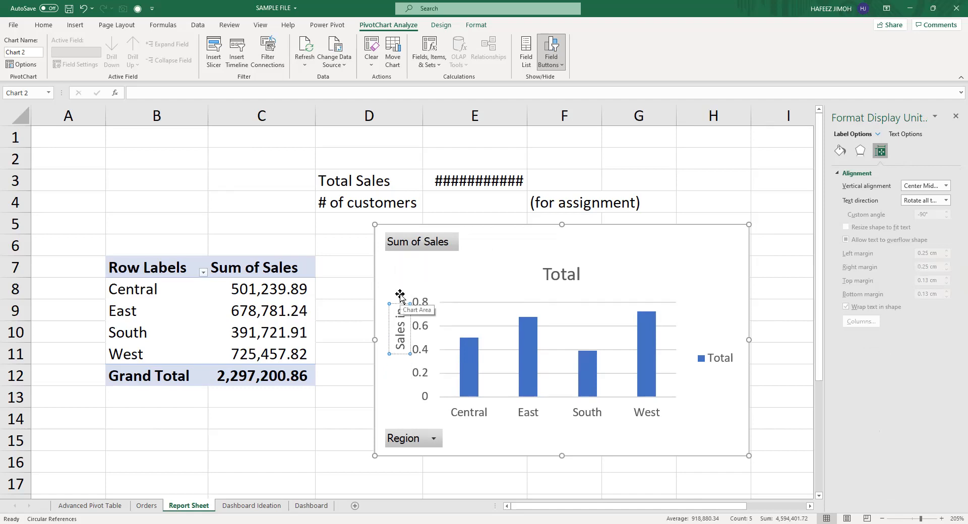
type("thou")
key("BackSpace")
key("BackSpace")
key("BackSpace")
key("BackSpace")
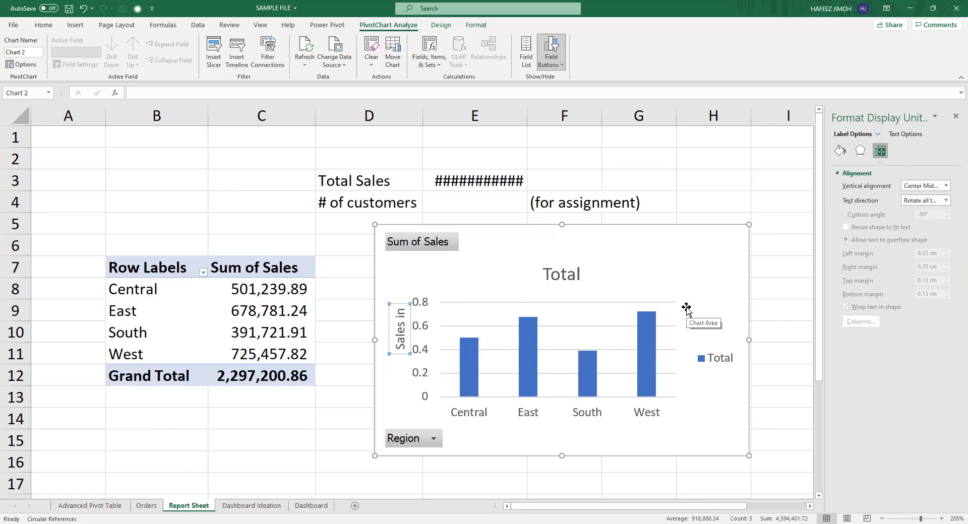
type("thousands")
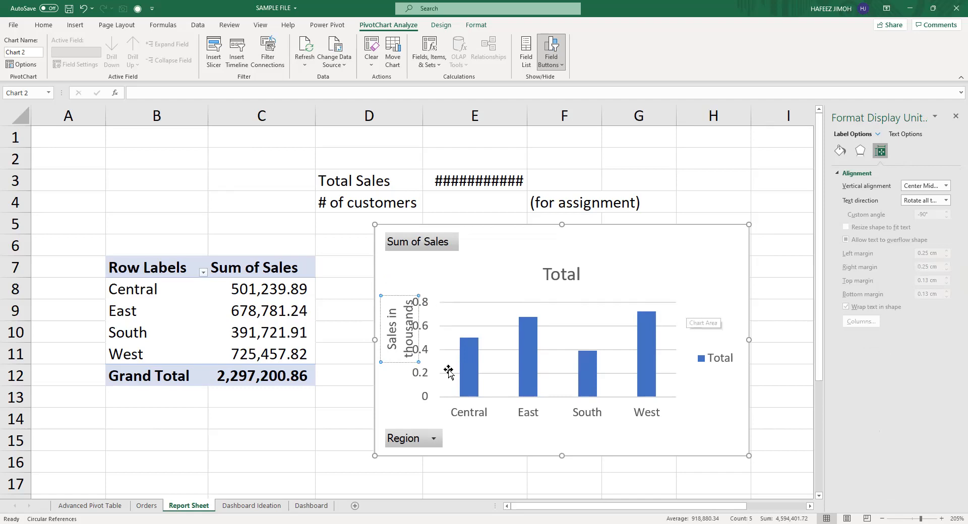
Shift the units label off the axis numbers, enlarging the chart to 6.16 cm high, and delete the legend.
left_click_drag(416, 361, 386, 362)
left_click_drag(561, 456, 561, 465)
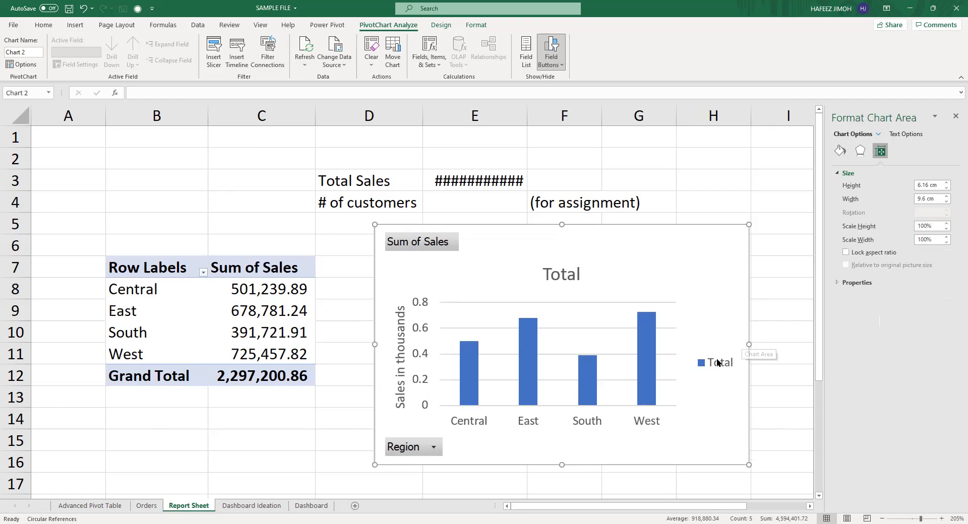
left_click(718, 362)
key("Delete")
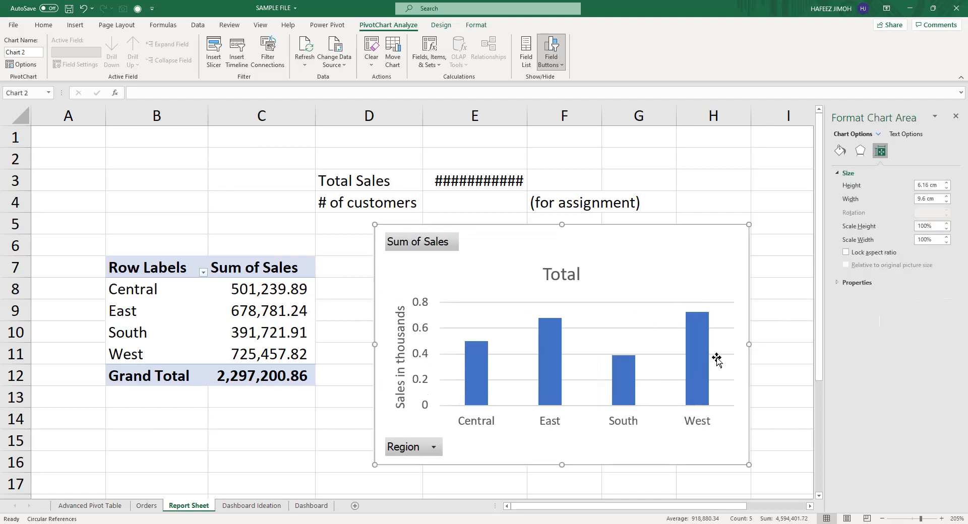
Move the Total title up to the chart's upper edge and extend the plot area upward beneath it.
left_click(564, 280)
left_click_drag(571, 262, 568, 237)
left_click(570, 309)
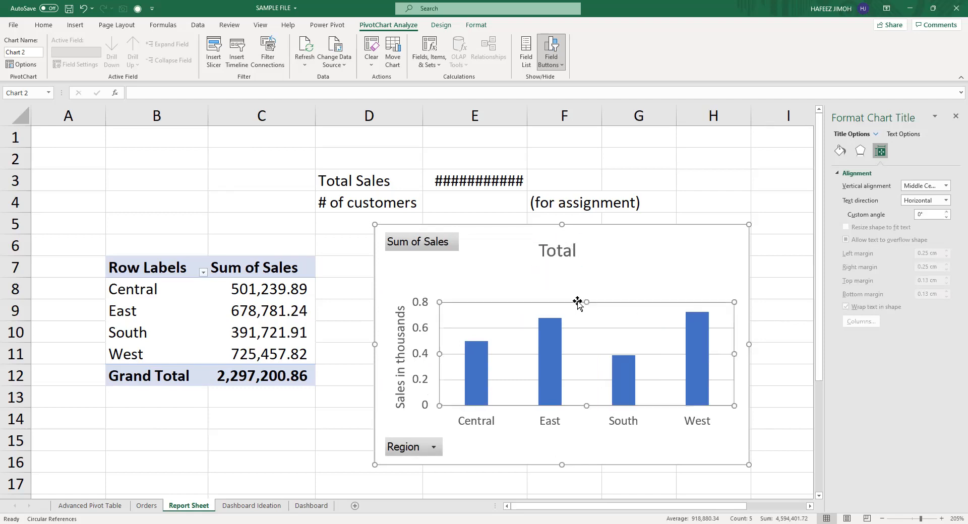
left_click_drag(586, 305, 578, 274)
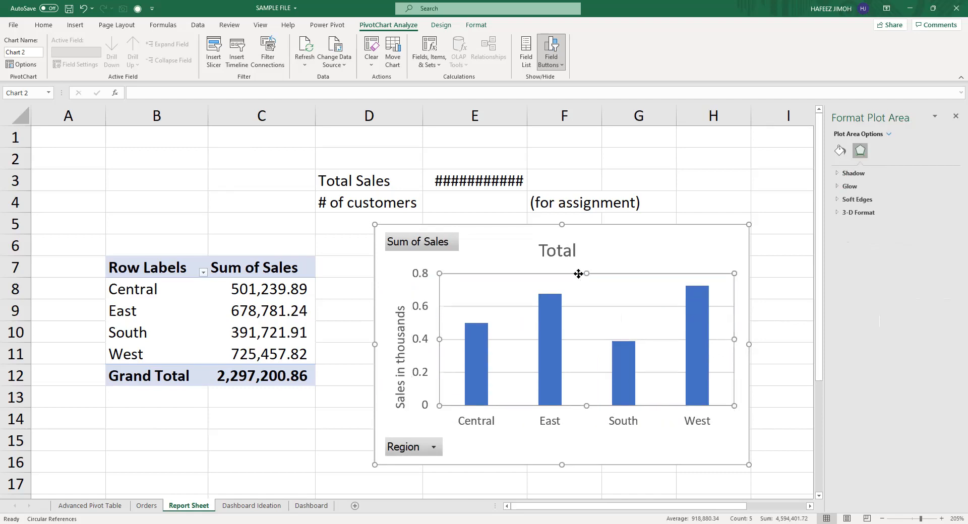
Set the vertical axis's display units to Thousands, change them to 100000, and close the axis formatting options.
left_click(418, 308)
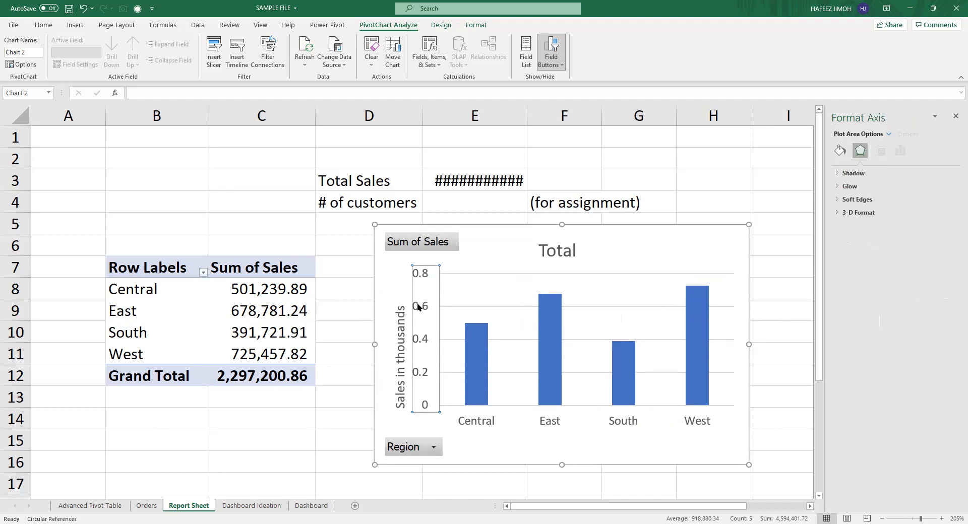
left_click(898, 151)
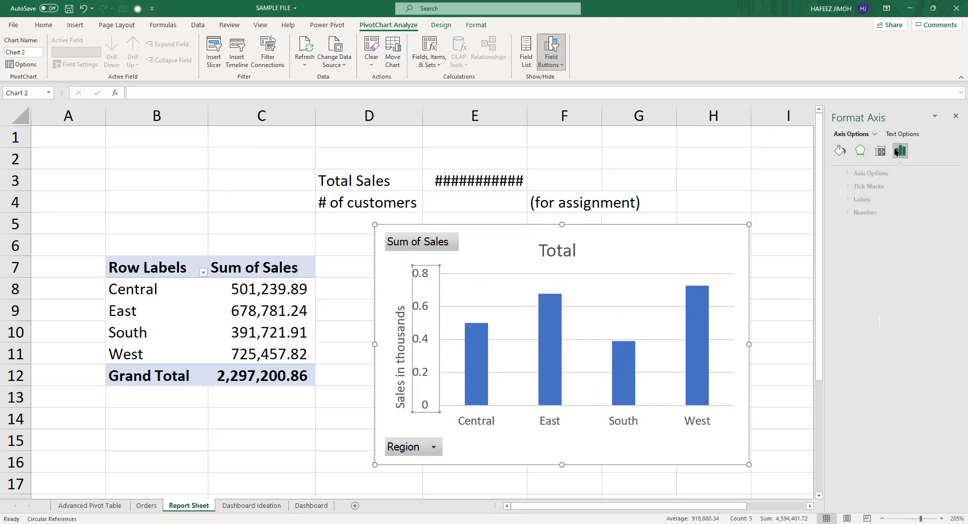
left_click(860, 186)
left_click(858, 231)
left_click(861, 174)
left_click(931, 318)
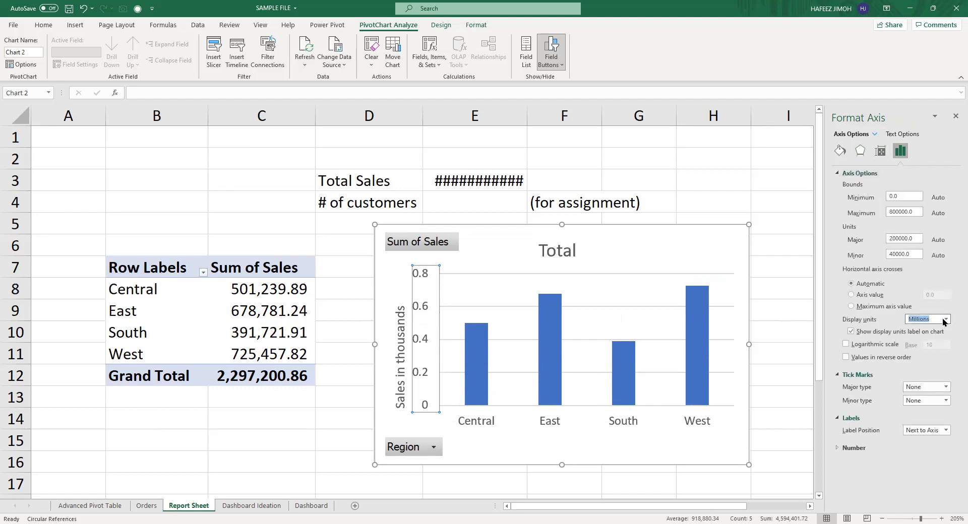
left_click(946, 320)
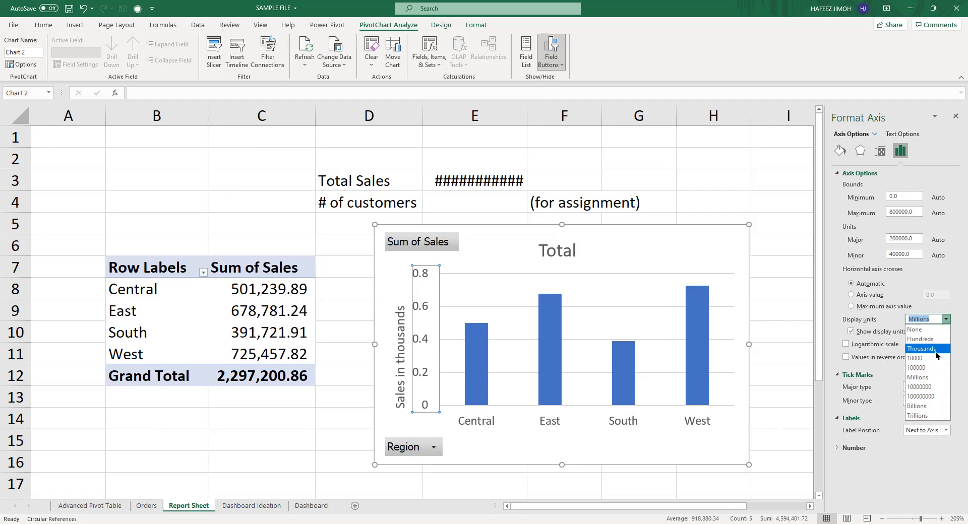
left_click(936, 356)
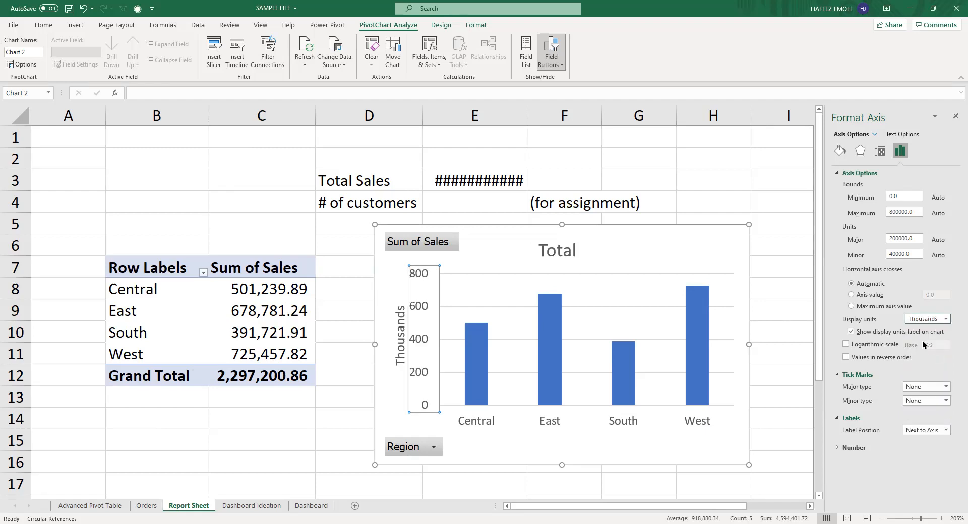
left_click(946, 319)
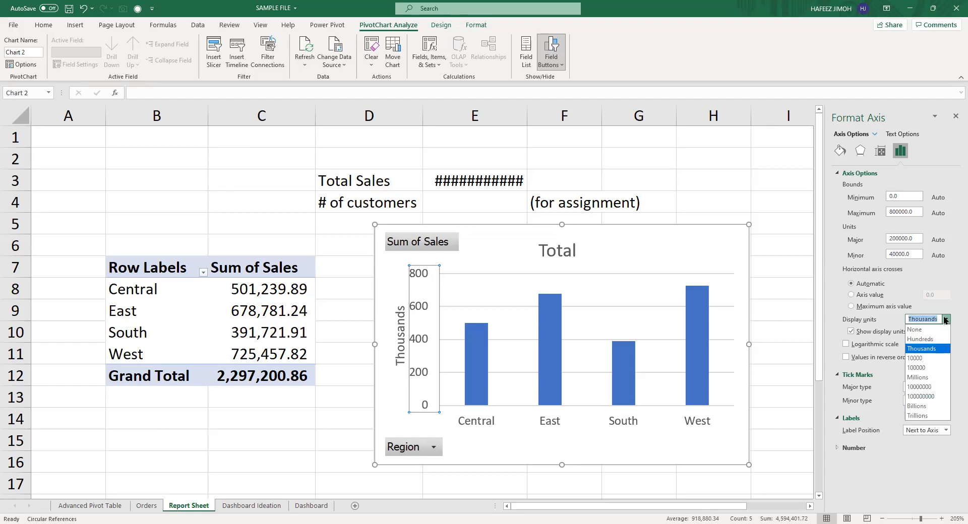
left_click(941, 368)
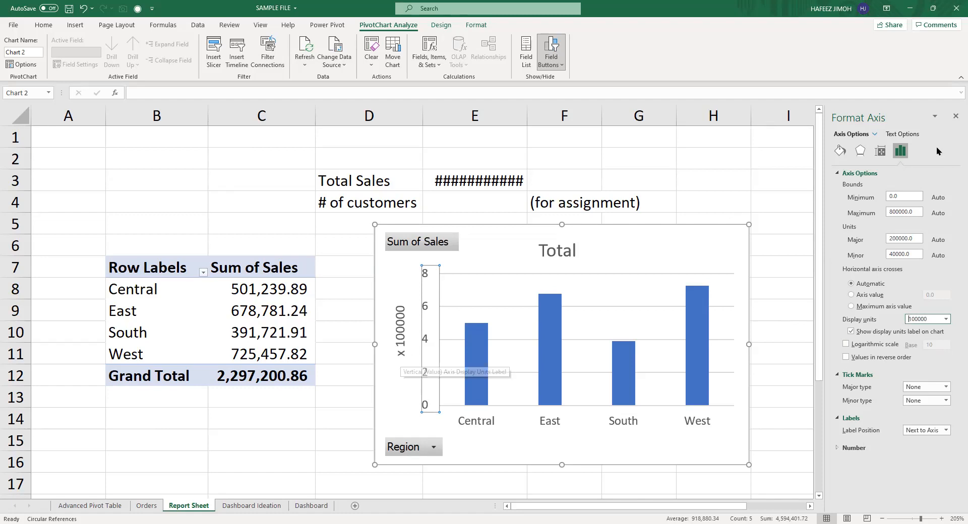
left_click(951, 113)
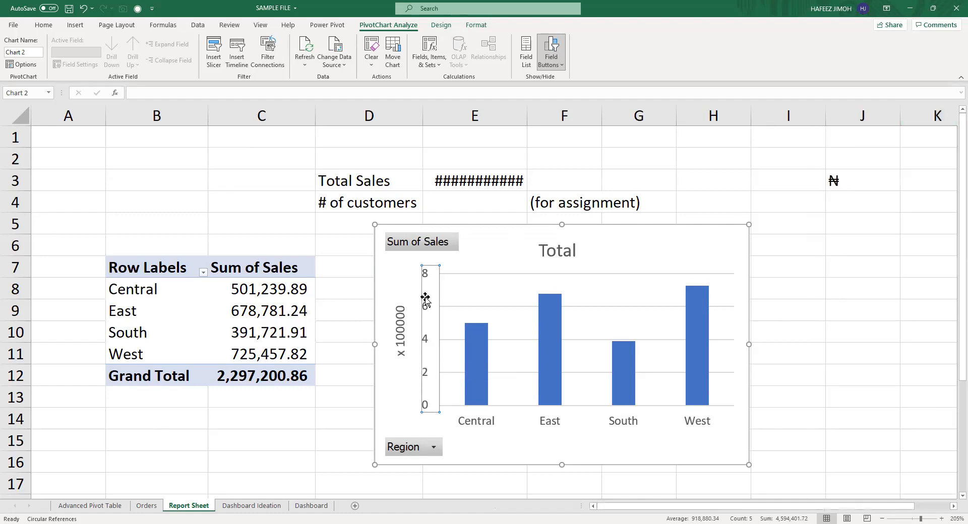
Undo the formatting of the region chart, back past its insertion.
key("ctrl+z")
key("ctrl+z")
key("ctrl+z")
key("ctrl+z")
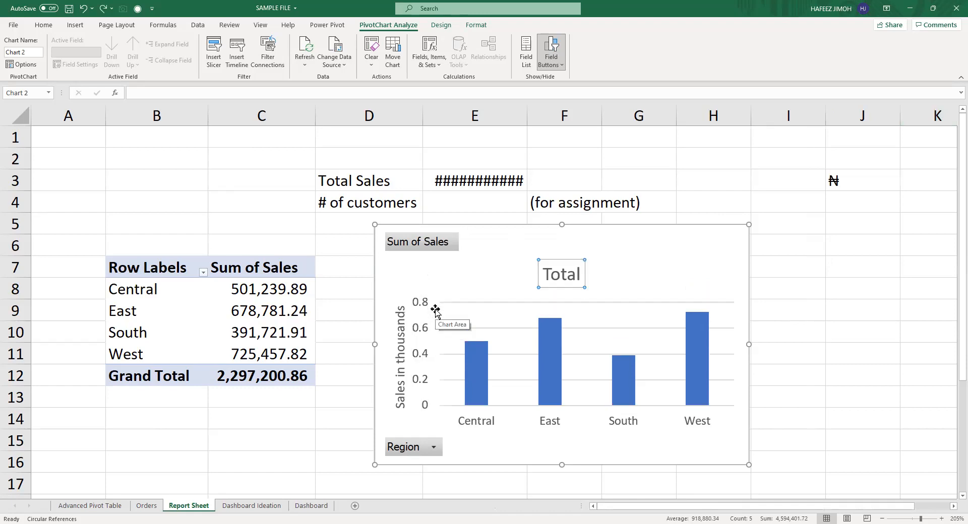
key("ctrl+z")
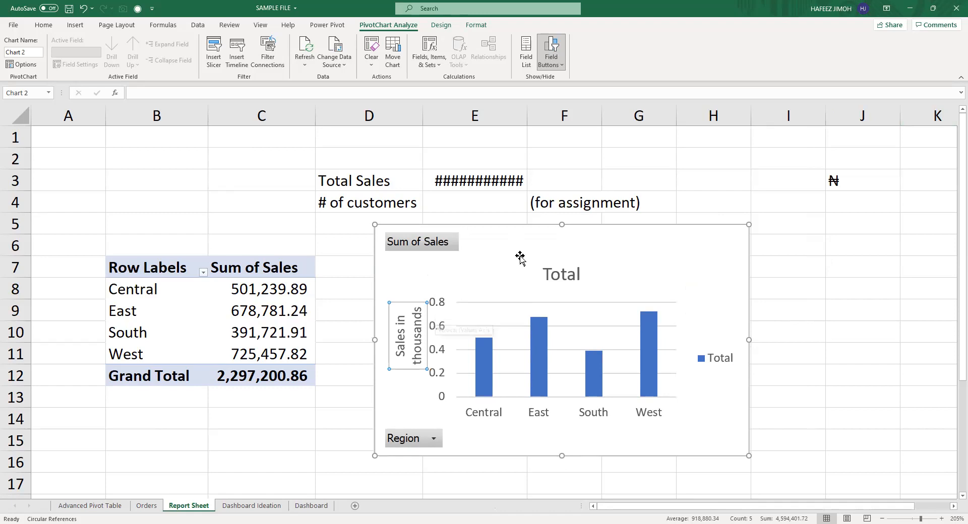
key("ctrl+z")
Insert a default column PivotChart from the PivotTable in B7:C12, place it beside the table from row 6, and narrow it to end within column H.
left_click_drag(174, 266, 281, 372)
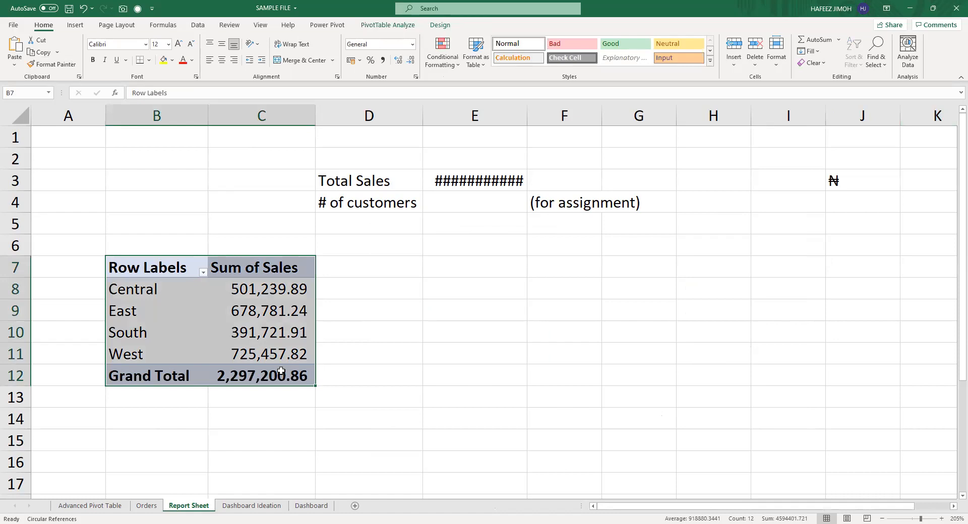
key("alt+F1")
left_click_drag(553, 181, 666, 272)
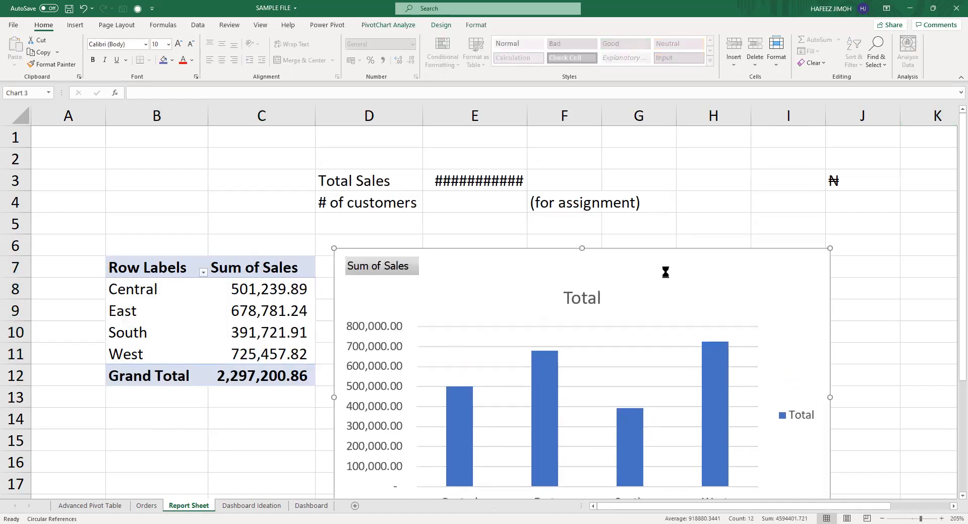
scroll(666, 272, "down", 1)
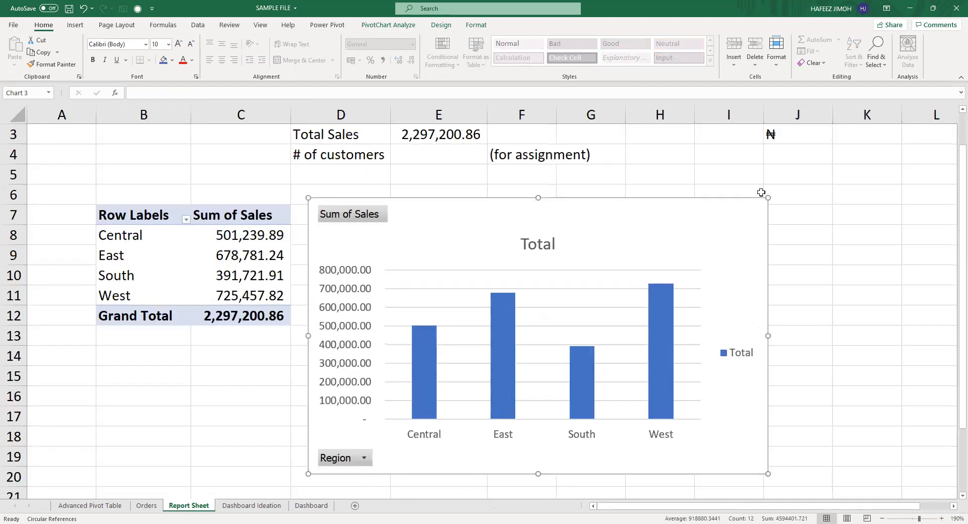
left_click_drag(767, 197, 710, 194)
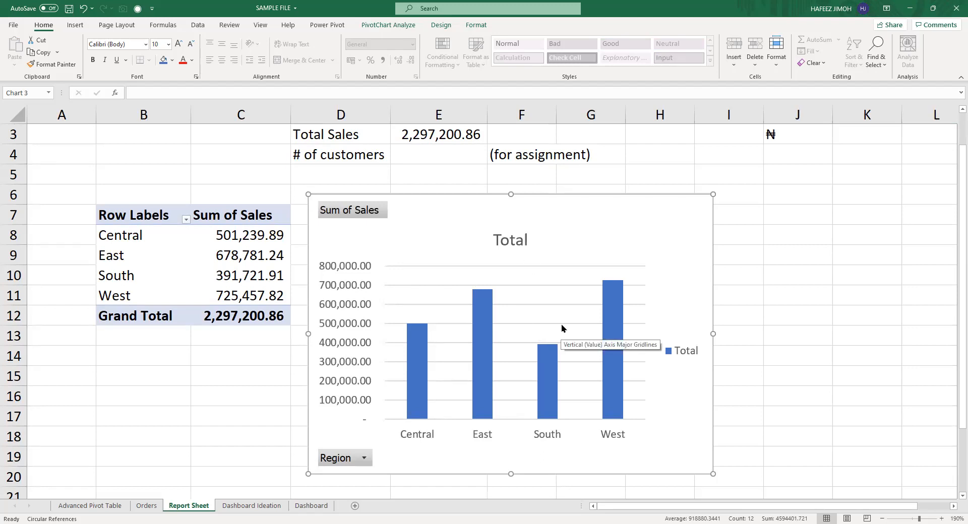
Delete the new chart's legend and move the Total title up near the chart's upper edge.
left_click(676, 353)
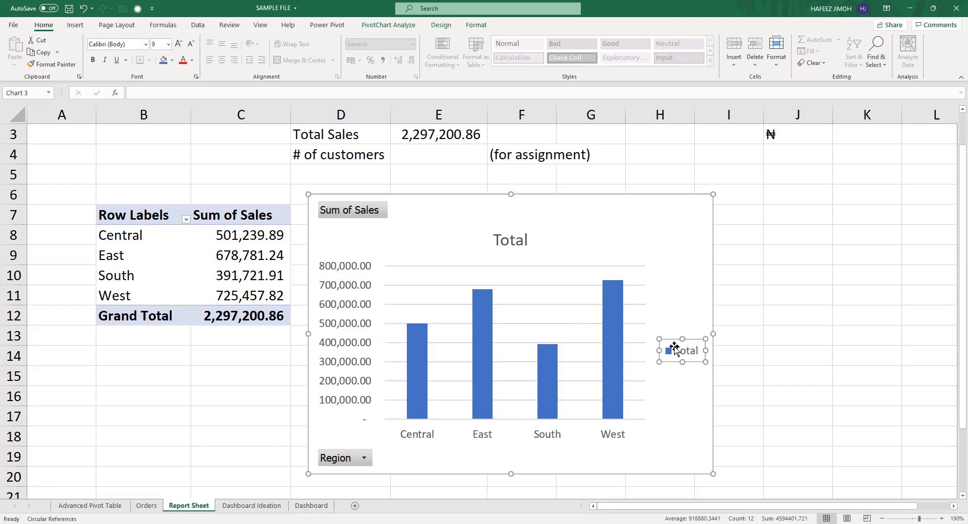
key("Delete")
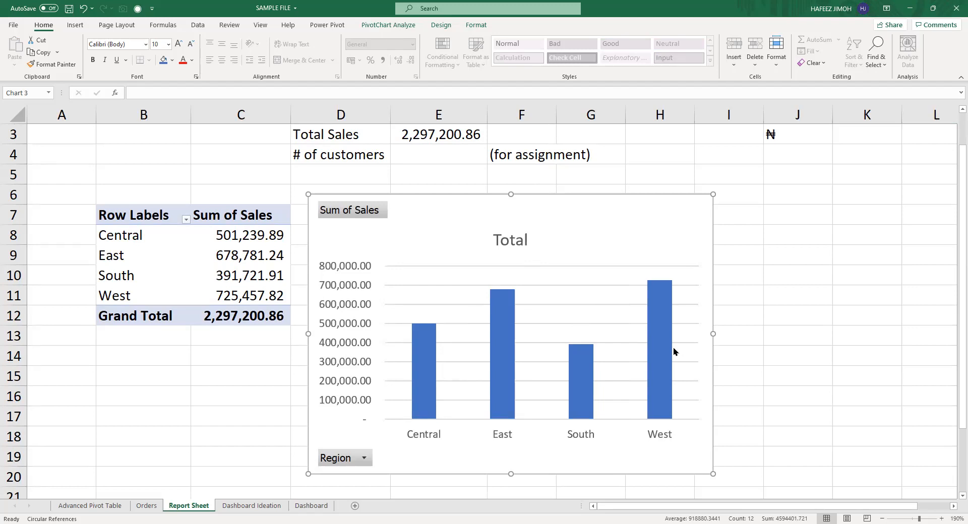
left_click(507, 240)
left_click_drag(517, 228, 515, 205)
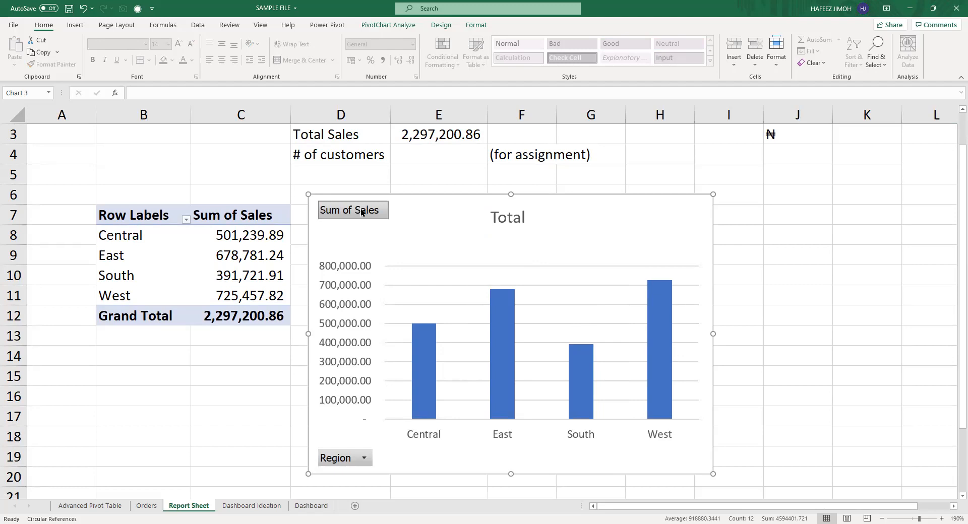
Try removing the Sum of Sales field from the PivotChart, and undo the removal.
right_click(361, 213)
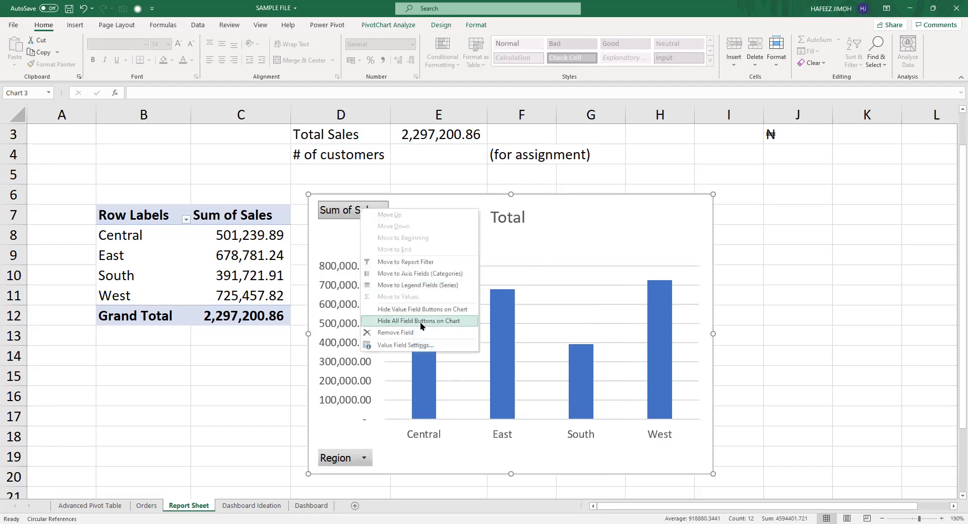
left_click(417, 332)
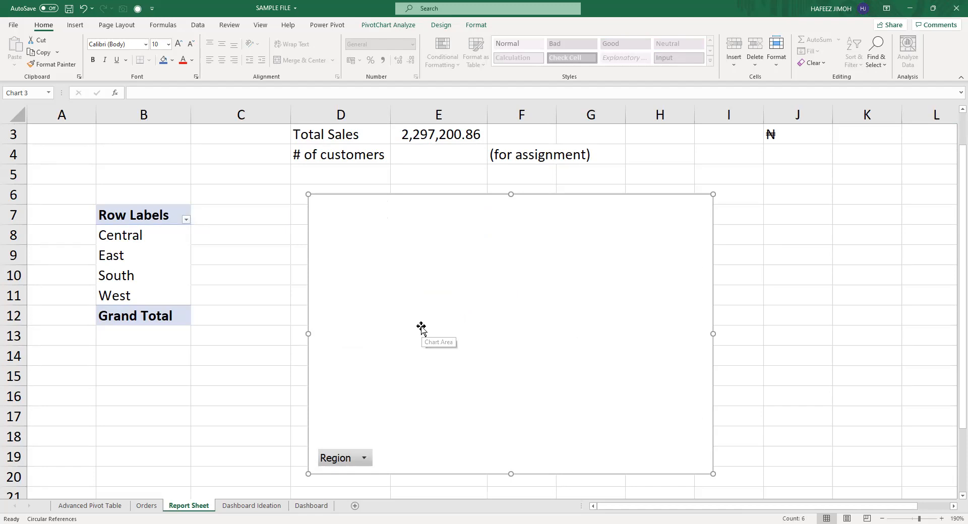
key("ctrl+z")
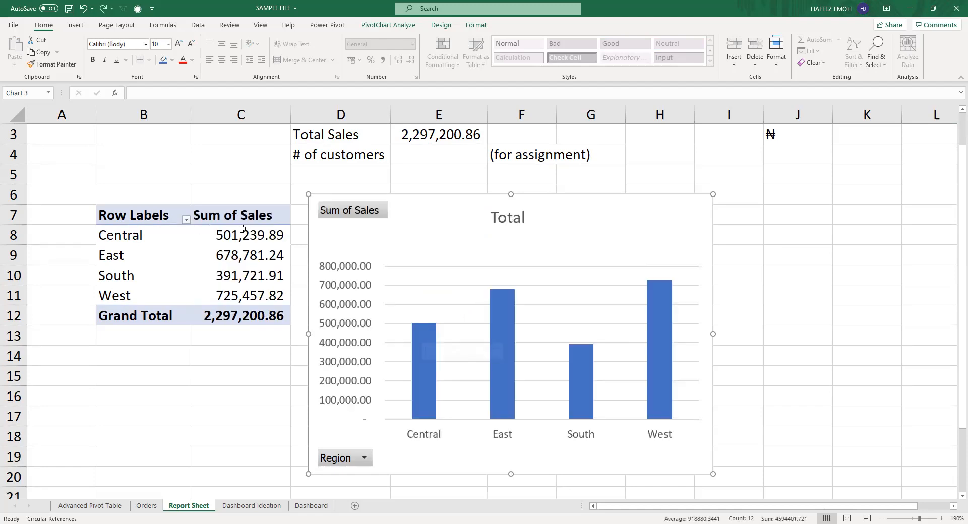
Nudge the Total title slightly higher and stretch the chart's plot area upward to just below it.
left_click(519, 212)
left_click_drag(518, 204, 510, 206)
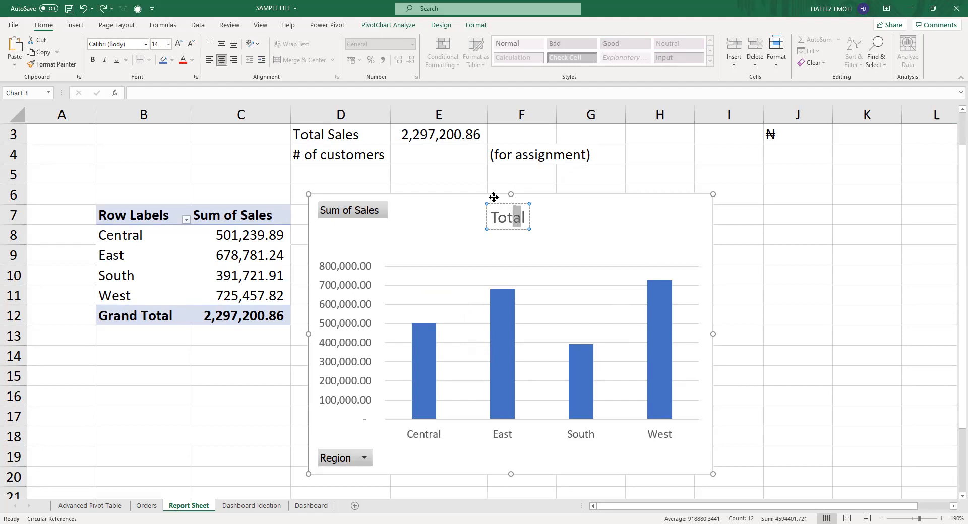
left_click(222, 228)
left_click(229, 217)
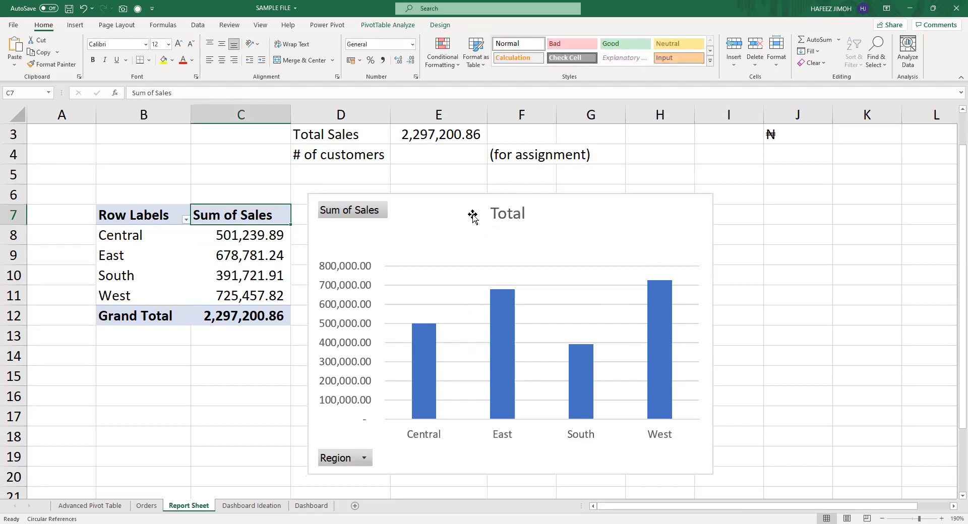
left_click(509, 213)
left_click(327, 209)
left_click(516, 220)
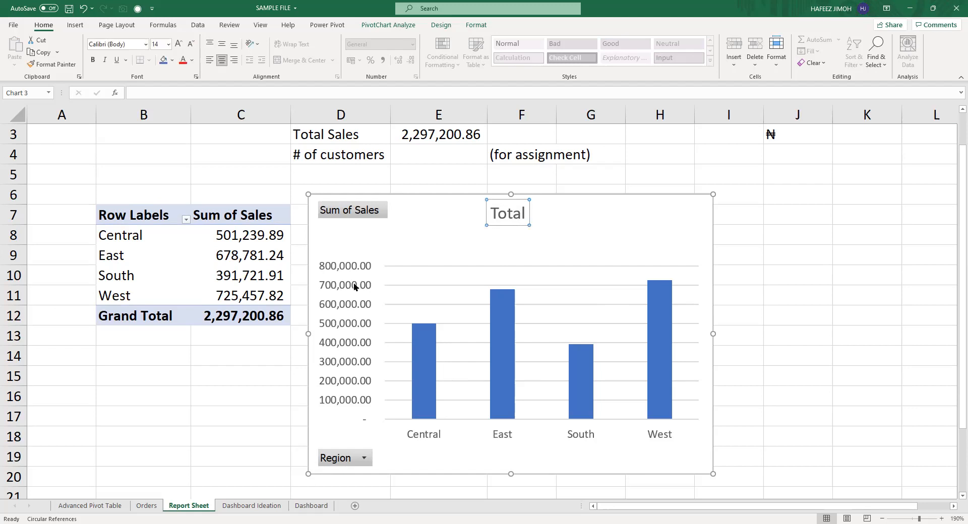
left_click(460, 268)
left_click_drag(541, 271, 538, 235)
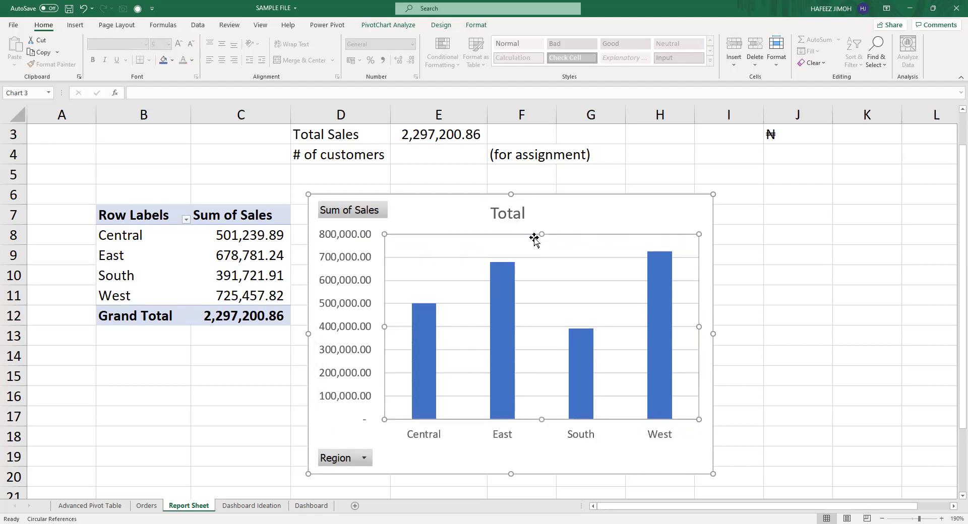
Set the PivotChart's vertical axis display units to 100000, with the display units label shown on the chart.
left_click(353, 303)
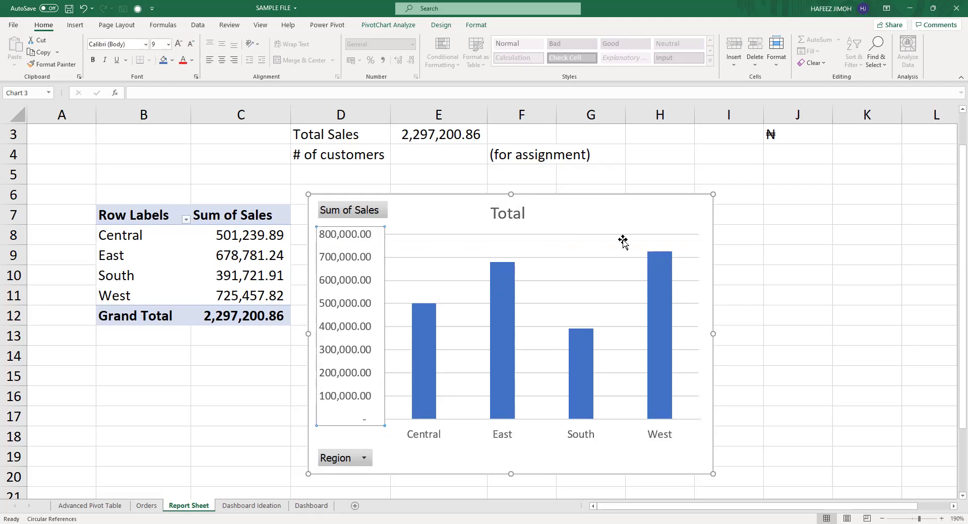
left_click(639, 221)
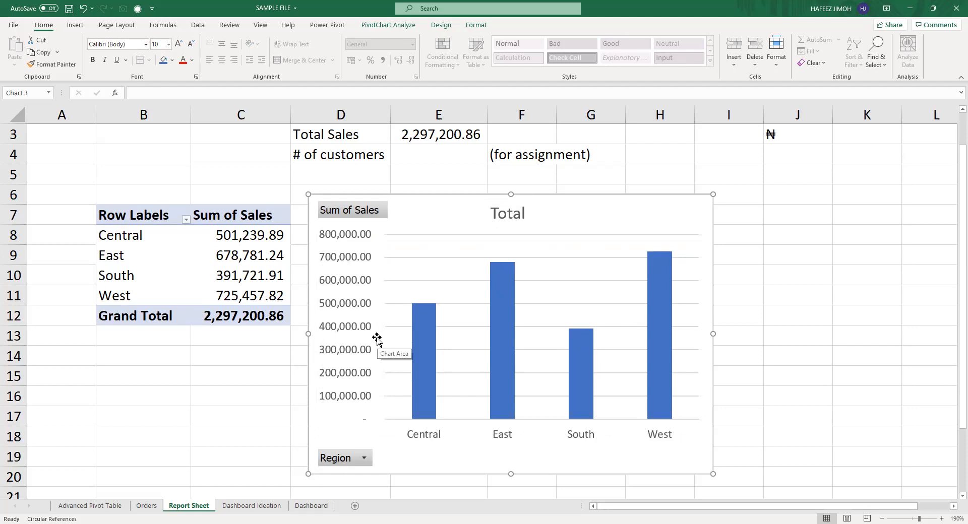
left_click(337, 253)
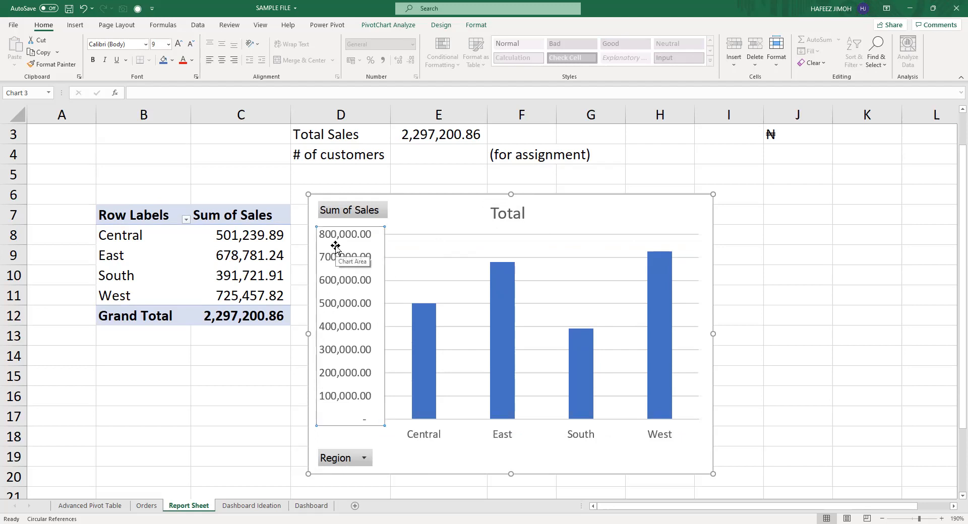
right_click(336, 246)
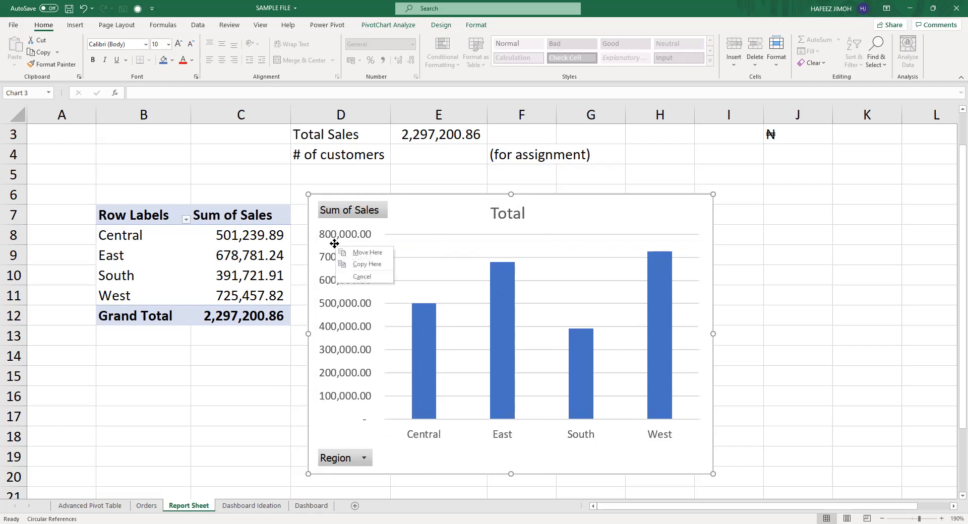
left_click(335, 244)
left_click(347, 258)
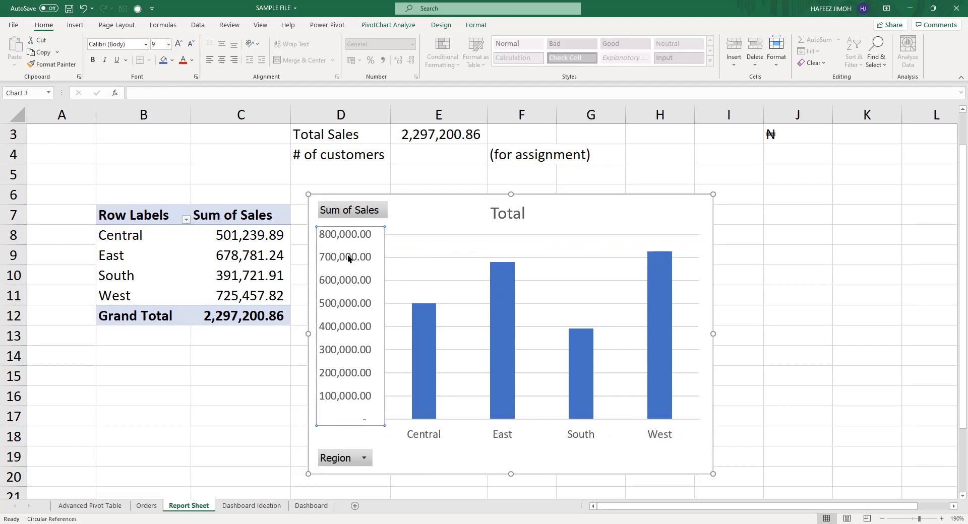
right_click(348, 258)
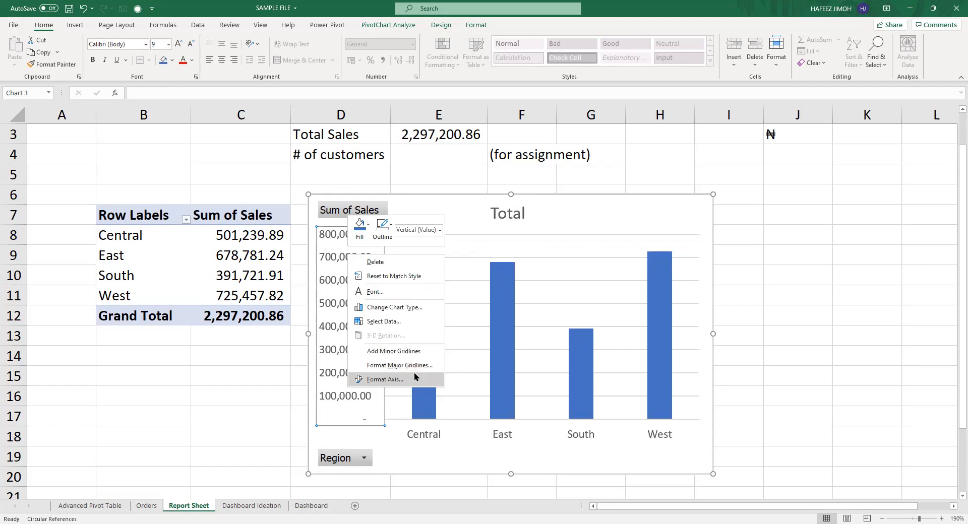
left_click(385, 379)
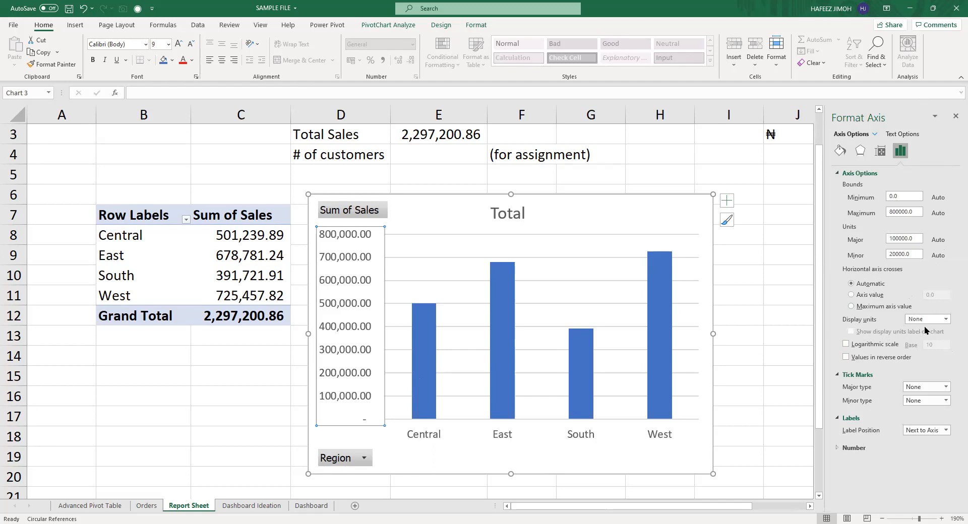
left_click(943, 322)
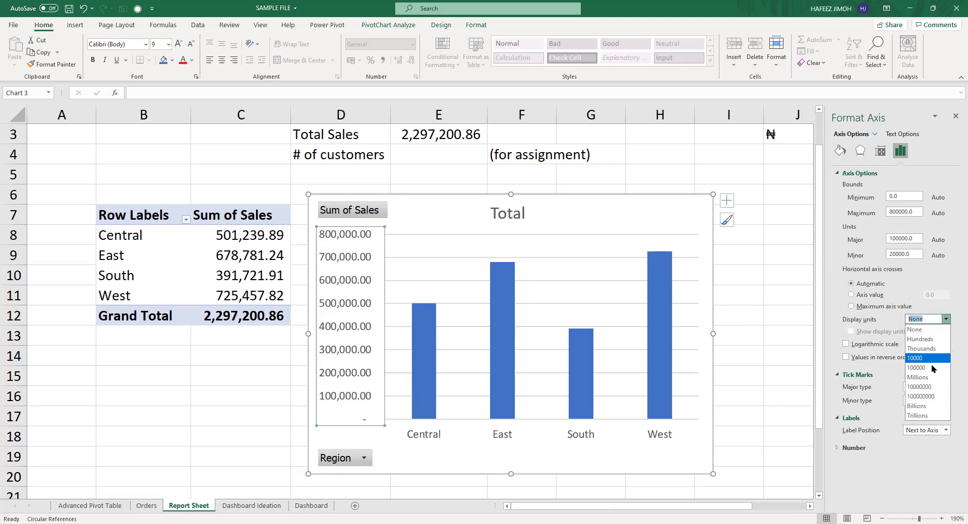
left_click(933, 368)
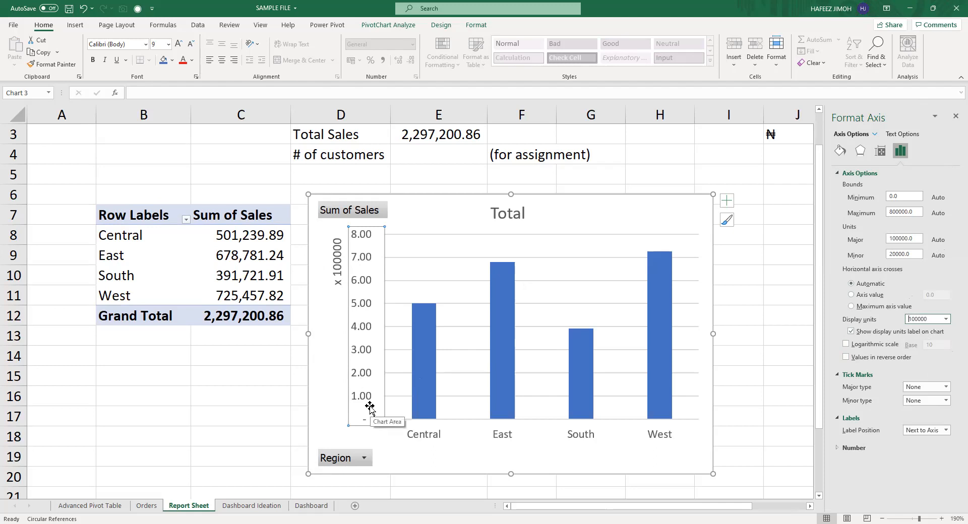
left_click(881, 333)
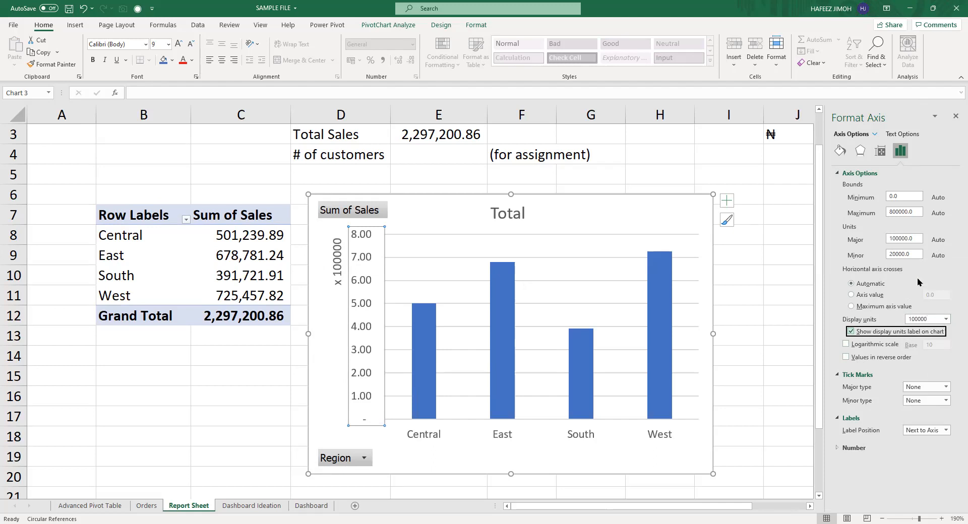
Set the vertical axis number format category to General.
left_click(847, 173)
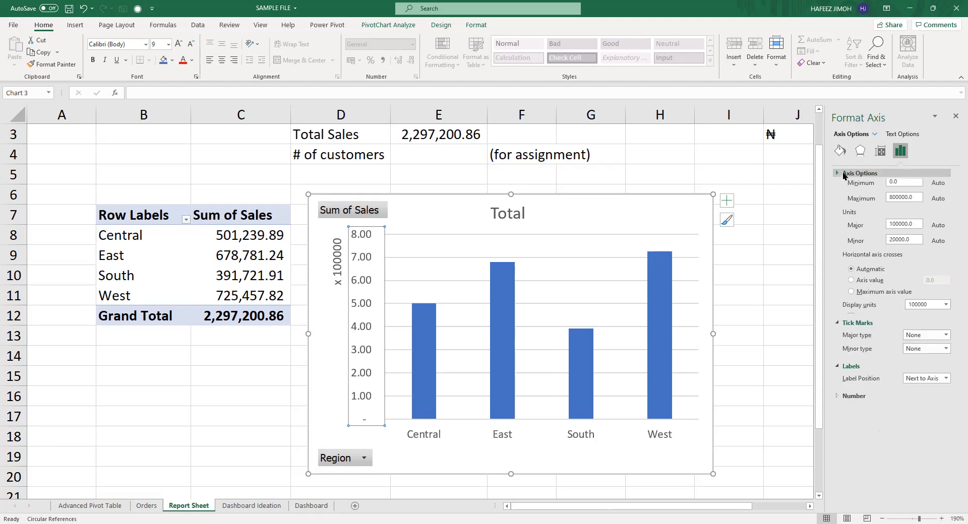
left_click(839, 259)
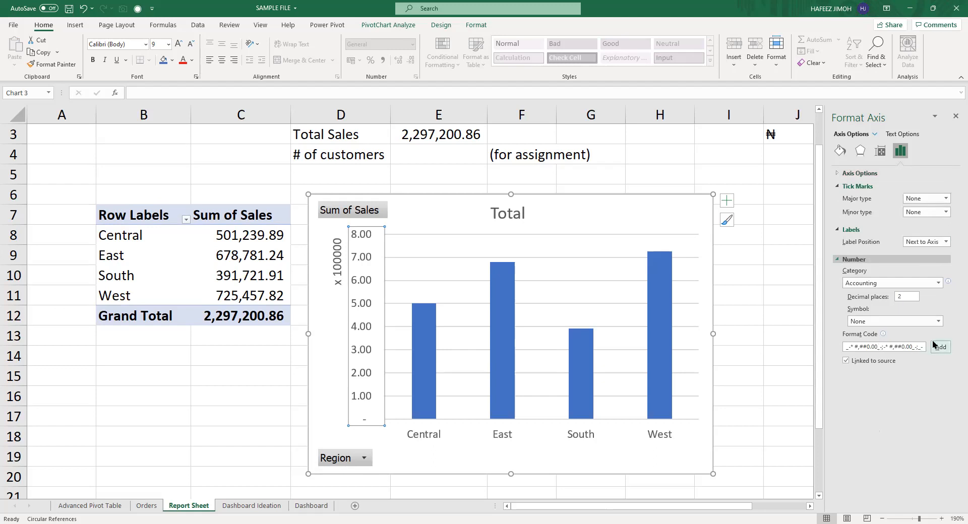
left_click(921, 282)
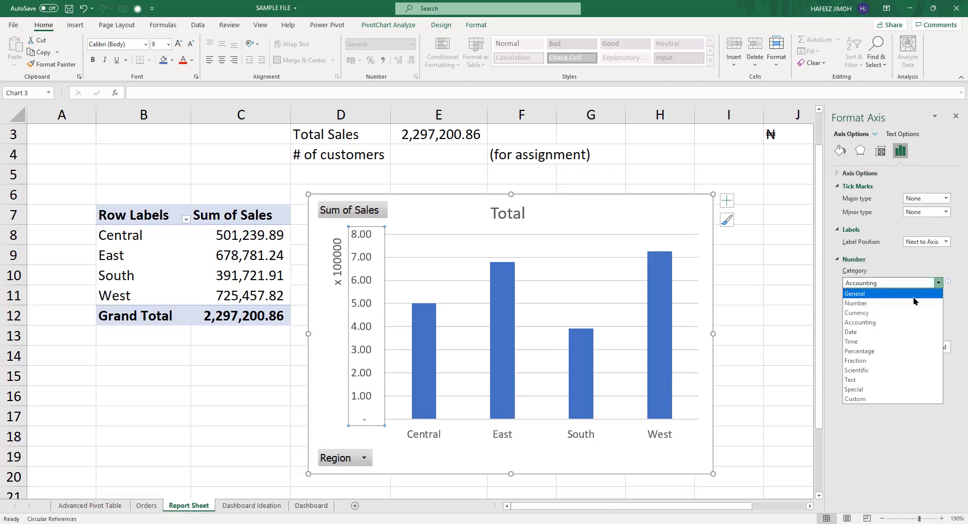
left_click(914, 297)
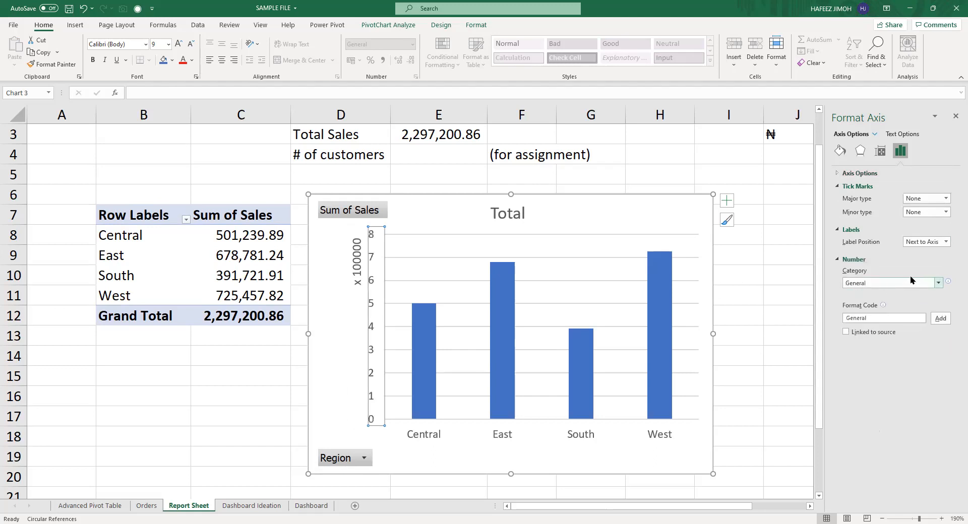
left_click(939, 283)
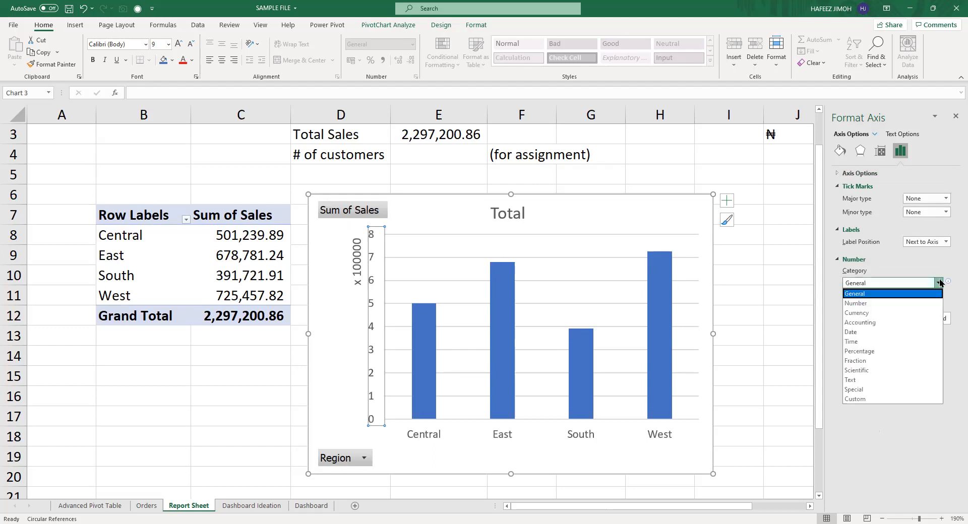
left_click(914, 400)
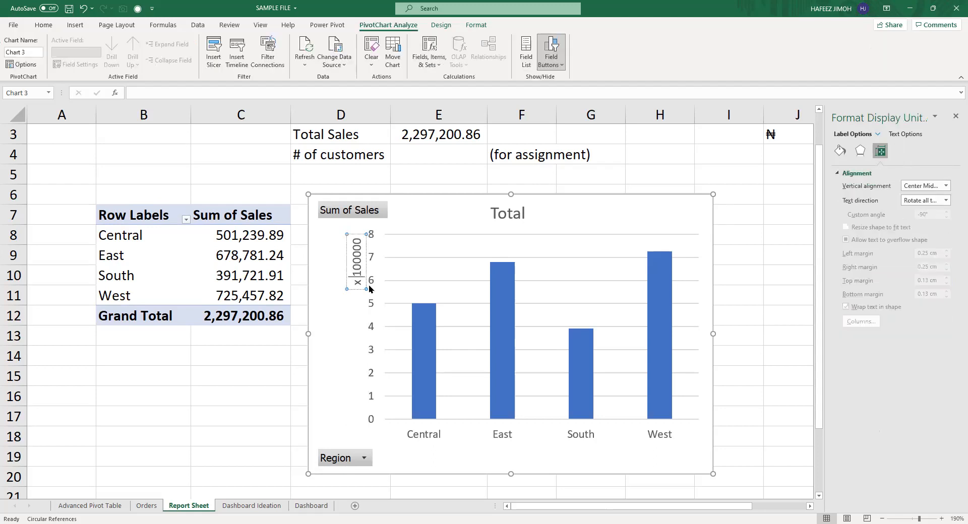
Reword the axis display units label as "Sales in 100,000" and move it down beside the middle of the vertical axis.
key("BackSpace")
type("Sales ")
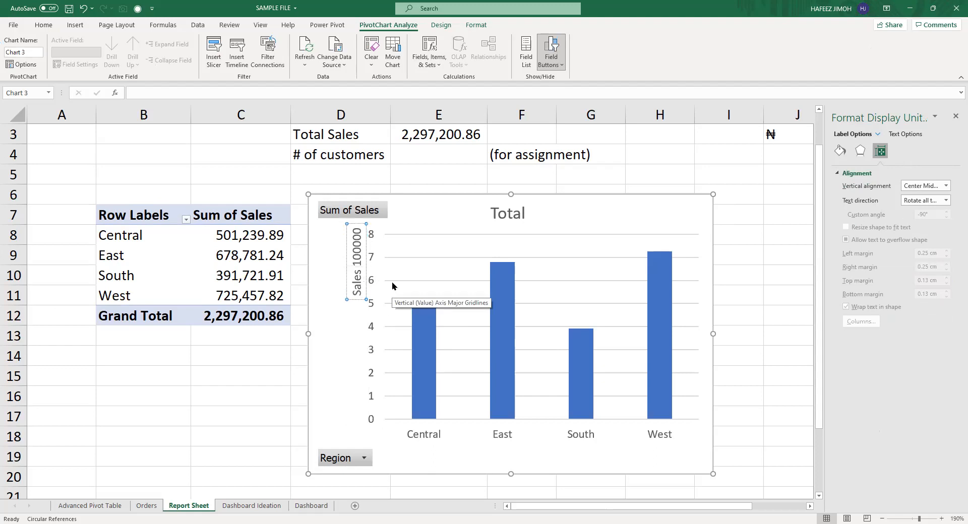
type("in")
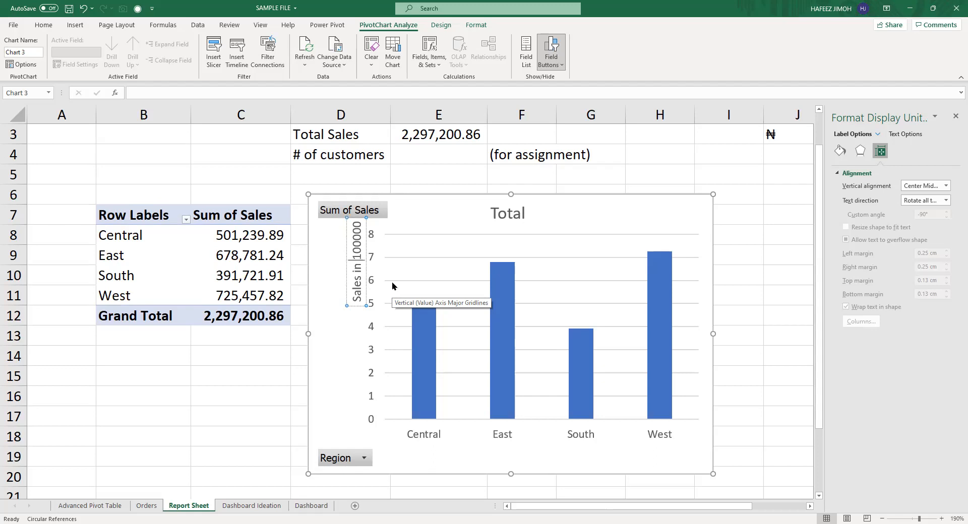
key("Right")
key("Right")
key("Right")
type(",")
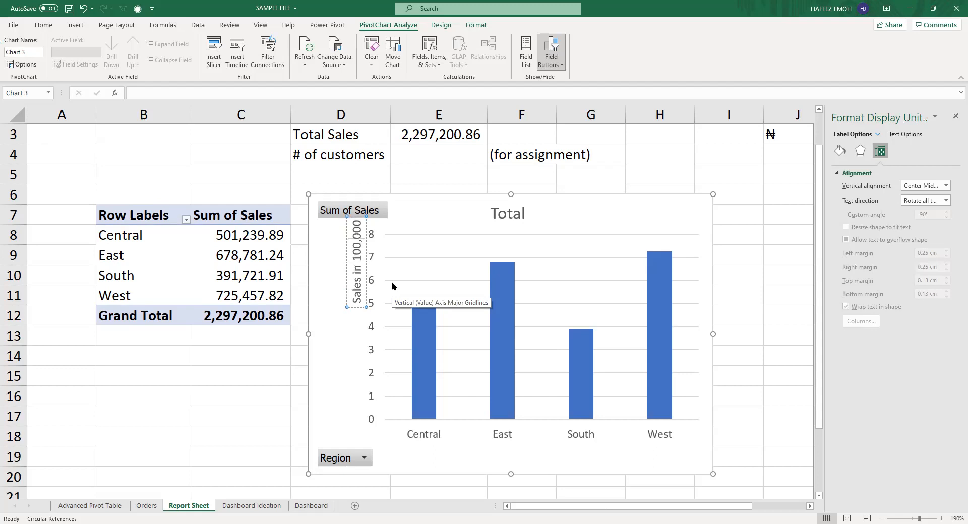
left_click_drag(352, 310, 345, 385)
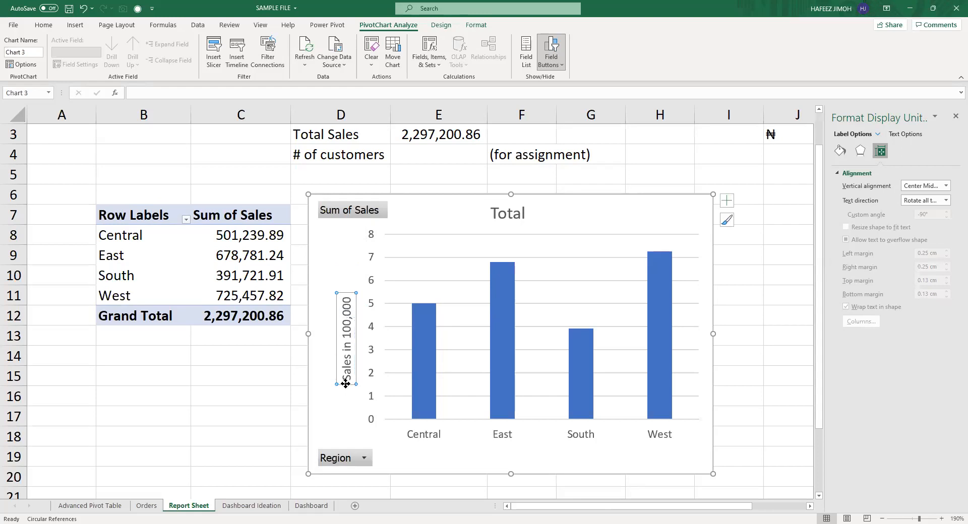
left_click(623, 221)
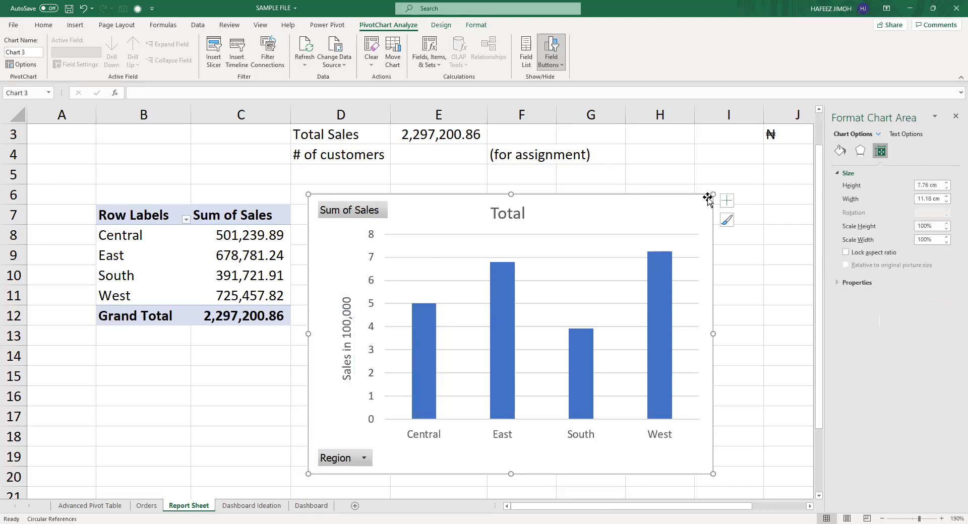
Shrink the chart to about 6.64 cm high by 10.97 cm wide and move it beside the PivotTable, starting at row 7.
left_click_drag(708, 198, 704, 241)
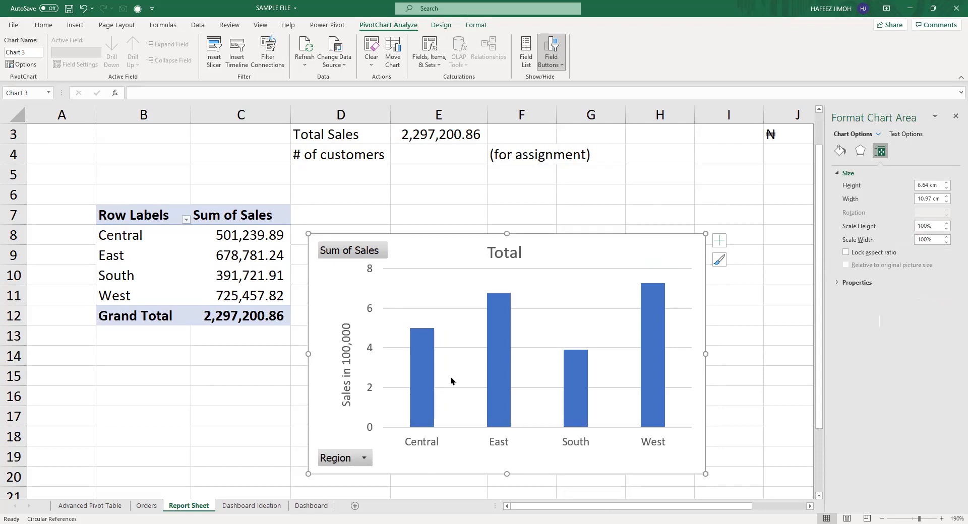
left_click_drag(450, 380, 478, 356)
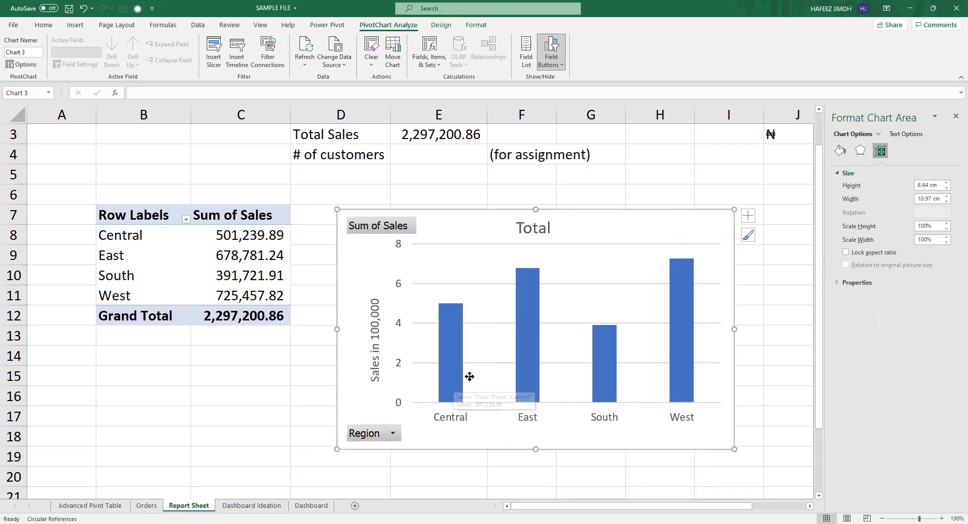
left_click(469, 377)
Try reducing the columns' gap width to 27% and 80%, and undo the gap width changes.
left_click(460, 373)
left_click(462, 373)
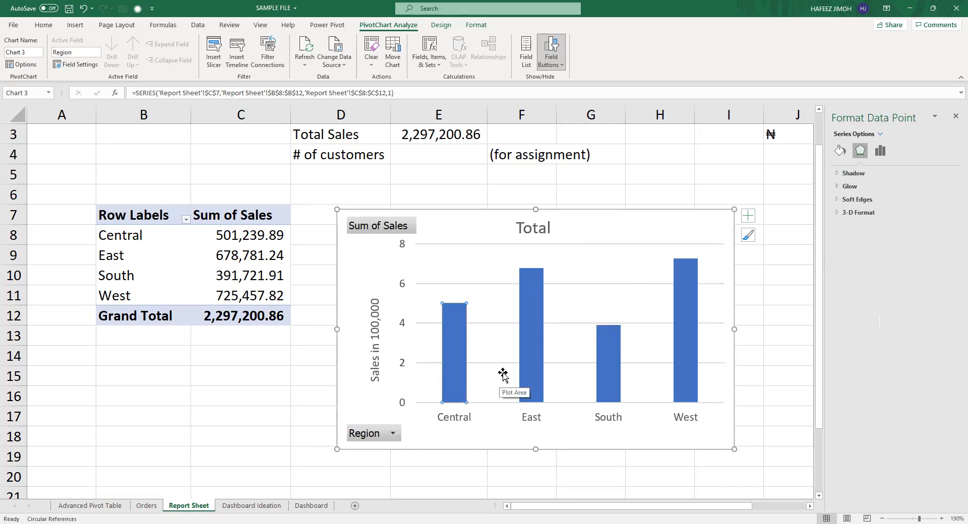
left_click(539, 363)
left_click(455, 376)
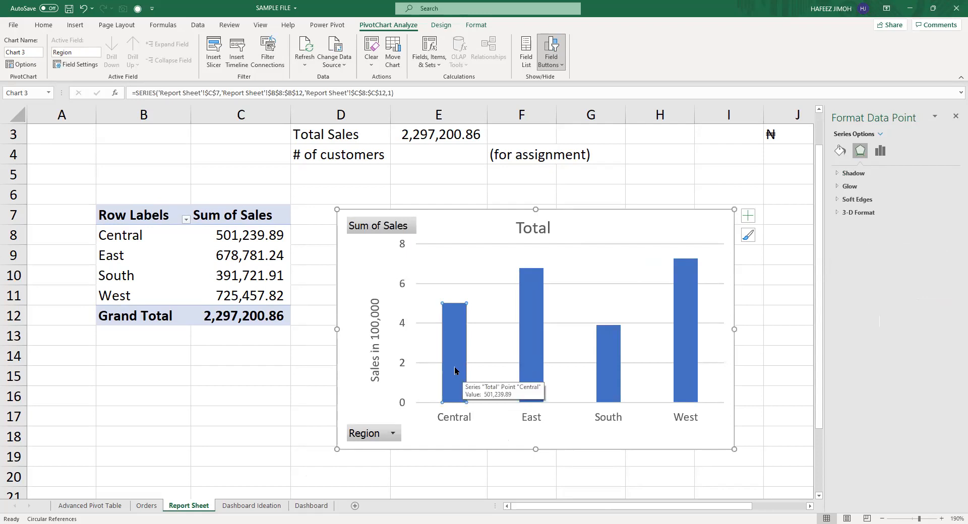
left_click(881, 151)
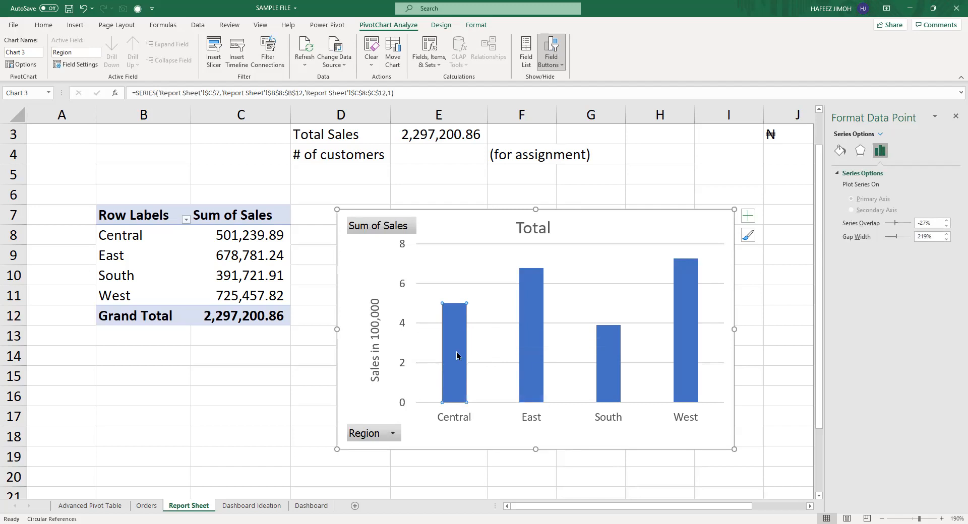
mouse_move(539, 331)
left_click_drag(893, 237, 886, 236)
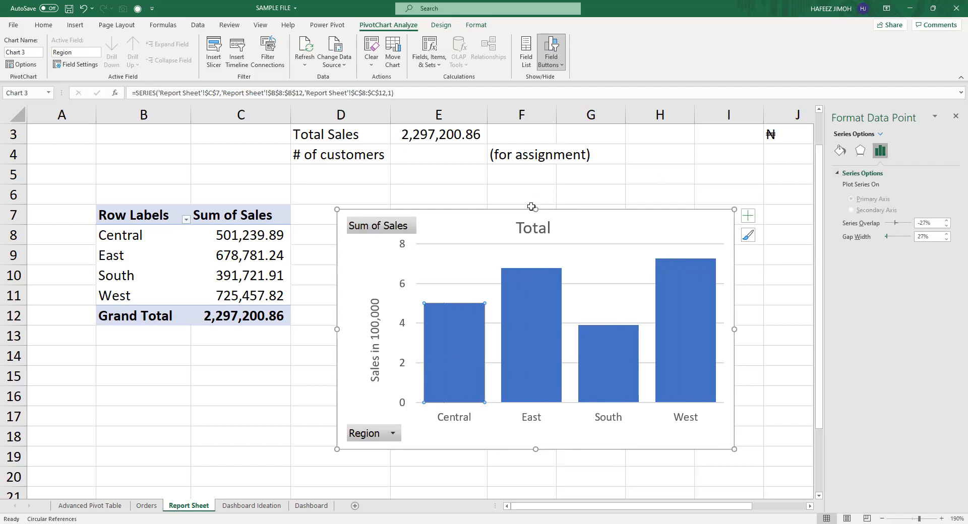
left_click_drag(887, 237, 889, 238)
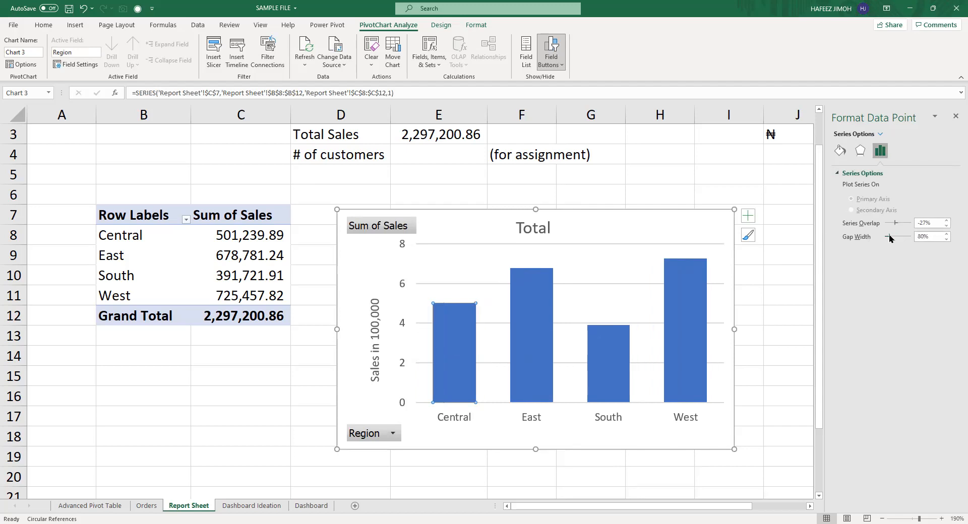
key("ctrl+z")
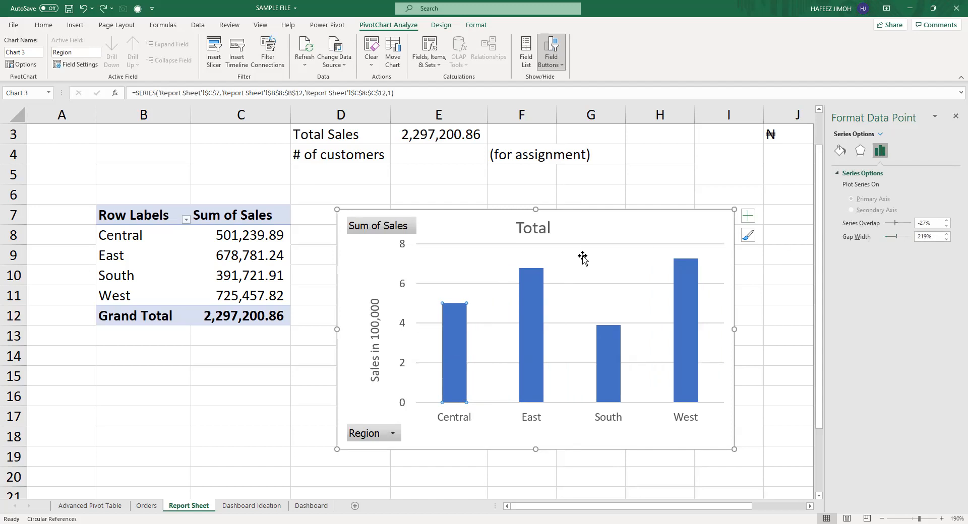
Set the columns' gap width to about 53% to make the bars wider.
left_click(585, 280)
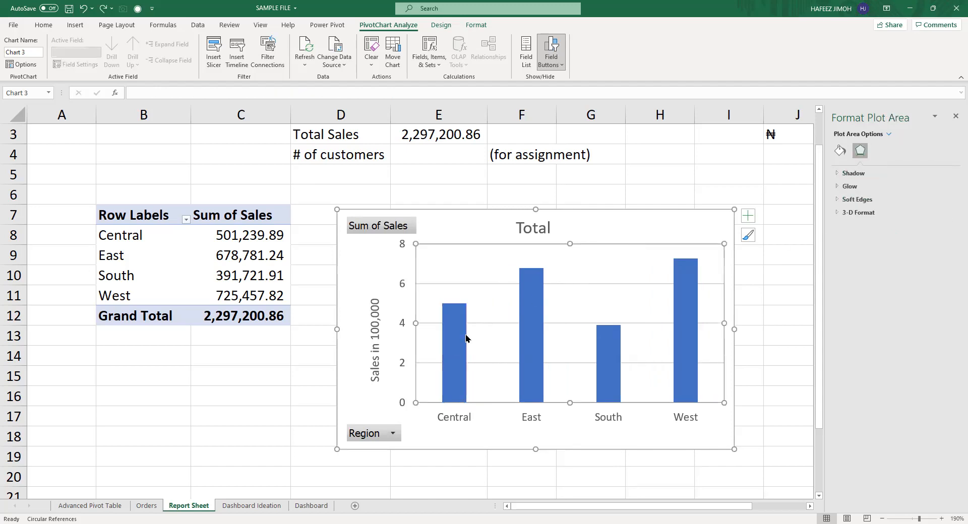
left_click(460, 338)
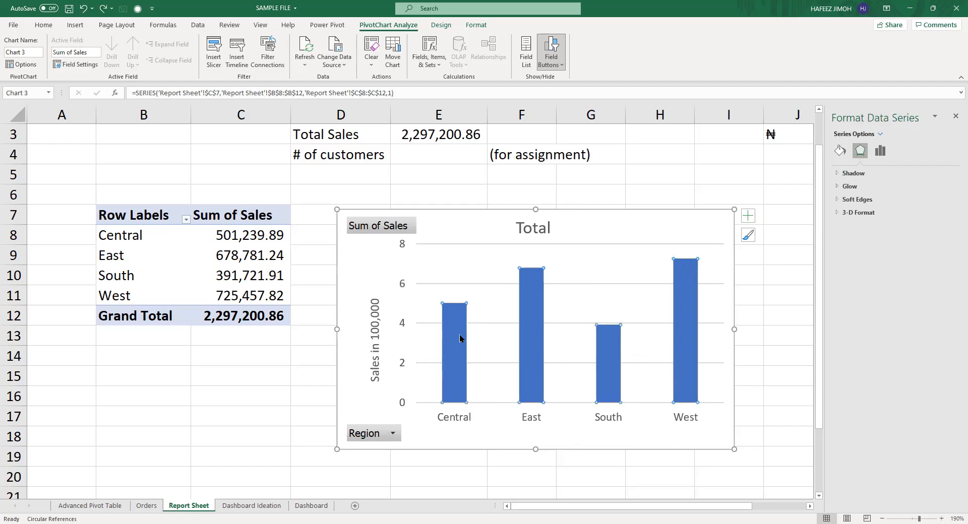
left_click(460, 336)
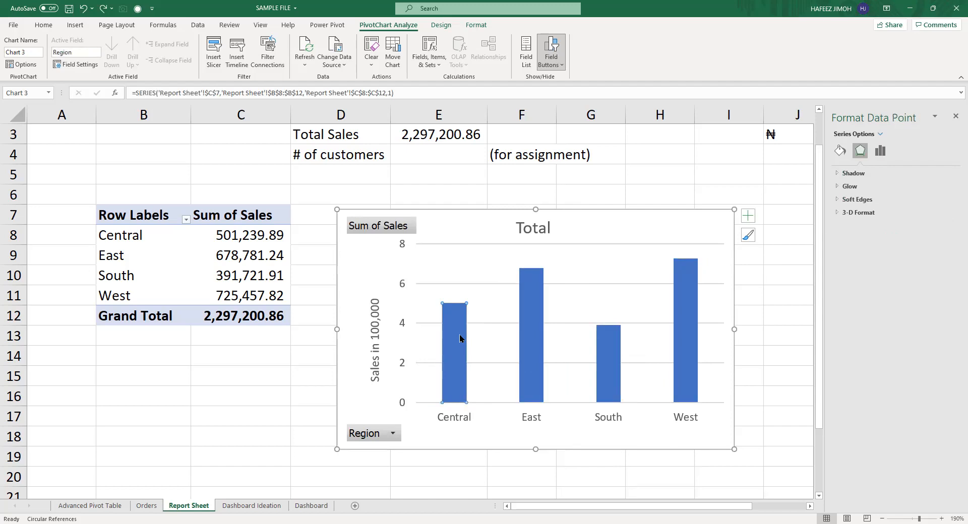
left_click(882, 152)
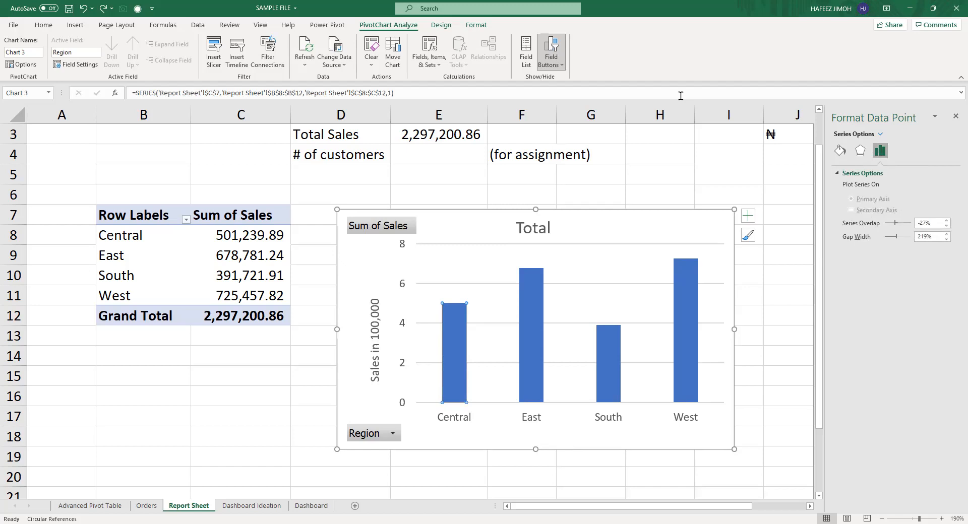
mouse_move(597, 100)
left_mouse_down()
mouse_move(848, 205)
mouse_move(885, 235)
left_mouse_up()
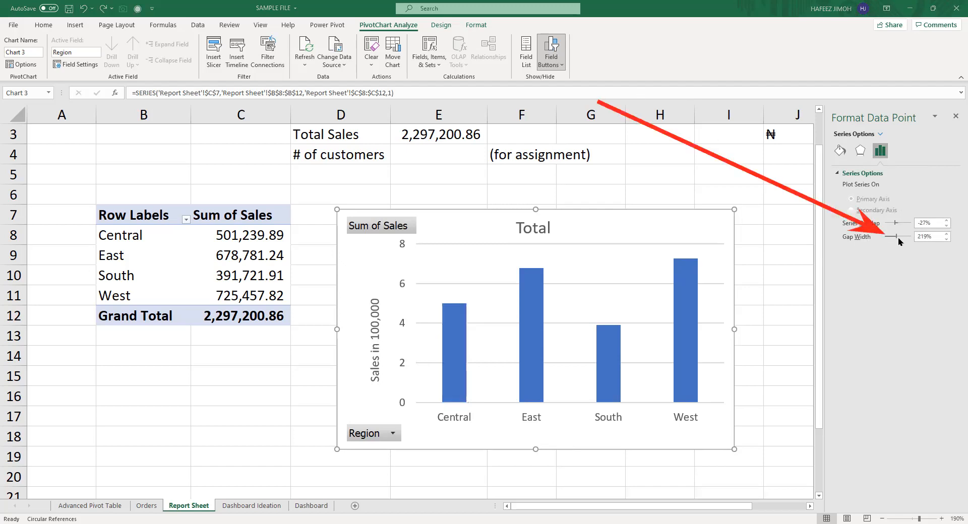
left_click(885, 237)
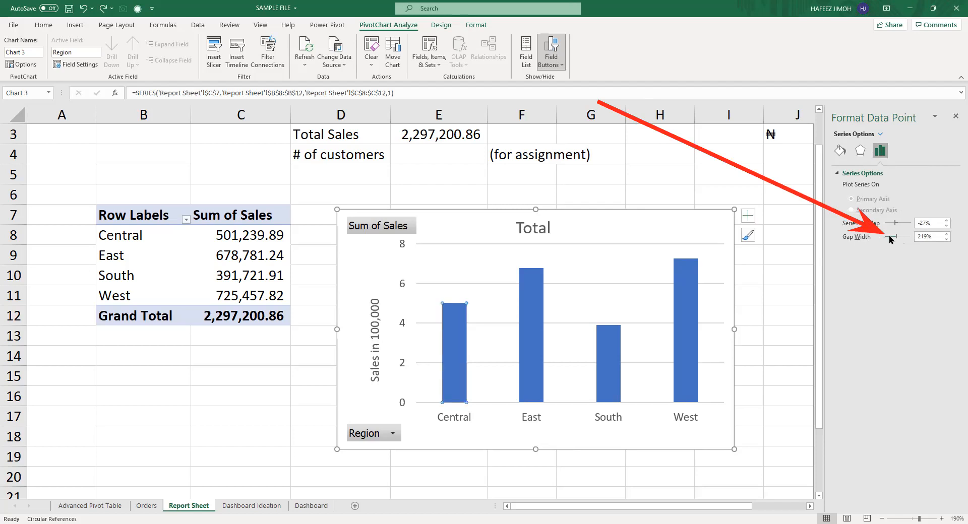
left_click_drag(893, 236, 887, 242)
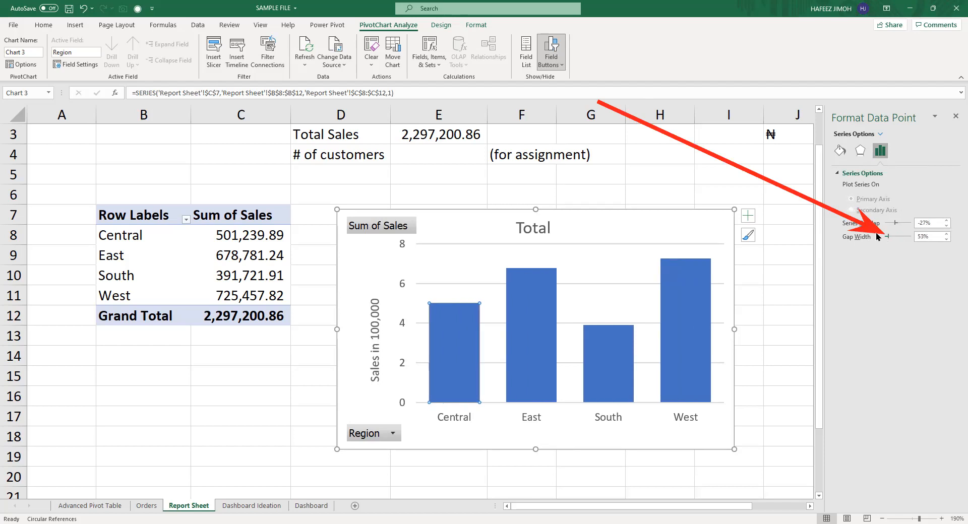
Shrink the chart to about 6.04 cm high by 10.37 cm wide and widen its plot area toward the vertical axis label.
left_click_drag(735, 449, 716, 402)
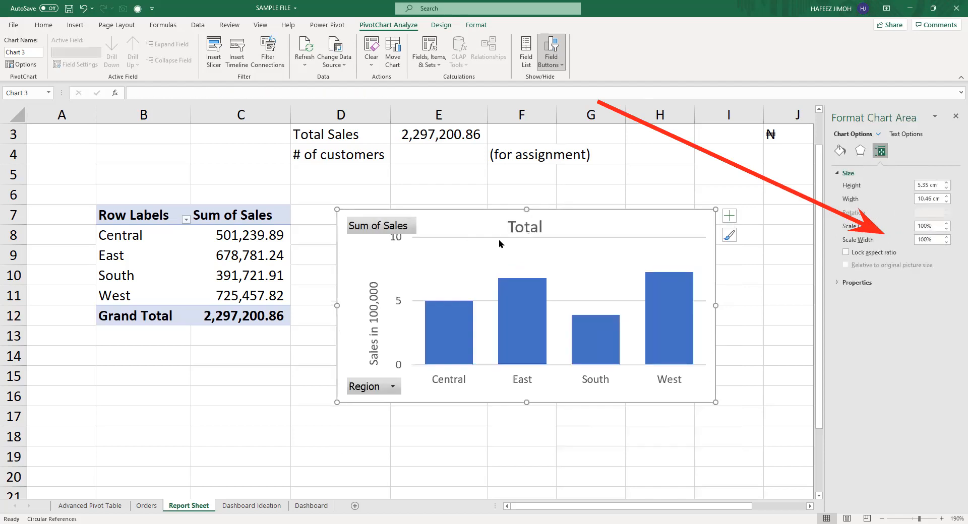
left_click_drag(715, 401, 712, 428)
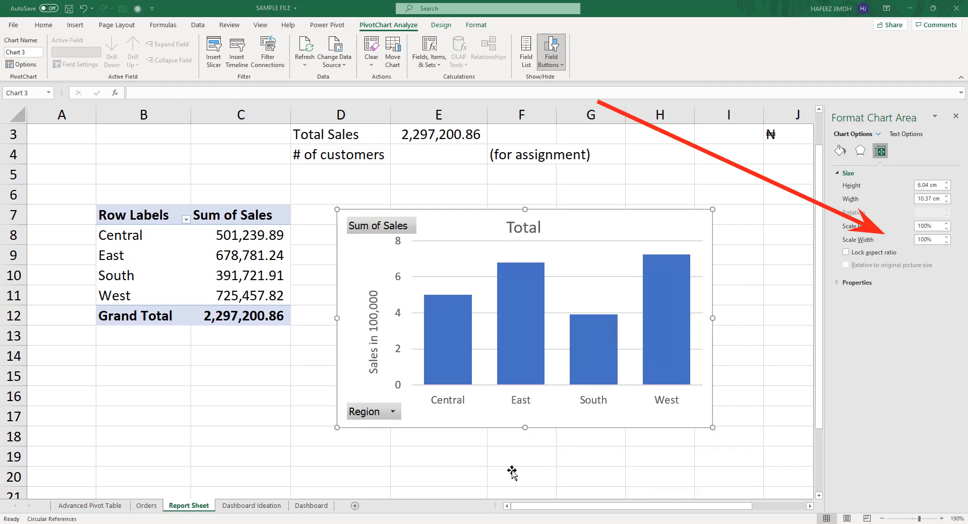
left_click(569, 241)
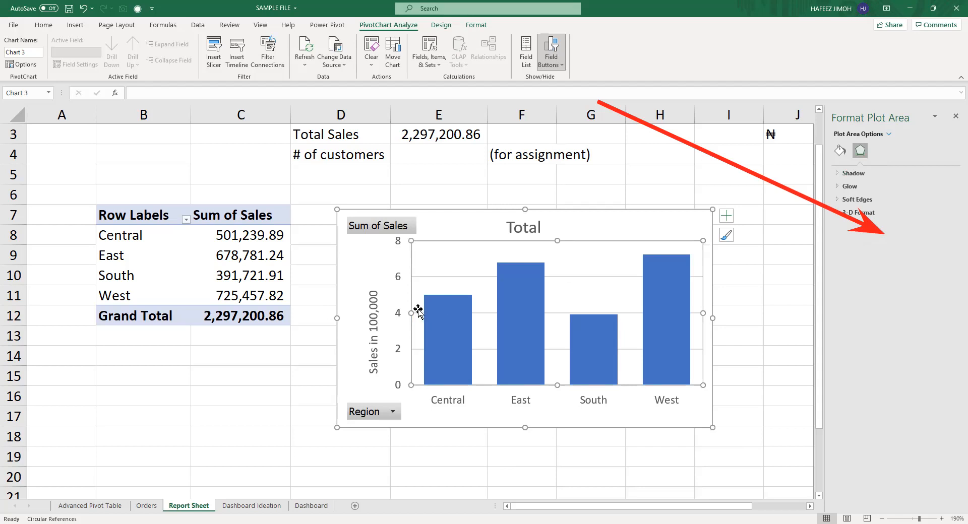
left_click_drag(410, 313, 403, 315)
Move the "Sales in 100,000" label near the chart's left edge, then extend the plot area toward it and raise its lower edge slightly.
left_click(376, 323)
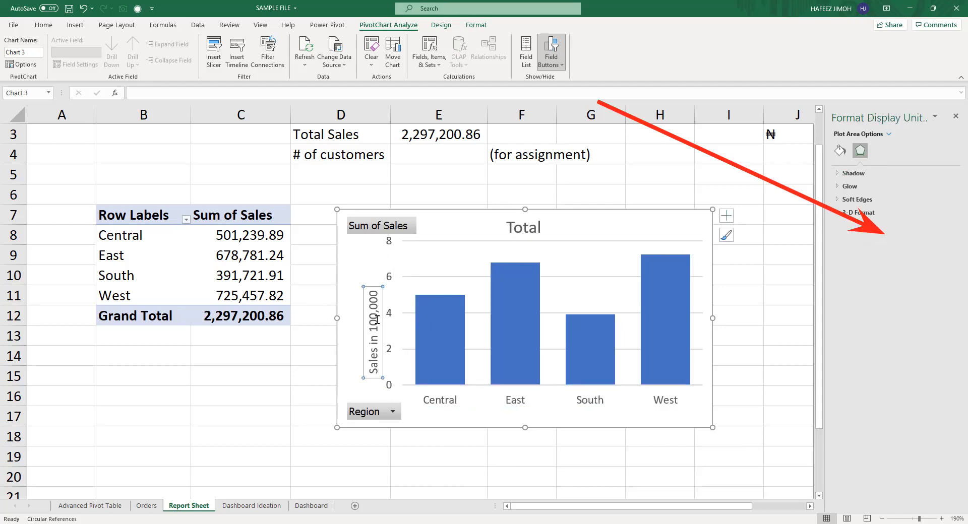
left_click_drag(375, 291, 354, 281)
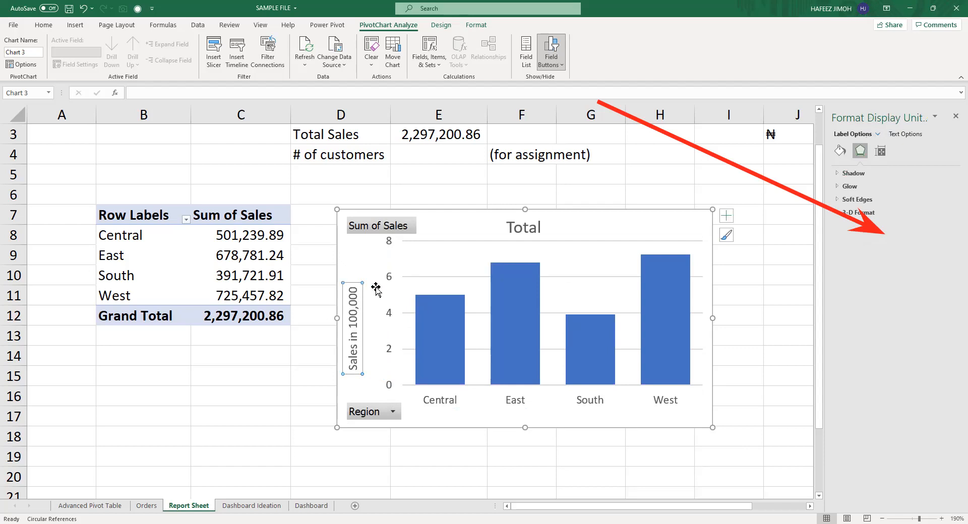
left_click(410, 276)
left_click(408, 277)
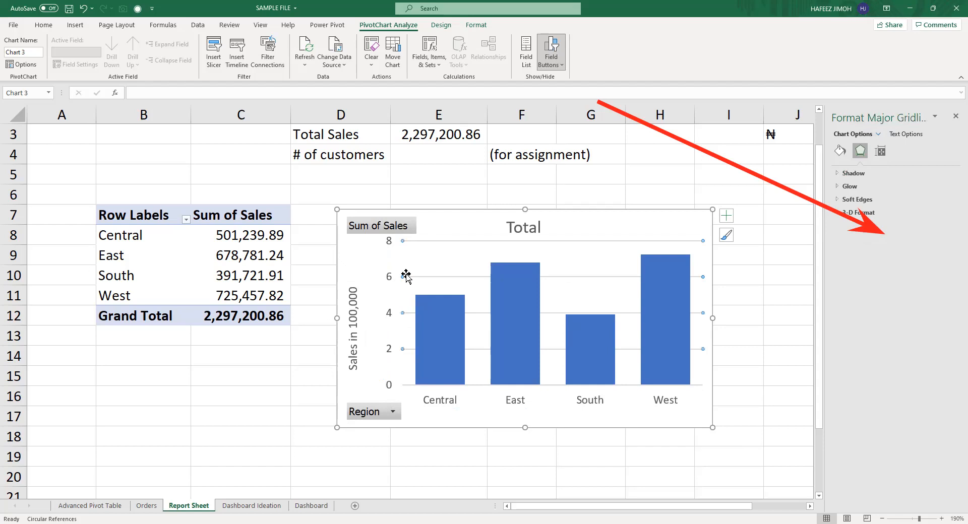
left_click(392, 313)
left_click(476, 255)
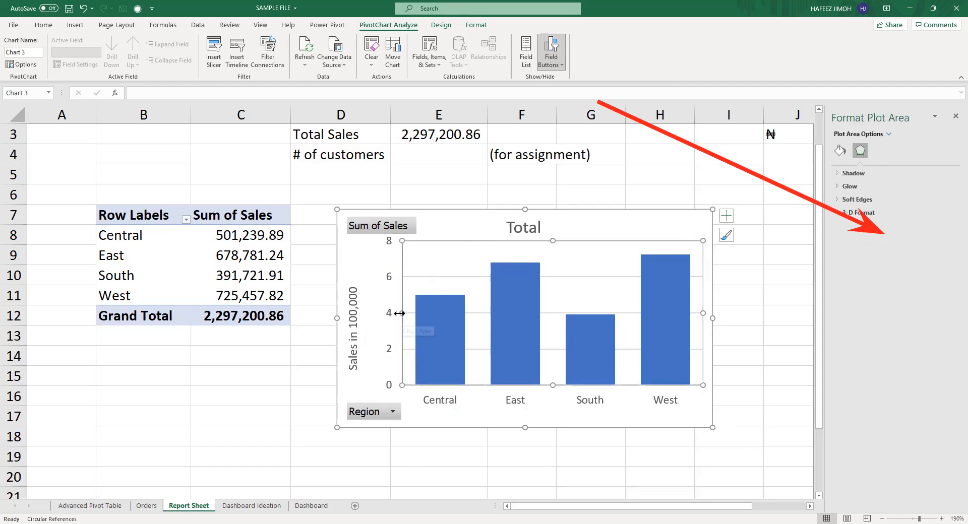
left_click_drag(402, 313, 391, 315)
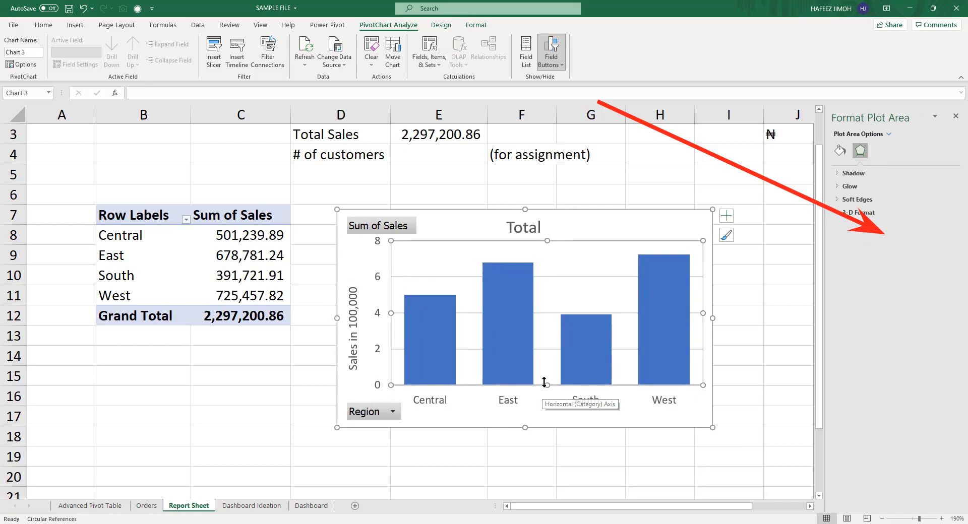
left_click_drag(544, 386, 544, 375)
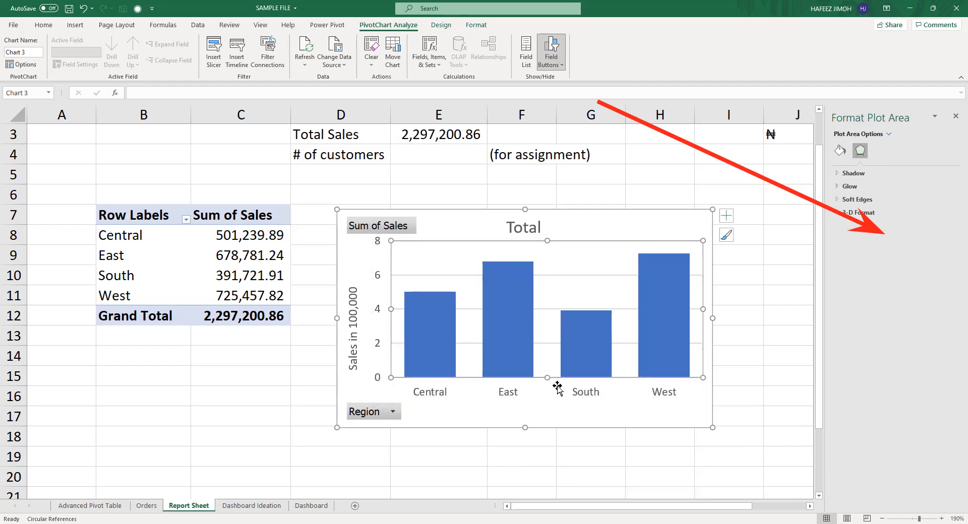
left_click(567, 379)
Change the chart title to "Sales by region".
left_click(522, 227)
double_click(545, 228)
type("Saoes")
key("BackSpace")
key("BackSpace")
key("BackSpace")
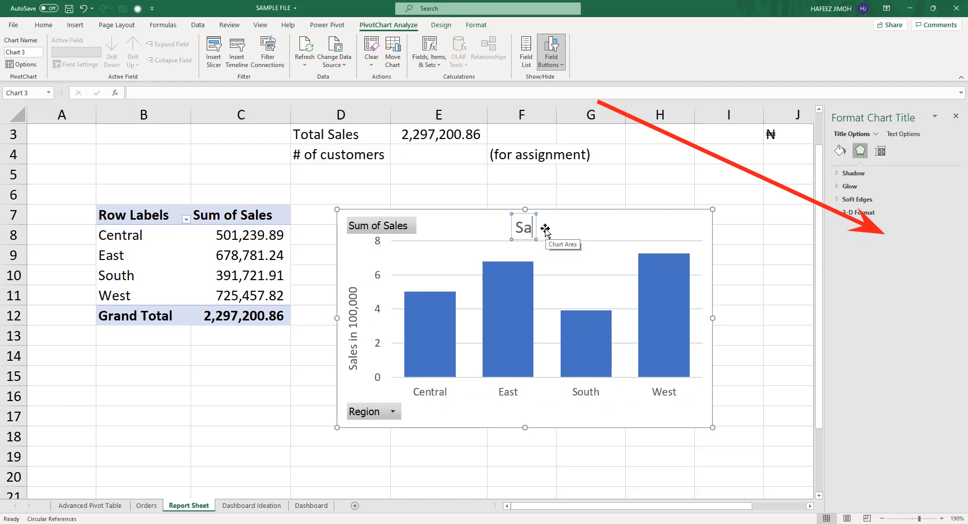
type("les by")
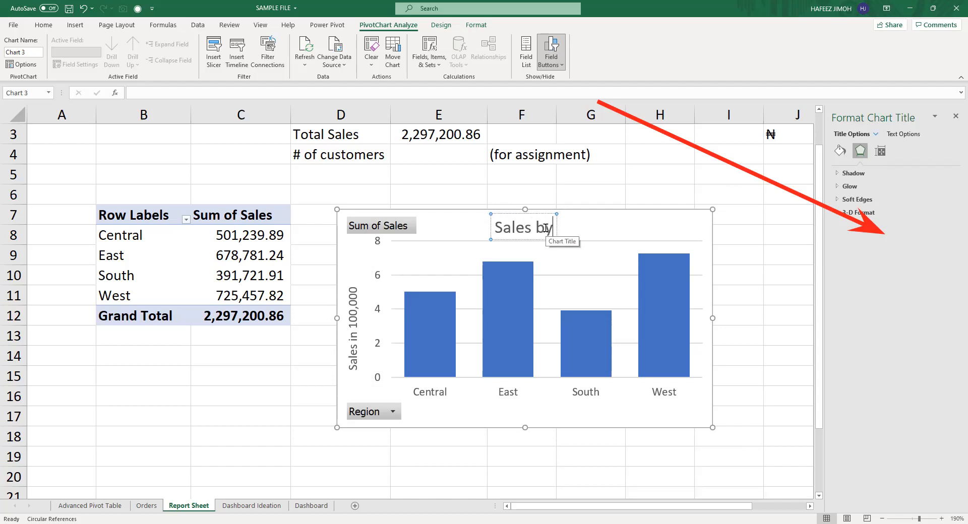
type(" region")
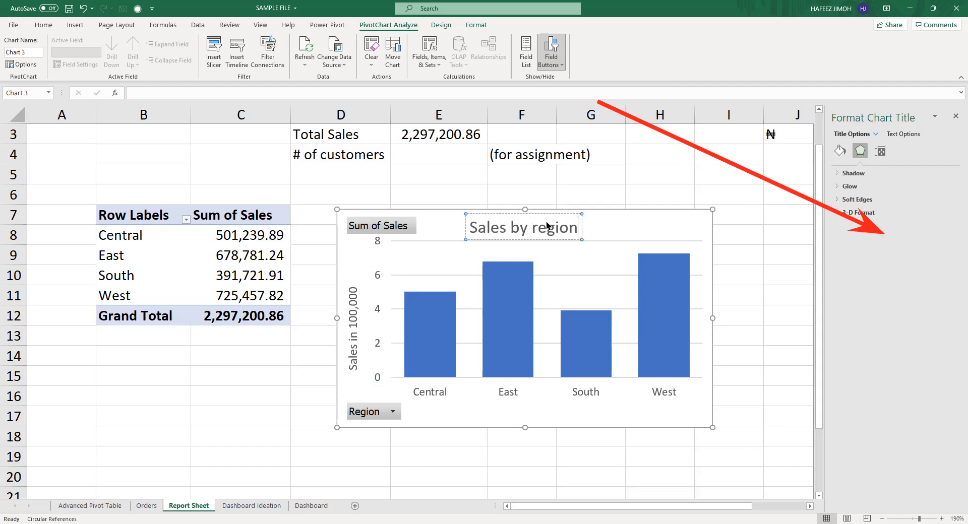
Colour the chart title with the theme's blue and reposition it centred above the columns.
triple_click(548, 225)
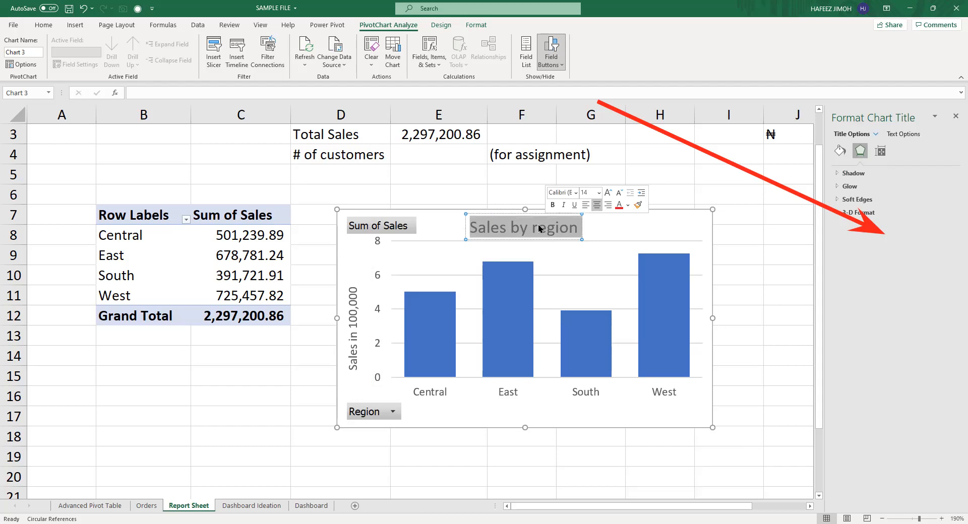
left_click(627, 205)
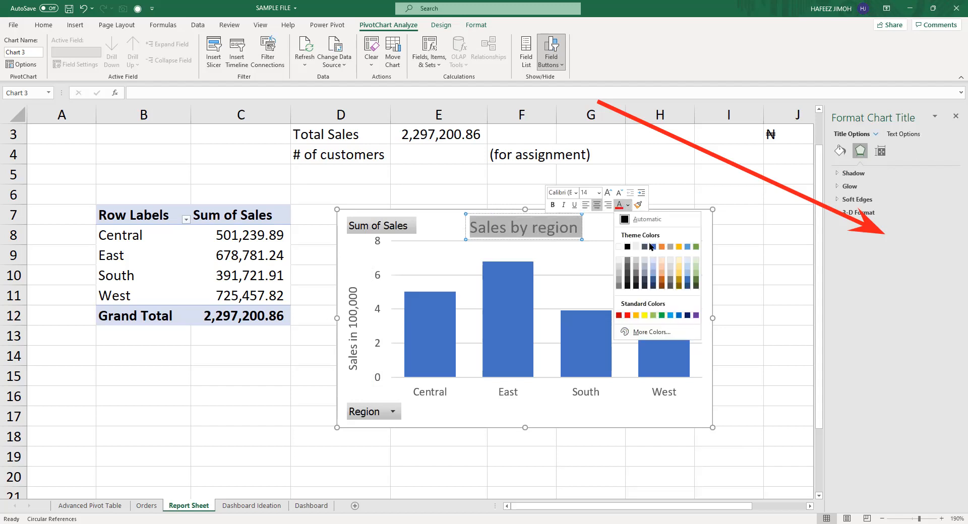
left_click(653, 247)
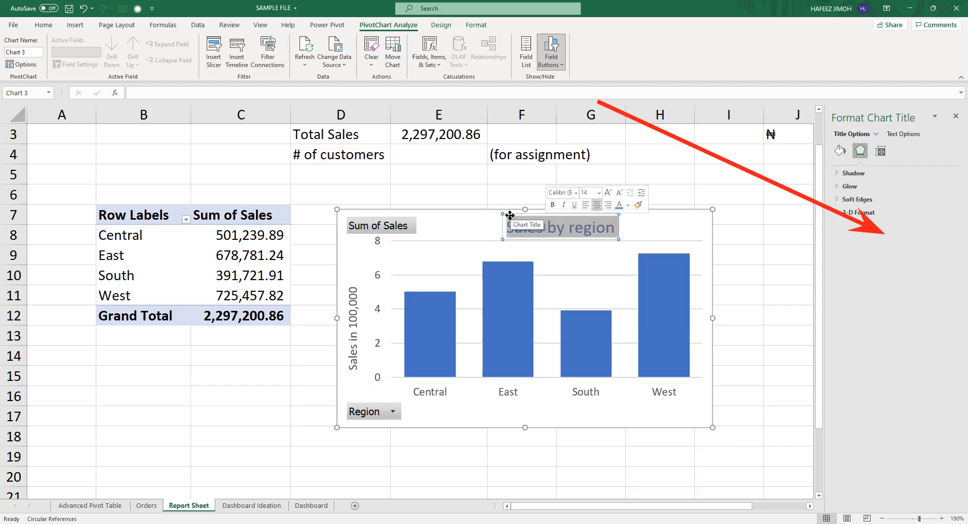
left_click_drag(510, 215, 488, 217)
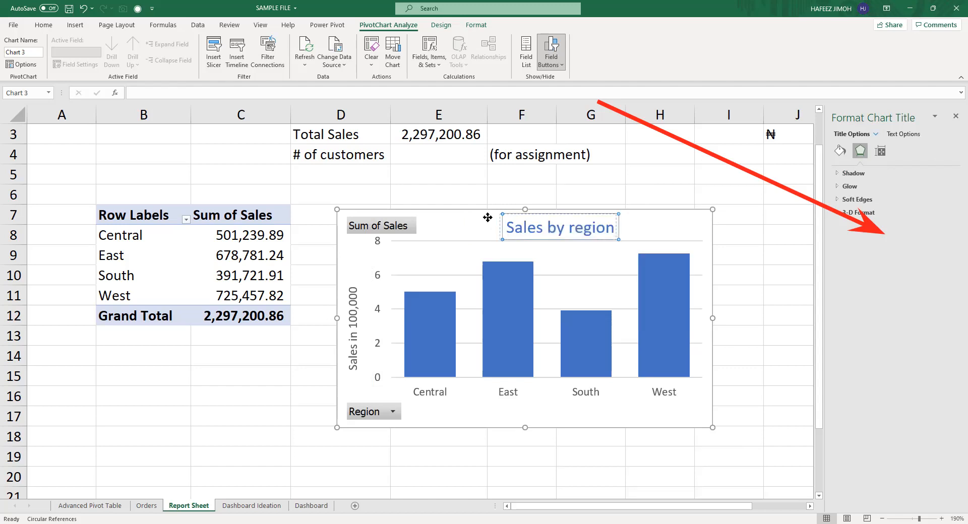
Trim the chart's width very slightly from its lower-right corner.
left_click(743, 247)
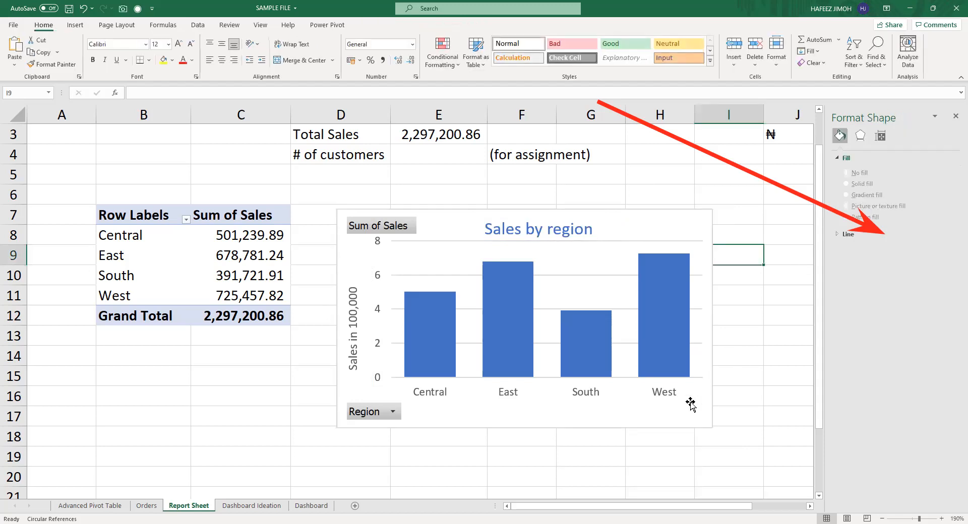
left_click(704, 422)
left_click_drag(711, 429, 709, 428)
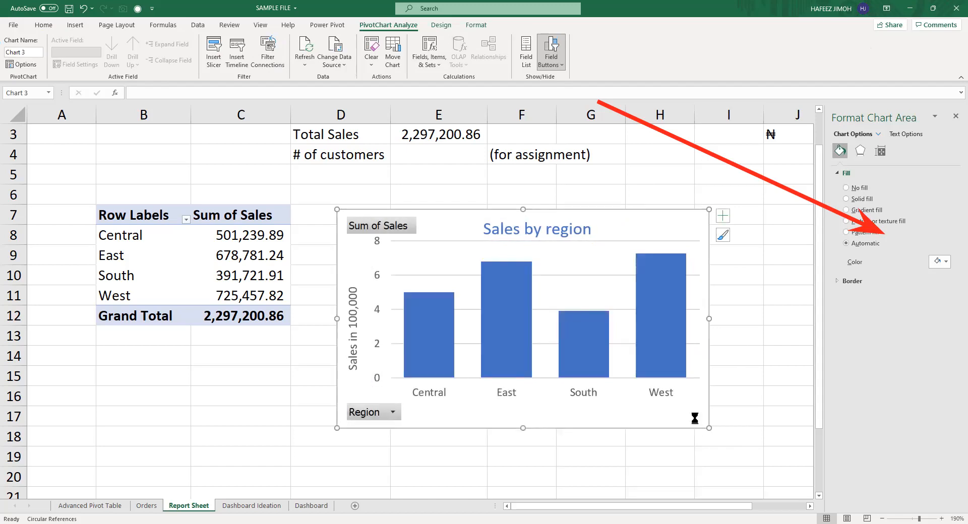
Try moving the Sales by region chart to the Dashboard sheet, placed below the Sales card and slightly enlarged.
key("ctrl+x")
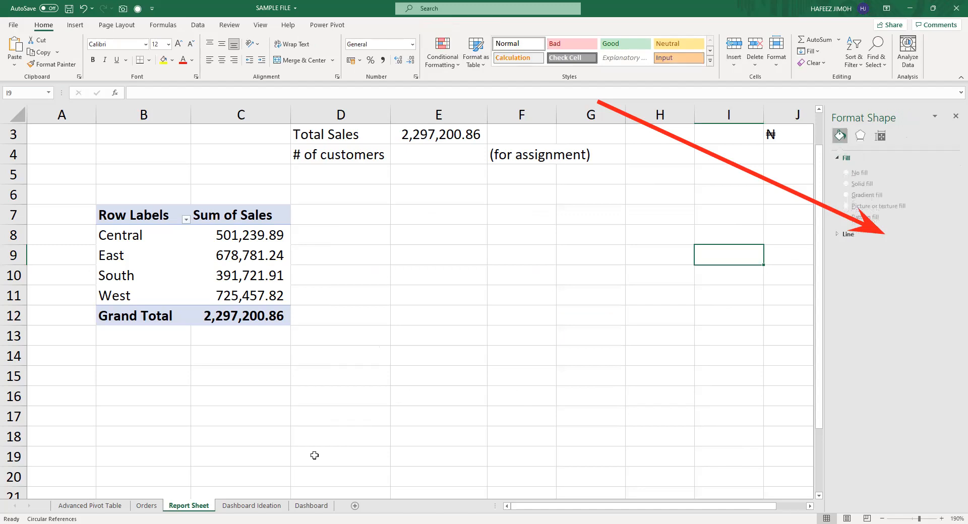
left_click(311, 506)
left_click(191, 290)
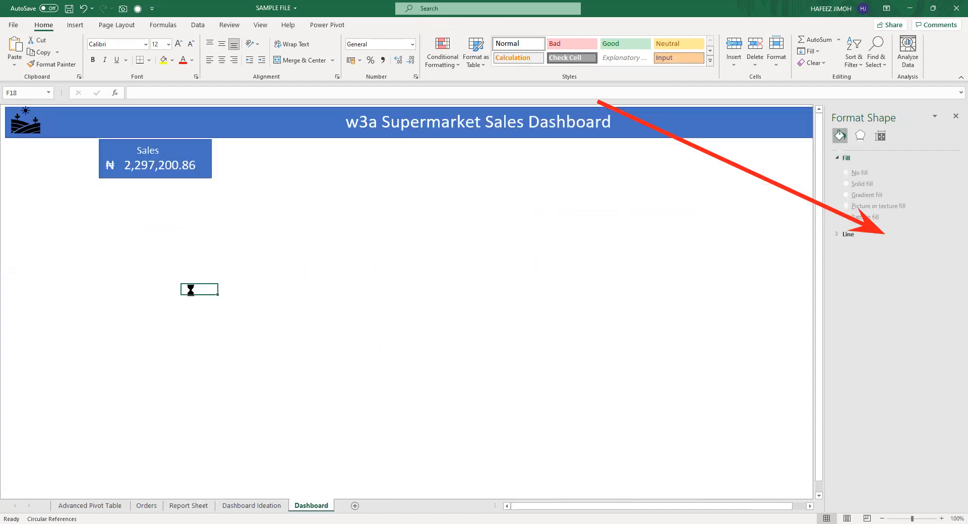
key("ctrl+v")
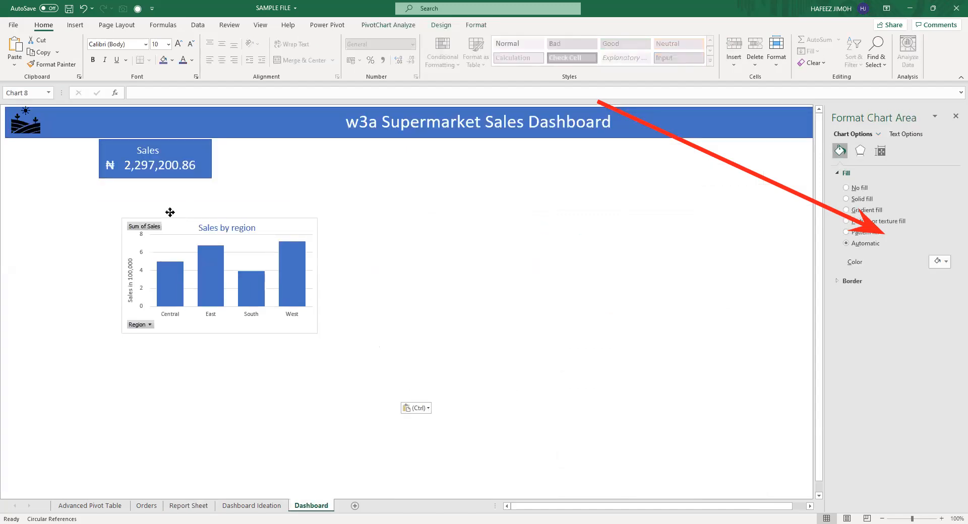
left_click_drag(159, 203, 153, 201)
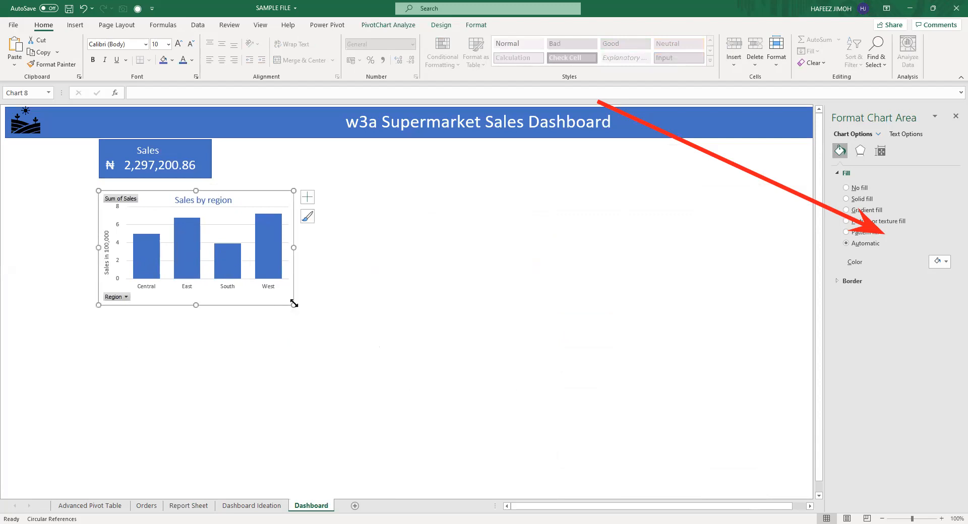
left_click_drag(294, 303, 317, 313)
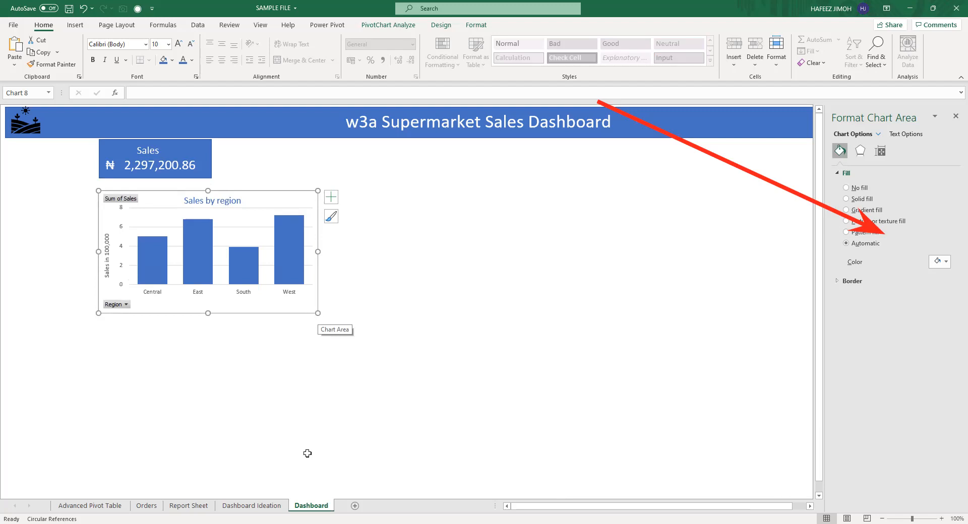
Check the Dashboard Ideation layout, then return to the Report Sheet with the chart's move to the Dashboard undone.
left_click(251, 507)
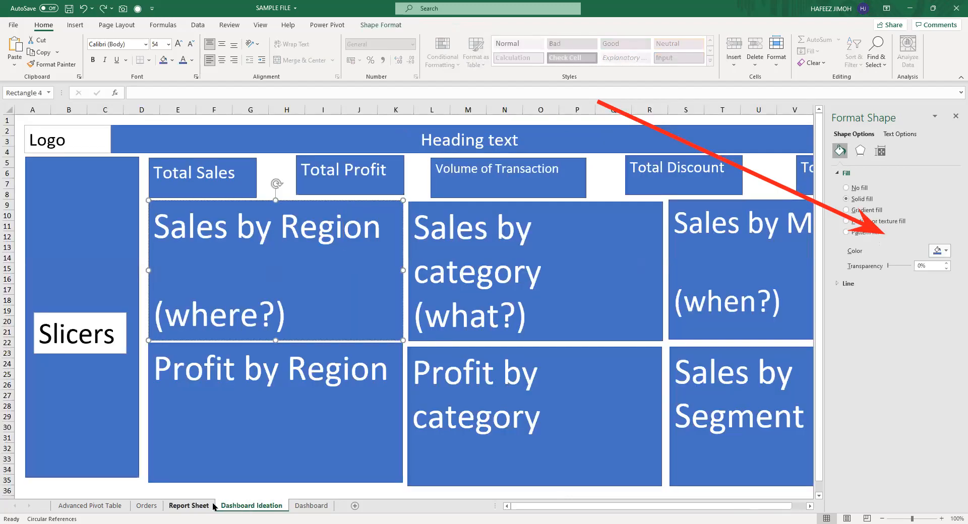
left_click(189, 506)
left_click(252, 434)
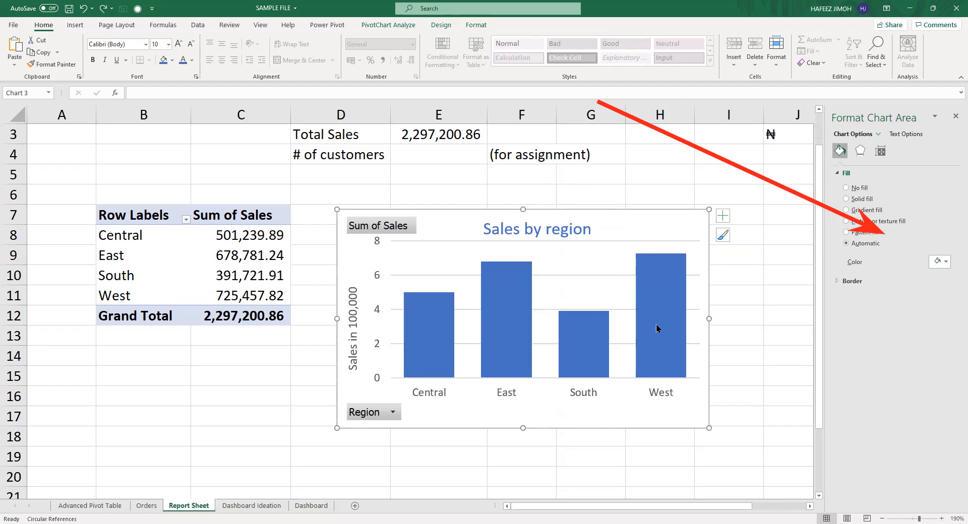
Show the PivotTable field list for the sales by region PivotTable in place of the formatting pane.
left_click(270, 254)
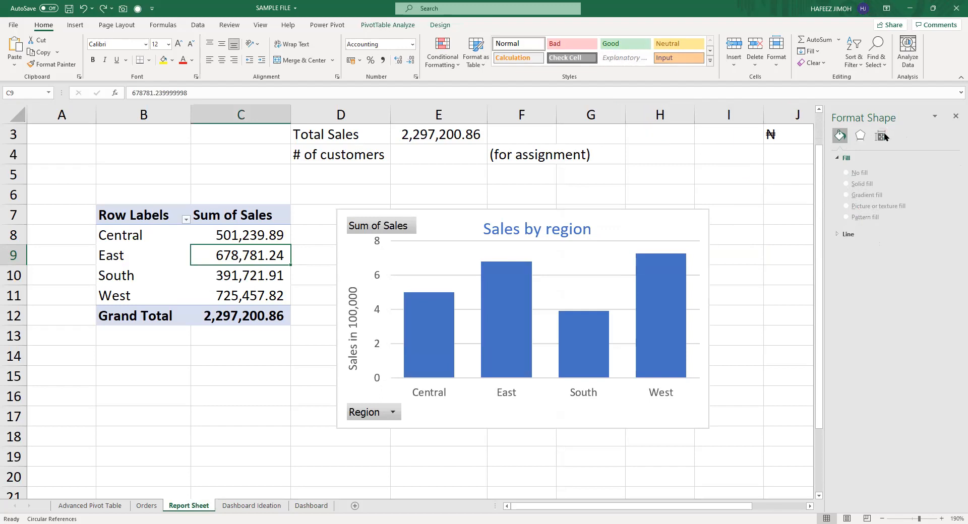
left_click(955, 116)
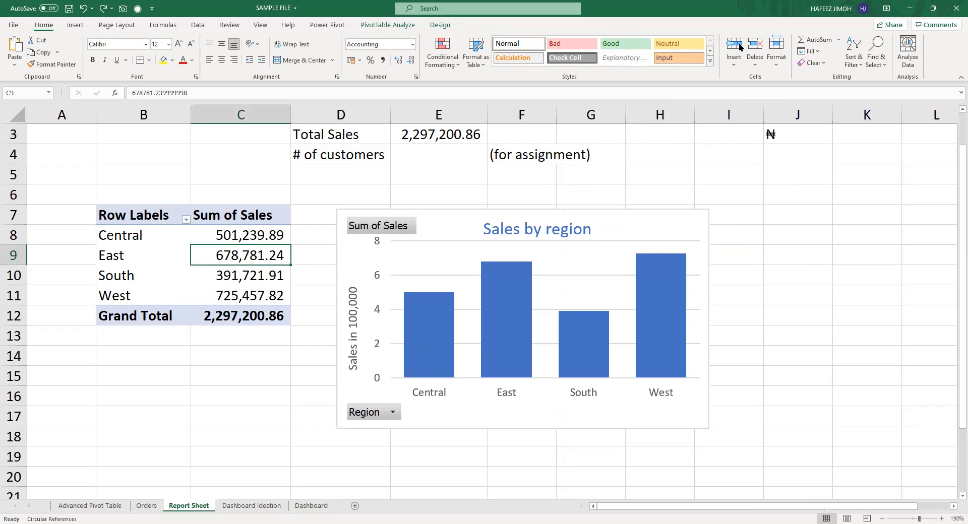
left_click(406, 26)
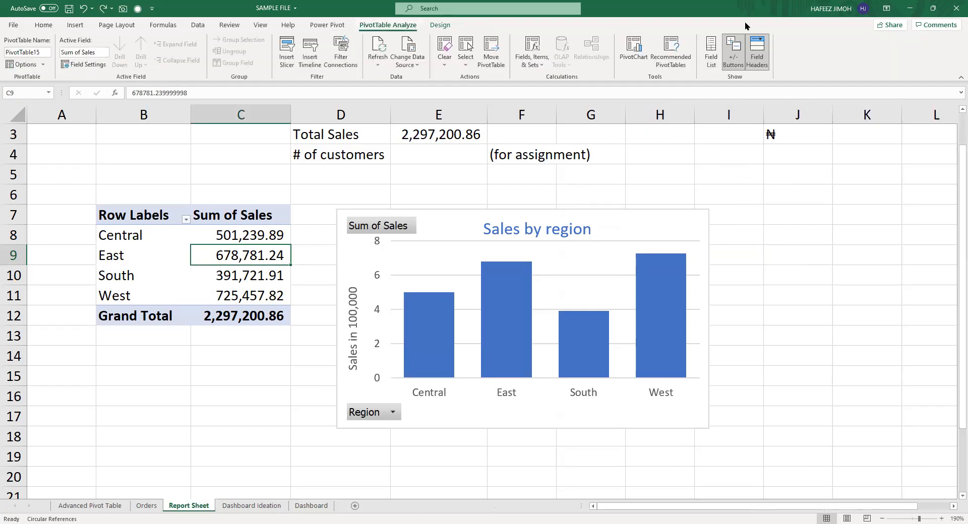
left_click(710, 43)
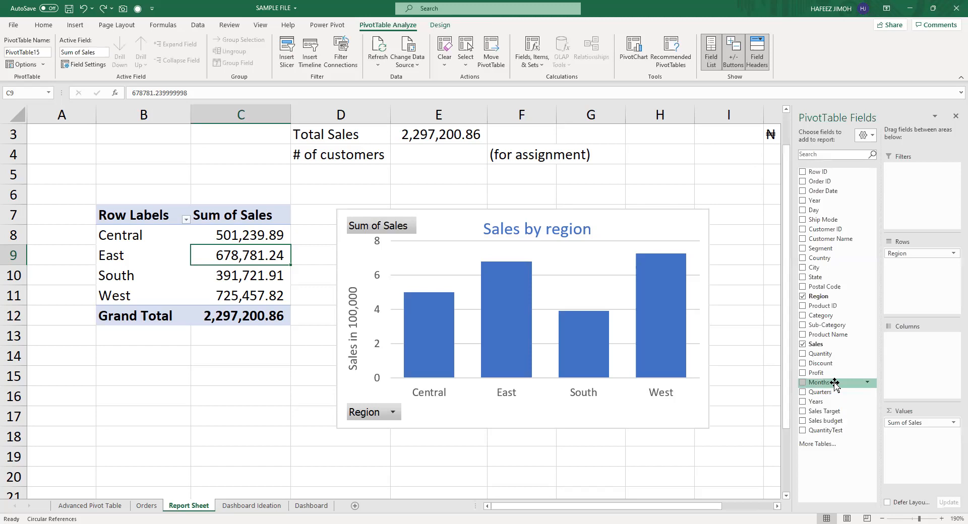
Look over the Orders data and the Dashboard sheet, and return to the Report Sheet.
left_click(148, 506)
scroll(161, 505, "left", 3)
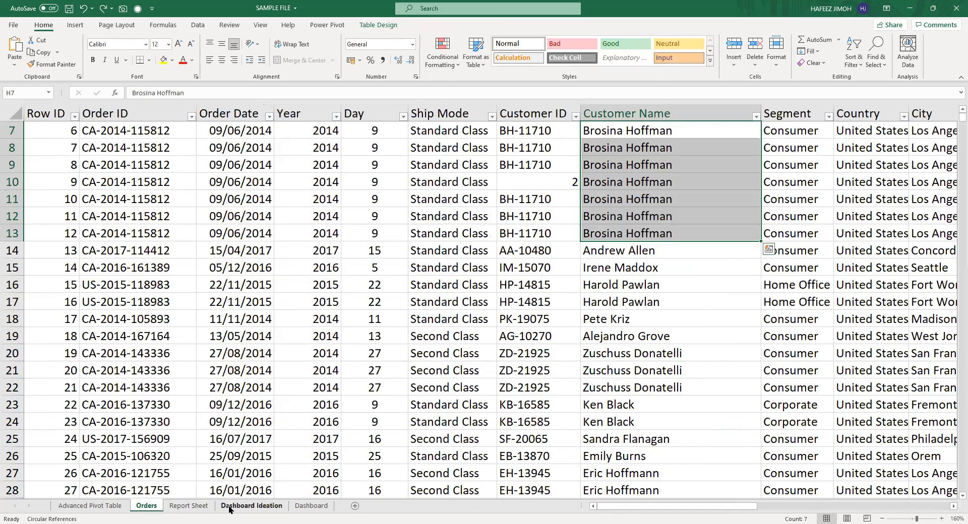
left_click(275, 509)
left_click(290, 506)
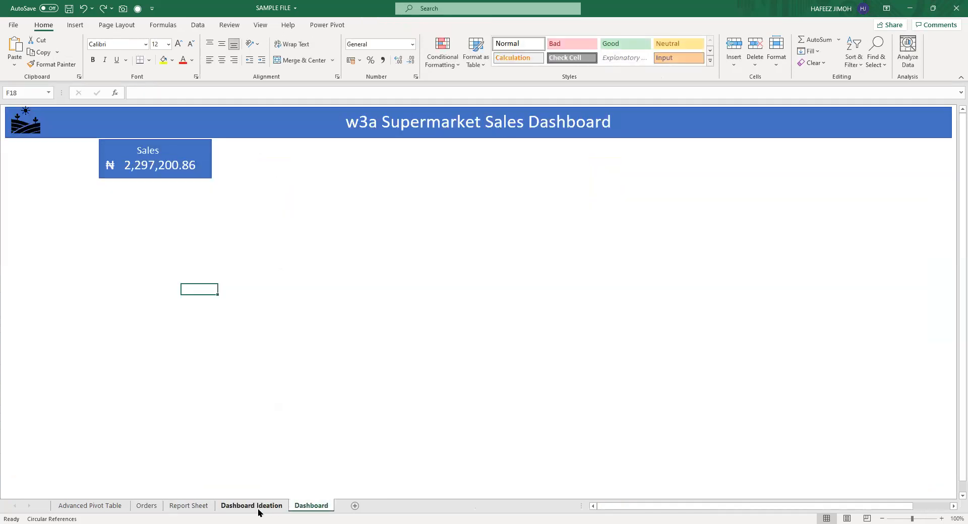
left_click(196, 509)
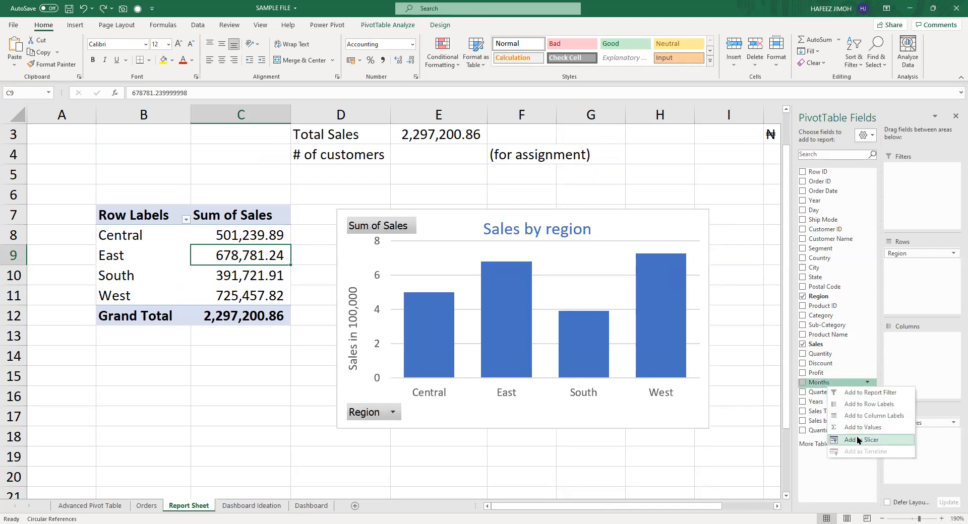
Add a slicer for the Months field, place it below the sales by region PivotTable, and review its items.
left_click(858, 440)
left_click_drag(412, 215, 153, 341)
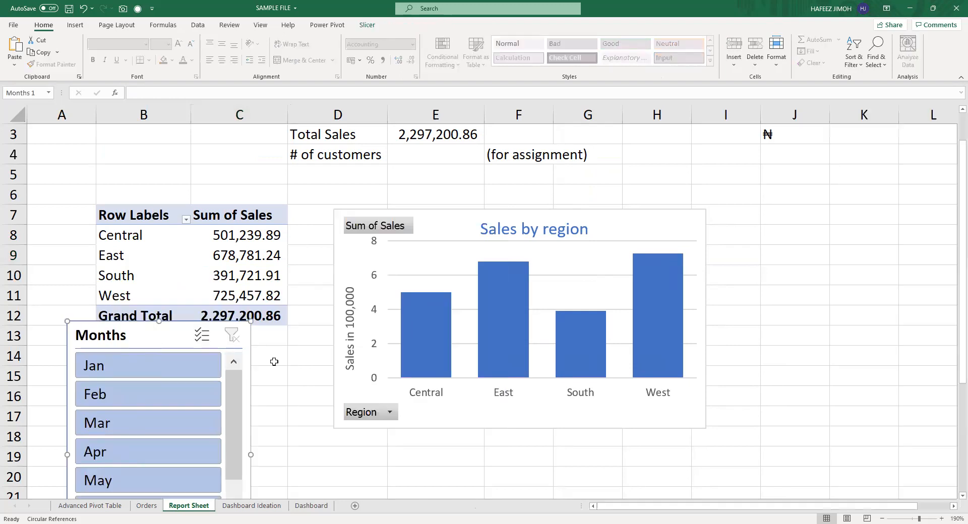
scroll(211, 387, "down", 3)
scroll(235, 399, "up", 6)
scroll(261, 400, "down", 6)
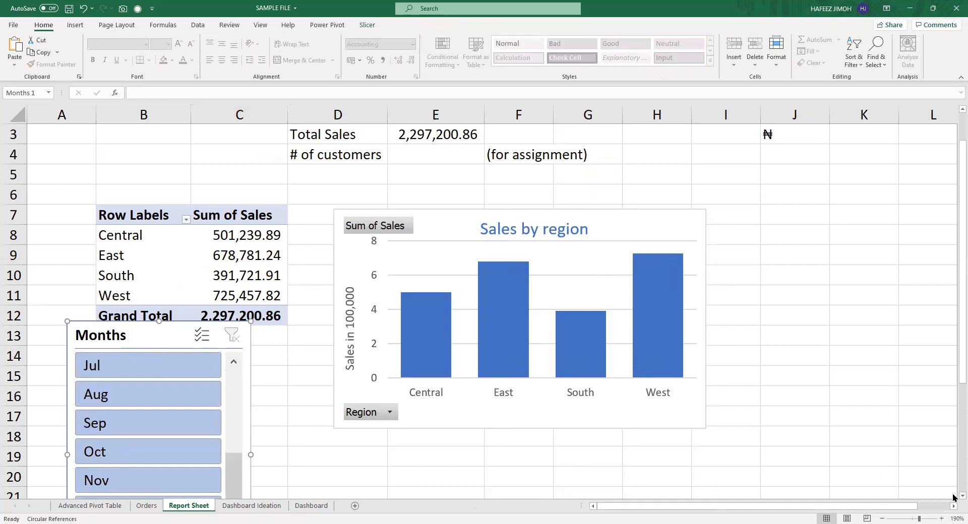
scroll(953, 497, "down", 1)
scroll(953, 497, "down", 2)
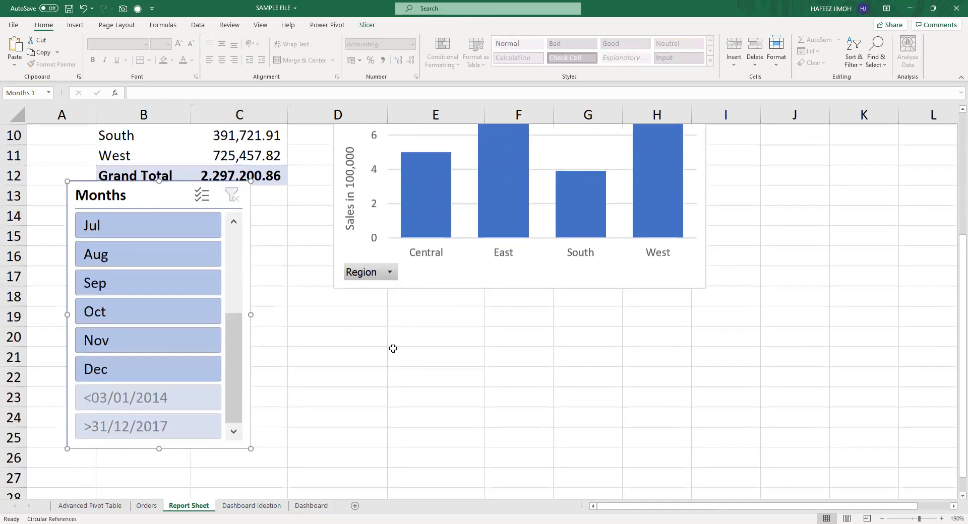
Set the Months slicer to hide items with no data.
right_click(153, 200)
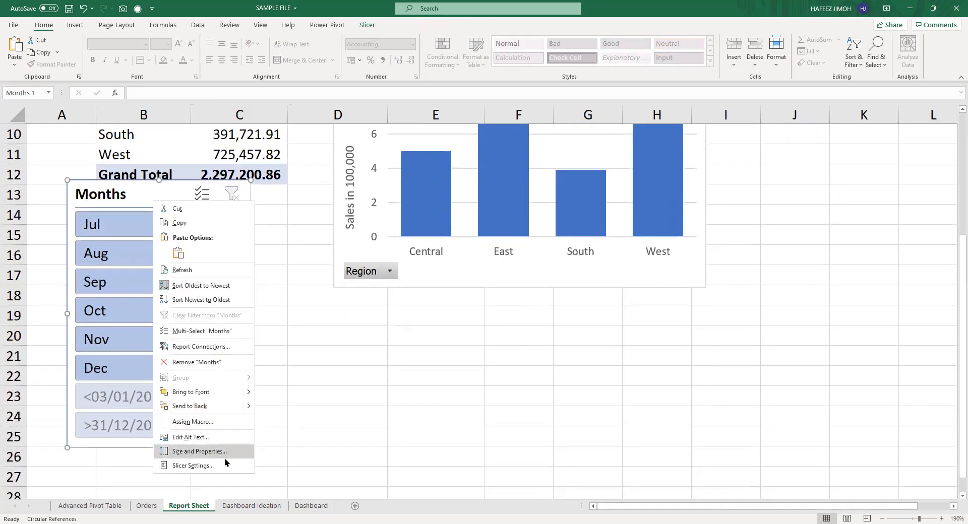
left_click(230, 470)
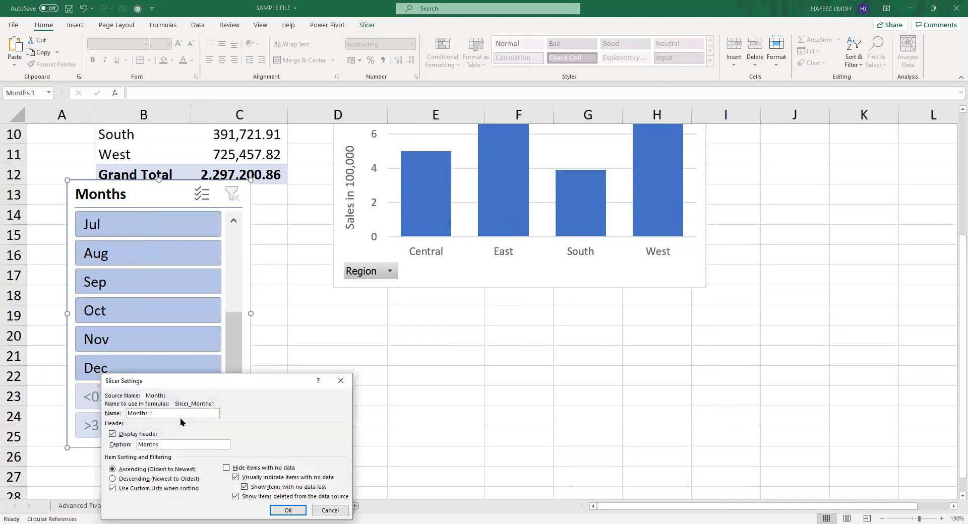
left_click(232, 468)
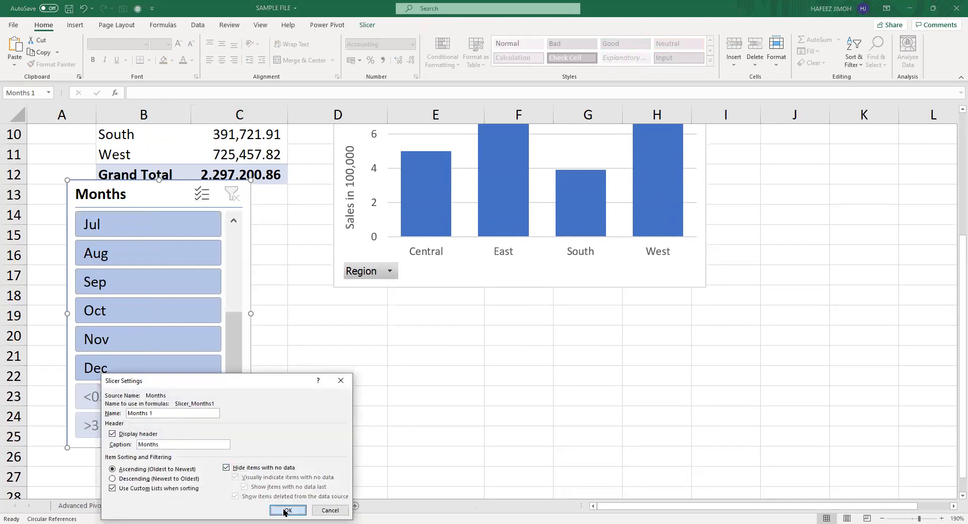
key("Return")
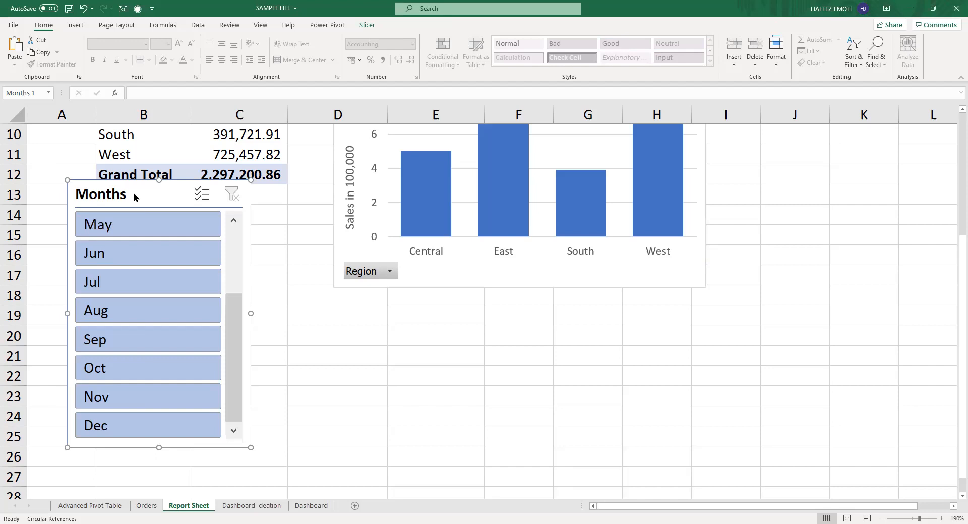
Set the Months slicer's layout to 2 columns in its size and position properties.
right_click(134, 192)
left_click(205, 445)
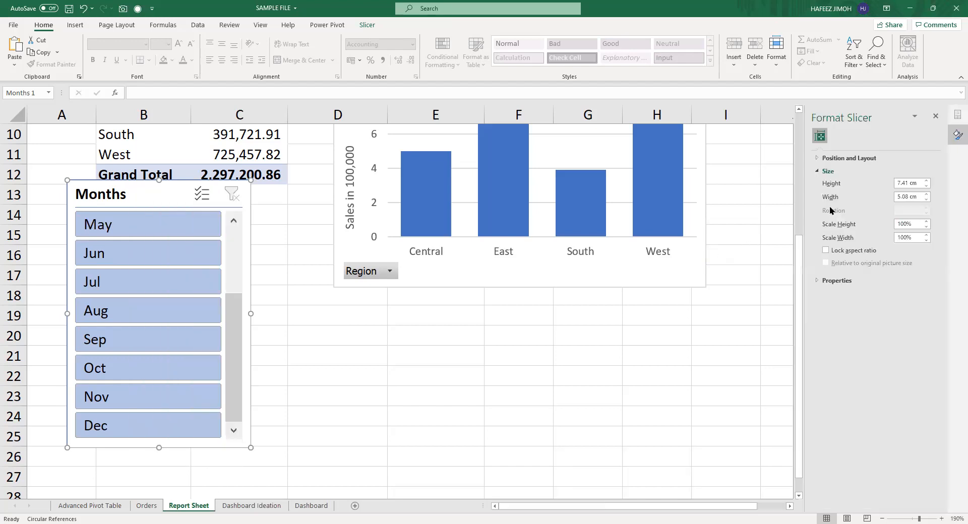
left_click(836, 161)
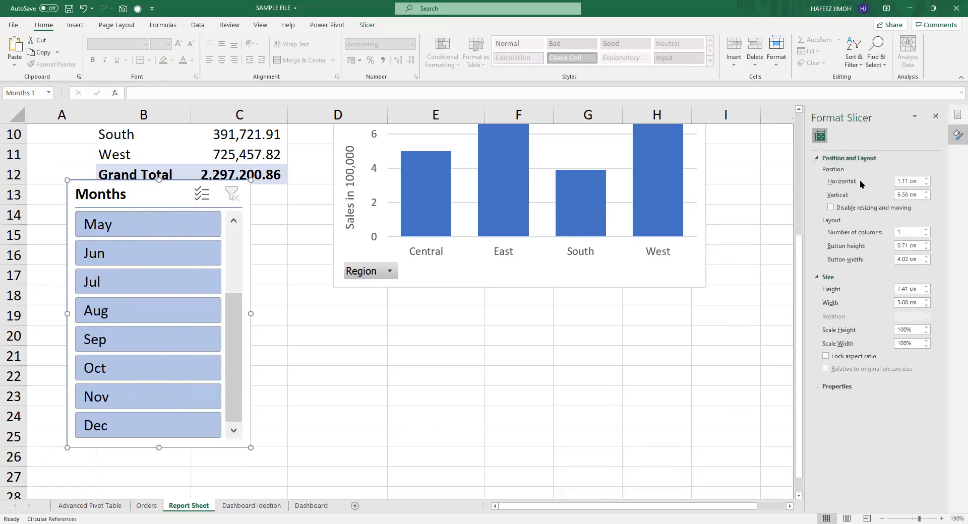
left_click(926, 229)
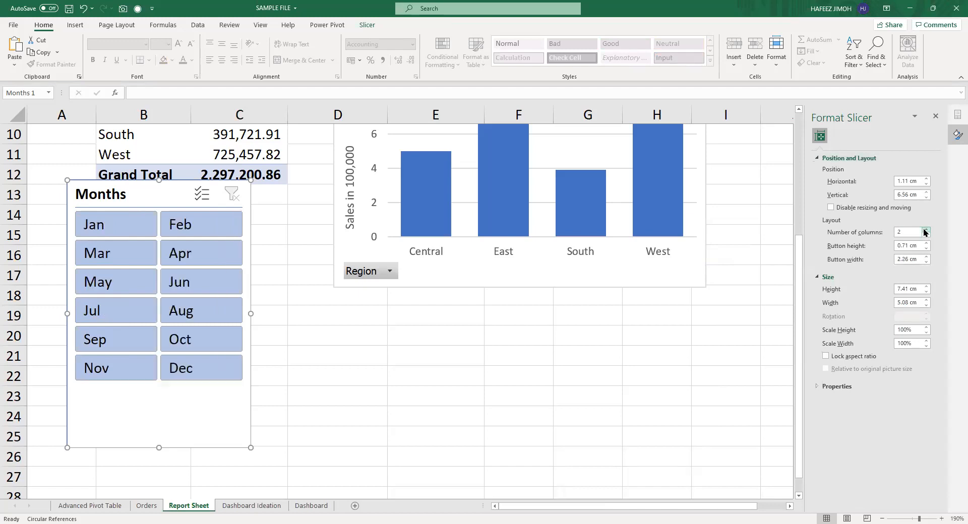
Shrink the Months slicer to about 5.96 cm high and 4.39 cm wide, and move the Sales by region chart beside it.
left_click_drag(156, 448, 174, 392)
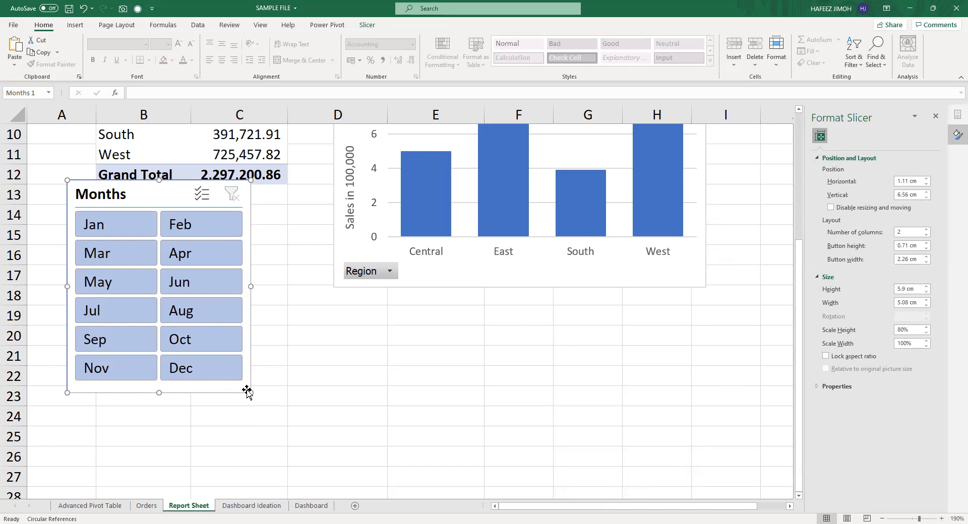
left_click_drag(251, 392, 225, 396)
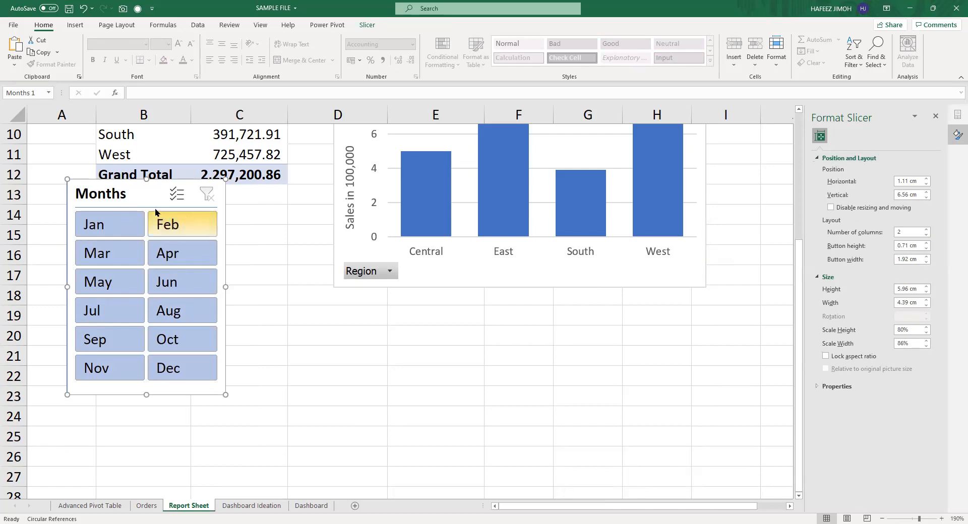
left_click_drag(682, 266, 605, 379)
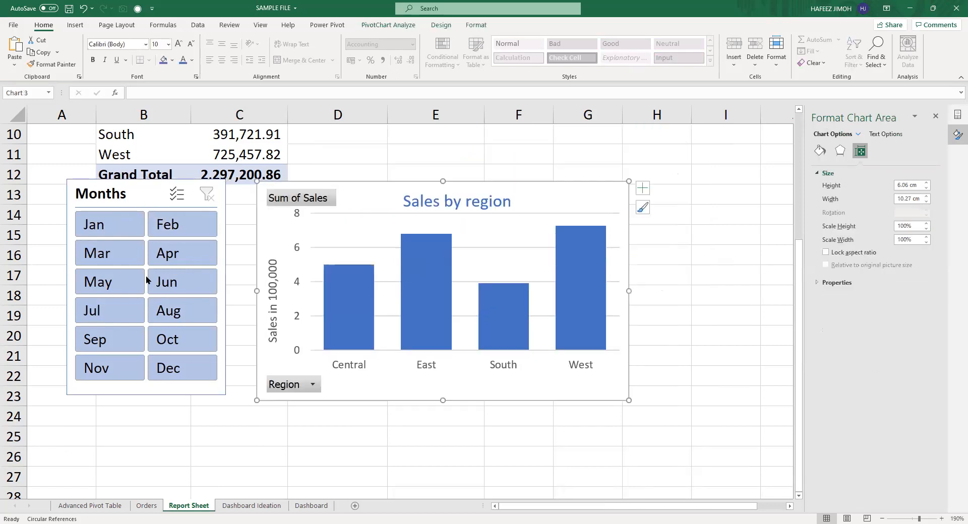
Test the Months slicer on the chart by filtering to single months one after another, from Jan to a final choice of Apr.
left_click(129, 235)
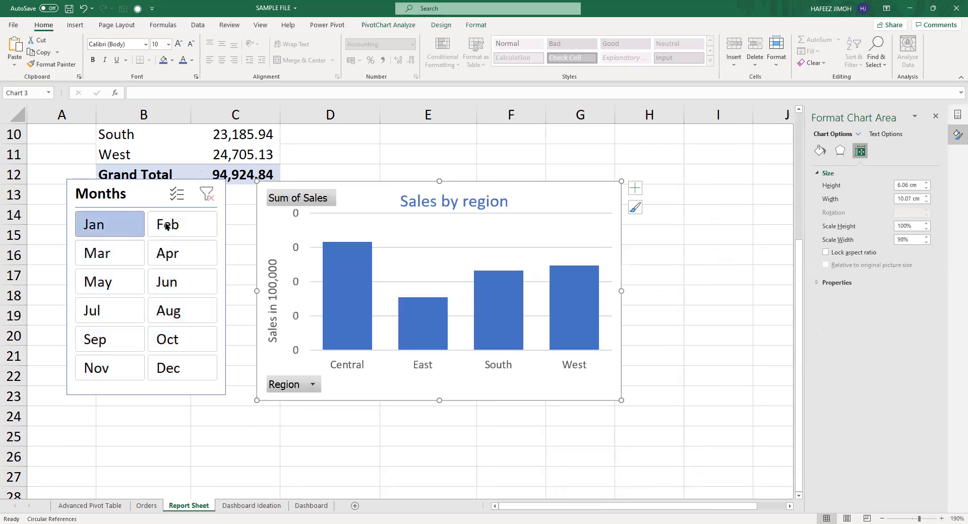
left_click(167, 226)
left_click(135, 255)
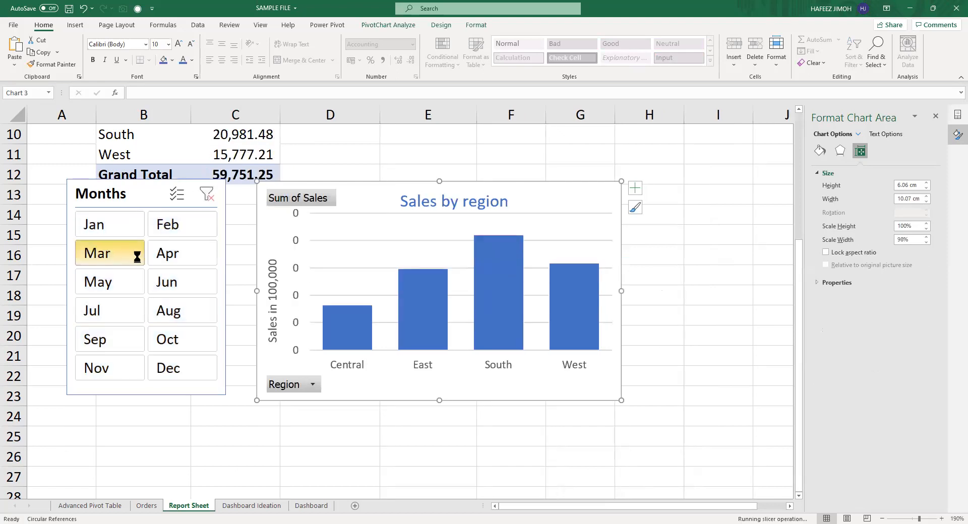
left_click(170, 260)
left_click(180, 285)
left_click(142, 319)
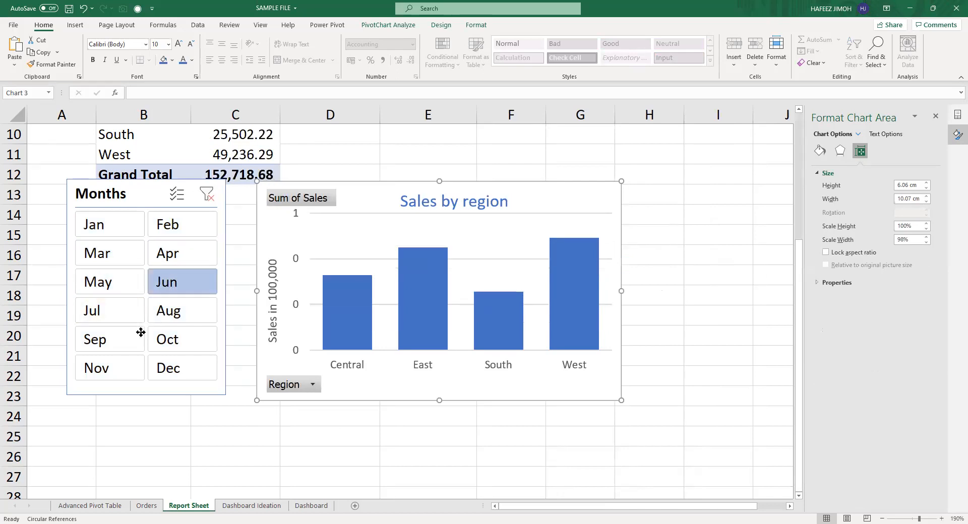
left_click(143, 367)
left_click(178, 275)
left_click(154, 252)
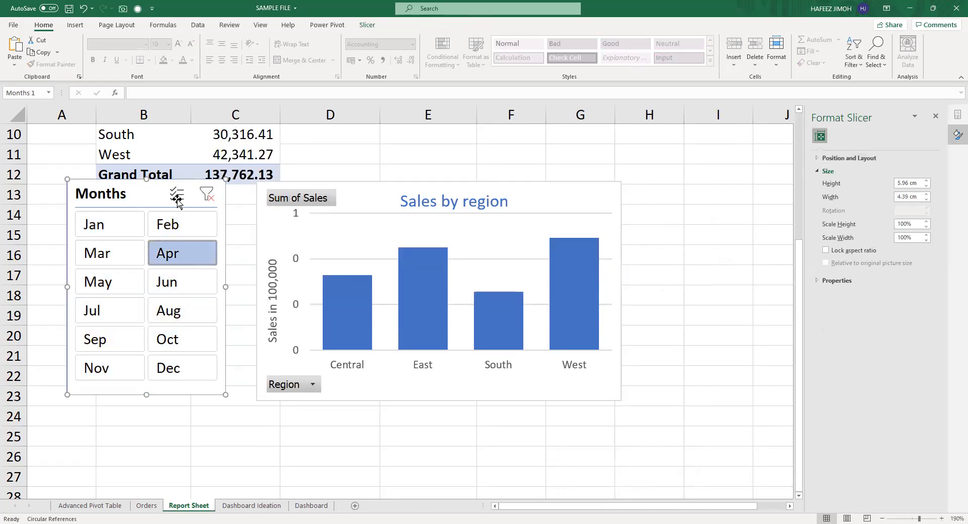
Try multi-select in the Months slicer with Jan, Feb, Apr, May and Oct, and clear the filter.
left_click(177, 198)
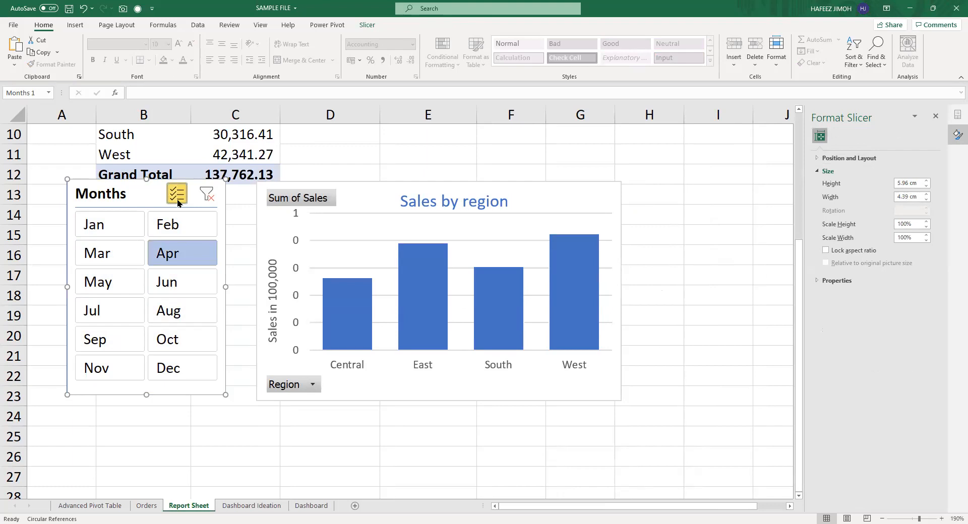
left_click(182, 227)
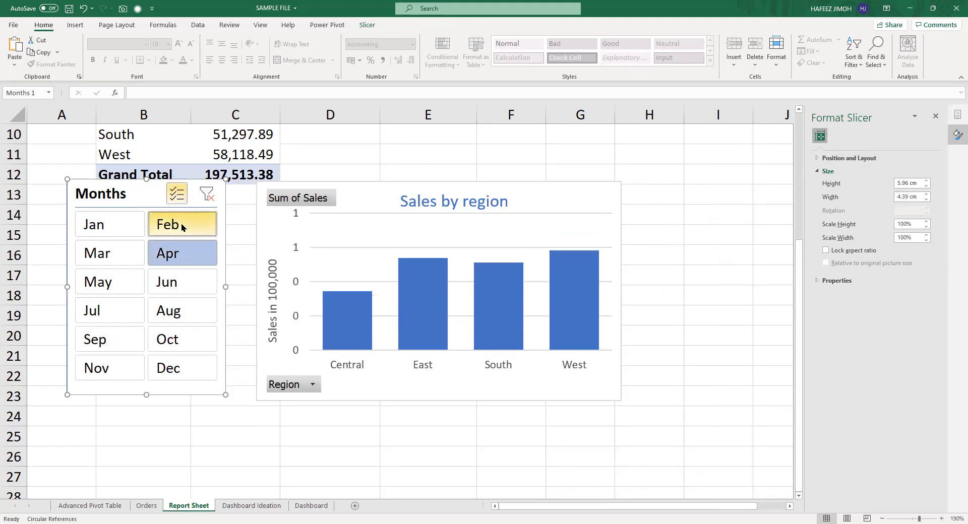
left_click(117, 234)
left_click(179, 339)
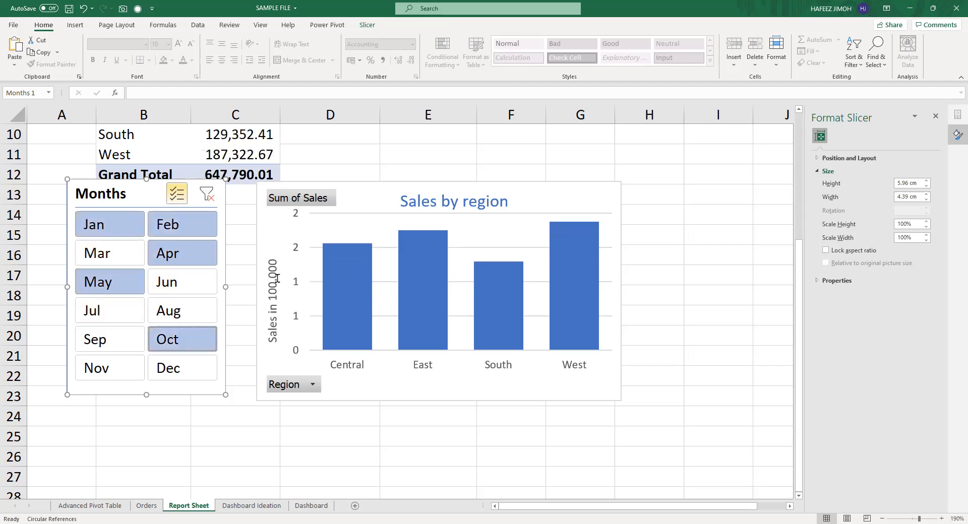
left_click(279, 320)
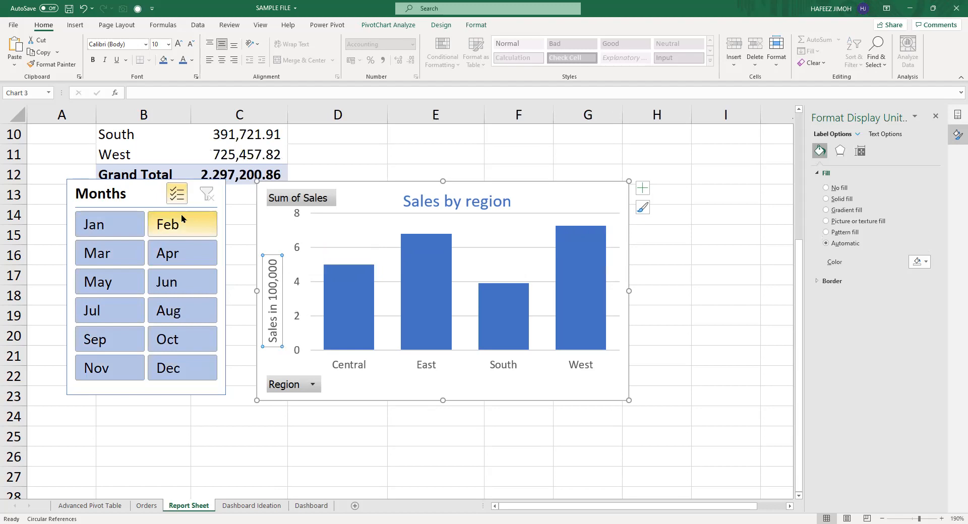
Move the Months slicer clear of the Grand Total row and filter it to Feb alone with multi-select off.
left_click_drag(146, 203, 156, 227)
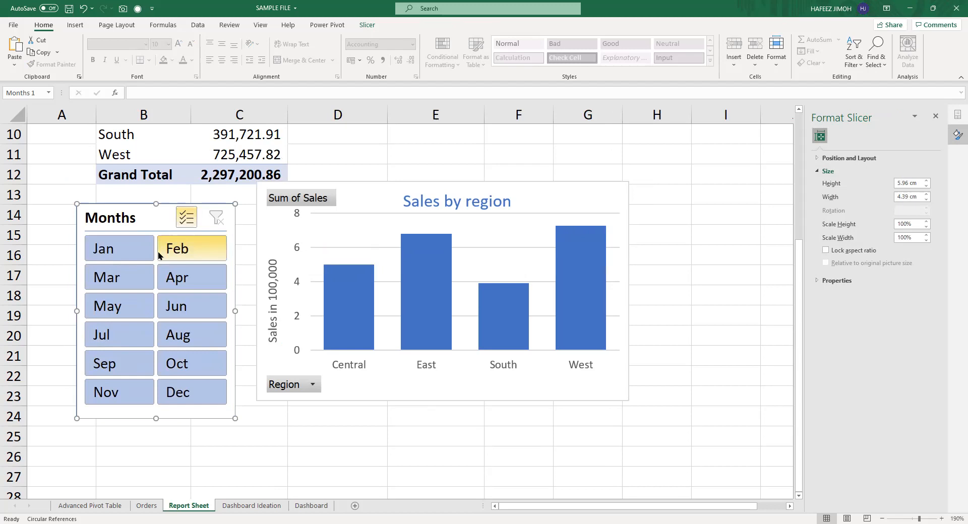
left_click(194, 227)
left_click(192, 239)
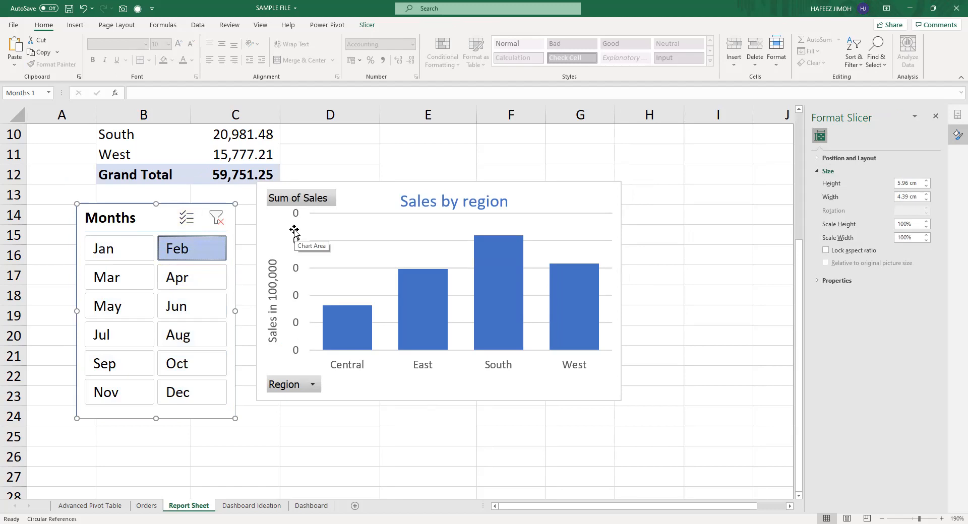
Set the display units of the Sales by region chart's vertical axis to Thousands.
left_click(297, 295)
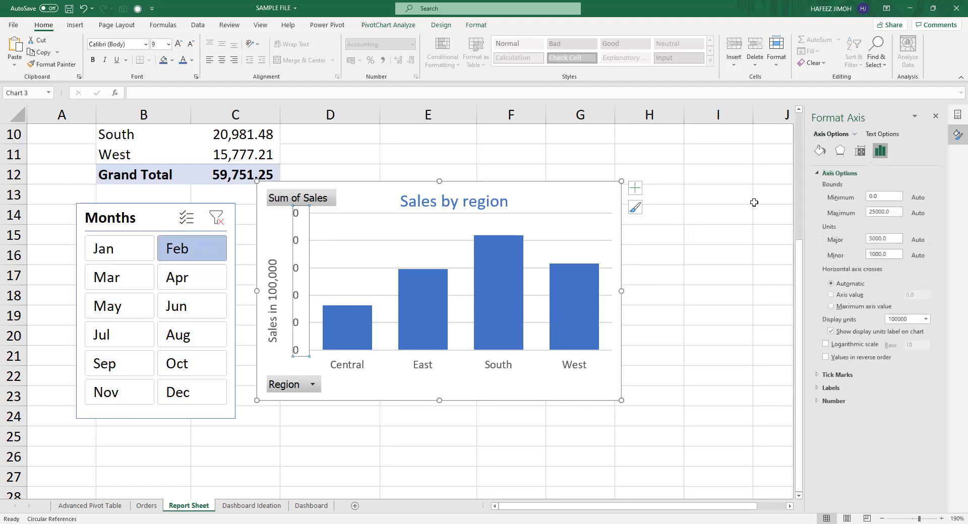
left_click(839, 389)
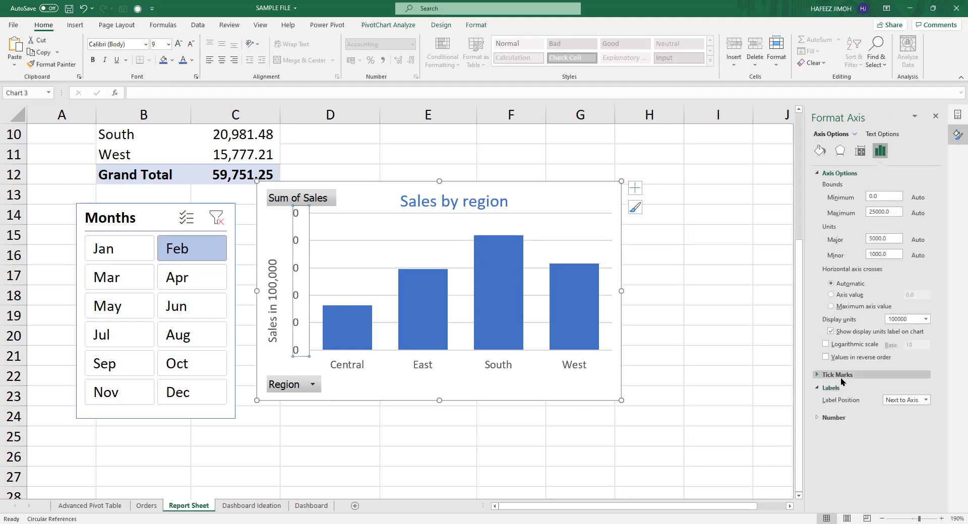
left_click(926, 319)
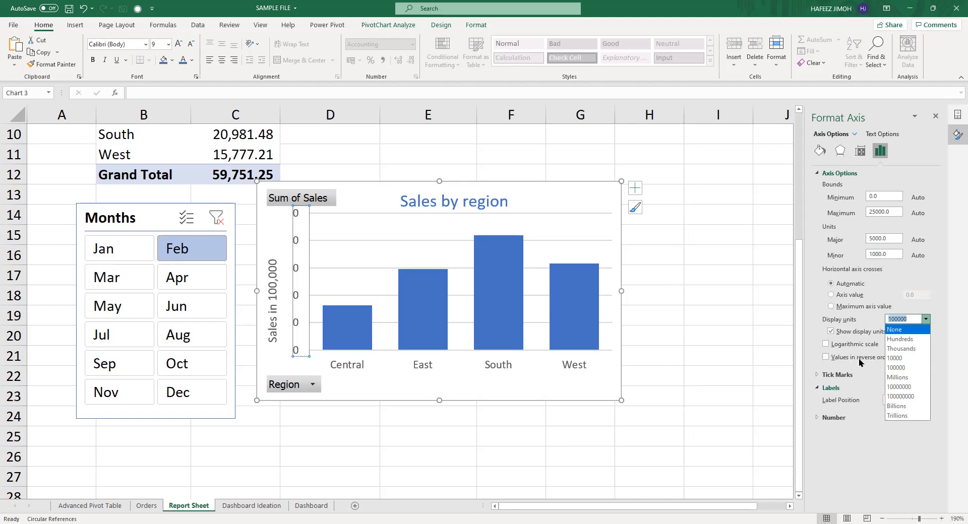
left_click(835, 299)
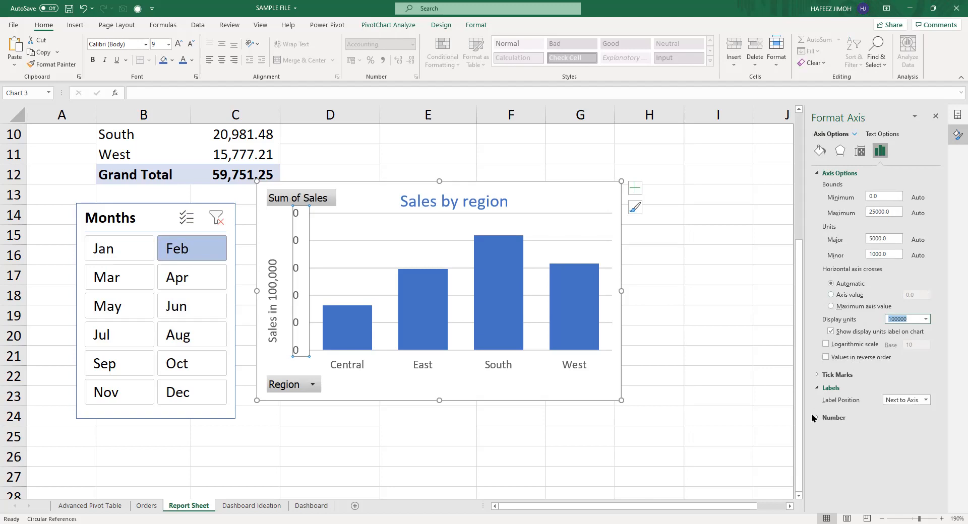
left_click(928, 319)
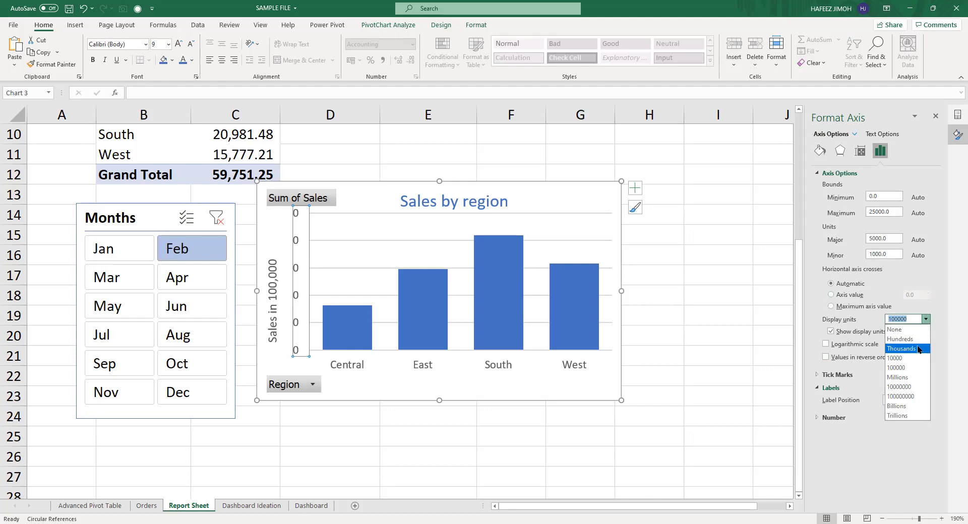
left_click(917, 349)
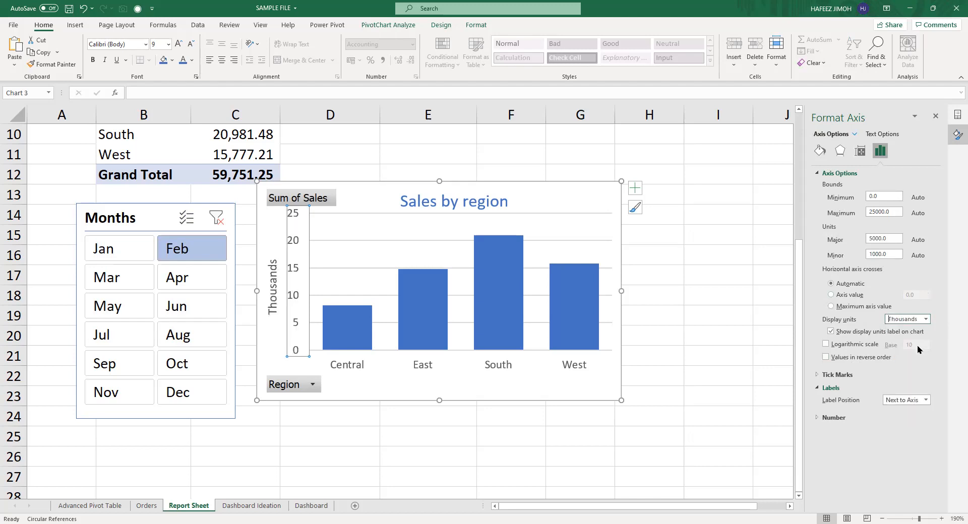
Clear the Months slicer's filter, and change the chart's display unit label to "Sales in Thousands".
left_click(187, 219)
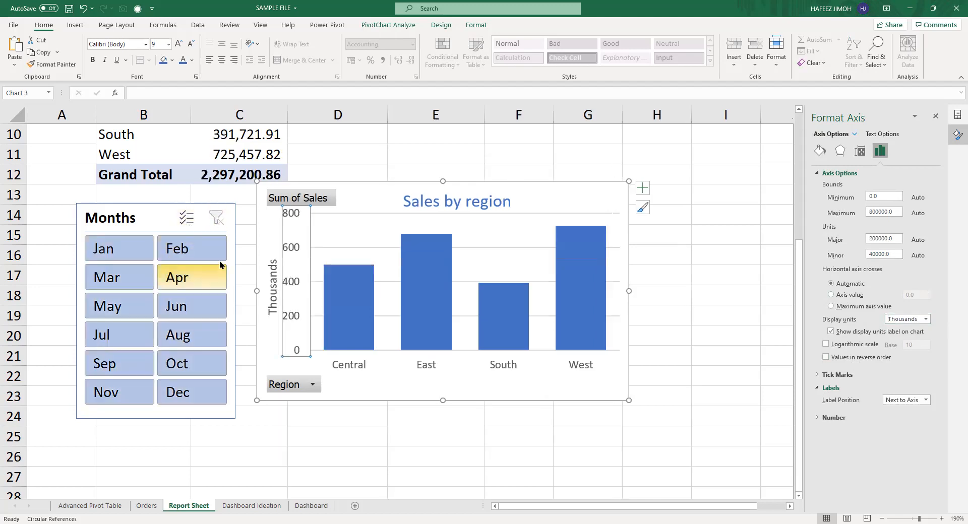
left_click(270, 292)
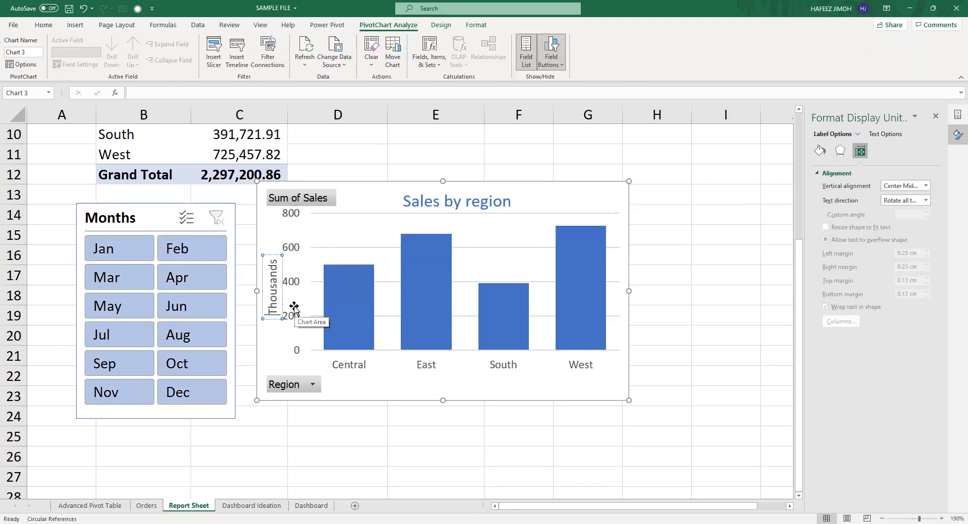
type("Sales ")
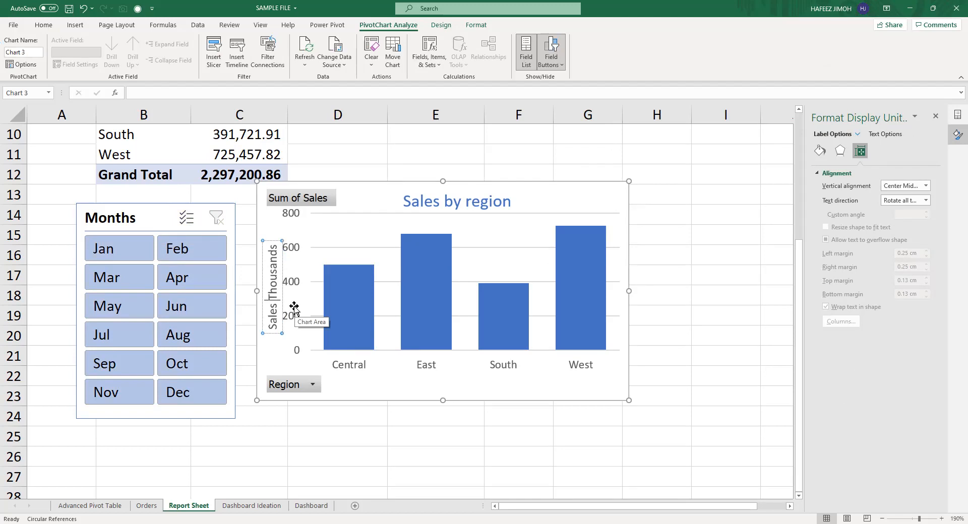
type("in")
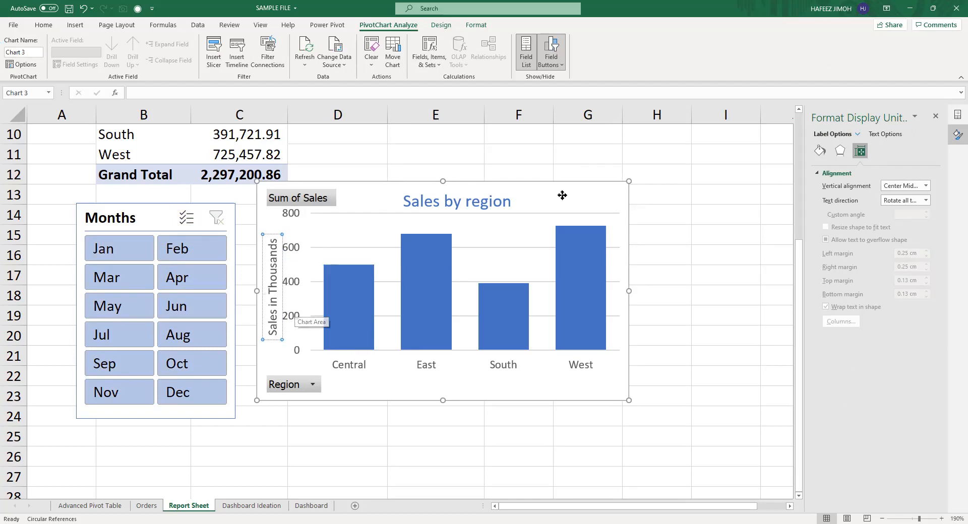
Make the whole chart title "Sales by region" bold.
left_click(496, 200)
double_click(492, 201)
left_click(504, 182)
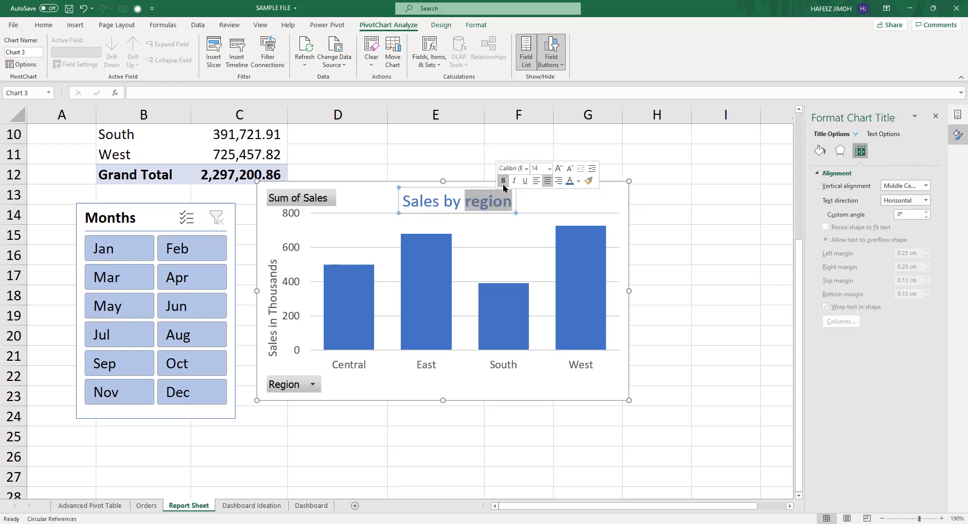
triple_click(431, 195)
left_click(439, 180)
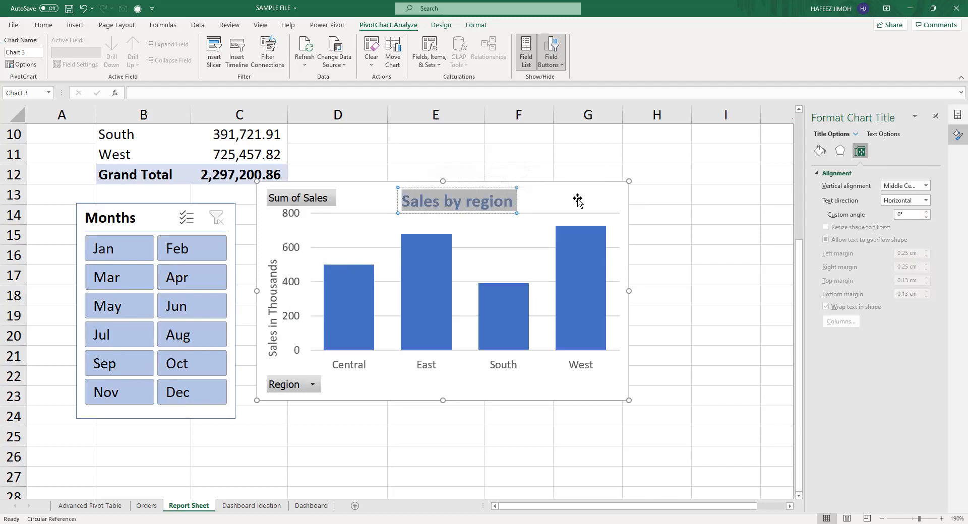
left_click(575, 201)
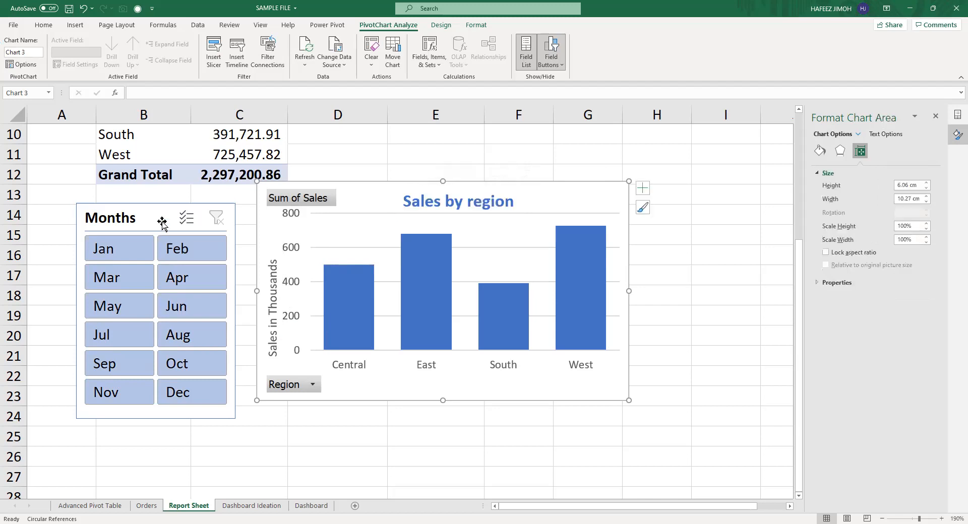
right_click(375, 201)
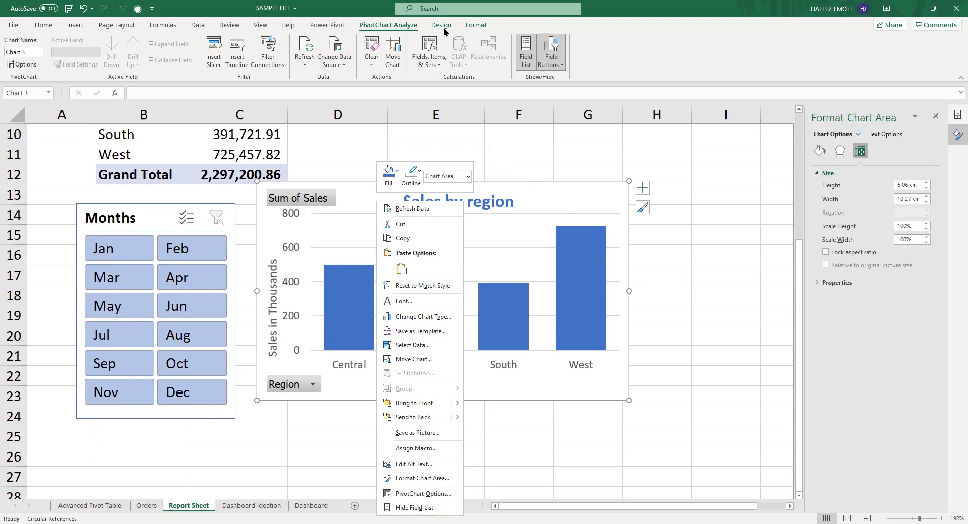
key("Escape")
key("Escape")
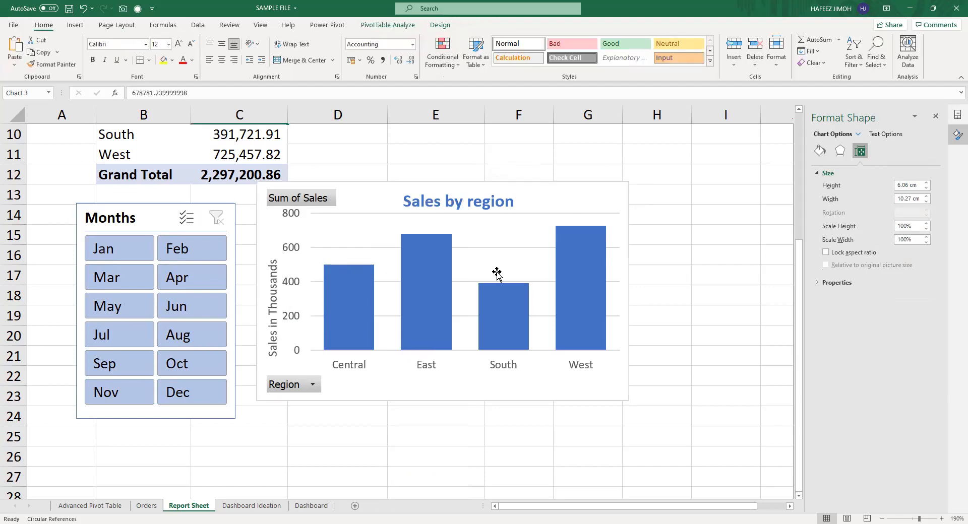
Set the Sales by region PivotChart's object name to SalesByRegion.
left_click(499, 188)
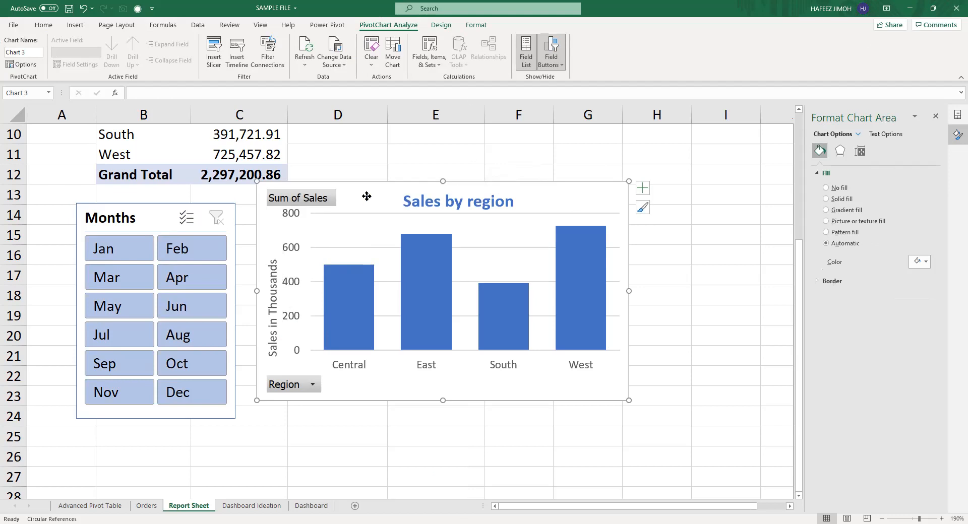
left_click(36, 52)
type("S")
type("y")
key("BackSpace")
key("BackSpace")
type("Region")
key("Return")
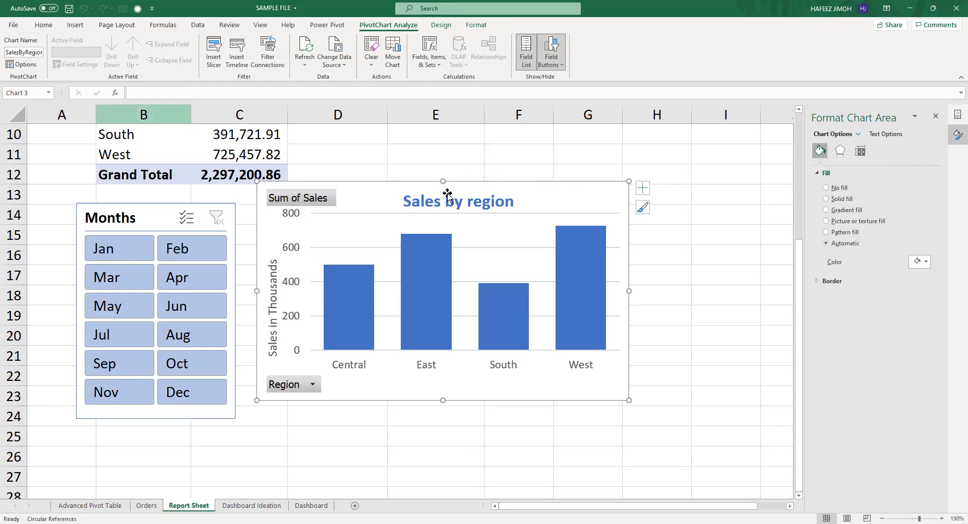
Cut the Sales by region chart together with the Months slicer from the Report Sheet, and paste both onto the Dashboard sheet.
left_click(409, 188)
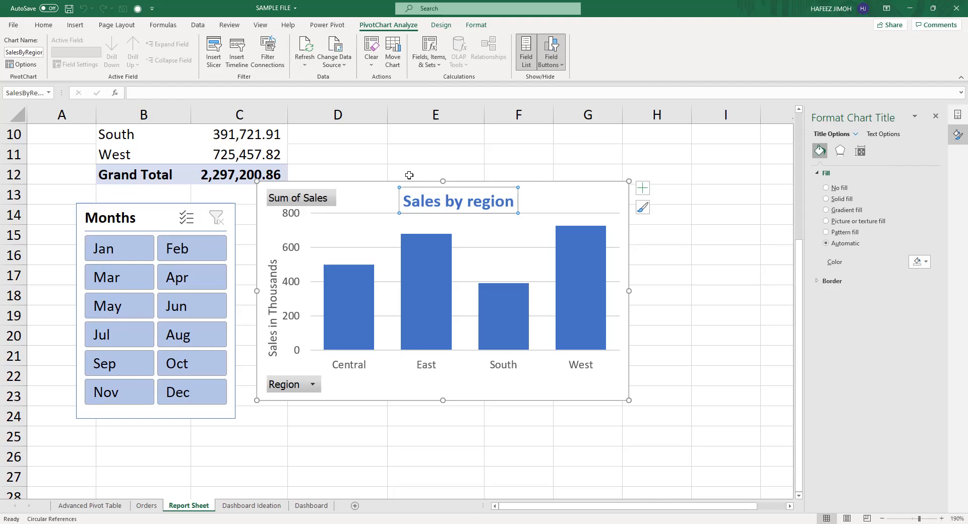
left_click(385, 200)
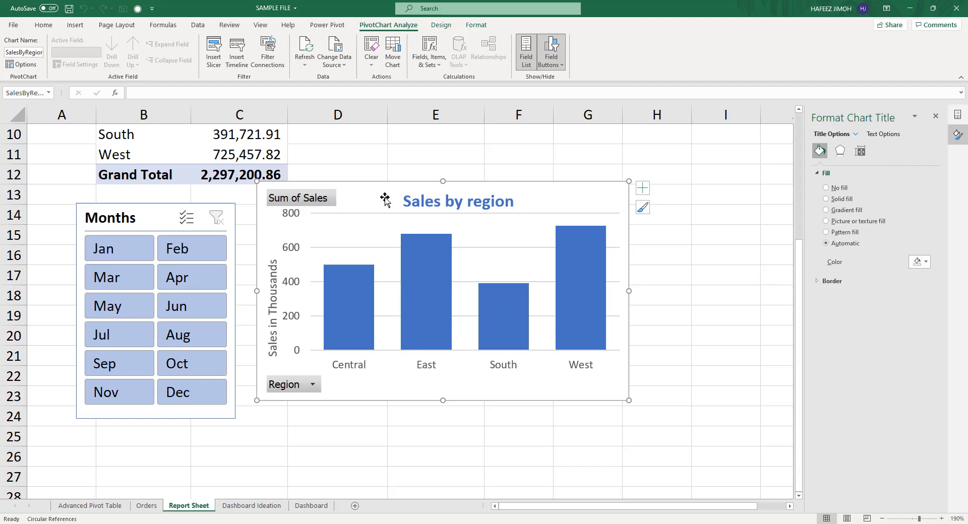
left_click(129, 222, "ctrl")
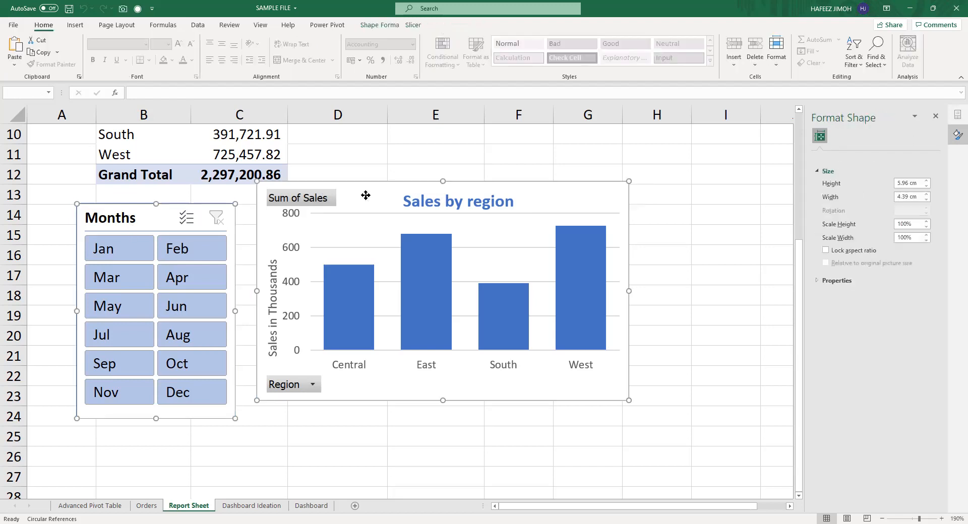
key("Delete")
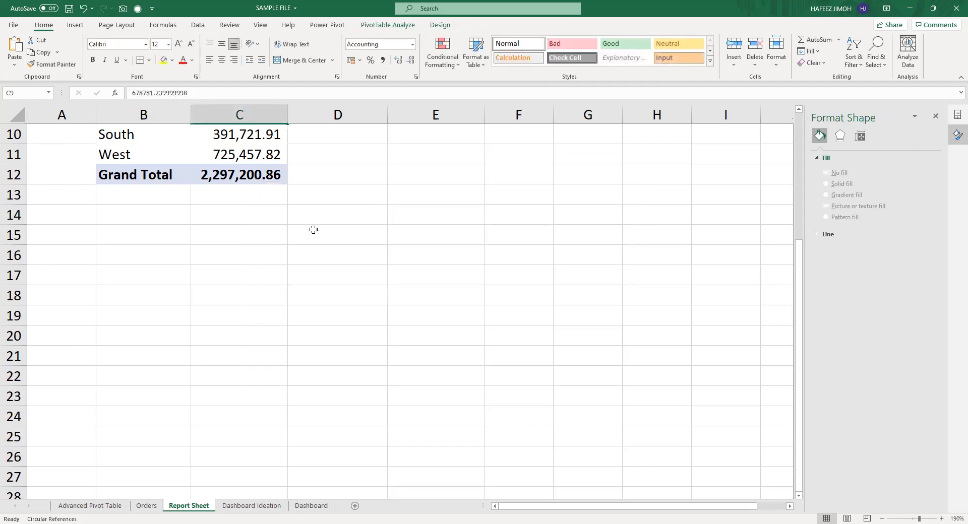
scroll(314, 230, "down", 5, "ctrl")
left_click(310, 506)
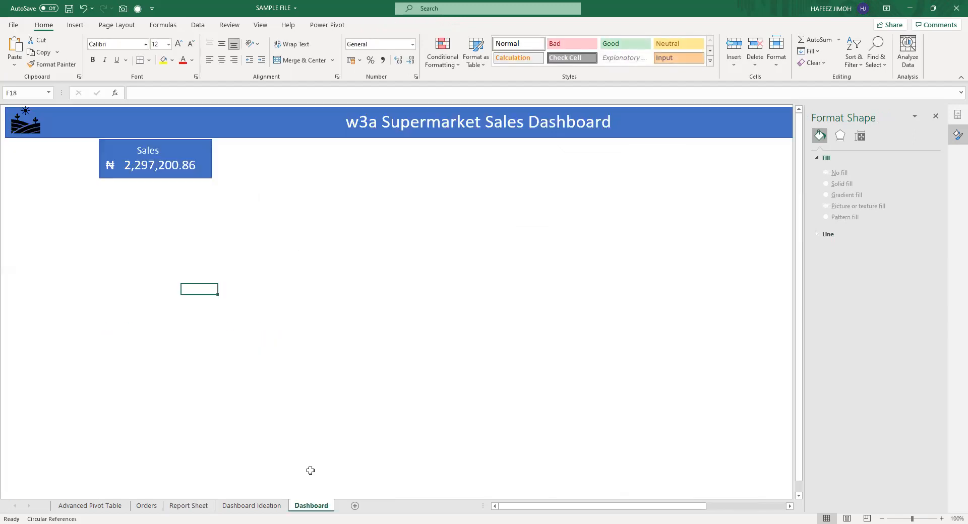
key("ctrl+v")
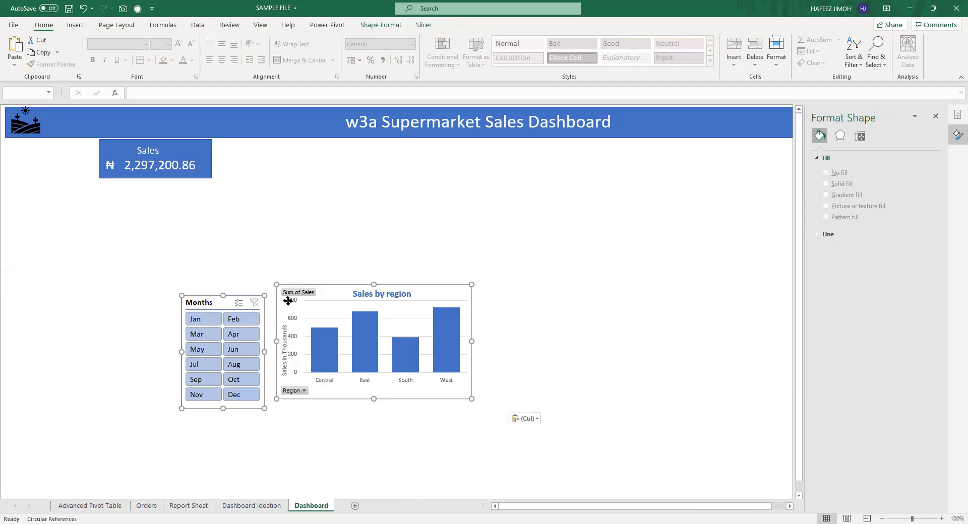
Move the pasted chart and slicer up below the heading, place the Months slicer under the logo, and stretch it to about 6.02 cm high.
left_click_drag(232, 301, 85, 204)
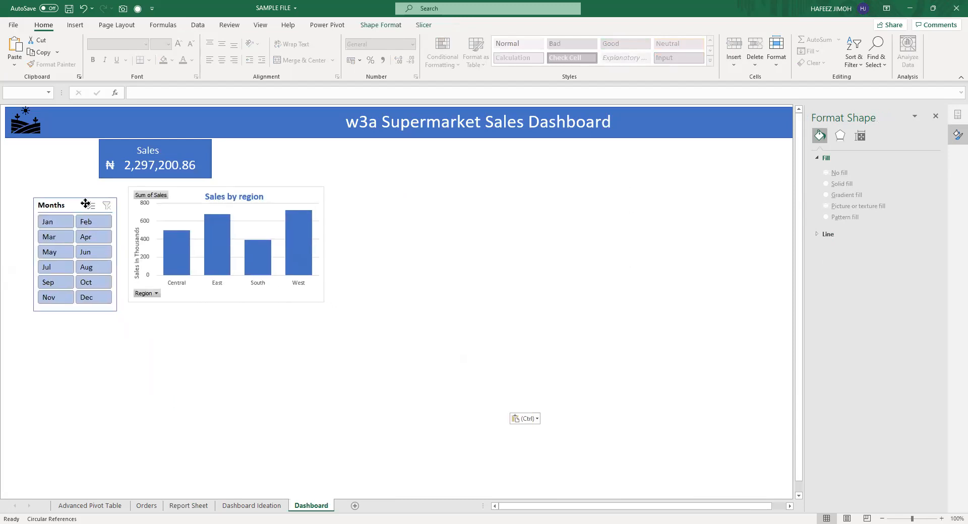
left_click(310, 312)
left_click(380, 342)
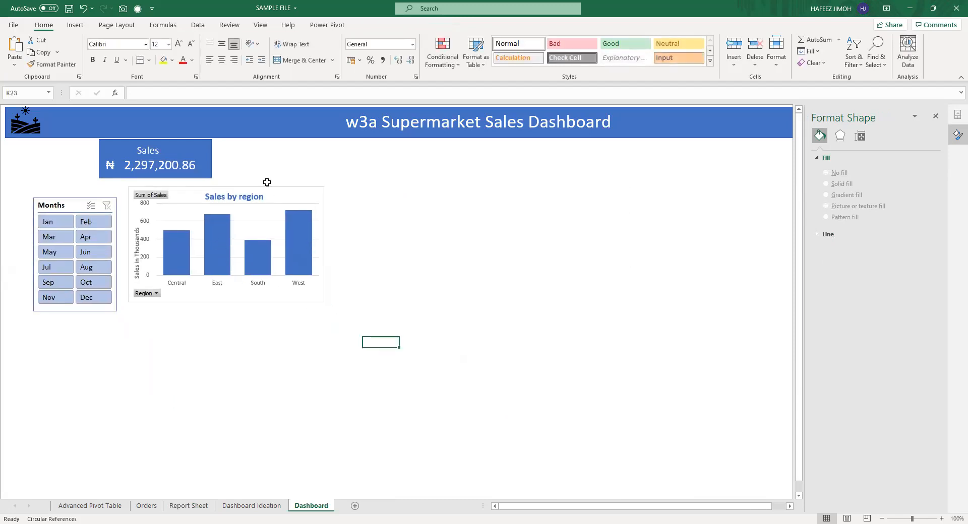
left_click(265, 196)
left_click_drag(75, 198, 51, 141)
mouse_move(50, 247)
left_mouse_down()
mouse_move(50, 283)
mouse_move(52, 255)
left_mouse_up()
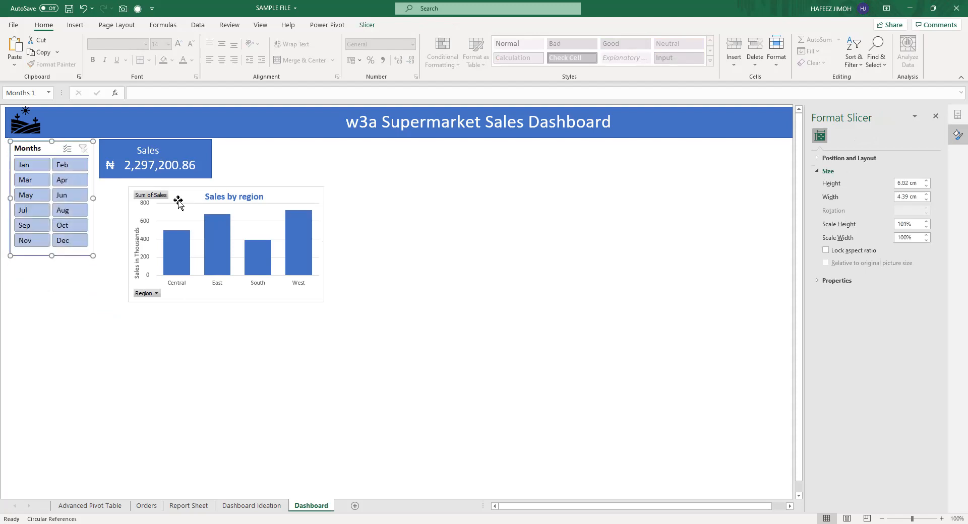
Place the Sales by region chart just below the Sales card beside the slicer, enlarge it, and close its formatting options.
left_click_drag(187, 197, 159, 191)
left_click_drag(296, 297, 337, 299)
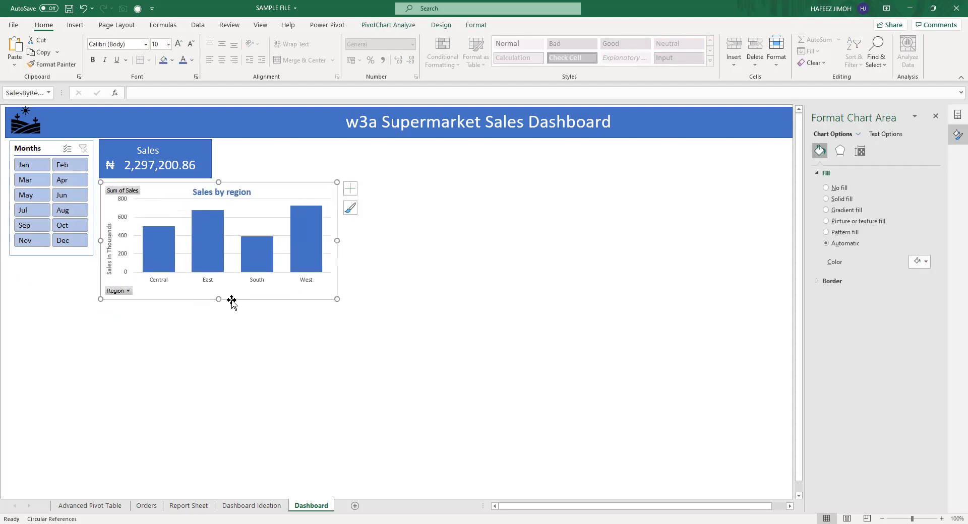
left_click_drag(218, 299, 219, 309)
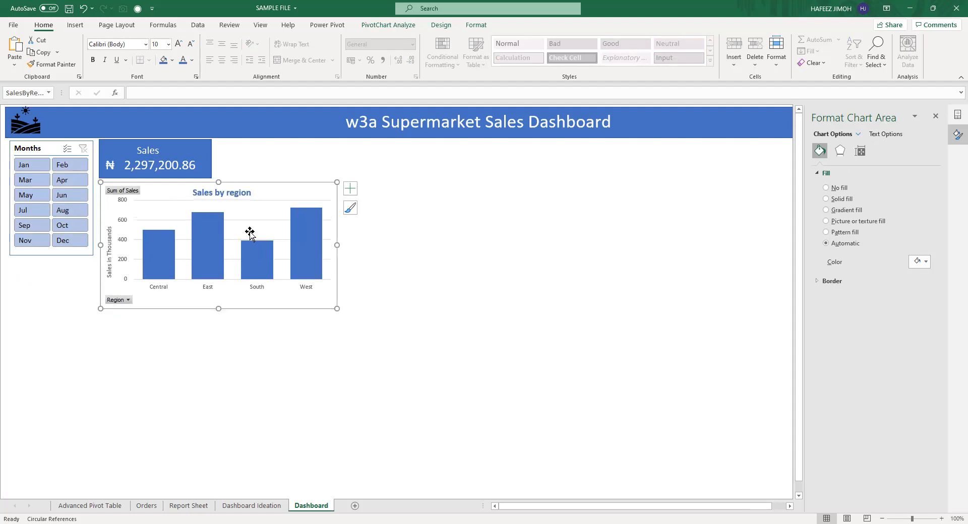
left_click_drag(259, 192, 258, 200)
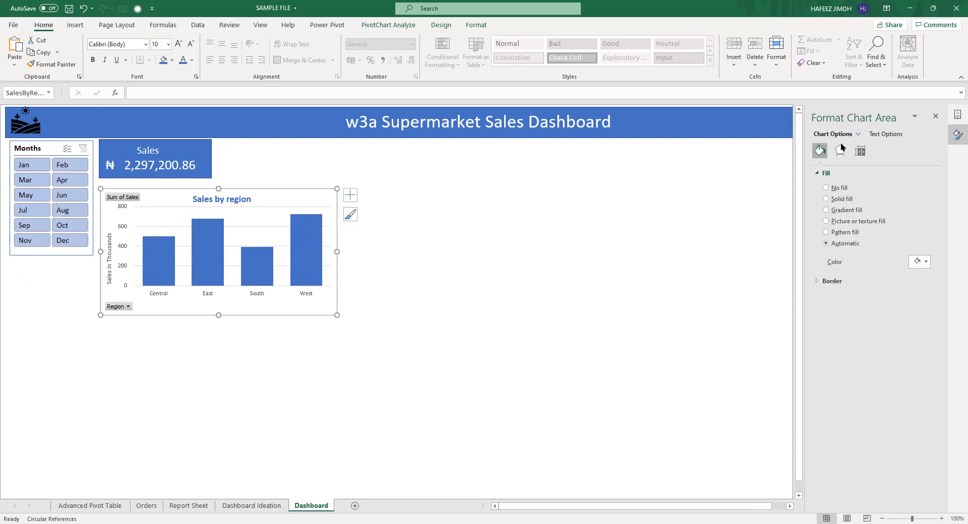
left_click(936, 117)
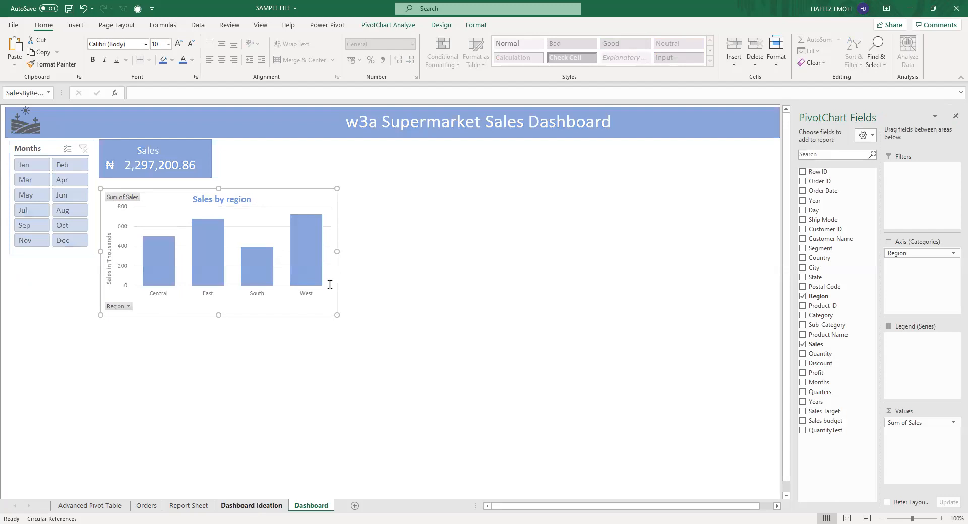
Review the planned Sales by Region, Sales by category and Sales by Month placeholders on the Dashboard Ideation sheet.
left_click(250, 506)
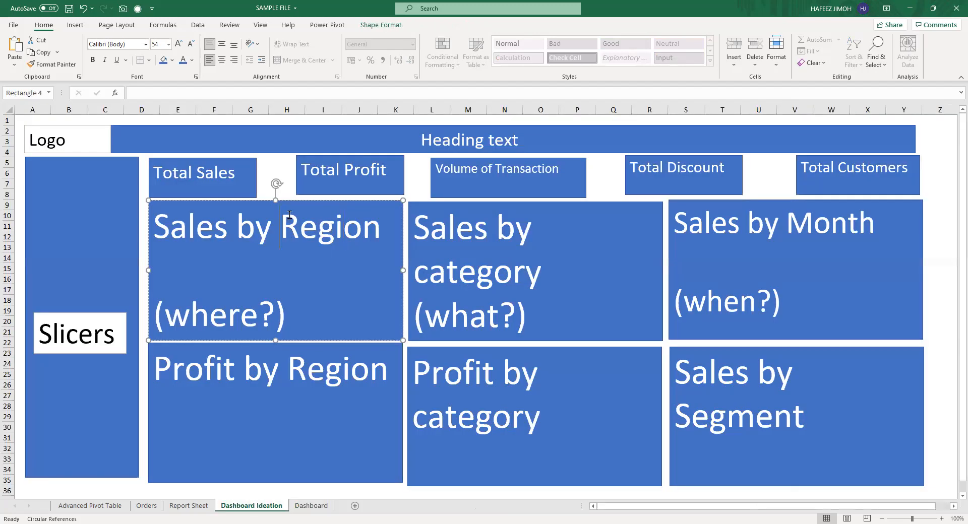
left_click(572, 255)
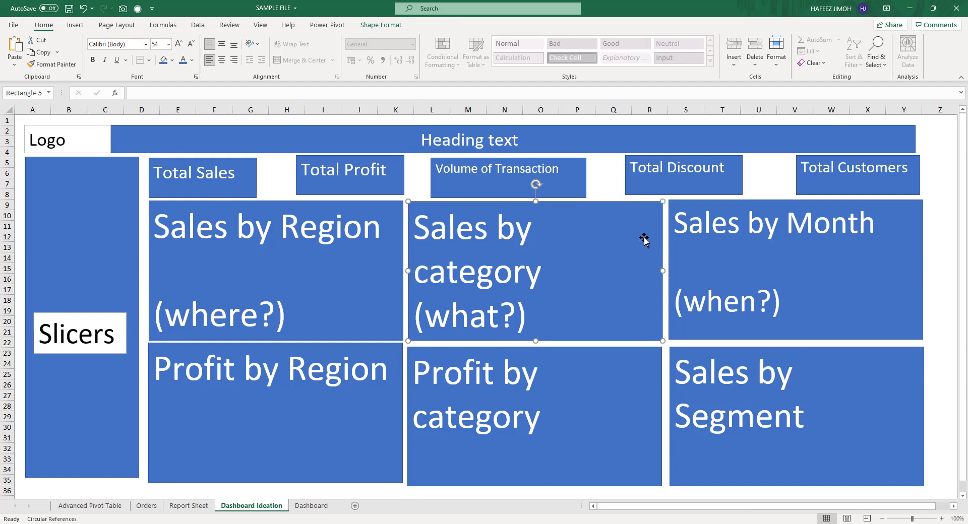
left_click(717, 205)
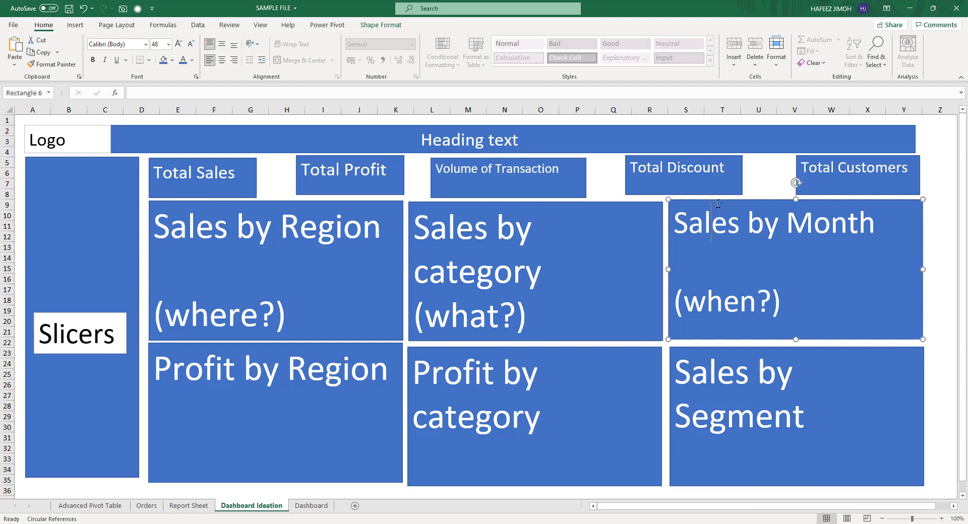
Select the whole sales-by-region PivotTable, B7:C12, on the Report Sheet.
left_click(189, 505)
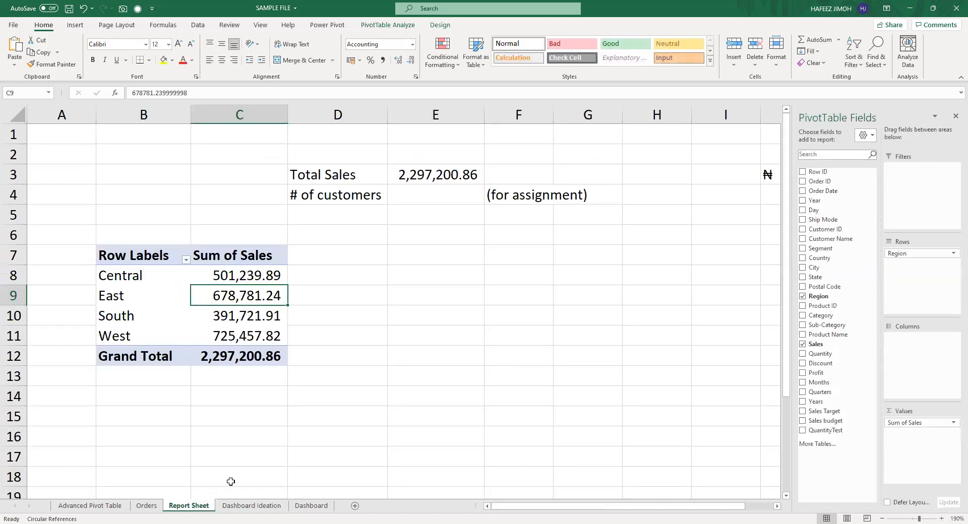
left_click_drag(136, 258, 239, 350)
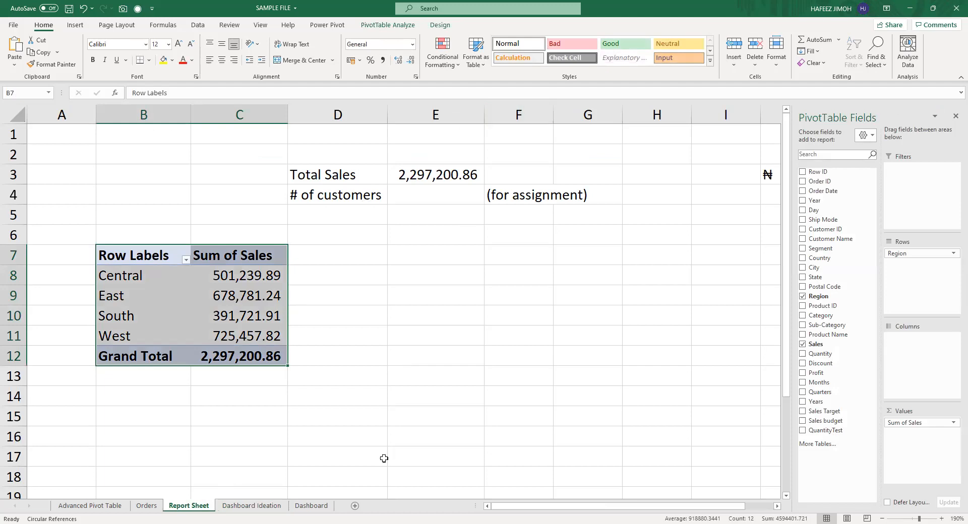
key("alt+F1")
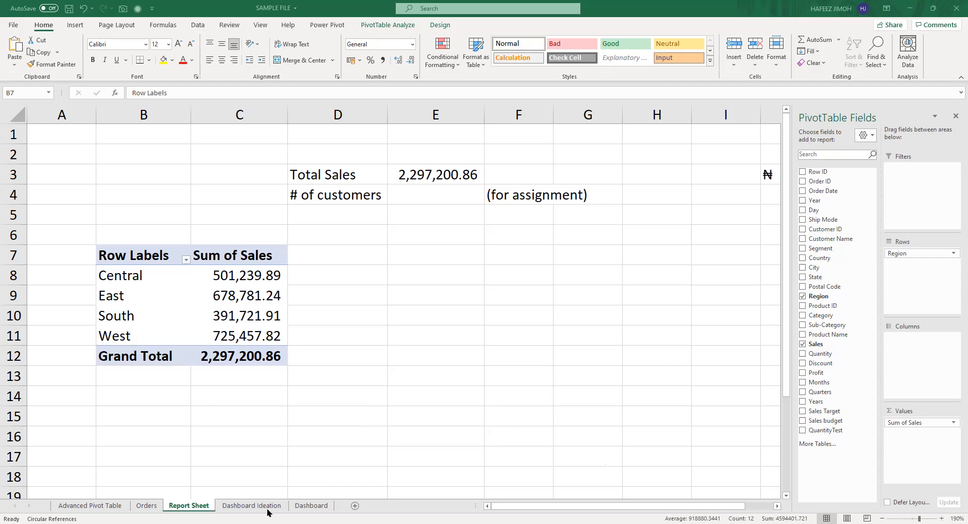
Stretch the Sales by region chart on the Dashboard slightly taller by extending its lower edge.
left_click(312, 506)
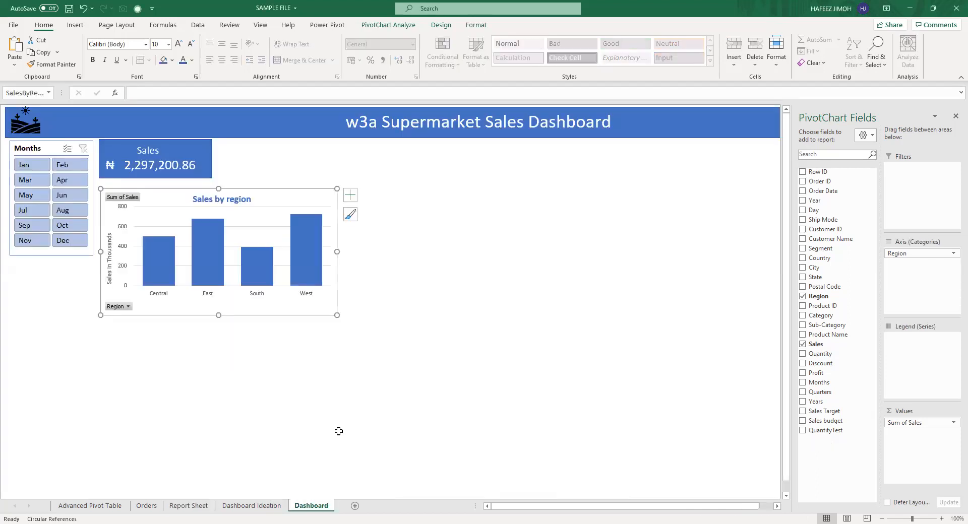
left_click(198, 511)
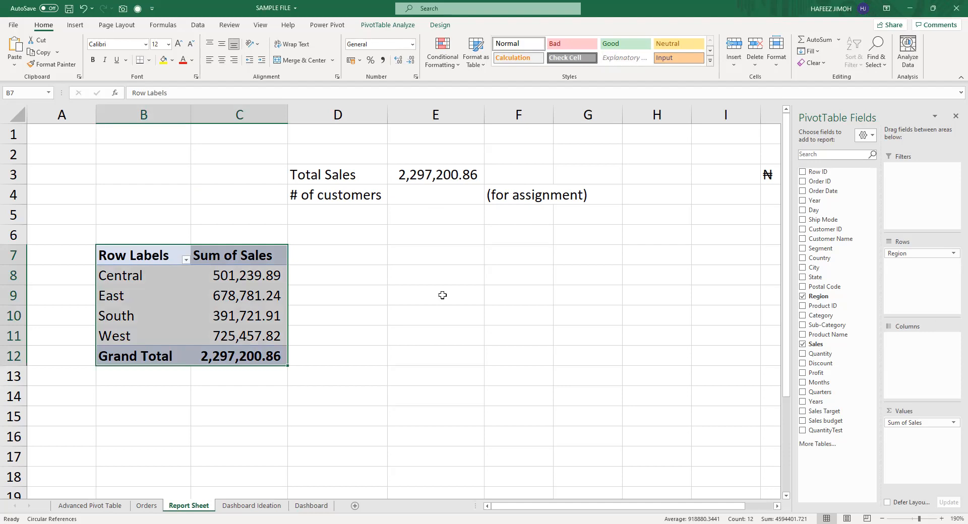
left_click(472, 452)
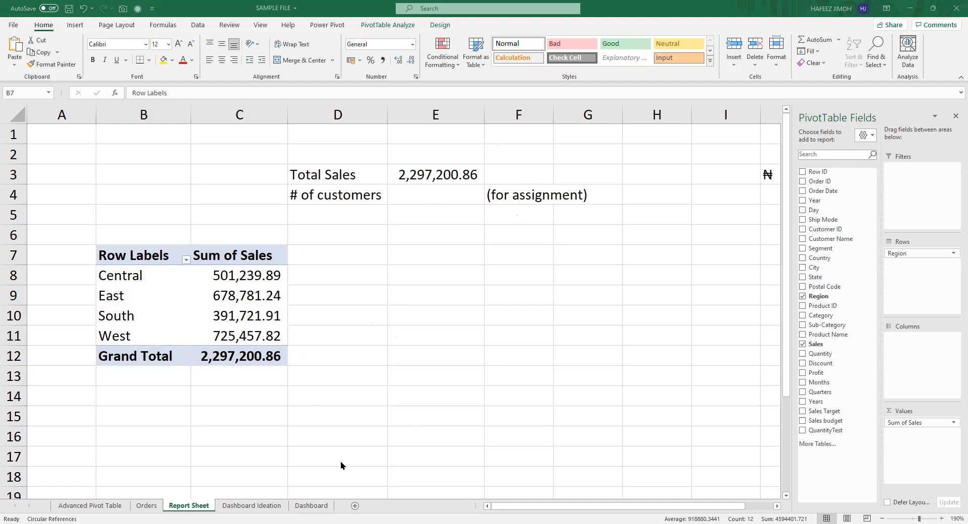
left_click(312, 506)
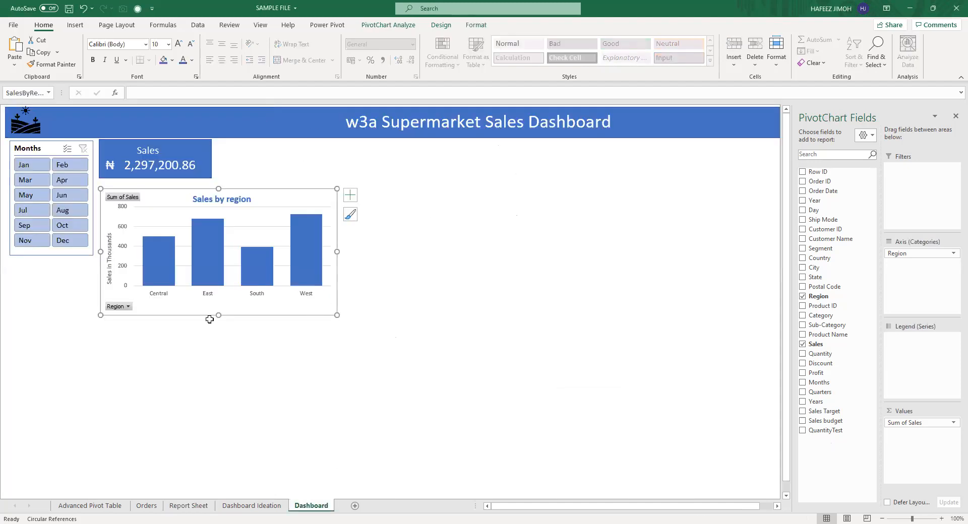
left_click_drag(218, 315, 219, 322)
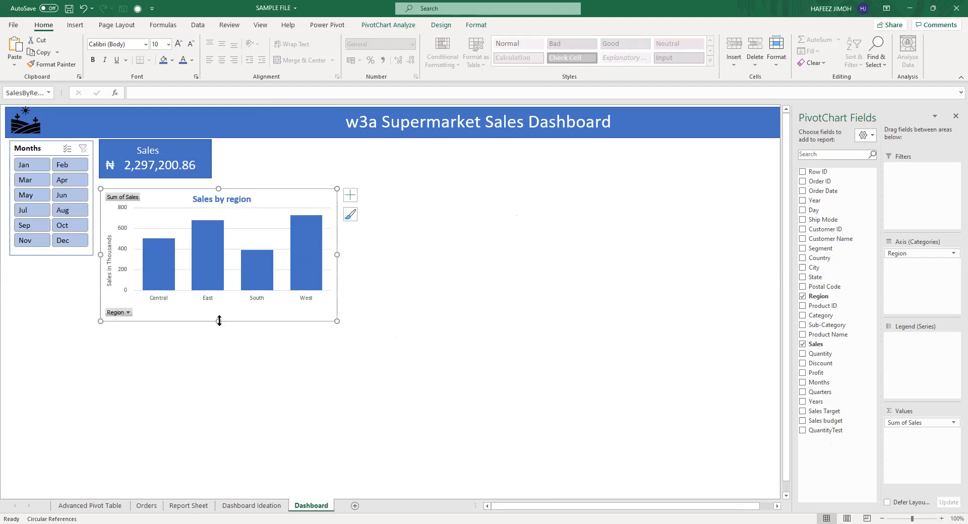
Copy the sales-by-region PivotTable on the Report Sheet and paste the copy at cell E7.
left_click(251, 505)
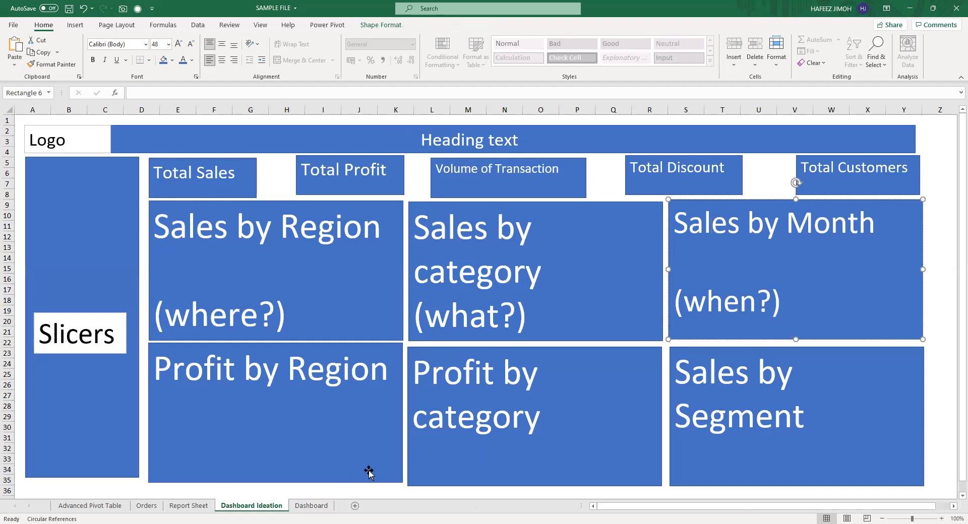
left_click(209, 508)
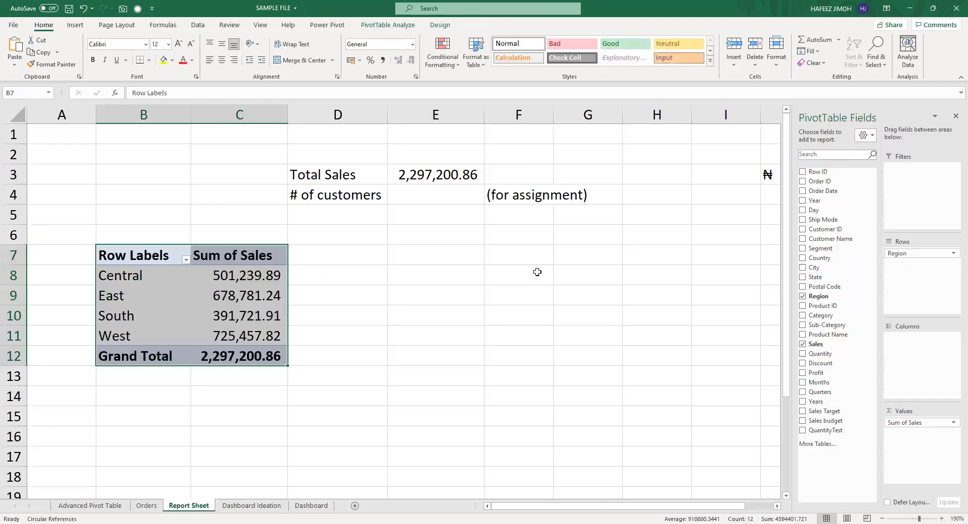
left_click_drag(849, 383, 909, 334)
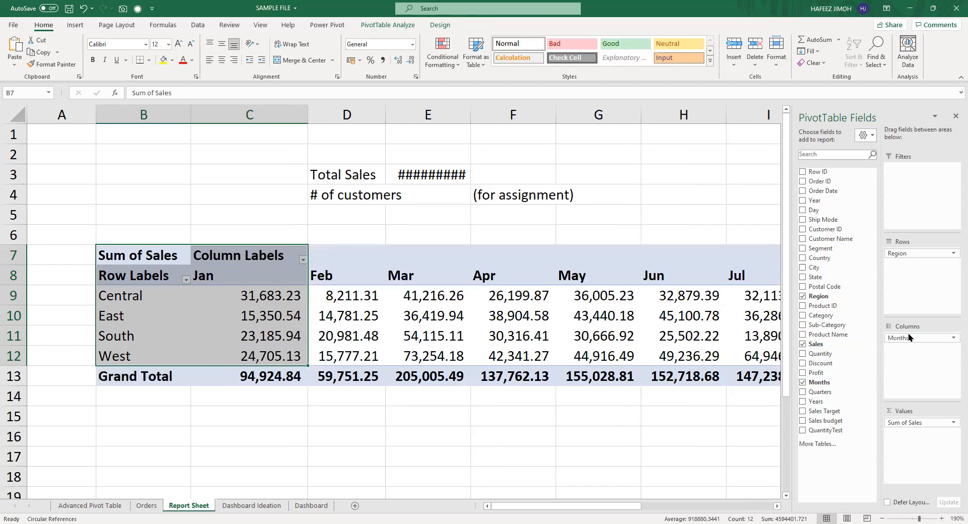
key("ctrl+z")
scroll(493, 361, "down", 2)
scroll(493, 361, "up", 2)
key("ctrl+c")
left_click(426, 254)
key("ctrl+v")
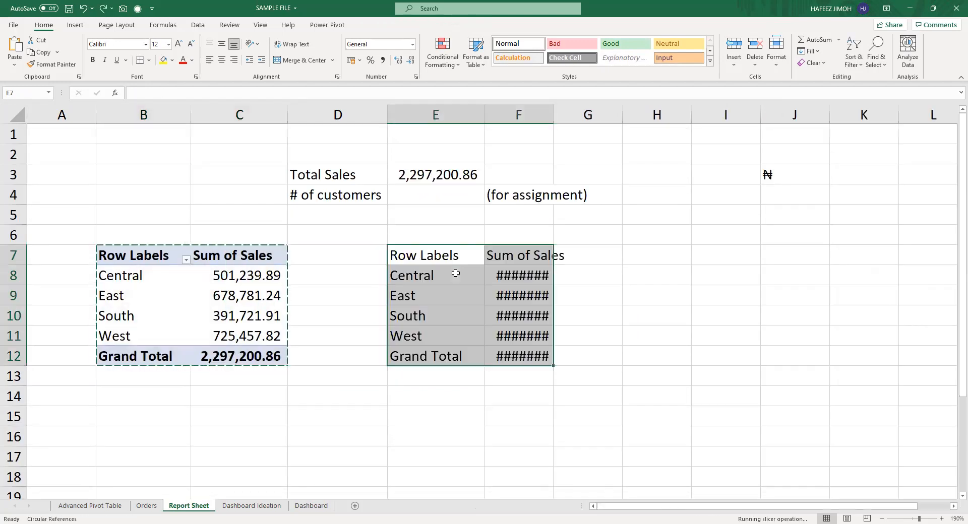
Replace the Region field with Months in the rows of the copied PivotTable.
left_click_drag(903, 258, 666, 288)
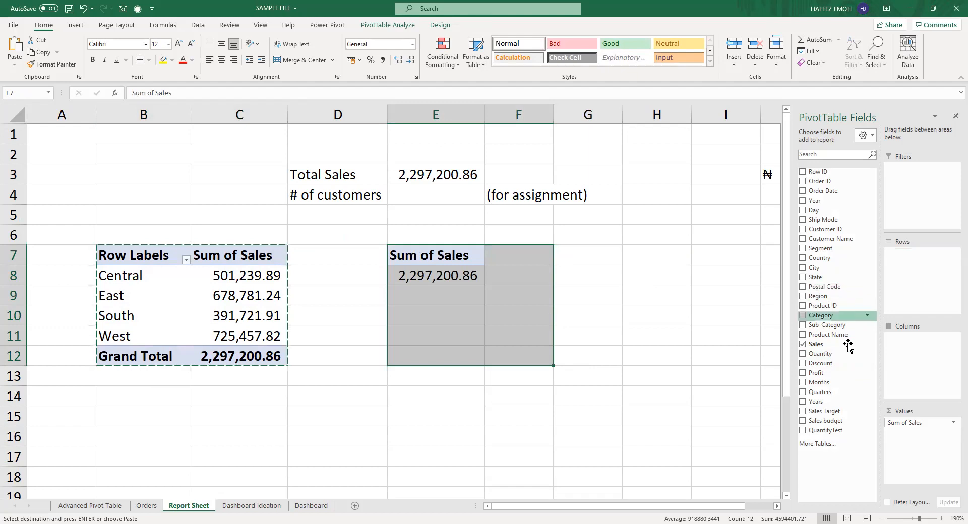
left_click_drag(841, 383, 914, 287)
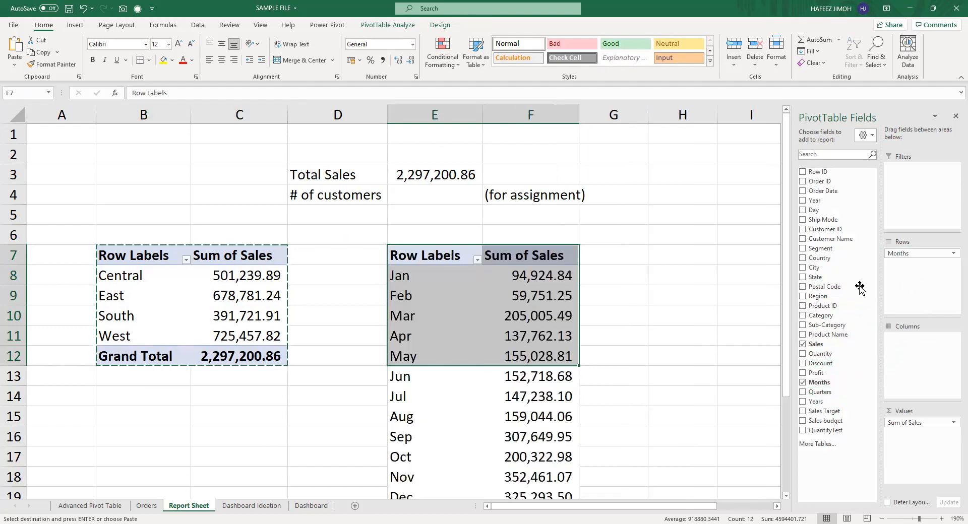
scroll(465, 339, "down", 1)
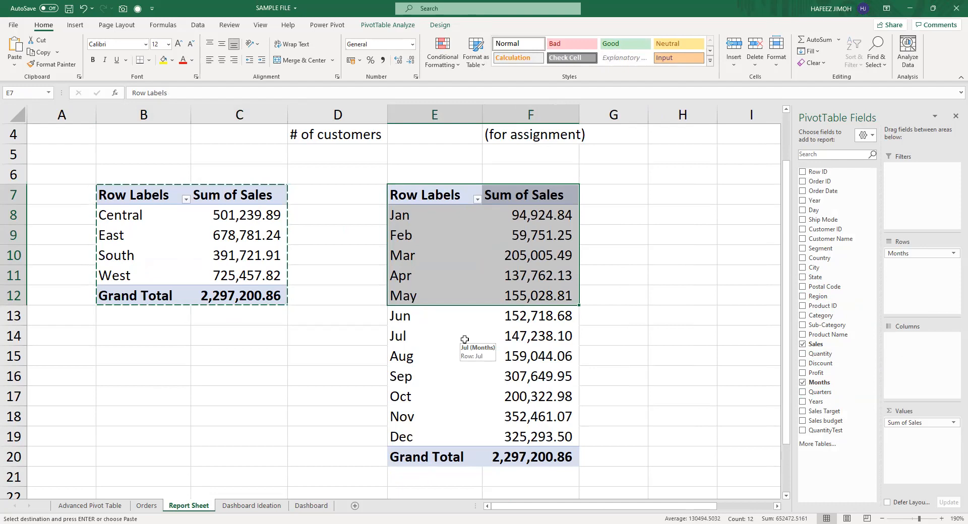
left_click(469, 301)
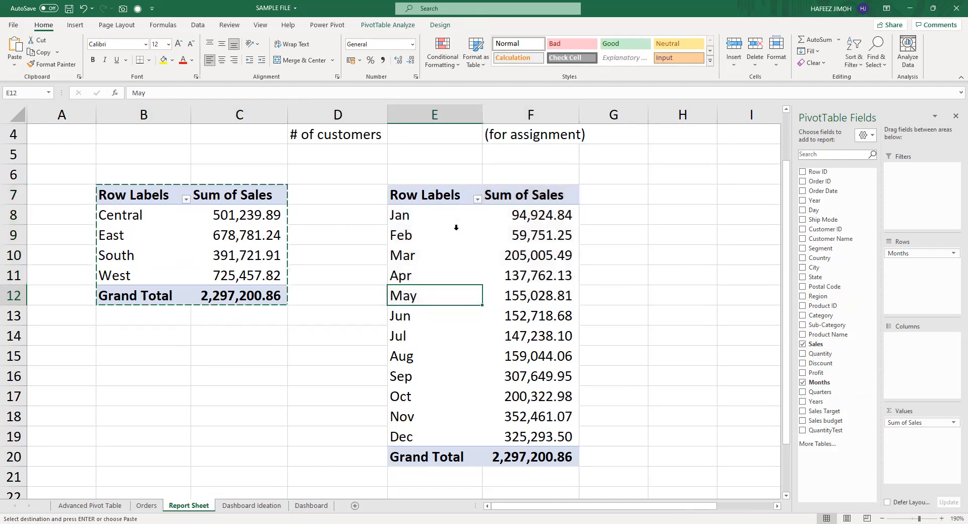
Open the value field settings for Sum of Sales in the months PivotTable.
scroll(456, 228, "up", 3)
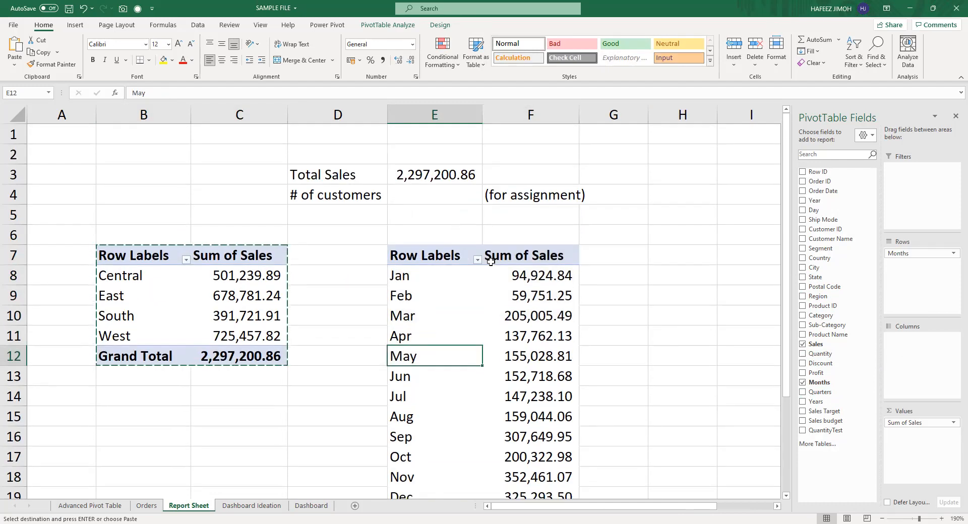
left_click(513, 261)
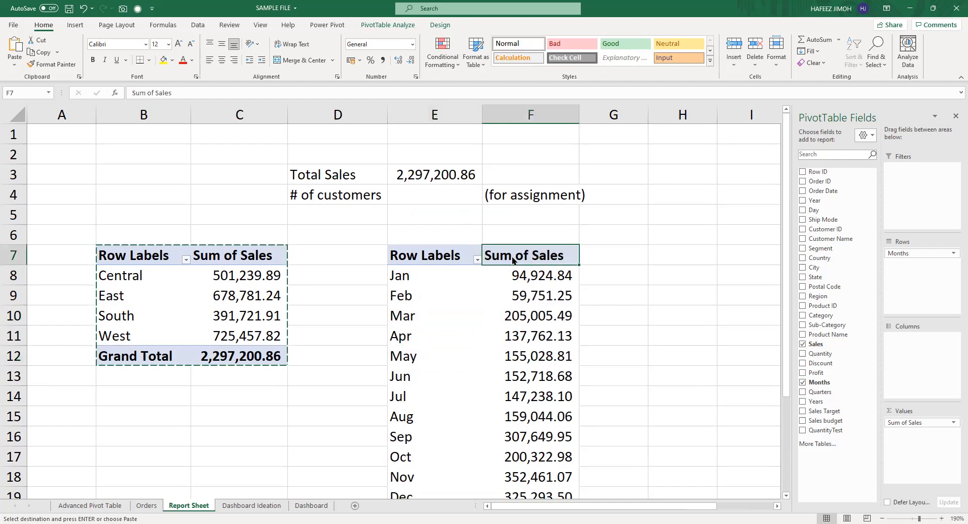
double_click(513, 260)
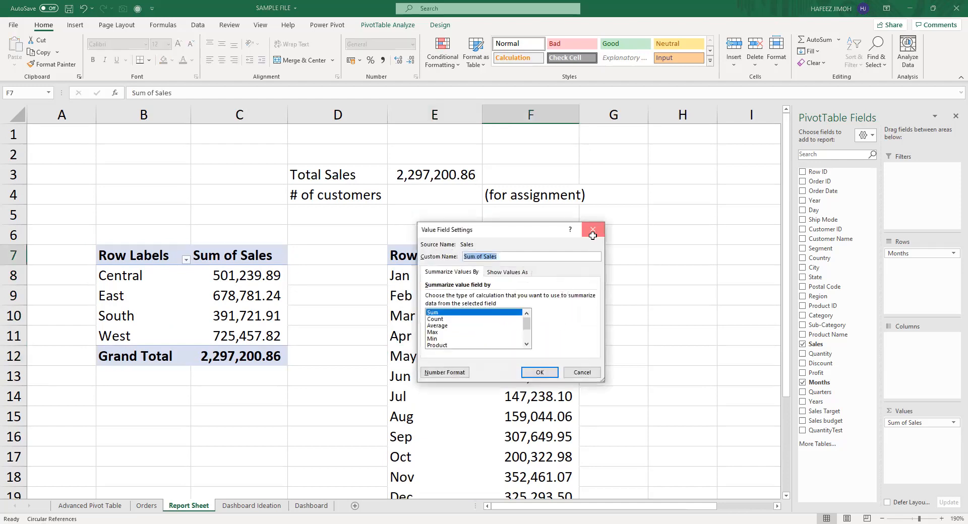
Blank out the row label heading in E7 of the monthly sales pivot table.
left_click(592, 235)
left_click(425, 257)
double_click(426, 257)
key("BackSpace")
key("BackSpace")
key("BackSpace")
key("BackSpace")
key("BackSpace")
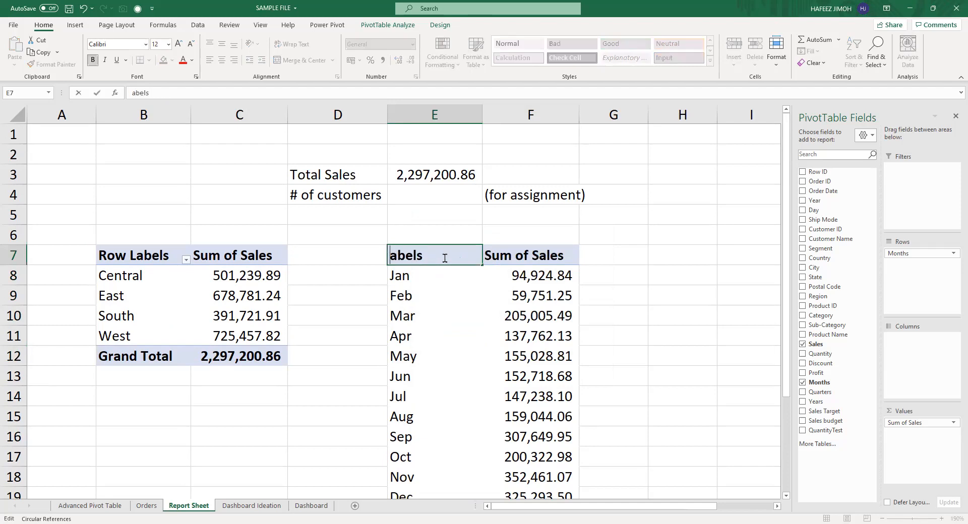
key("Right")
key("Right")
key("Right")
key("Right")
key("BackSpace")
key("BackSpace")
key("BackSpace")
key("BackSpace")
key("BackSpace")
type("\\")
key("Return")
left_click(444, 259)
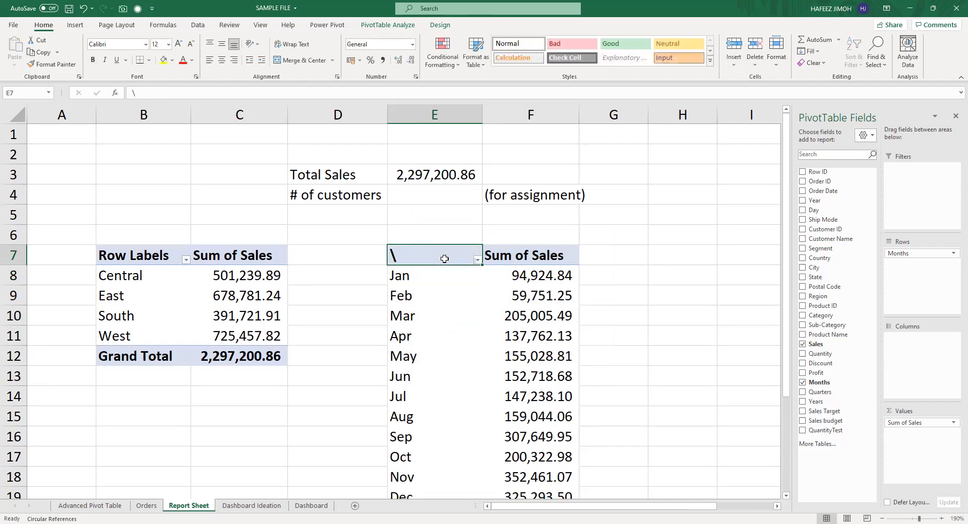
double_click(444, 259)
key("BackSpace")
key("Return")
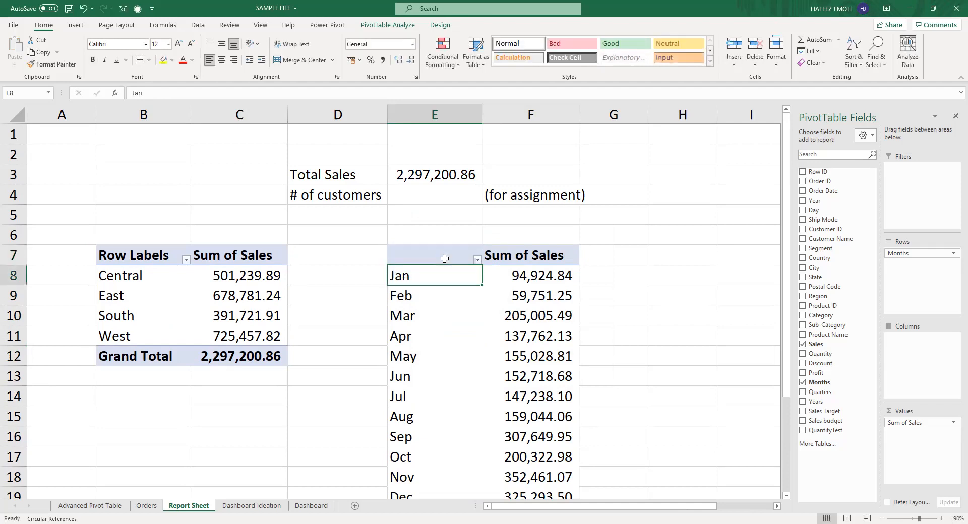
Rename the monthly pivot table's value field to "Sales" followed by a trailing space.
left_click(552, 255)
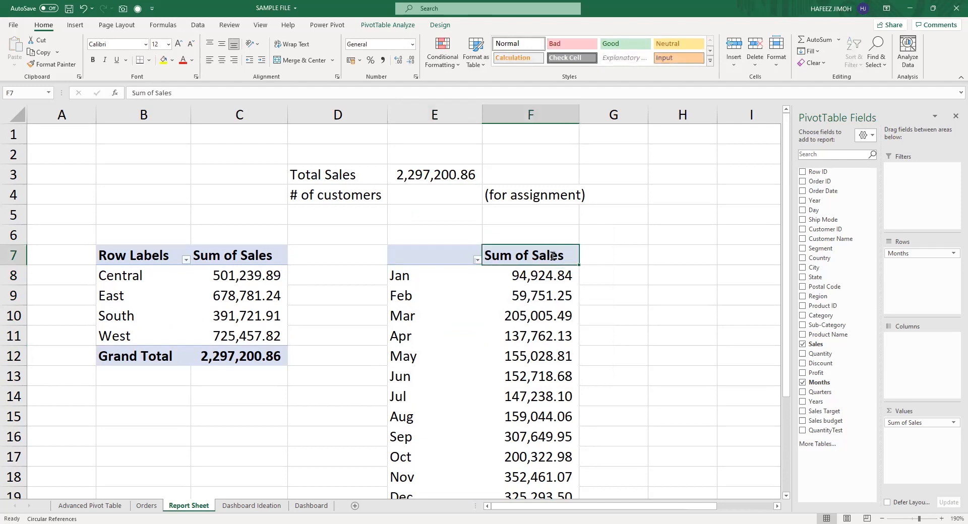
double_click(553, 256)
type("Sales by")
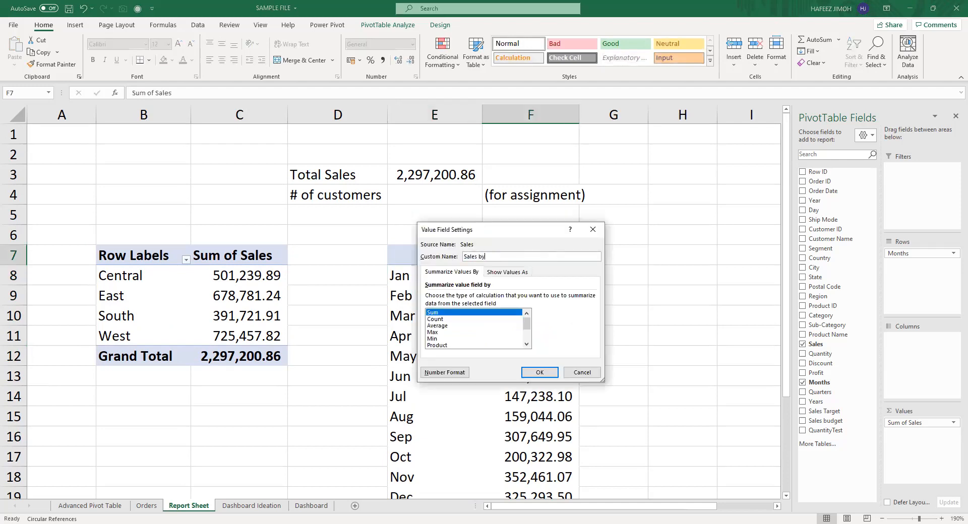
key("BackSpace")
key("BackSpace")
key("Return")
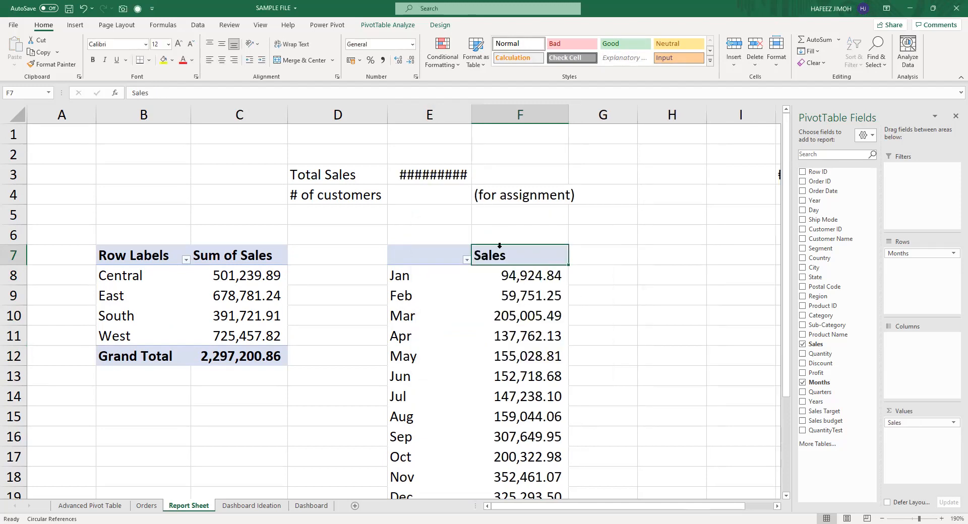
Insert a Line PivotChart based on the monthly sales pivot table.
scroll(505, 291, "down", 2)
scroll(496, 369, "up", 2)
left_click_drag(406, 275, 439, 457)
scroll(603, 365, "down", 3)
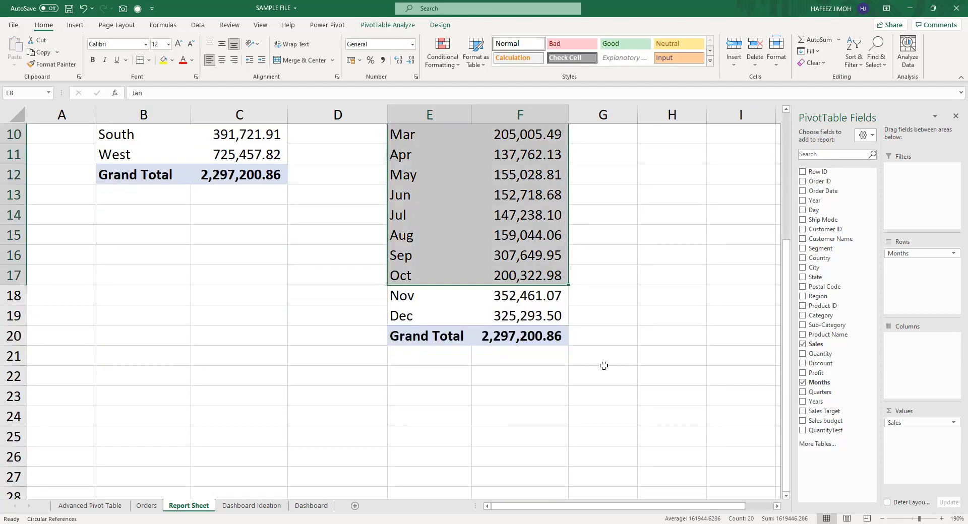
left_click(603, 374)
scroll(501, 259, "up", 2)
left_click(501, 257)
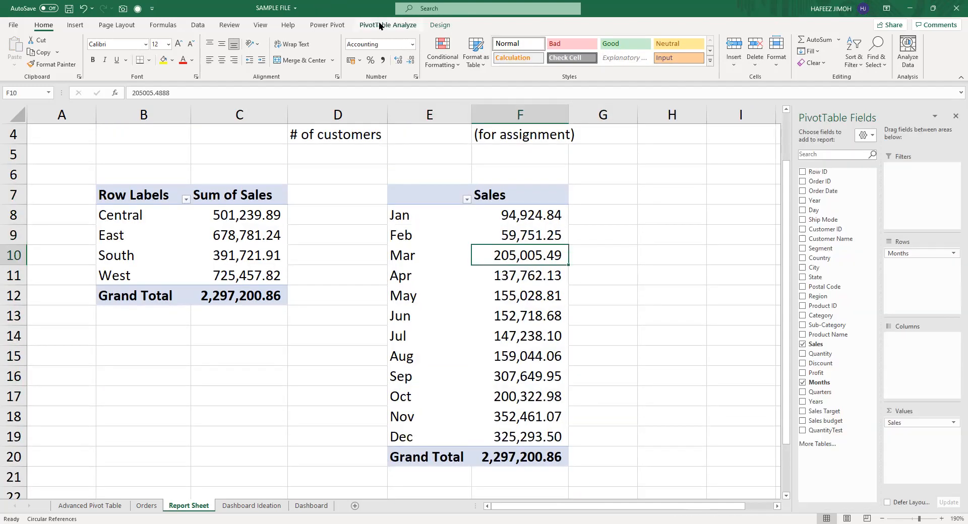
left_click(387, 24)
left_click(645, 46)
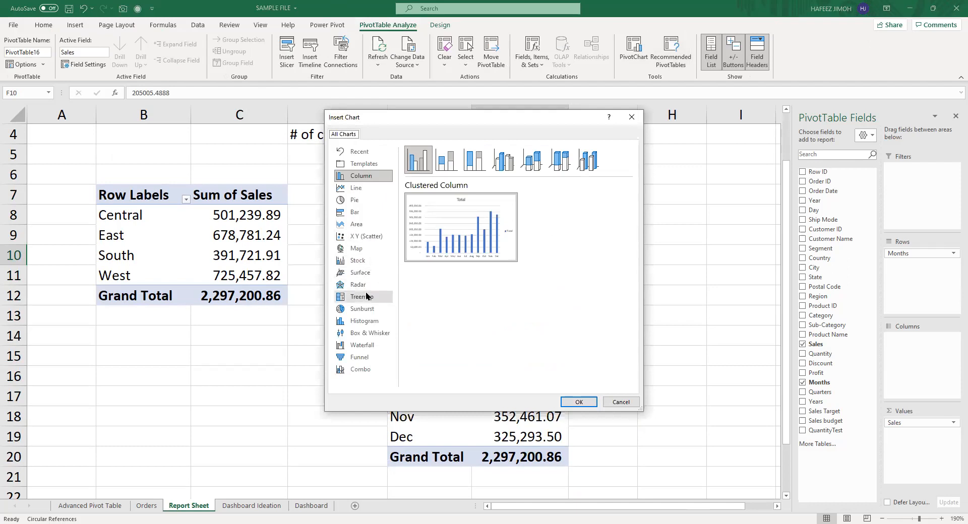
left_click(377, 190)
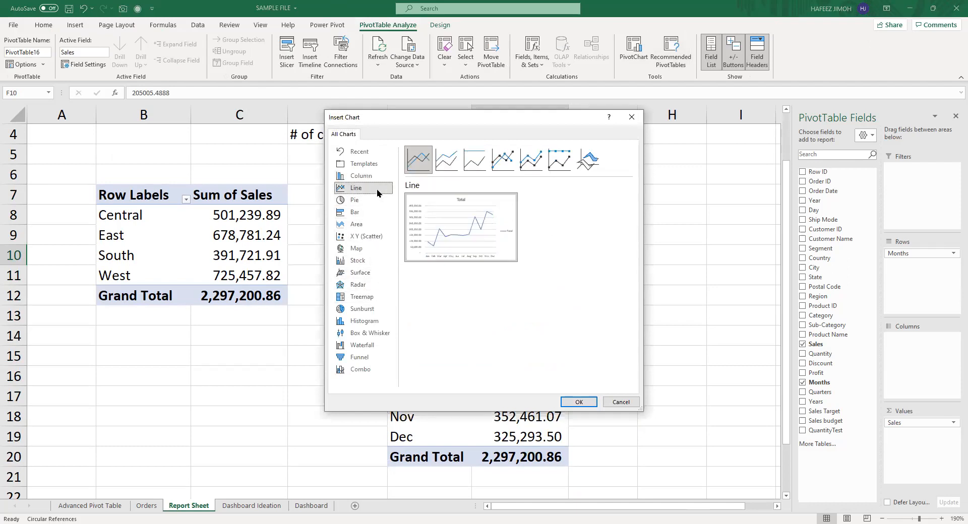
left_click(576, 401)
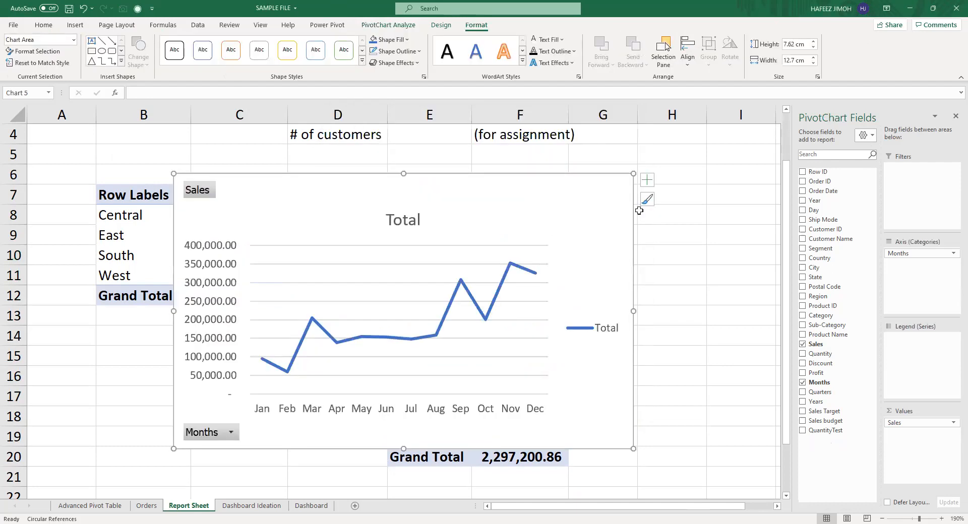
Resize the line chart to about 6.19 cm high by 12.91 cm wide and place it beside the monthly pivot table from row 7.
left_click_drag(634, 174, 640, 222)
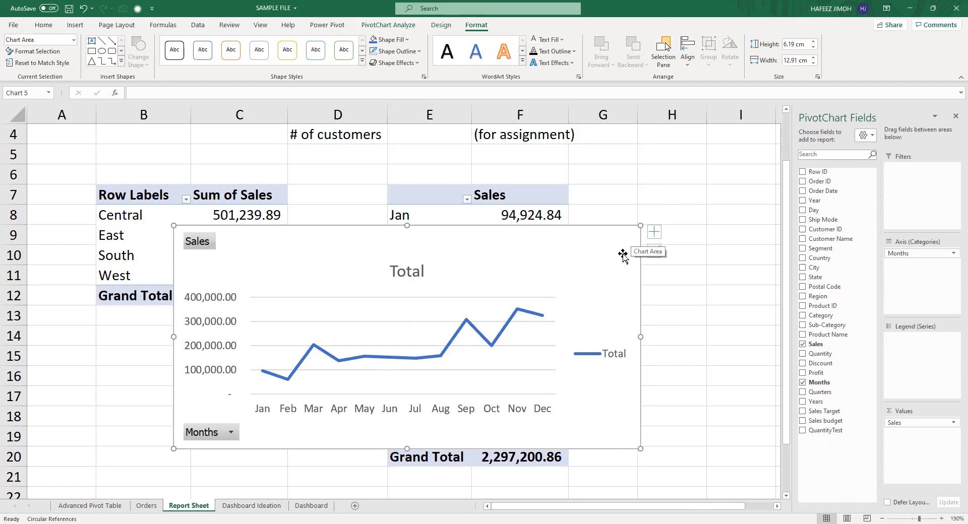
scroll(623, 256, "down", 1)
scroll(623, 256, "down", 2)
left_click_drag(615, 238, 882, 309)
left_click(955, 117)
left_click_drag(563, 224, 891, 382)
scroll(756, 426, "up", 5)
left_click_drag(756, 425, 752, 276)
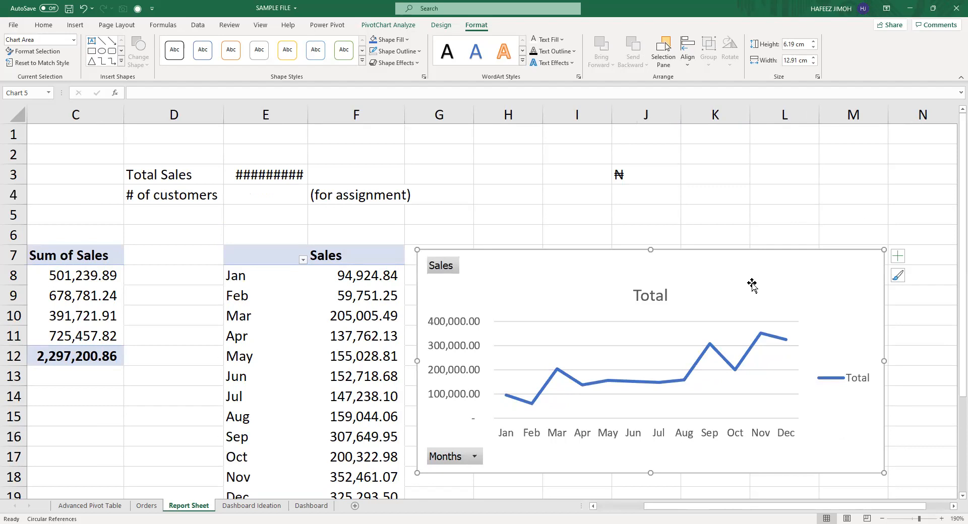
Show the monthly pivot table's field list and add the Day field to the rows above Months.
scroll(740, 292, "down", 1)
left_click(267, 229)
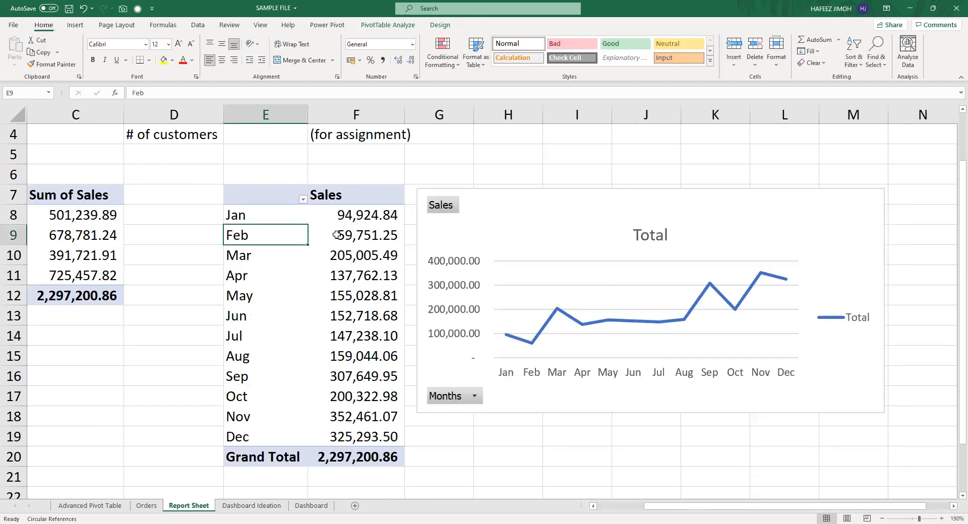
left_click(407, 28)
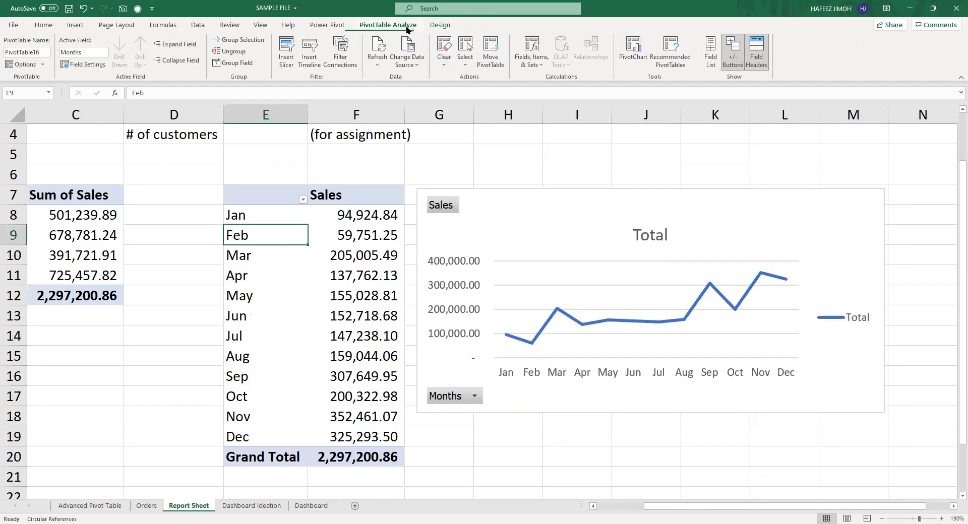
left_click(706, 51)
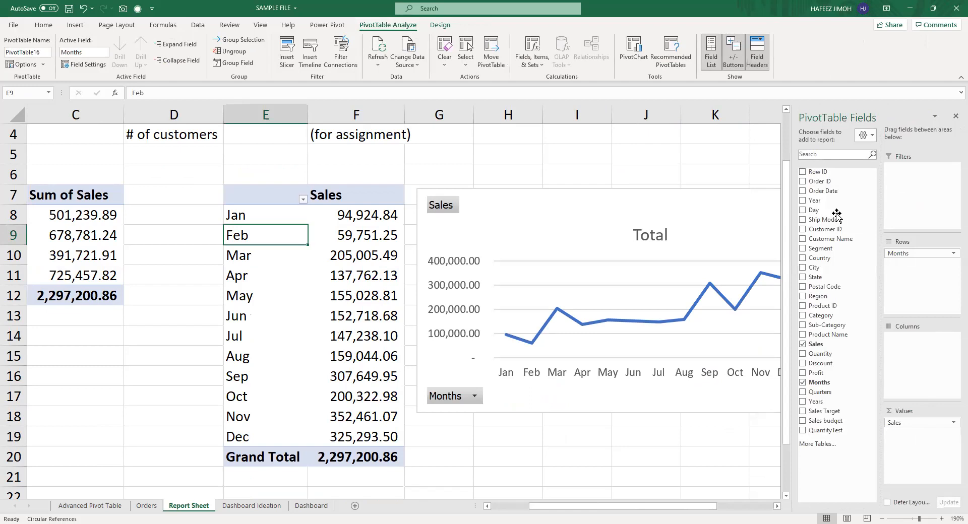
left_click_drag(836, 211, 918, 254)
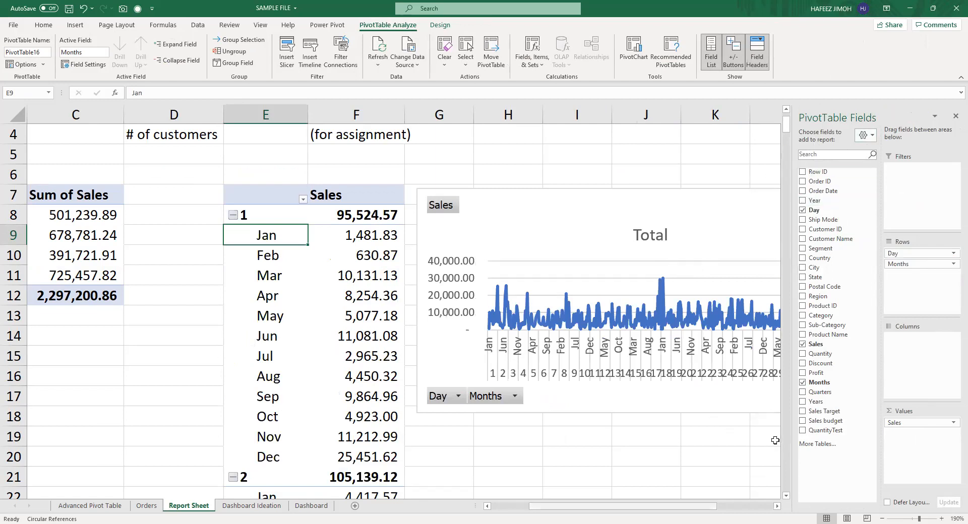
scroll(775, 441, "right", 1)
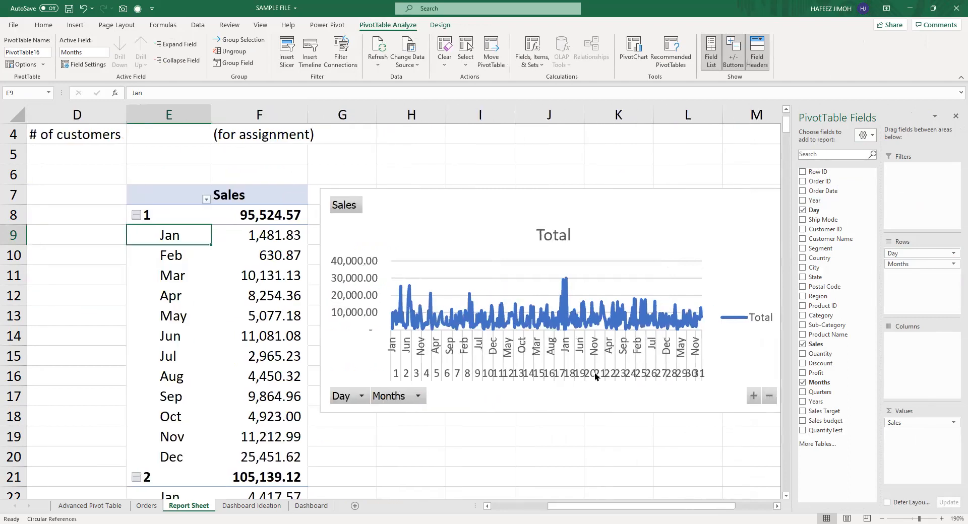
Turn off multi-level category labels for the line chart's horizontal axis.
left_click(596, 376)
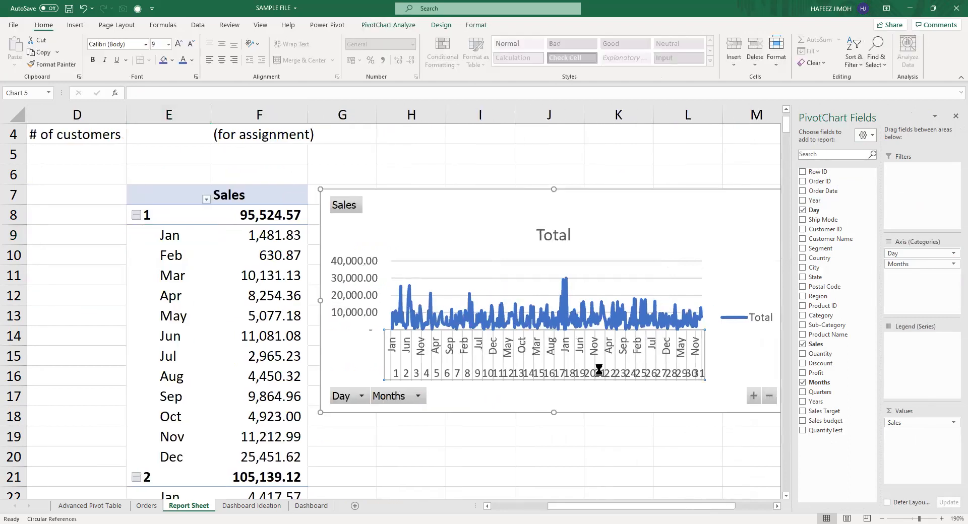
left_click(704, 336)
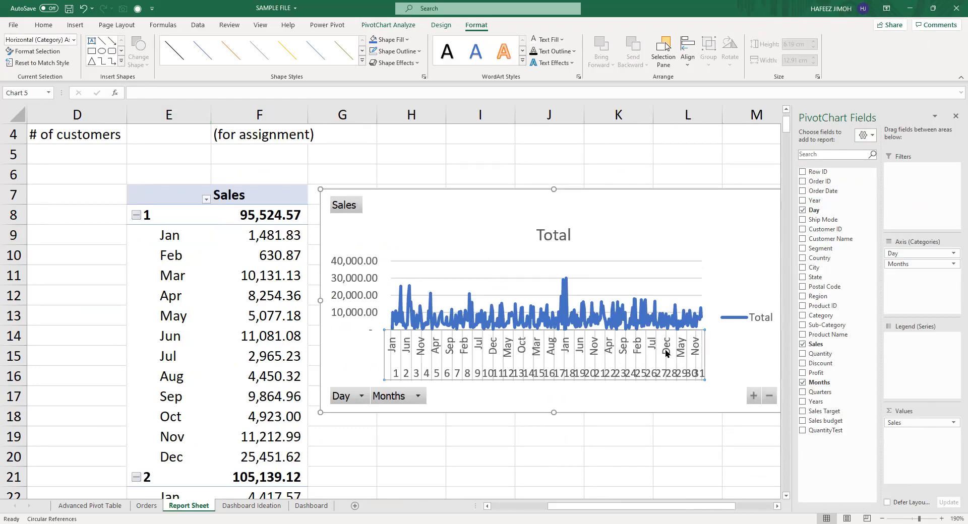
right_click(699, 342)
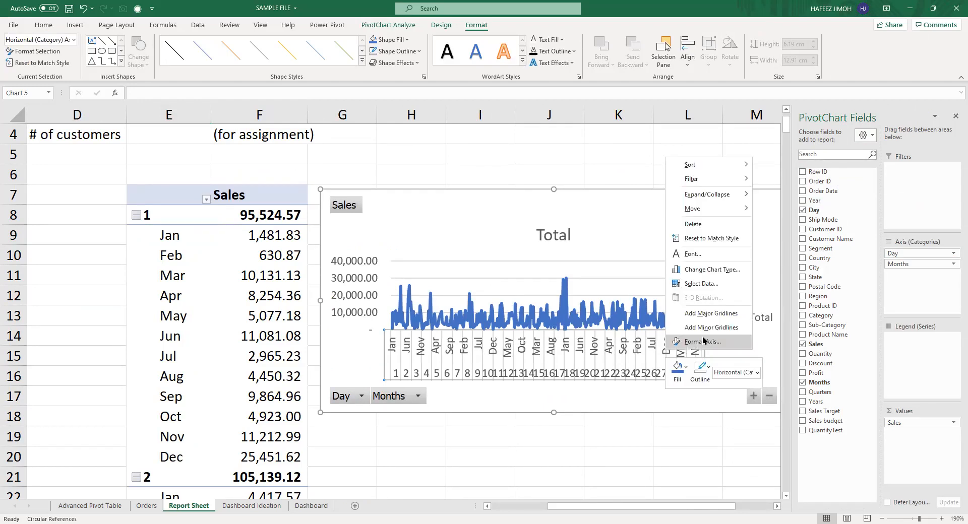
left_click(703, 341)
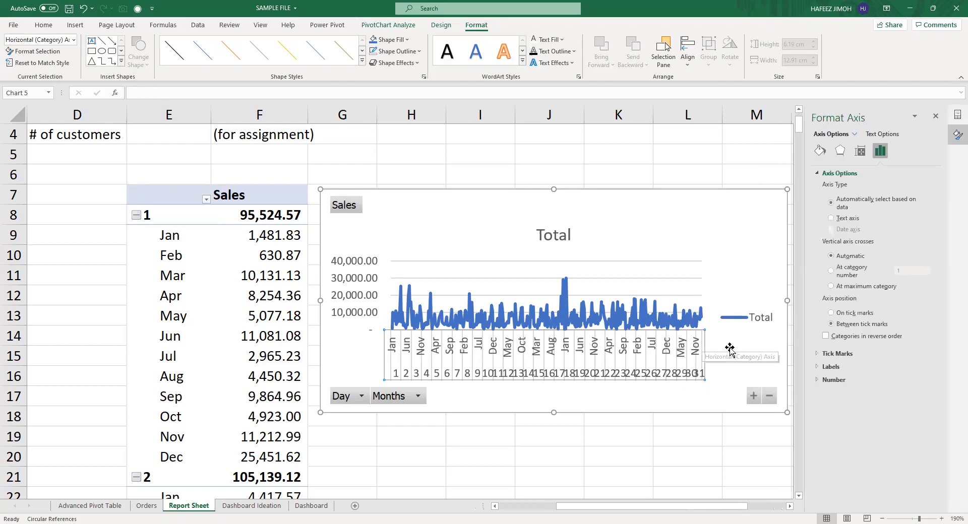
left_click(832, 354)
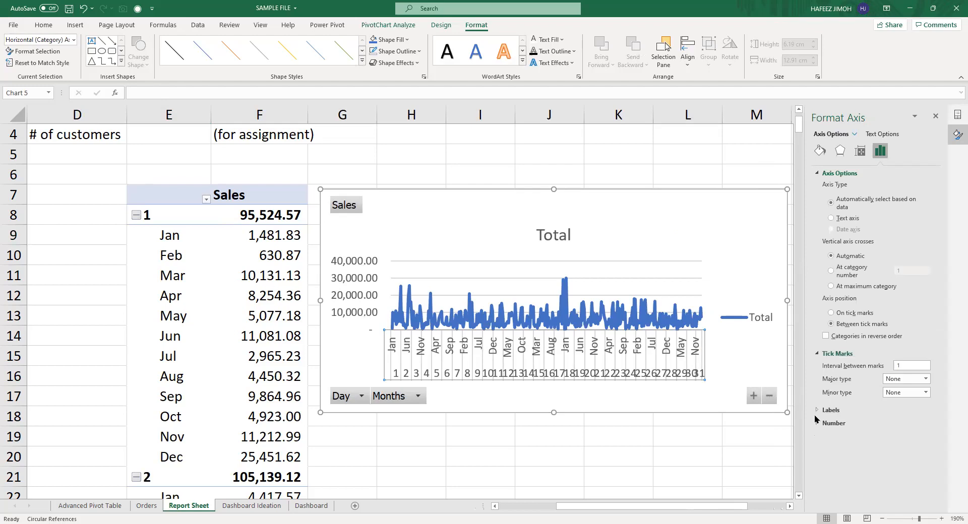
left_click(818, 410)
scroll(933, 401, "down", 1)
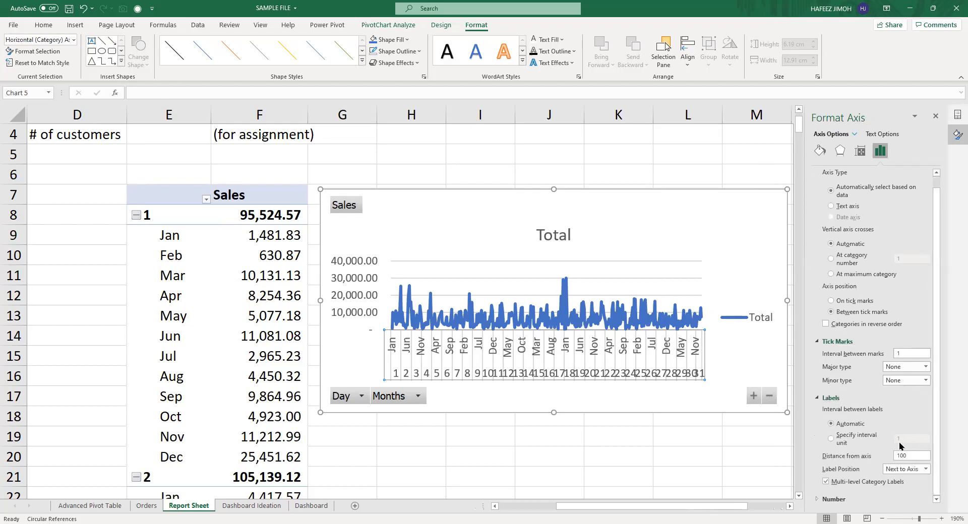
left_click(863, 482)
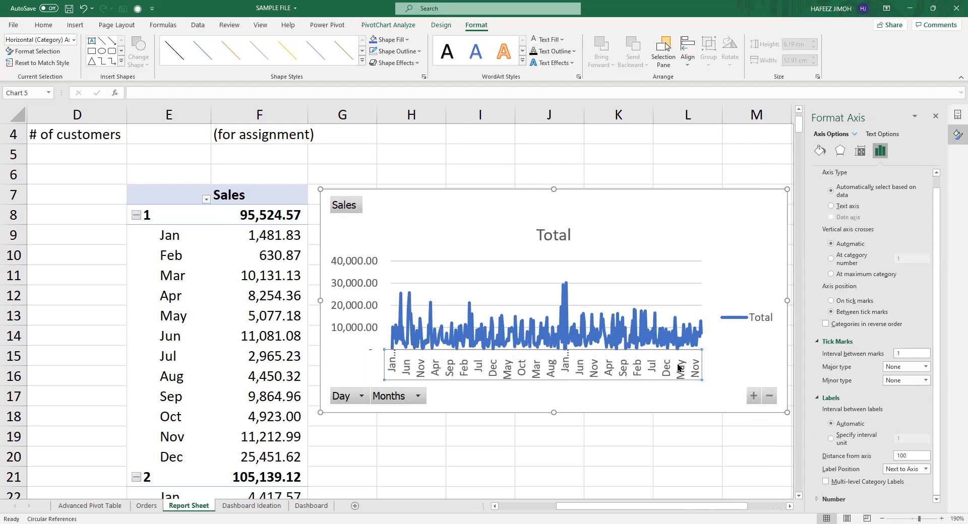
Undo the axis label change and the addition of the Day field to the pivot table.
left_click(181, 218)
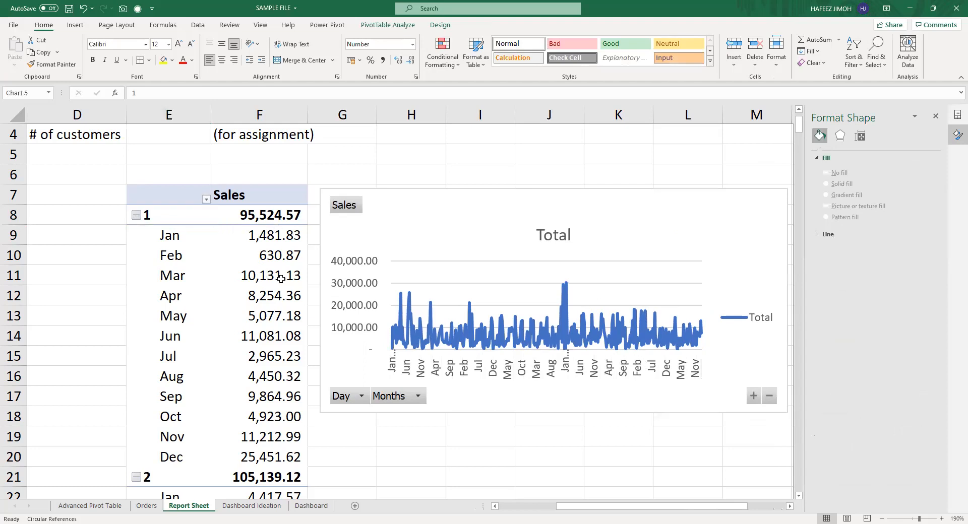
key("ctrl+z")
key("ctrl+z")
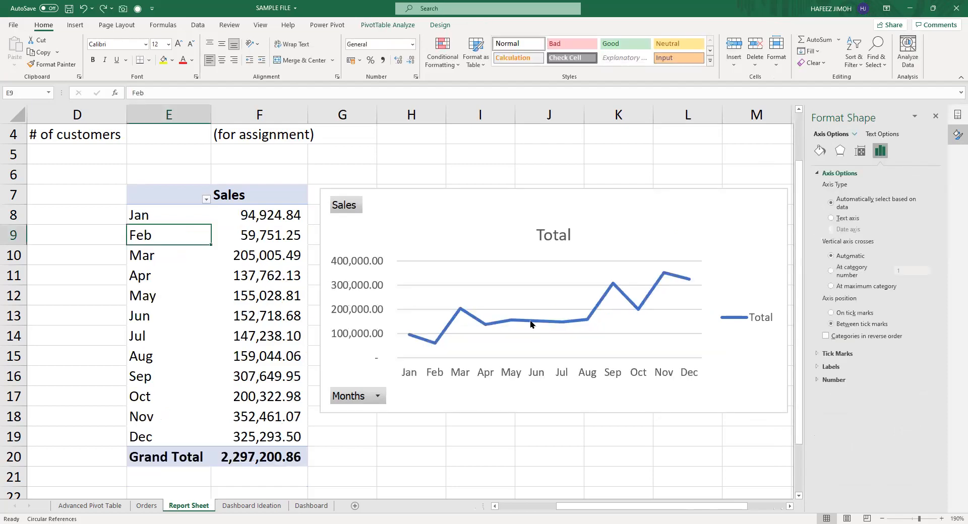
Delete the legend from the monthly sales line chart.
left_click(752, 253)
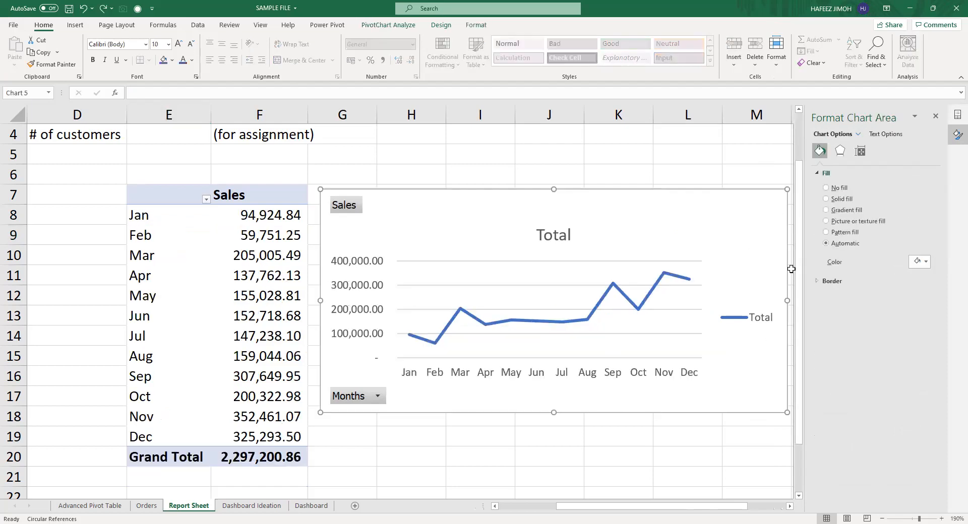
left_click(757, 310)
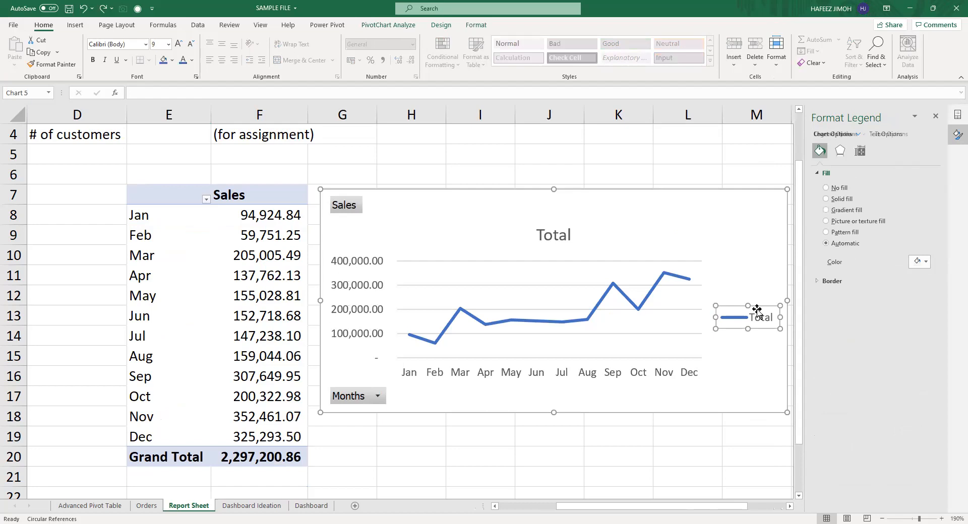
key("Delete")
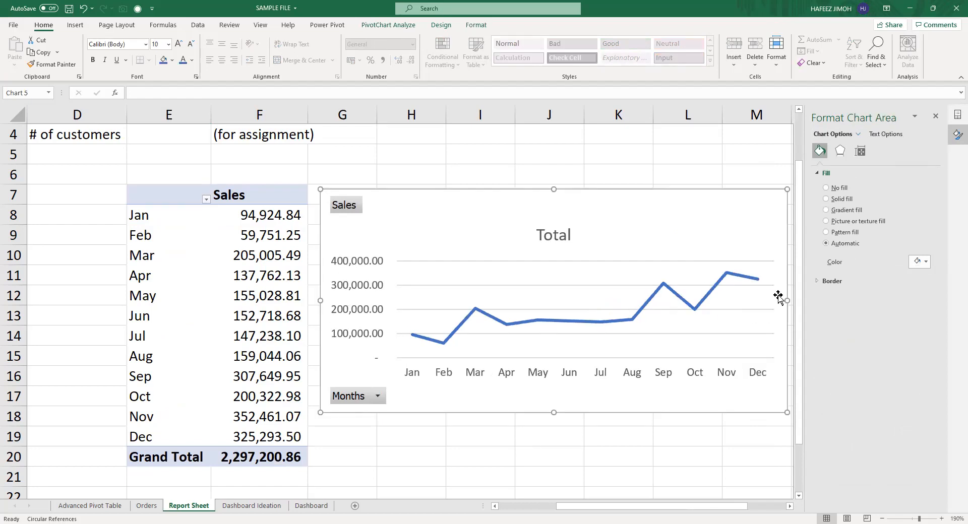
Make the line chart slightly narrower and slightly taller, and close the chart formatting options.
left_click_drag(786, 299, 766, 294)
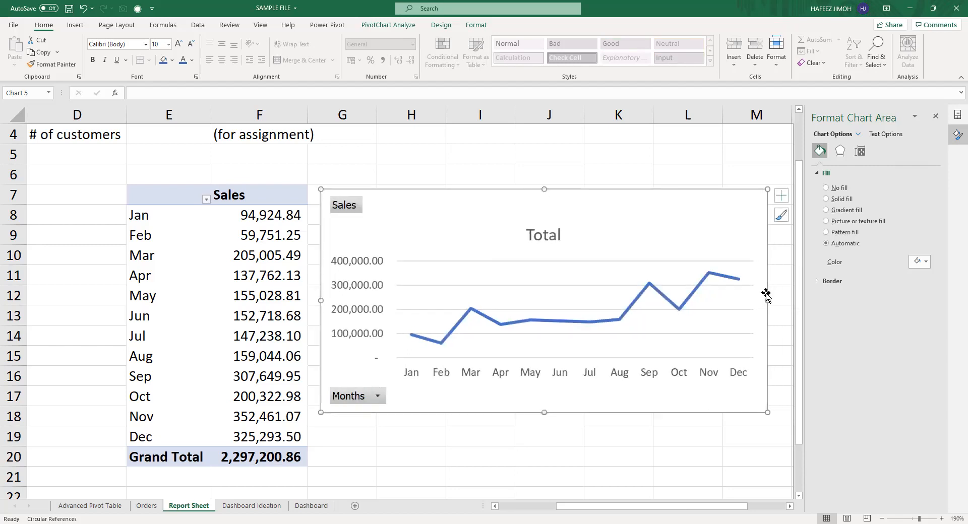
left_click_drag(543, 416, 545, 422)
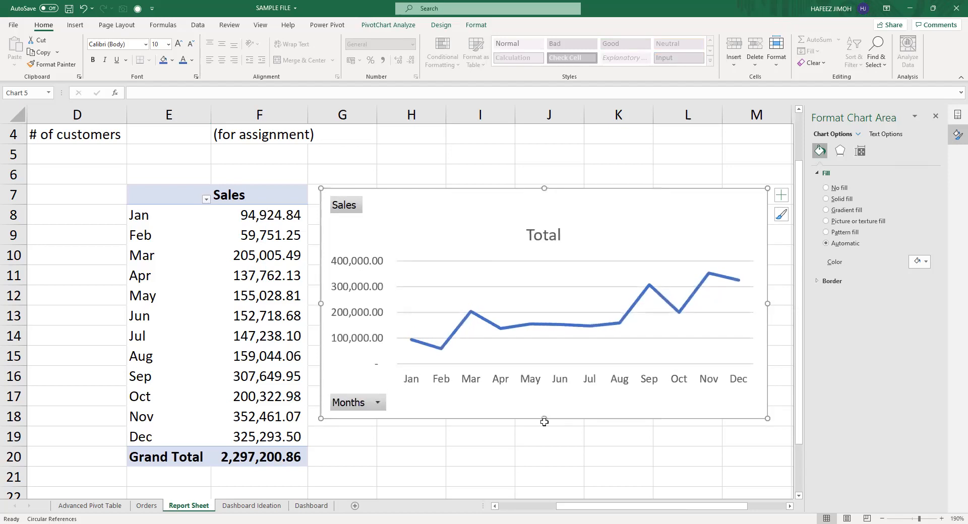
left_click(934, 115)
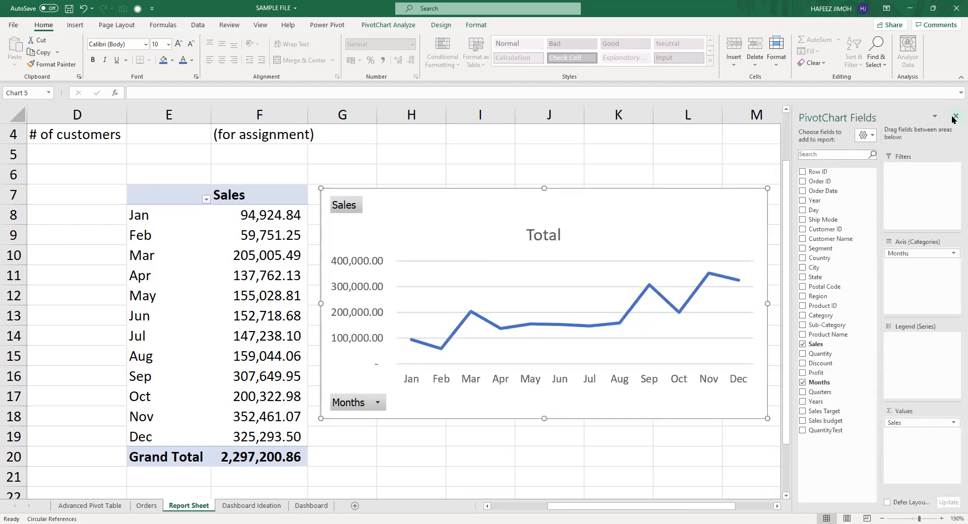
Move the chart title up to the chart's upper edge and extend the plot area upward to just below it.
left_click(546, 227)
left_click_drag(547, 223, 547, 197)
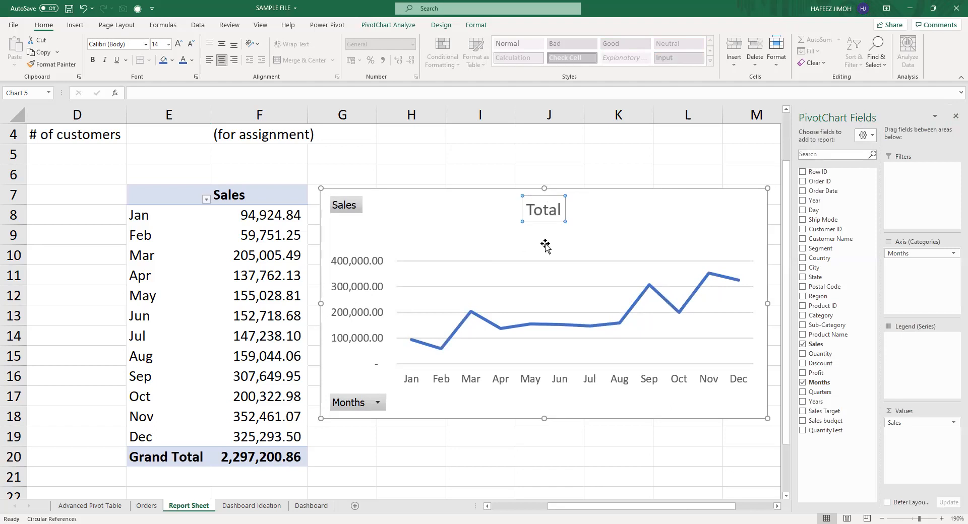
left_click(568, 390)
left_click(534, 274)
left_click_drag(571, 255, 575, 226)
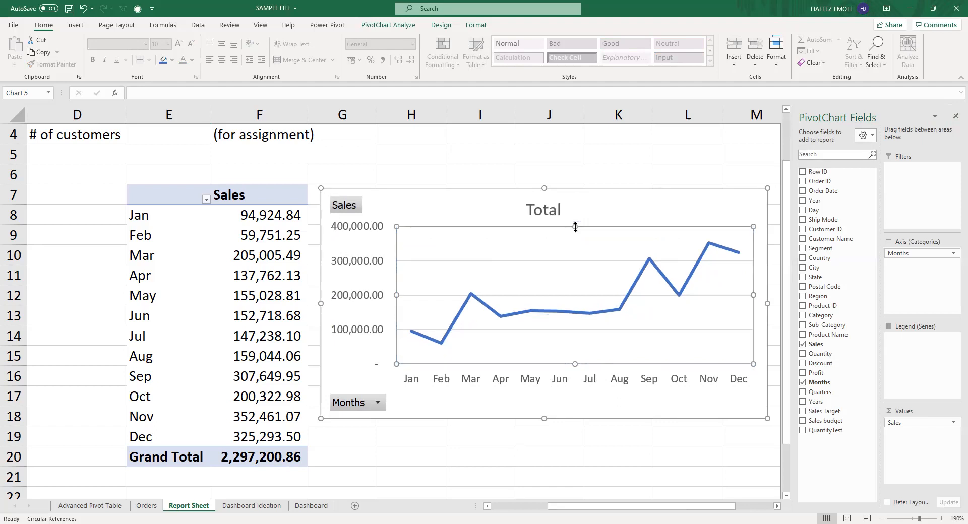
Widen the line chart's plot area slightly toward the chart's left edge.
left_click(371, 332)
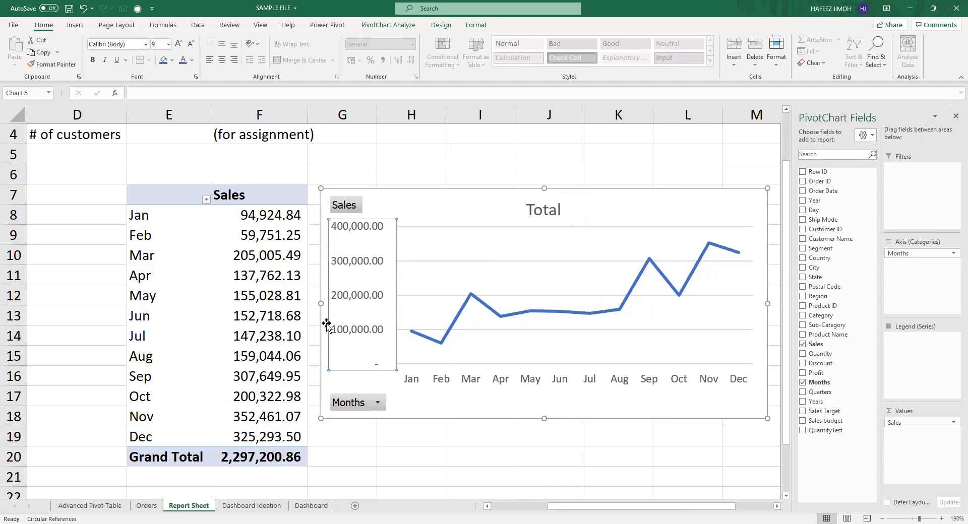
left_click(582, 413)
left_click(385, 320)
left_click(409, 304)
left_click_drag(396, 295, 390, 292)
left_click(348, 308)
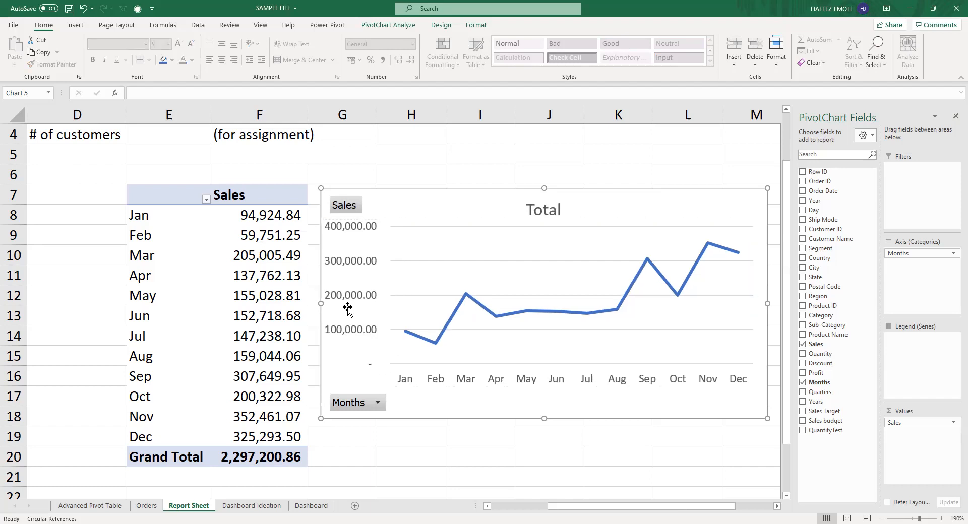
Format the line chart's vertical axis numbers with 0 decimal places.
left_click(356, 301)
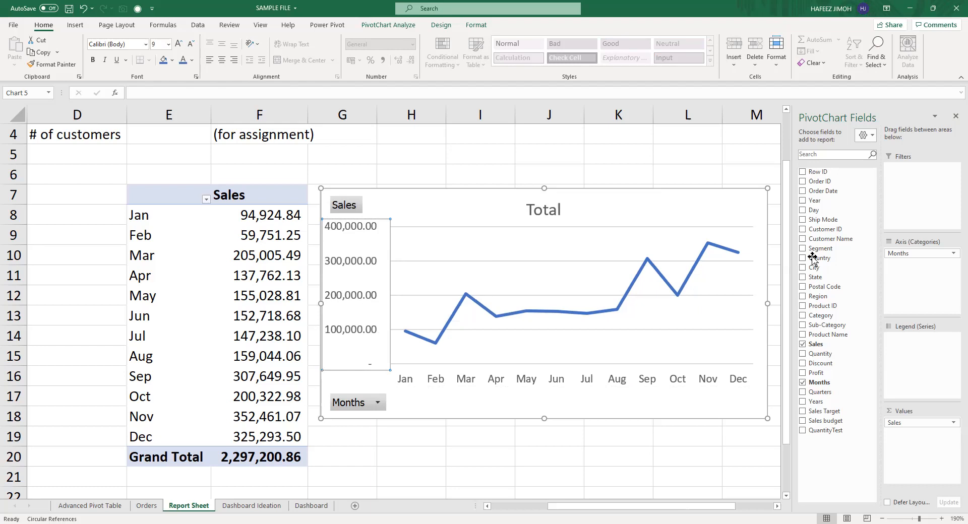
right_click(373, 326)
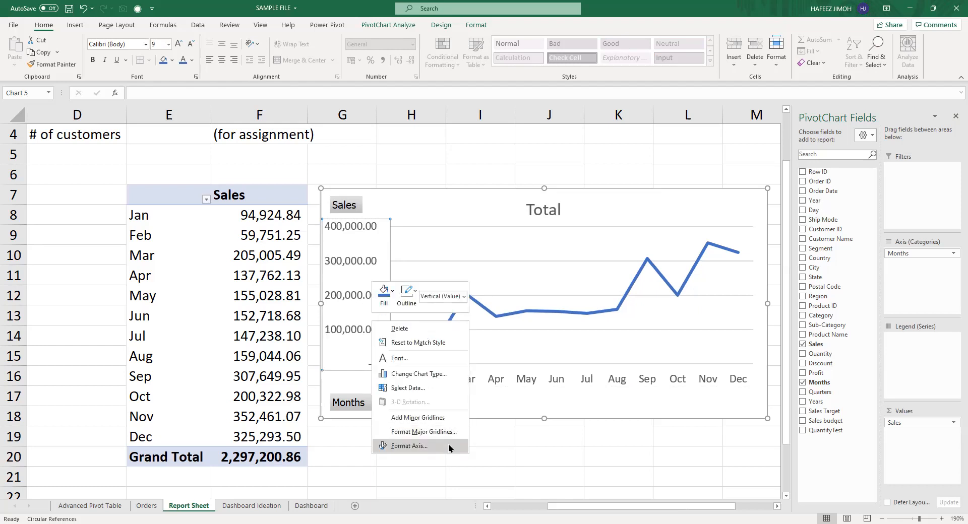
left_click(449, 443)
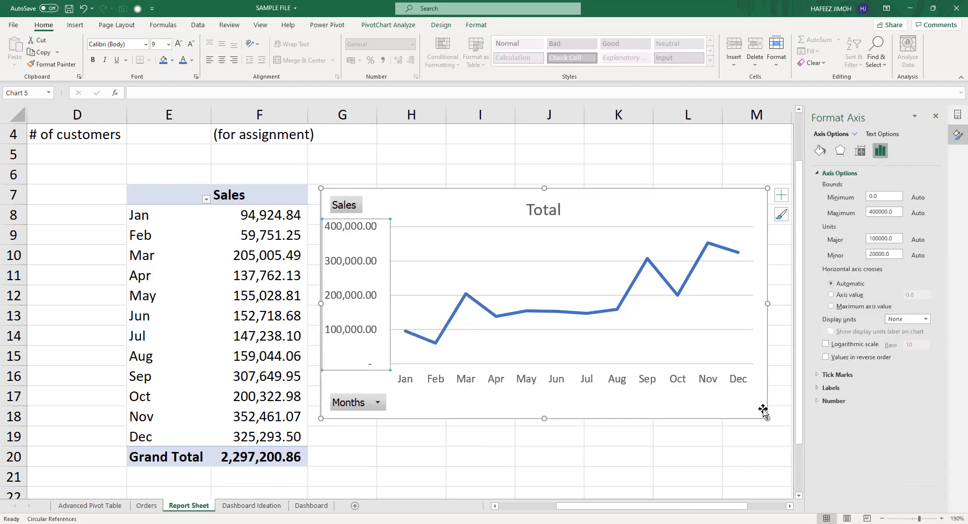
left_click(880, 402)
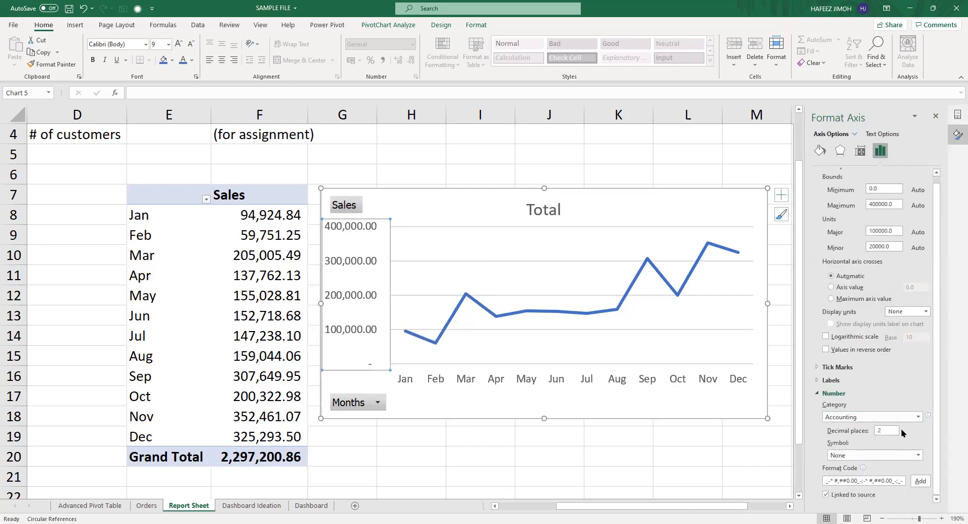
double_click(895, 429)
key("BackSpace")
type("2")
double_click(895, 430)
key("BackSpace")
type("0")
key("Return")
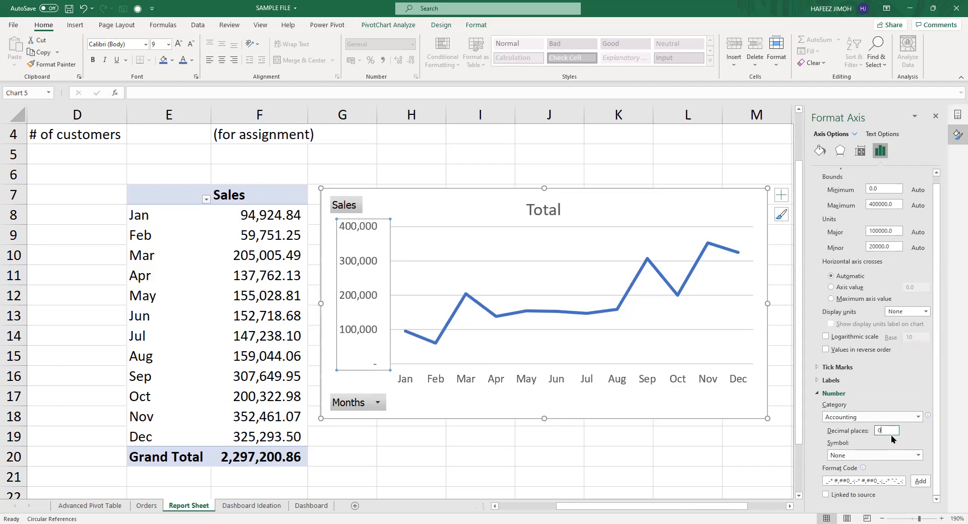
Cut the monthly sales line chart from the Report Sheet and paste it onto the Dashboard sheet.
left_click(456, 212)
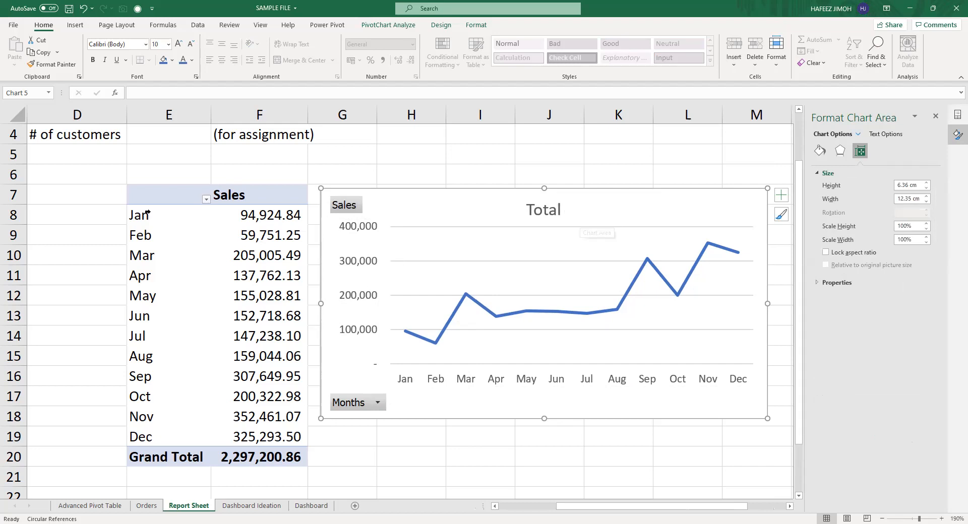
left_click(212, 295)
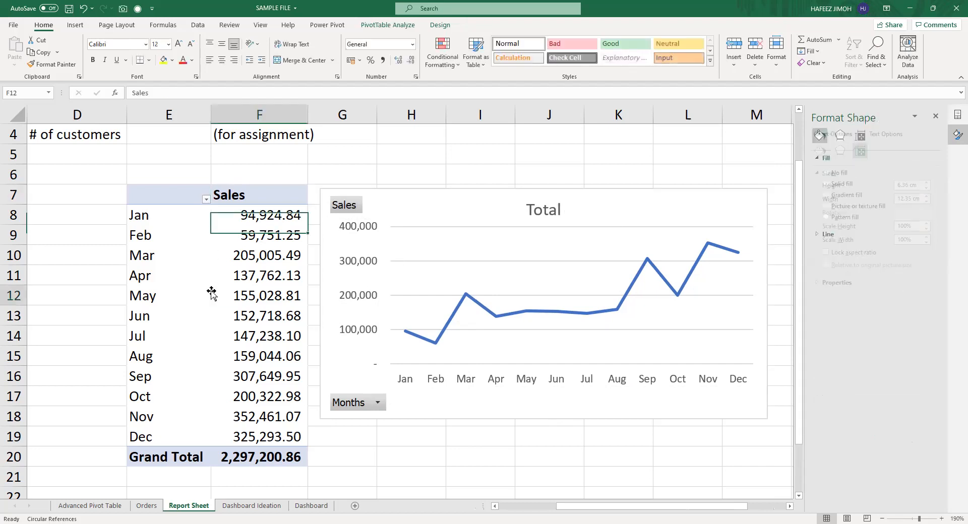
left_click(433, 206)
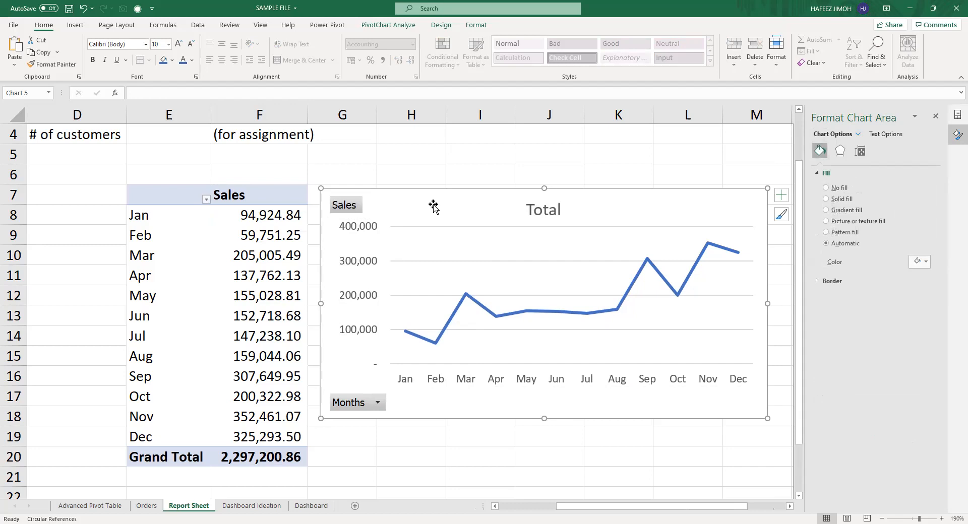
key("ctrl+x")
key("ctrl+Page_Down")
key("ctrl+Page_Down")
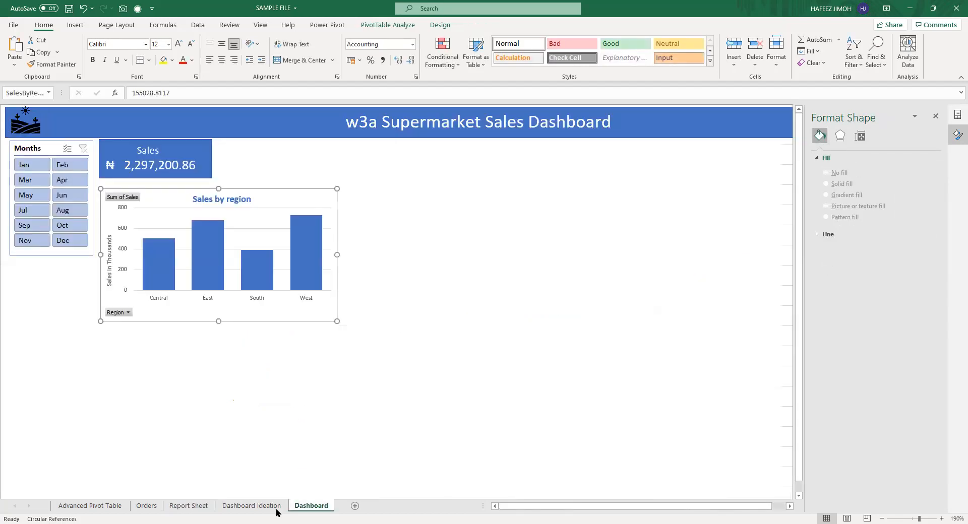
left_click(411, 341)
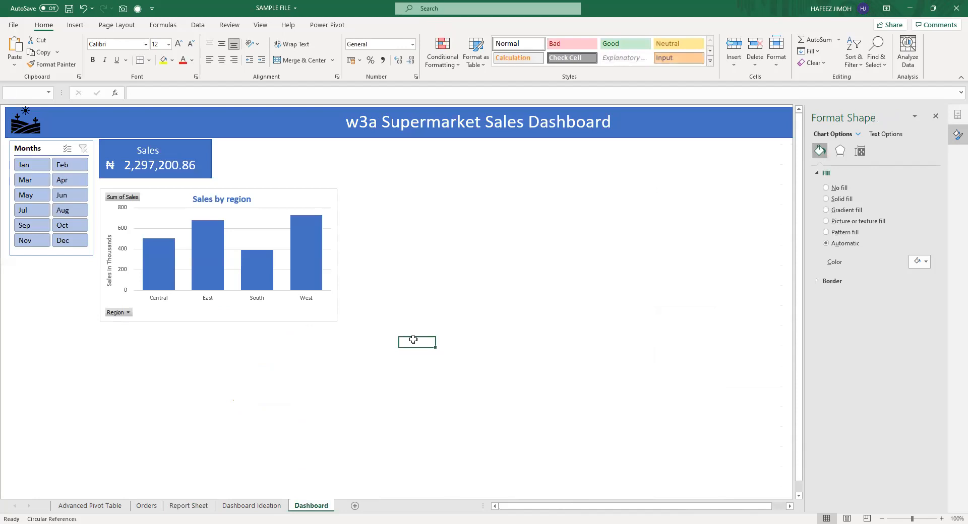
key("ctrl+v")
Place the line chart directly beside the Sales by region chart and enlarge it to about the same height.
left_click_drag(456, 343, 402, 201)
left_click_drag(578, 310, 625, 320)
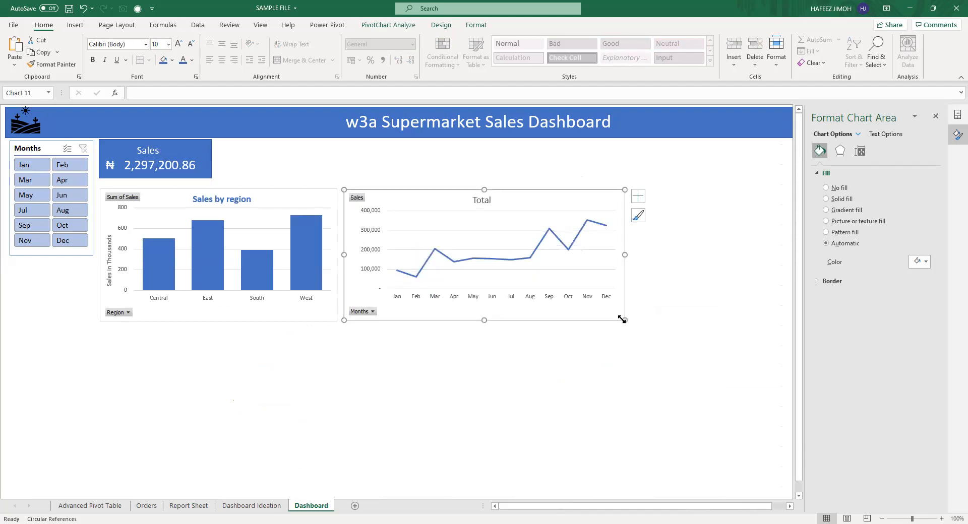
left_click(560, 361)
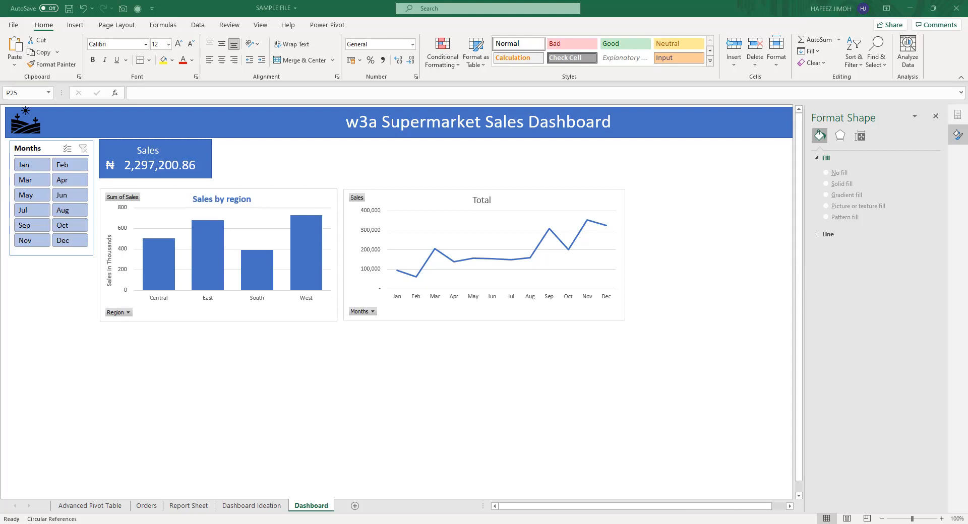
left_click(391, 460)
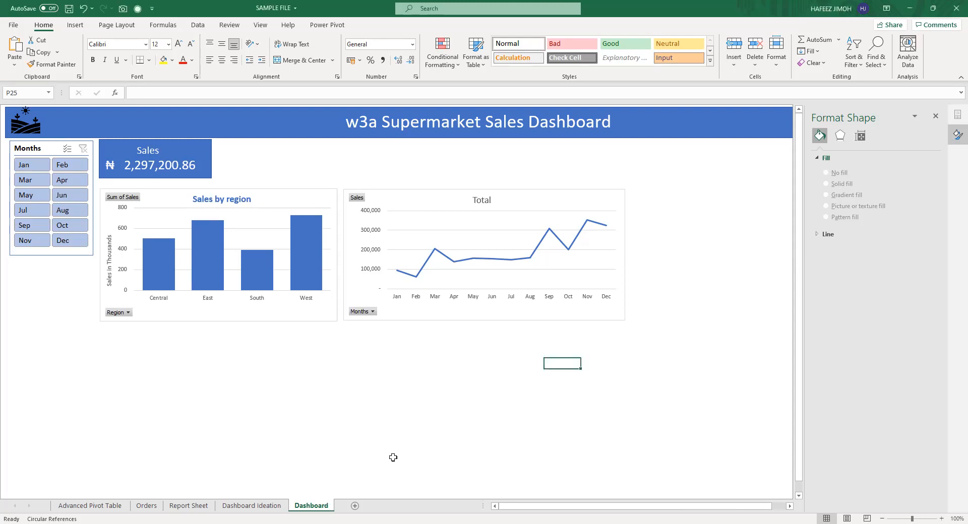
Make the Sales by region chart and the monthly line chart slightly taller so their lower edges line up.
left_click(530, 203)
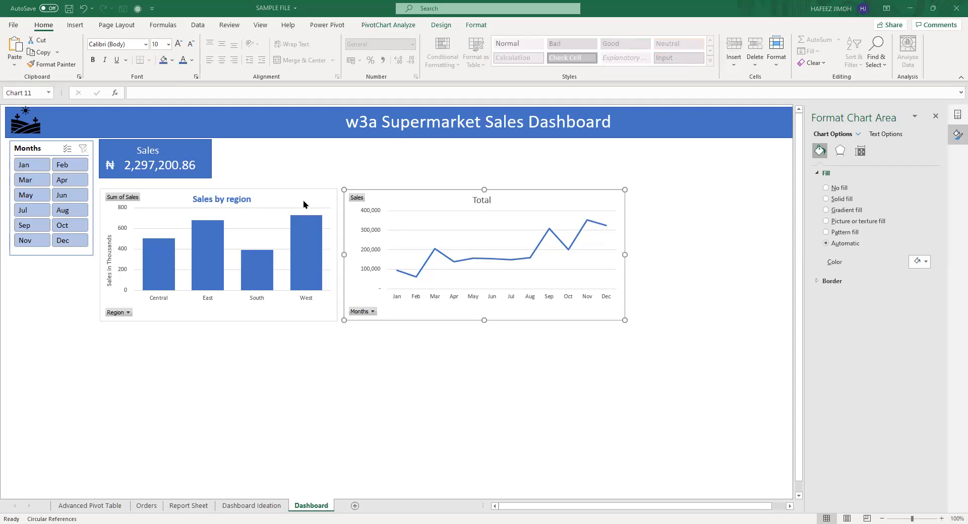
left_click(220, 321)
left_click_drag(218, 321, 218, 332)
left_click(474, 318)
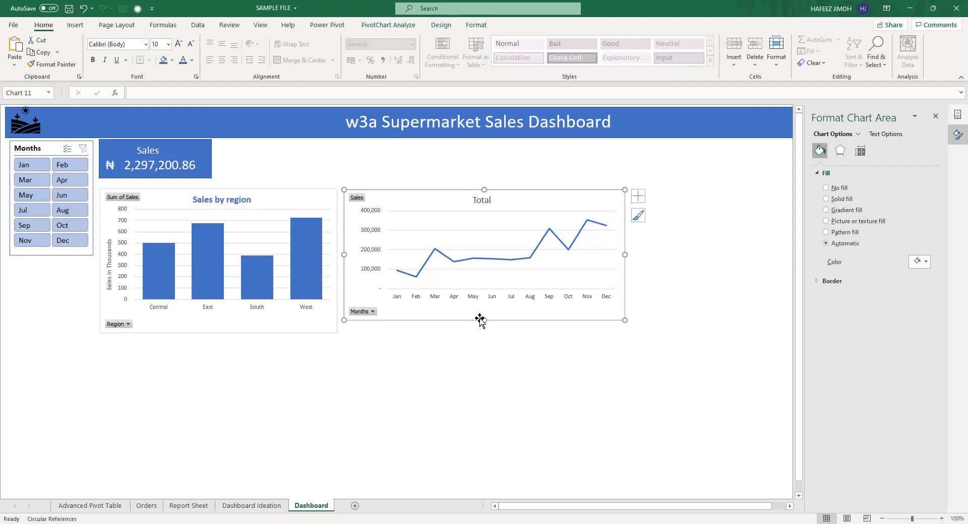
left_click_drag(484, 318, 484, 334)
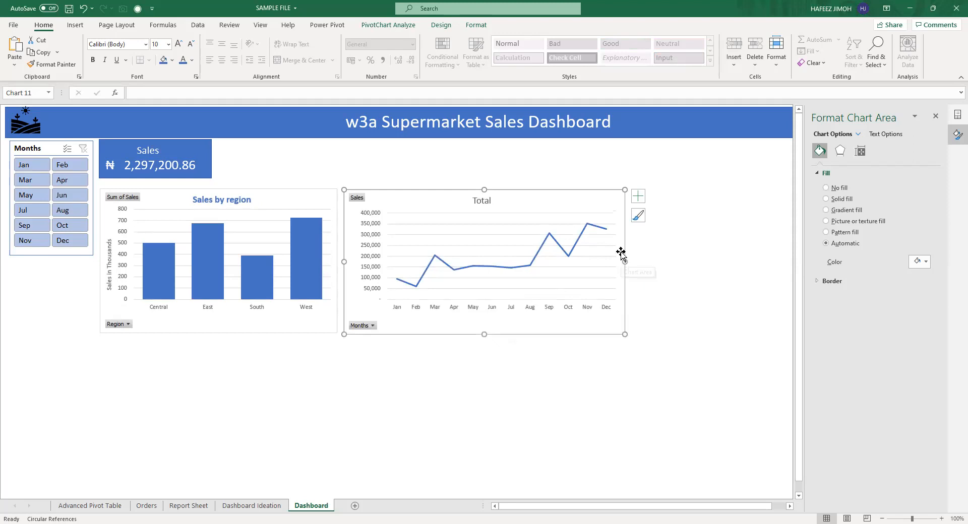
Enter "v" in cell G5 above the monthly sales pivot table on the Report Sheet.
left_click(238, 507)
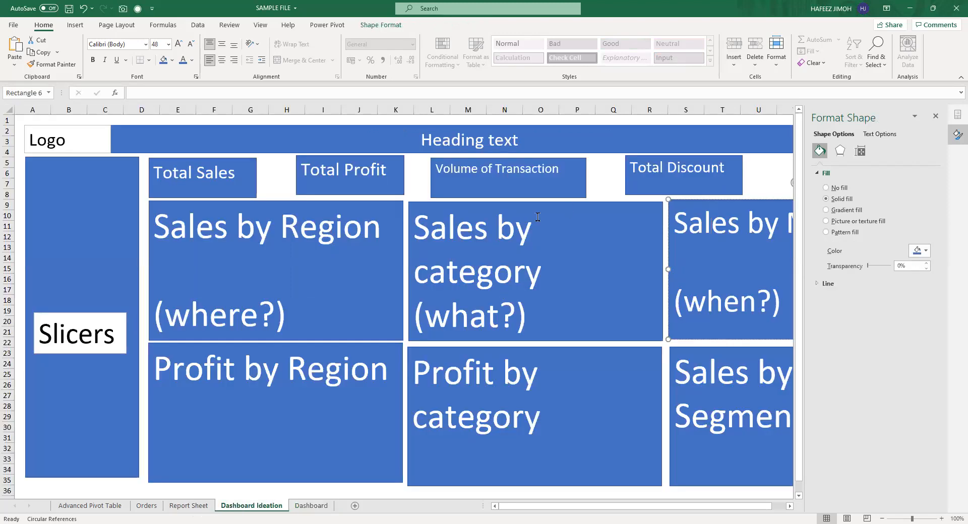
left_click(189, 506)
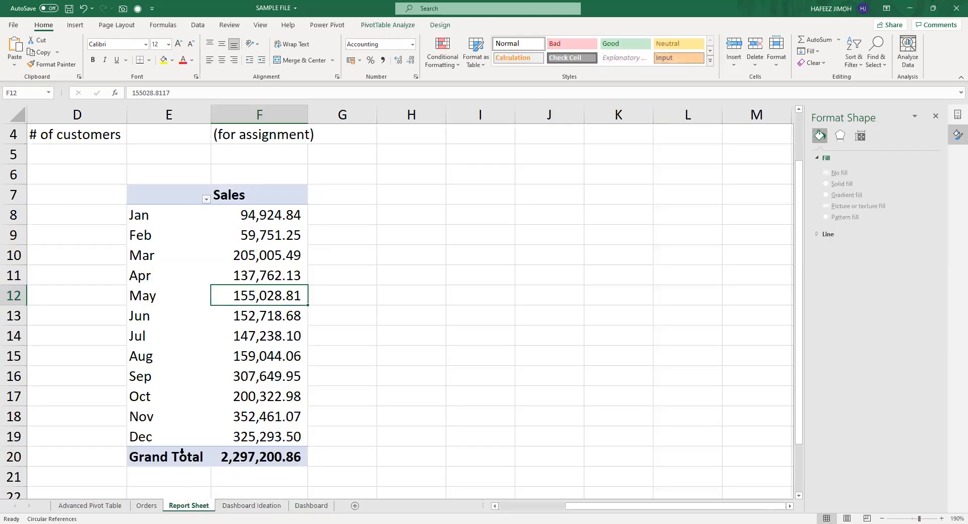
left_click_drag(154, 192, 256, 459)
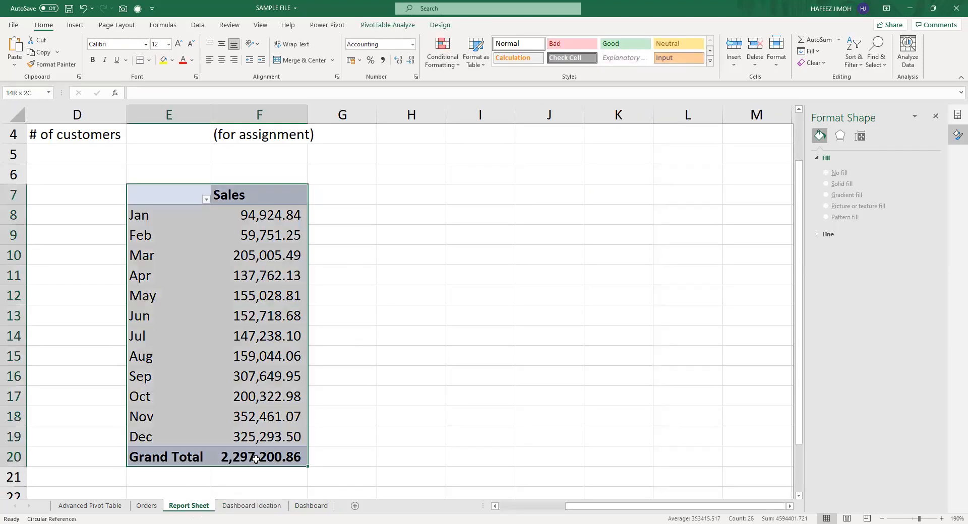
left_click(370, 154)
type("v")
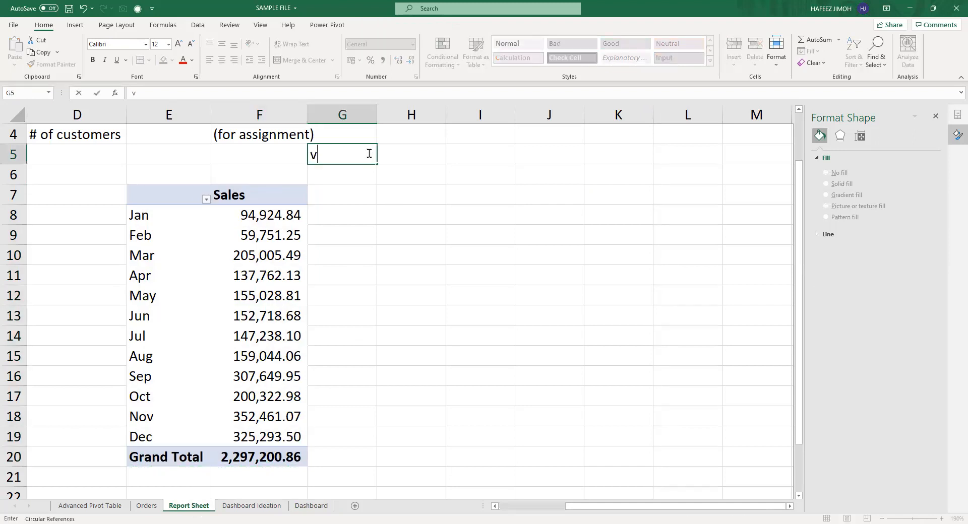
left_click(410, 209)
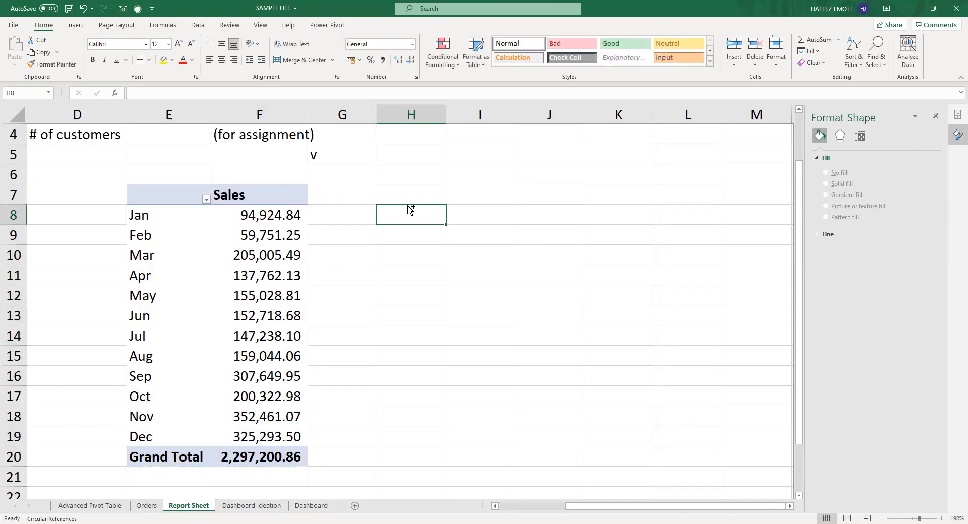
Copy the monthly sales pivot table in E7:F20.
left_click(409, 194)
left_click_drag(171, 192, 302, 457)
key("ctrl+c")
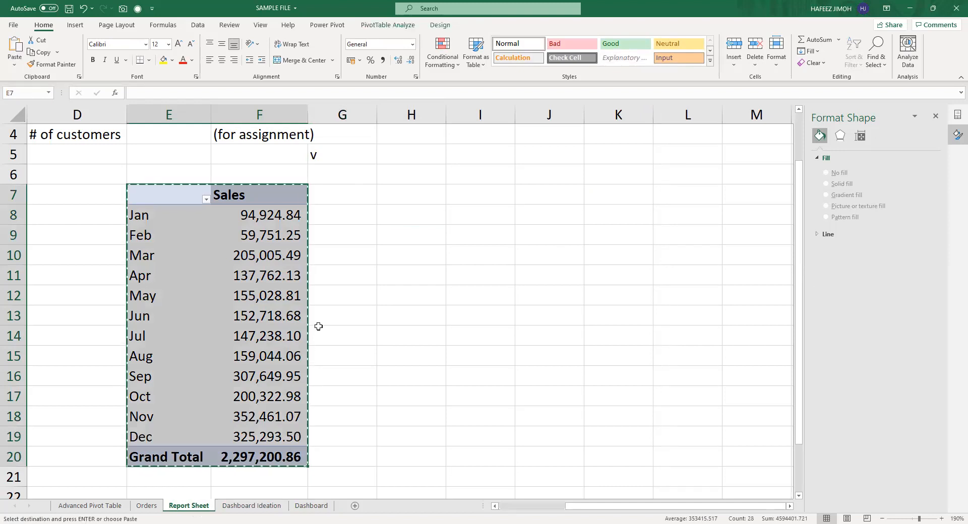
On the Dashboard sheet, filter by Jan, Feb, Apr and finally Oct with the Months slicer.
left_click(287, 507)
left_click(293, 509)
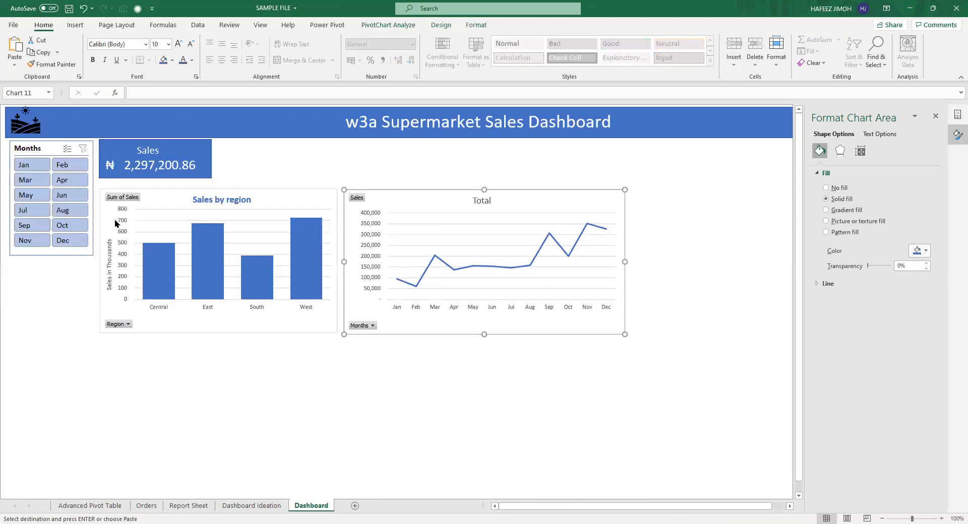
left_click(38, 171)
left_click(63, 168)
left_click(67, 182)
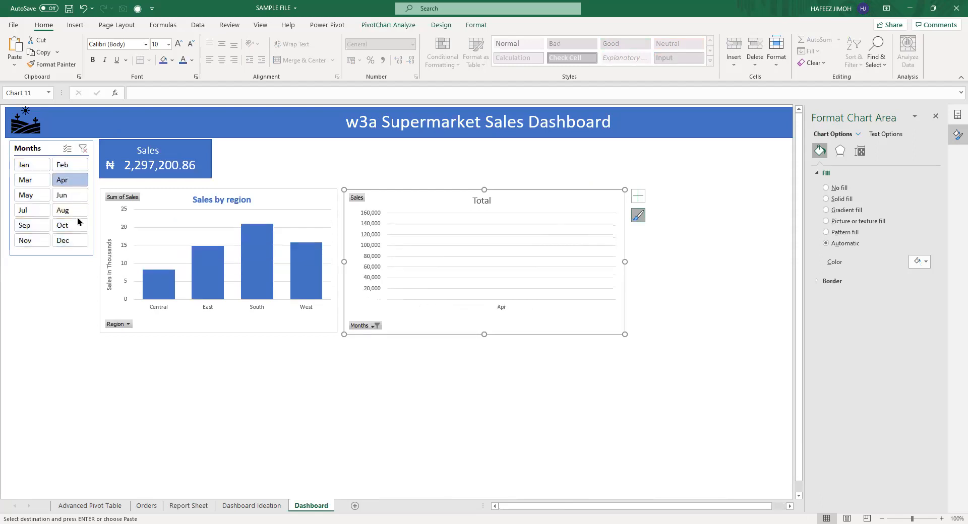
left_click(55, 226)
left_click(33, 150)
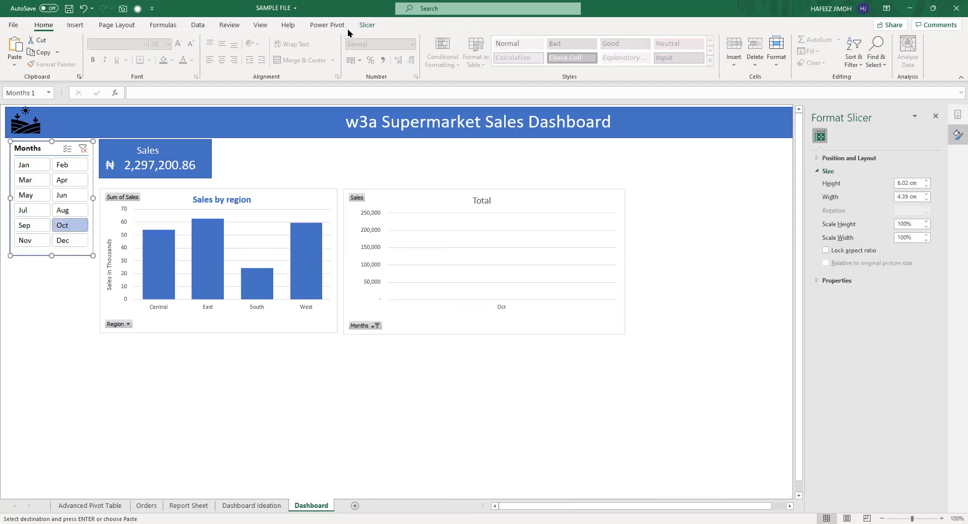
Set the monthly line chart's chart name to "Sales by Mont".
left_click(424, 206)
left_click(400, 25)
left_click(33, 52)
key("ctrl+a")
type("Sa")
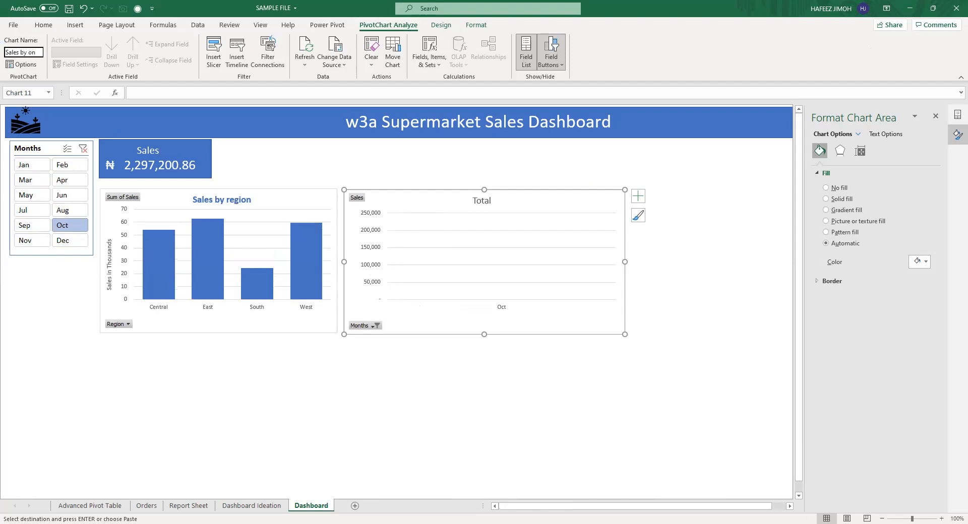
type("les by Mont")
Open the Months slicer's report connections and check which pivot tables on each sheet are connected to it.
left_click(26, 147)
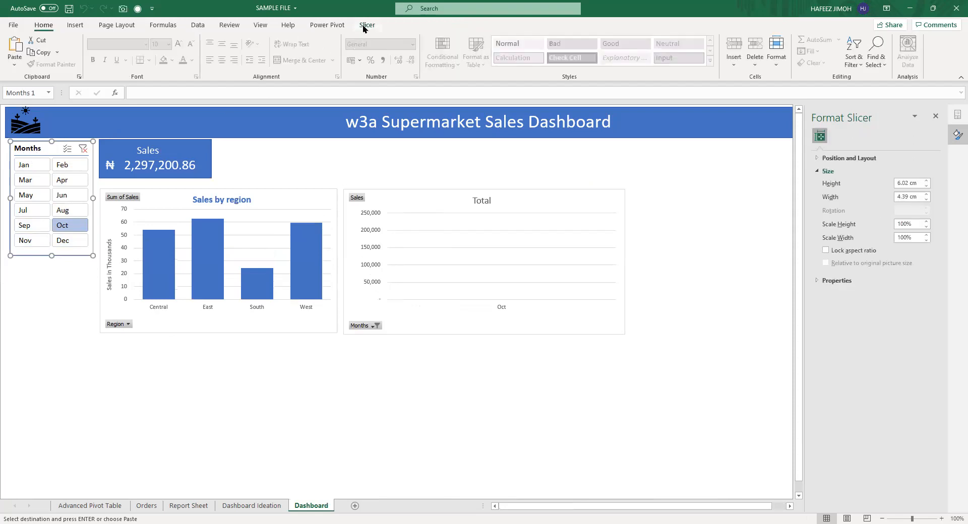
left_click(366, 25)
left_click(78, 55)
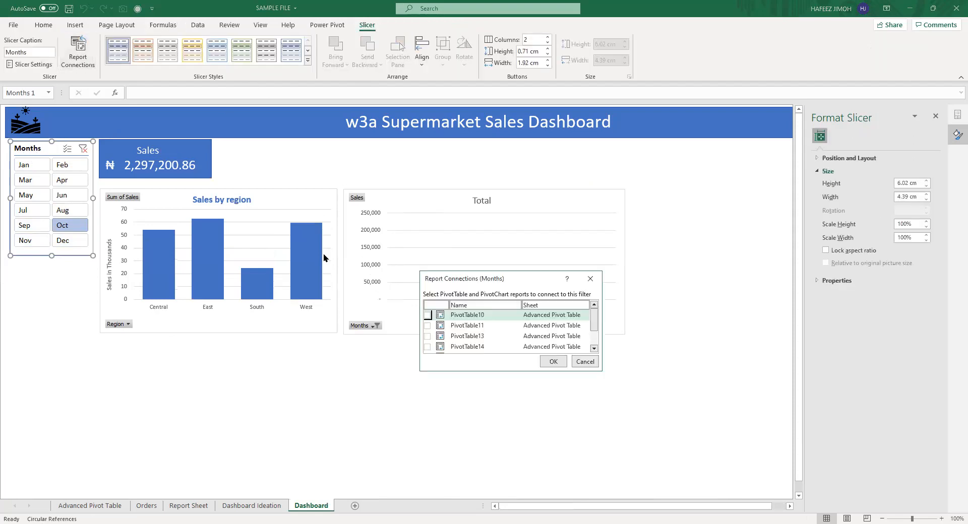
scroll(535, 327, "down", 1)
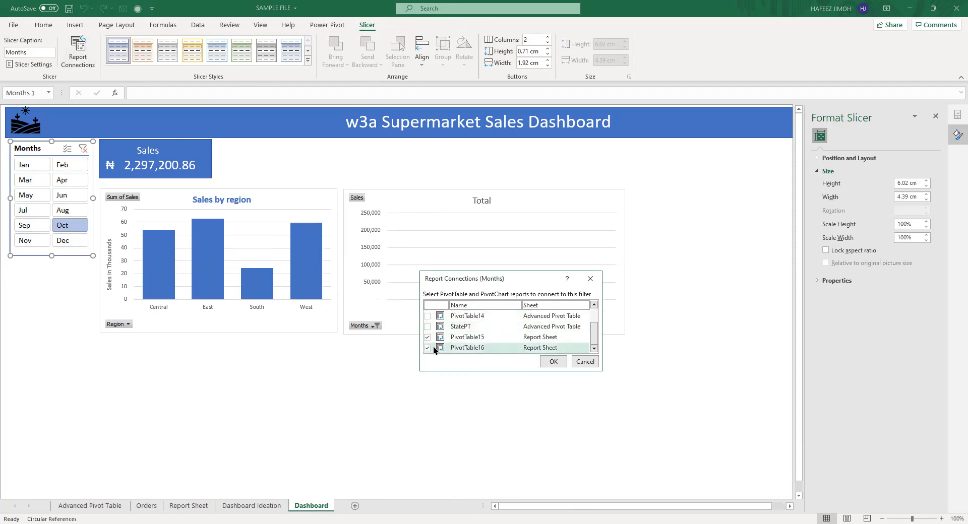
scroll(436, 348, "up", 1)
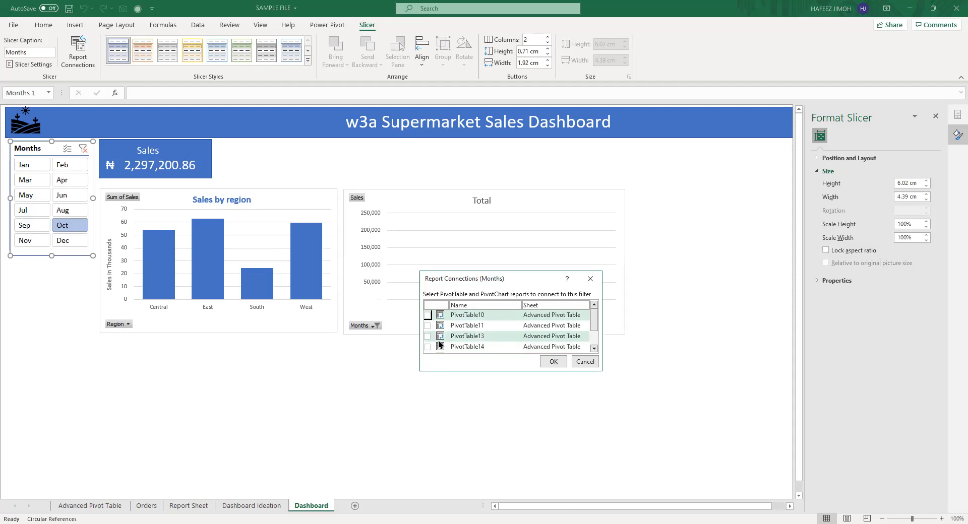
scroll(439, 345, "down", 1)
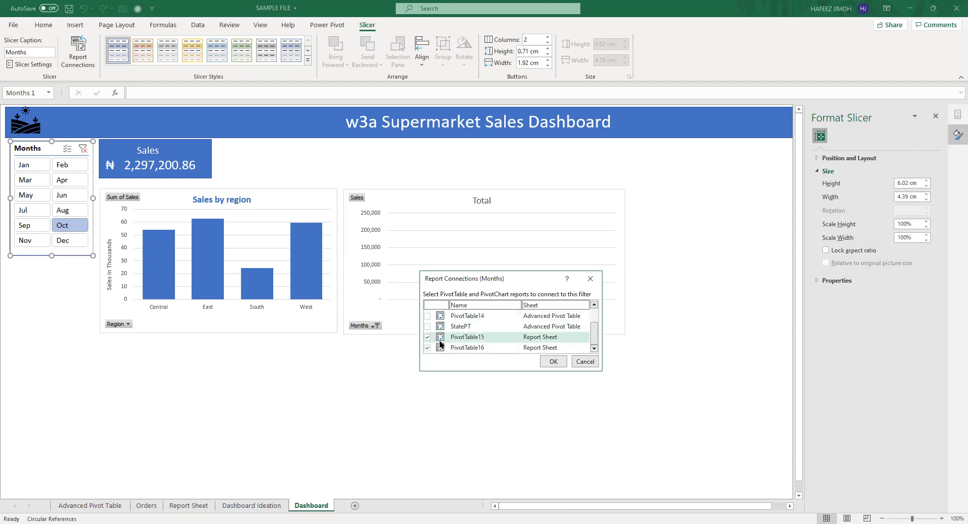
scroll(439, 345, "up", 1)
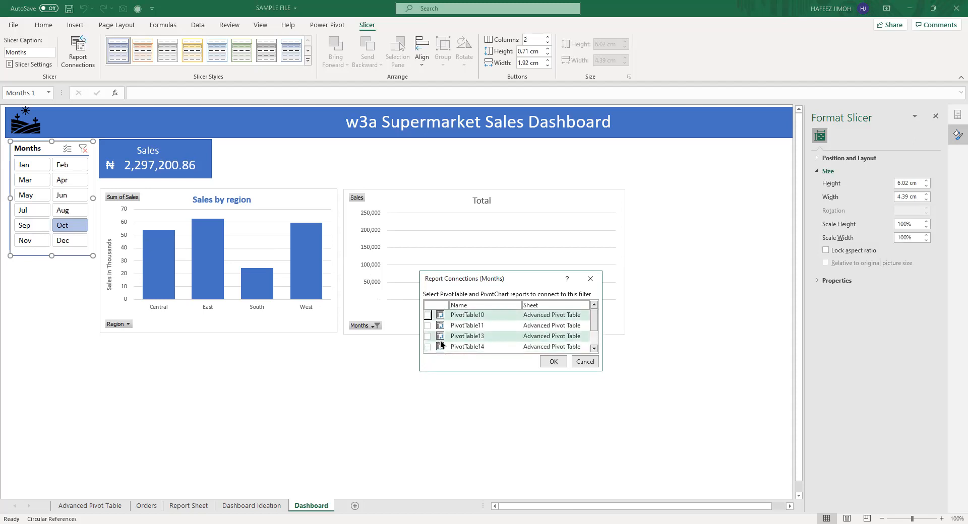
scroll(441, 344, "down", 1)
scroll(441, 344, "up", 1)
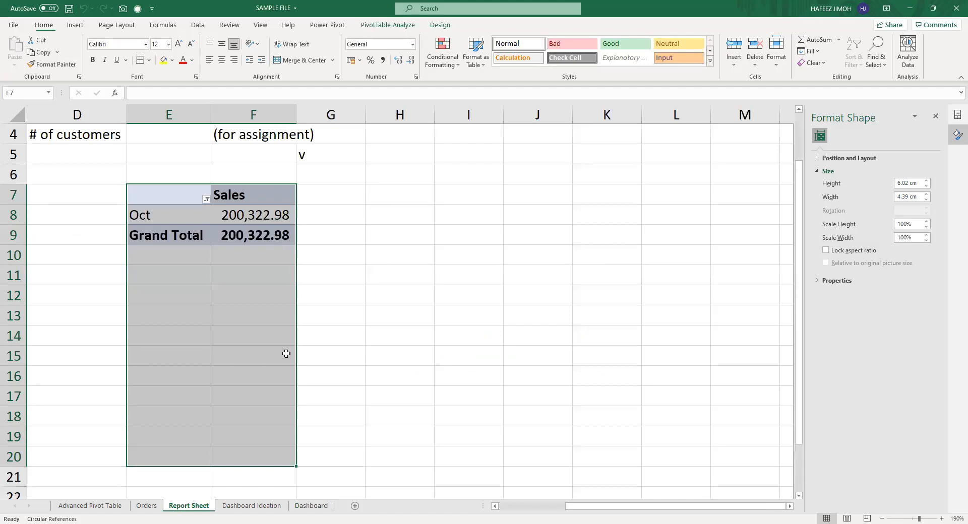
Look over the filtered pivot tables on the Report Sheet, and clear the Months slicer's filter on the Dashboard sheet.
left_click(579, 445)
scroll(579, 445, "left", 3)
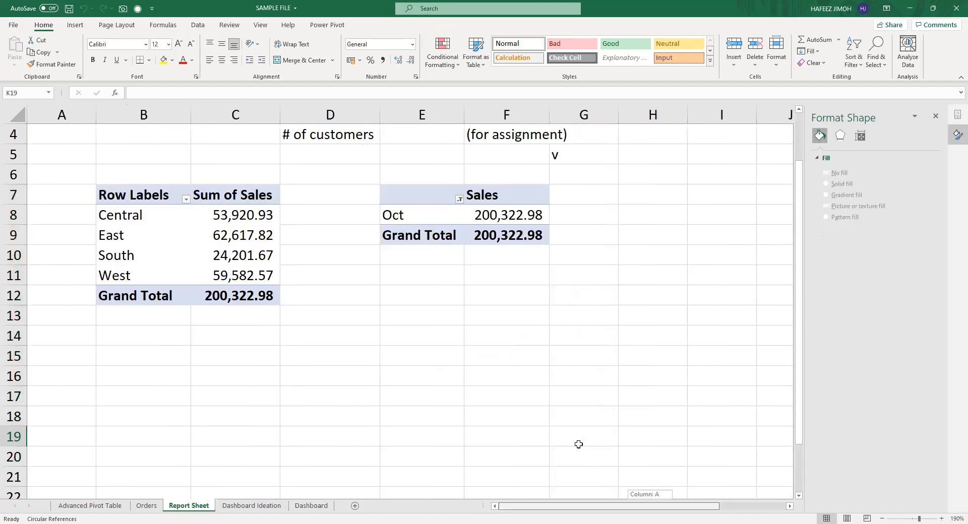
scroll(422, 388, "up", 3)
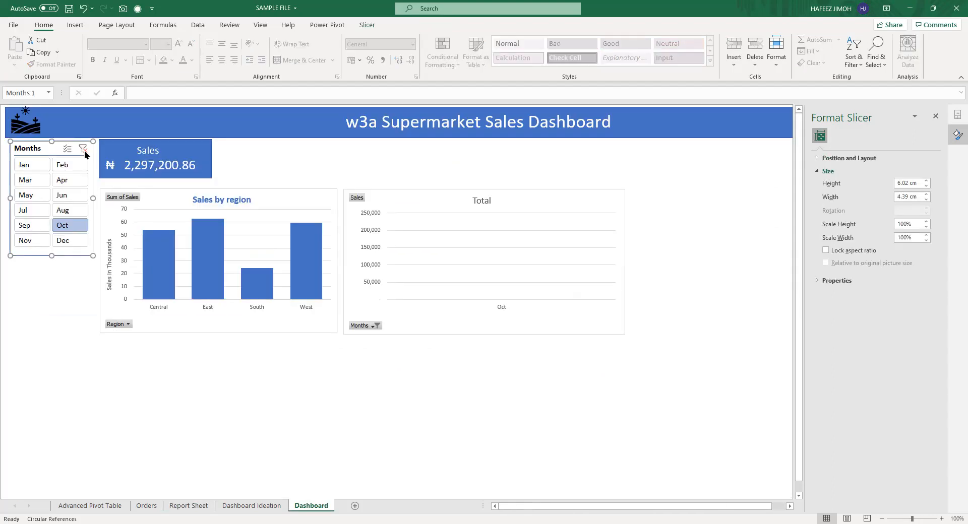
left_click(84, 151)
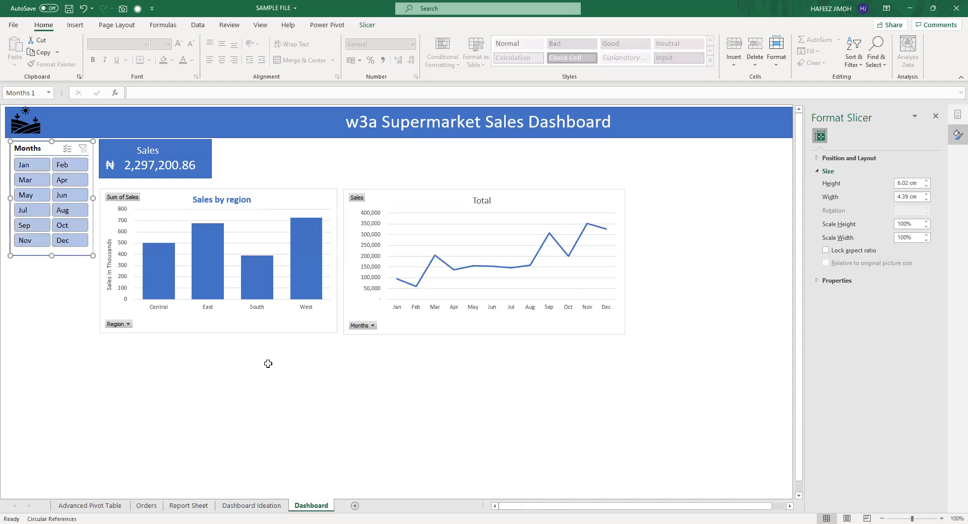
On the Report Sheet, name the monthly sales pivot table "Sales by Month" and check the region pivot table's name.
left_click(190, 506)
left_click(455, 217)
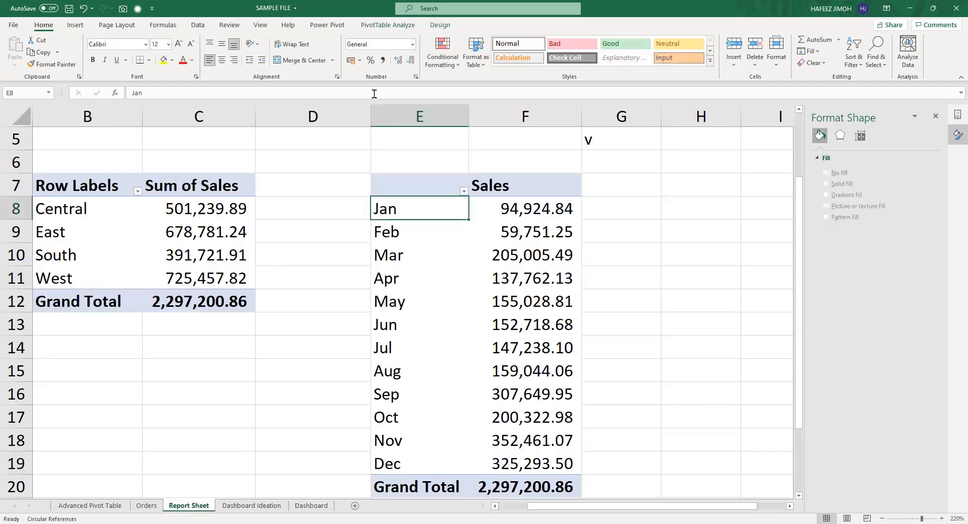
left_click(400, 27)
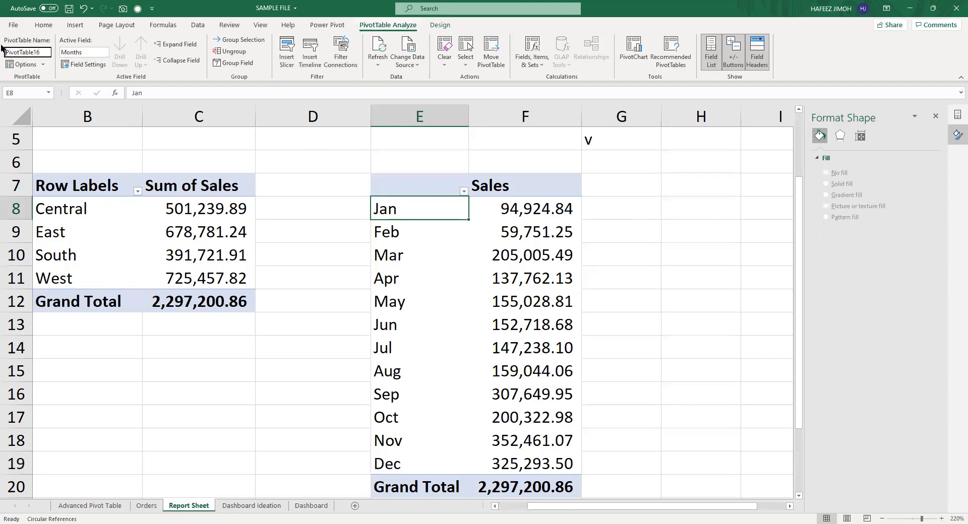
left_click(19, 51)
type("Sales by Month")
key("Return")
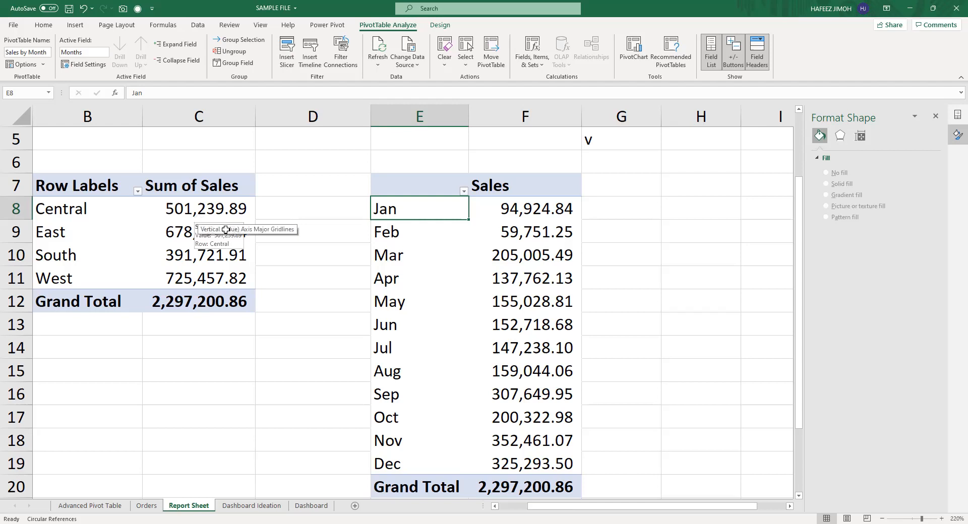
left_click(426, 255)
key("Left")
key("Left")
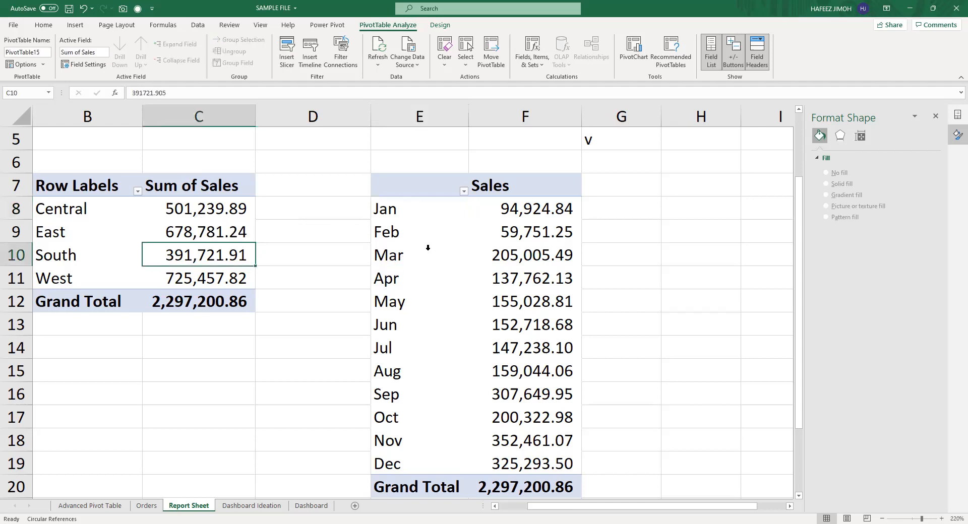
left_click(428, 257)
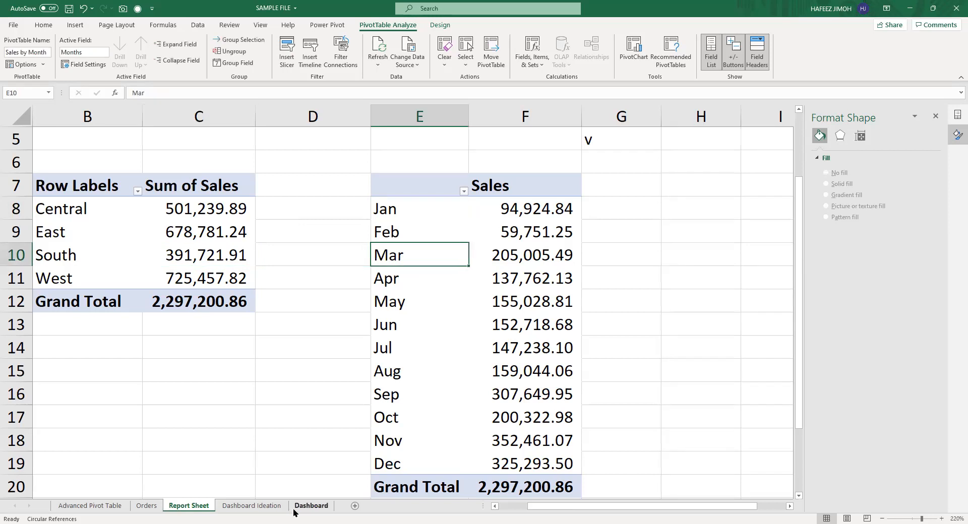
In the Months slicer's report connections on the Dashboard sheet, disconnect PivotTable15 and reconnect it.
left_click(297, 507)
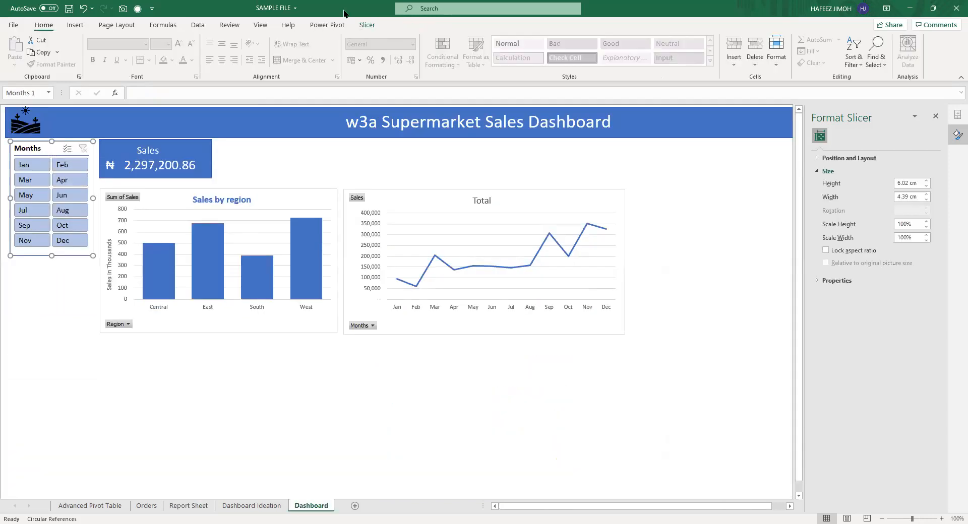
left_click(366, 25)
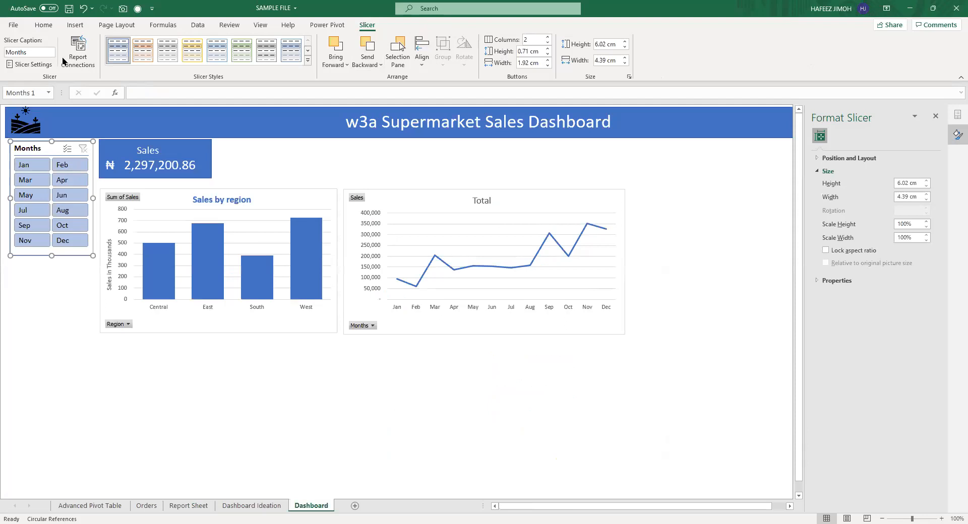
left_click(78, 53)
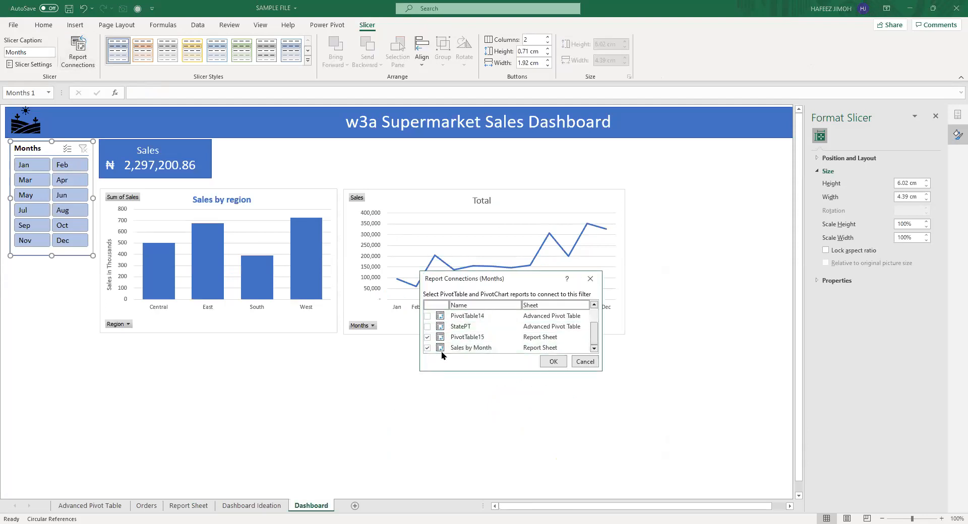
left_click(428, 340)
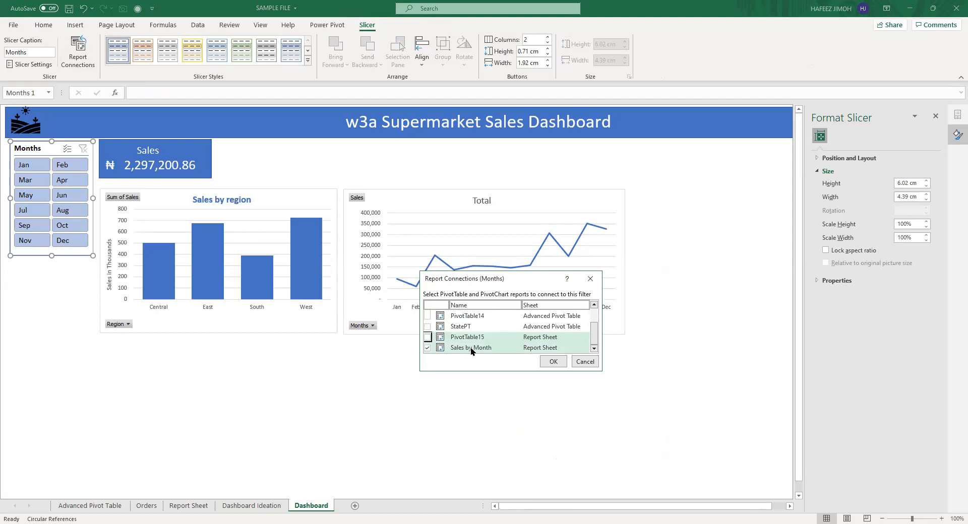
left_click(428, 337)
left_click(549, 361)
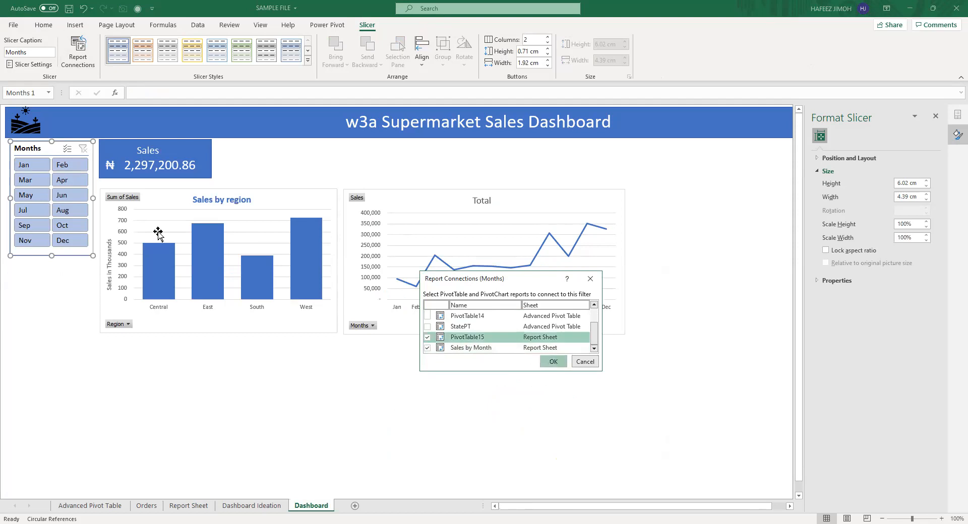
Test the Months slicer on both charts by filtering to Apr, Jul, Oct, Jun and finally Jan.
left_click(75, 183)
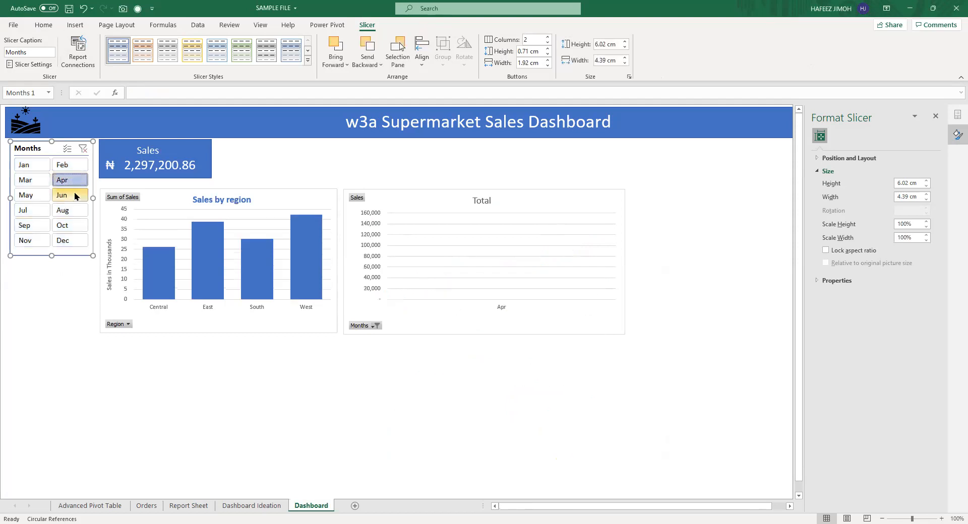
left_click(71, 213)
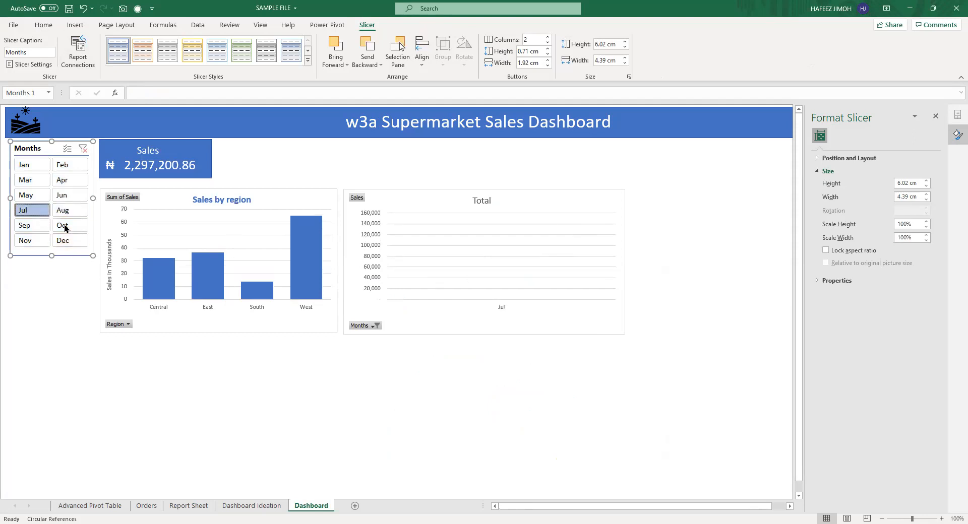
left_click(64, 224)
left_click(67, 195)
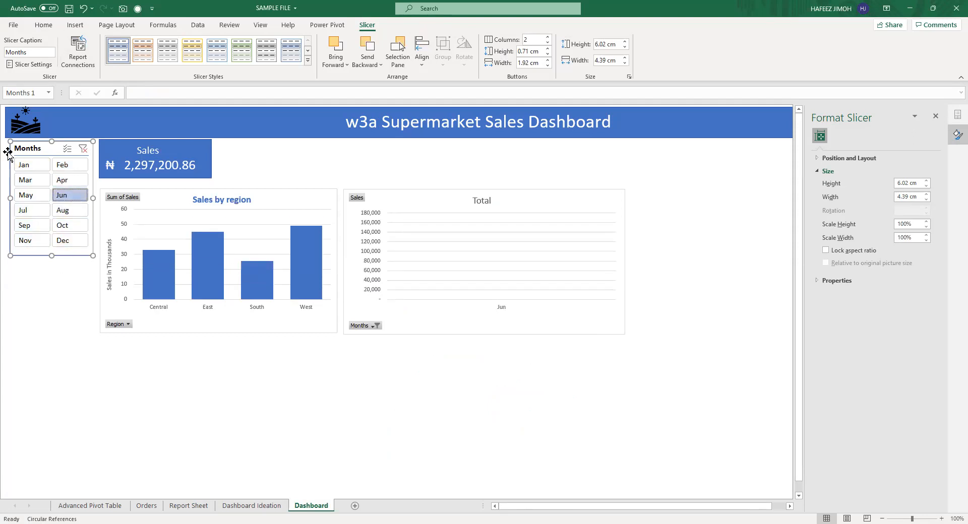
left_click(29, 166)
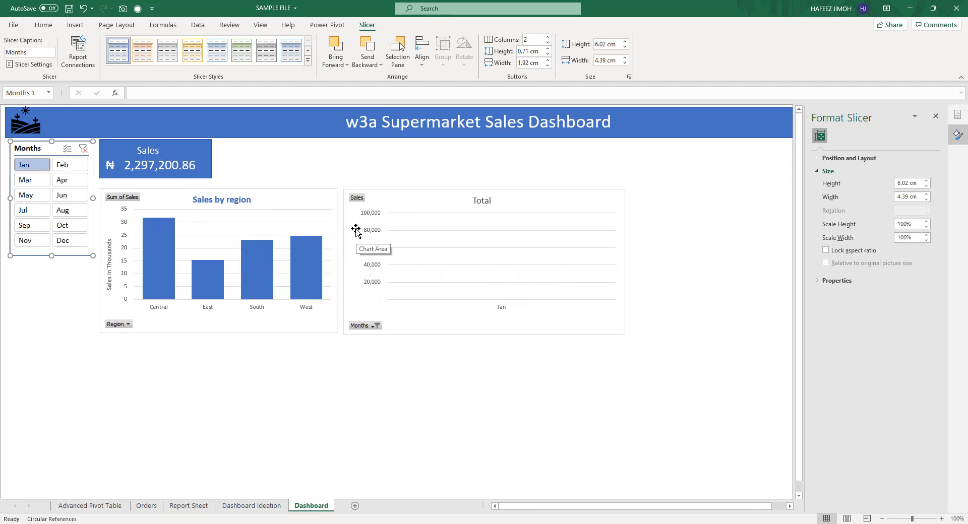
Disconnect the Sales by Month pivot table from the Months slicer, test the slicer with Feb and clear its filter.
left_click(82, 46)
scroll(487, 343, "down", 3)
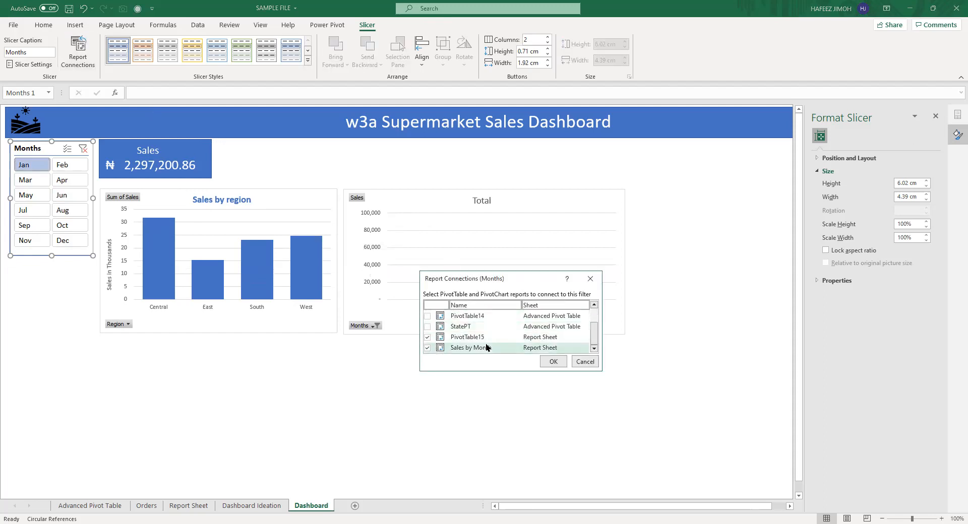
left_click(429, 347)
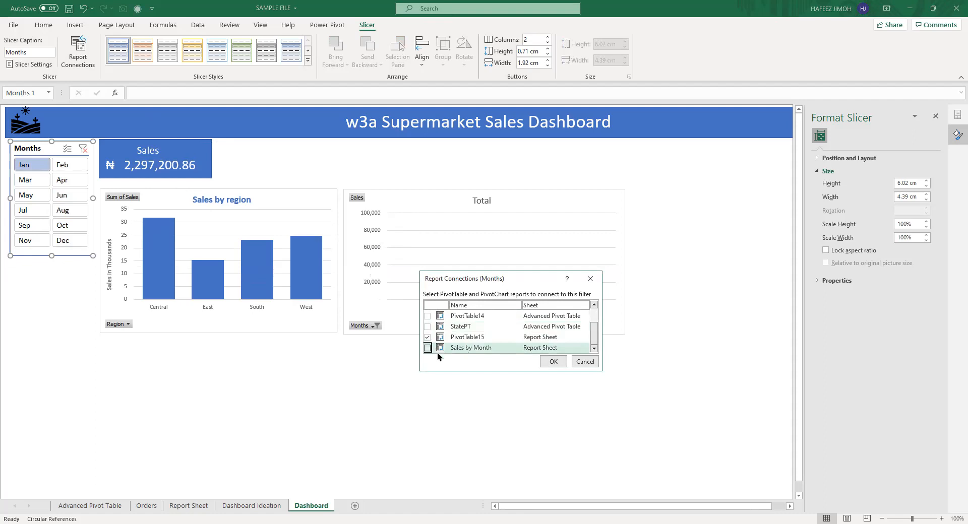
left_click(553, 361)
left_click(77, 168)
left_click(83, 150)
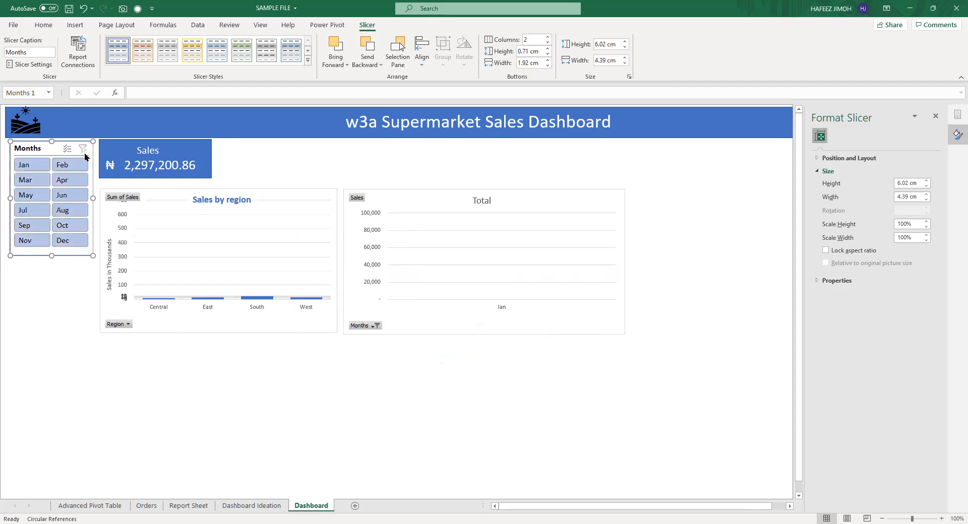
Compare the monthly pivot table's rows on the Report Sheet with the slicer and line chart on the Dashboard sheet.
left_click(265, 506)
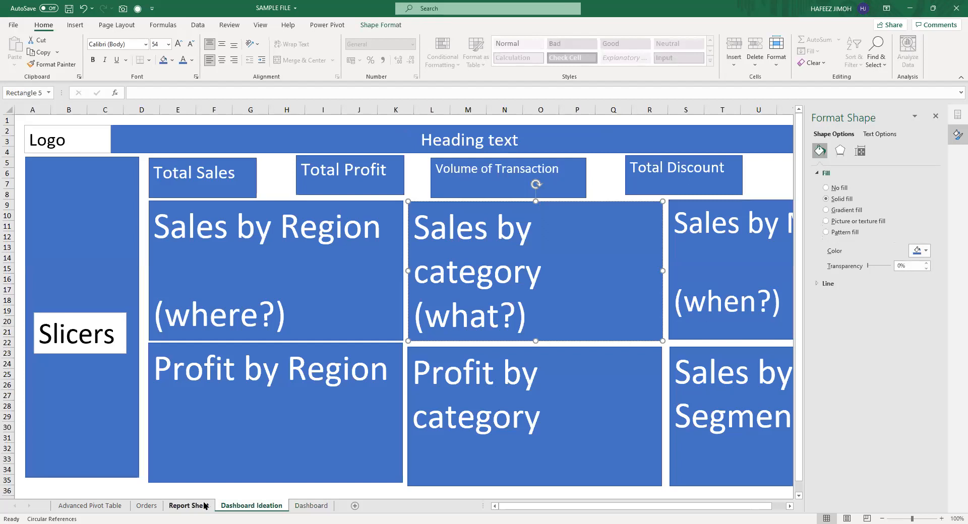
left_click(205, 506)
left_click(408, 216)
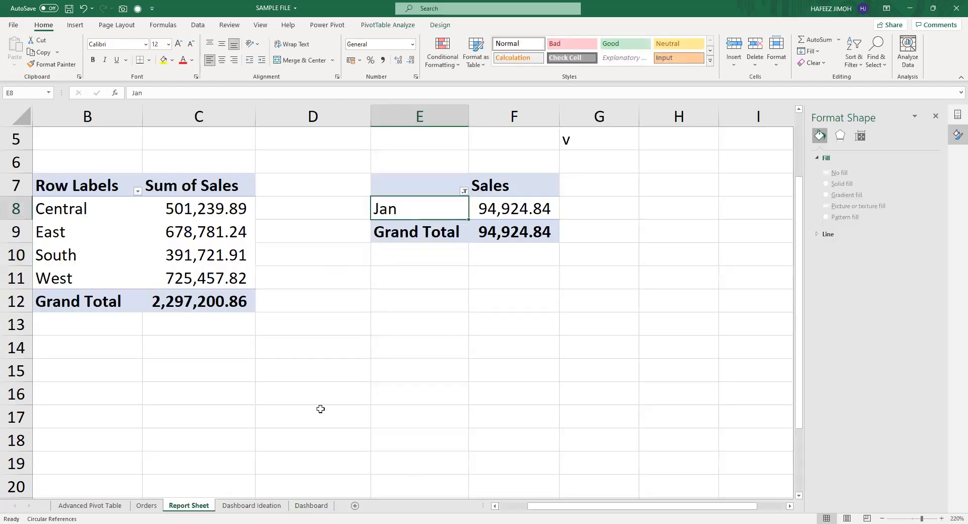
left_click(311, 506)
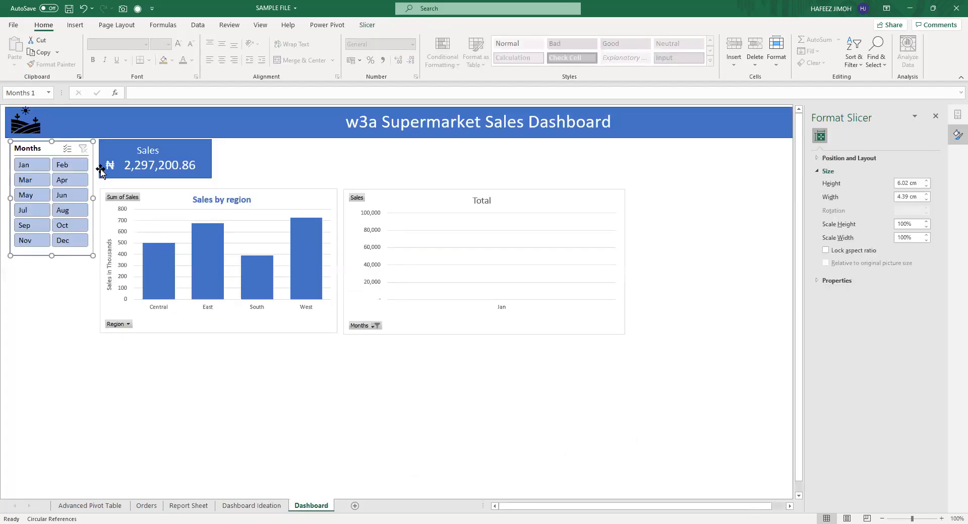
left_click(258, 508)
left_click(208, 507)
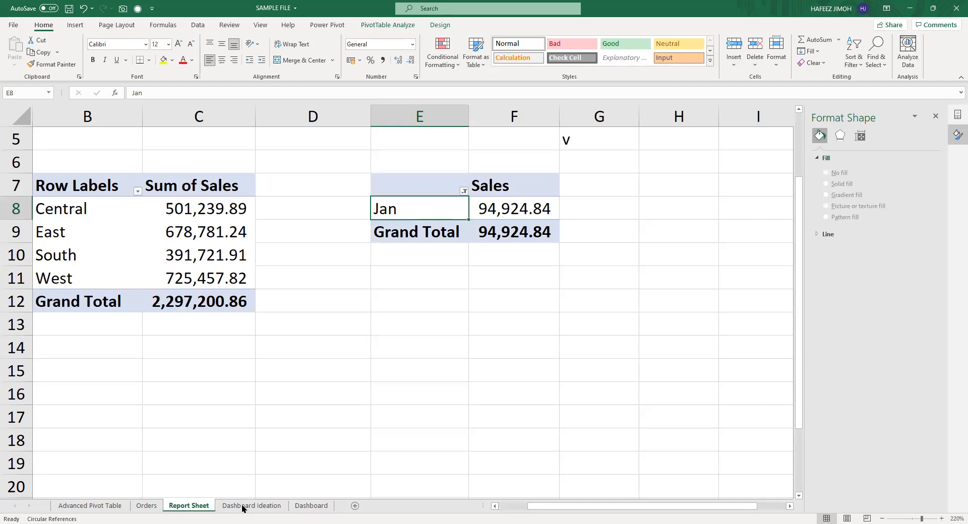
left_click(271, 507)
left_click(297, 507)
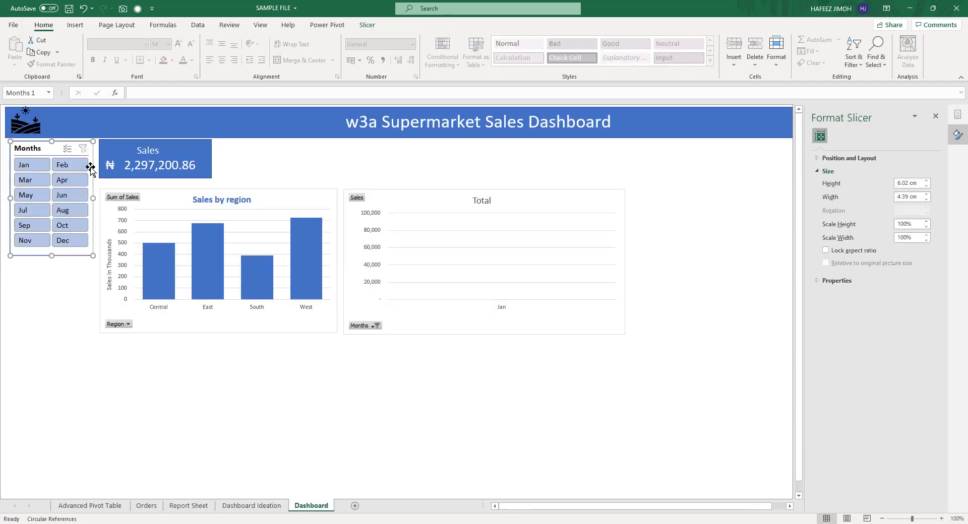
Filter the dashboard by Feb and finally Jan with the Months slicer, and select the monthly line chart.
left_click(71, 169)
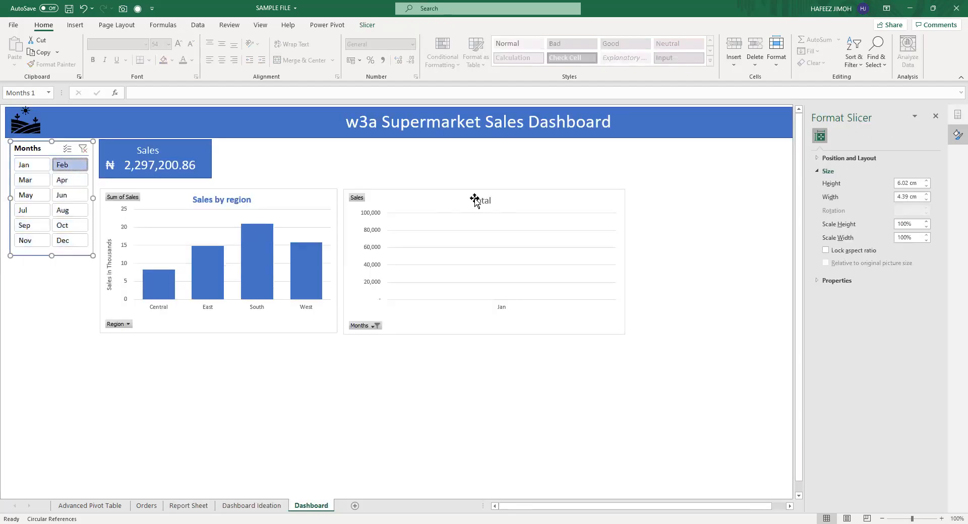
left_click(474, 201)
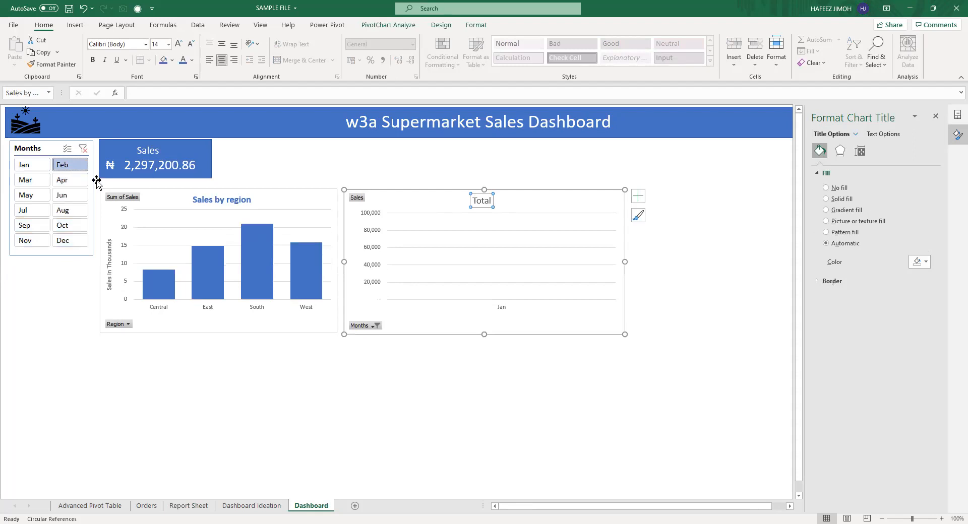
left_click(31, 167)
left_click(559, 209)
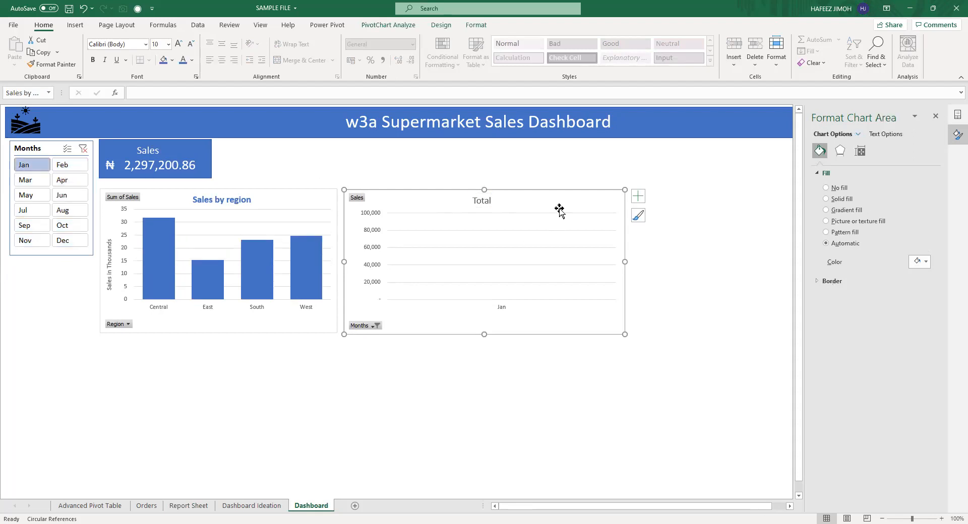
Filter the Report Sheet's monthly pivot table to all months except <03/01/2014 and >31/12/2017, and return to the Dashboard sheet.
left_click(206, 507)
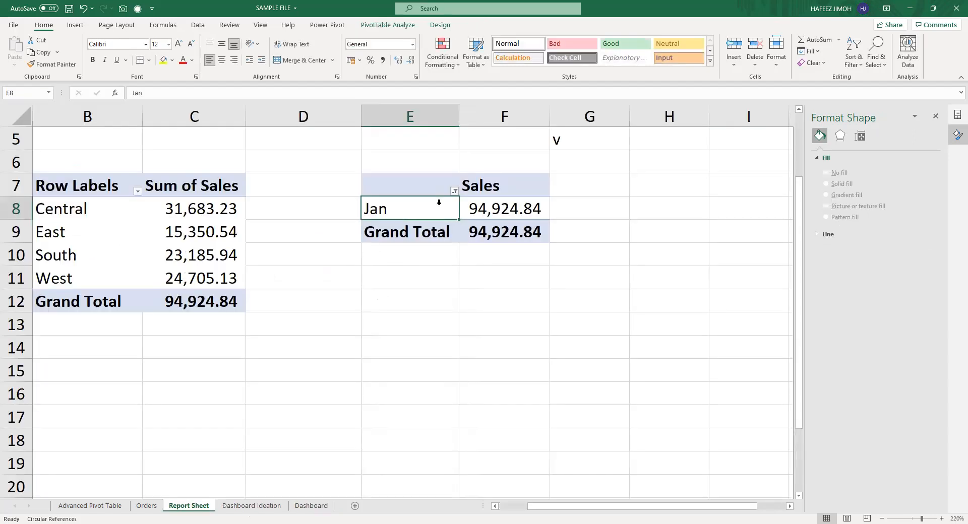
left_click(388, 25)
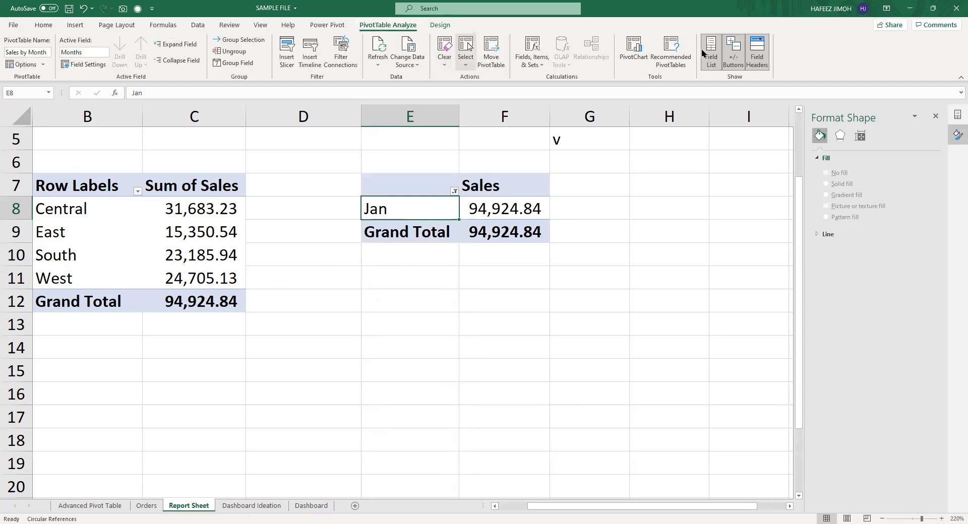
left_click(703, 52)
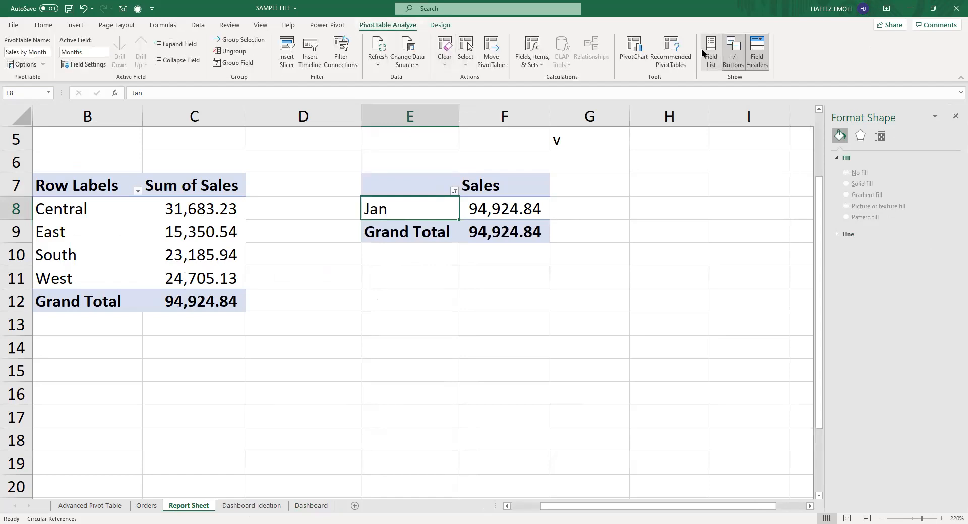
left_click(454, 191)
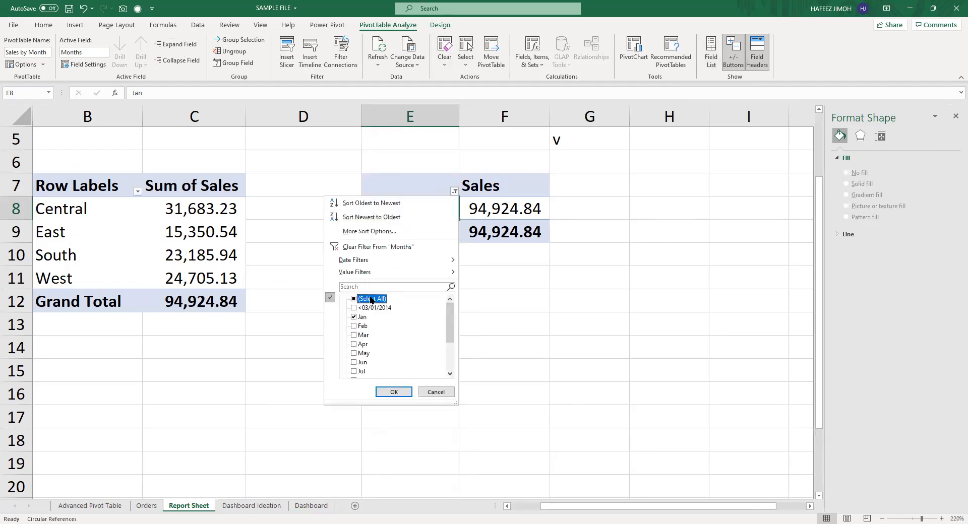
left_click(355, 300)
left_click(354, 308)
scroll(379, 354, "down", 2)
left_click(361, 371)
left_click(353, 371)
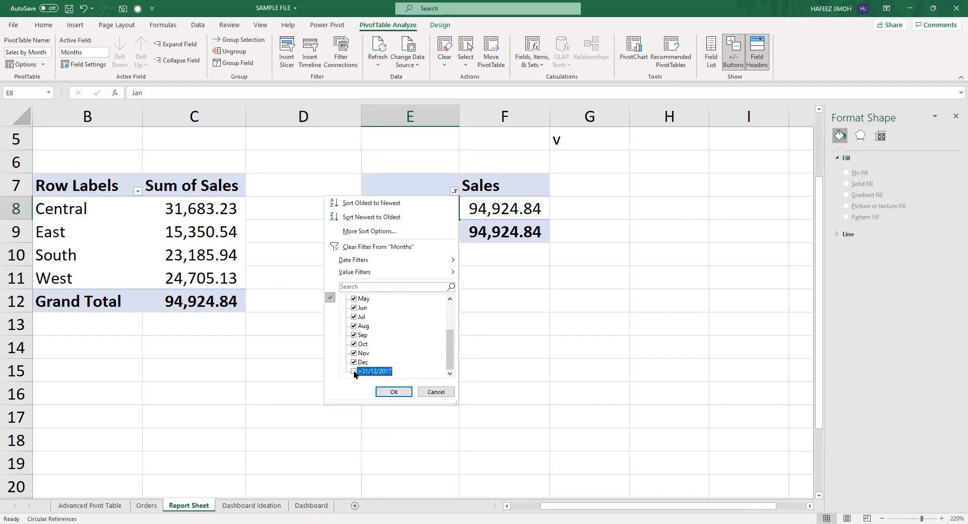
left_click(386, 392)
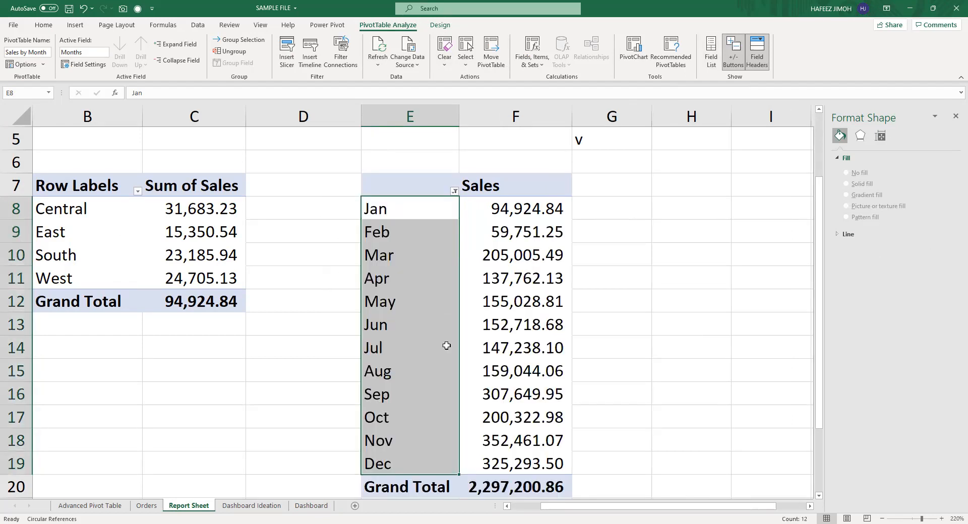
scroll(342, 471, "down", 1)
left_click(312, 506)
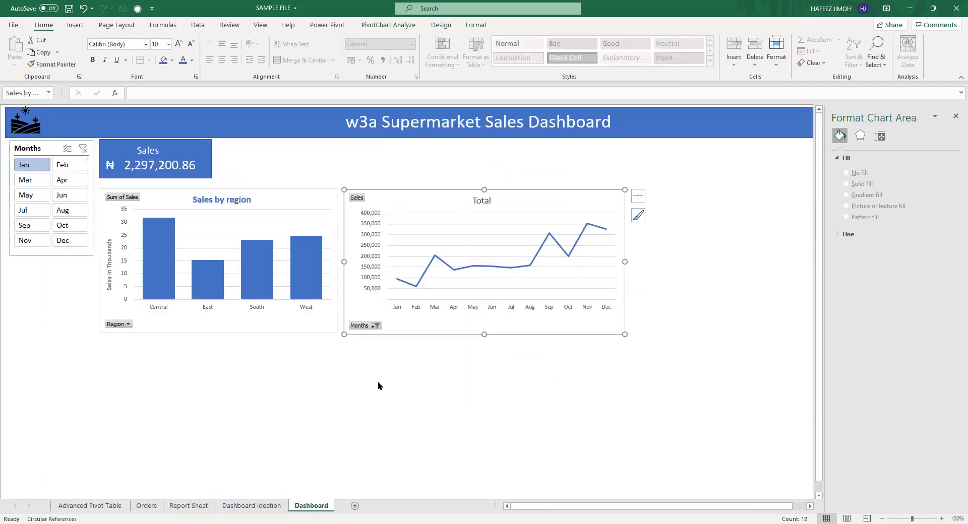
Filter Sales by region through several months with the Months slicer, ending on May.
left_click(35, 180)
left_click(63, 197)
left_click(66, 225)
left_click(38, 208)
left_click(35, 193)
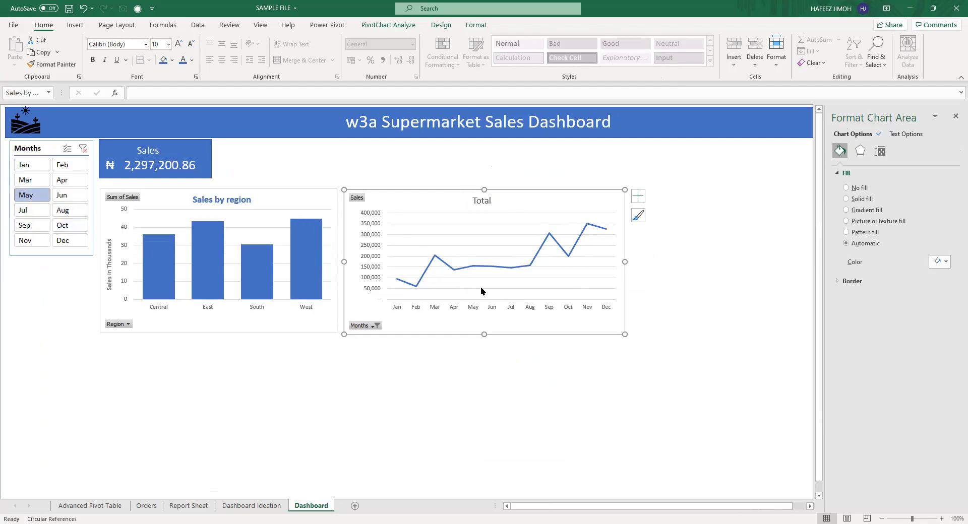
Move the monthly sales line chart directly beneath the Sales by region chart on the dashboard.
left_click_drag(531, 206, 275, 351)
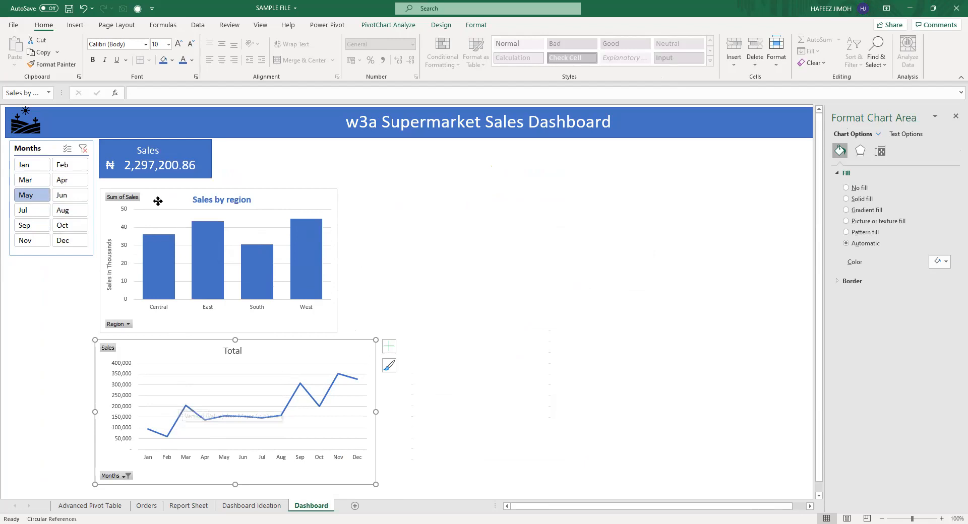
left_click(200, 310)
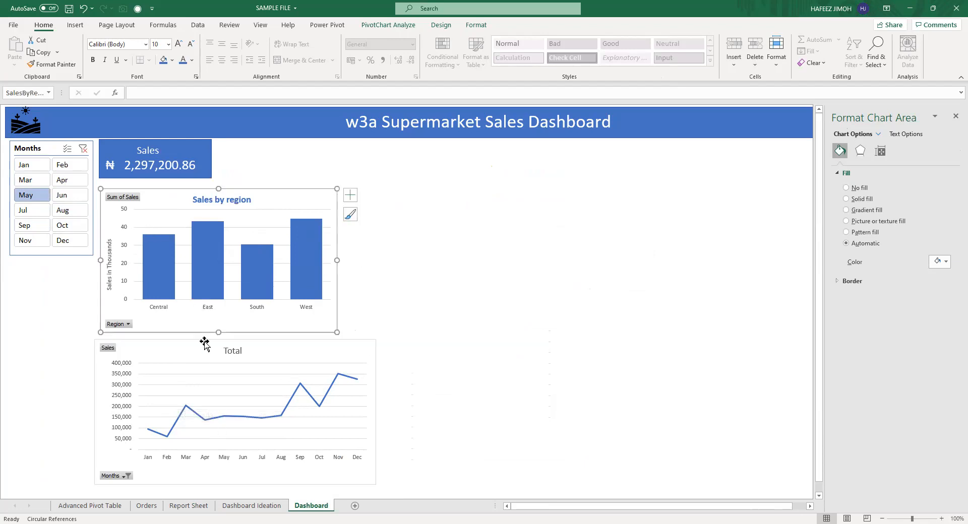
left_click(59, 324)
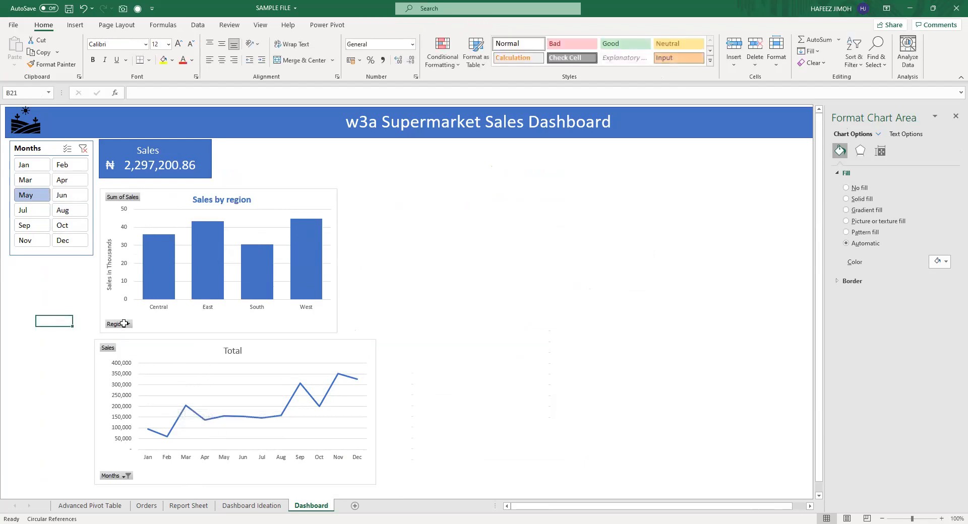
Add a Years slicer to the Sales by Month pivot table on the Report Sheet.
left_click(199, 506)
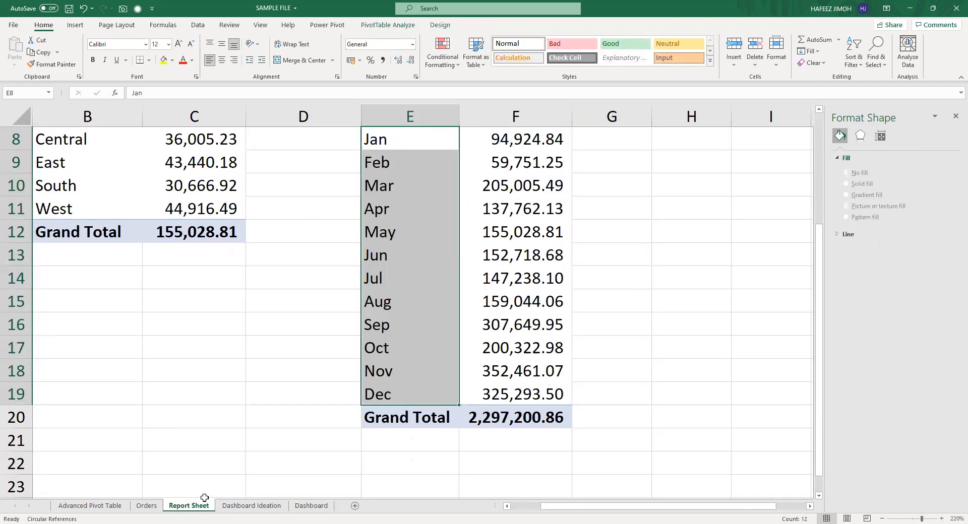
left_click(480, 253)
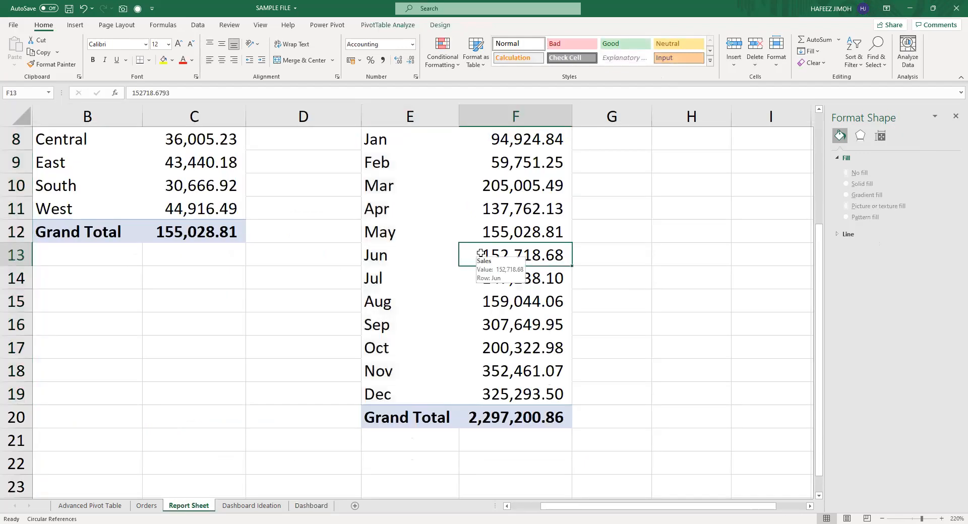
left_click(388, 24)
left_click(711, 51)
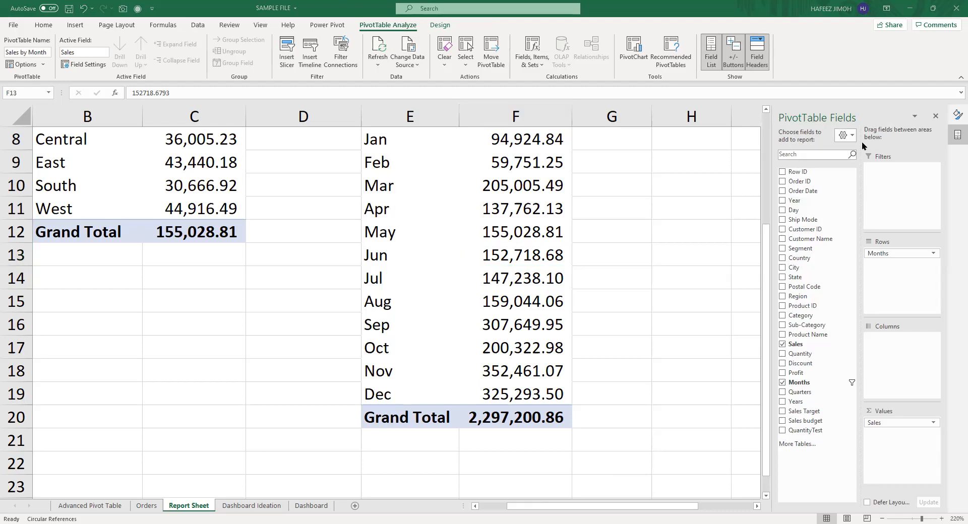
right_click(797, 403)
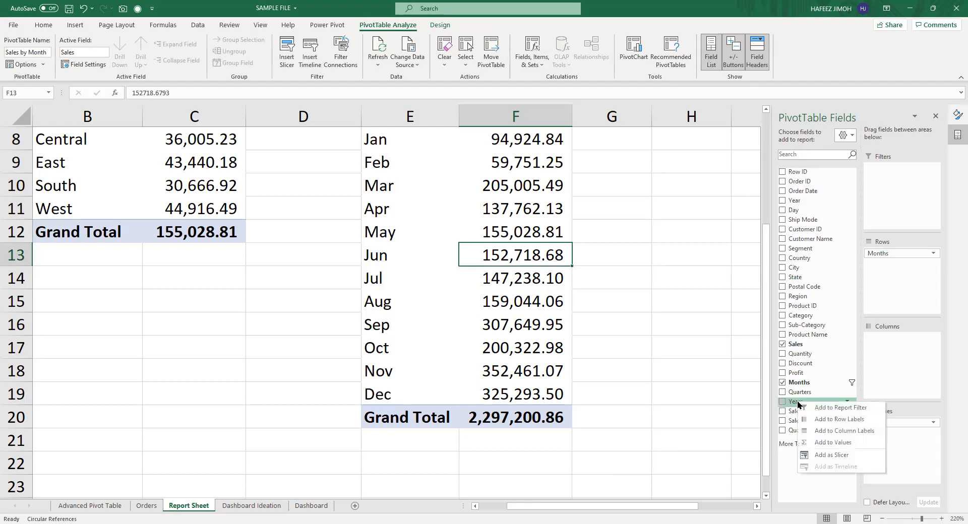
left_click(817, 455)
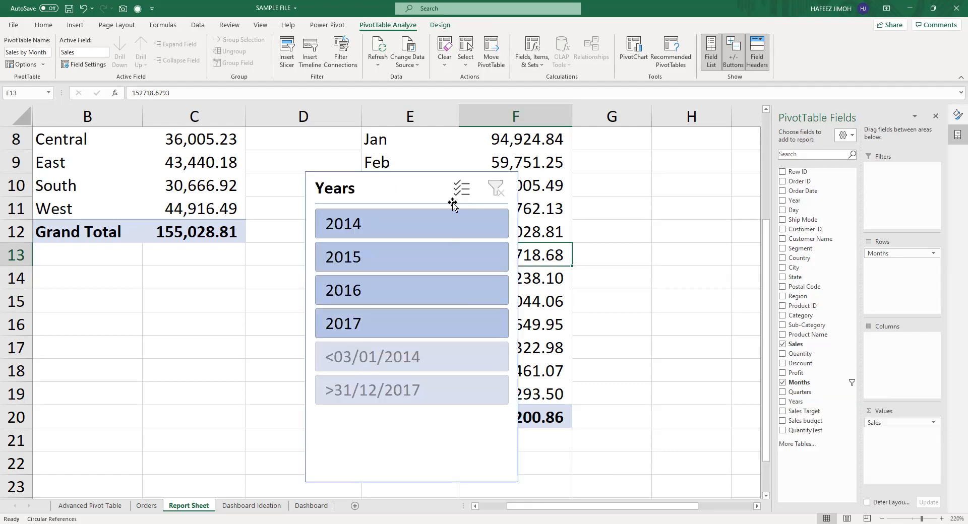
Set the Years slicer to hide items with no data.
left_click(435, 196)
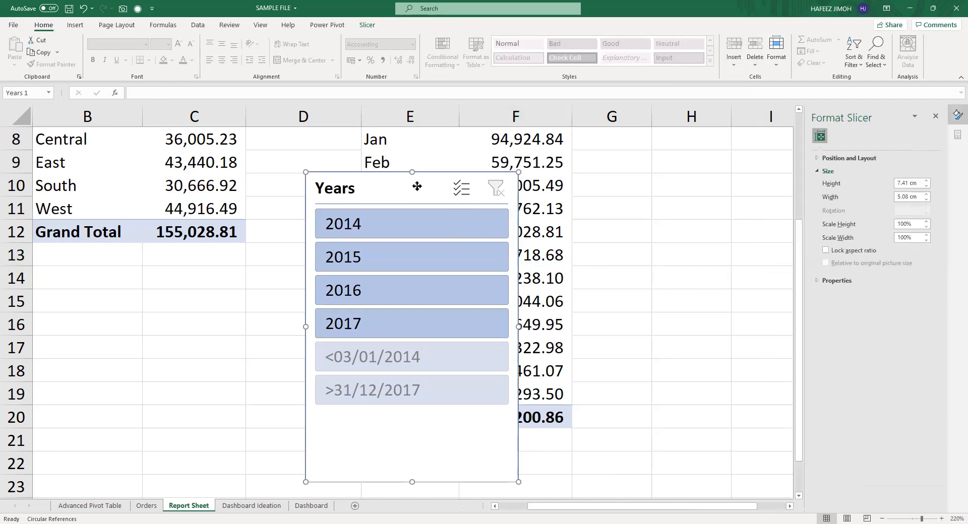
right_click(419, 191)
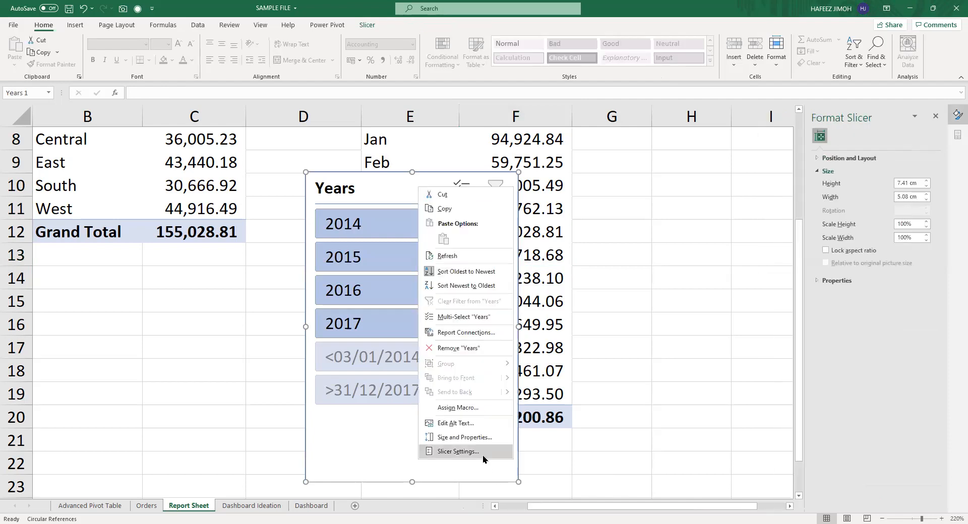
left_click(497, 453)
left_click(502, 468)
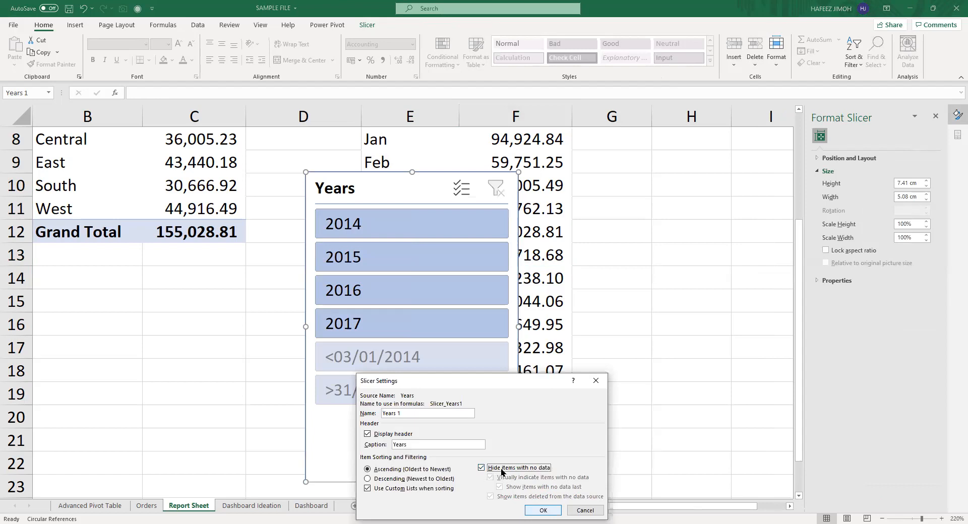
key("Return")
Shrink the Years slicer to about 4.47 cm high and 3.58 cm wide, fitting its four year items.
left_click_drag(412, 482, 502, 269)
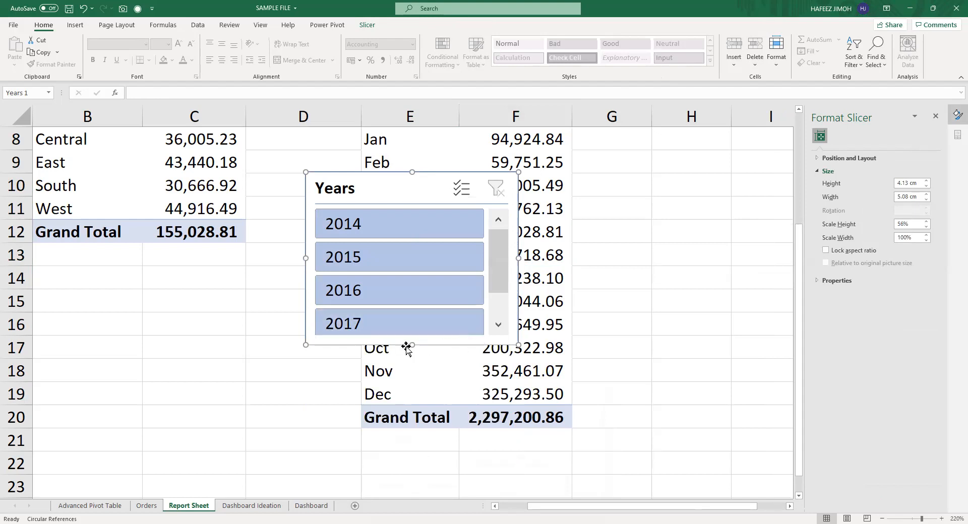
left_click_drag(411, 345, 412, 351)
left_click_drag(520, 355, 455, 358)
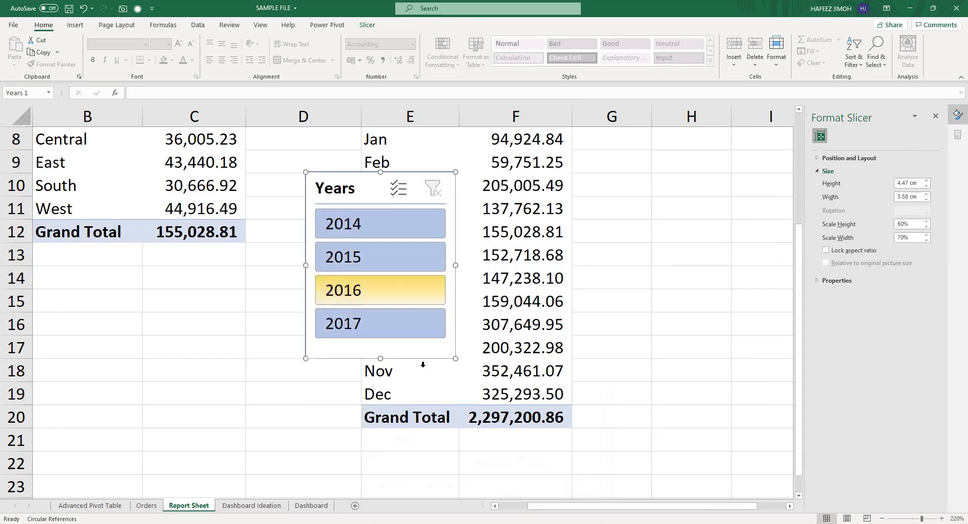
Test the Months slicer on the Dashboard sheet with months from Jan to Nov, and leave its filter cleared.
left_click(311, 505)
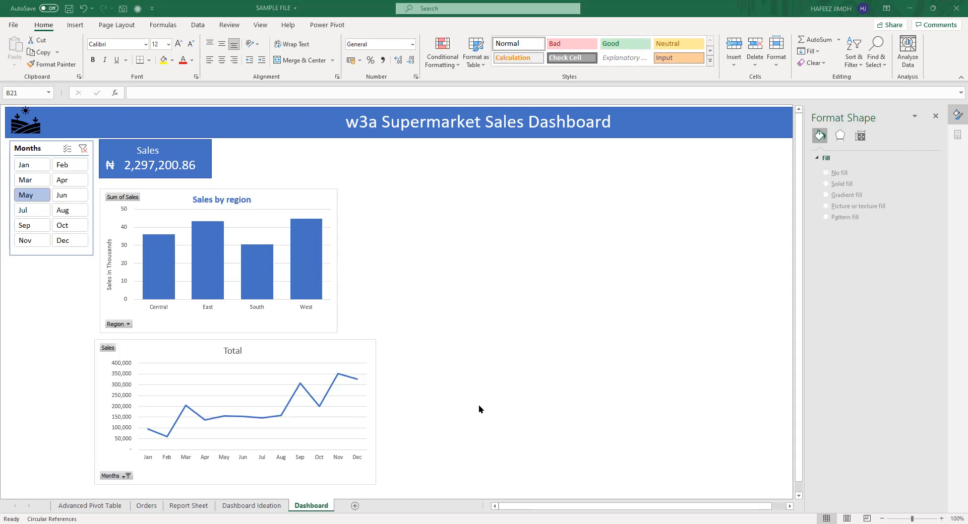
left_click(81, 149)
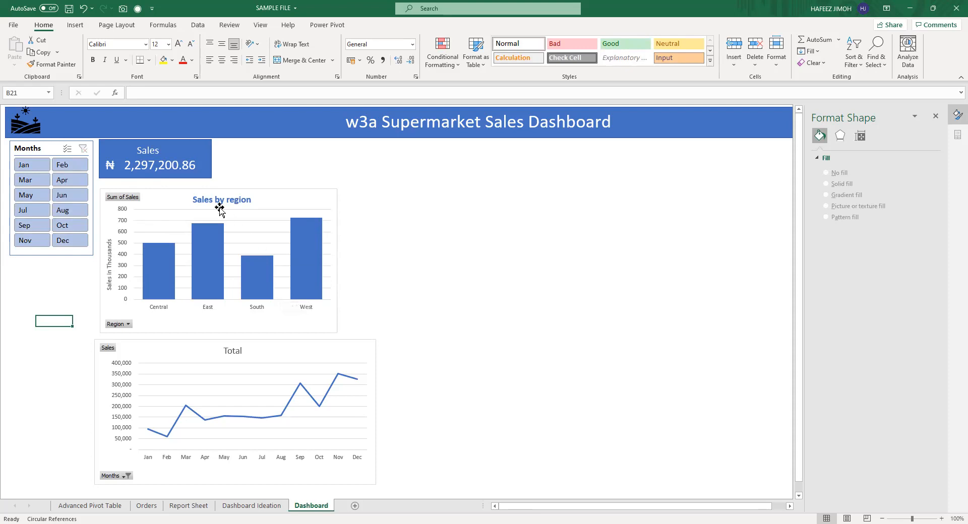
left_click(28, 169)
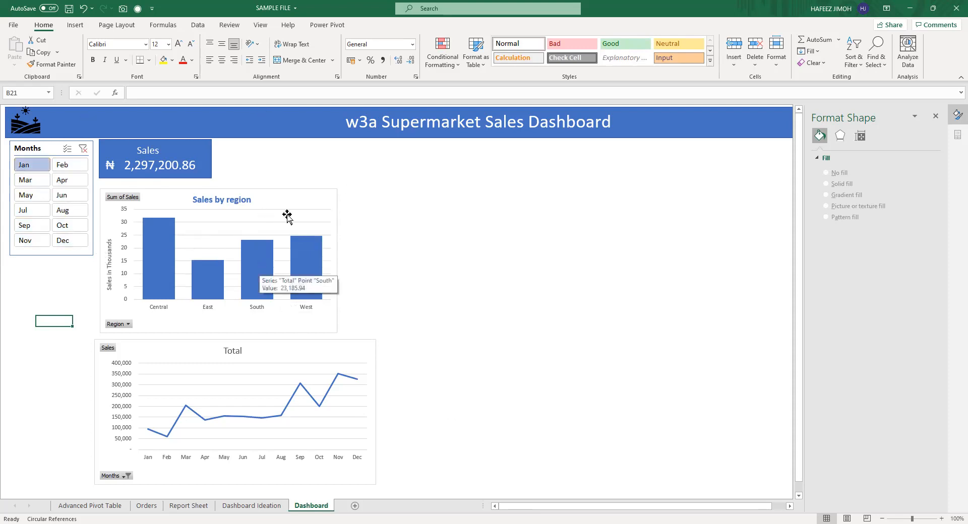
left_click(84, 163)
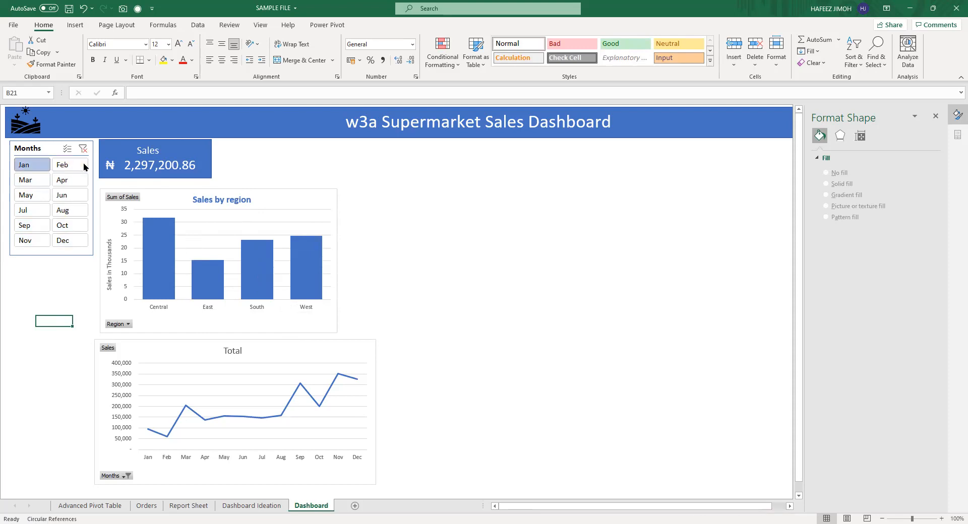
left_click(36, 178)
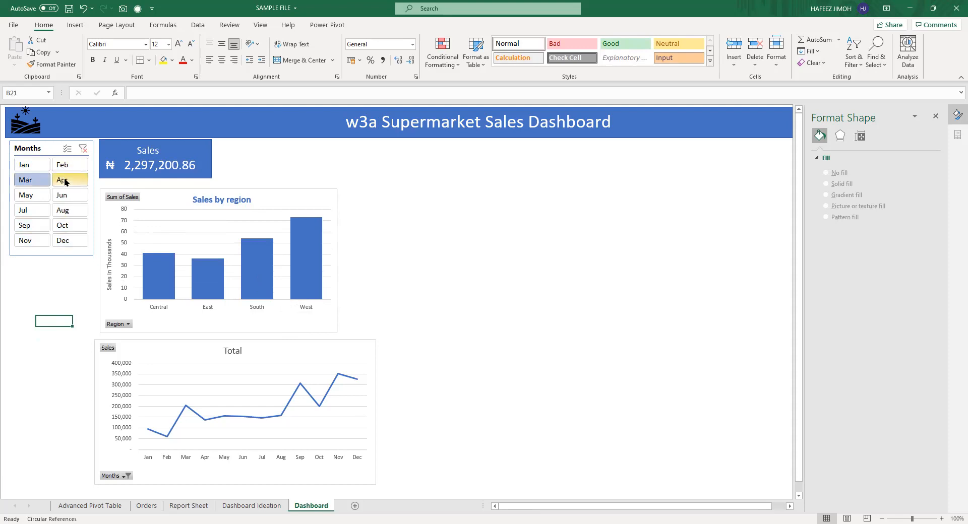
left_click(65, 180)
left_click(64, 198)
left_click(26, 196)
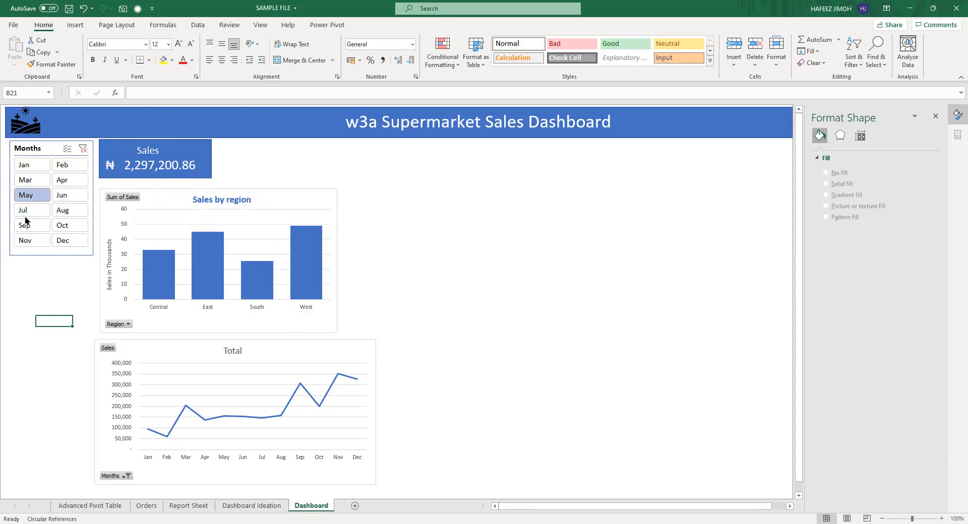
left_click(69, 226)
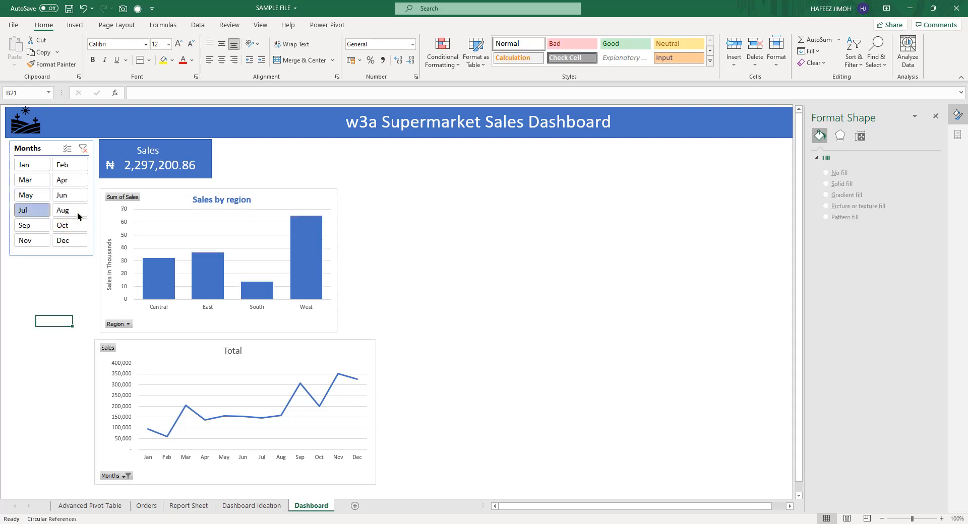
left_click(75, 241)
left_click(44, 239)
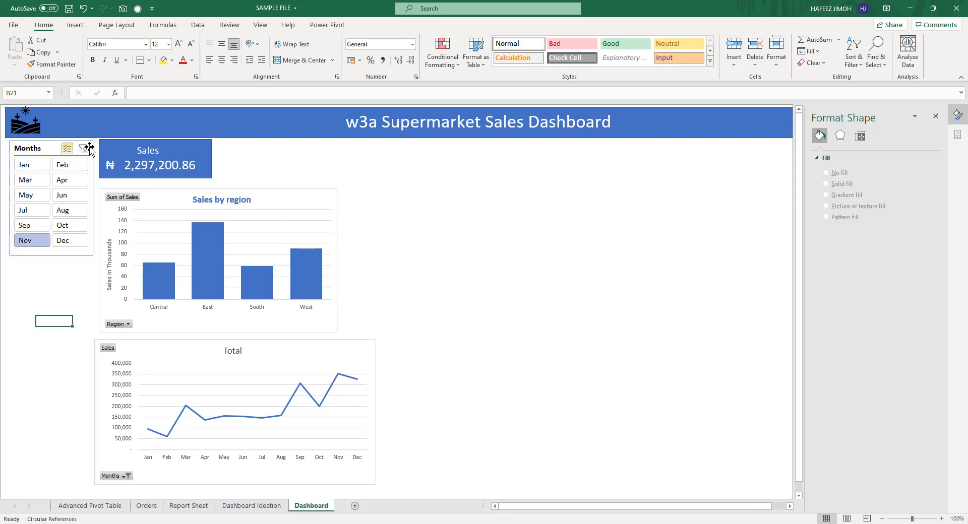
left_click(84, 150)
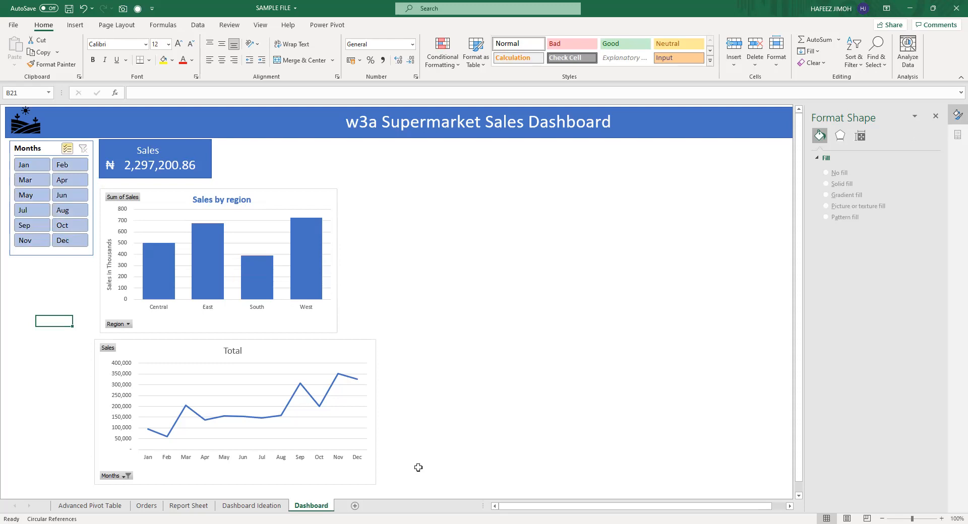
Return to the Report Sheet and move the Years slicer below the region pivot table.
key("alt+Tab")
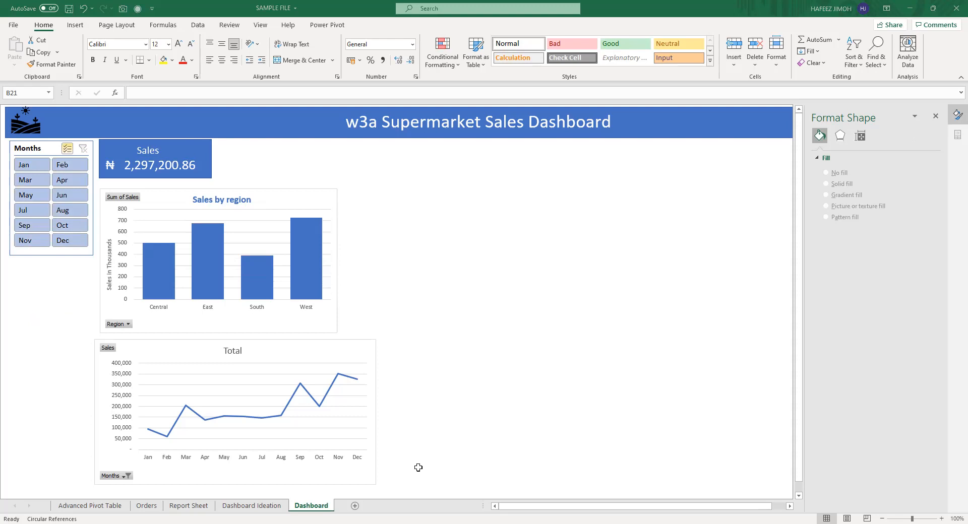
left_click(187, 506)
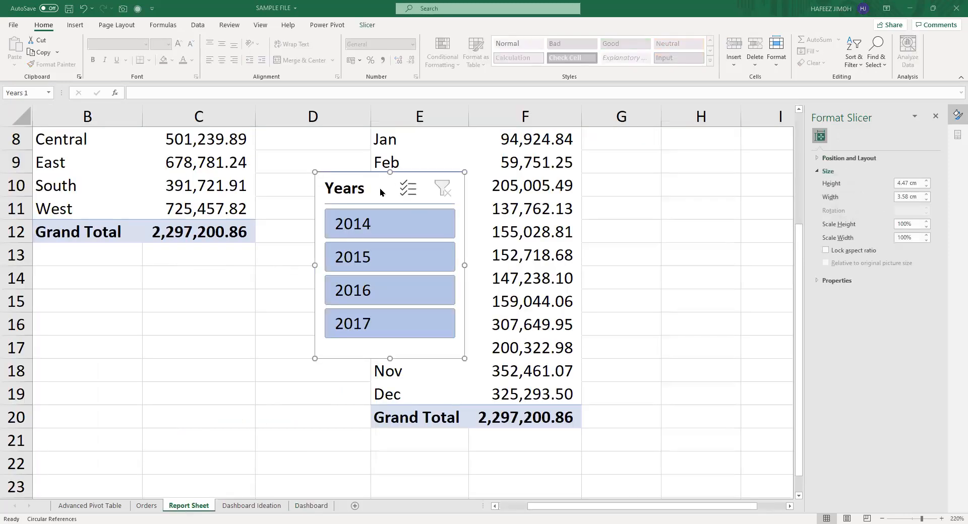
left_click_drag(379, 192, 147, 280)
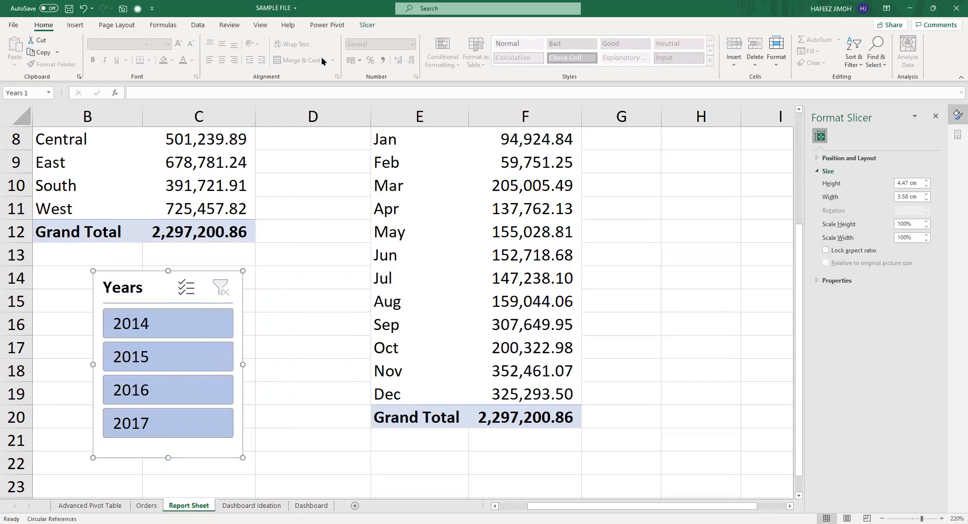
left_click(369, 26)
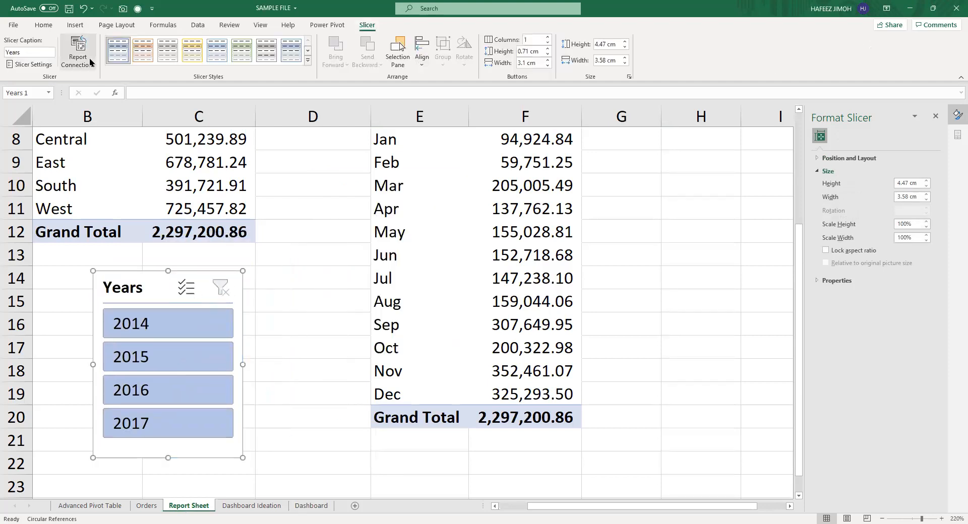
left_click(77, 53)
scroll(488, 325, "down", 1)
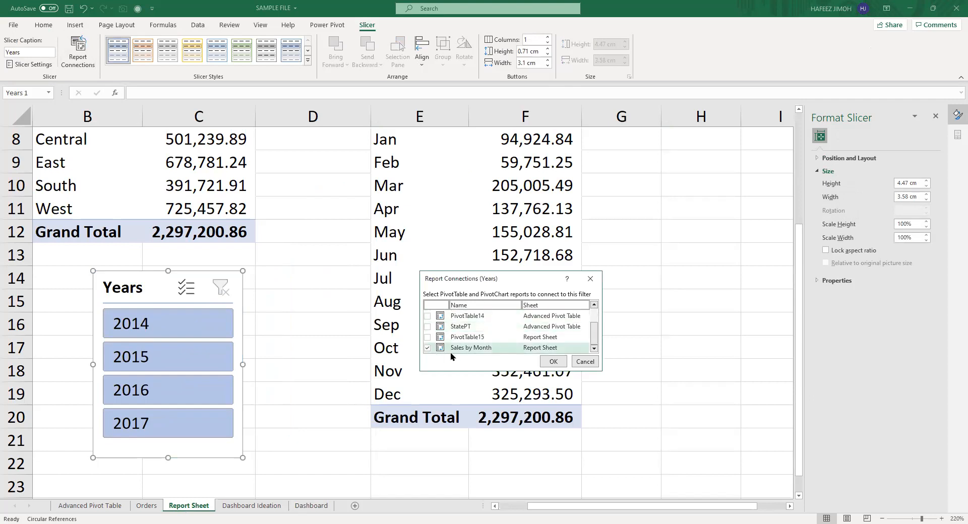
left_click(585, 281)
Rename the region pivot table on the Report Sheet as Sales By region.
left_click(175, 195)
scroll(156, 303, "up", 3)
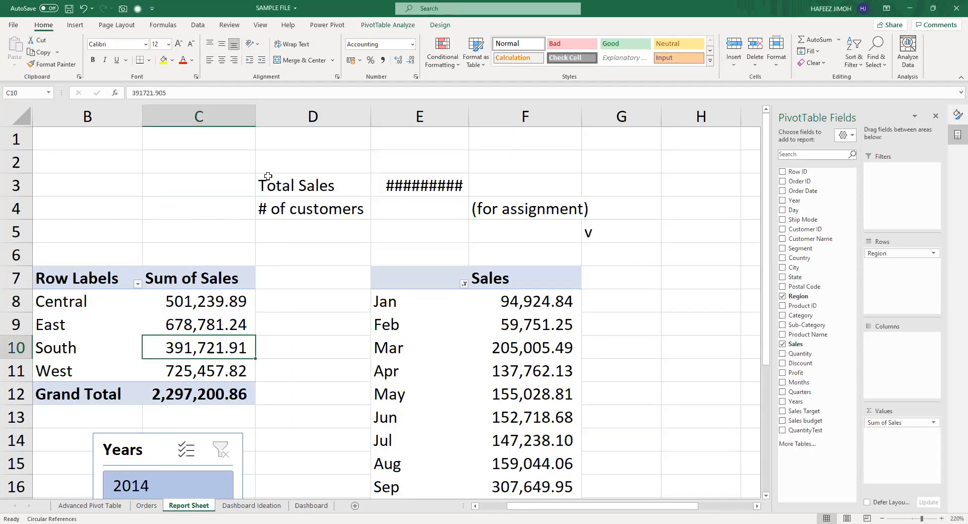
left_click(387, 25)
left_click(43, 53)
double_click(39, 55)
type("Sales By region")
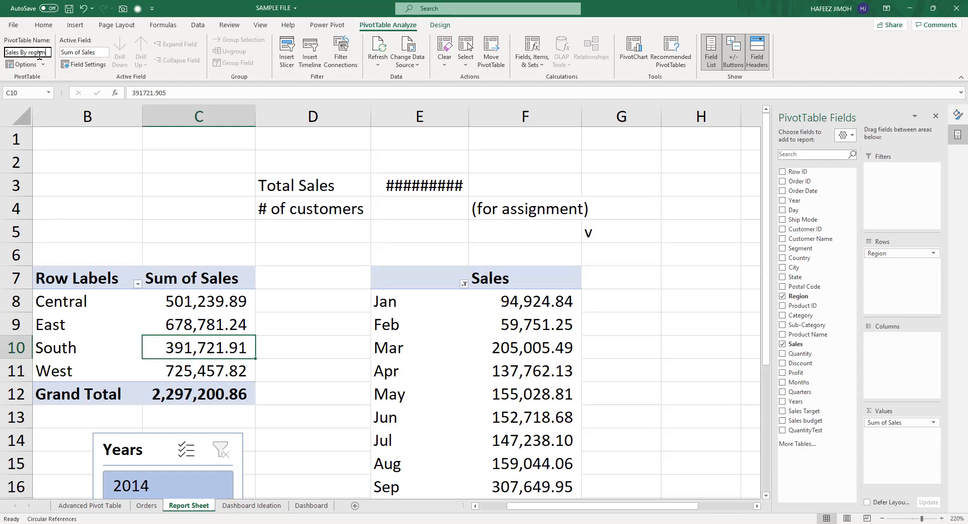
key("Return")
Connect the Years slicer to the Sales By region pivot table in addition to Sales by Month.
scroll(318, 358, "down", 3)
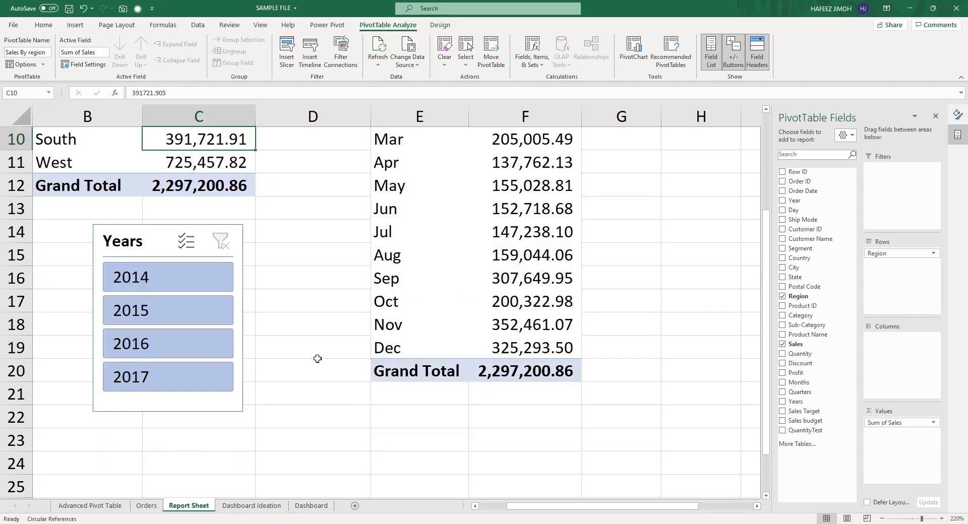
left_click(186, 261)
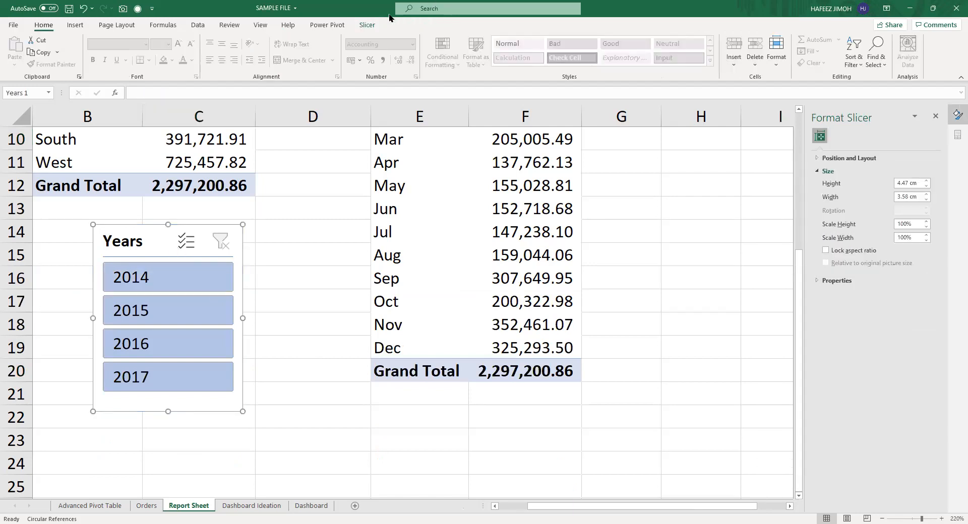
left_click(371, 26)
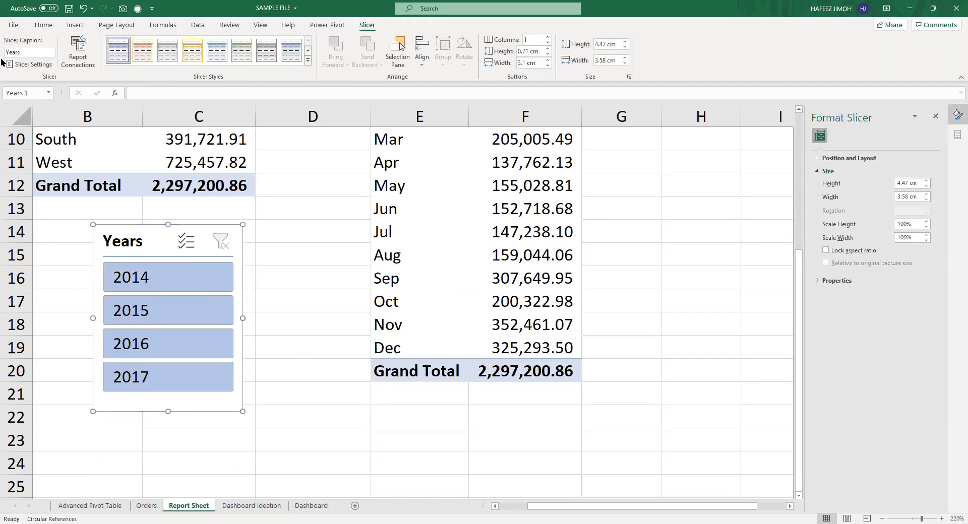
left_click(78, 53)
scroll(477, 335, "down", 1)
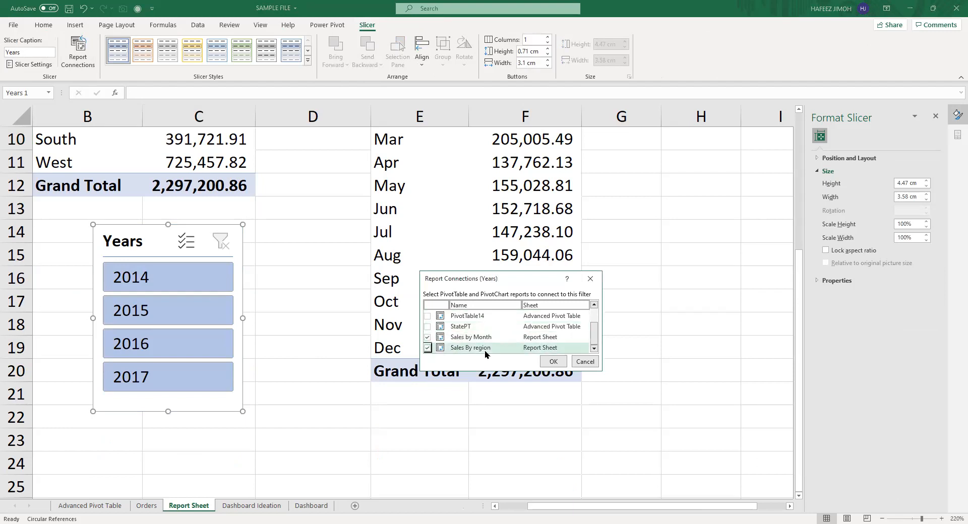
left_click(555, 361)
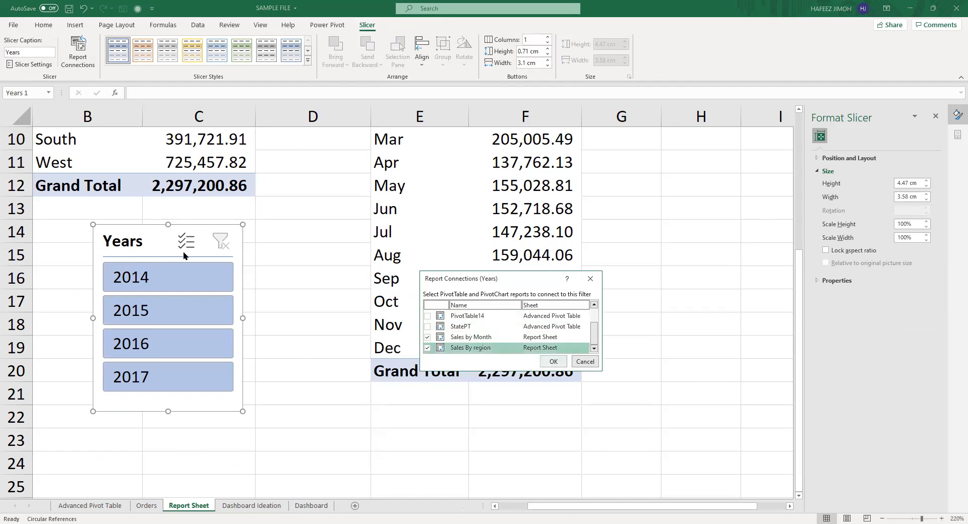
Move the Years slicer from the Report Sheet to the Dashboard sheet, place it below the Months slicer and widen it to about 4.31 cm.
key("Delete")
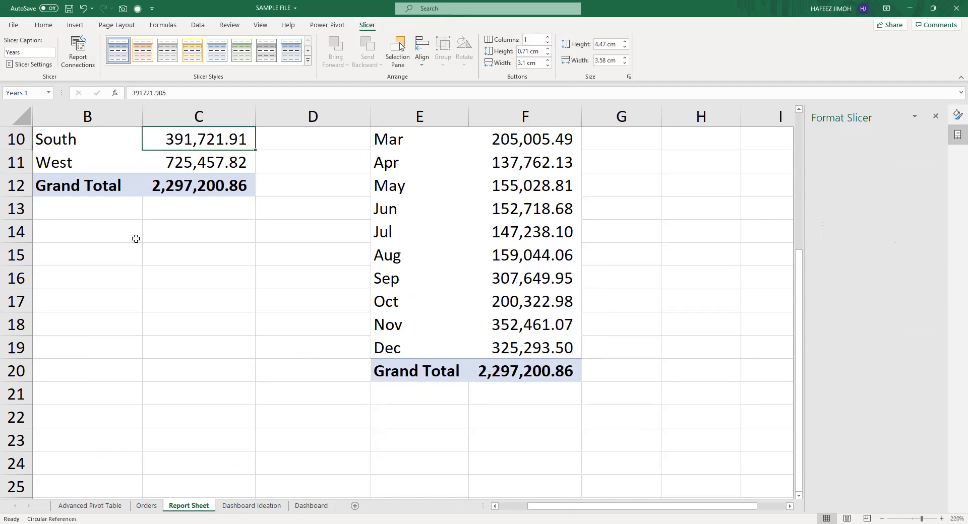
left_click(310, 505)
key("ctrl+v")
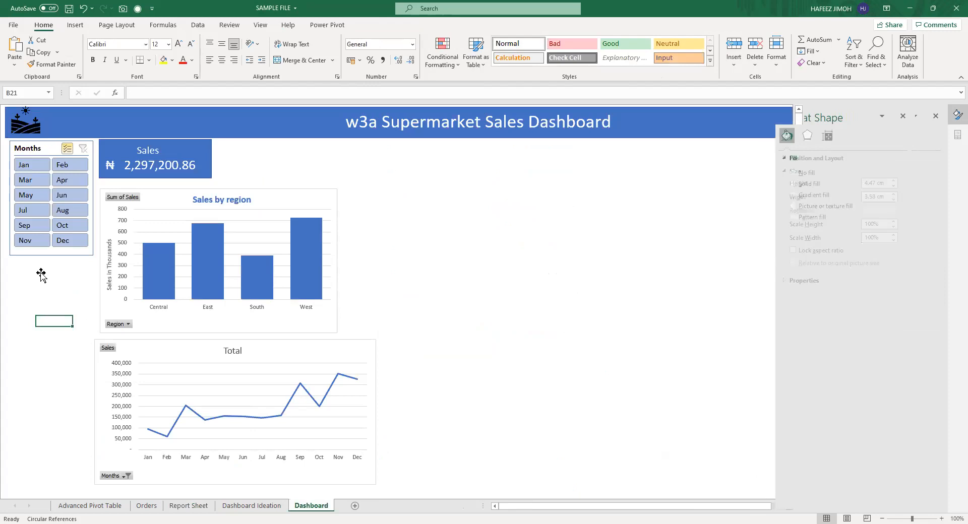
left_click_drag(58, 272, 31, 270)
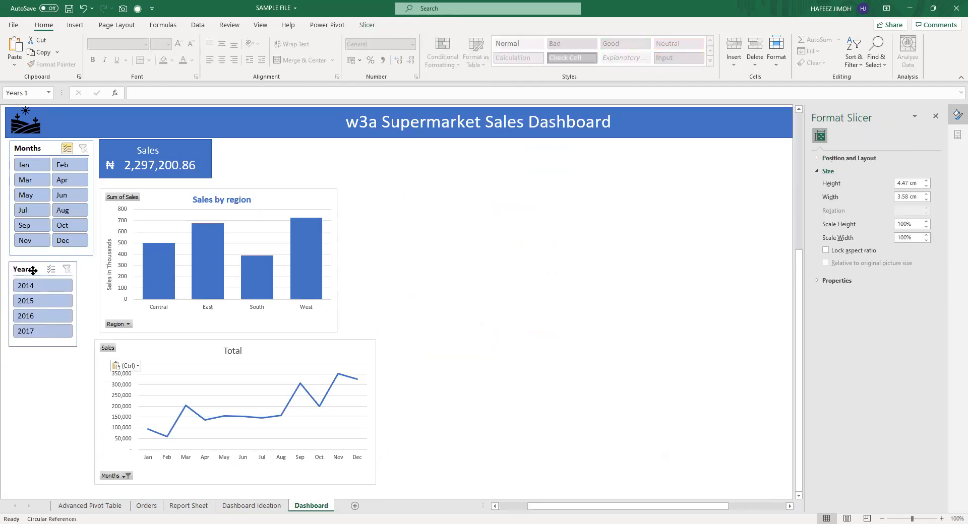
left_click_drag(85, 347, 91, 348)
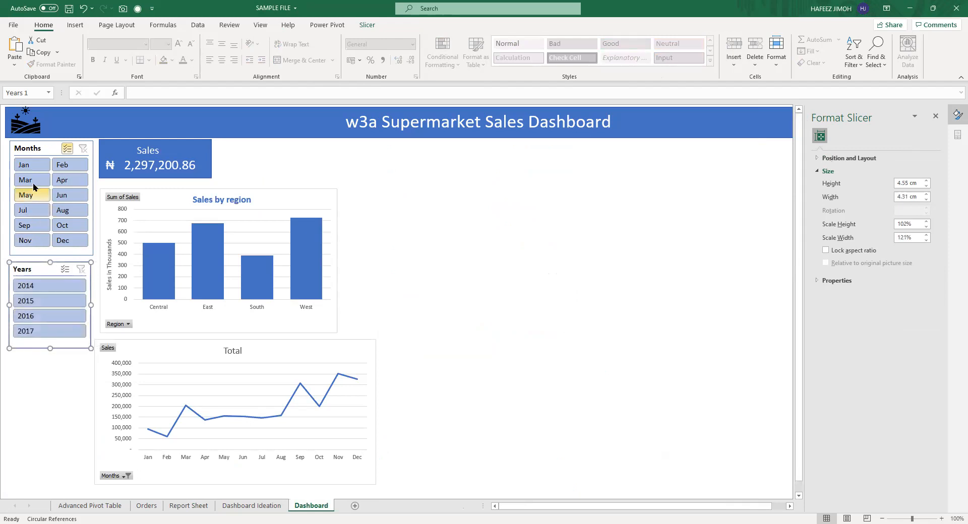
Filter the dashboard to Jan in the Months slicer and 2014 in the Years slicer.
left_click(33, 166)
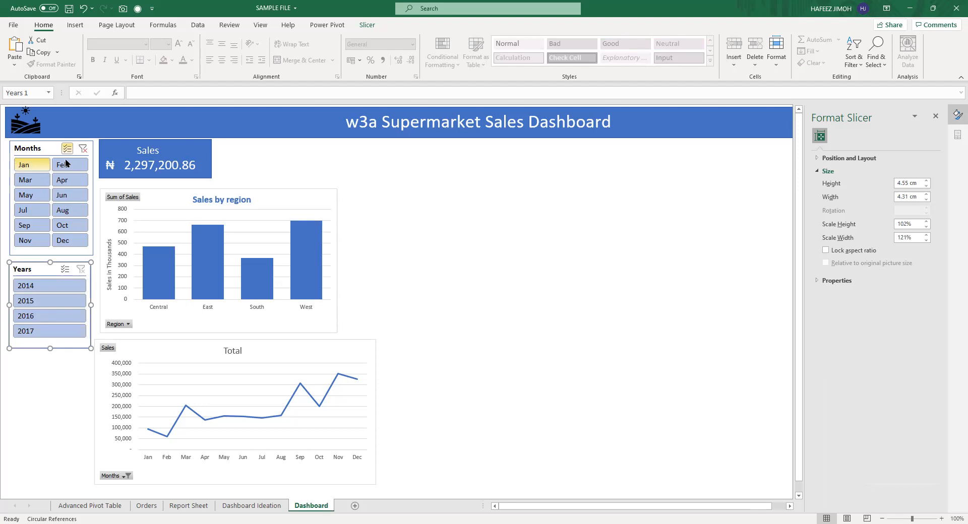
left_click(85, 148)
left_click(74, 150)
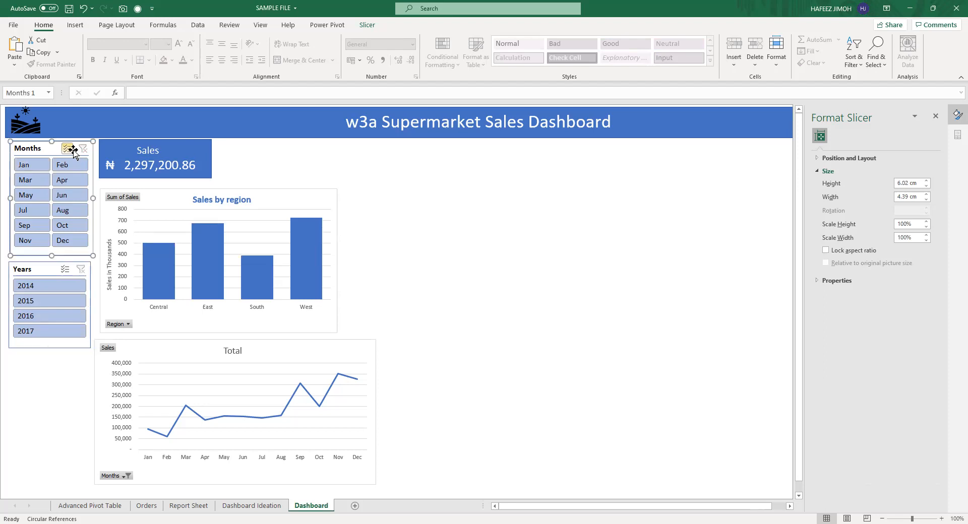
left_click(34, 168)
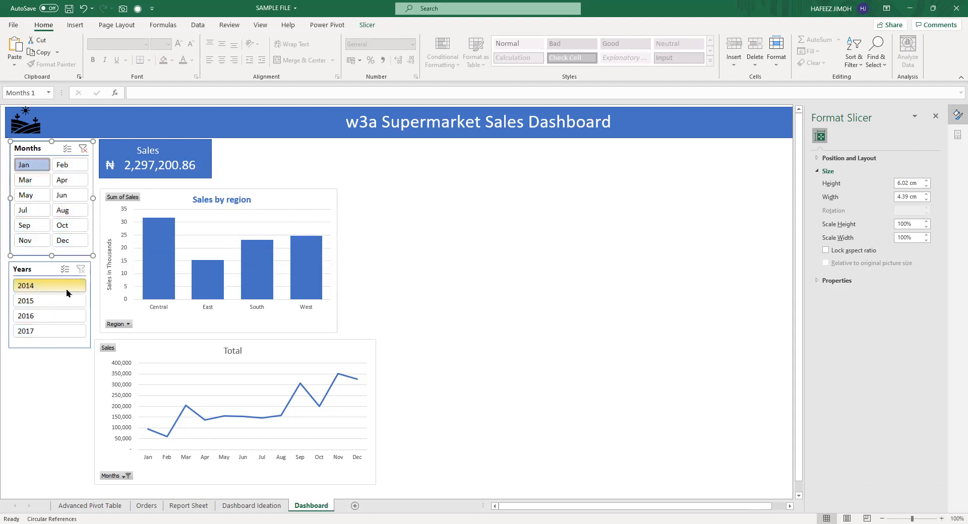
left_click(85, 310)
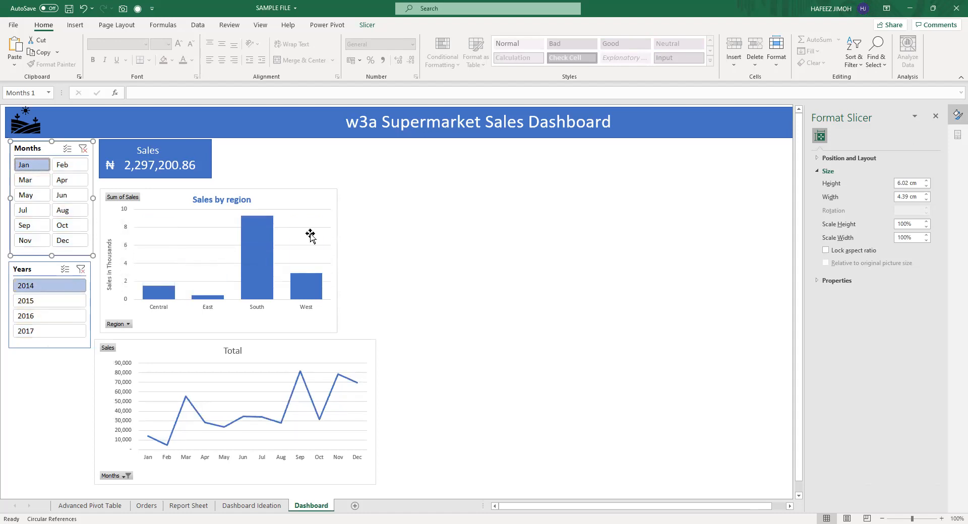
Widen the Sales by region chart and adjust both sides of the monthly line chart so the two charts' edges align.
left_click(335, 257)
left_click_drag(337, 260, 368, 261)
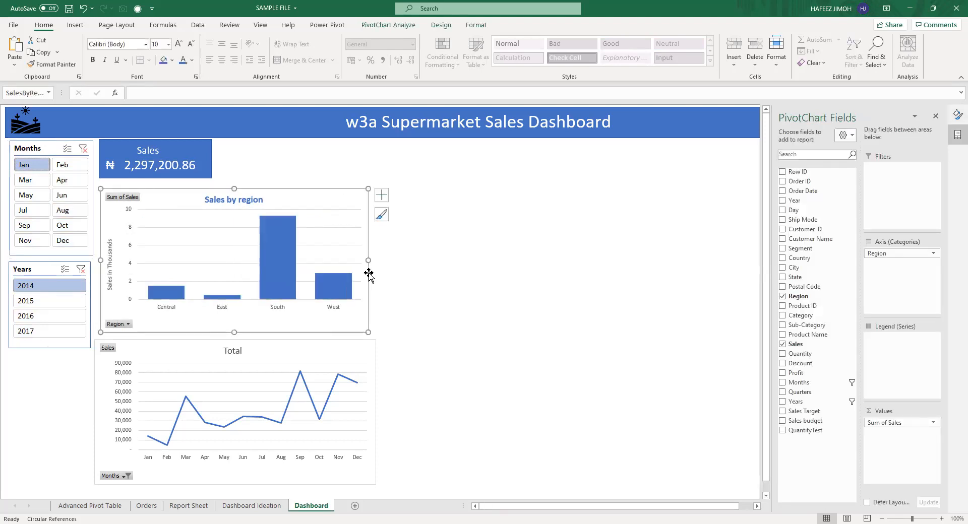
left_click(360, 348)
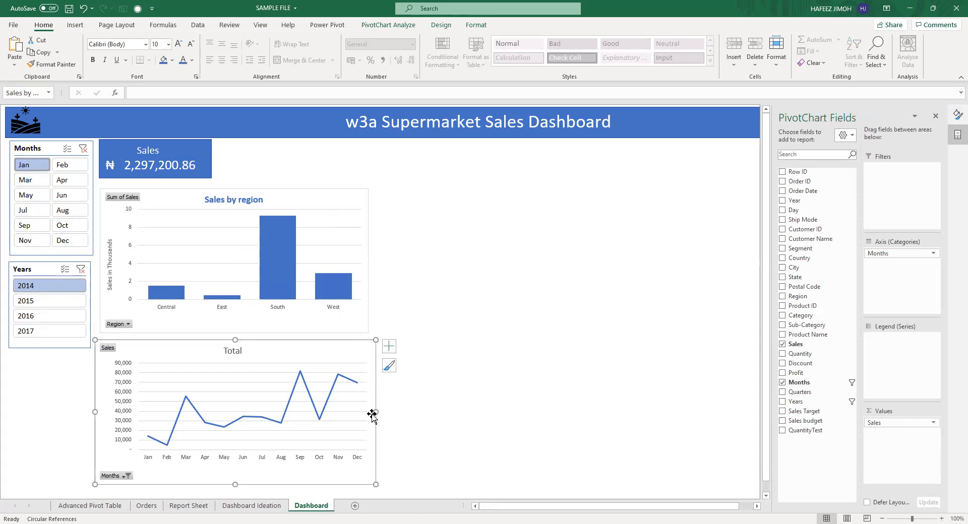
left_click(379, 414)
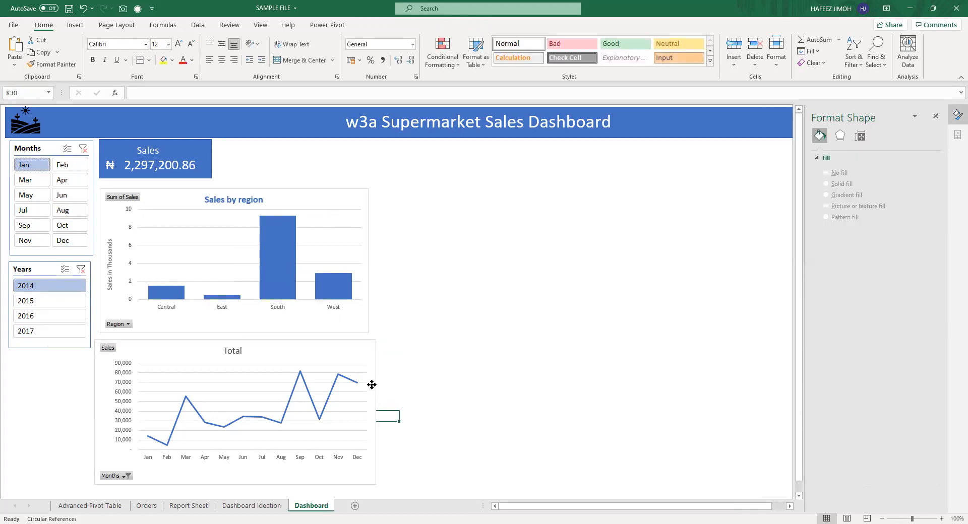
left_click(374, 418)
left_click_drag(376, 412, 369, 411)
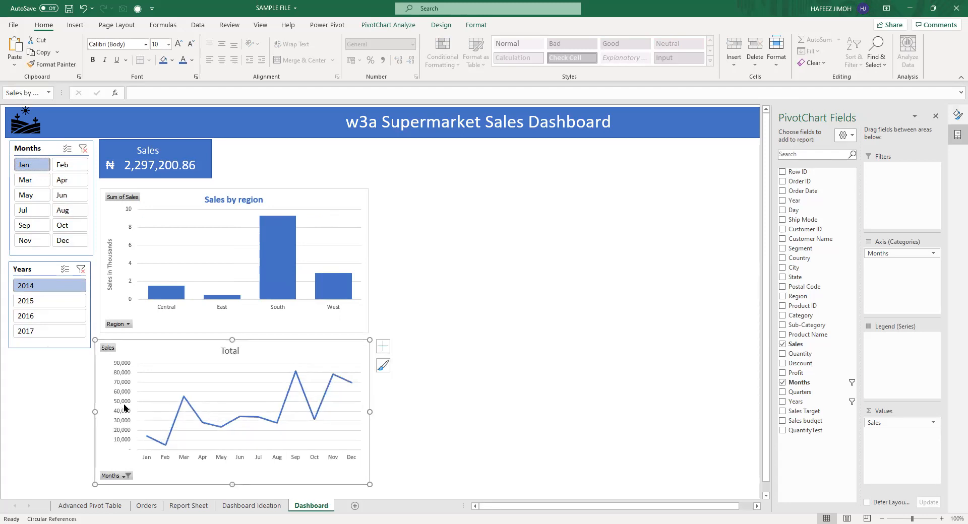
left_click_drag(99, 415, 102, 415)
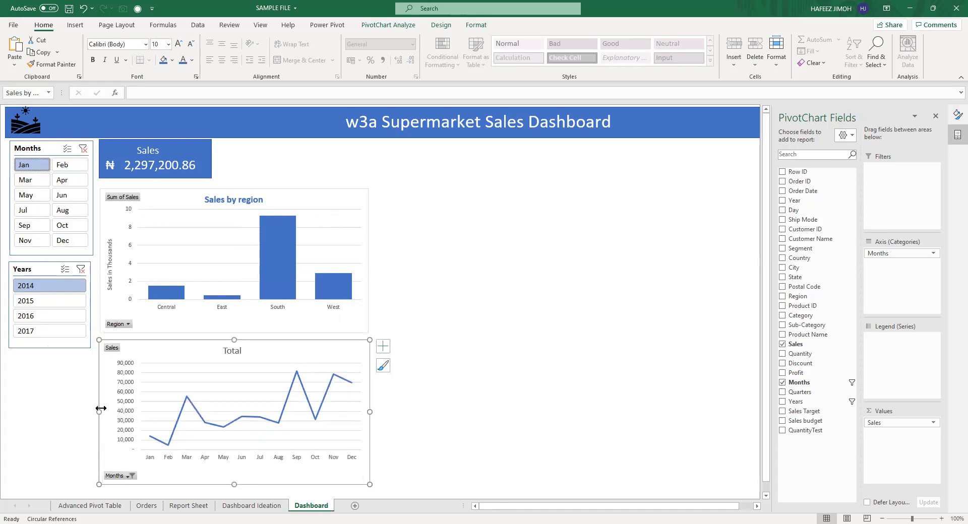
Test the Years slicer by switching between 2015 and 2014, and leave it filtered to 2016.
left_click(69, 306)
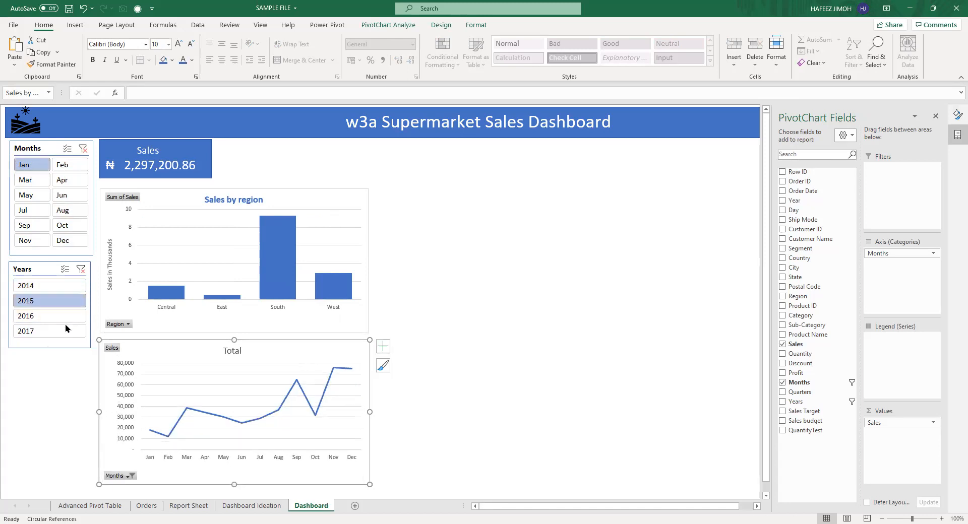
left_click(63, 288)
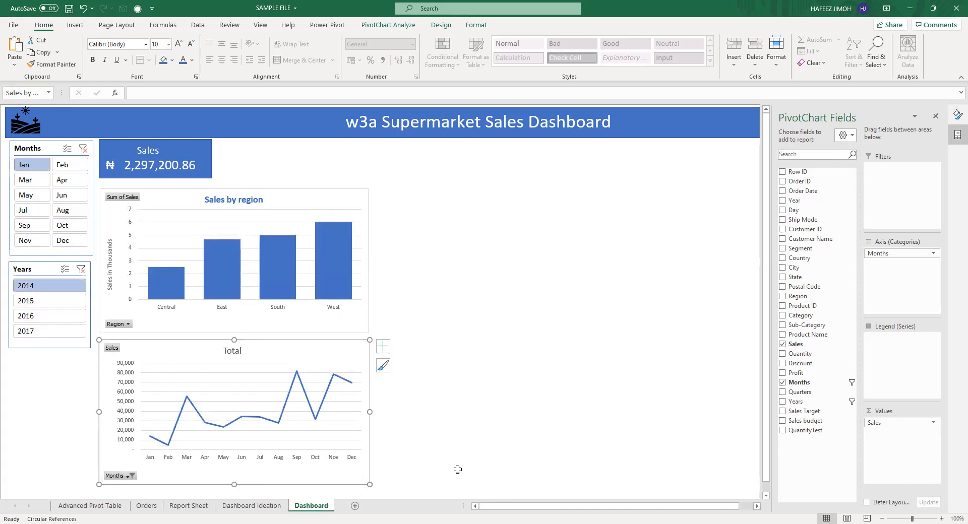
left_click(64, 303)
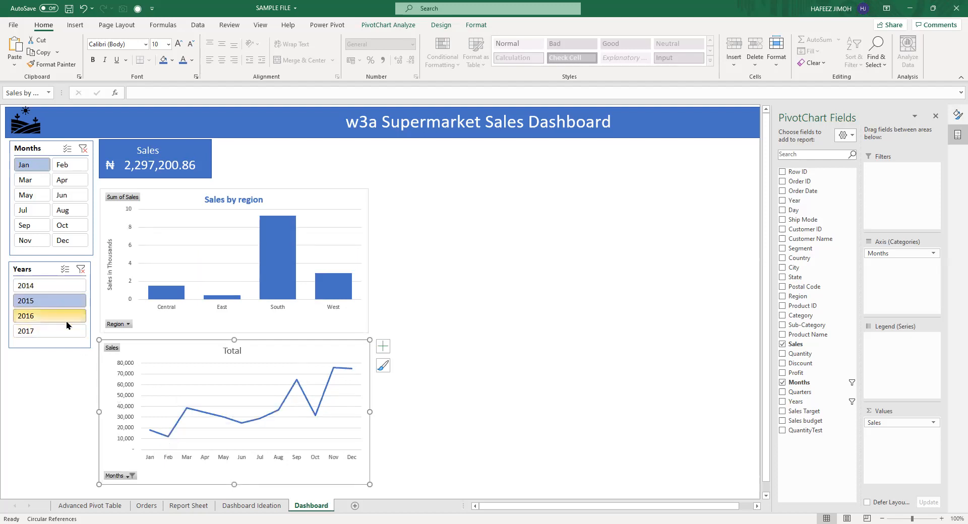
left_click(39, 320)
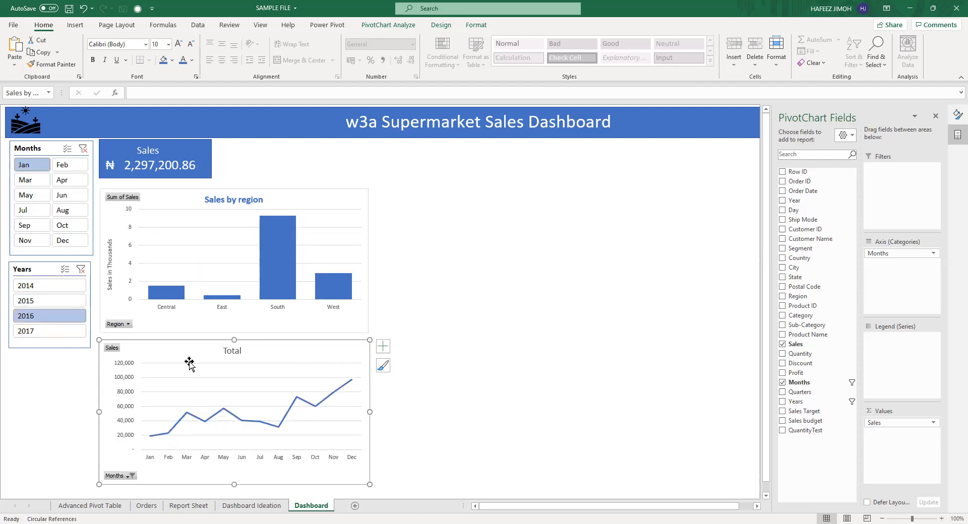
Change the title of the monthly line chart to Sales by Month.
left_click(236, 350)
double_click(236, 350)
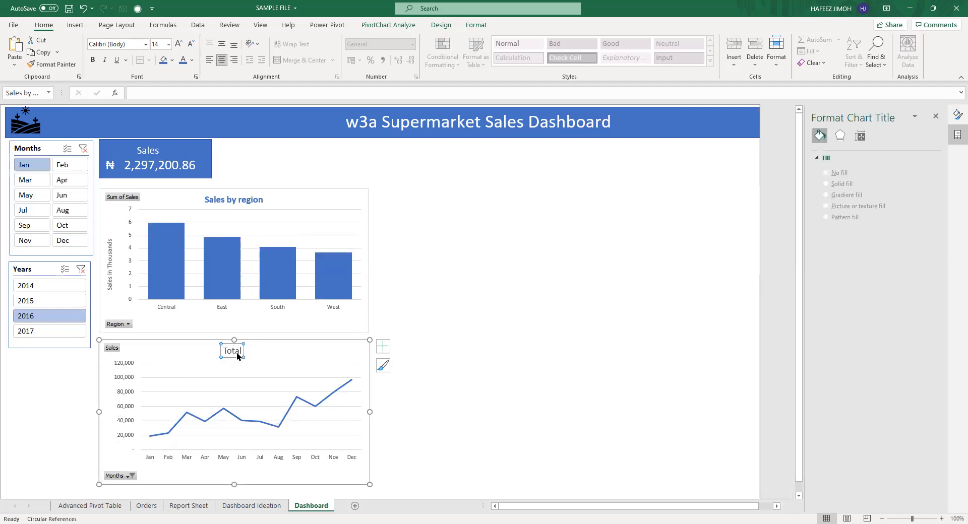
double_click(233, 352)
type("Sales")
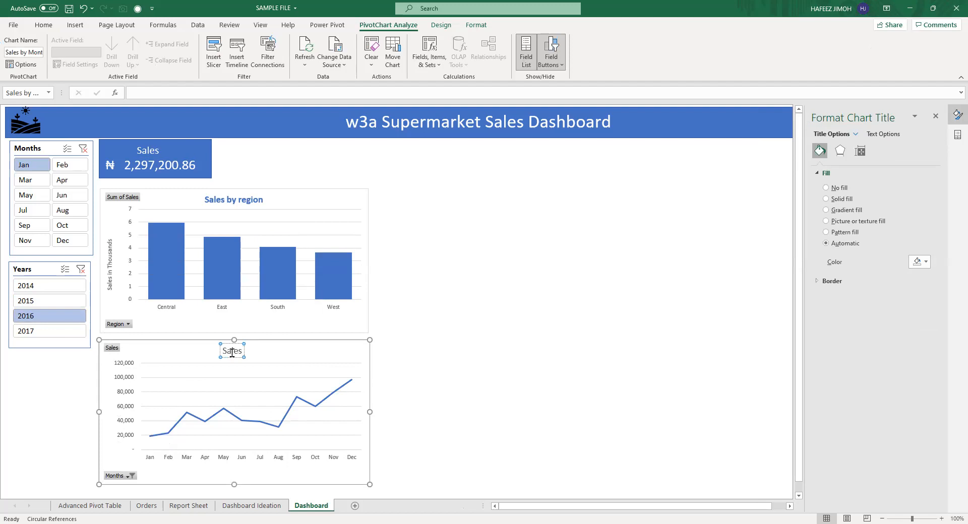
type(" by Month")
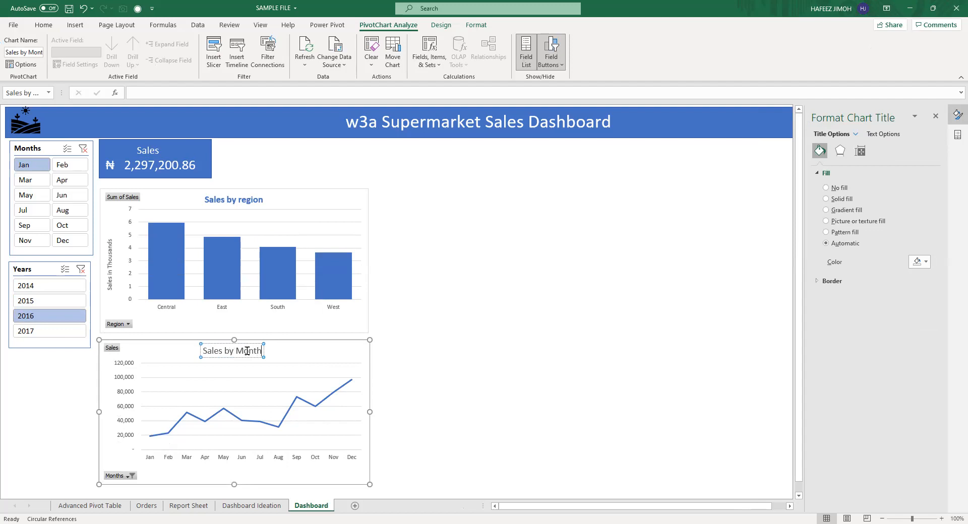
key("Escape")
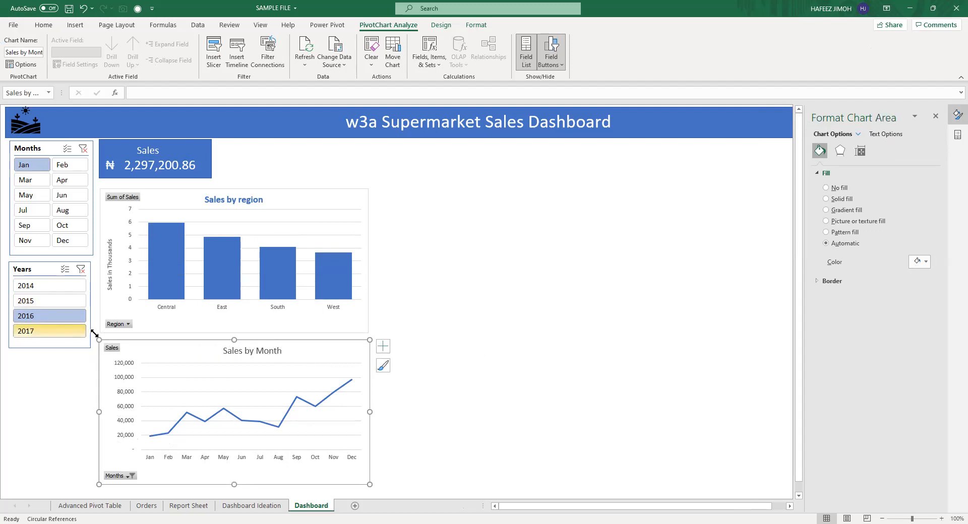
Review the Dashboard Ideation sheet for the next chart to build.
left_click(49, 151)
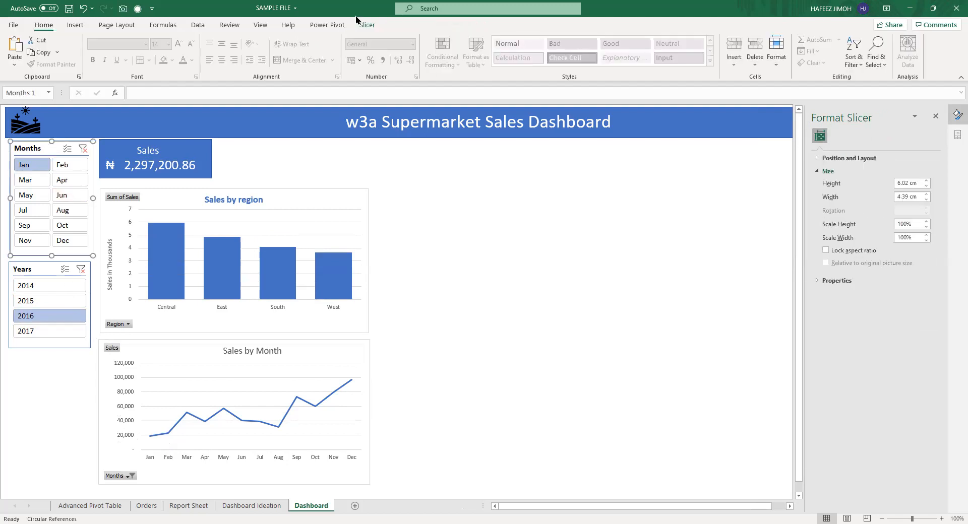
left_click(362, 24)
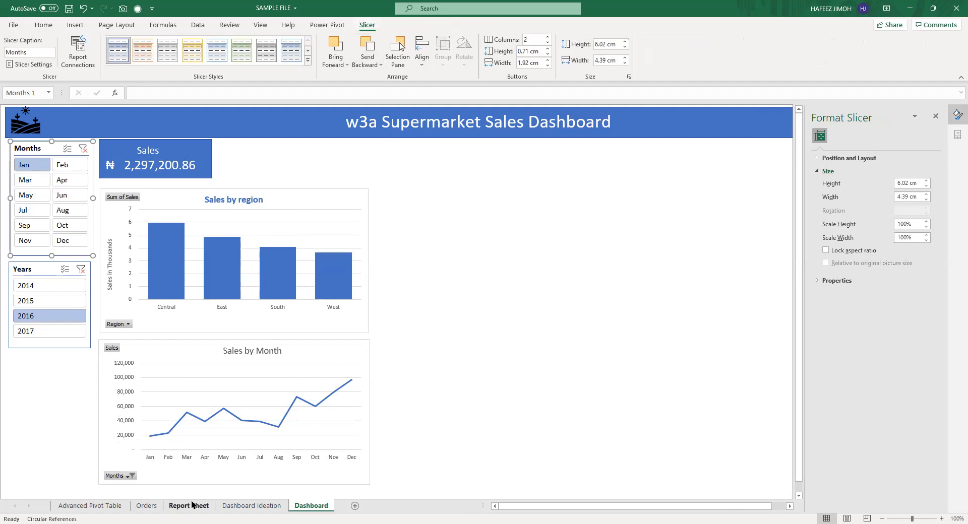
left_click(225, 505)
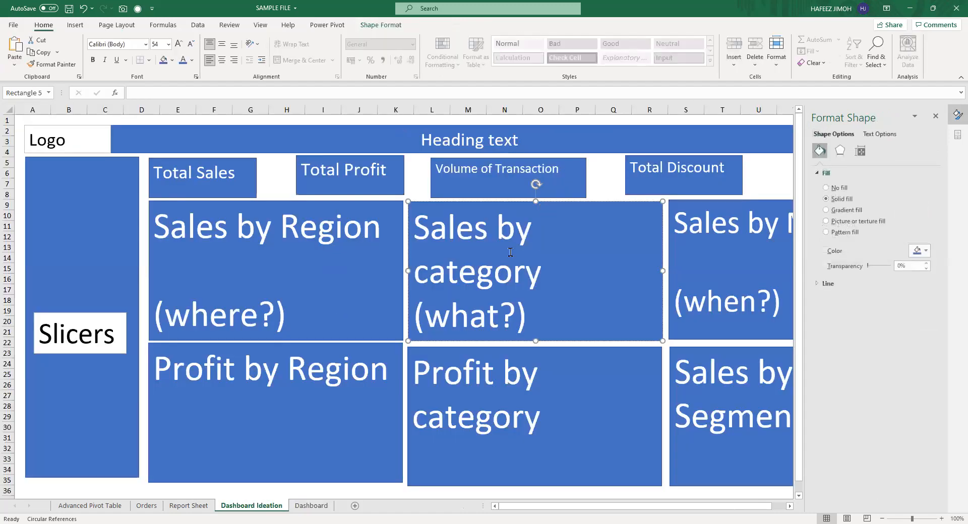
Copy the region pivot table in B7:C12 on the Report Sheet and paste the copy at B18.
left_click(195, 505)
scroll(182, 287, "up", 2)
left_click_drag(71, 218, 211, 325)
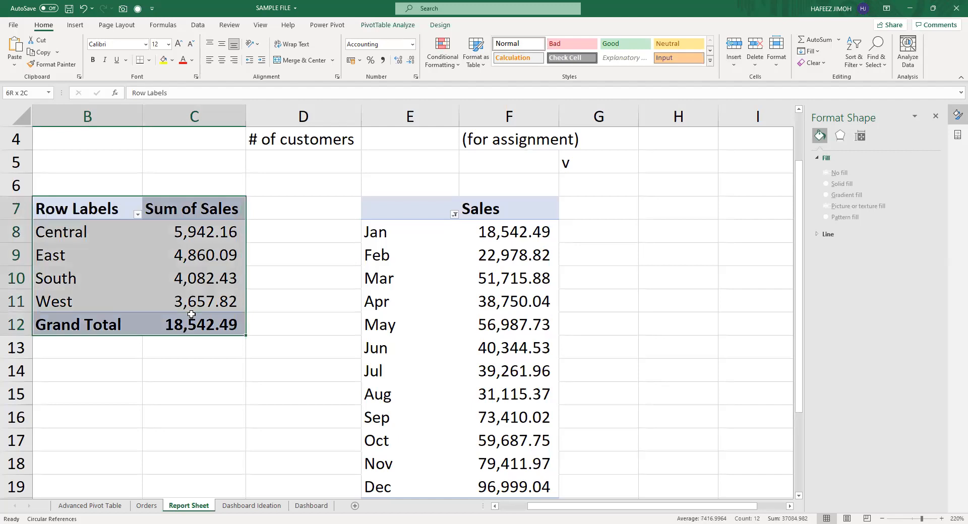
key("ctrl+c")
scroll(113, 366, "down", 3)
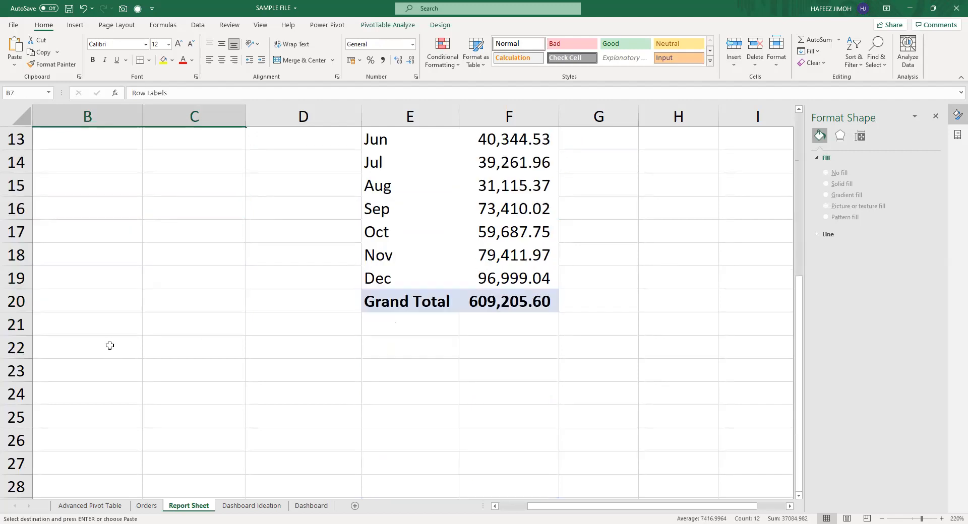
scroll(107, 343, "up", 1)
left_click(95, 316)
key("ctrl+v")
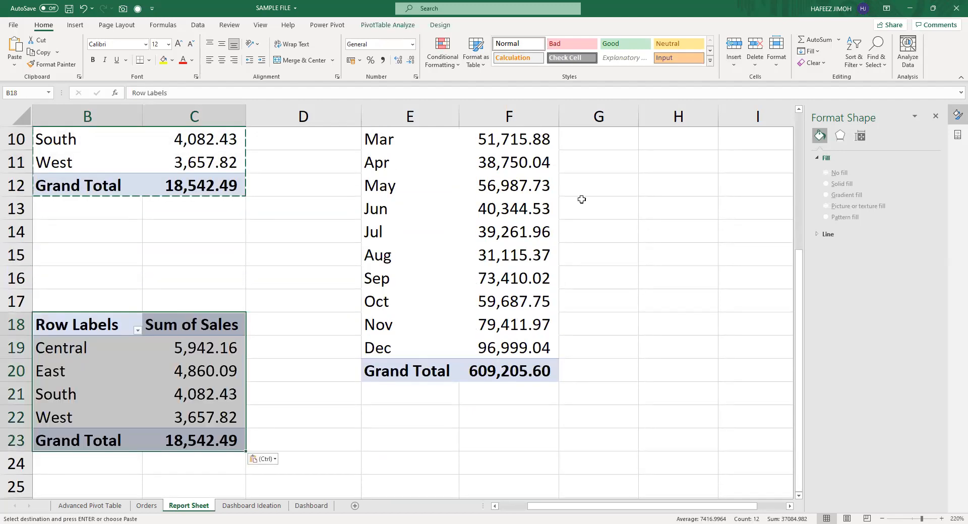
Show the copied pivot table's field list and replace Region with Category in its rows.
left_click(764, 113)
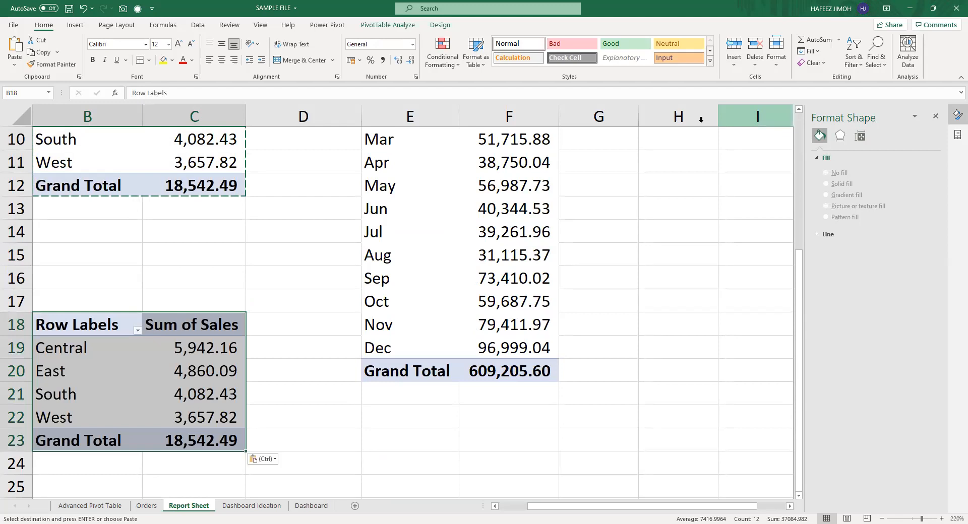
left_click(388, 25)
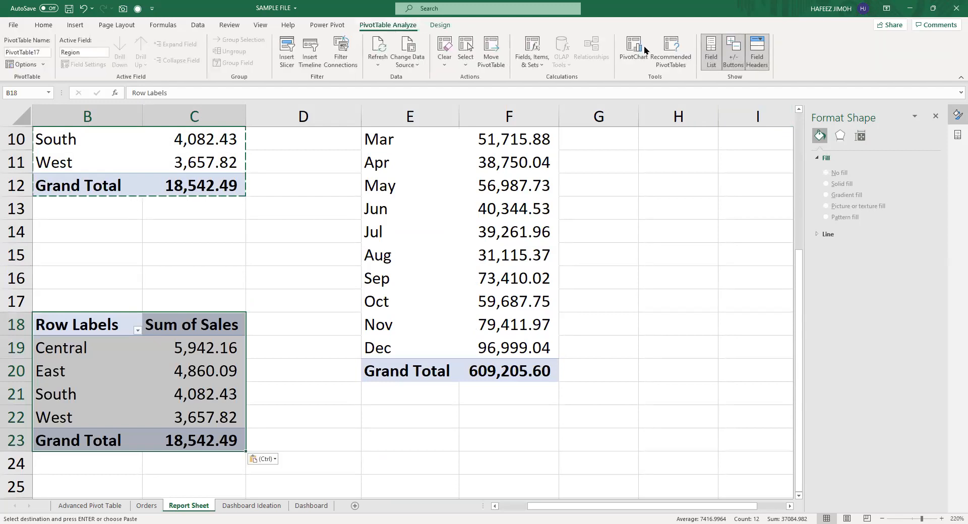
left_click(716, 48)
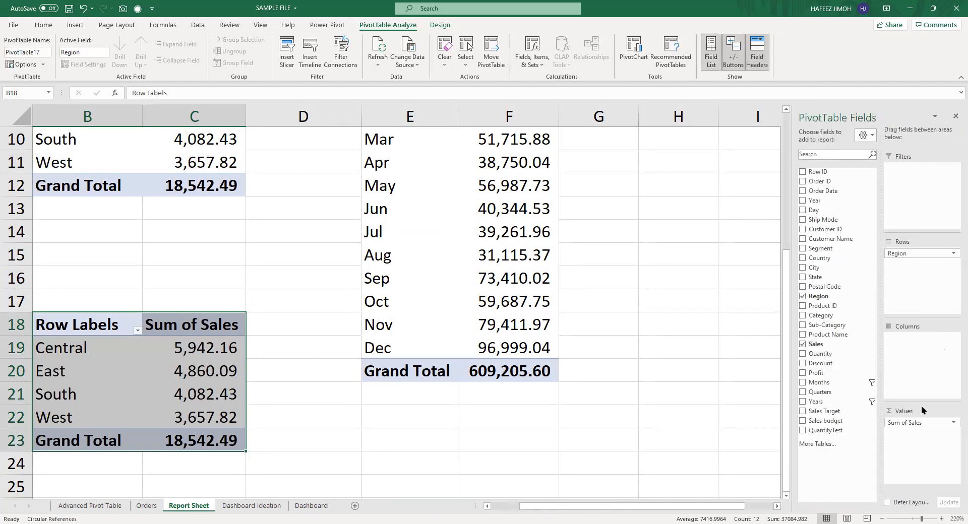
left_click_drag(903, 258, 737, 252)
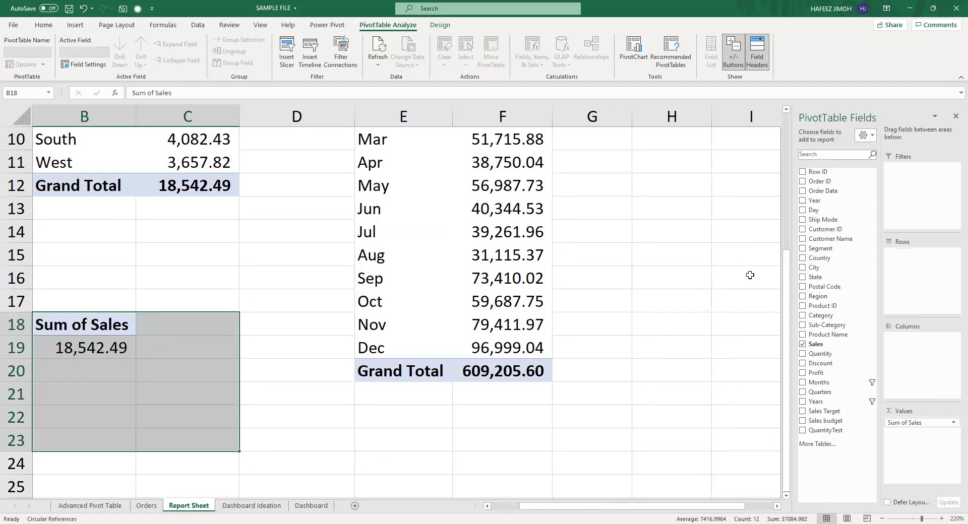
left_click(251, 506)
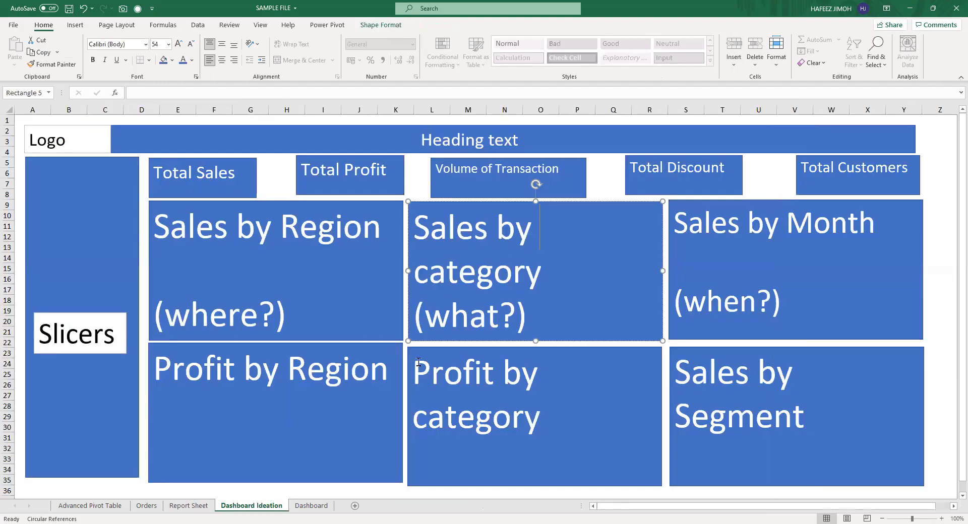
left_click(203, 506)
left_click_drag(839, 317, 910, 289)
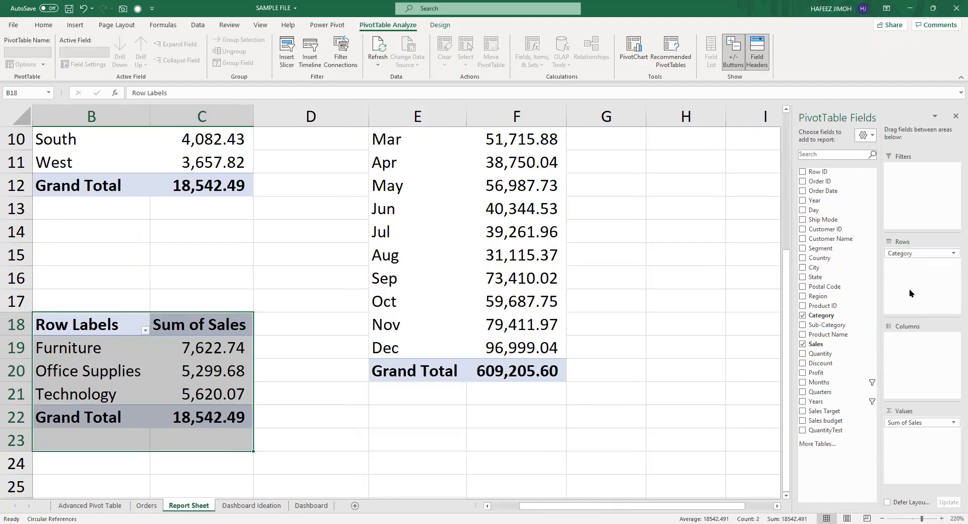
Rename the category pivot table on the Report Sheet as Sales by Category.
left_click(246, 372)
left_click(102, 379)
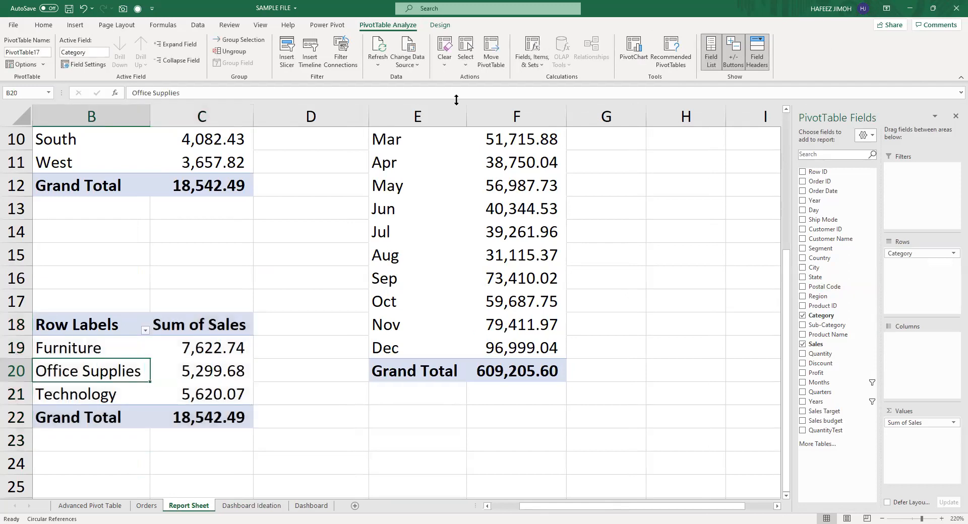
left_click_drag(45, 54, 3, 56)
left_click(28, 52)
type("Sales by Category")
key("Return")
Insert a Clustered Bar PivotChart from the category pivot table in B18:C22 on the Report Sheet.
left_click_drag(116, 331, 181, 411)
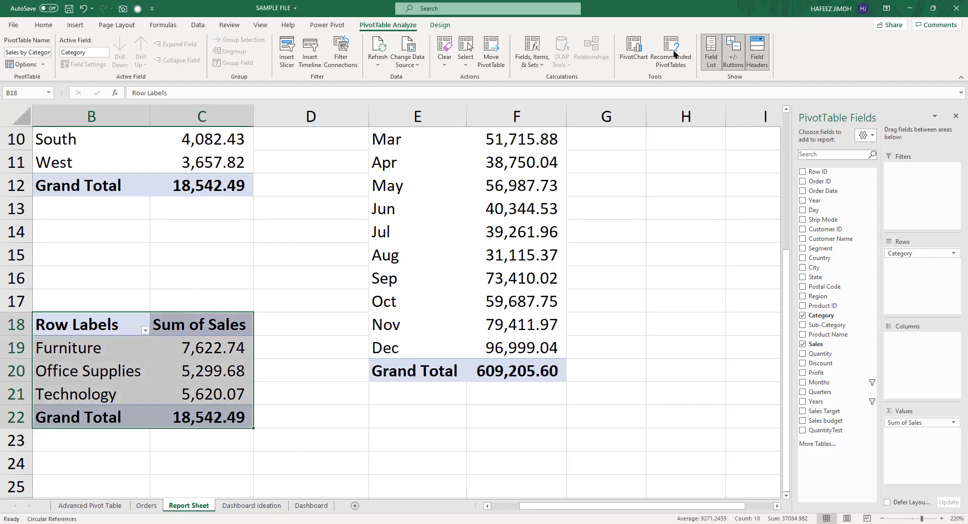
key("alt")
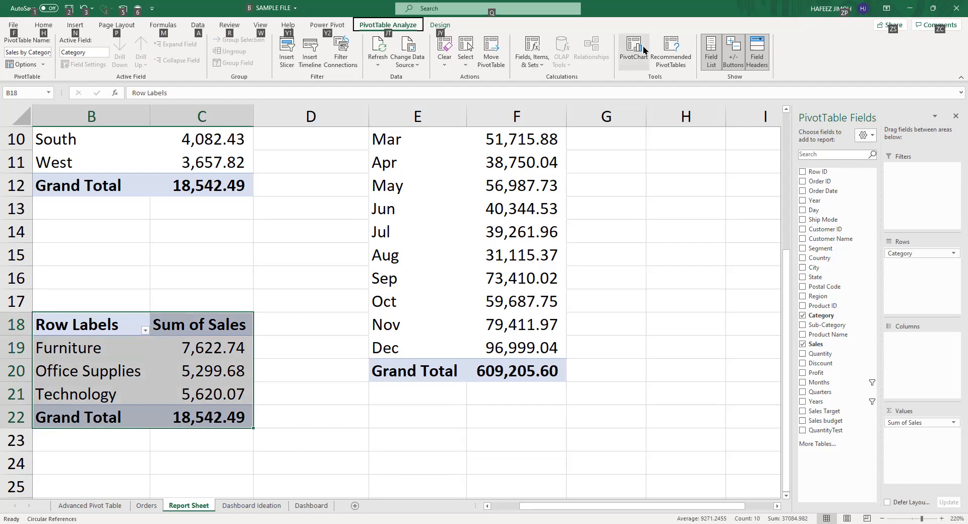
left_click(634, 50)
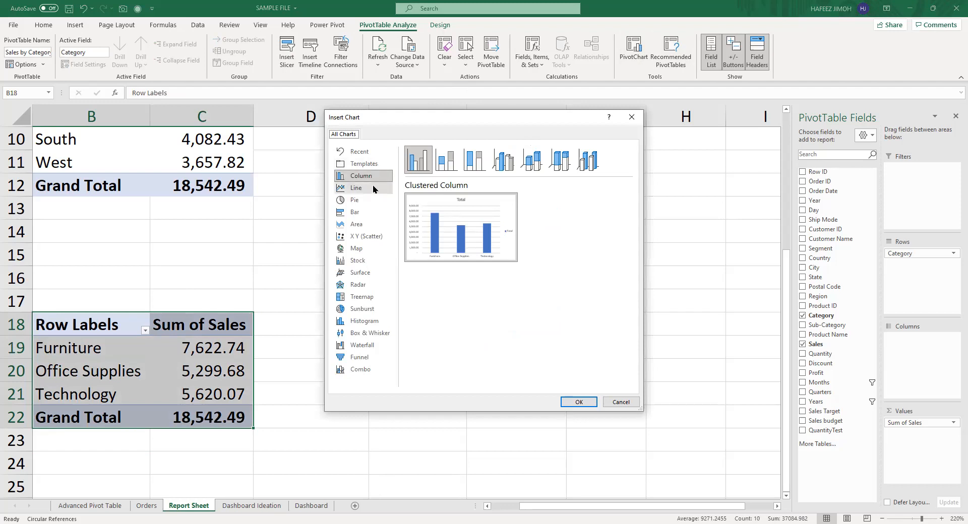
left_click(375, 212)
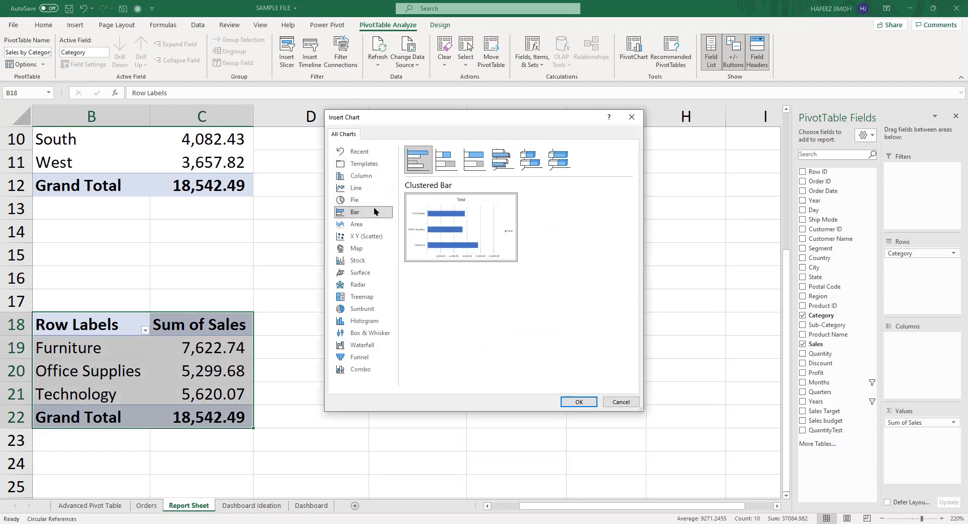
left_click(579, 402)
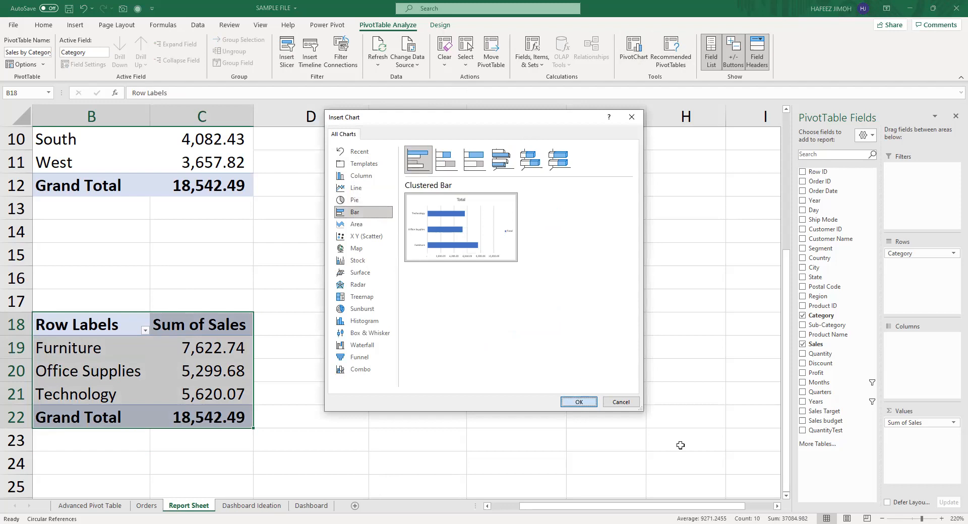
Shrink the category bar chart to about 6.78 cm high by 10.35 cm wide and delete its legend.
left_click_drag(674, 477, 555, 450)
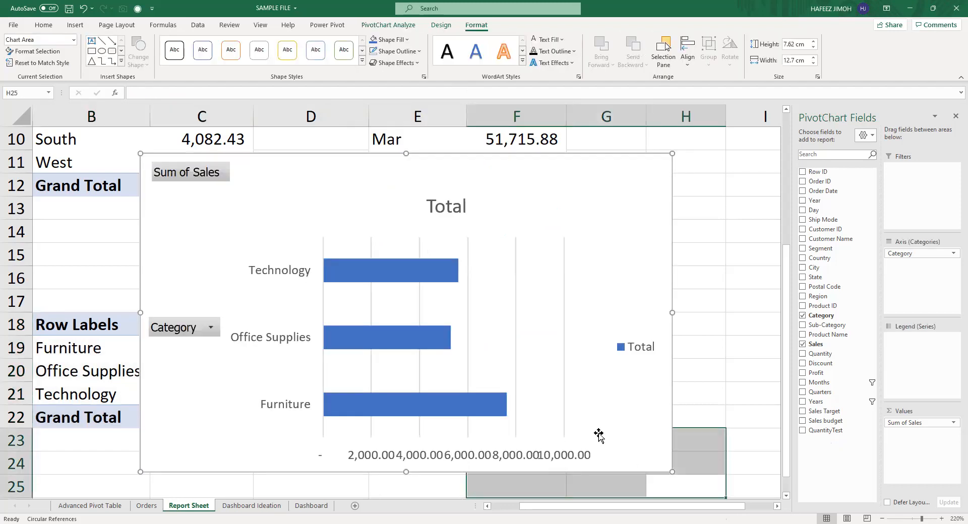
left_click(673, 470)
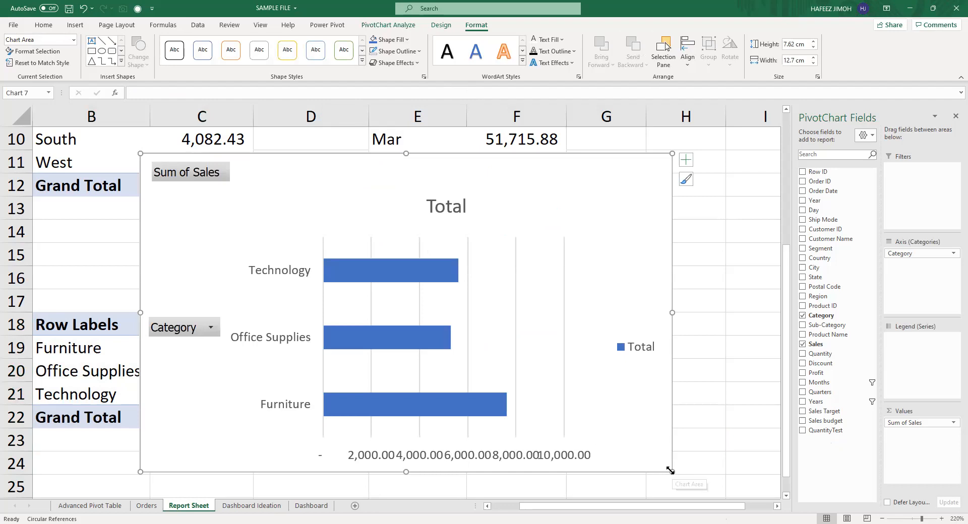
left_click_drag(671, 470, 560, 433)
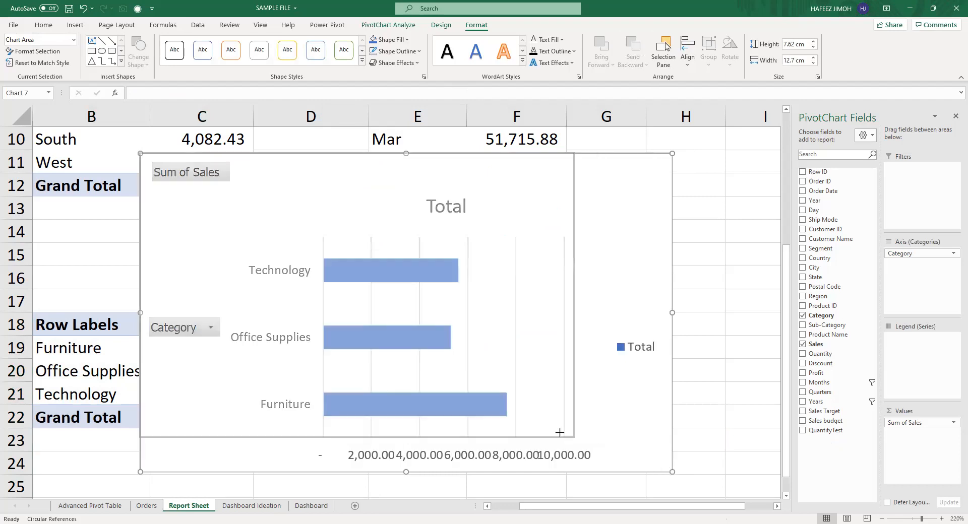
left_click(532, 331)
key("Delete")
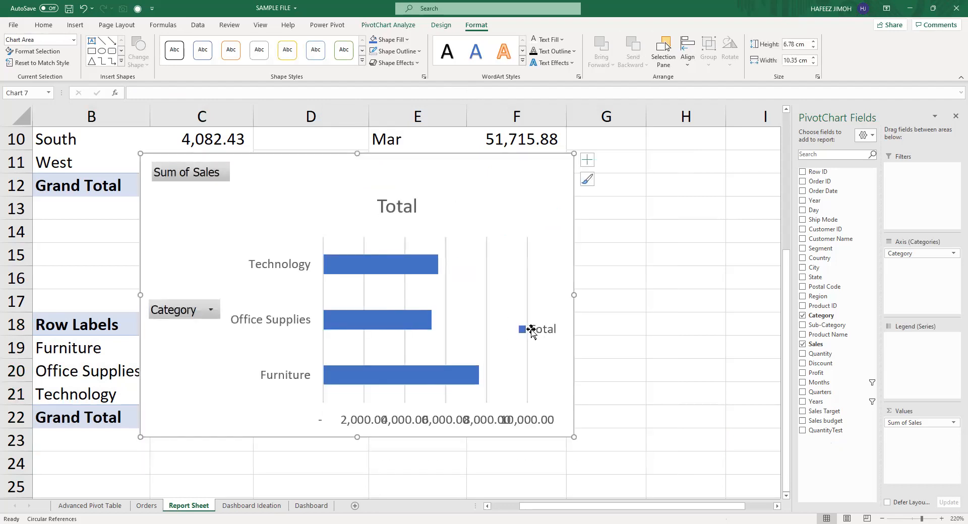
Enlarge the bar chart's plot area from its upper-left corner so it fills more of the chart.
left_click(210, 311)
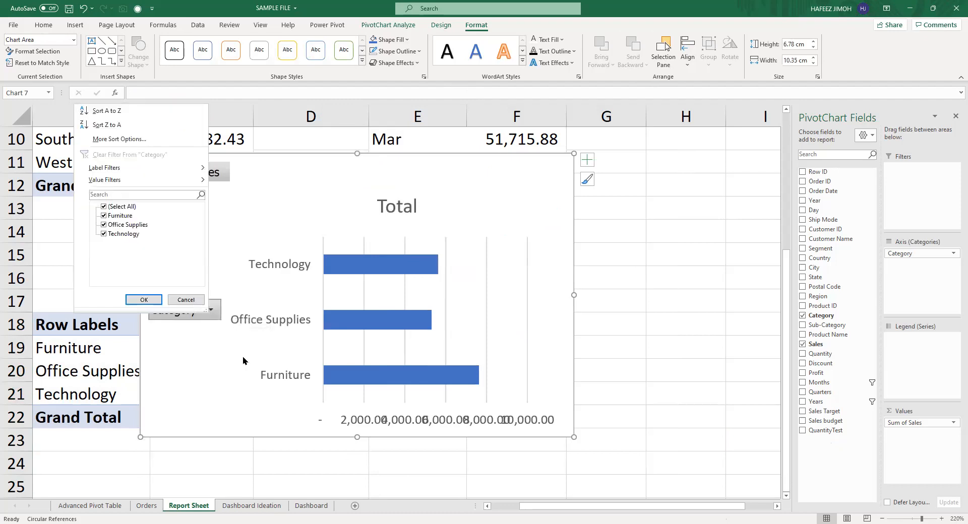
left_click(208, 312)
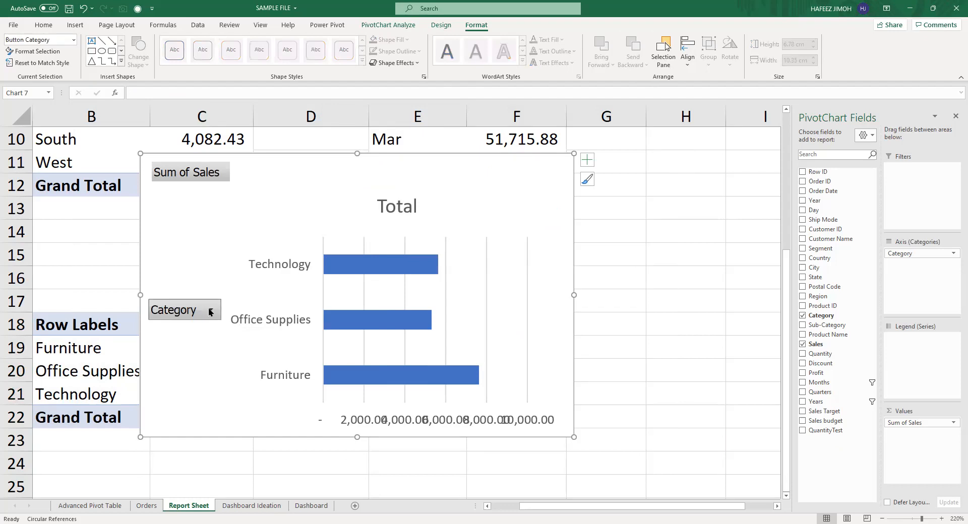
left_click(399, 207)
left_click(381, 239)
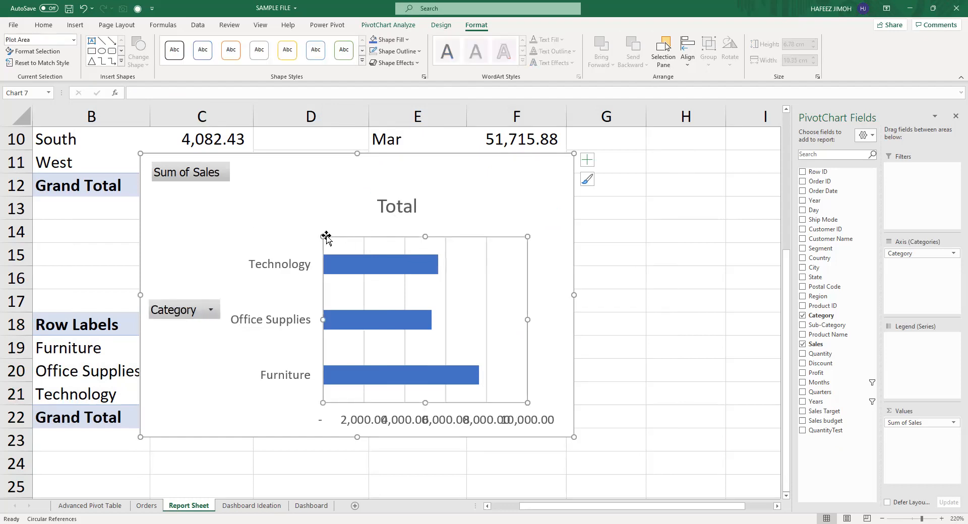
left_click_drag(324, 236, 286, 216)
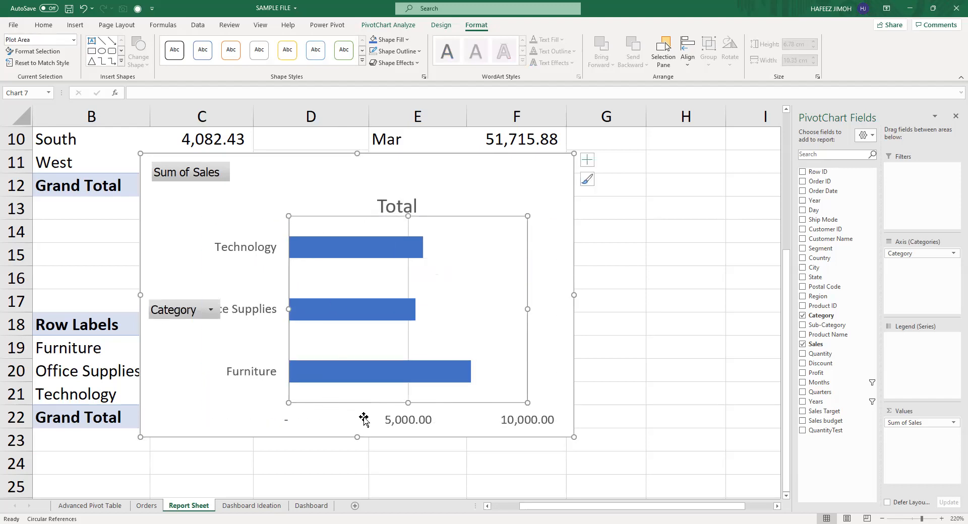
left_click_drag(286, 419, 282, 419)
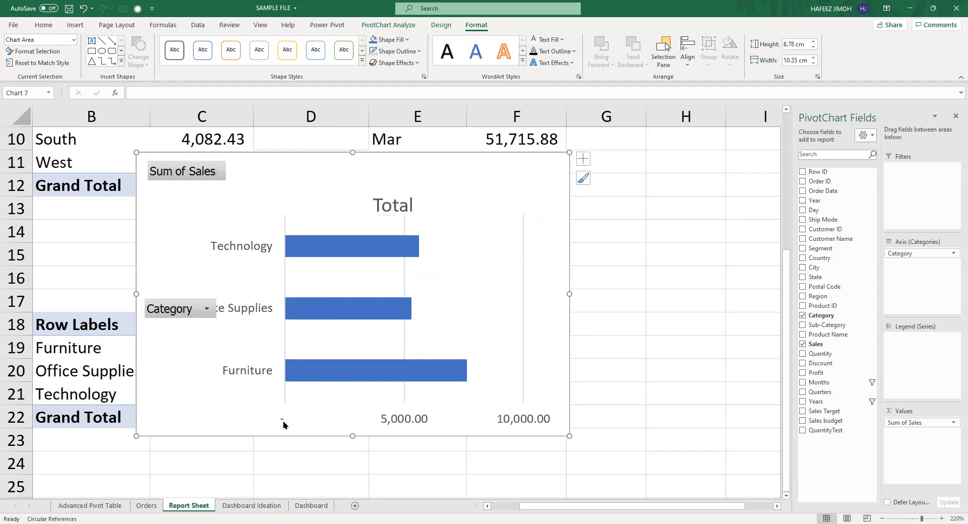
Thicken the bars of the category chart by reducing the data series Gap Width to about 65%.
double_click(281, 421)
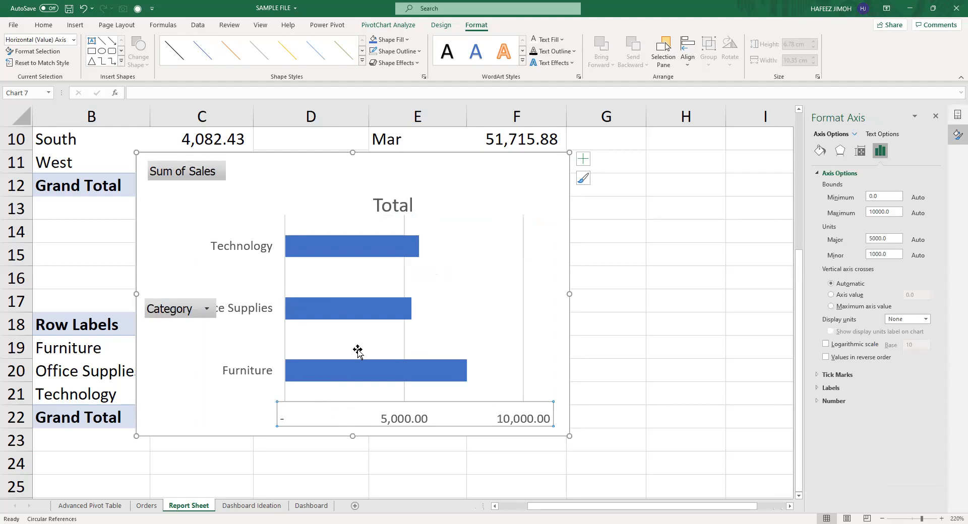
left_click(392, 259)
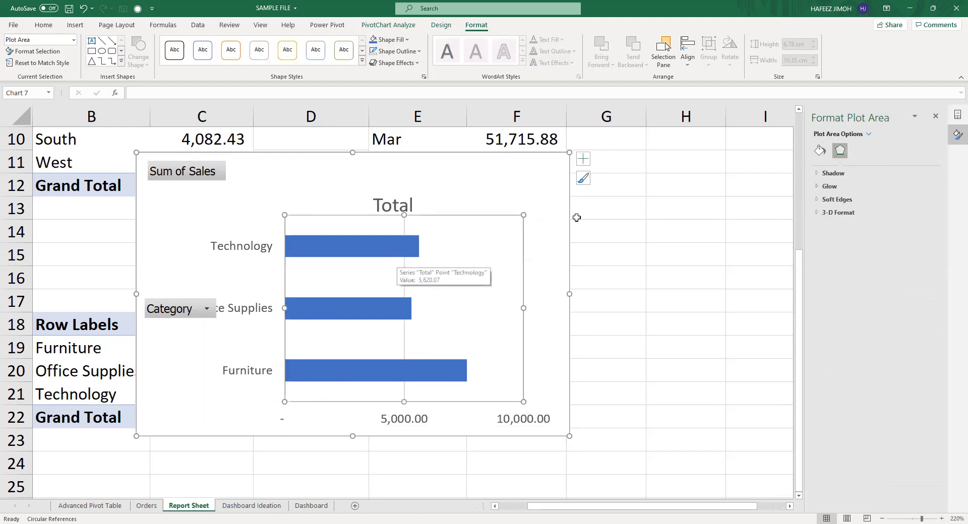
left_click(416, 256)
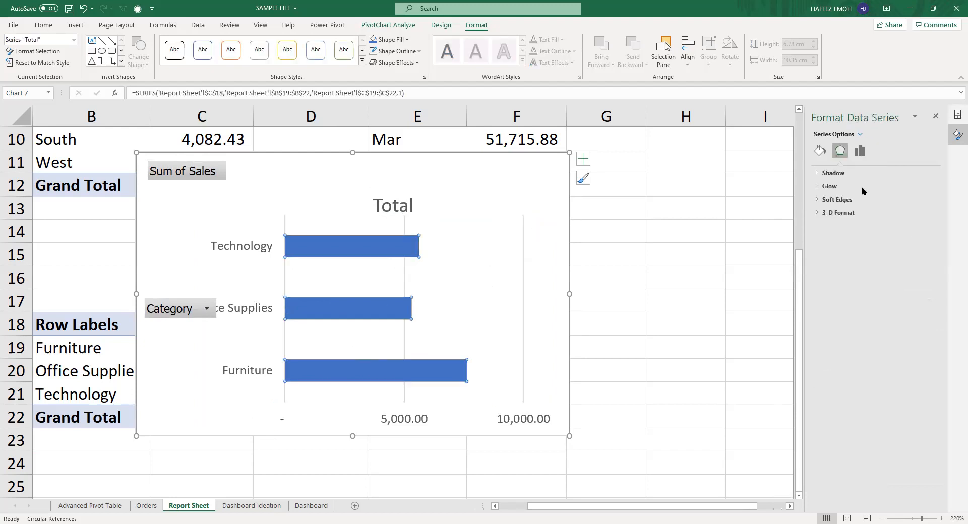
left_click(861, 151)
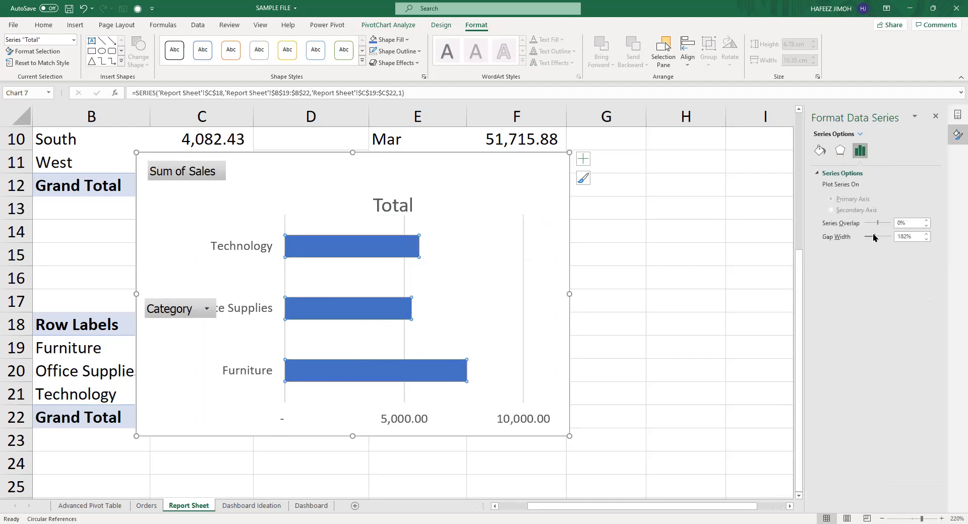
left_click_drag(879, 239, 867, 238)
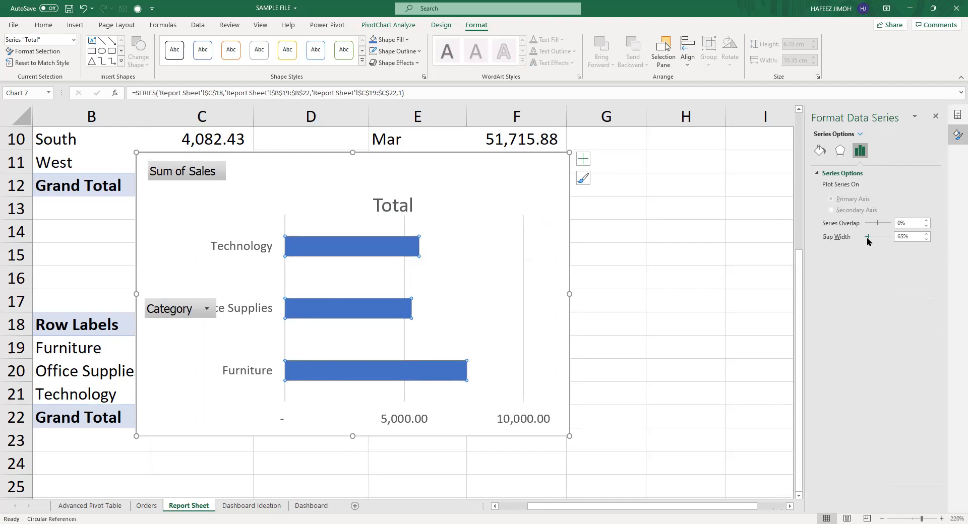
Move the category bar chart down and to the right so it clears the pivot table in B18:C22.
left_click(411, 204)
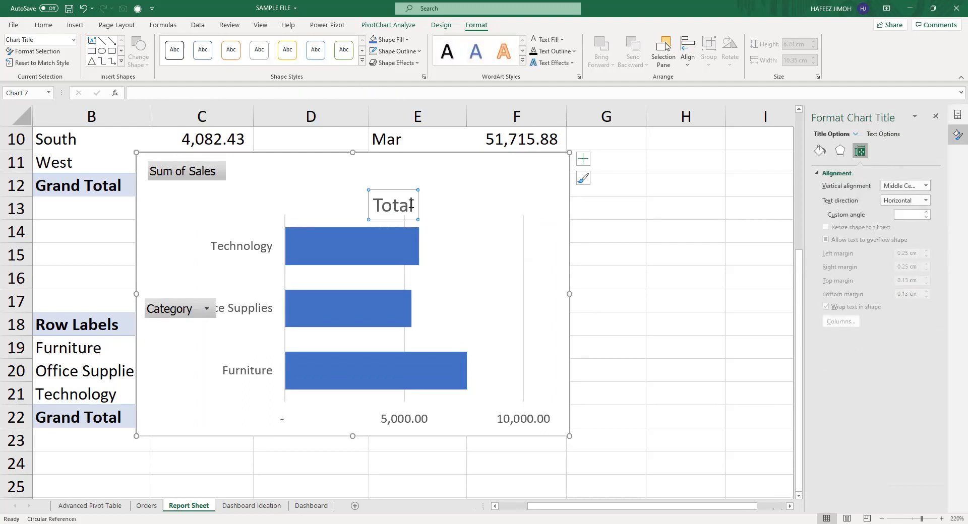
left_click(397, 203)
left_click_drag(283, 281, 461, 344)
Blank out the Row Labels header in B18 of the category pivot table.
left_click(226, 327)
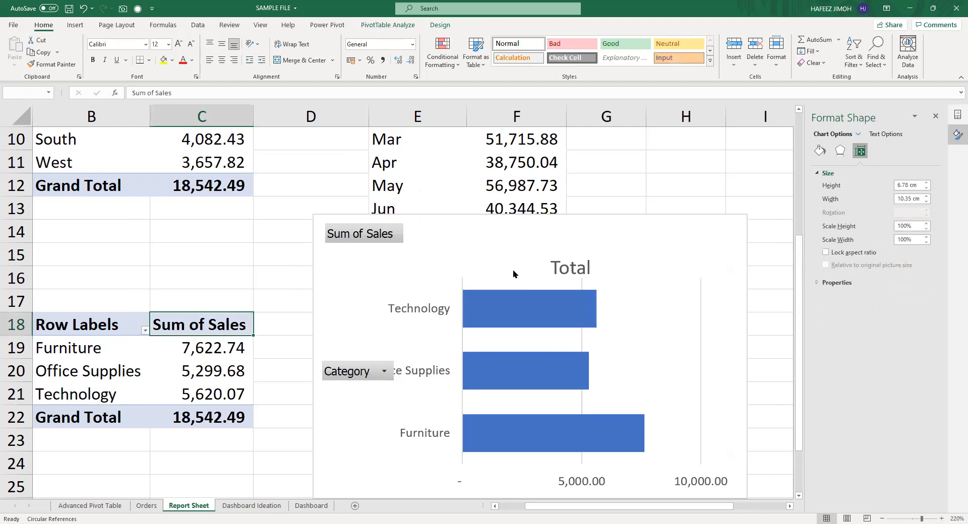
left_click(232, 334)
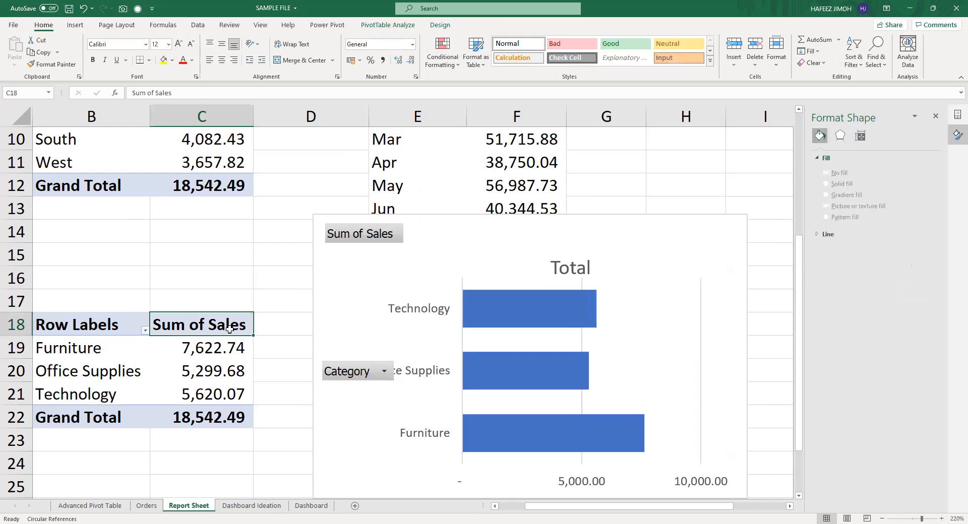
left_click(201, 278)
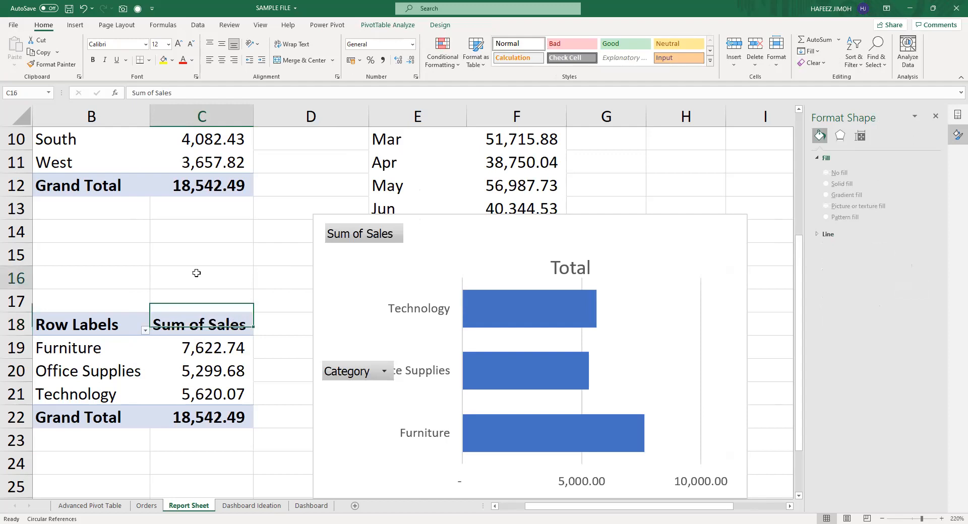
left_click(115, 325)
double_click(115, 325)
key("BackSpace")
key("BackSpace")
key("BackSpace")
key("BackSpace")
key("BackSpace")
key("BackSpace")
key("BackSpace")
key("BackSpace")
key("BackSpace")
key("BackSpace")
key("Tab")
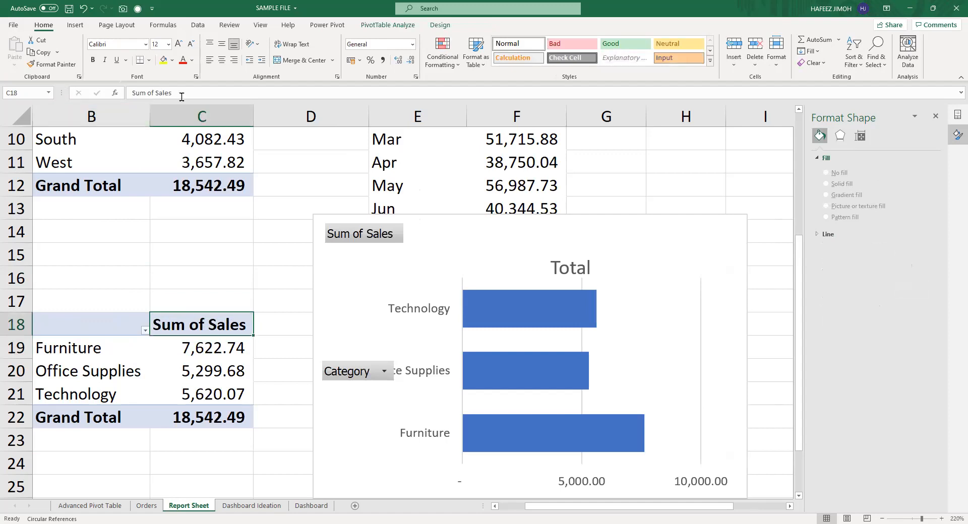
Rename the Sum of Sales header in C18 as Sales.
left_click_drag(181, 94, 104, 87)
type("Sales")
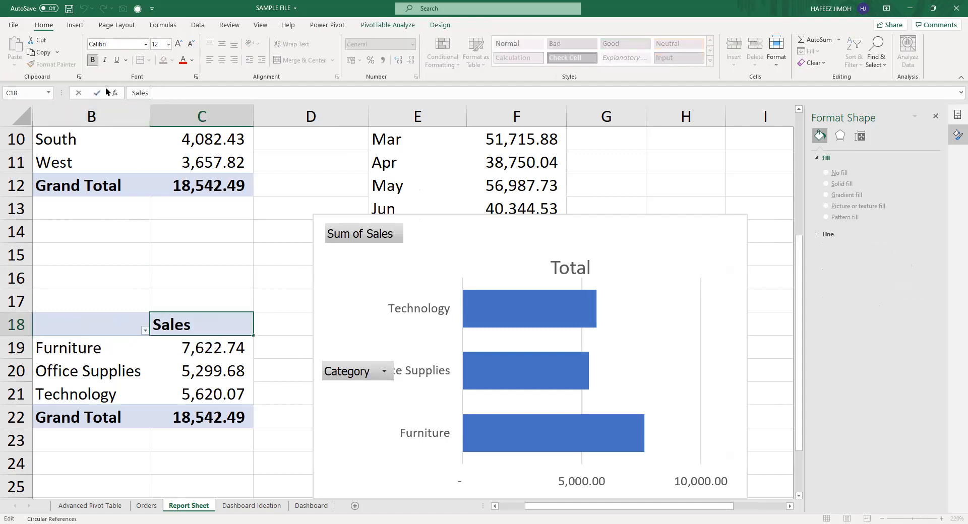
key("Return")
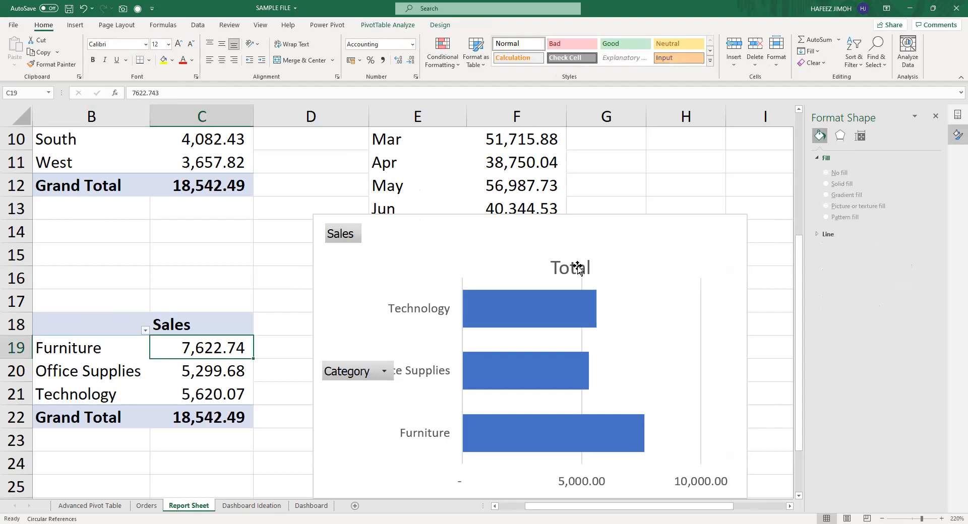
Move the bar chart's title up above the plot area and change its text to Sales by Category.
left_click_drag(577, 265, 553, 225)
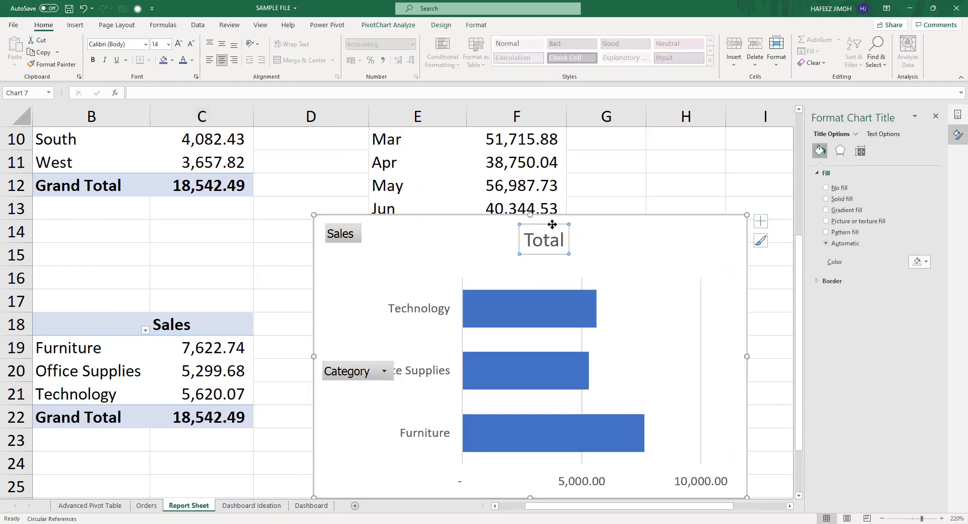
double_click(532, 237)
type("D")
key("BackSpace")
type("Sales by")
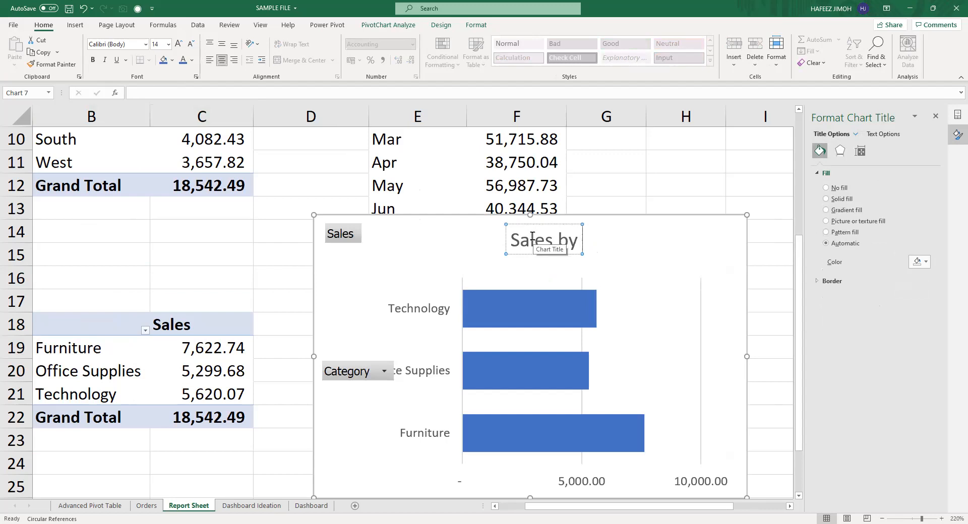
type(" Cate")
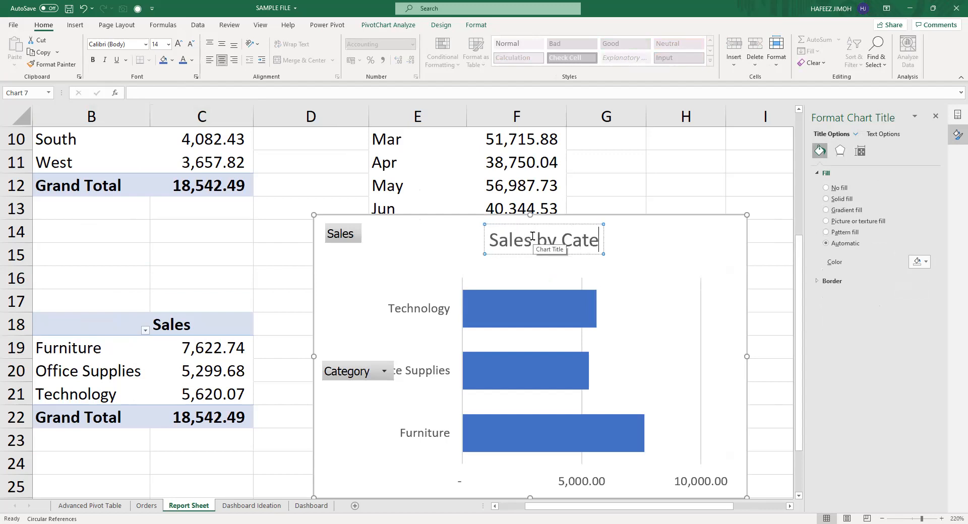
type("gory")
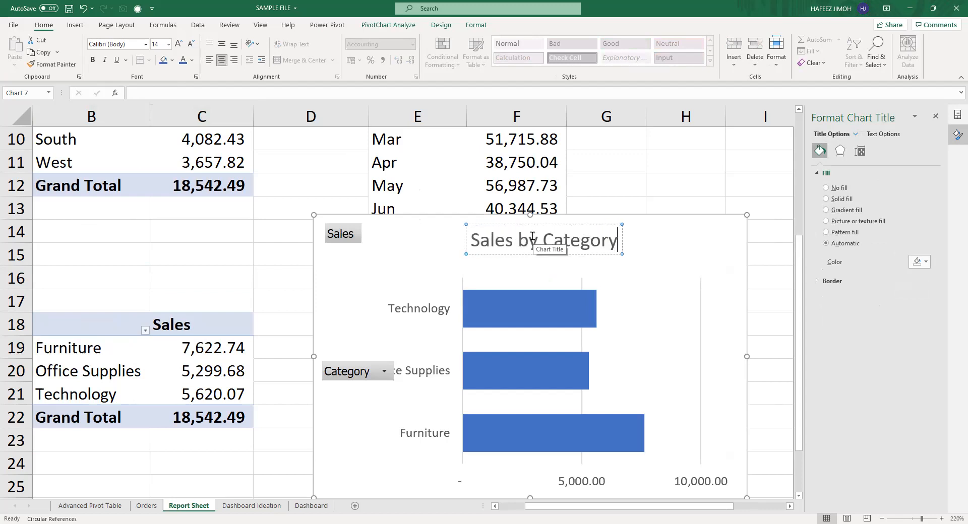
left_click(539, 299)
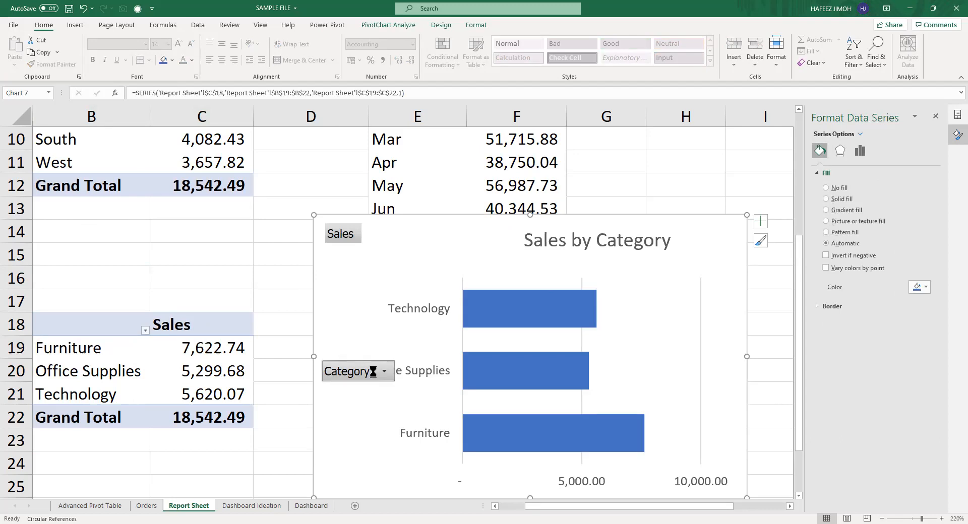
left_click(376, 372)
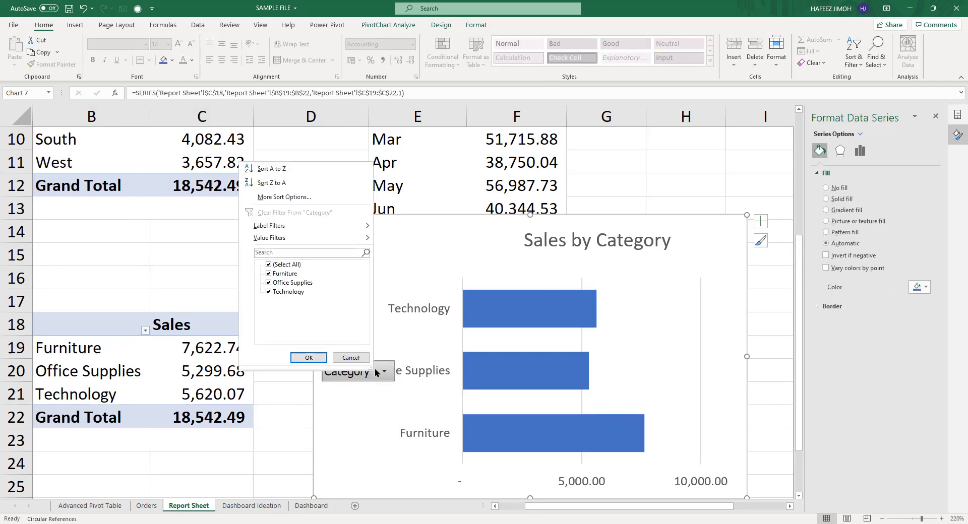
left_click(381, 272)
left_click(443, 312)
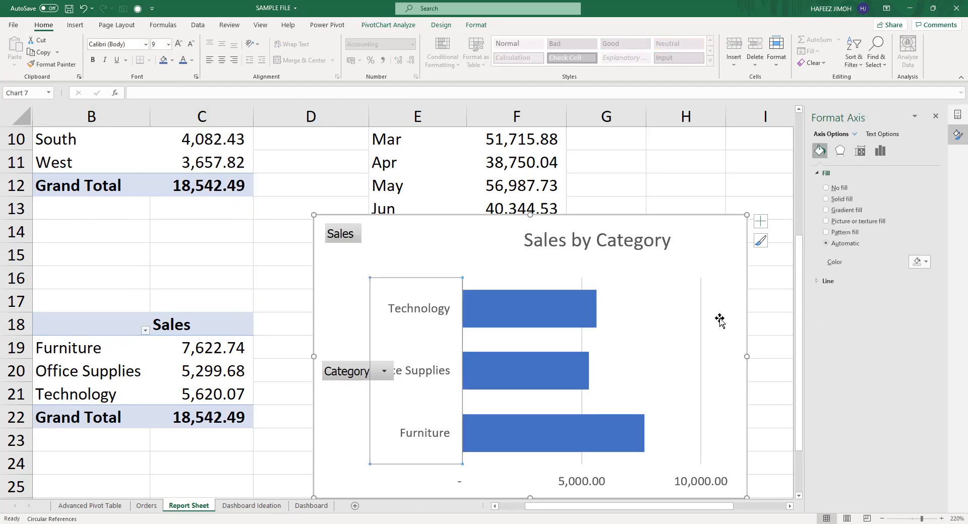
left_click(382, 373)
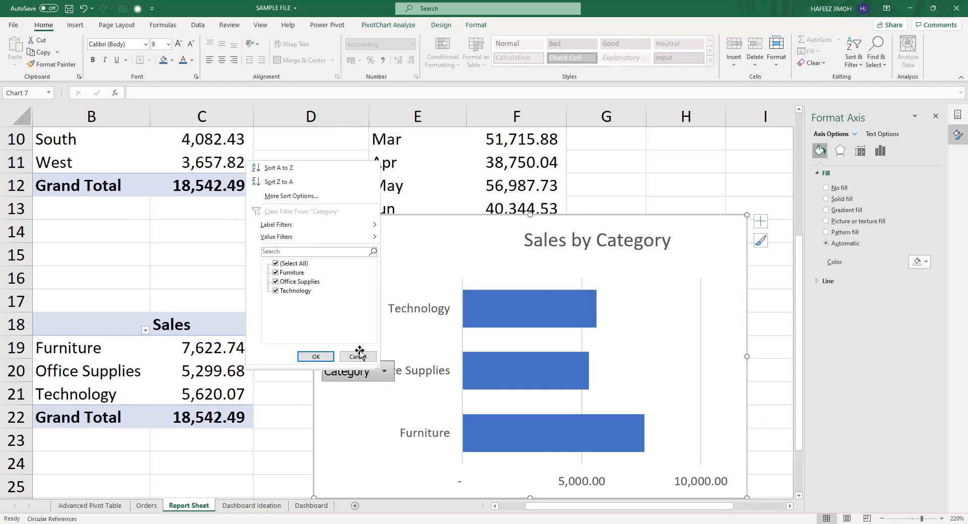
left_click(762, 232)
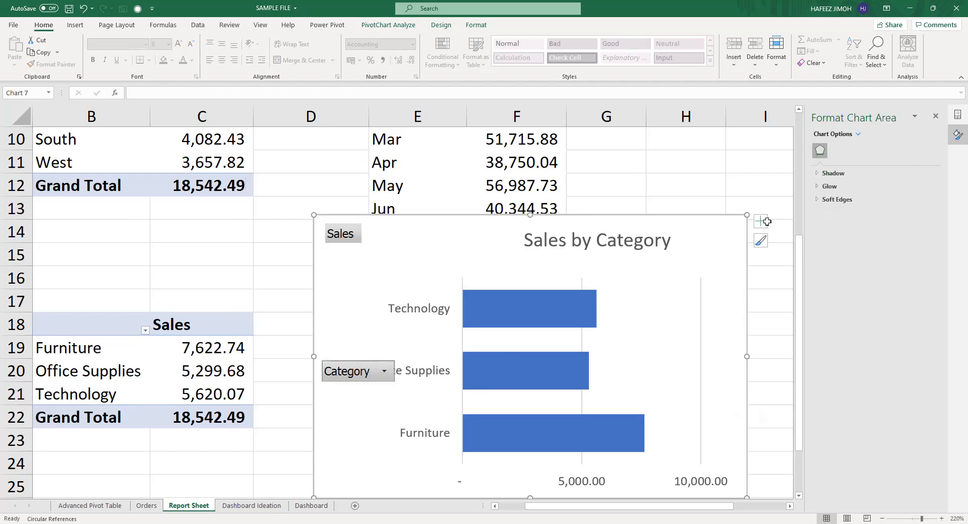
Enlarge the category bar chart's plot area upward toward the Sales by Category title.
left_click(709, 232)
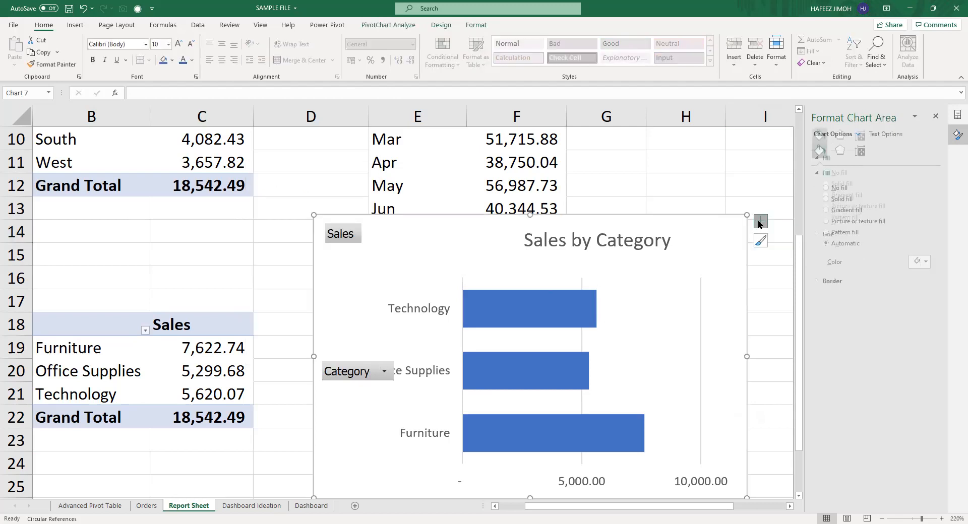
left_click(761, 222)
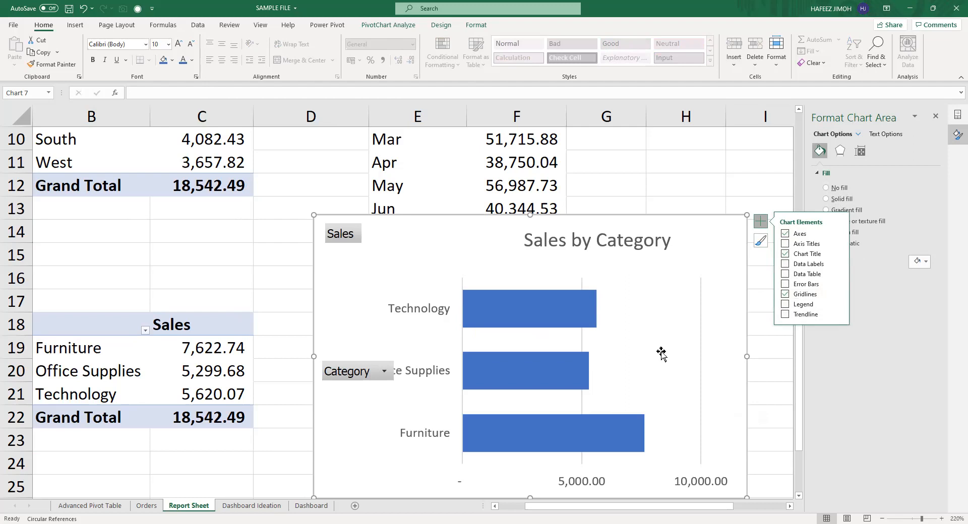
left_click(562, 307)
left_click(535, 279)
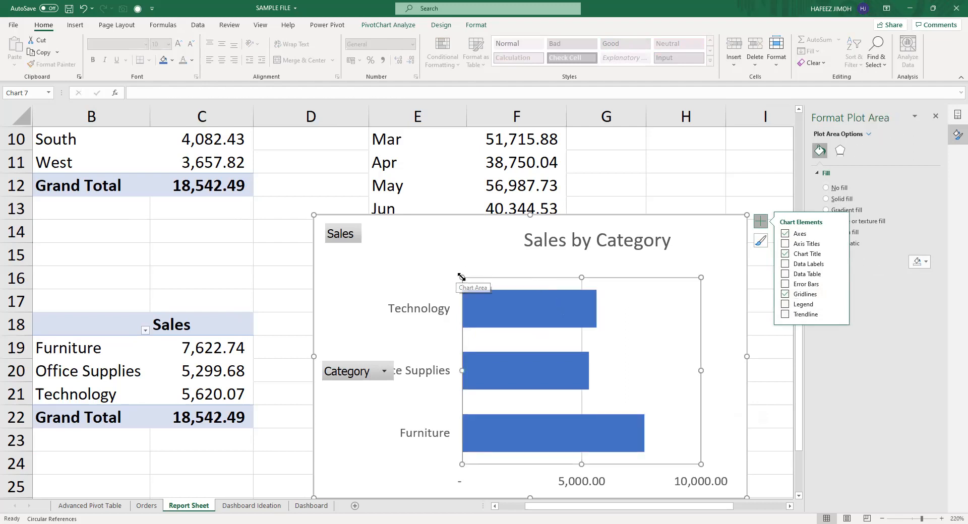
left_click_drag(463, 274, 461, 261)
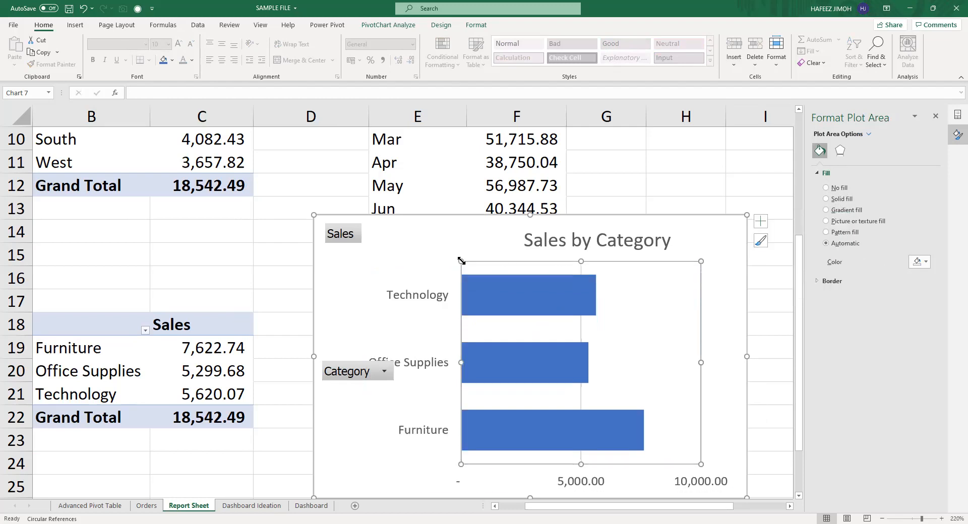
Resize the Sales by Category chart to be slightly narrower and taller.
left_click(386, 372)
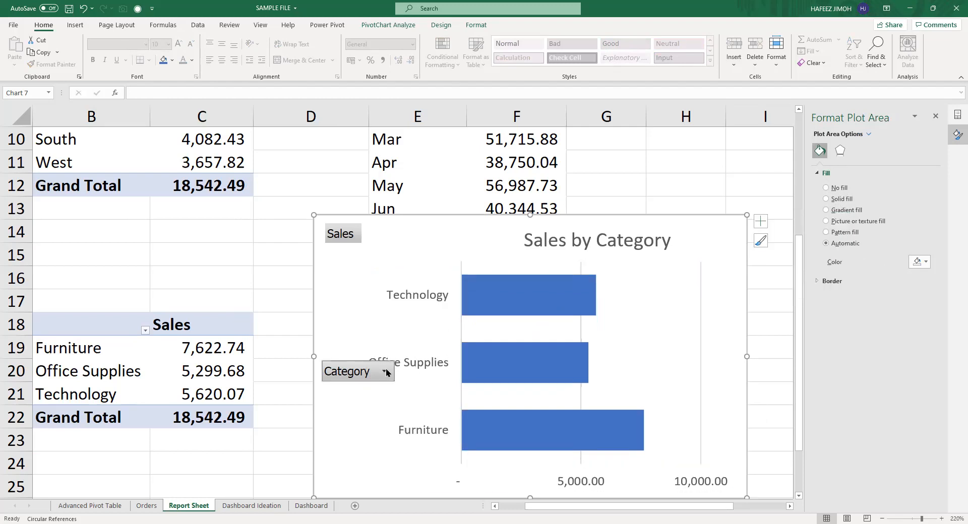
left_click(367, 354)
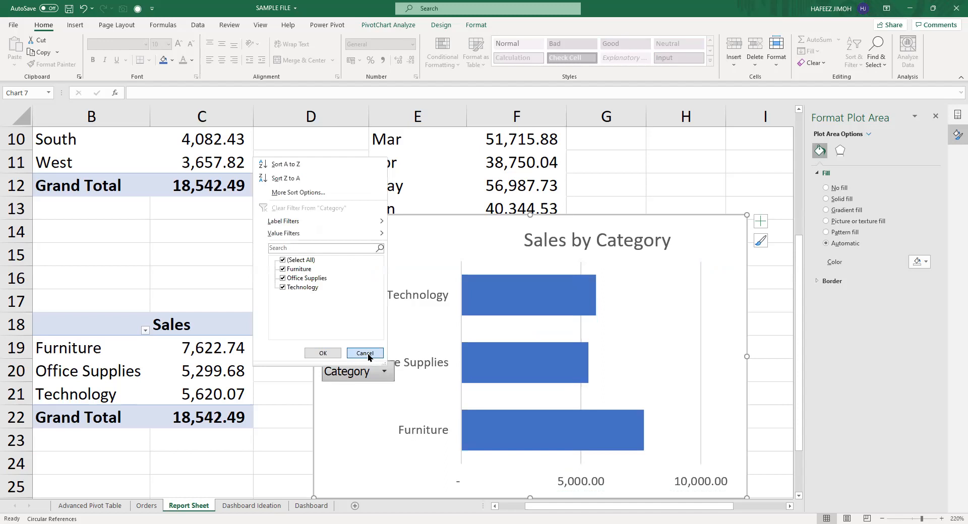
left_click(678, 233)
scroll(678, 233, "down", 3)
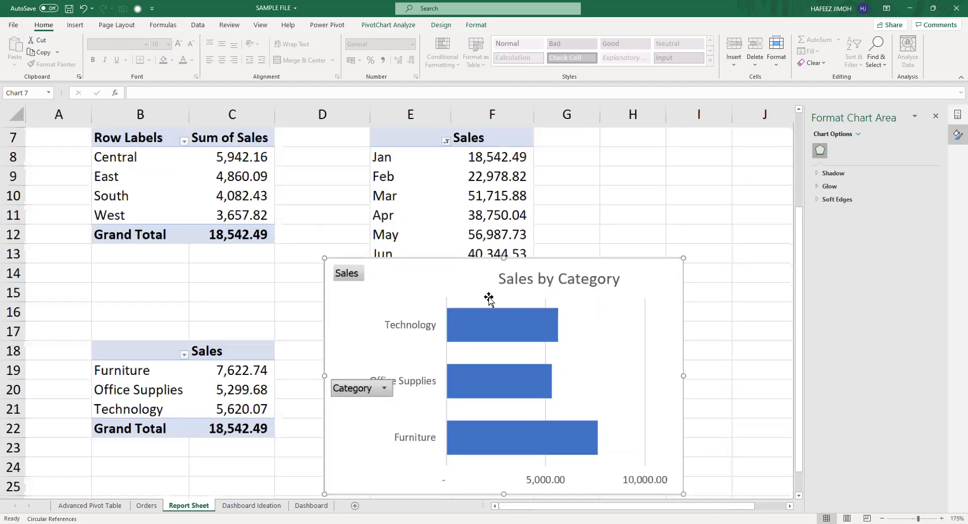
scroll(491, 298, "down", 3)
left_click_drag(490, 290, 477, 286)
left_click(276, 381)
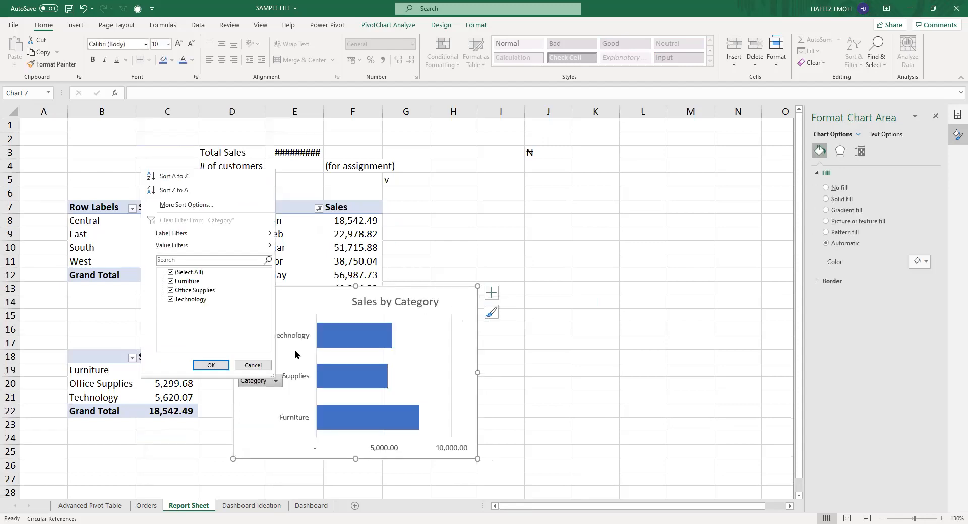
left_click(259, 405)
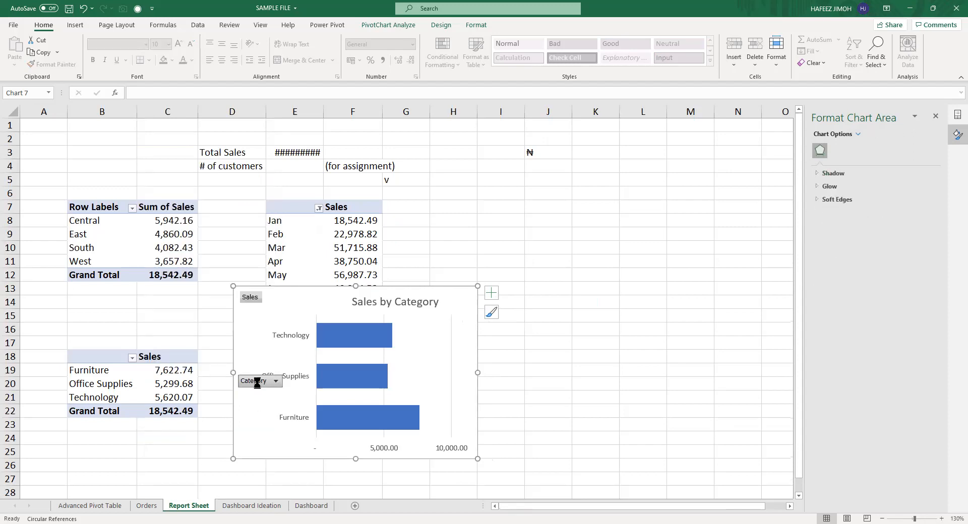
Blank out the Category field name for the pivot table in B18:C22.
left_click(129, 384)
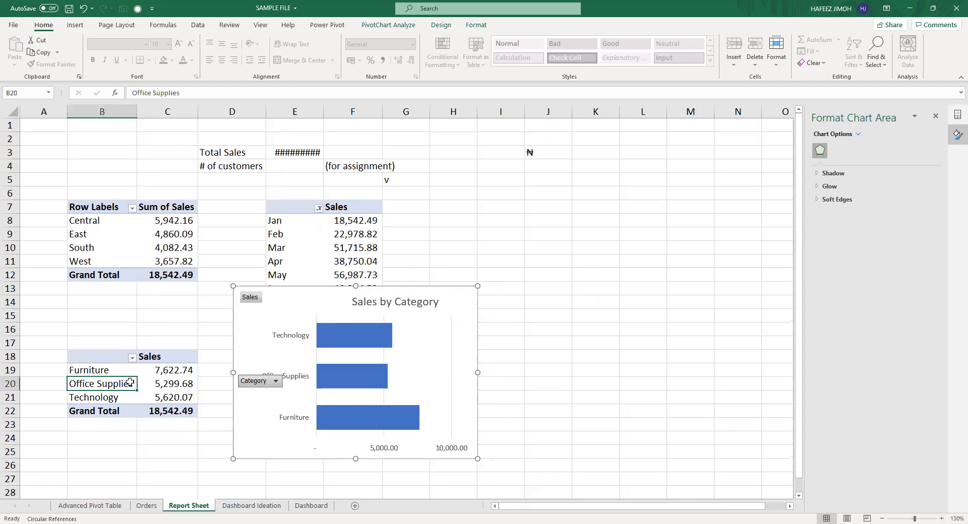
left_click(411, 26)
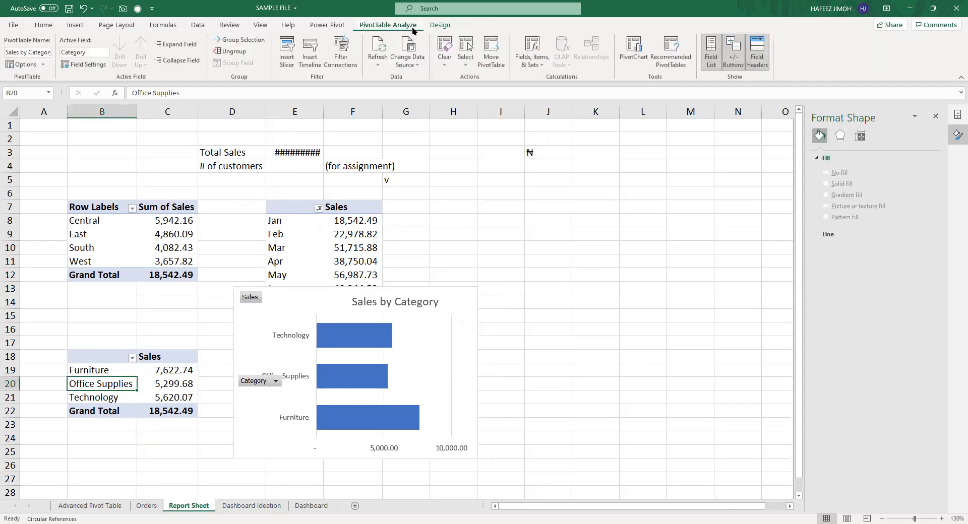
left_click(85, 52)
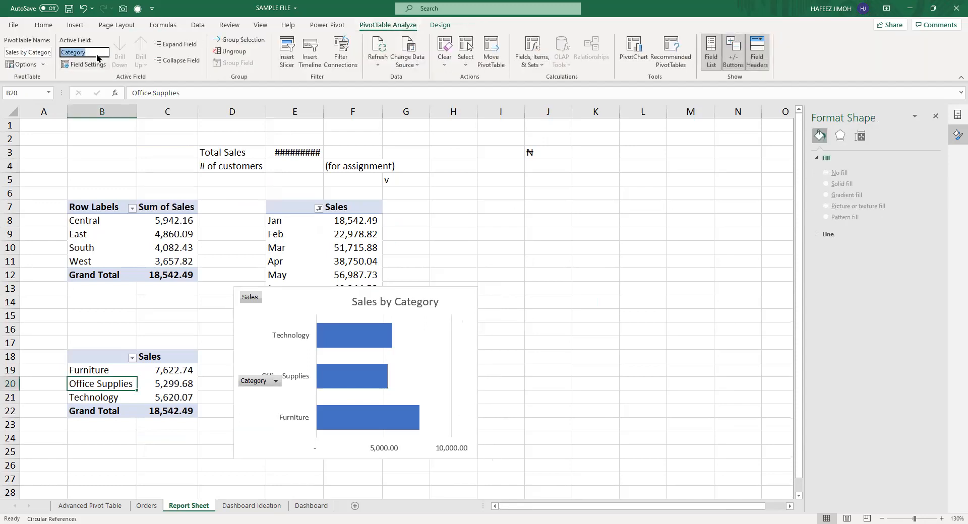
key("BackSpace")
key("Return")
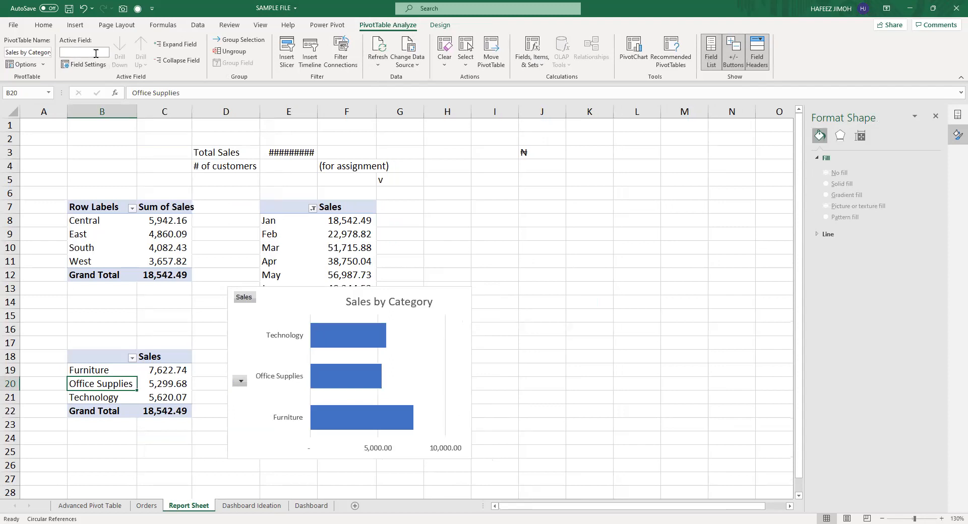
left_click(241, 382)
left_click(175, 155)
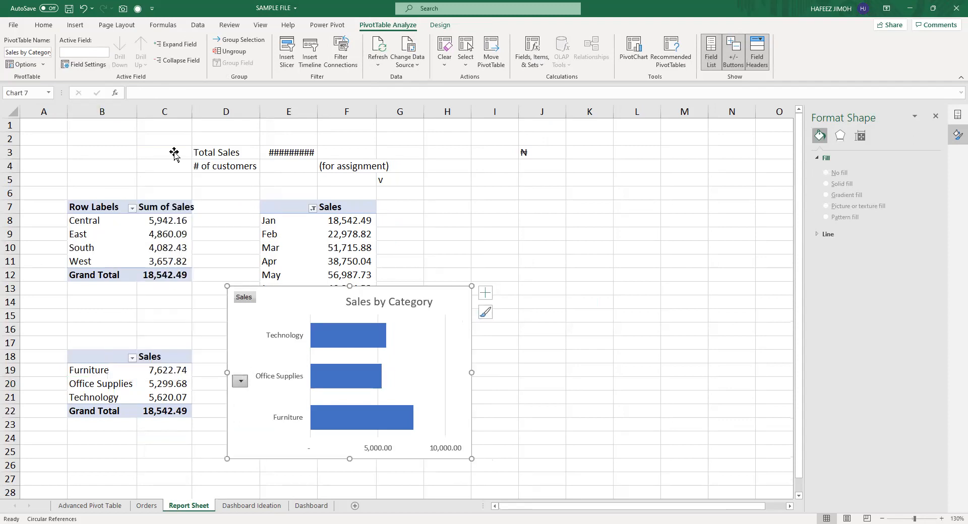
left_click(163, 372)
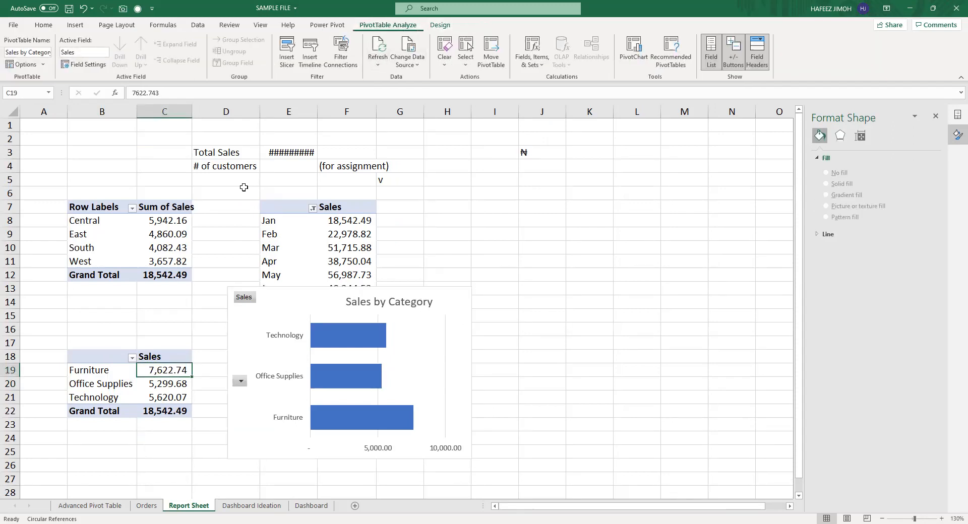
left_click(122, 378)
left_click(111, 388)
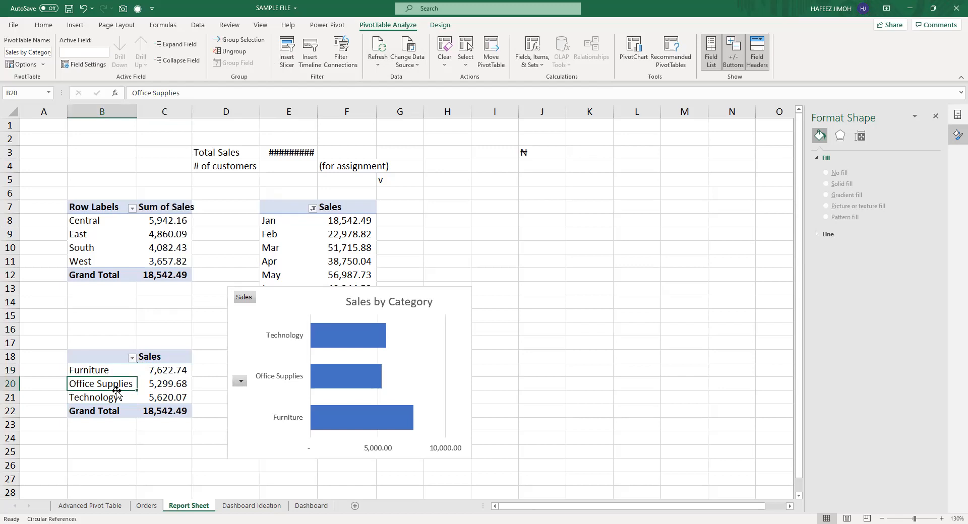
left_click(100, 74)
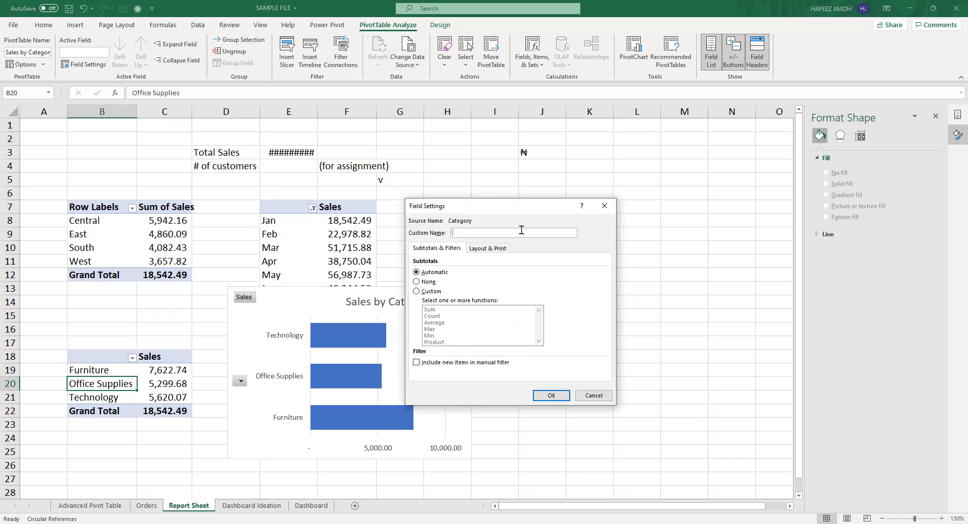
key("Escape")
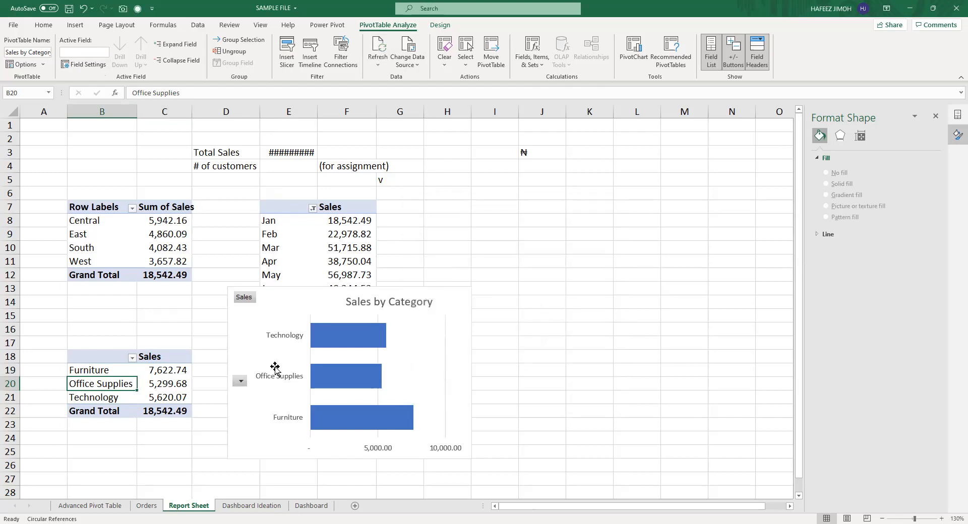
Undo the blanked Category field name and the resizing of the category chart.
key("ctrl+z")
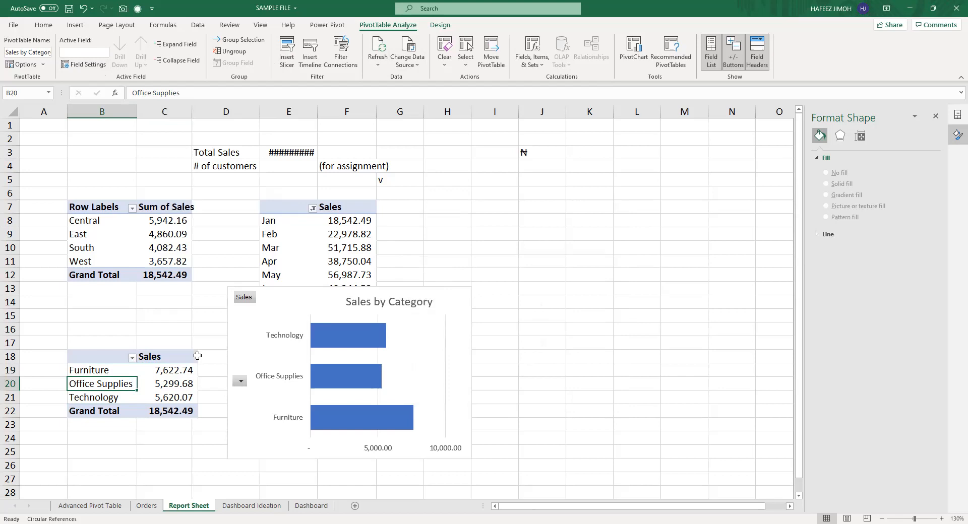
left_click(277, 401)
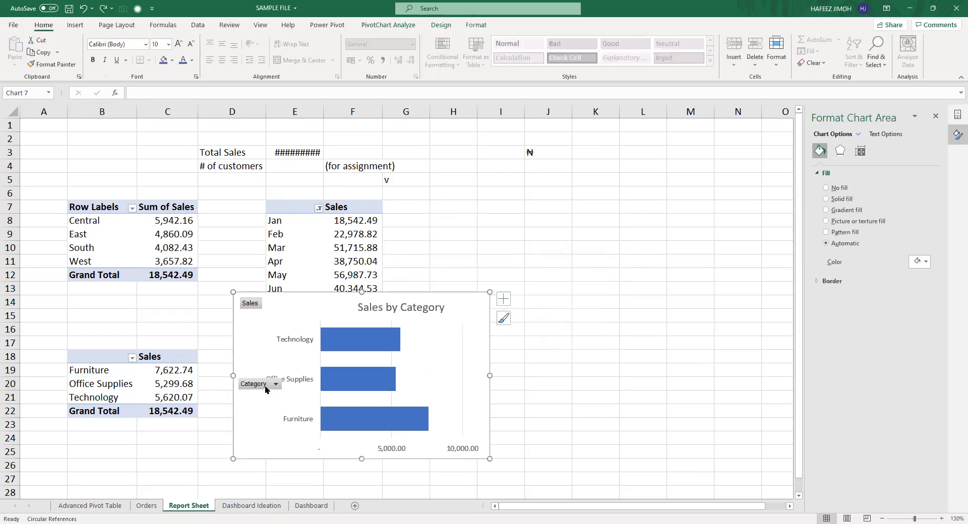
left_click(276, 382)
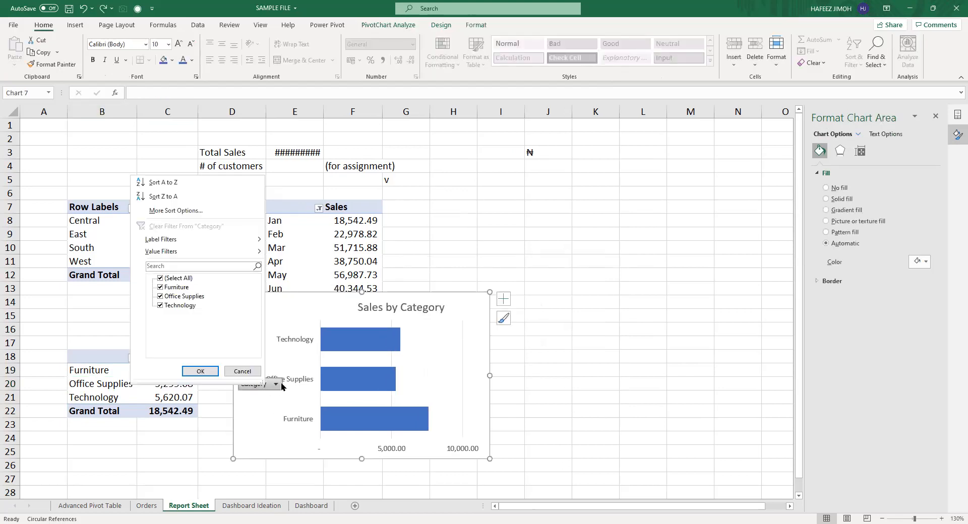
left_click(267, 386)
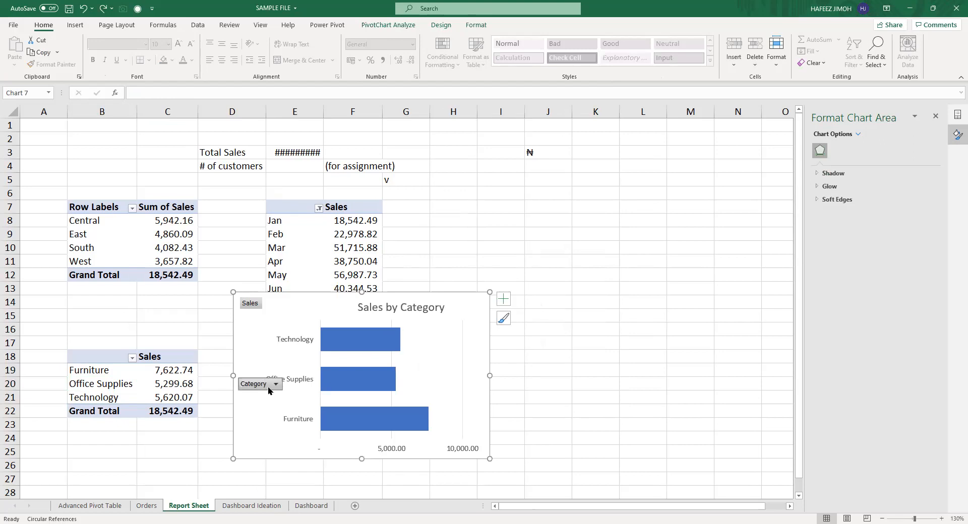
Replace the active field name Category with a blank name in the category pivot table.
left_click(103, 376)
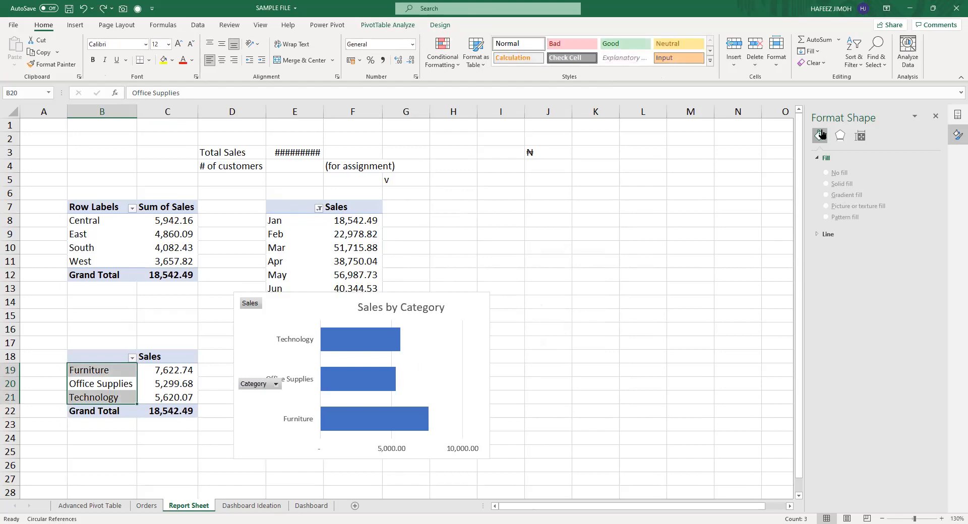
left_click(387, 25)
left_click(95, 51)
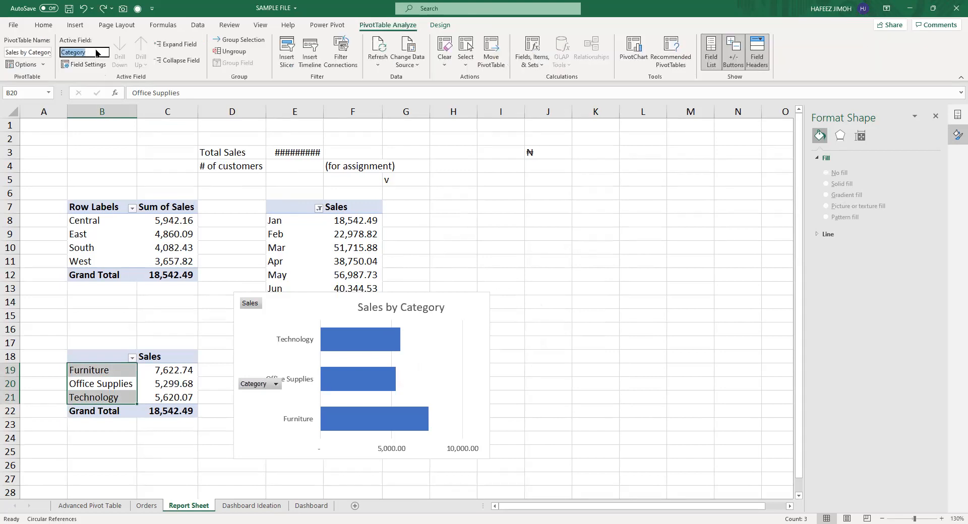
key("BackSpace")
key("Return")
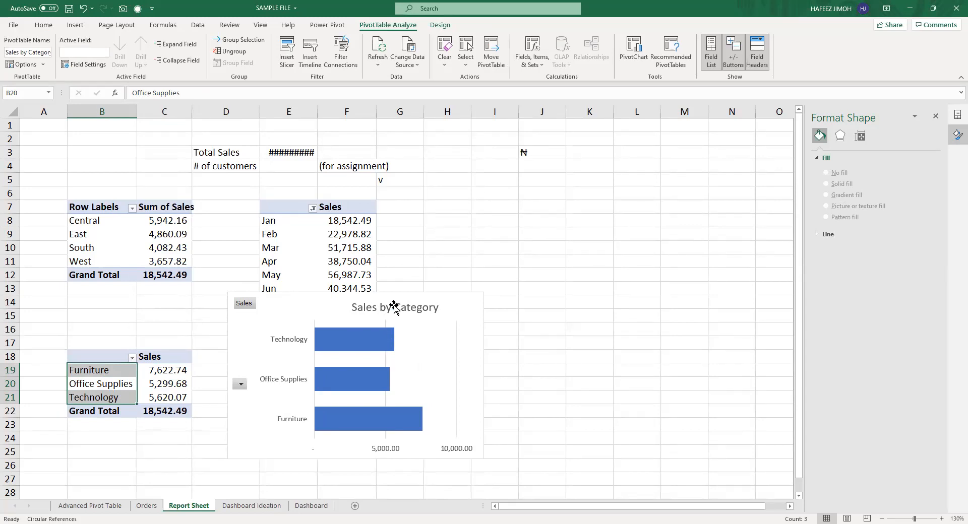
Move the Sales by Category title left above the bars and make the chart slightly narrower and taller.
left_click(390, 323)
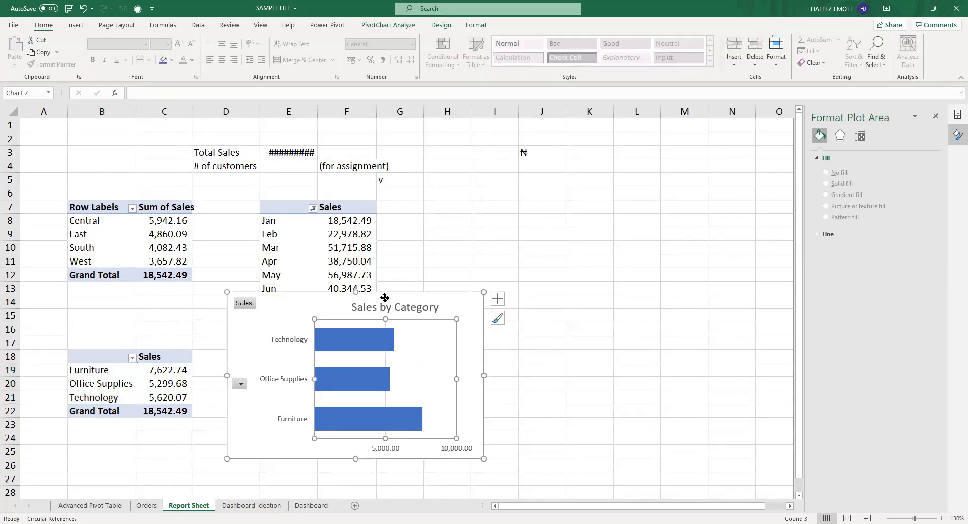
left_click(382, 301)
left_click_drag(382, 301, 350, 297)
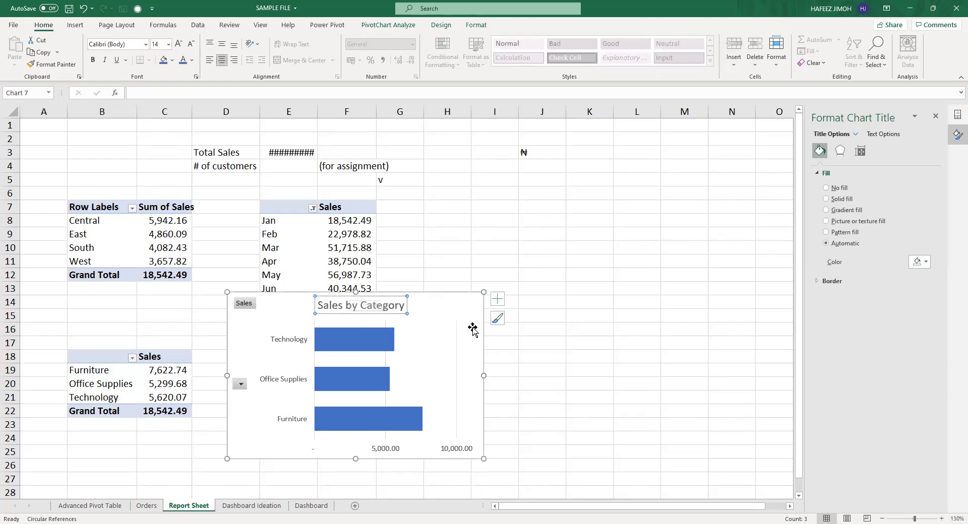
left_click(473, 428)
left_click_drag(485, 462, 456, 465)
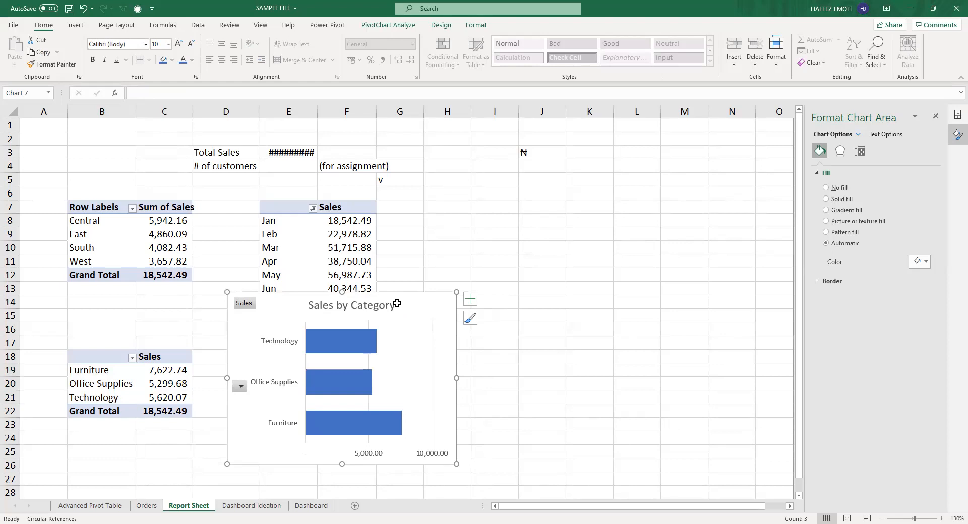
Cut the Sales by Category chart from Report Sheet and paste it onto the Dashboard sheet.
key("Delete")
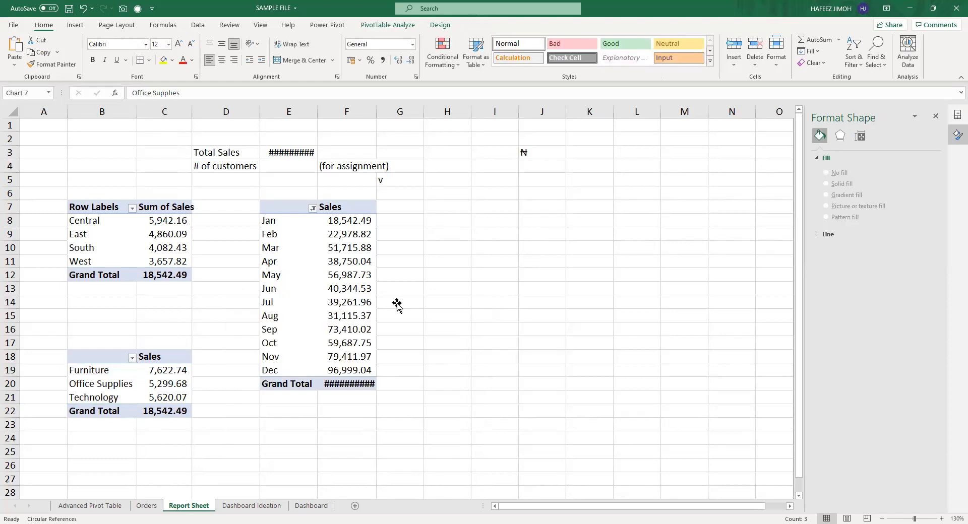
key("ctrl+z")
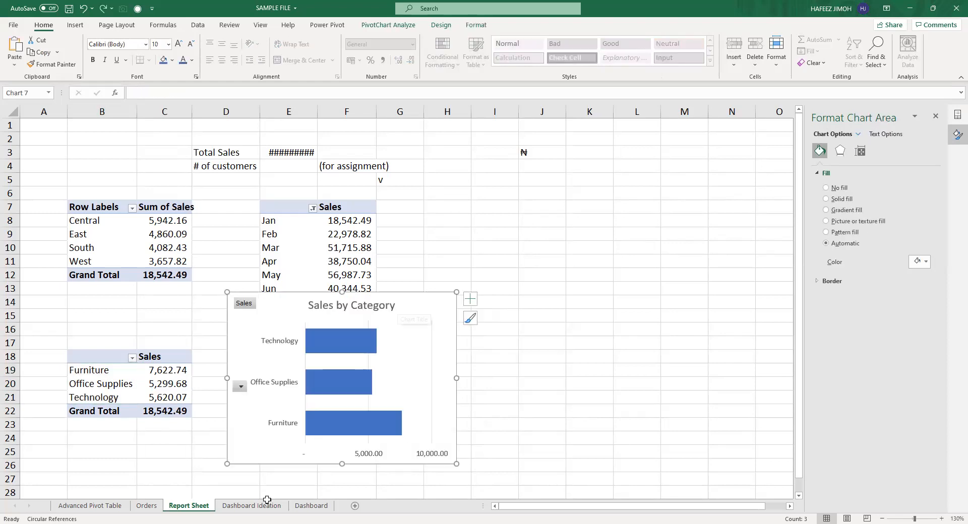
key("Delete")
left_click(303, 507)
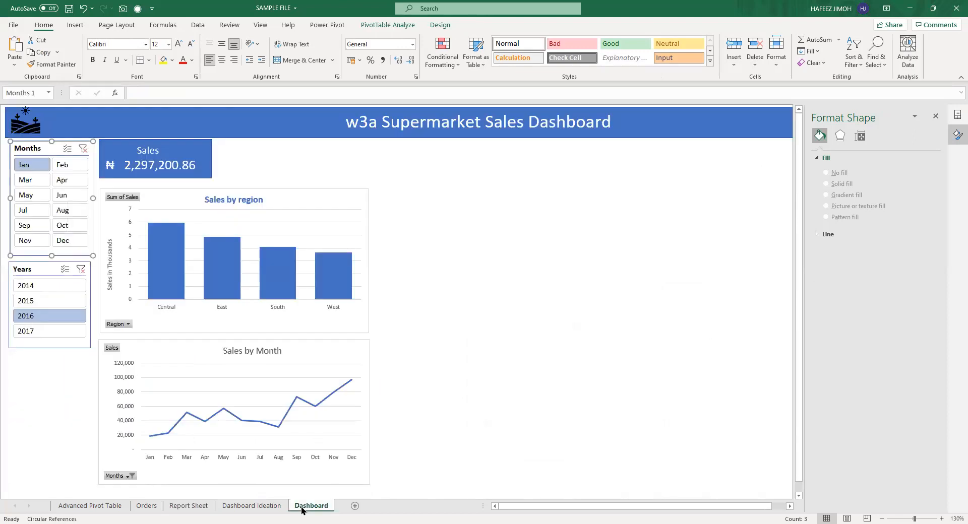
left_click(464, 228)
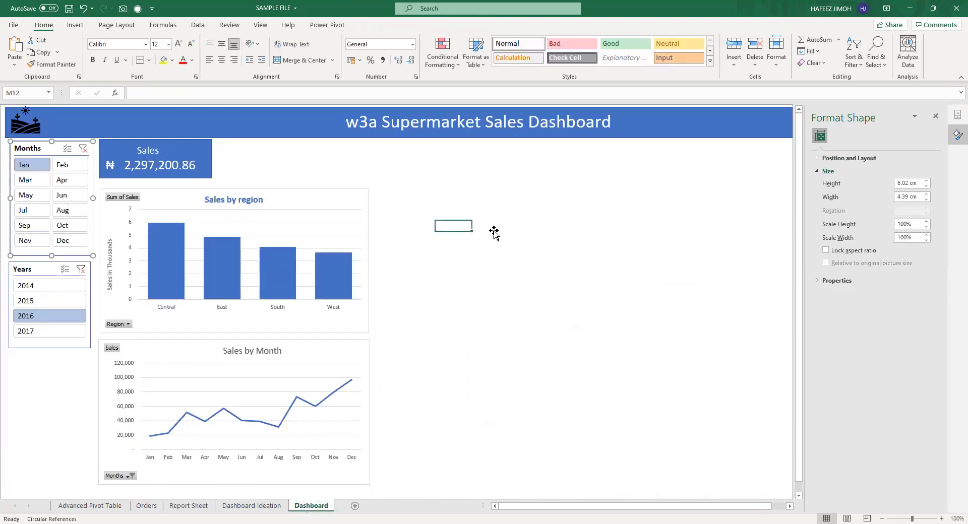
key("ctrl+v")
Place the Sales by Category chart directly right of the Sales by region chart and enlarge it to nearly the same height.
left_click_drag(444, 205, 430, 196)
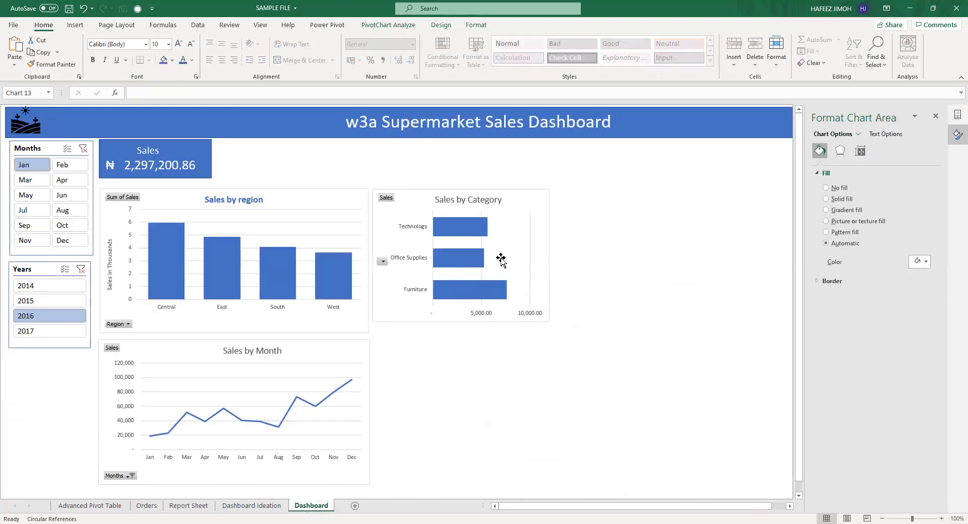
left_click_drag(549, 321, 580, 331)
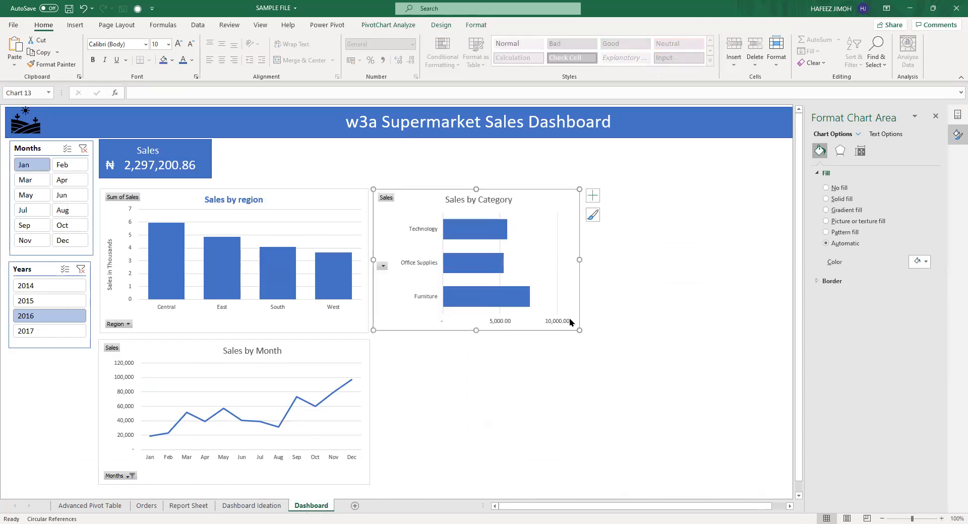
left_click(445, 260)
key("Escape")
Check the category pivot table on Report Sheet and review which pivot tables the Dashboard's Months slicer is connected to.
left_click(198, 507)
left_click(153, 385)
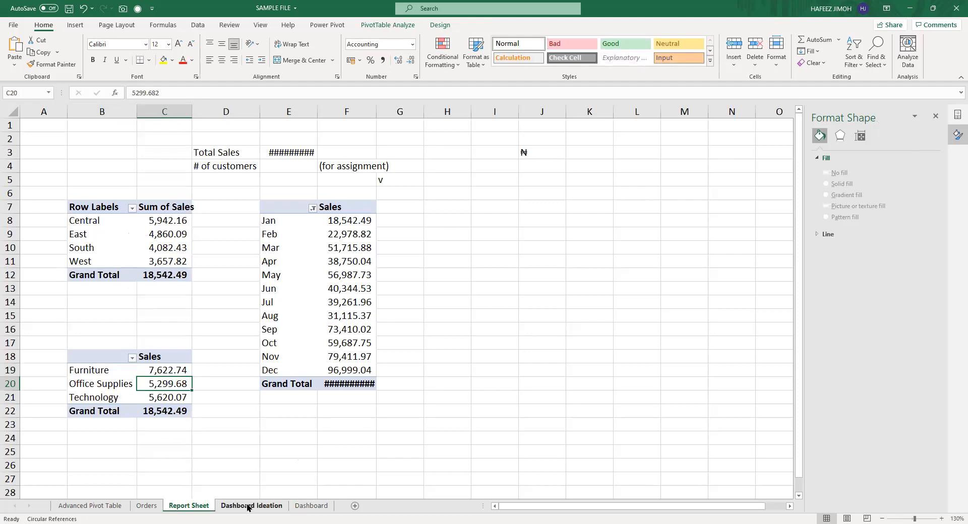
left_click(310, 506)
left_click(54, 149)
left_click(361, 26)
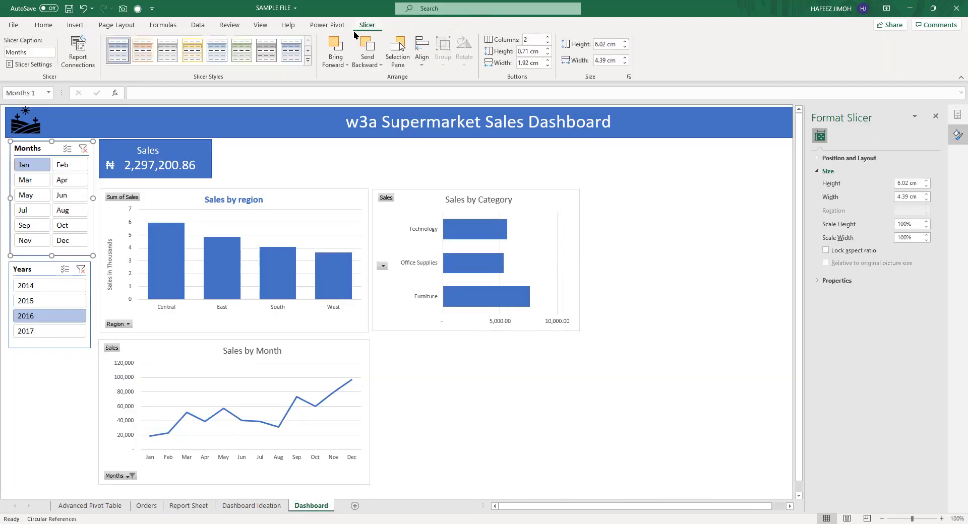
left_click(84, 59)
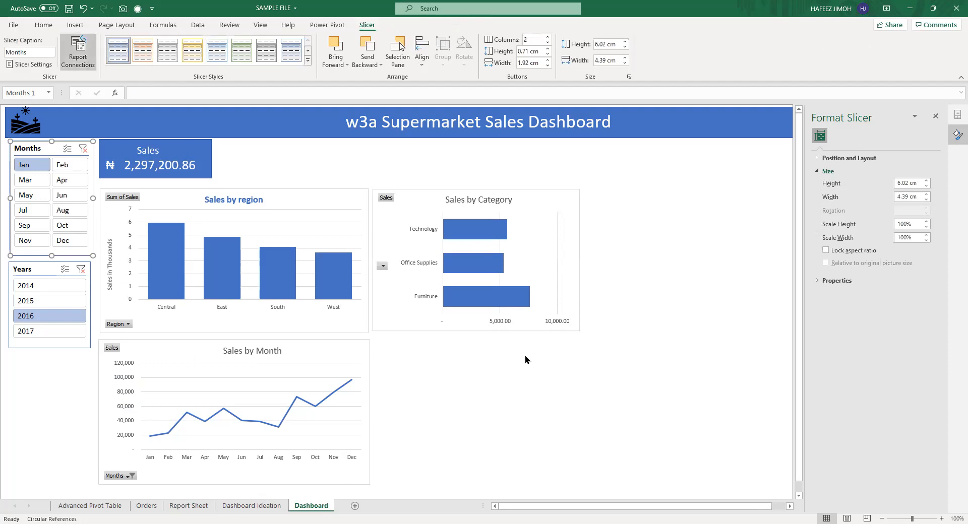
scroll(525, 331, "down", 3)
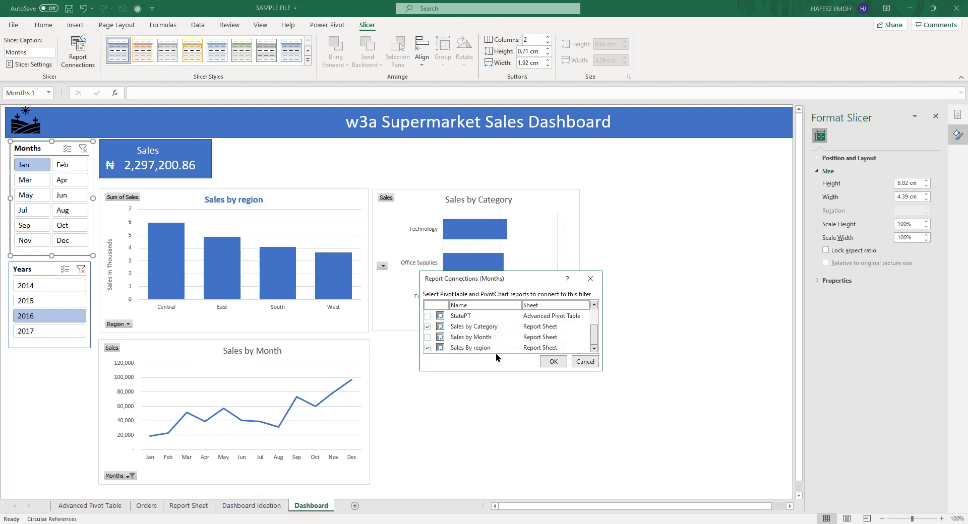
left_click(553, 361)
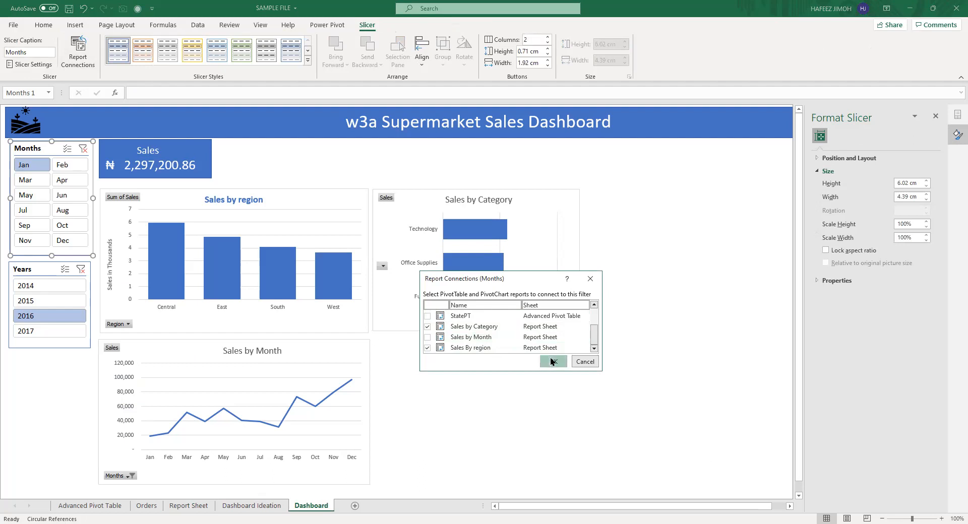
Test the dashboard with the Years slicer on 2014 and 2016, and leave it filtered to 2015.
left_click(43, 284)
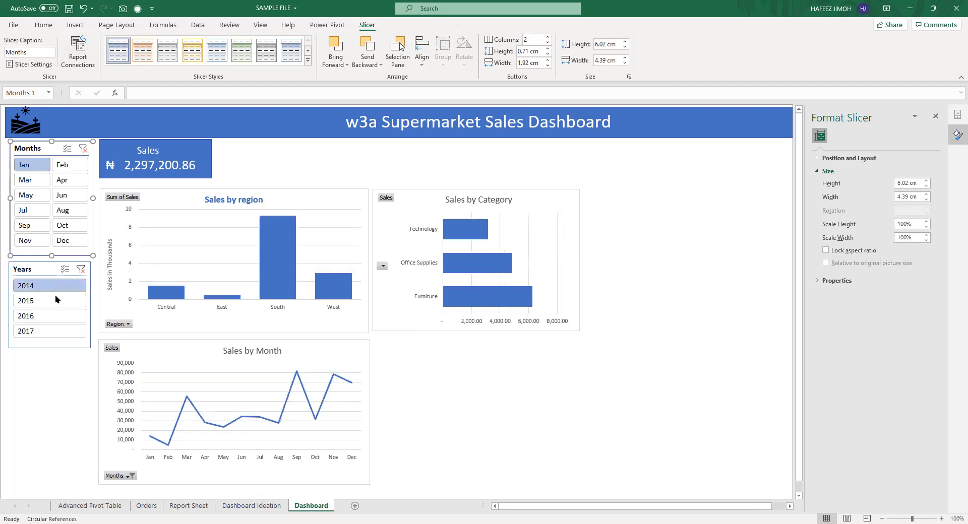
left_click(69, 317)
left_click(67, 296)
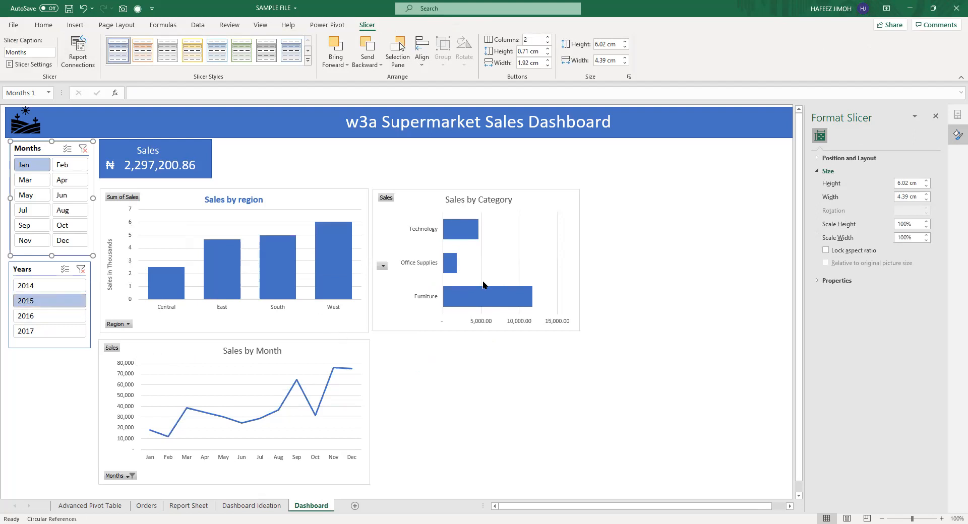
Widen the Sales by Category chart slightly by extending its right edge.
left_click(515, 275)
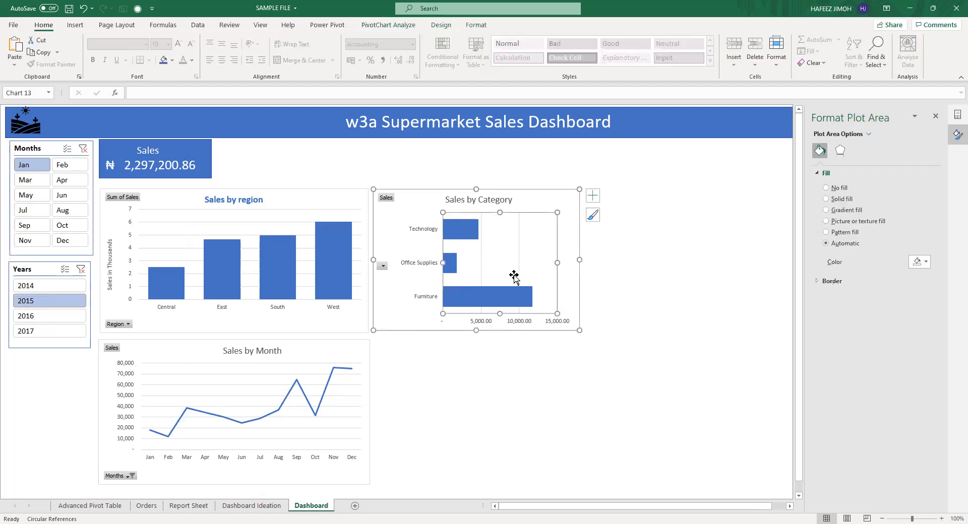
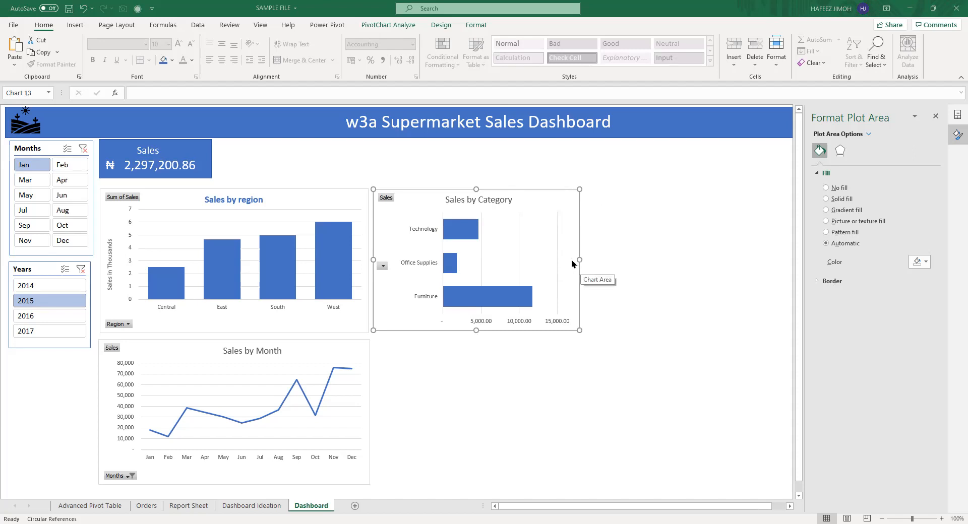
left_click_drag(580, 260, 588, 259)
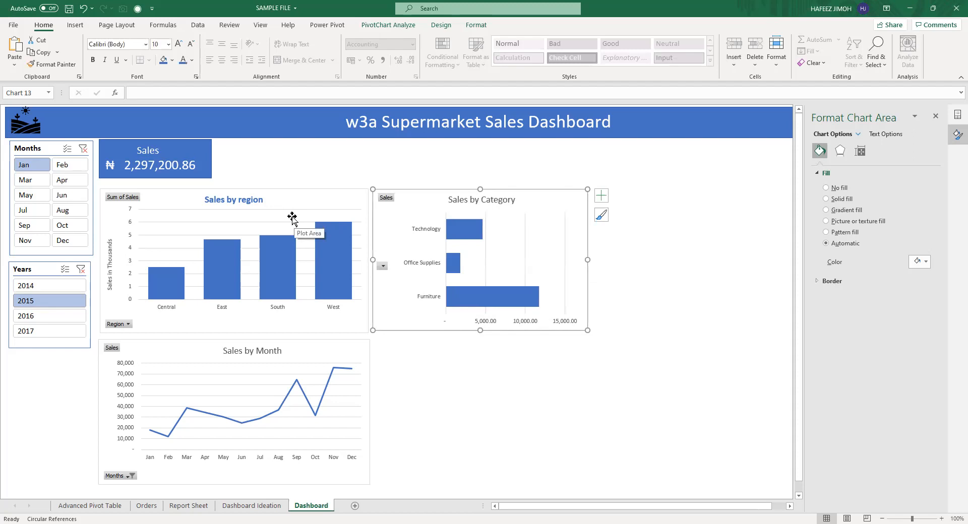
Change the major gridlines of the Sales by region chart to a solid line.
left_click(305, 220)
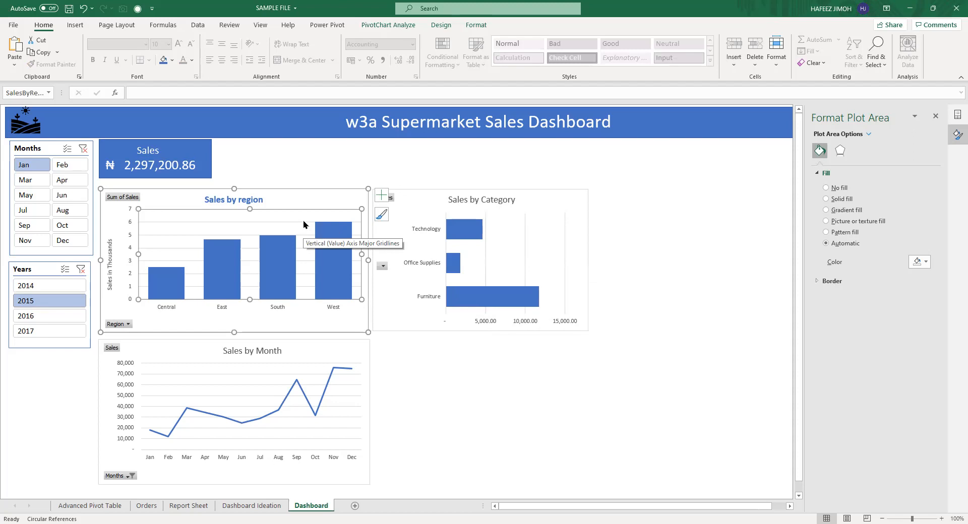
left_click(304, 222)
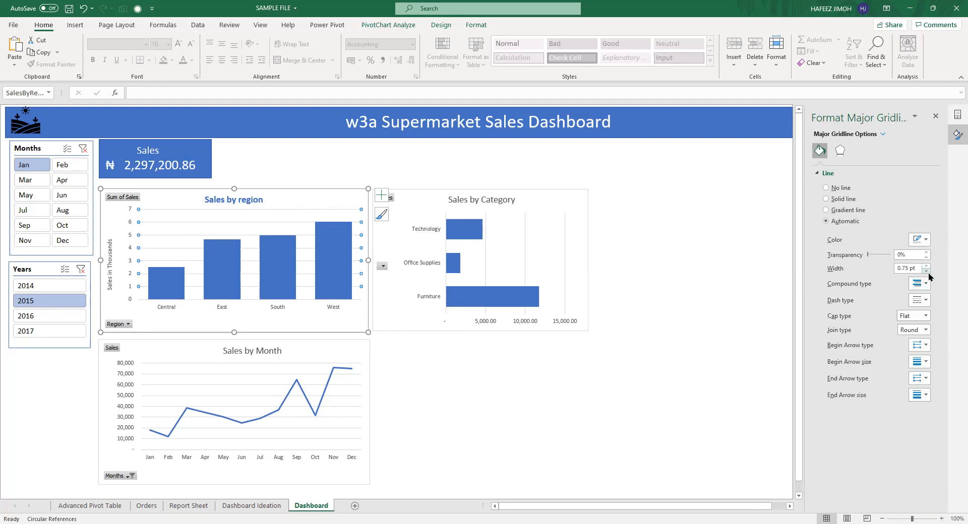
left_click(323, 201)
left_click(281, 212)
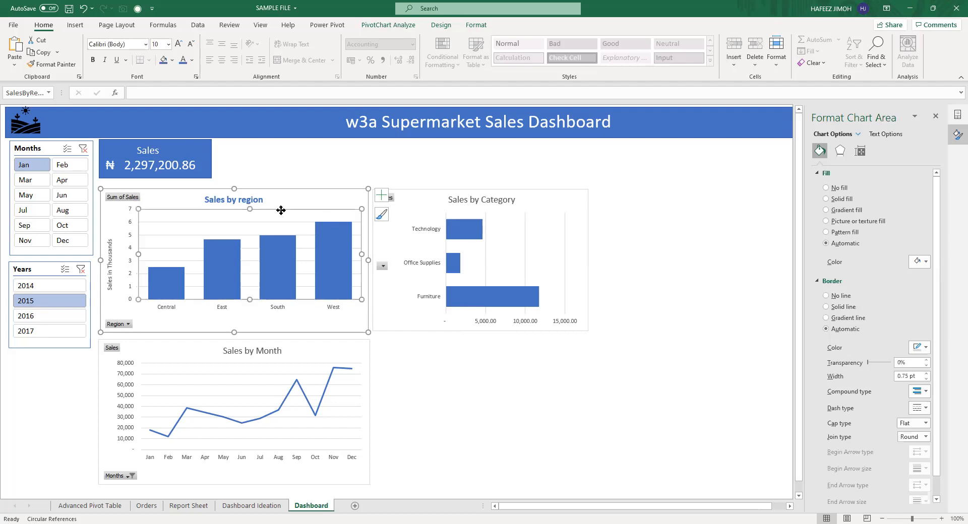
left_click(288, 204)
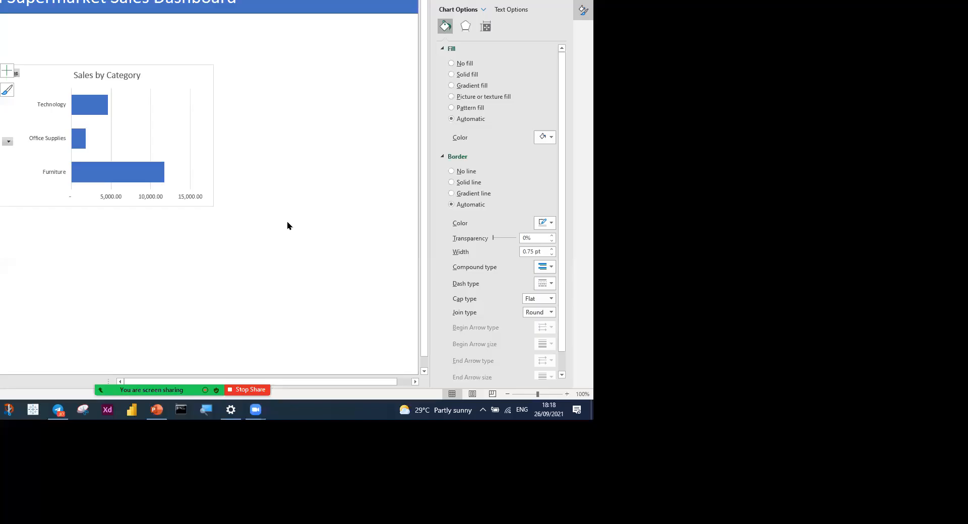
left_click(286, 222)
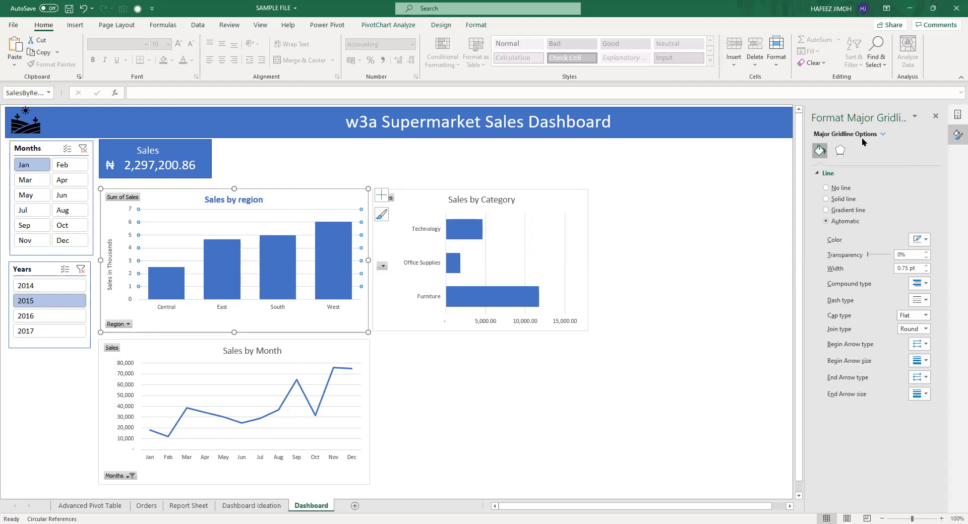
left_click(847, 192)
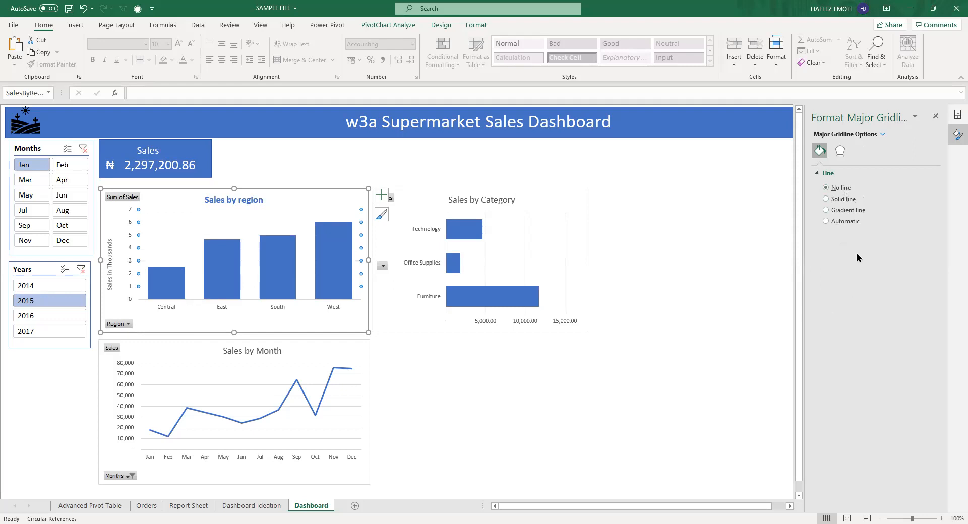
left_click(848, 200)
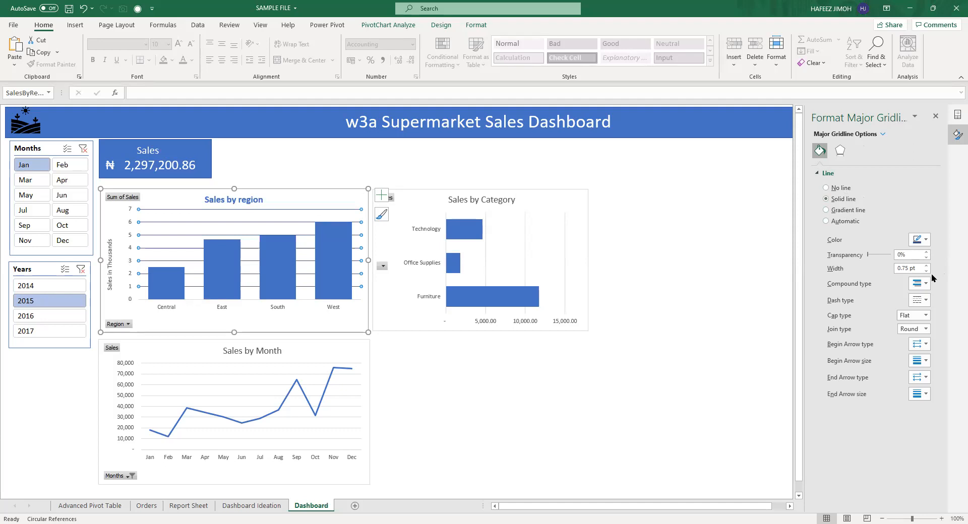
Color the Sales by region chart's major gridlines light gray and choose a dashed line style for them.
left_click(925, 240)
left_click(887, 287)
left_click(921, 300)
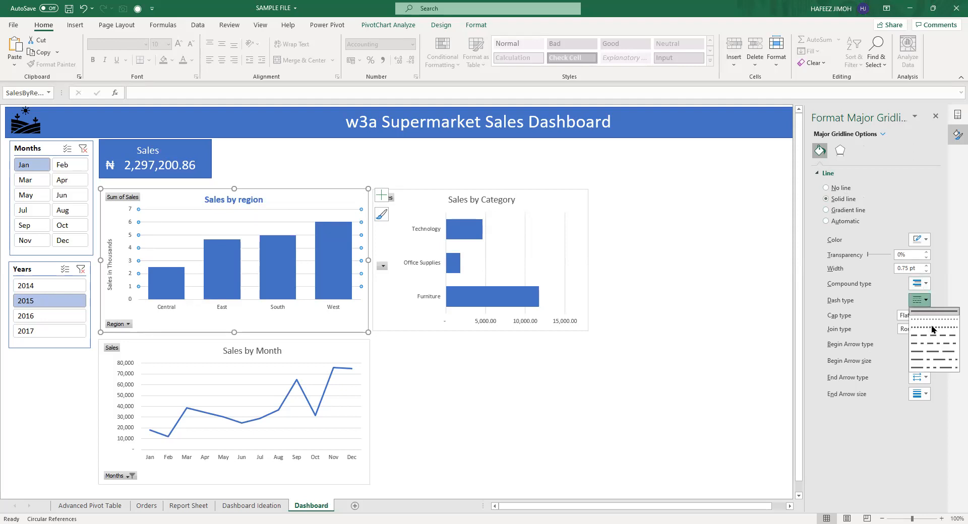
left_click(950, 352)
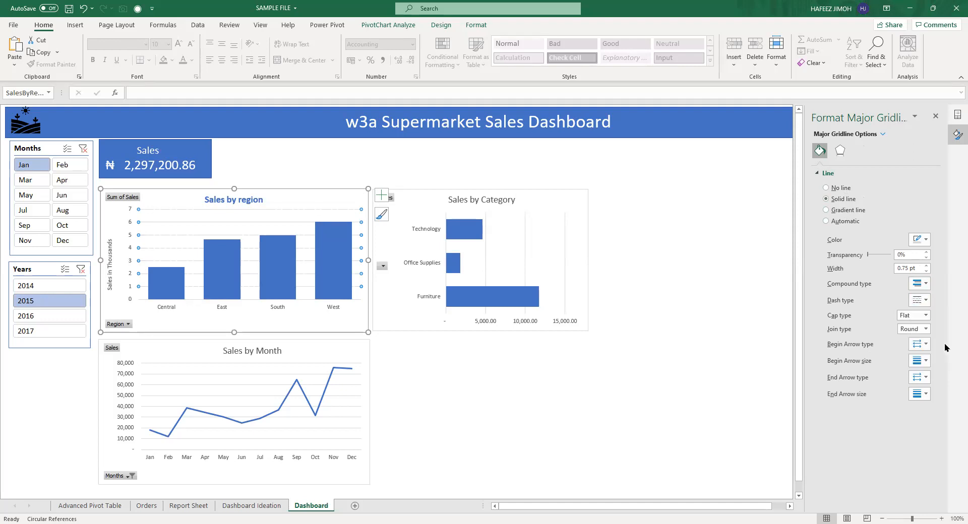
left_click(924, 301)
Set the width of the Sales by region chart's major gridlines to 0.25 pt.
left_click(924, 268)
left_click(926, 271)
left_click(927, 271)
left_click(926, 272)
left_click(927, 266)
left_click(294, 328)
left_click(305, 227)
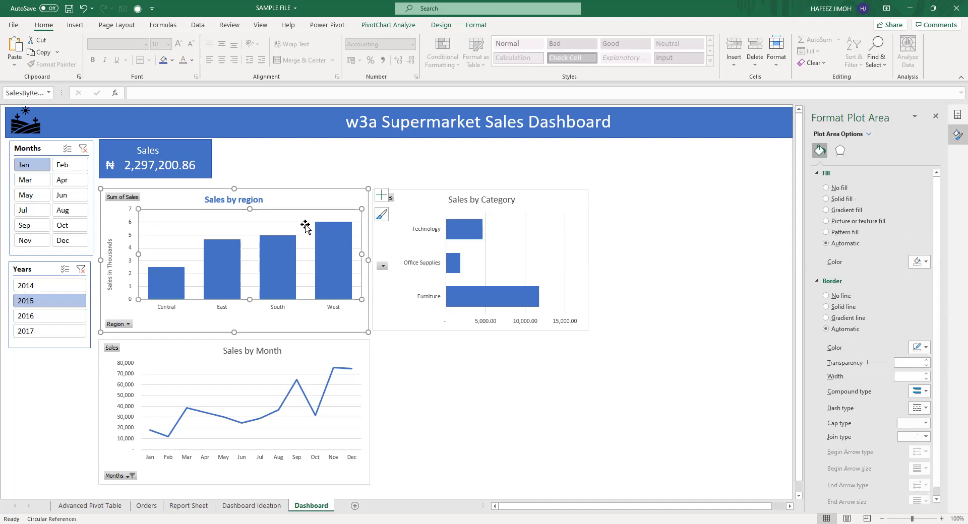
Recolor the Sales by region chart's major gridlines with the lightest gray theme shade.
left_click(319, 303)
left_click(298, 228)
left_click(298, 222)
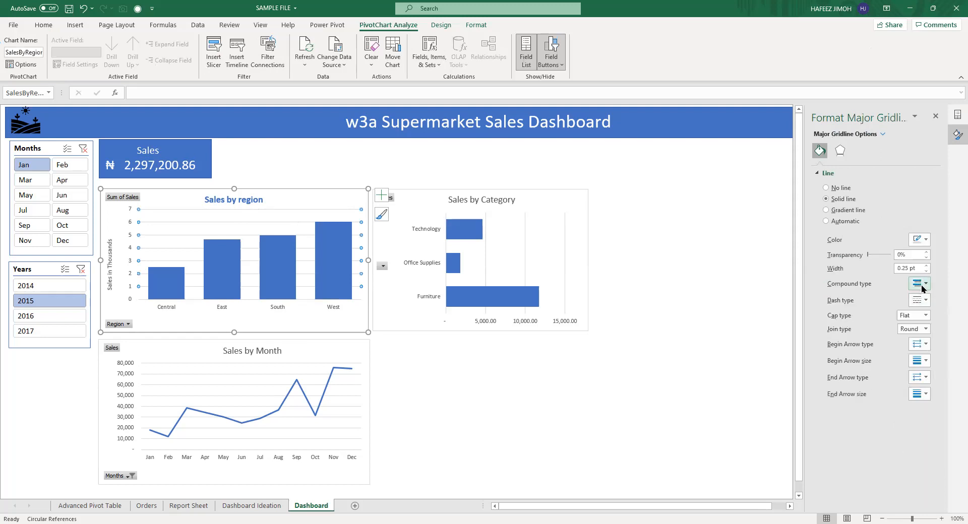
left_click(915, 240)
left_click(885, 281)
left_click(364, 326)
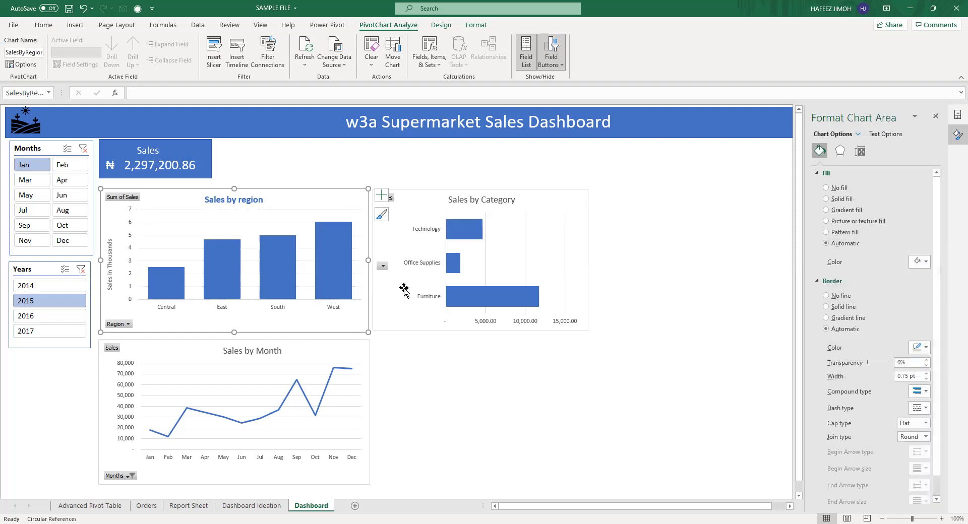
Format the Sales by Month chart's major gridlines as 0.25 pt lines in the lightest gray theme shade.
left_click(545, 242)
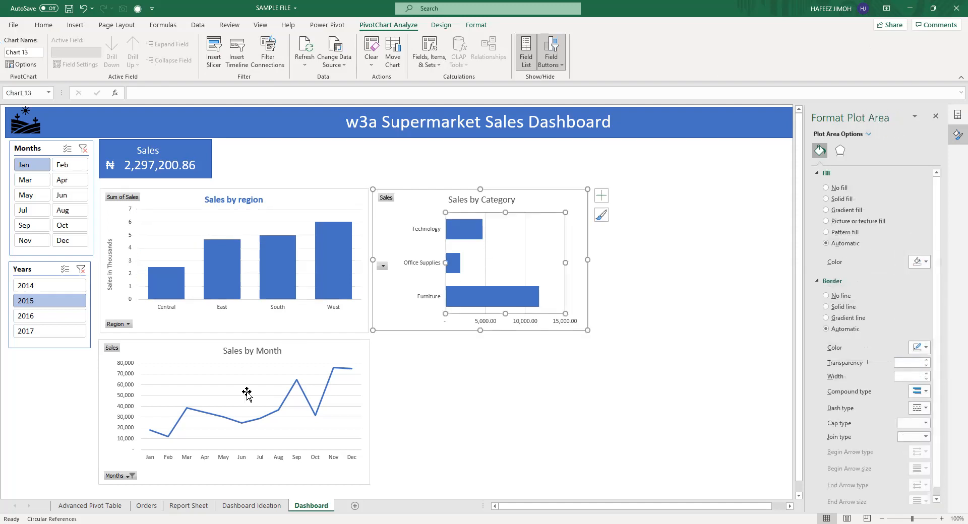
left_click(247, 395)
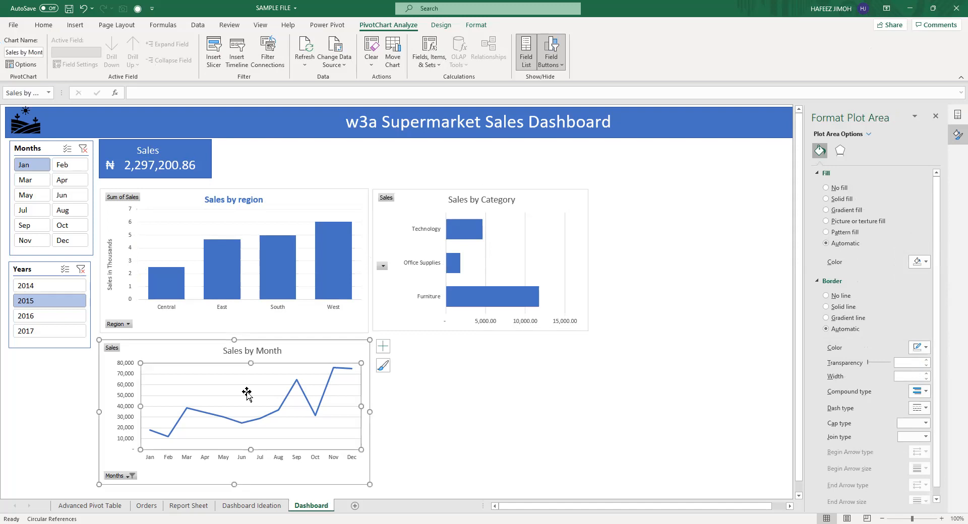
left_click(250, 374)
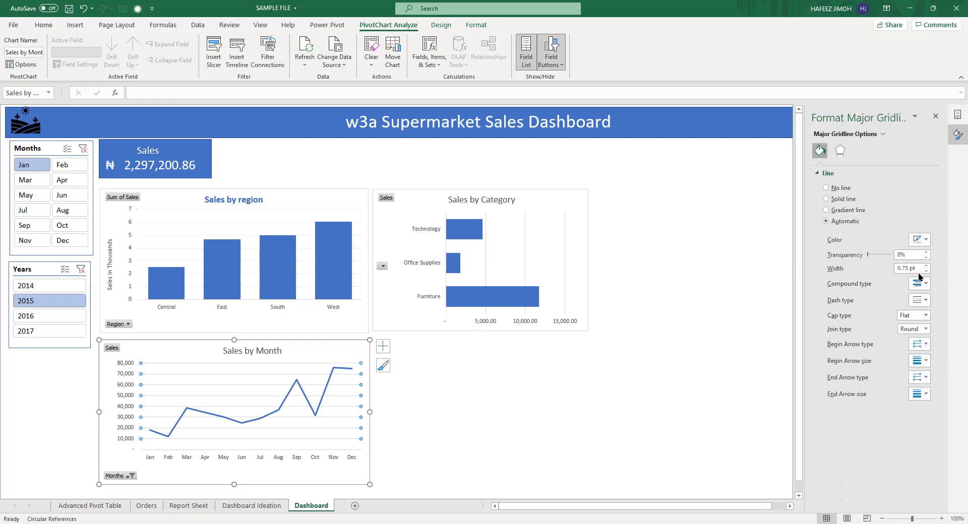
double_click(926, 271)
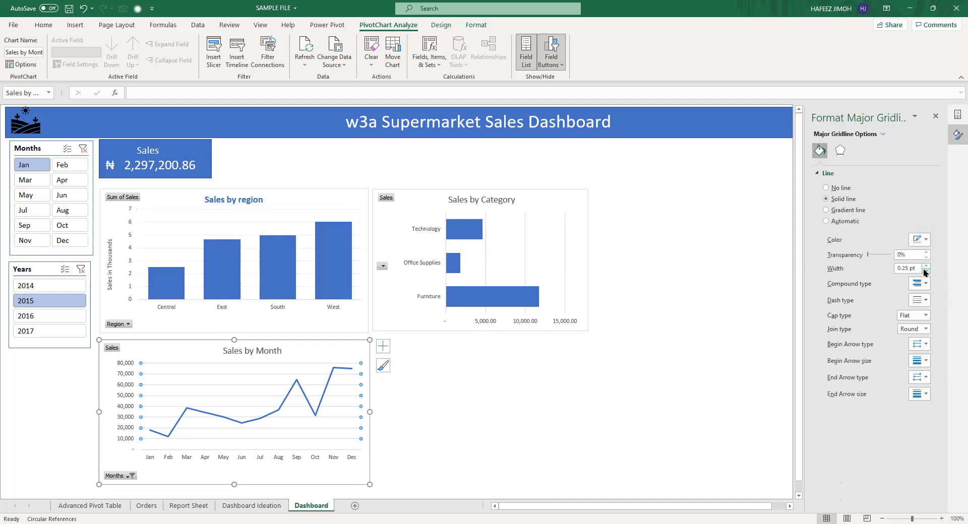
left_click(926, 241)
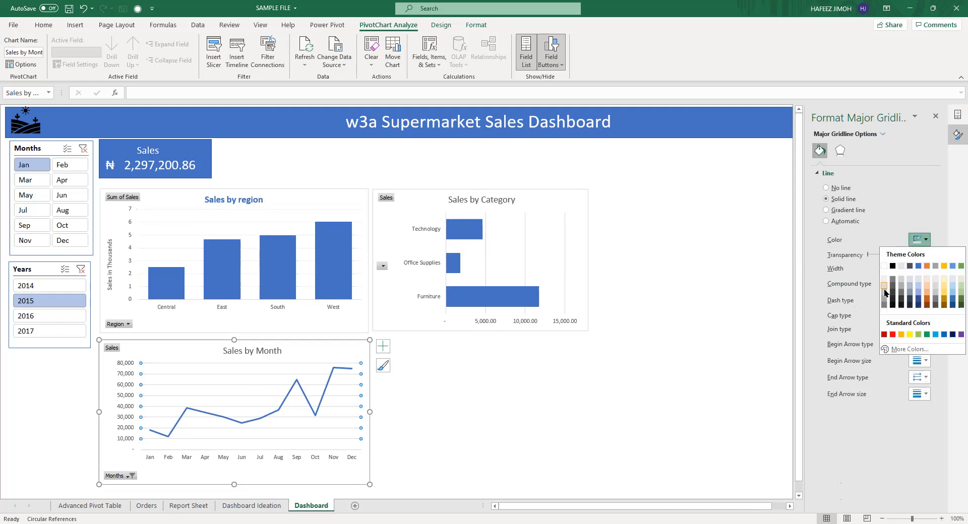
left_click(885, 286)
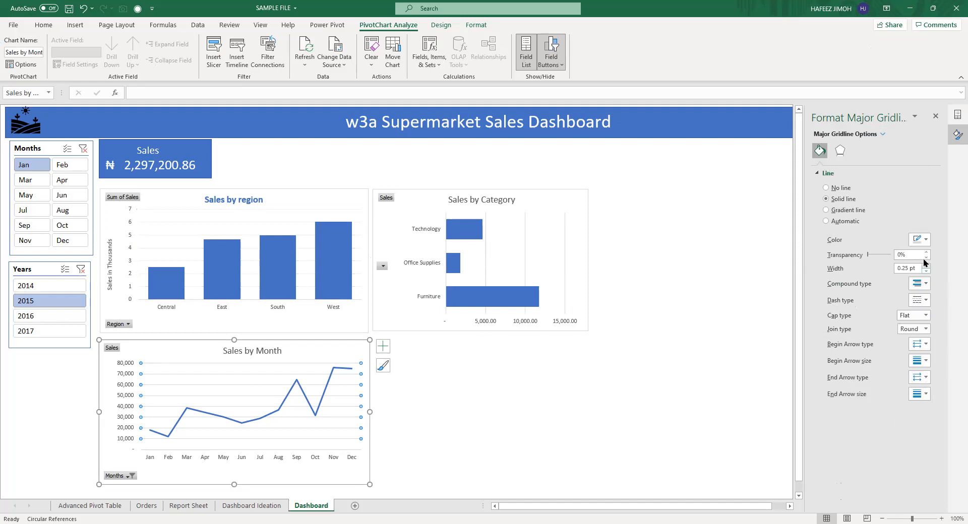
left_click(919, 239)
left_click(885, 274)
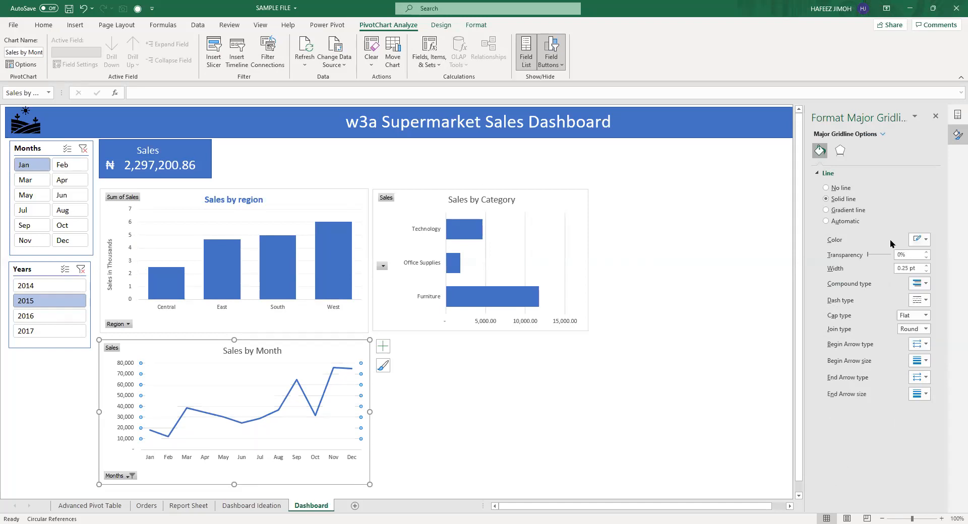
left_click(342, 348)
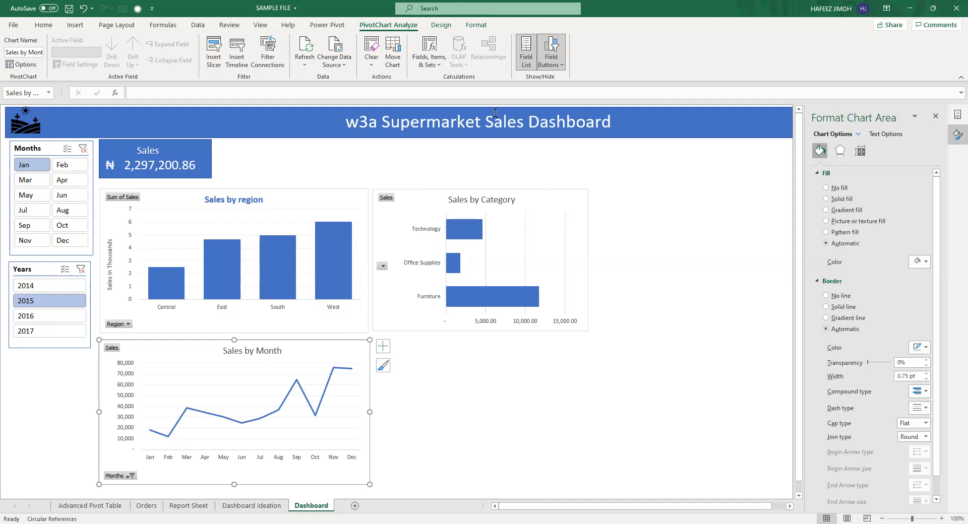
Extend the plot area of the Sales by Category chart slightly leftward and close the chart formatting options.
left_click(520, 237)
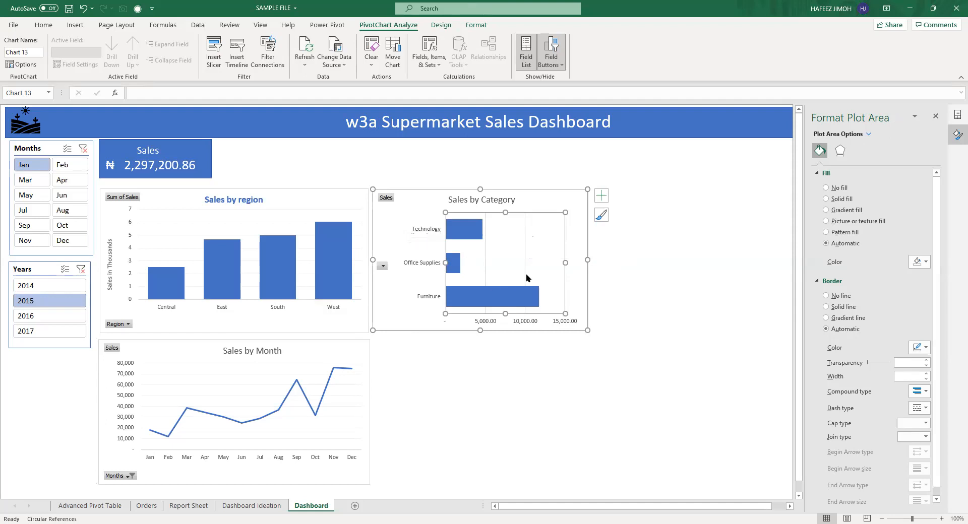
left_click_drag(446, 263, 433, 262)
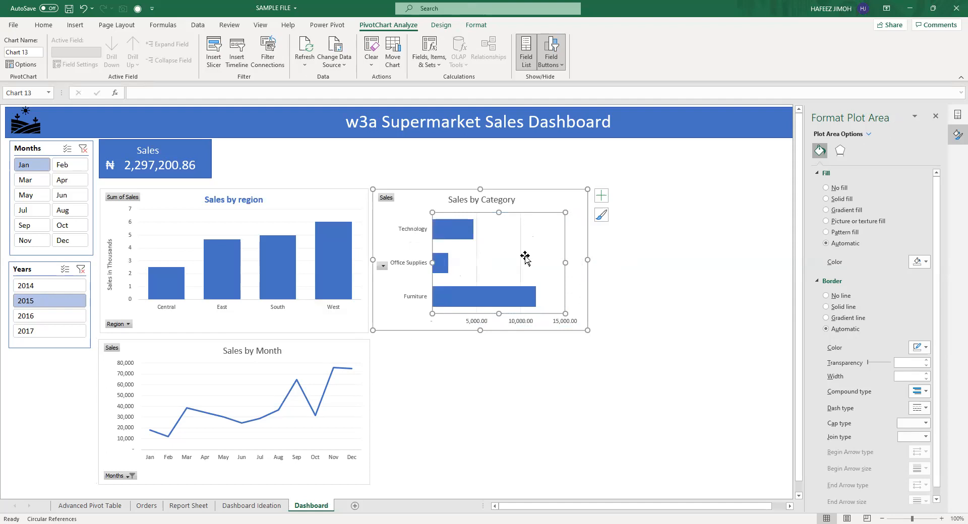
left_click(579, 256)
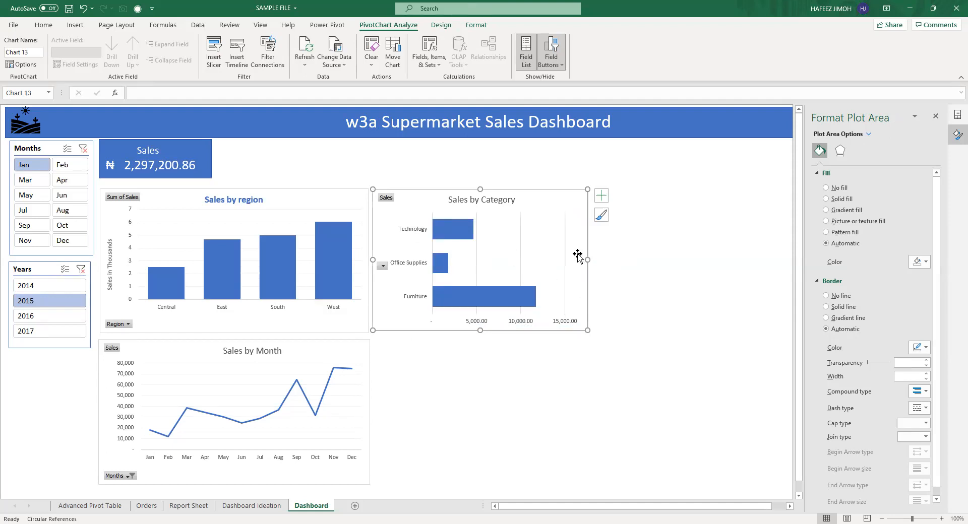
left_click(326, 169)
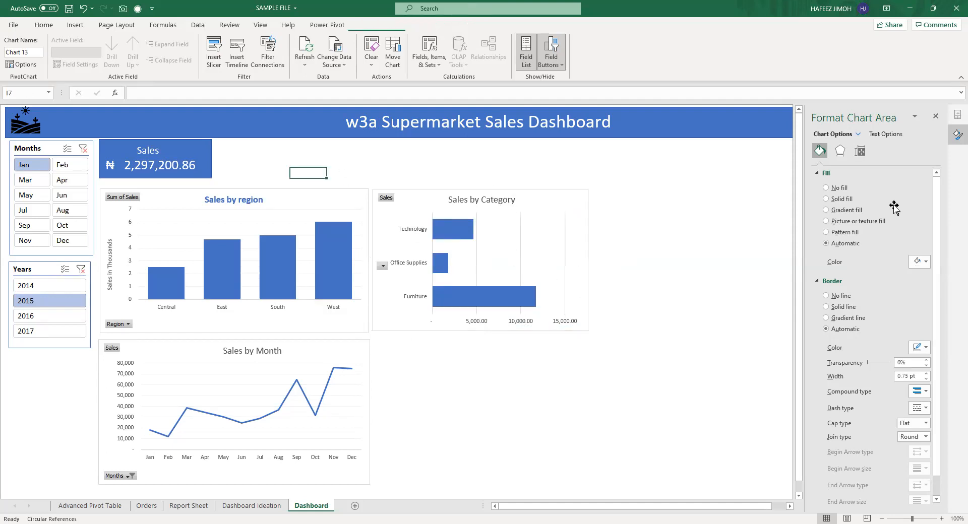
left_click(939, 119)
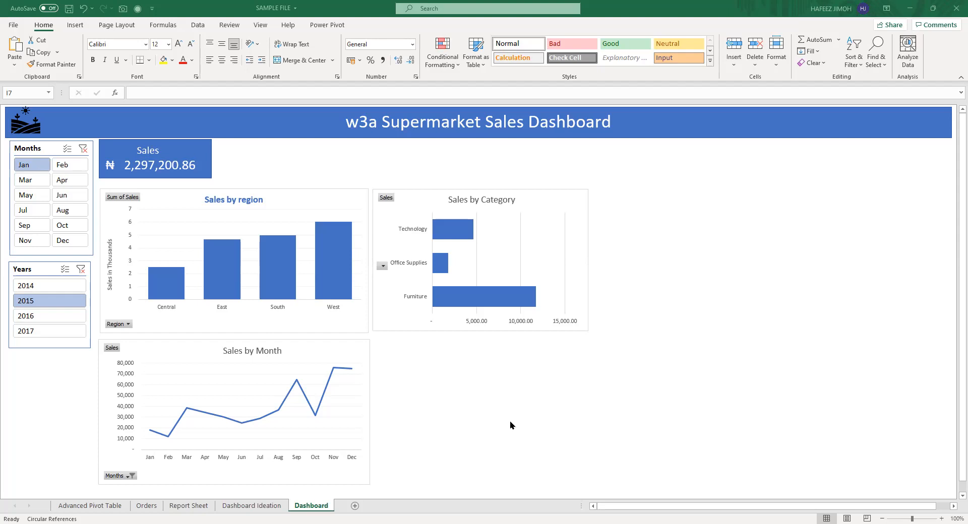
left_click(193, 154)
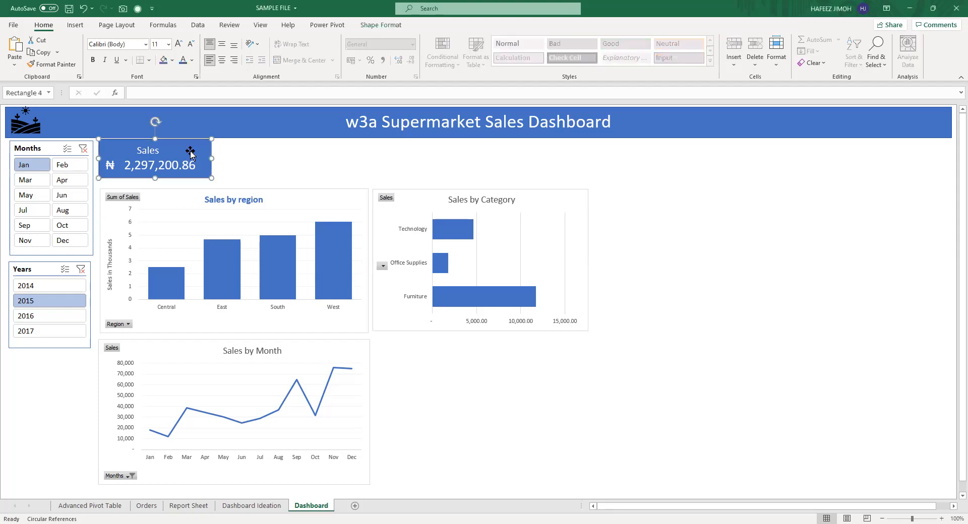
left_click(236, 151)
key("ctrl+v")
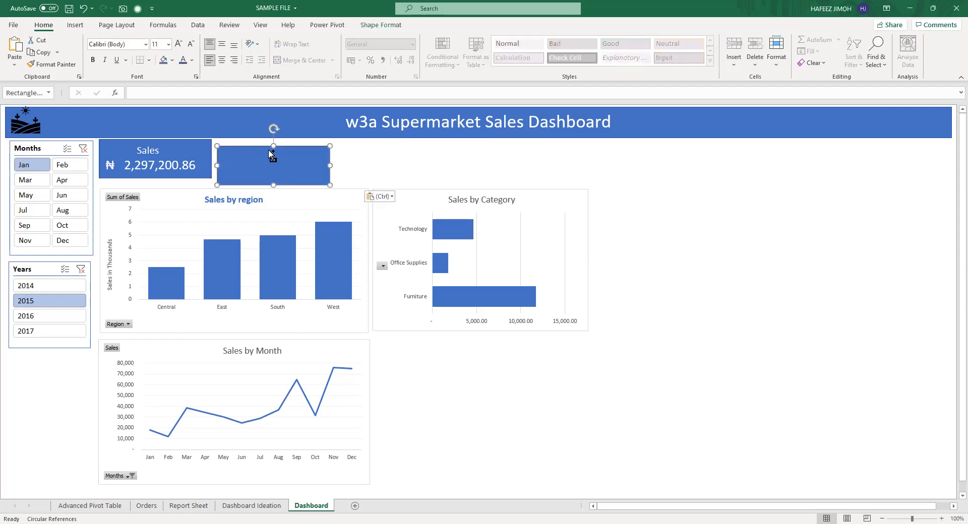
key("ctrl")
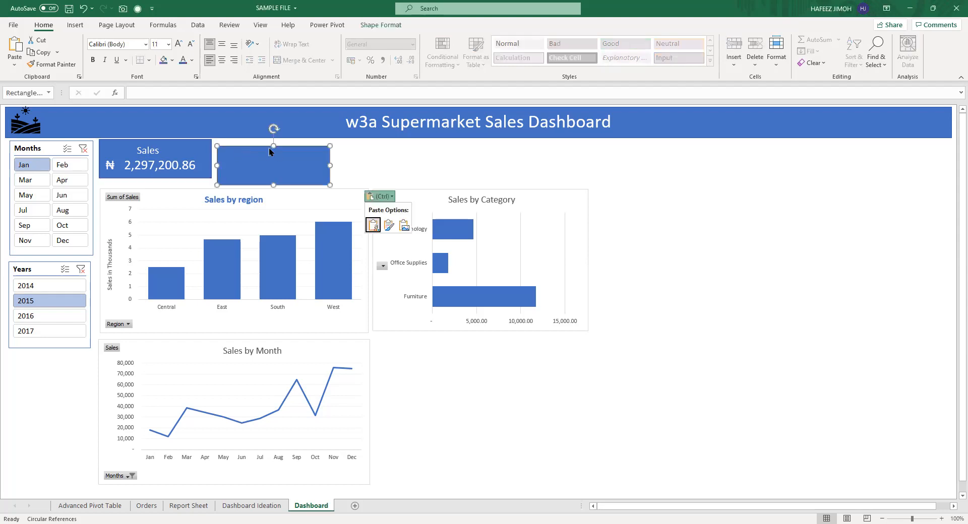
key("Escape")
key("Delete")
Duplicate the Sales card with its rectangle, heading and value text boxes, and place the copy beside the original.
left_click(185, 145)
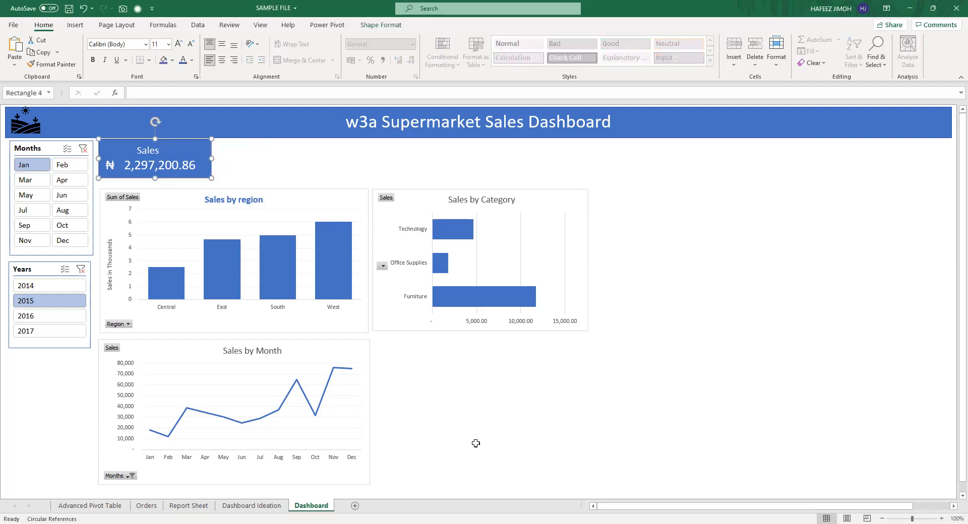
left_click(183, 165, "ctrl")
left_click(147, 147, "ctrl")
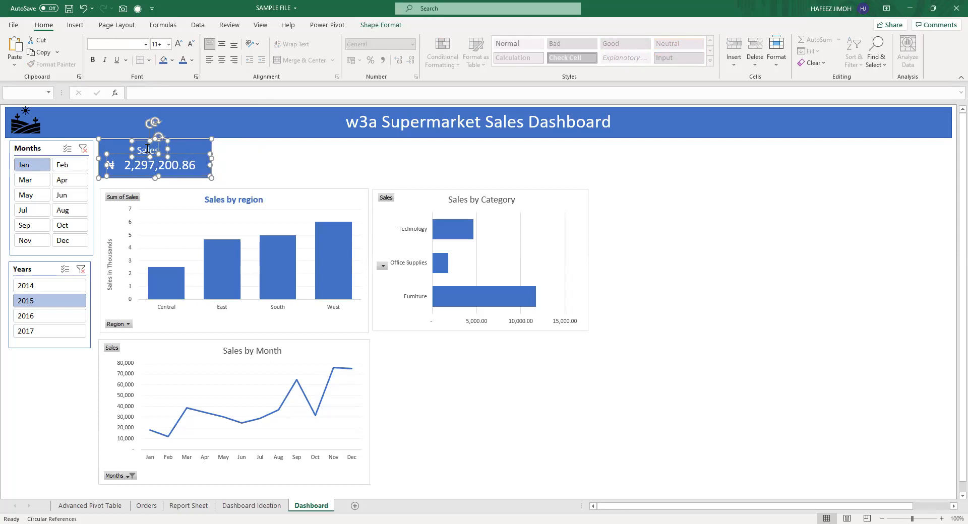
left_click(242, 152)
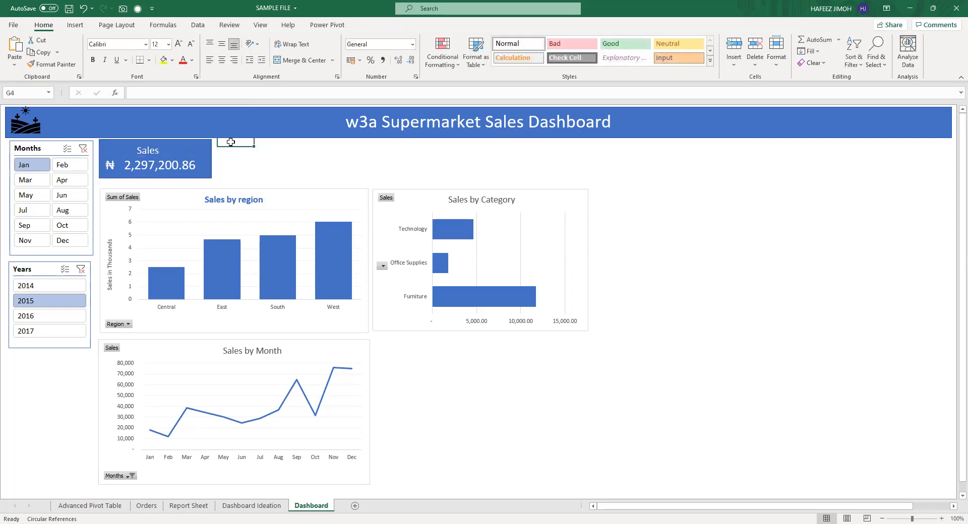
key("ctrl+v")
left_click_drag(283, 143, 297, 147)
Change the copied card's heading to "Profit" and move its value text box slightly so it sits under the heading.
left_click(276, 147)
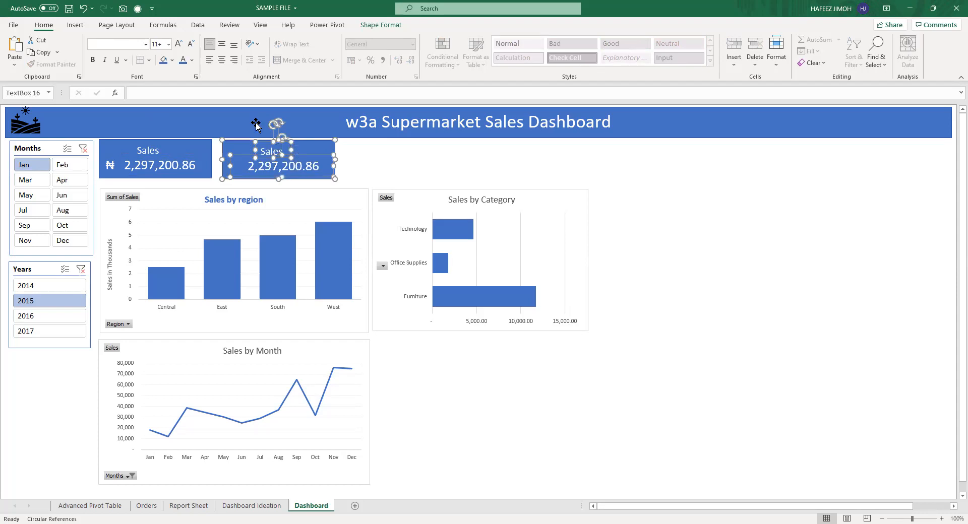
type("Profit")
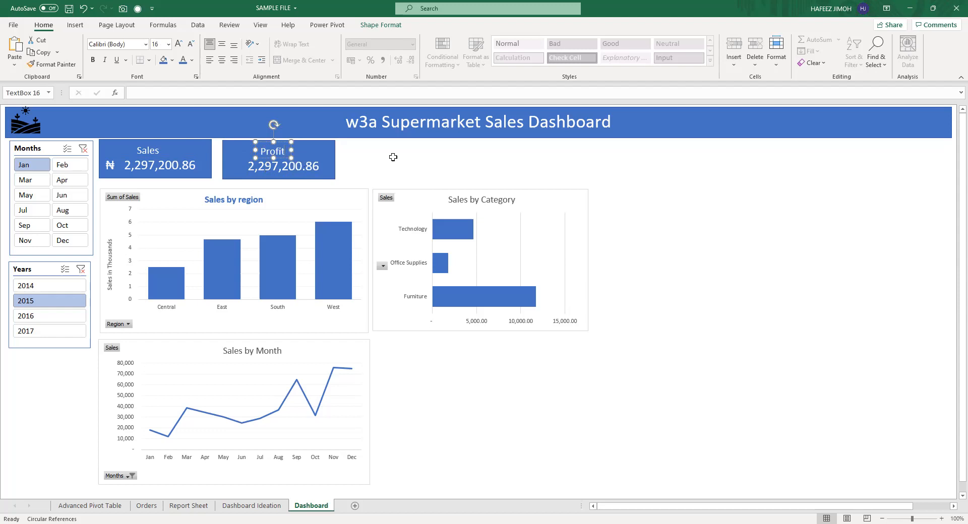
left_click(314, 153)
left_click(295, 168)
left_click_drag(241, 156, 235, 159)
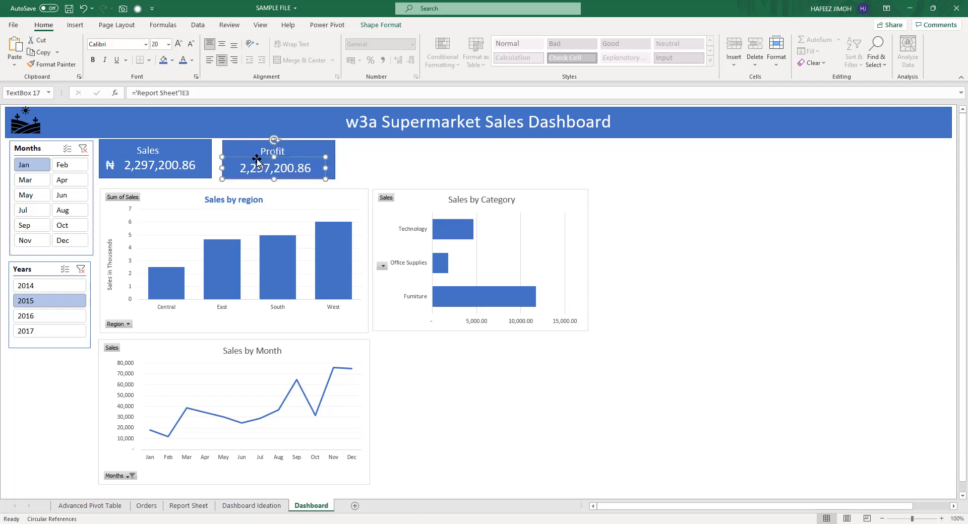
Add the label "Profit" in cell D2 of the Report Sheet.
left_click(209, 87)
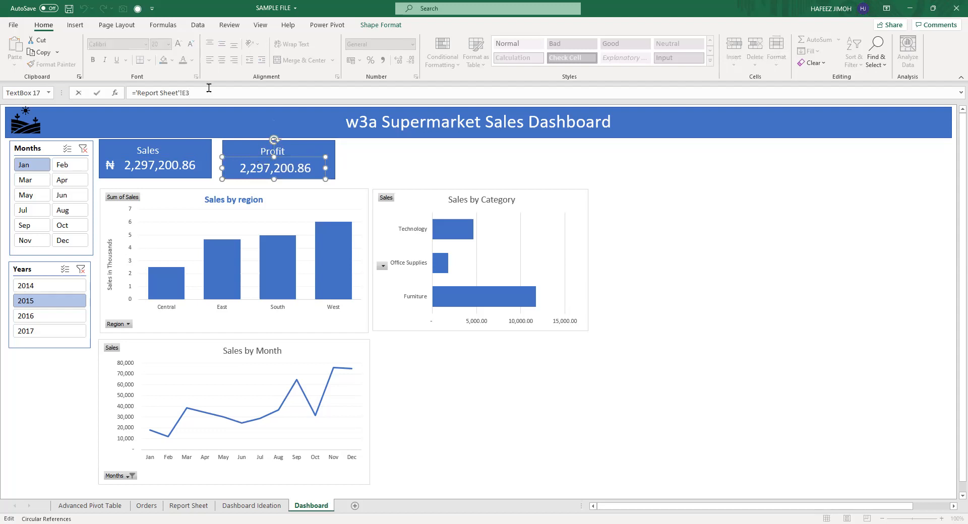
left_click(206, 507)
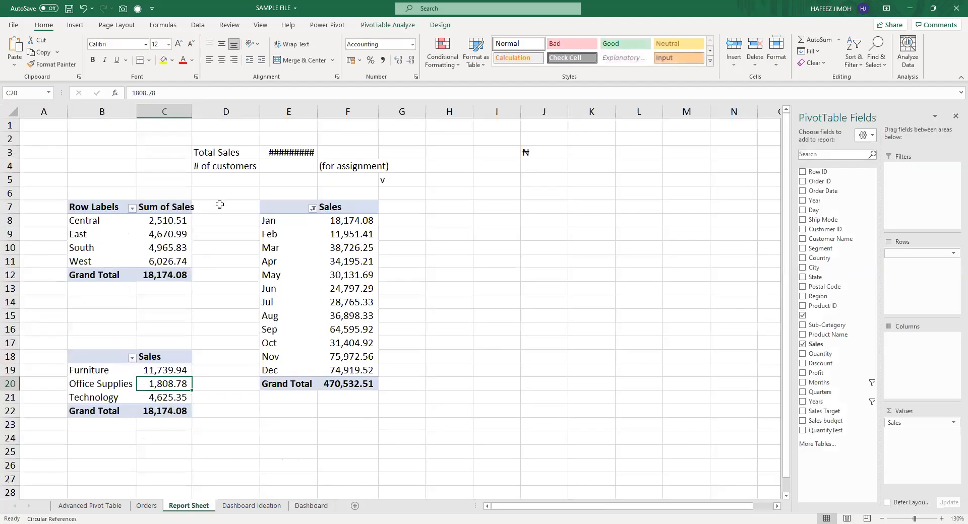
left_click(231, 140)
type("Profit")
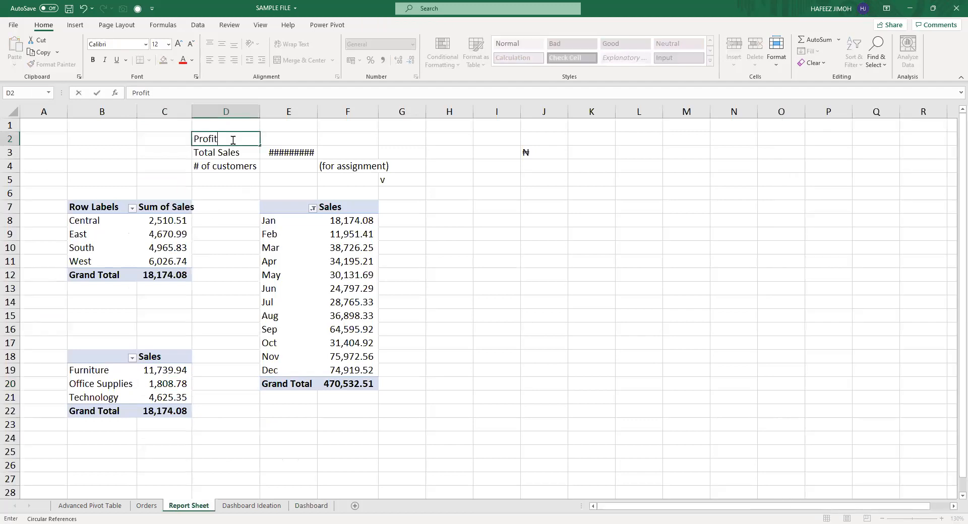
key("Tab")
Total the Orders table's Profit column in cell E2 with =SUM(SalesData[Profit]) and widen column E to fit its contents.
type("=")
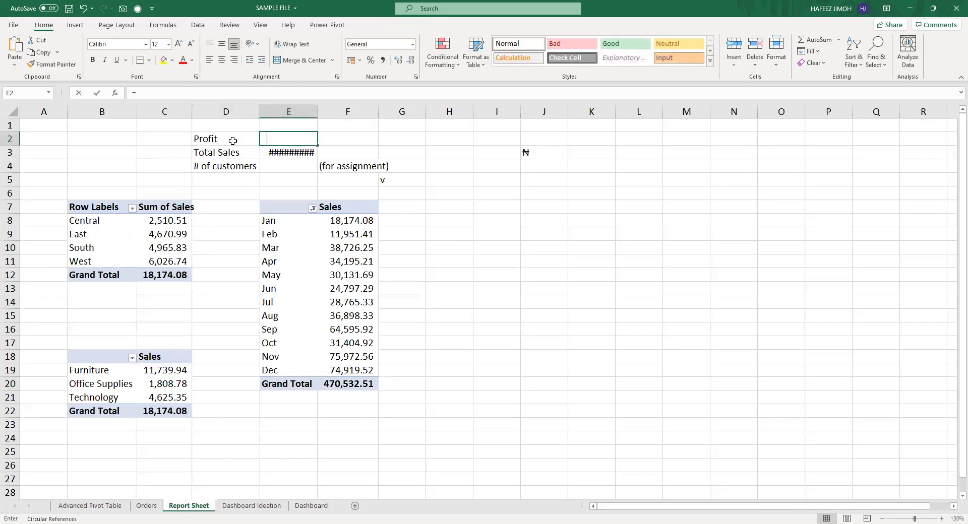
type("SUM(")
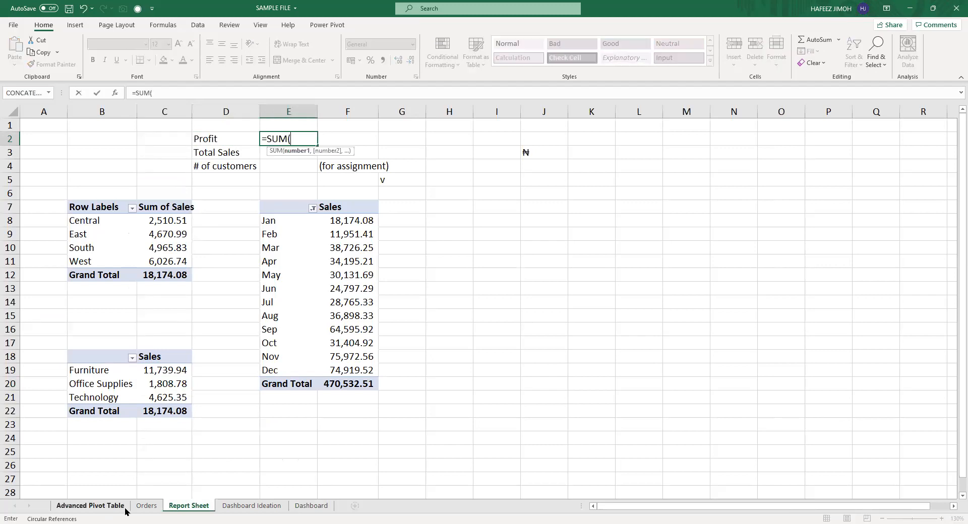
left_click(146, 505)
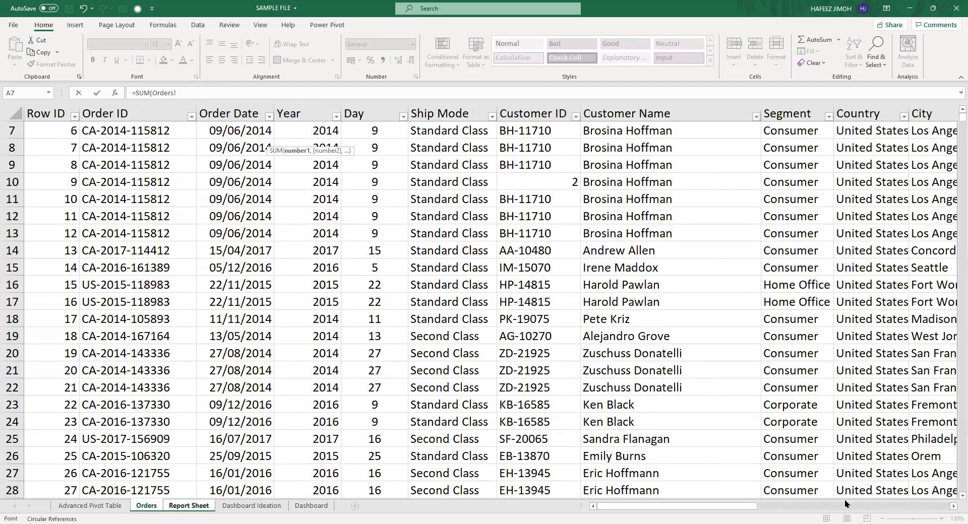
left_click(846, 506)
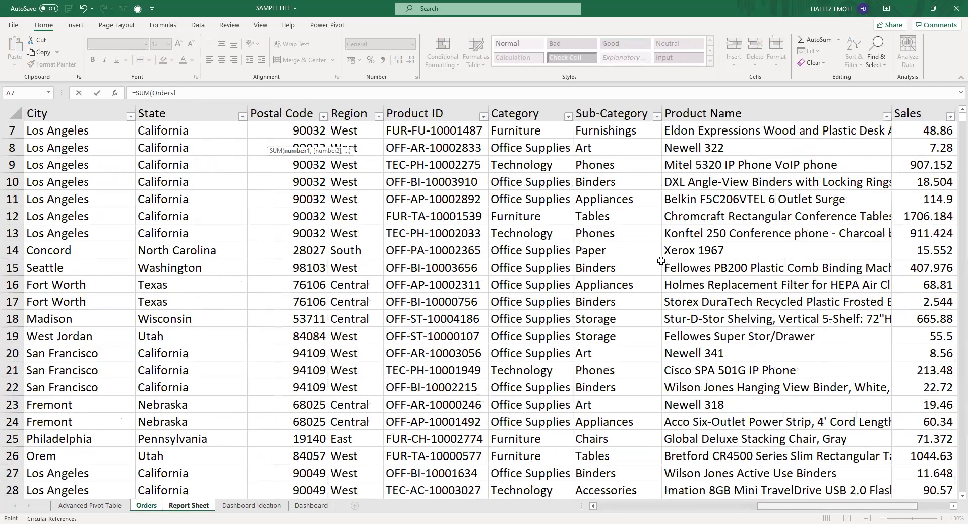
scroll(662, 261, "right", 3)
left_click(180, 107)
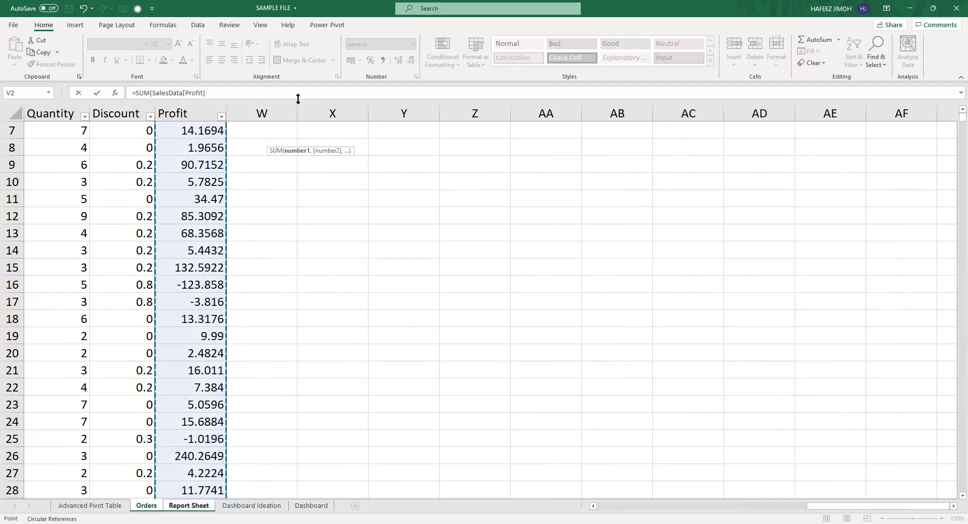
key("Return")
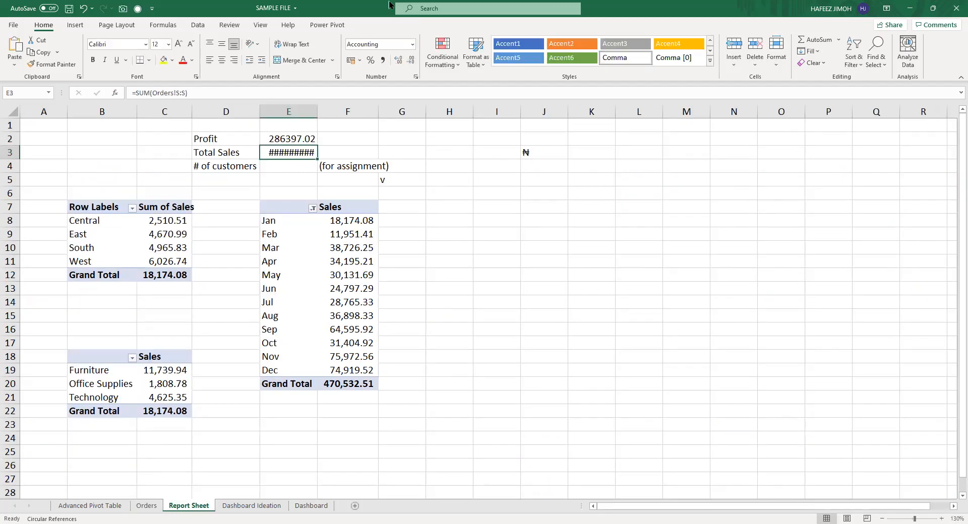
double_click(323, 114)
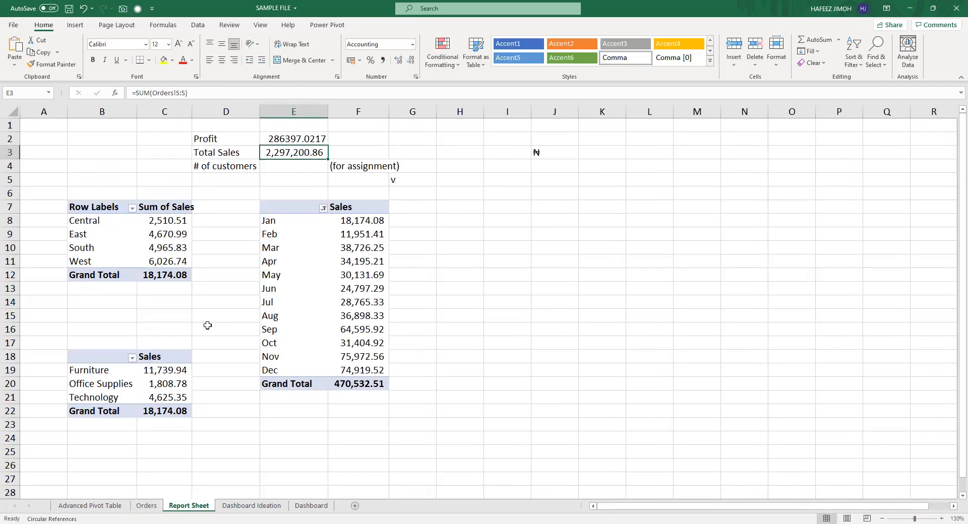
Link the Profit card's value text box on the Dashboard to cell E2 of the Report Sheet.
left_click(303, 510)
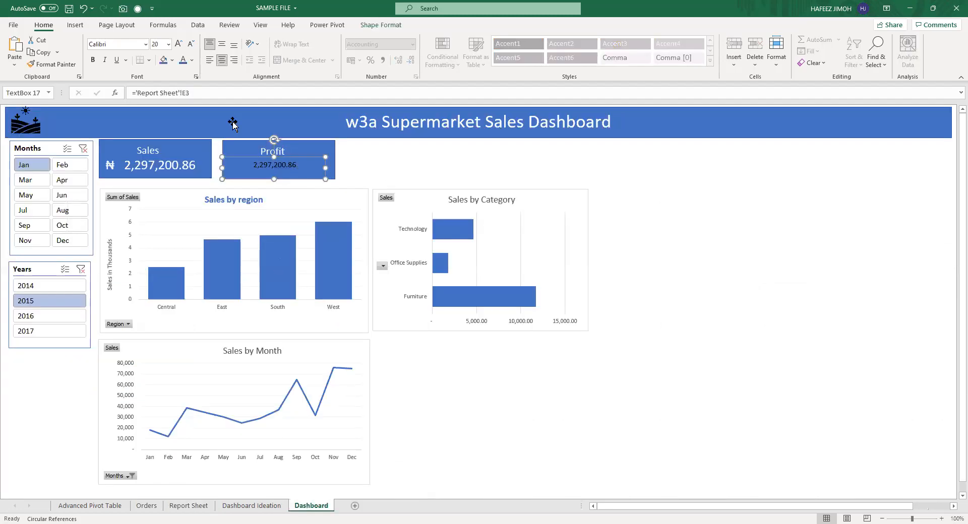
left_click(243, 98)
key("BackSpace")
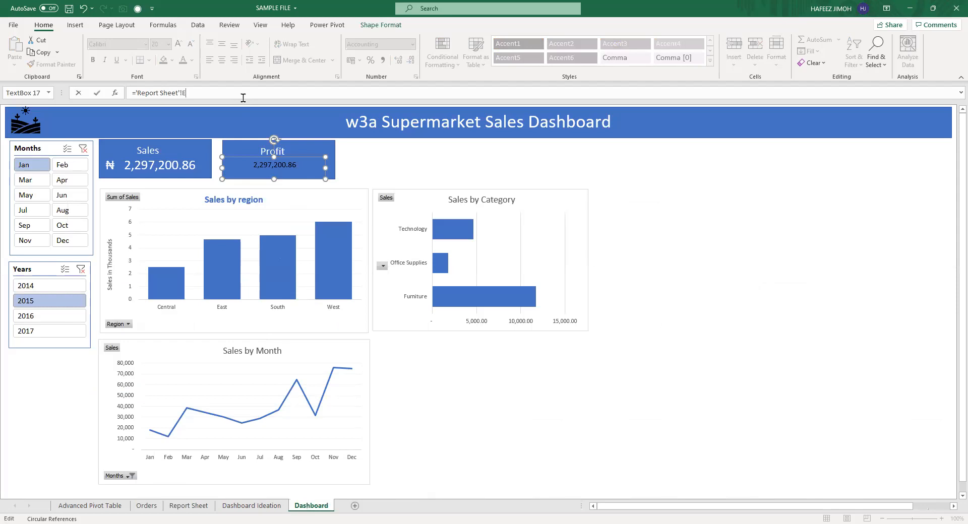
key("BackSpace")
key("BackSpace")
key("BackSpace")
key("BackSpace")
key("BackSpace")
key("BackSpace")
key("BackSpace")
key("BackSpace")
key("BackSpace")
key("BackSpace")
key("BackSpace")
key("BackSpace")
key("BackSpace")
key("BackSpace")
key("BackSpace")
key("BackSpace")
left_click(181, 510)
left_click(306, 138)
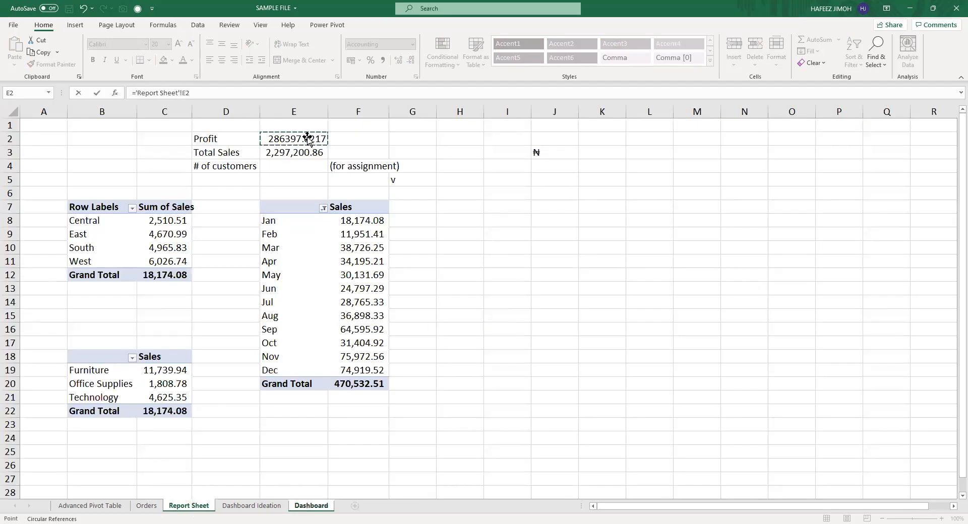
key("Return")
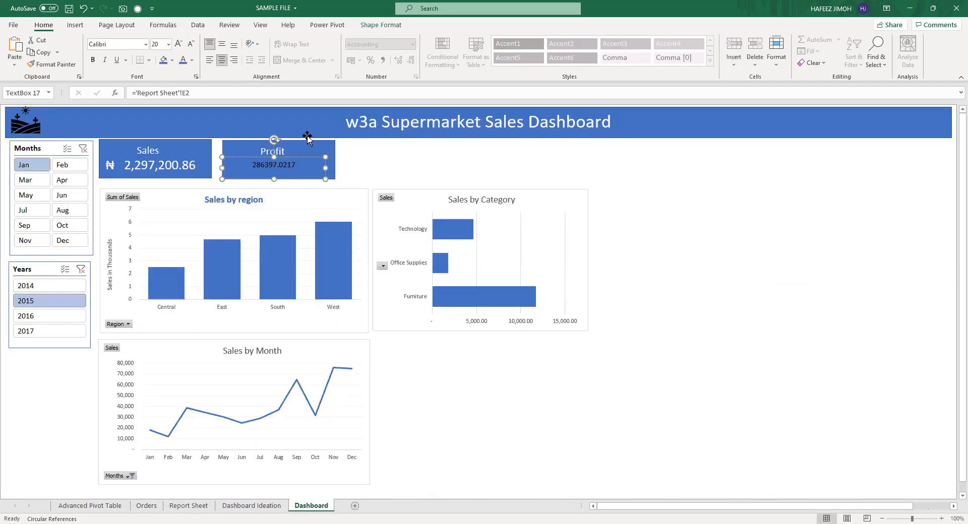
Apply the comma number format to the profit total in cell E2 of the Report Sheet.
left_click(188, 507)
left_click(316, 137)
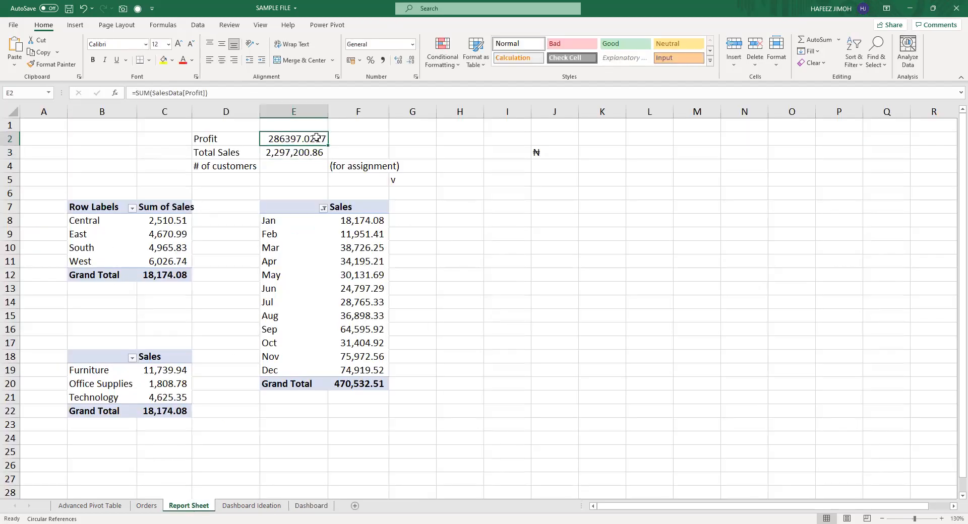
left_click(384, 61)
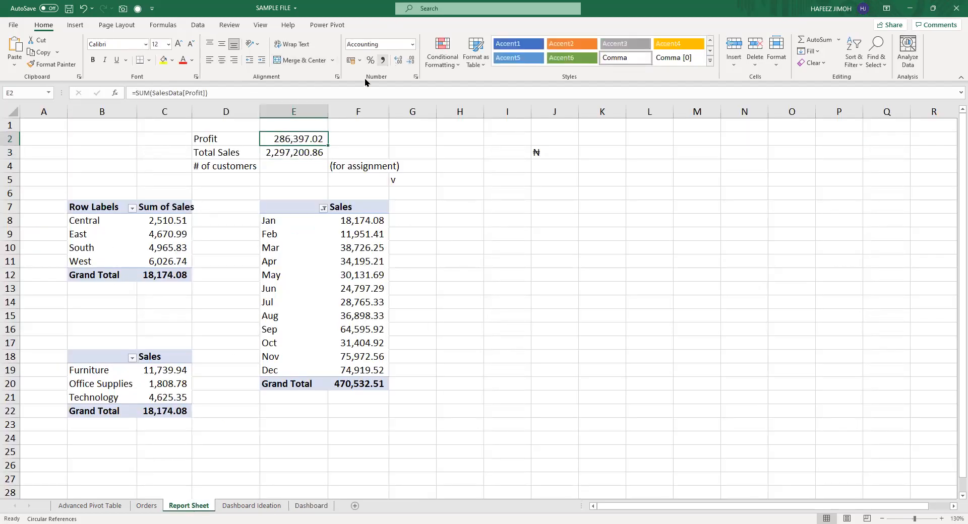
Enlarge the profit value on the Dashboard's Profit card to font size 18.
left_click(311, 506)
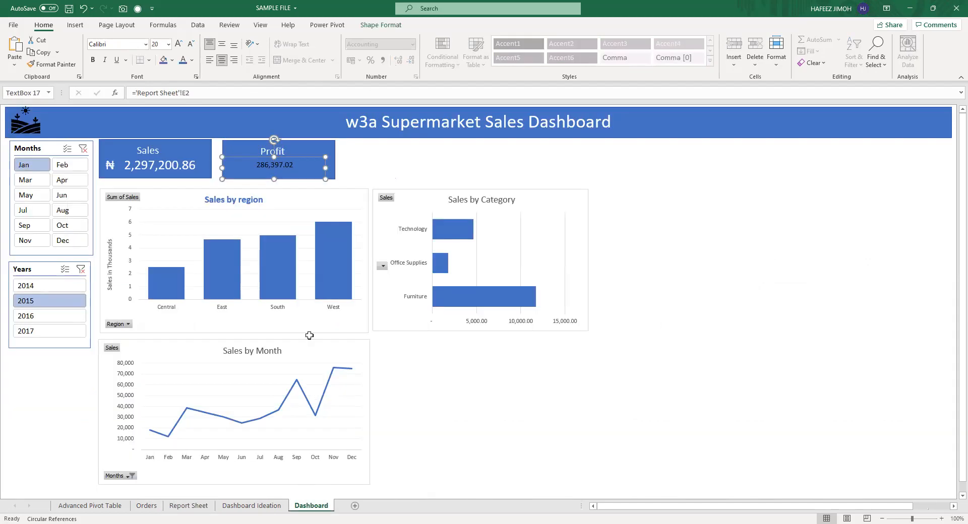
left_click(185, 48)
left_click(396, 176)
left_click(278, 168)
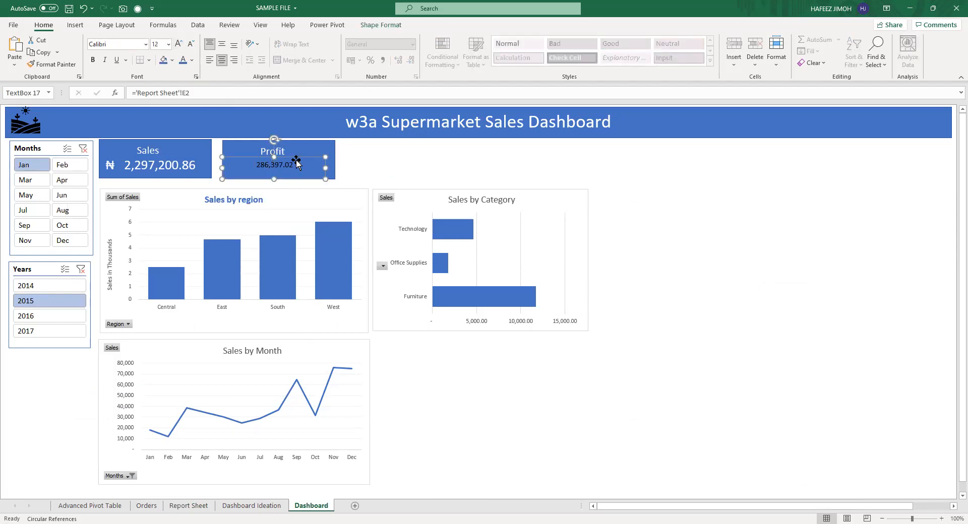
left_click(178, 45)
left_click(178, 45)
left_click(178, 45)
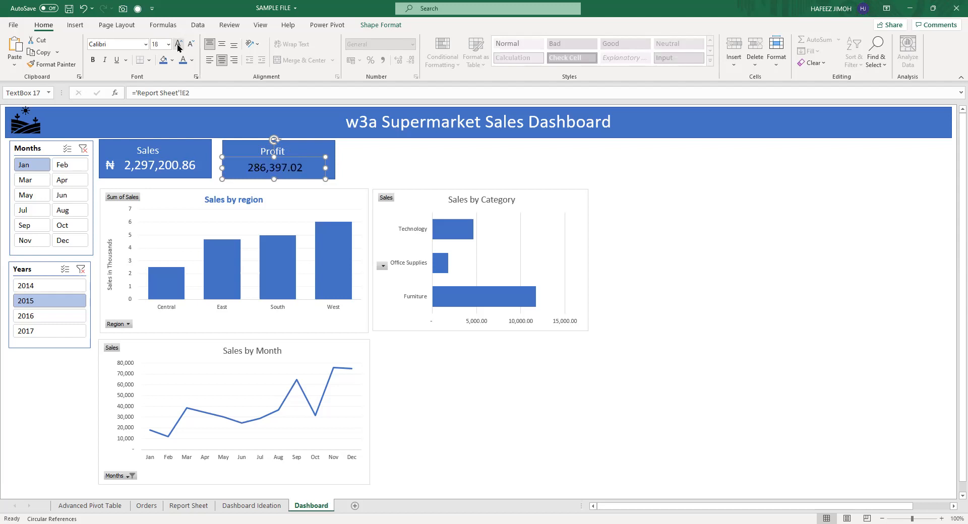
Align the Profit card's rectangle with the Sales card and set the profit value's font color to white.
left_click(297, 155)
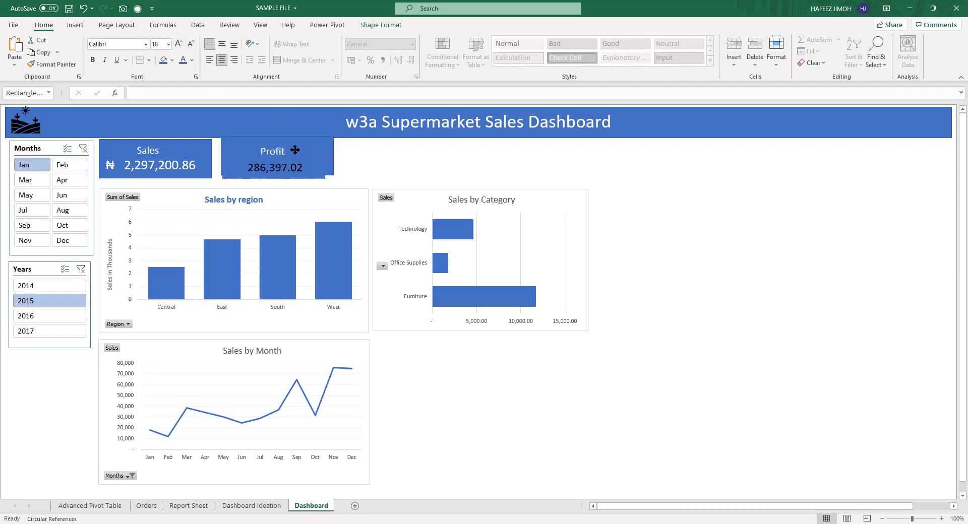
left_click_drag(297, 154, 296, 152)
left_click(275, 162)
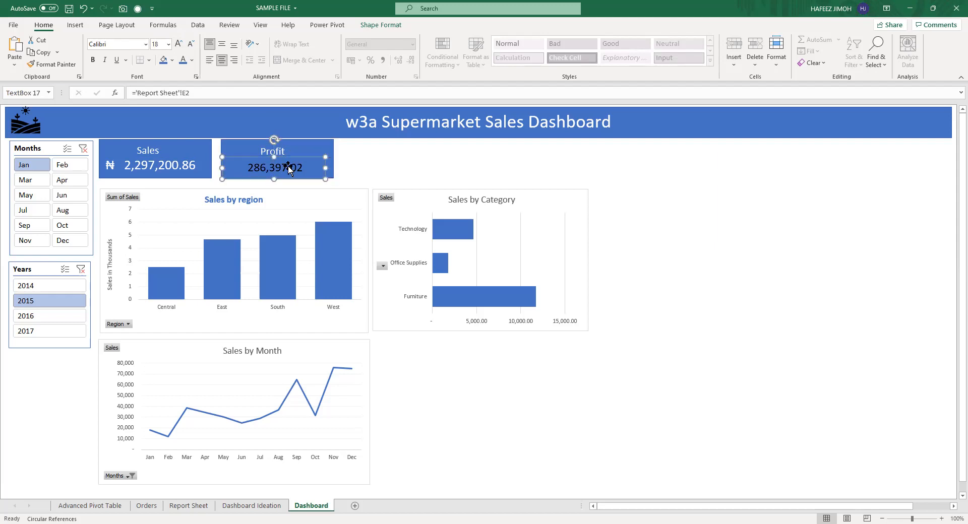
left_click(192, 60)
left_click(186, 99)
Duplicate the Sales card's ₦ currency symbol text box for use on the Profit card.
left_click(109, 161)
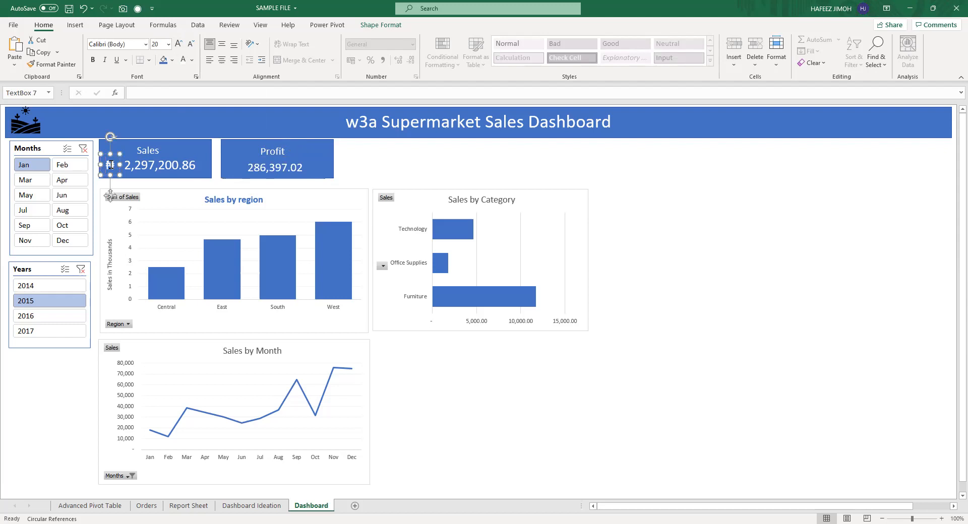
left_click(113, 158)
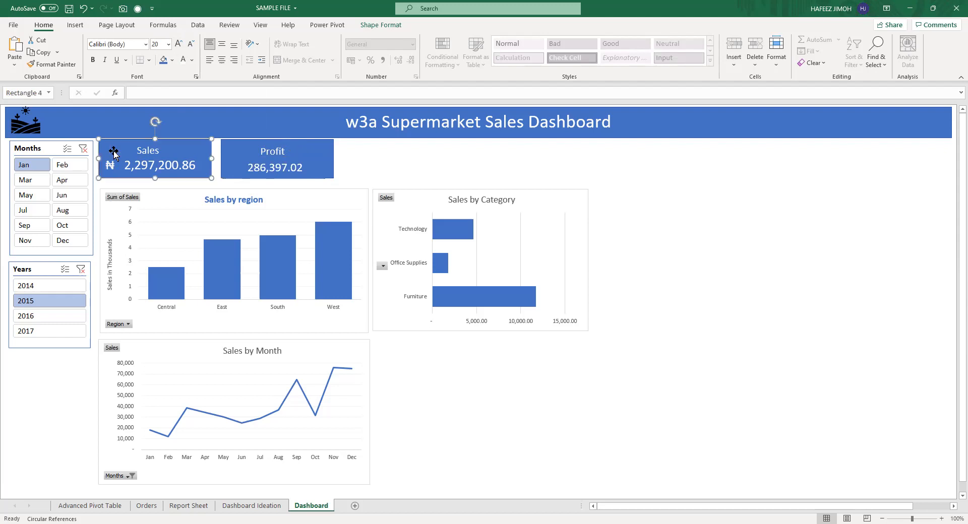
left_click(113, 159)
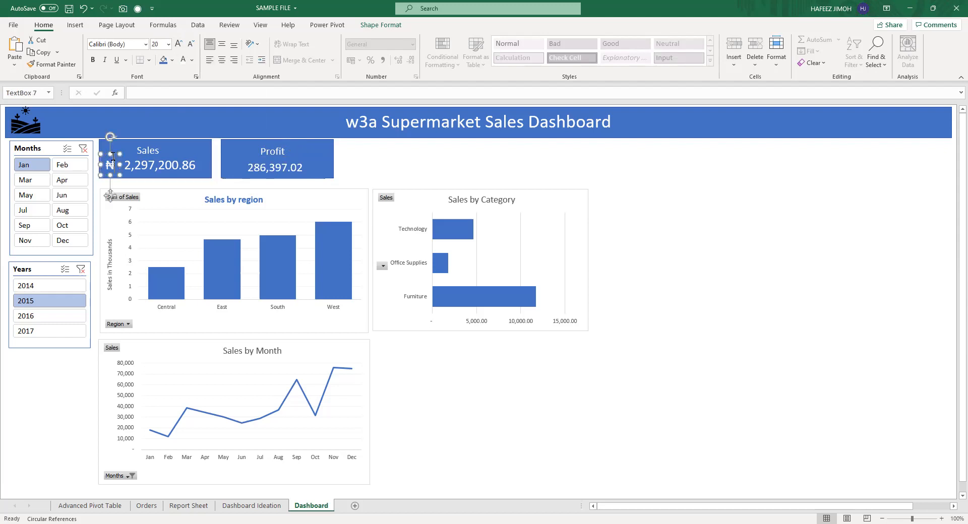
left_click_drag(115, 154, 239, 157)
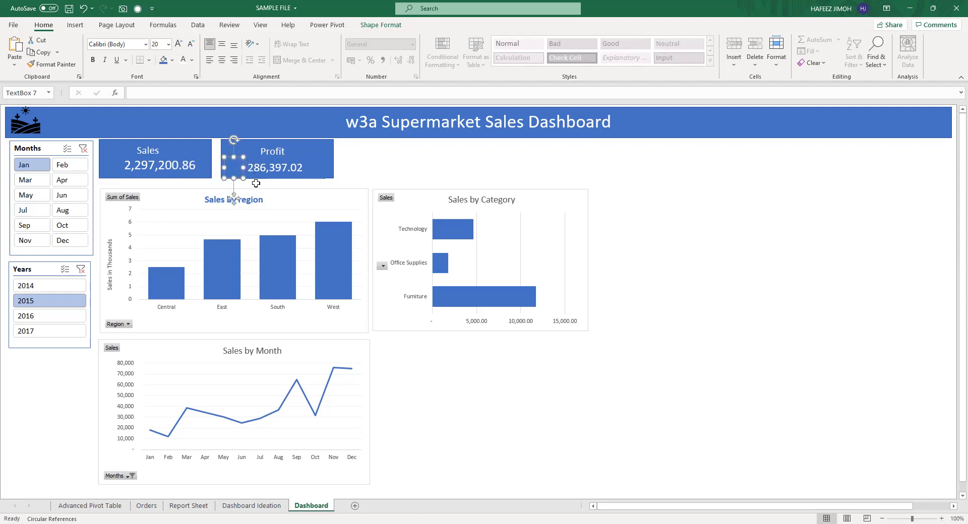
key("ctrl+z")
key("ctrl+d")
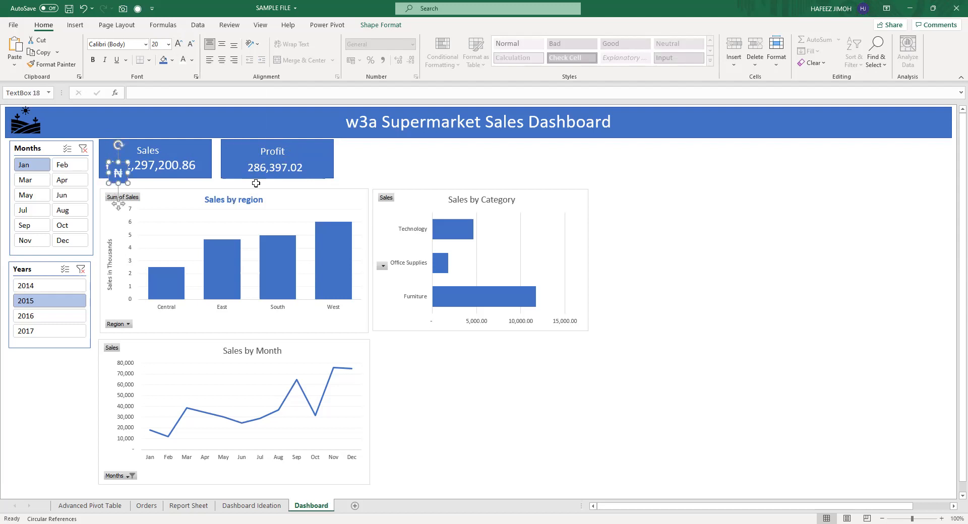
Move the copied ₦ symbol text box onto the Profit card, just before the profit value.
left_click_drag(119, 173, 238, 158)
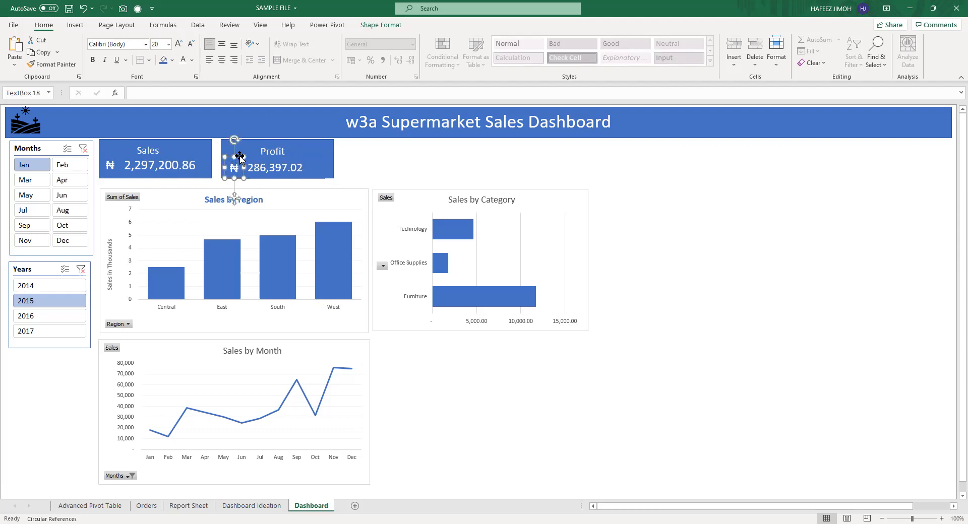
left_click_drag(239, 155, 237, 156)
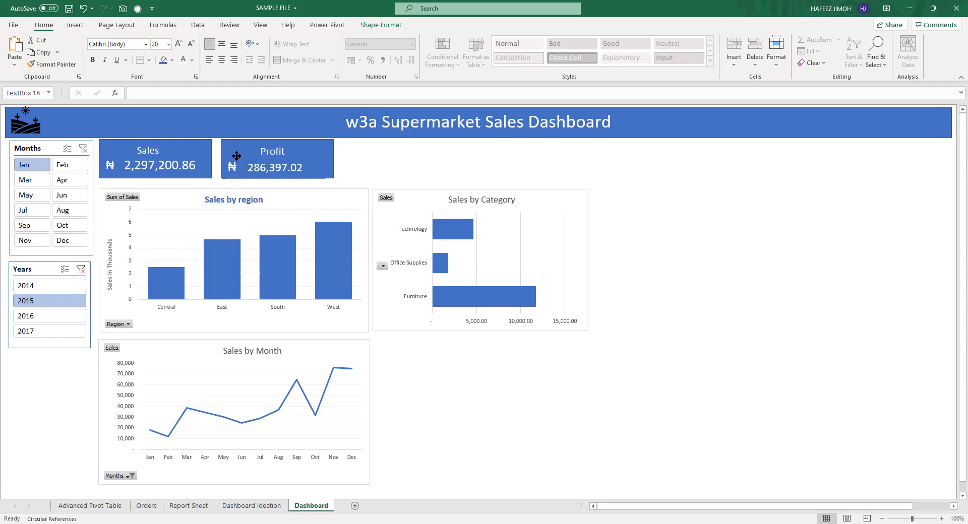
left_click(387, 153)
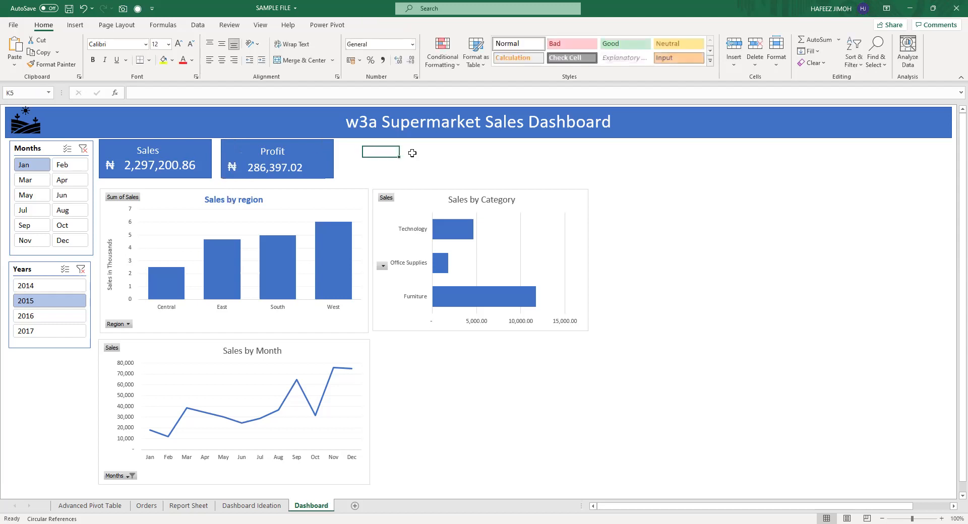
Nudge the profit value text box slightly upward to line it up with the ₦ symbol on the Profit card.
left_click(318, 169)
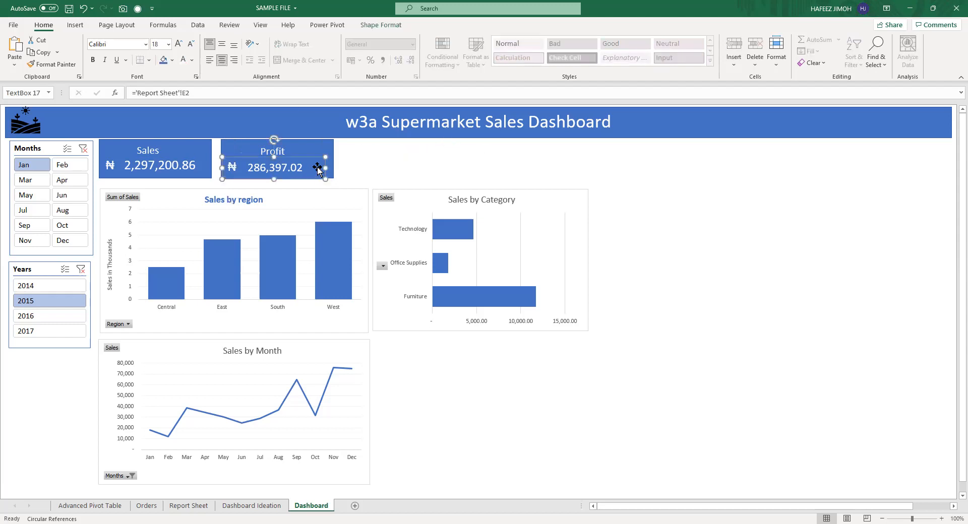
mouse_move(317, 158)
left_mouse_down()
mouse_move(318, 150)
mouse_move(313, 160)
left_mouse_up()
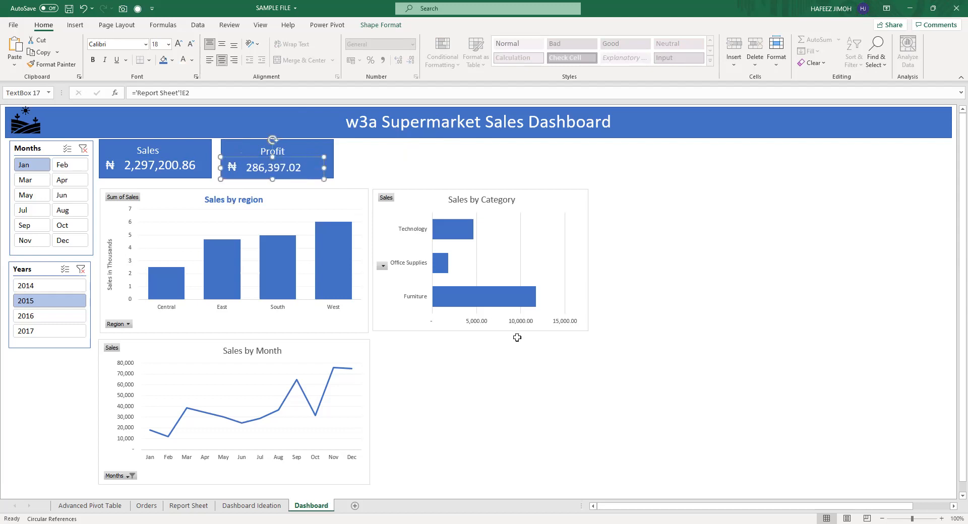
left_click(376, 173)
left_click(306, 162)
left_click_drag(311, 157, 313, 154)
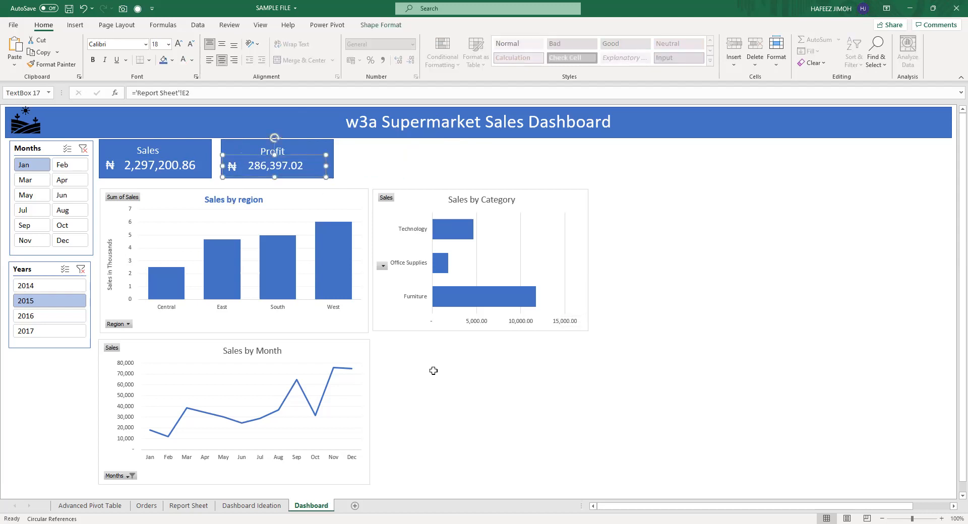
left_click(437, 386)
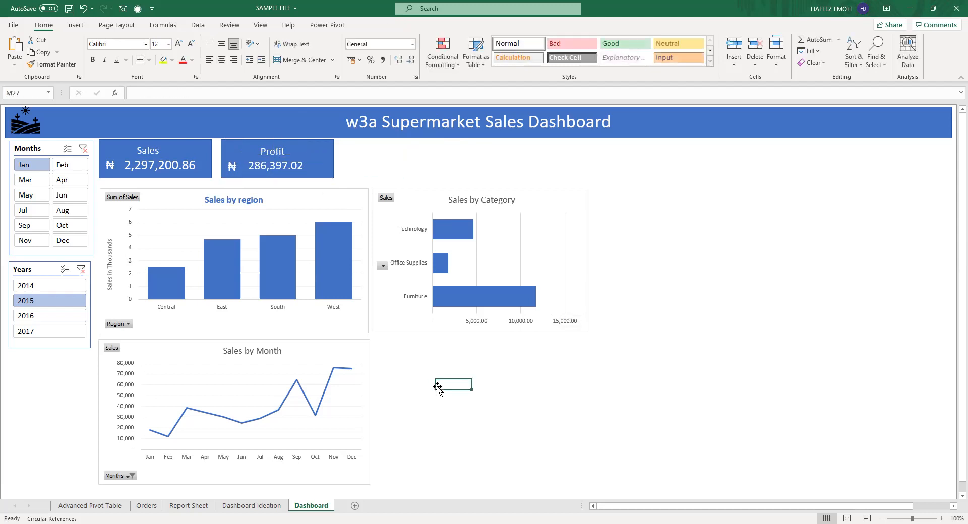
Check the dashboard layout plan and order data, and duplicate the sales-by-month pivot table at H7 on the Report Sheet.
left_click(258, 506)
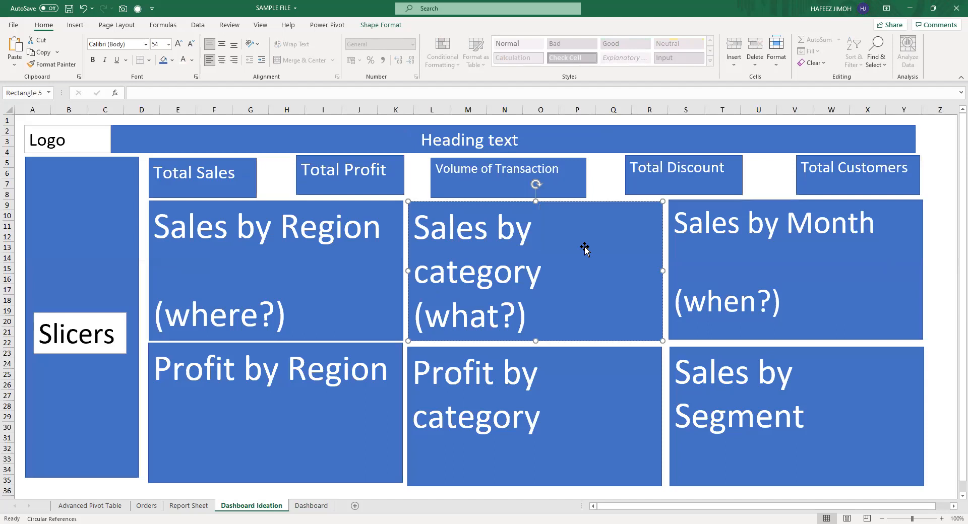
left_click(152, 506)
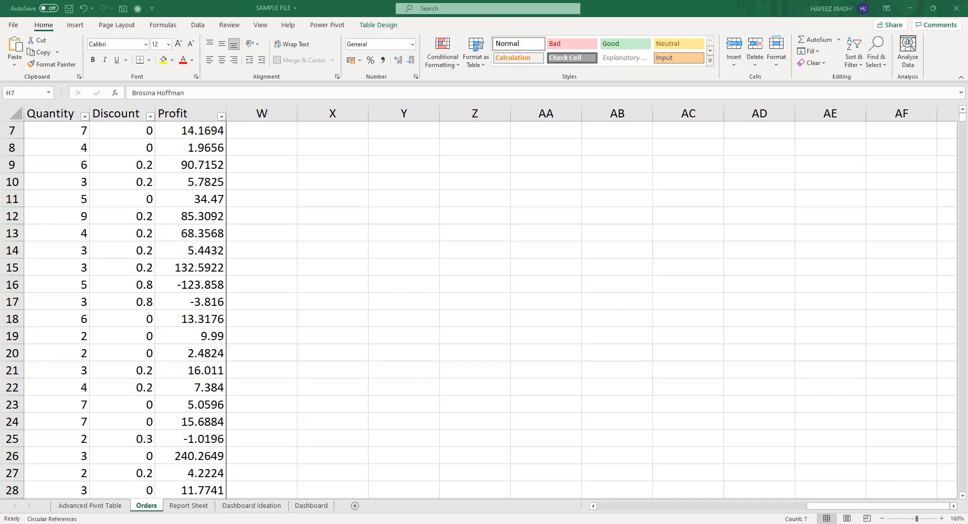
left_click(211, 506)
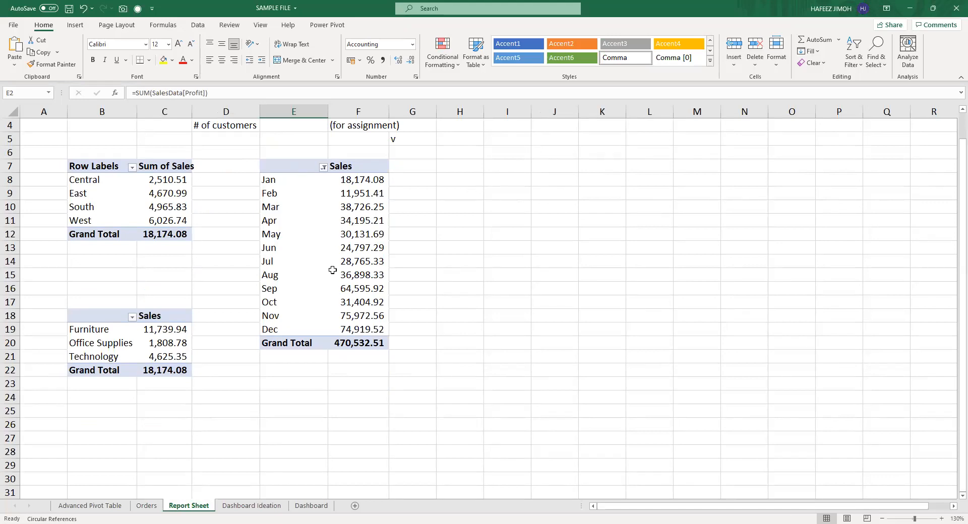
key("ctrl+a")
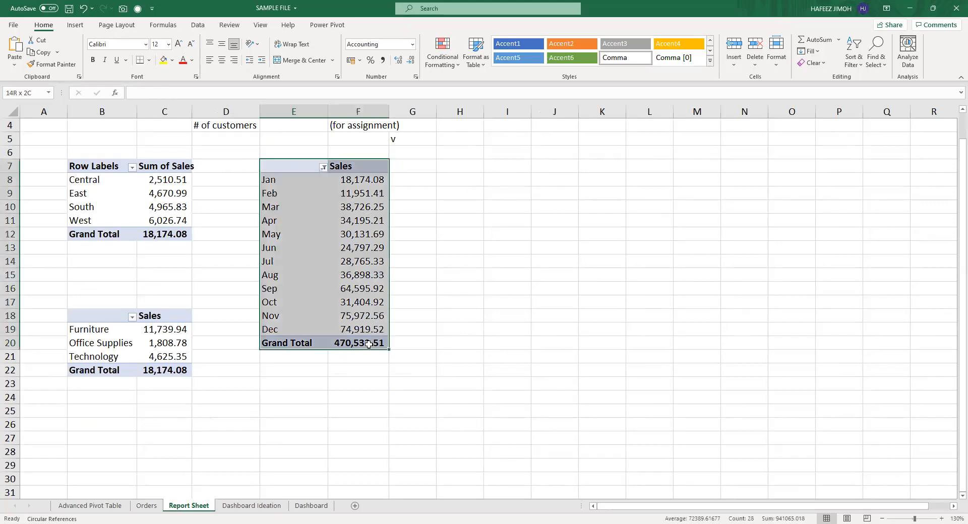
key("ctrl+c")
left_click(476, 160)
key("ctrl+v")
Break down the copied pivot table's sales by Customer Name as the row field instead of months.
double_click(533, 114)
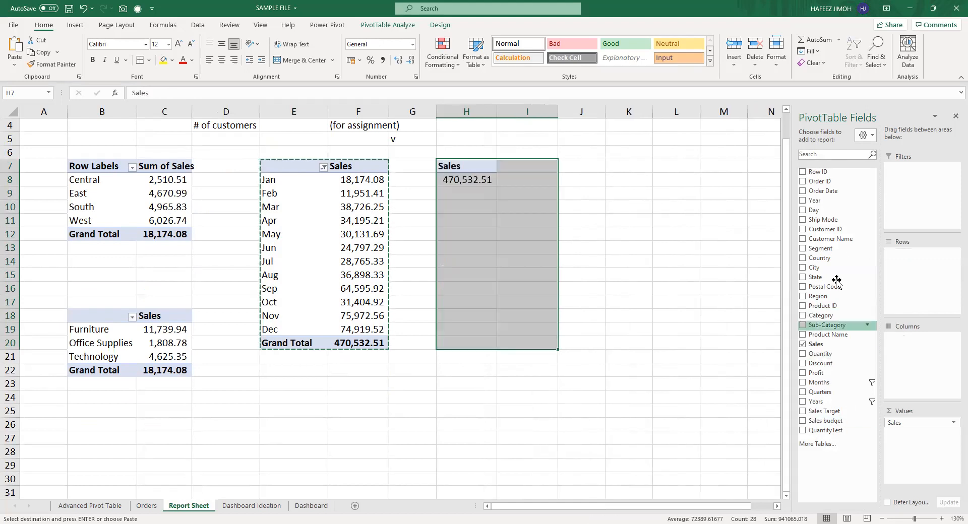
left_click_drag(837, 238, 904, 286)
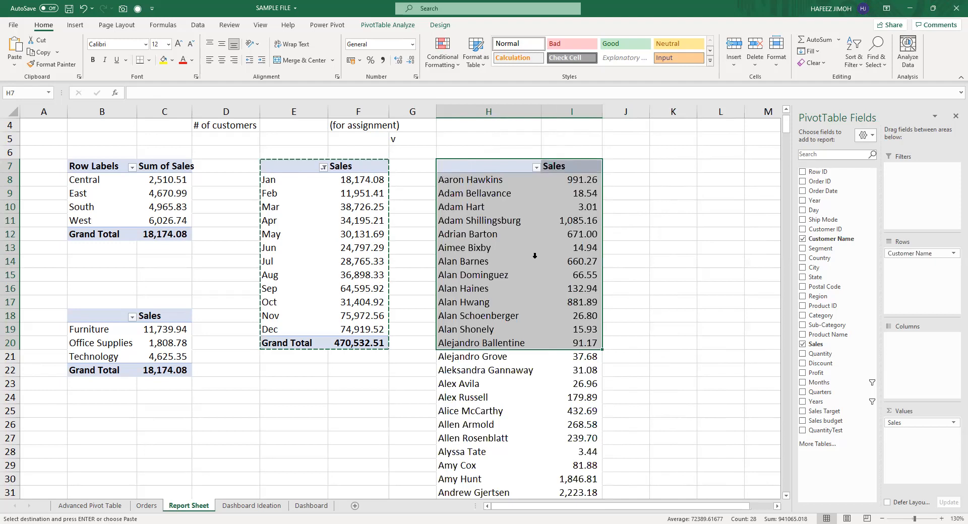
scroll(535, 255, "down", 16)
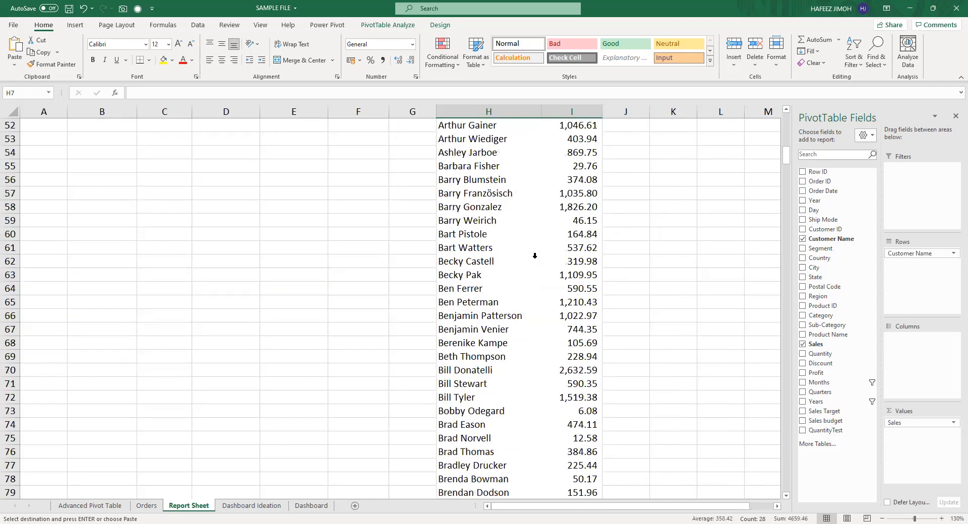
scroll(535, 255, "up", 16)
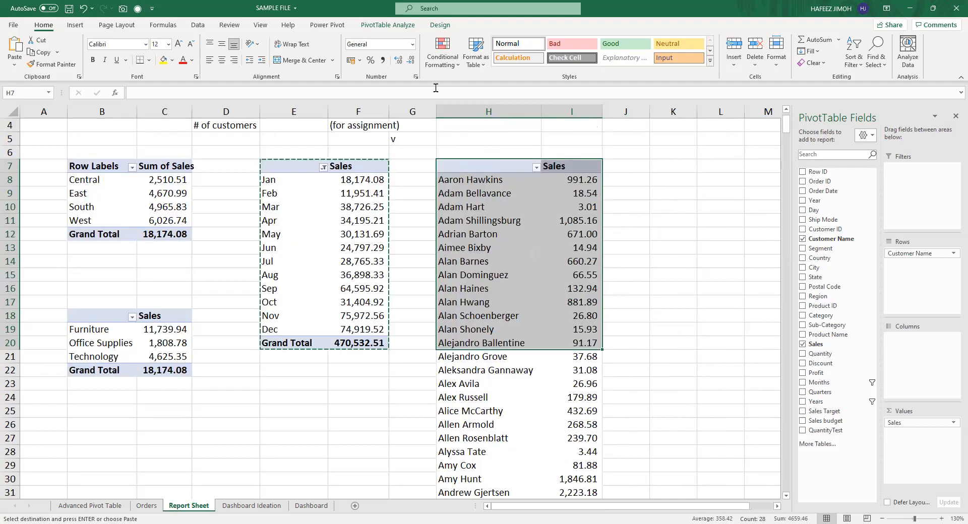
scroll(507, 221, "up", 1)
Rename the customer sales pivot table to Top N customers.
left_click(507, 221)
left_click(391, 26)
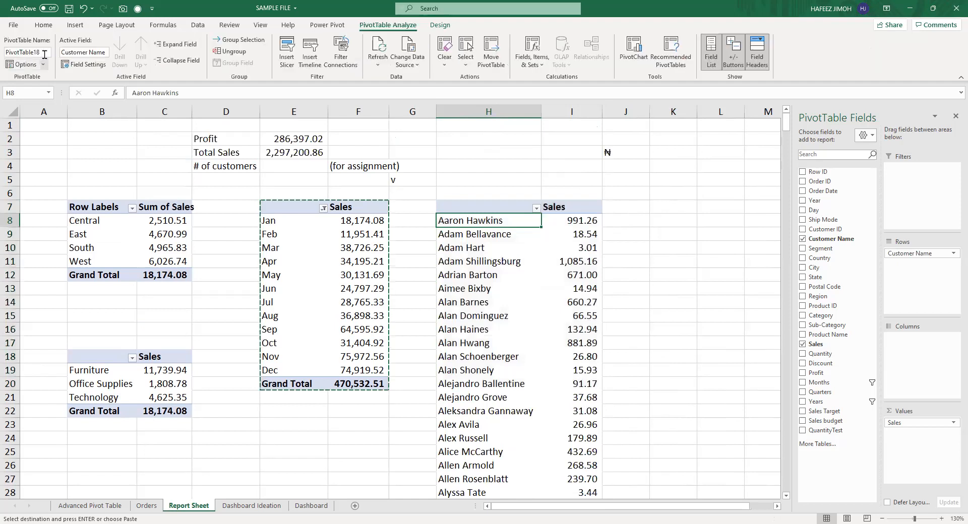
left_click(15, 53)
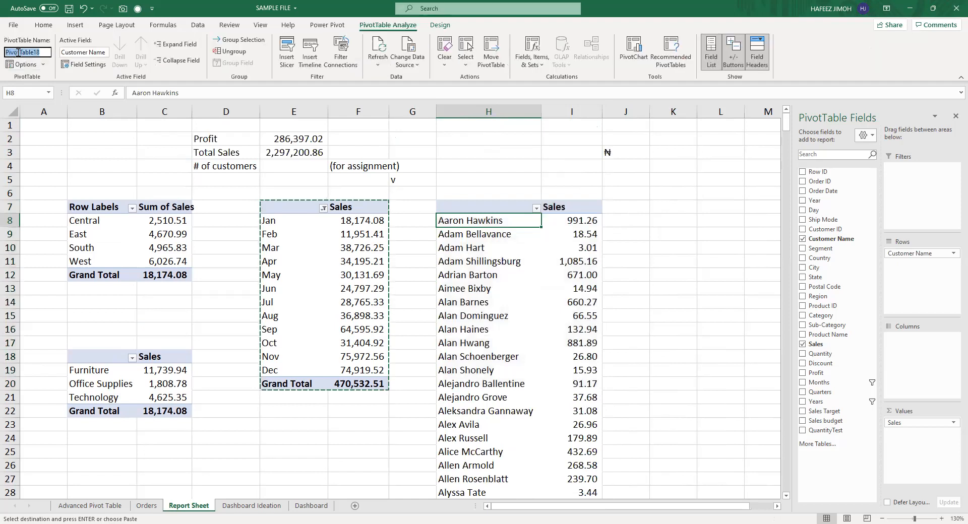
type("Top N customers")
key("Return")
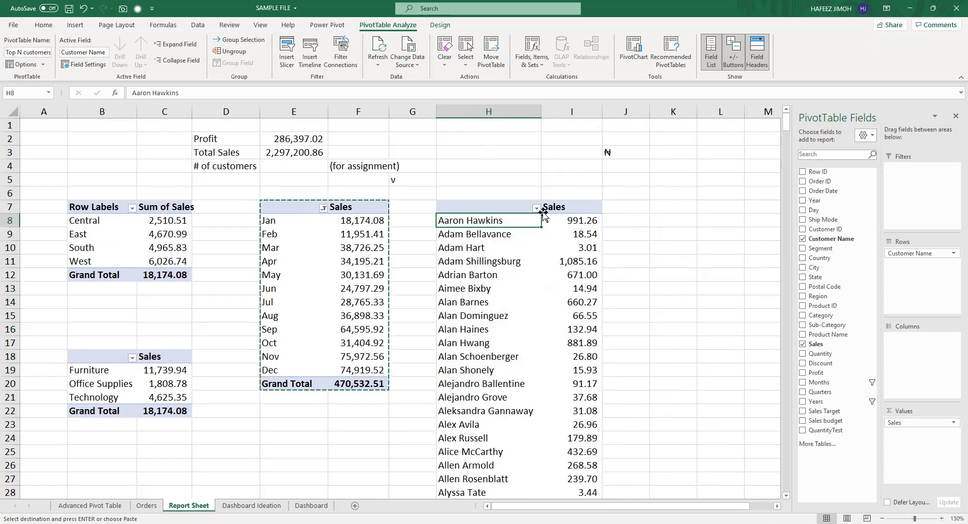
Filter the customer pivot table to the top 10 items by Sales.
left_click(546, 210)
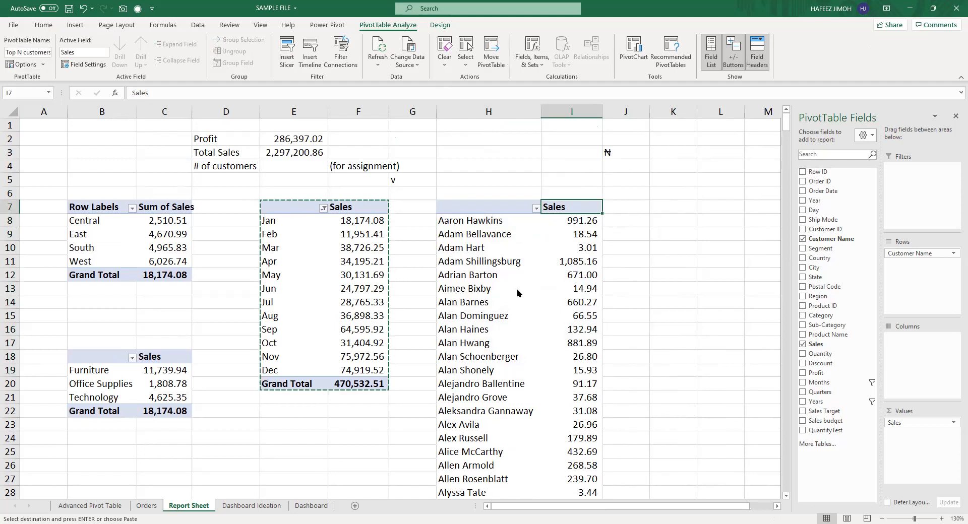
key("alt+Down")
key("v")
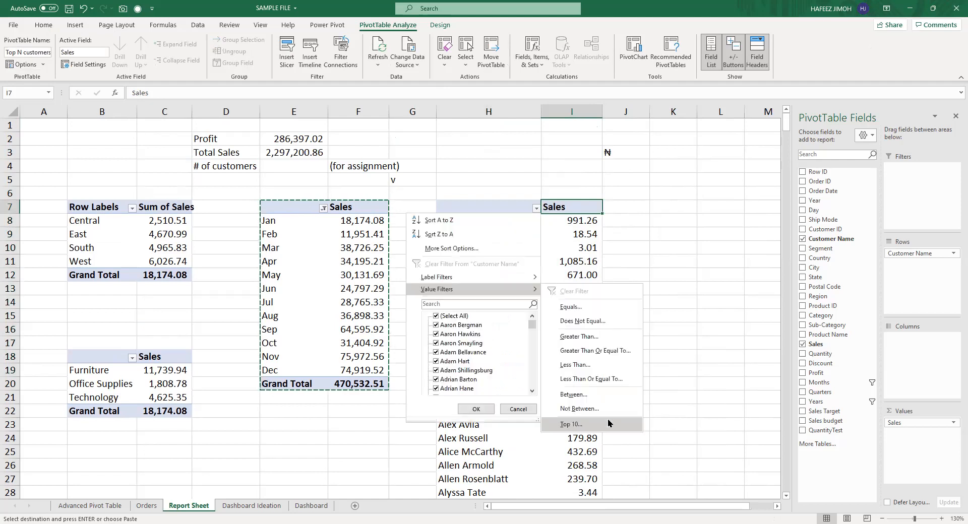
left_click(609, 424)
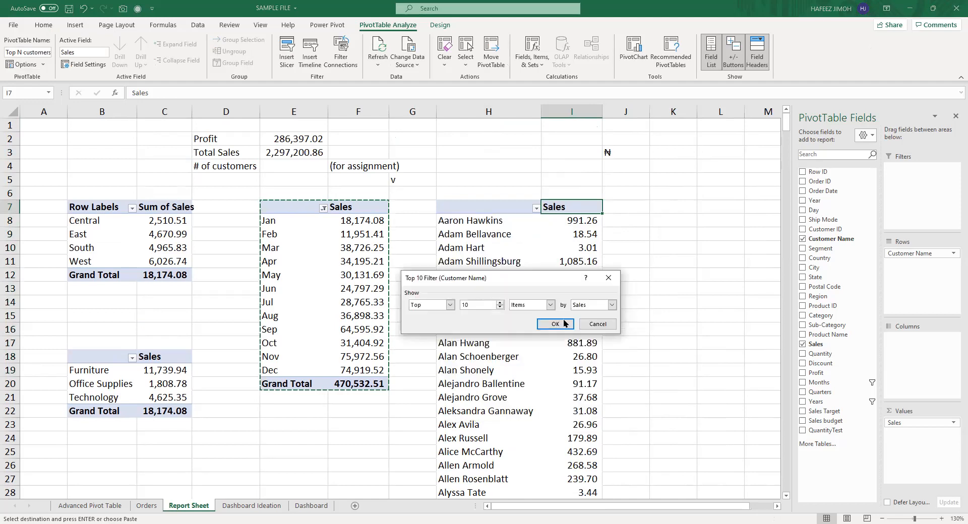
left_click(564, 324)
Label the customer column header in H7 as Top 10 Customers.
left_click(487, 210)
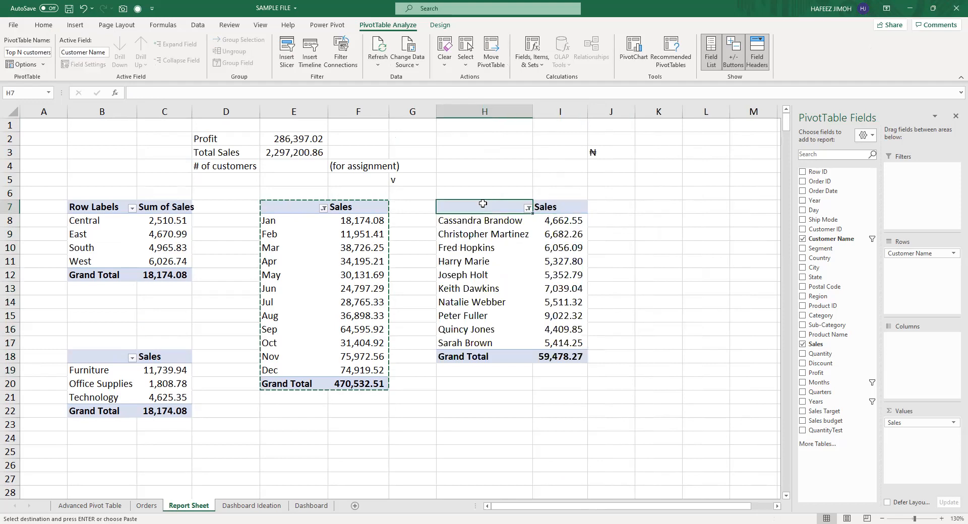
left_click_drag(483, 209, 556, 356)
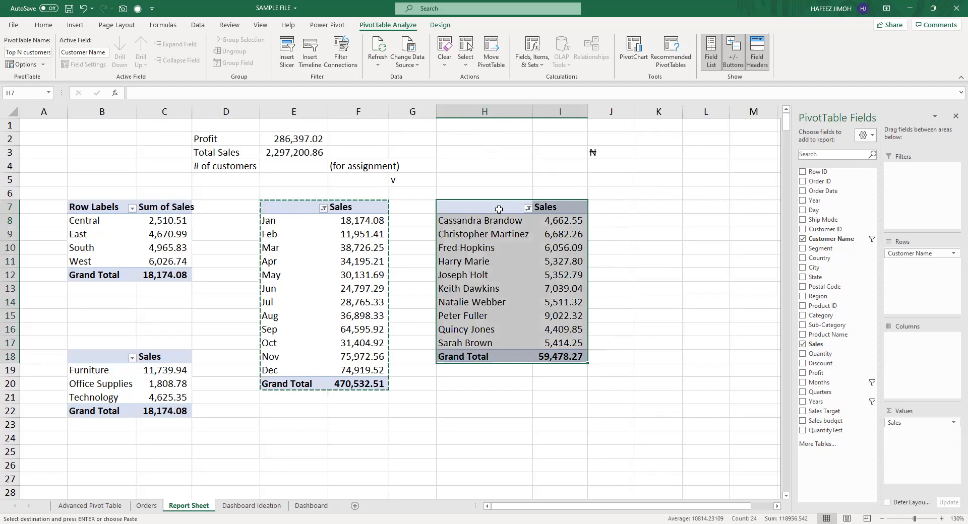
key("BackSpace")
type("Top 10 Customers")
key("Return")
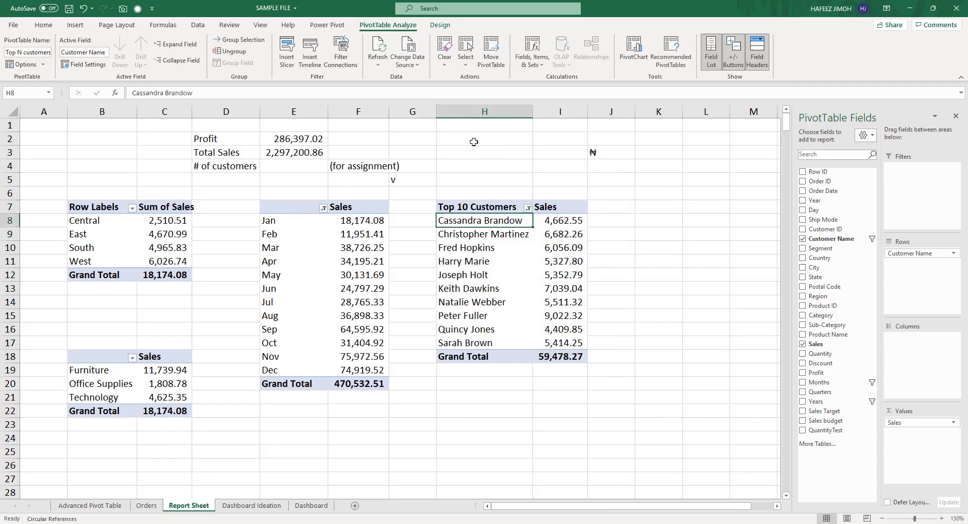
Undo the header label and the top 10 filter, and look through the full customer list.
key("ctrl+z")
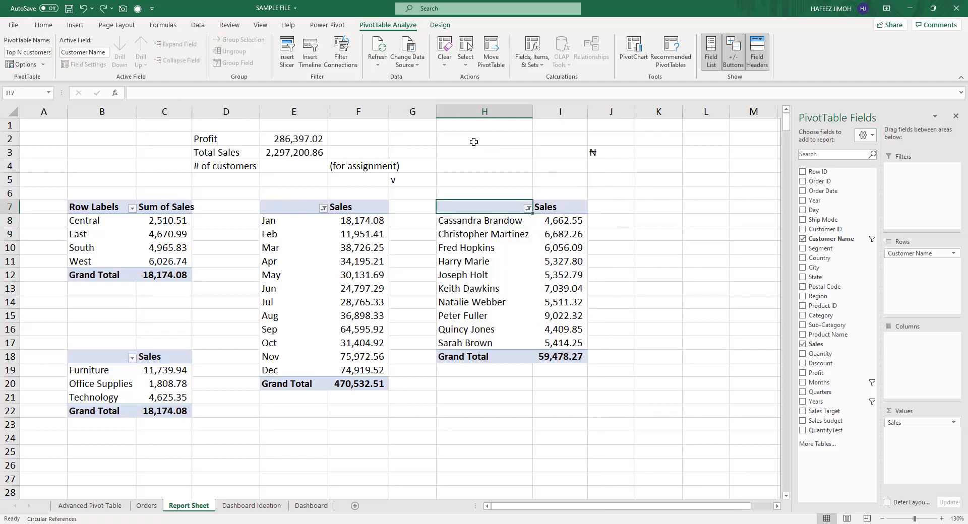
key("ctrl+z")
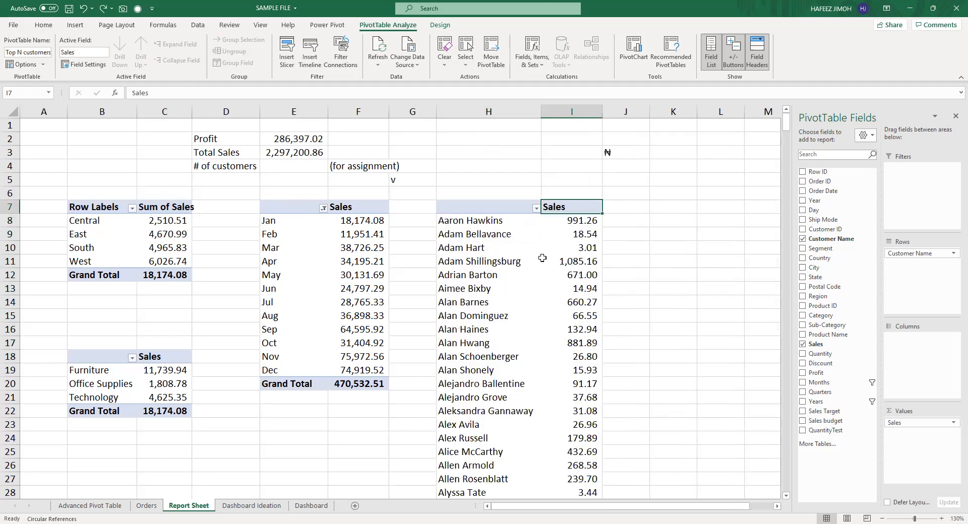
scroll(542, 258, "down", 18)
scroll(542, 258, "up", 12)
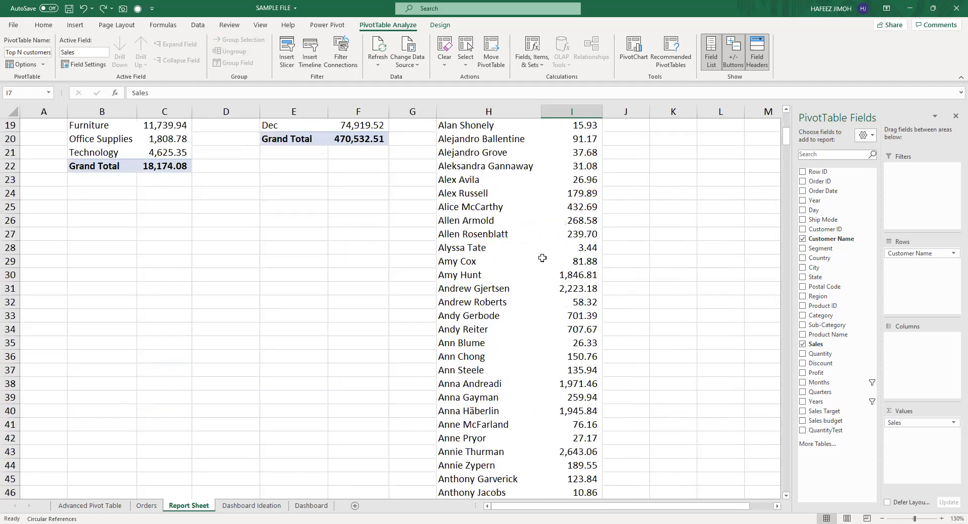
scroll(542, 258, "up", 6)
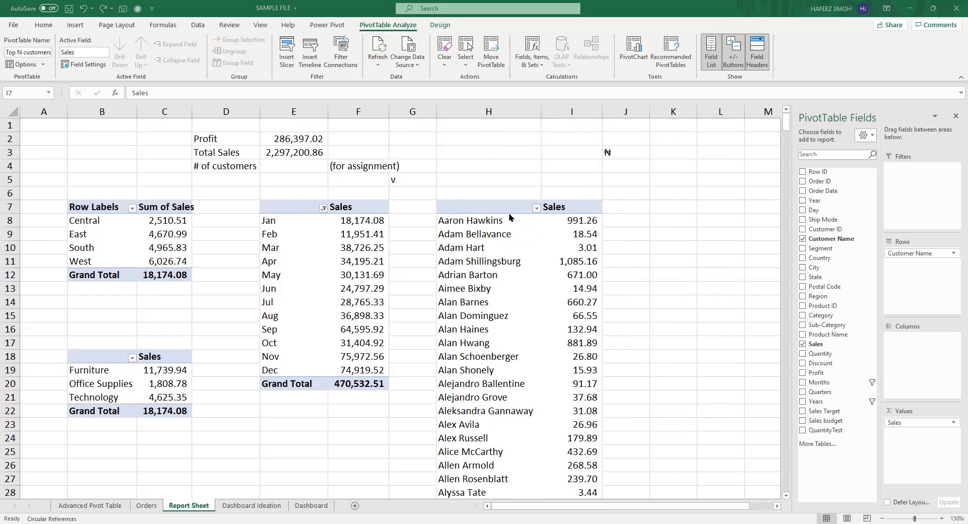
left_click(632, 103)
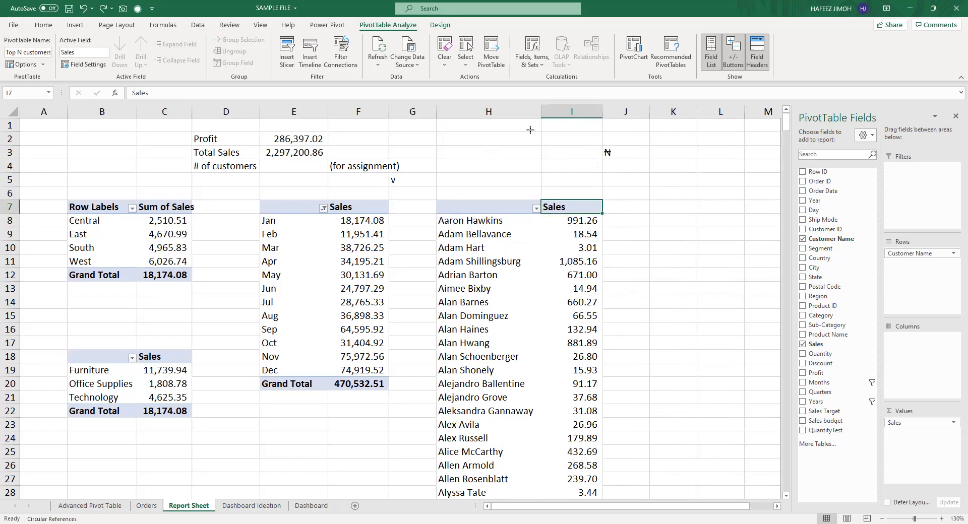
left_click_drag(530, 130, 534, 208)
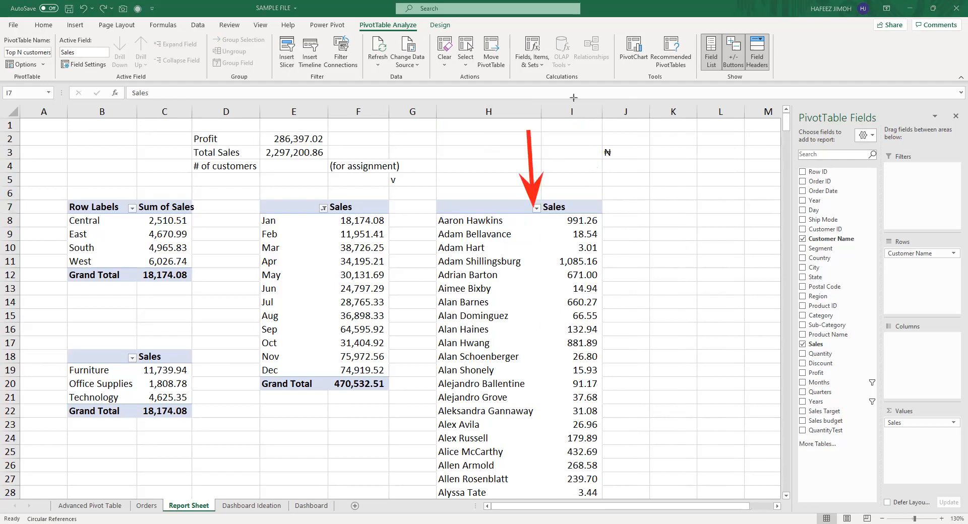
Filter the customer pivot table to the top 15 items by Sales.
left_click(537, 209)
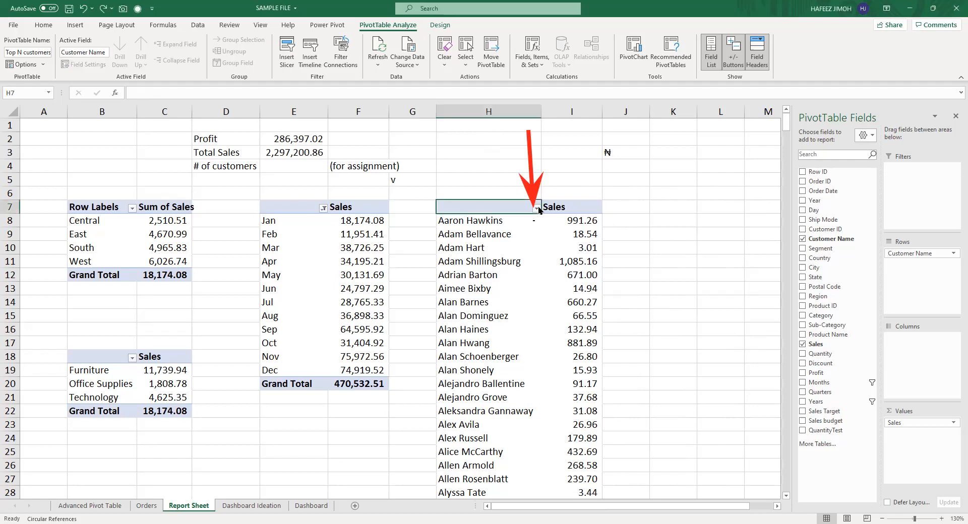
key("alt+Down")
scroll(506, 340, "down", 4)
scroll(506, 340, "down", 10)
scroll(502, 338, "down", 8)
scroll(506, 286, "up", 5)
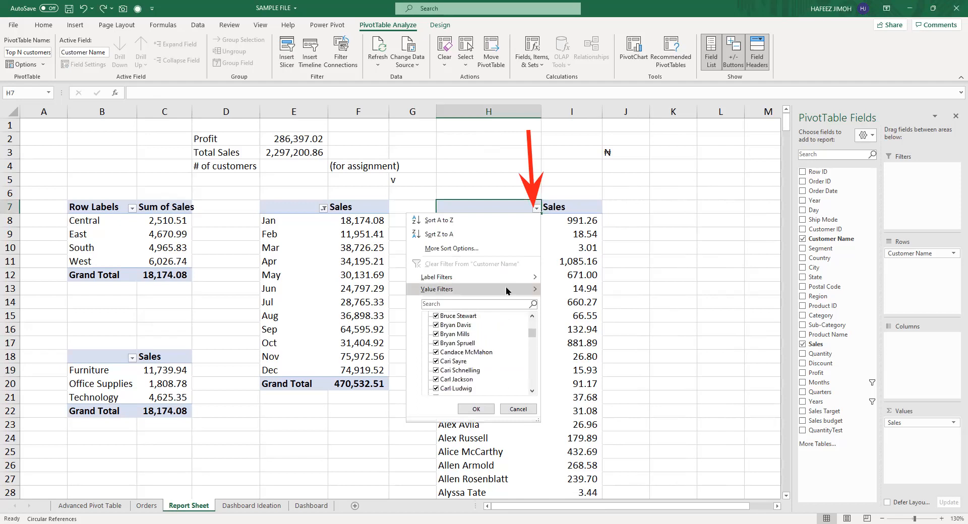
left_click(506, 286)
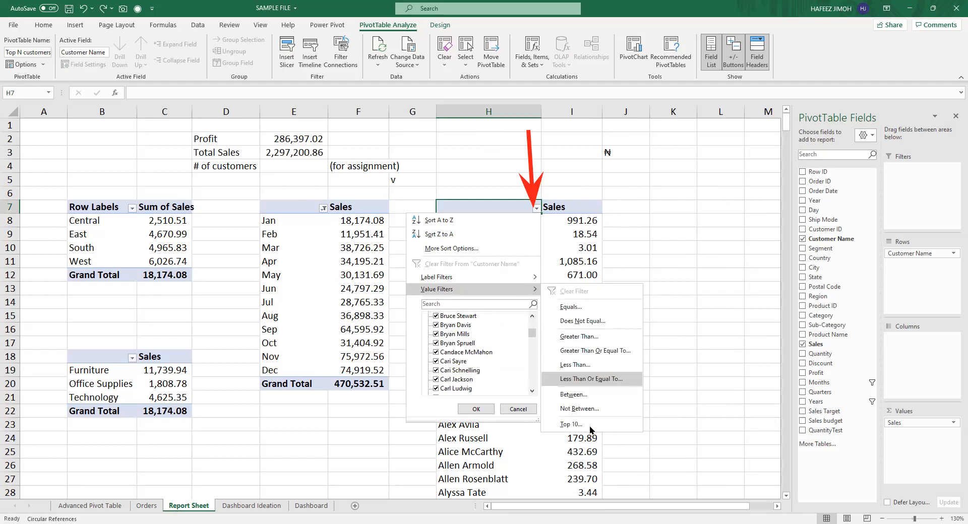
left_click(487, 305)
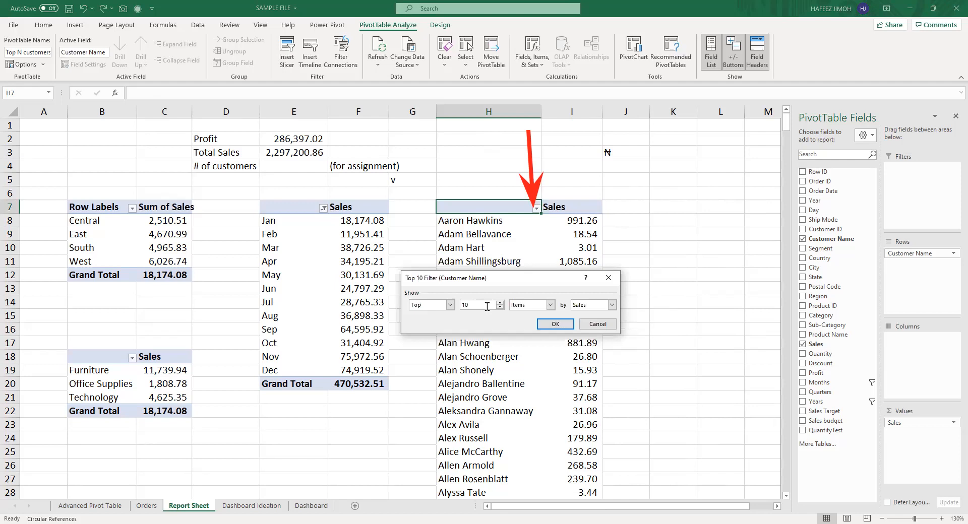
left_click(551, 305)
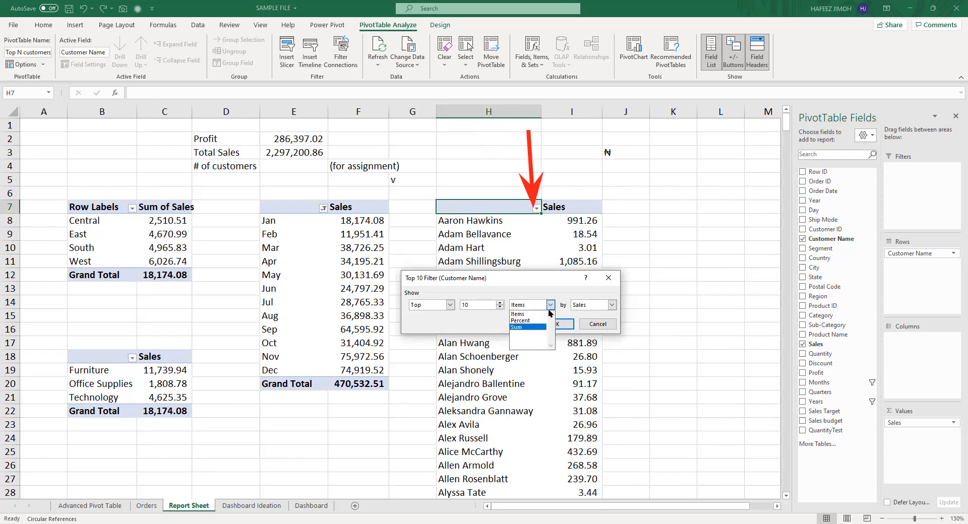
key("Return")
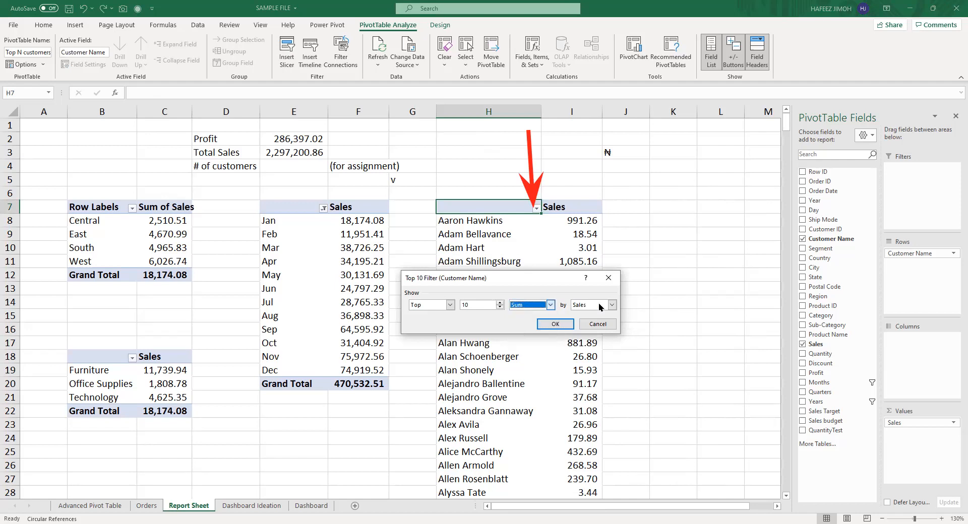
left_click(500, 305)
left_click(500, 305)
left_click(500, 304)
left_click(499, 304)
left_click(557, 324)
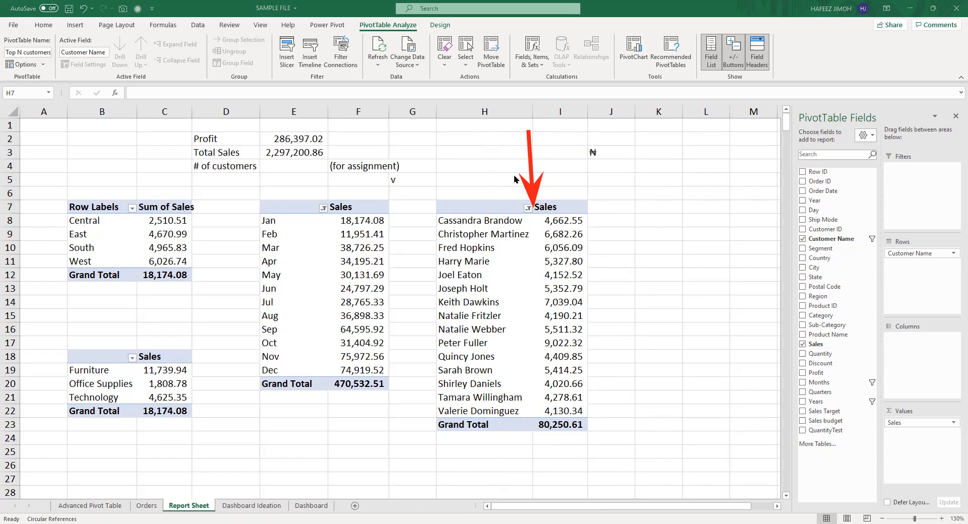
Check the free space beside the charts on the Dashboard sheet, and return to the customer pivot table on the Report Sheet.
left_click_drag(490, 209, 552, 425)
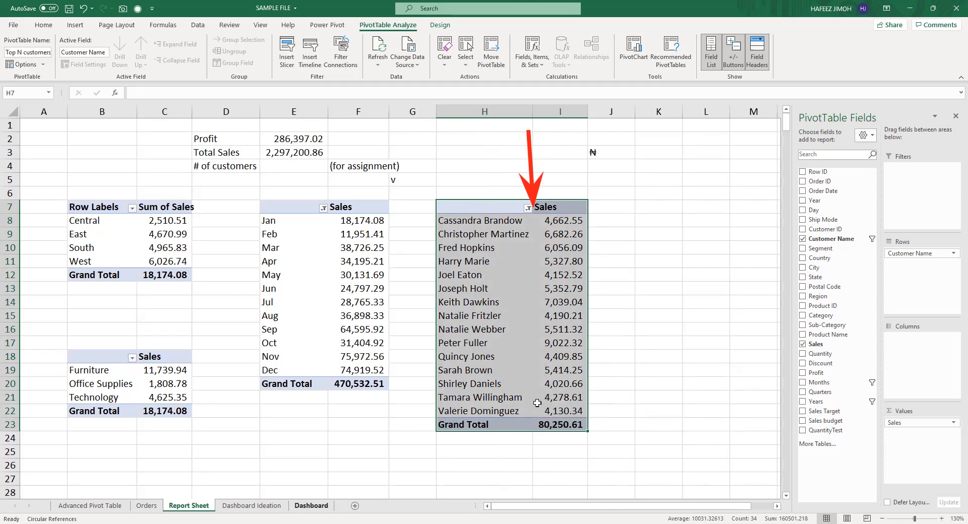
left_click(311, 506)
left_click(646, 203)
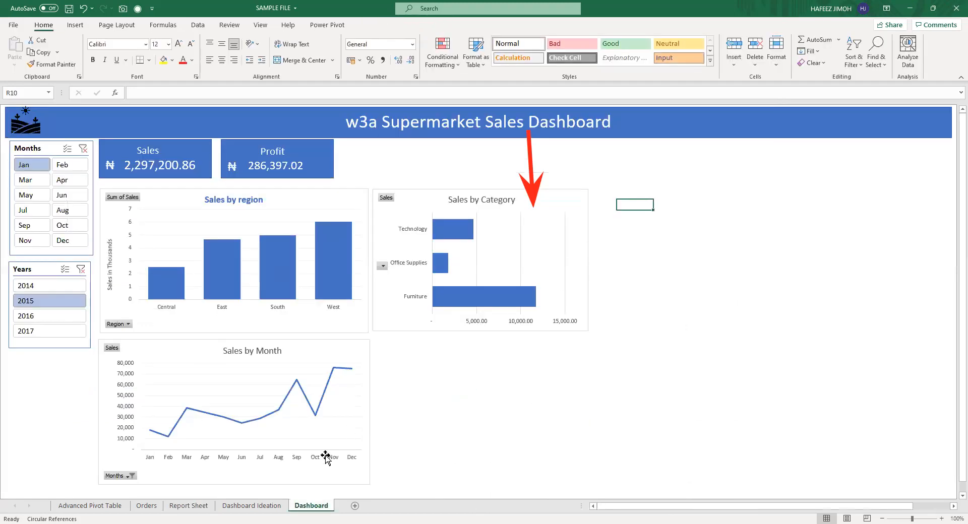
left_click(198, 510)
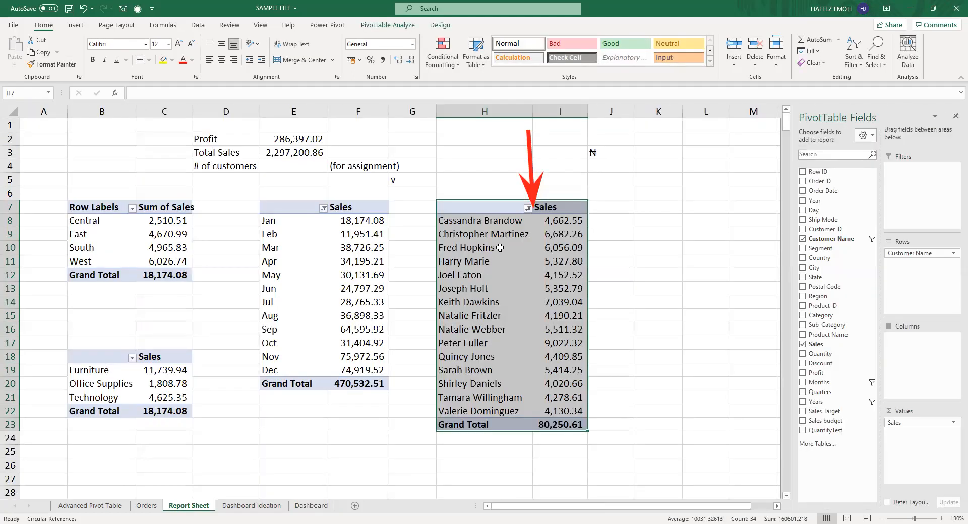
left_click(516, 260)
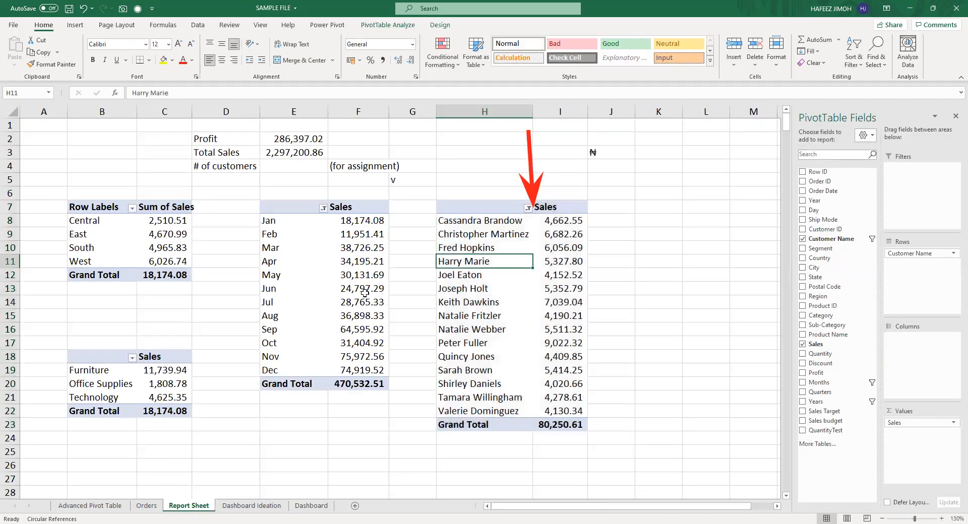
left_click(354, 279)
left_click(567, 262)
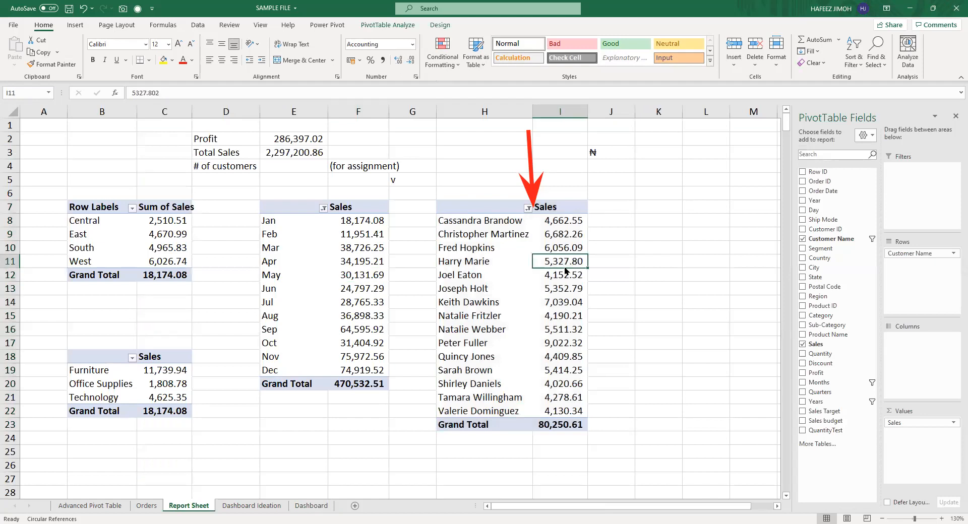
Label the customer column header in H7 as Top 15 Customers.
double_click(493, 201)
double_click(491, 210)
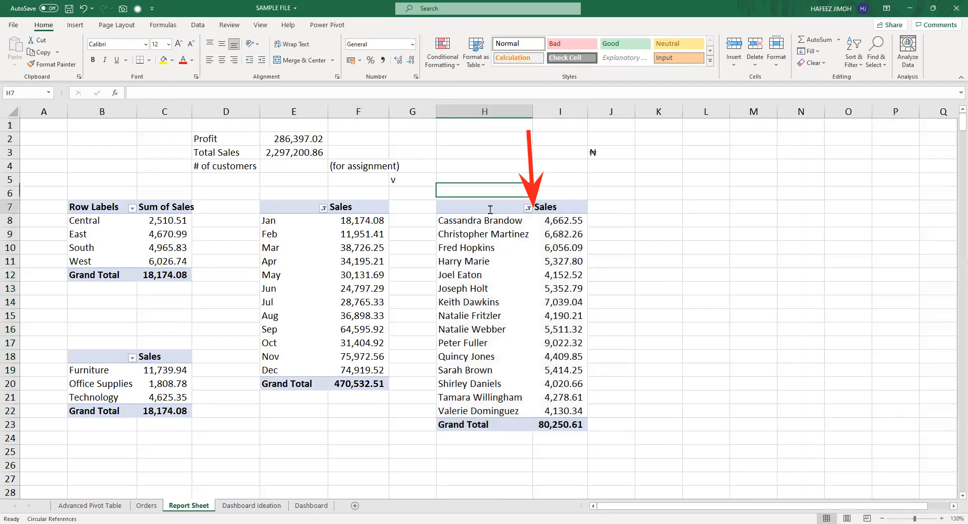
type("Top 15 C")
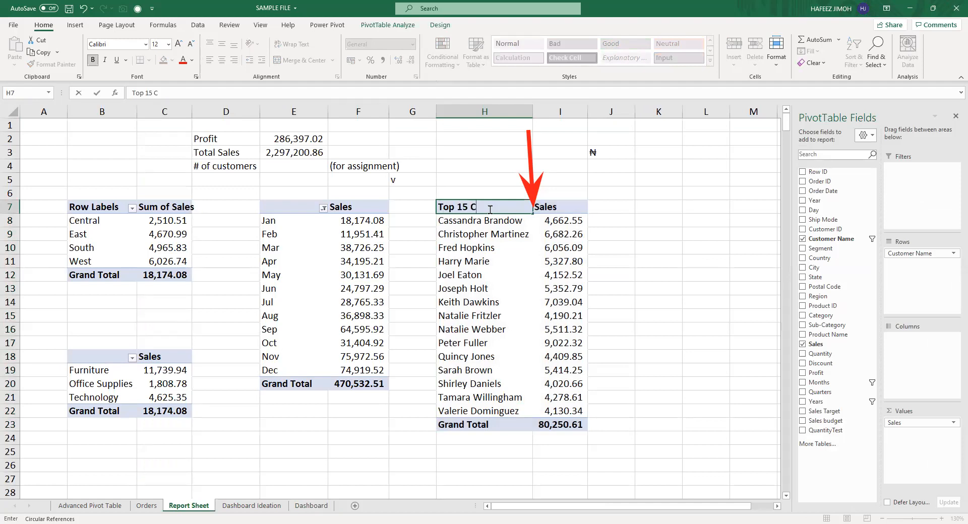
type("ustomers")
key("Return")
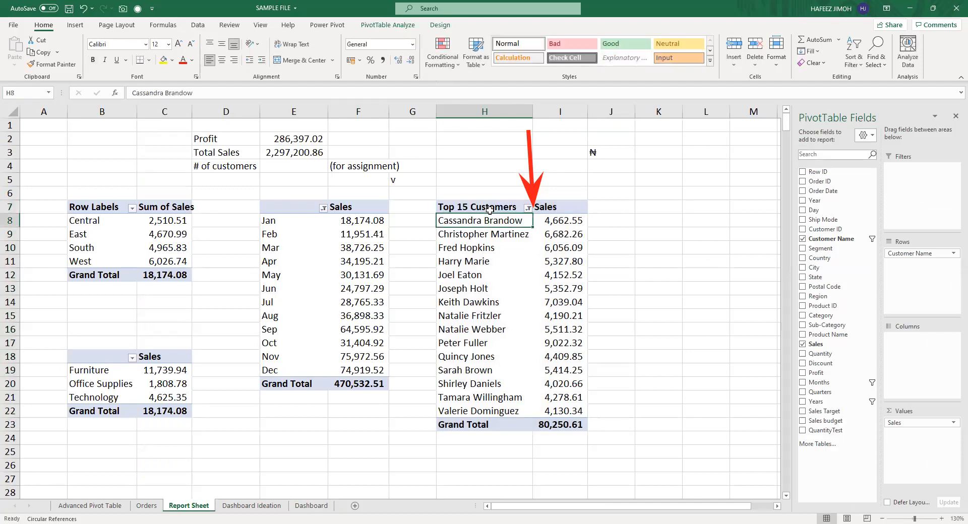
Insert a default pivot chart from the whole Top 15 Customers pivot table and make it slightly taller.
left_click(388, 25)
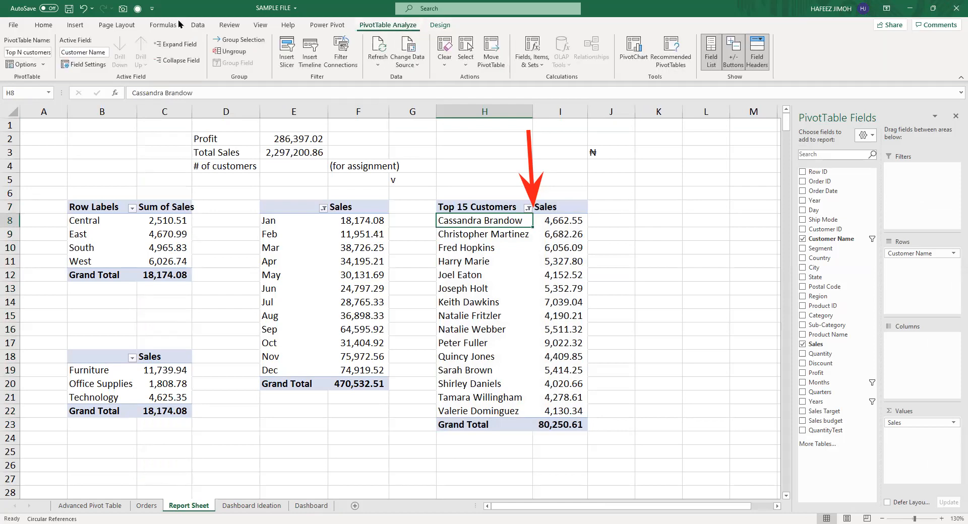
left_click(514, 275)
left_click_drag(456, 204, 555, 423)
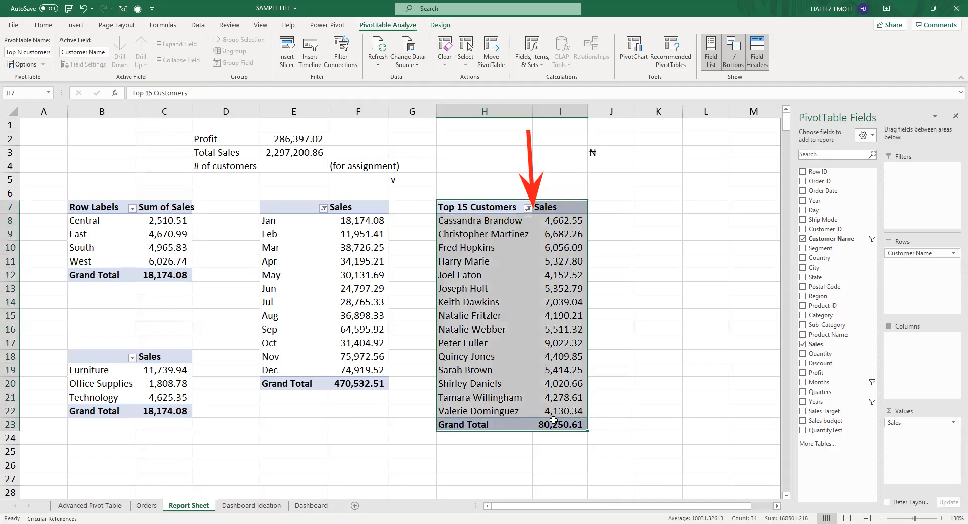
key("alt+F1")
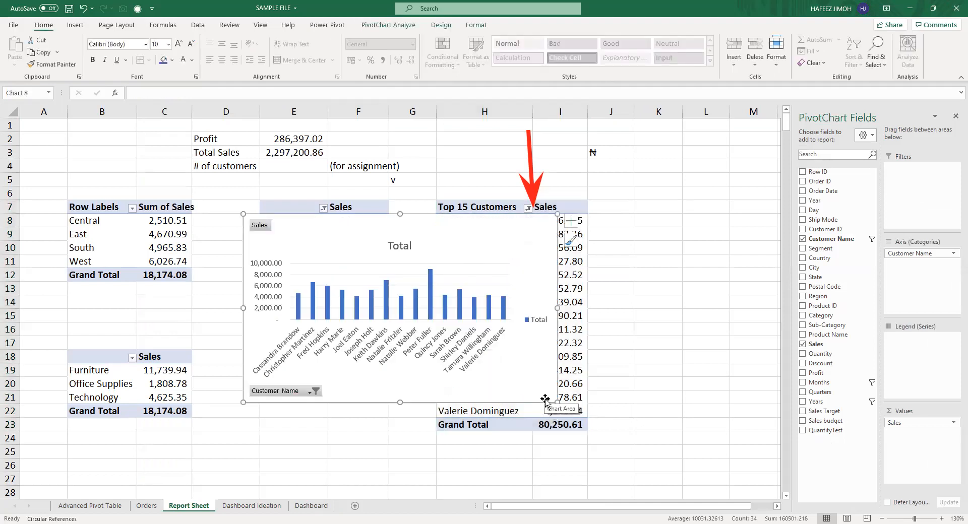
left_click_drag(557, 403, 555, 426)
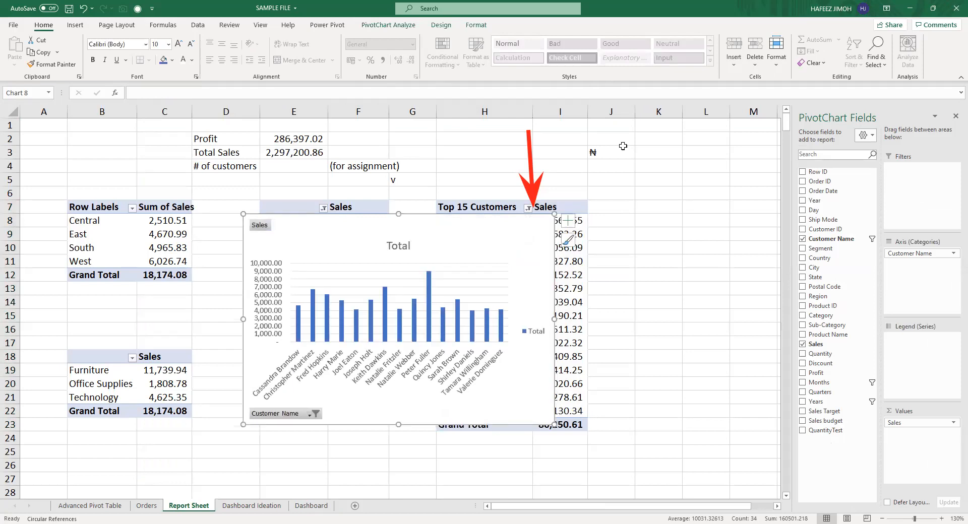
Change the customer sales chart to a Clustered Bar and shift it slightly off the pivot table.
left_click(388, 25)
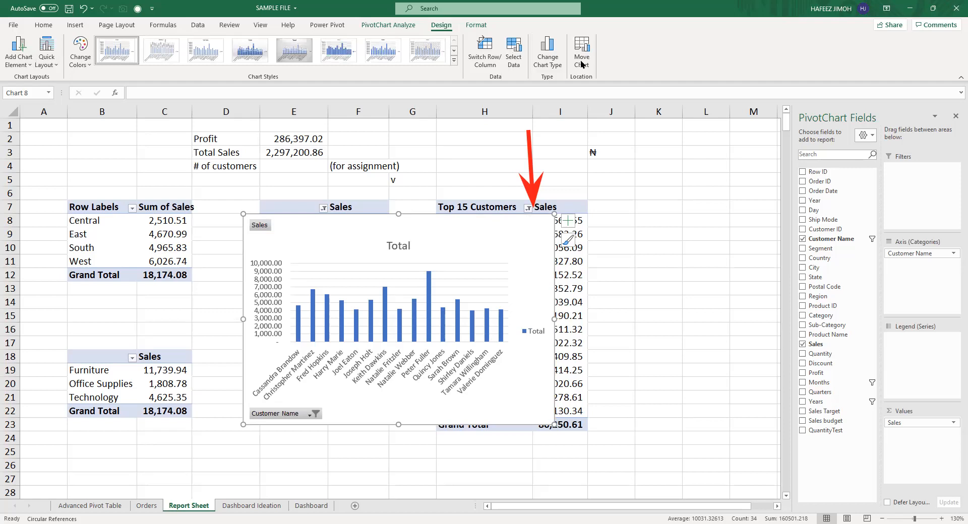
left_click(543, 60)
left_click(371, 209)
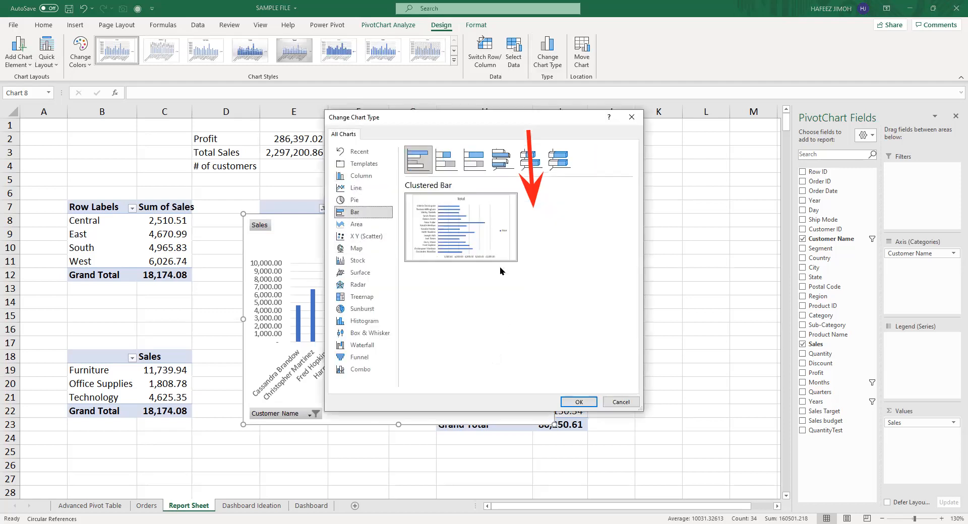
left_click(578, 402)
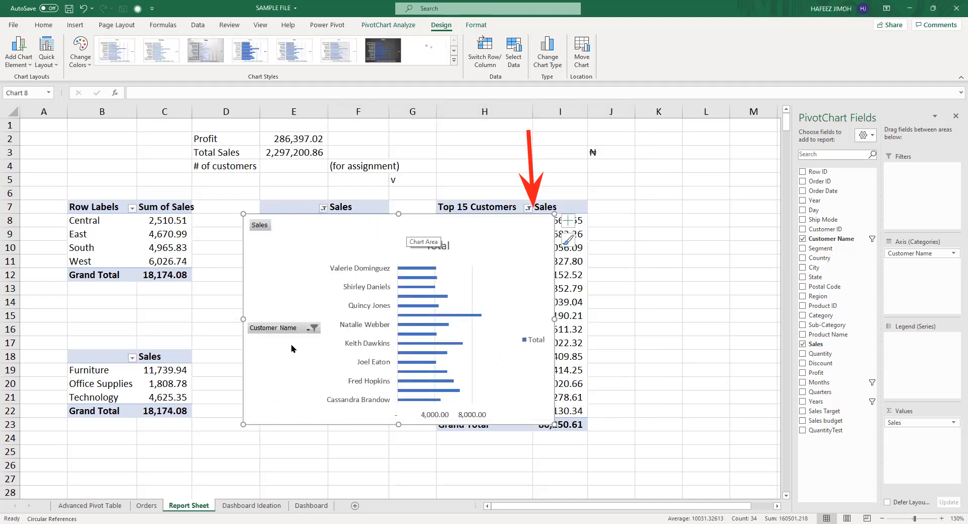
left_click_drag(292, 347, 278, 362)
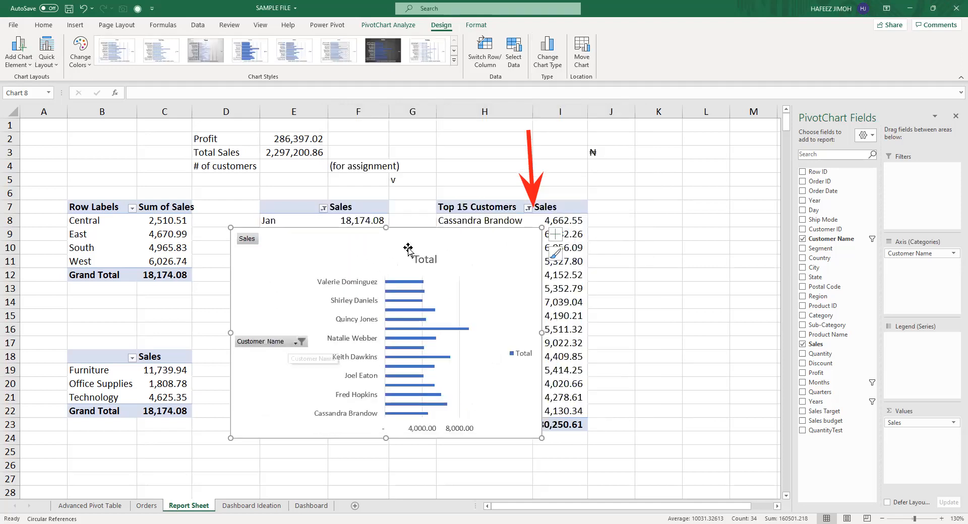
Replace the Customer Name active field's name with a blank one in the Top 15 Customers pivot table.
left_click(465, 208)
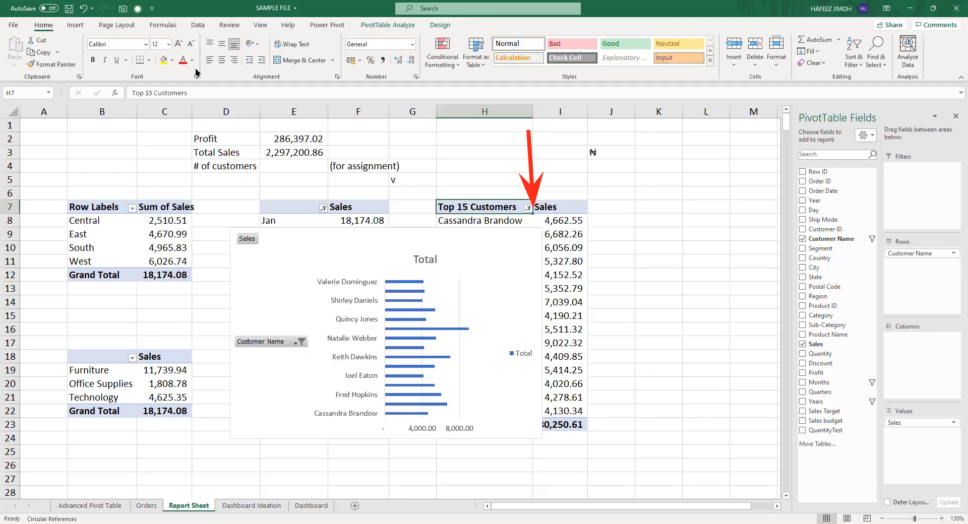
left_click(389, 28)
left_click(84, 52)
double_click(84, 52)
triple_click(85, 52)
key("BackSpace")
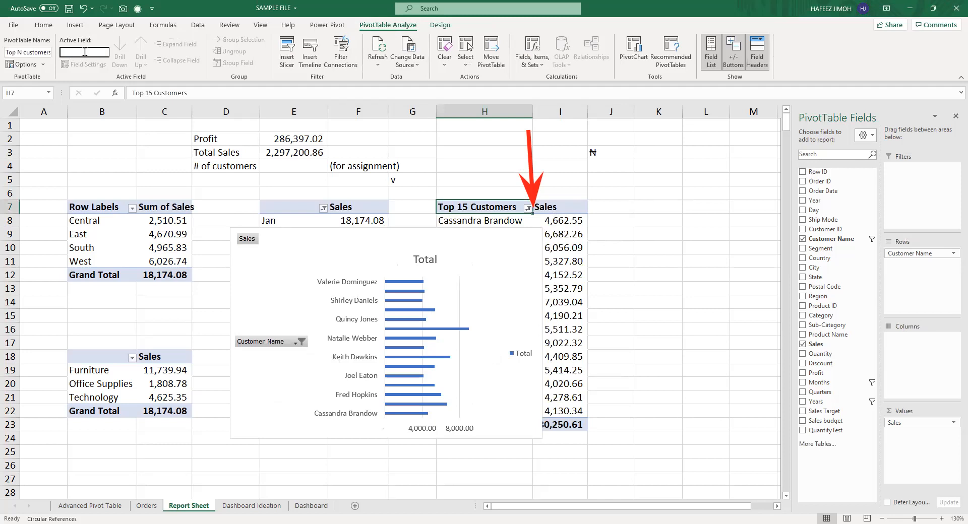
key("Return")
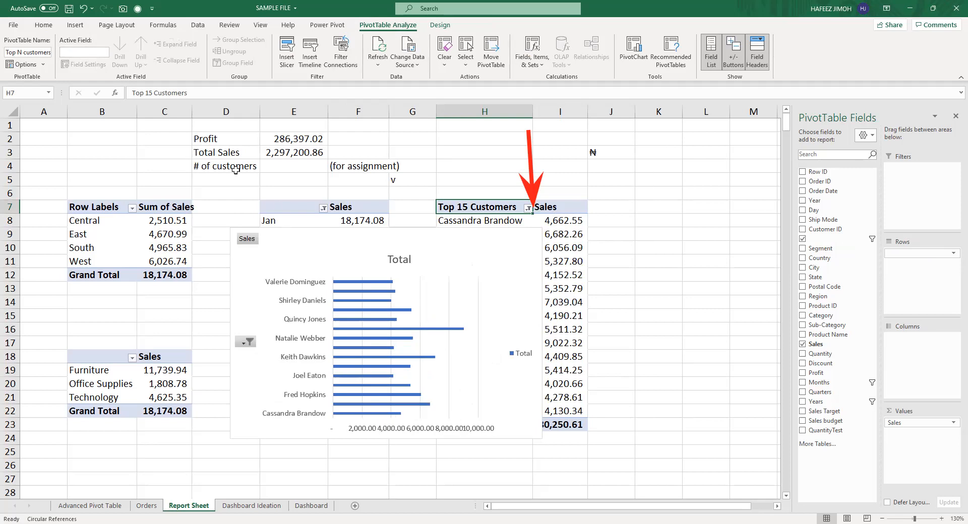
Place the customer bar chart beside the Top 15 Customers pivot table and make it narrower and taller, with the field list closed.
left_click(539, 436)
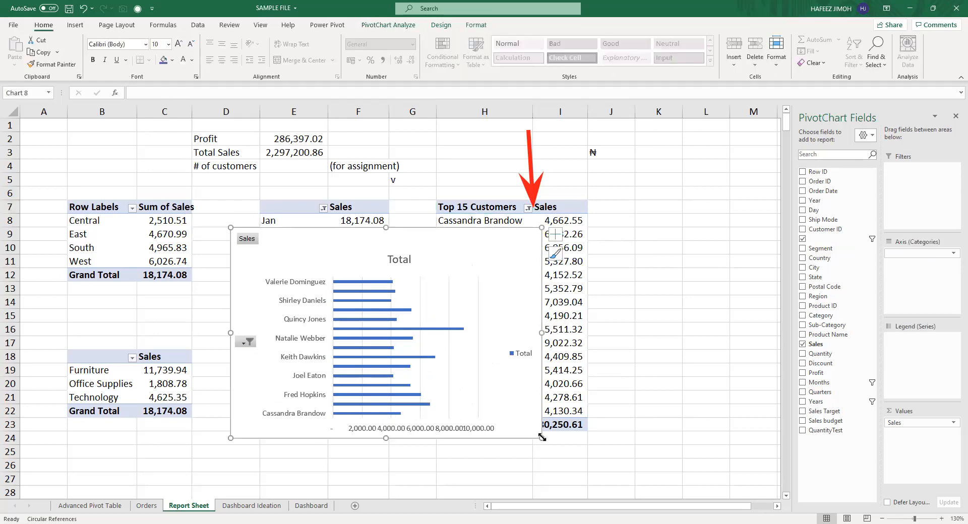
left_click_drag(542, 439, 542, 435)
left_click_drag(668, 242, 668, 242)
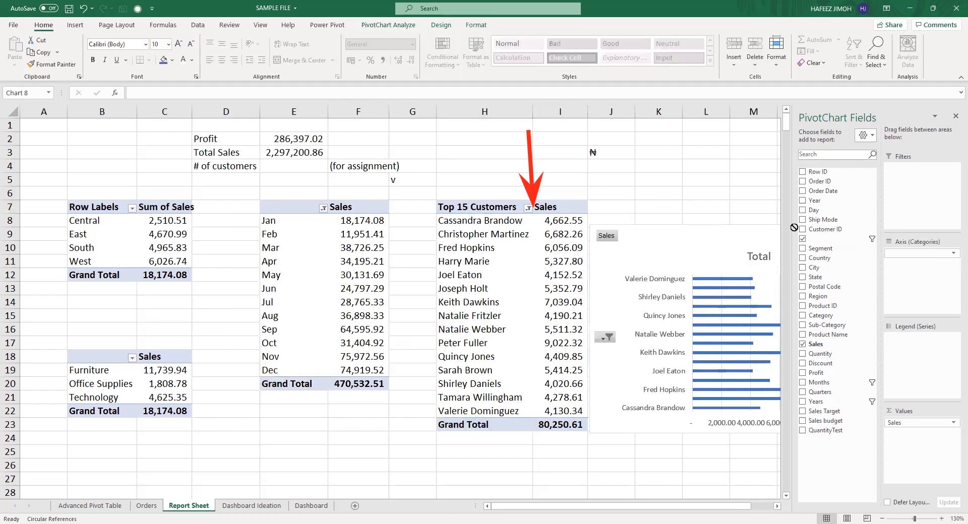
left_click(954, 117)
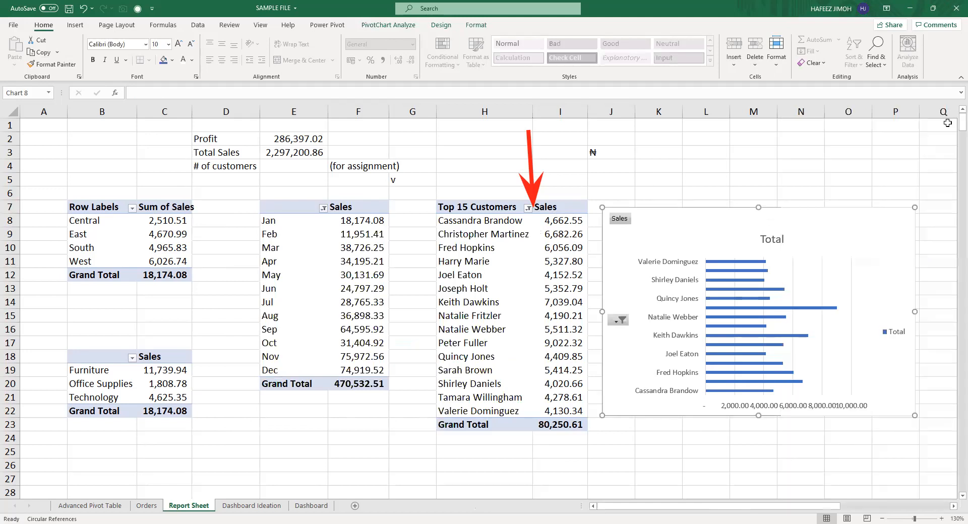
left_click_drag(915, 415, 833, 480)
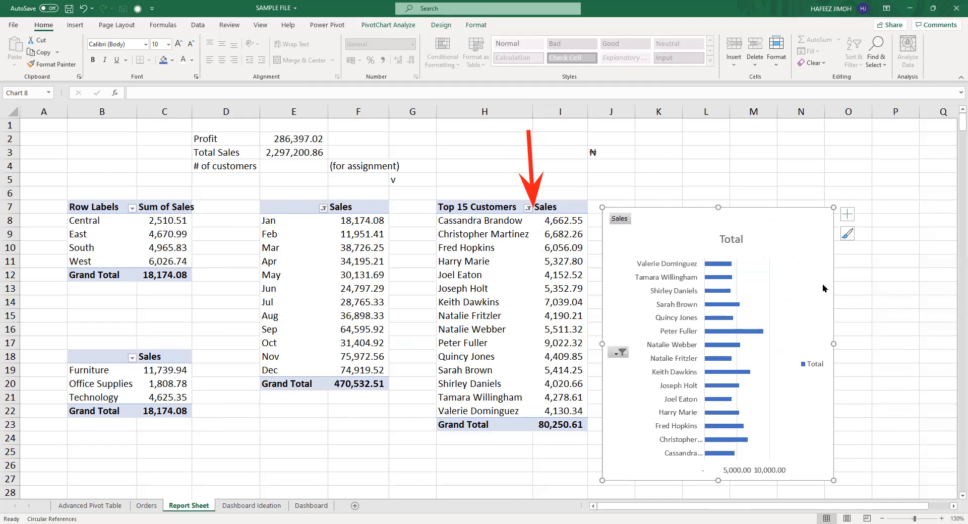
Delete the Total legend from the customer bar chart.
scroll(822, 283, "down", 1)
left_click(810, 325)
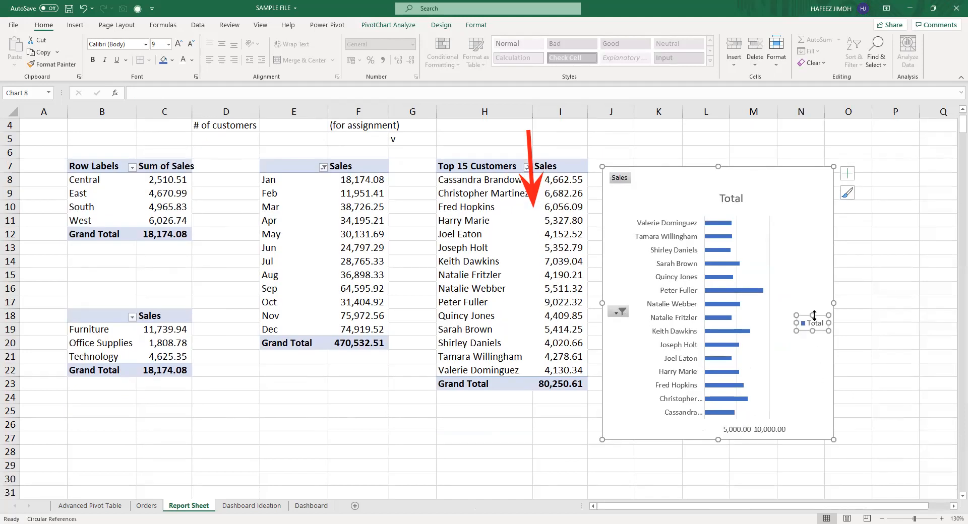
left_click_drag(818, 315, 818, 314)
key("Delete")
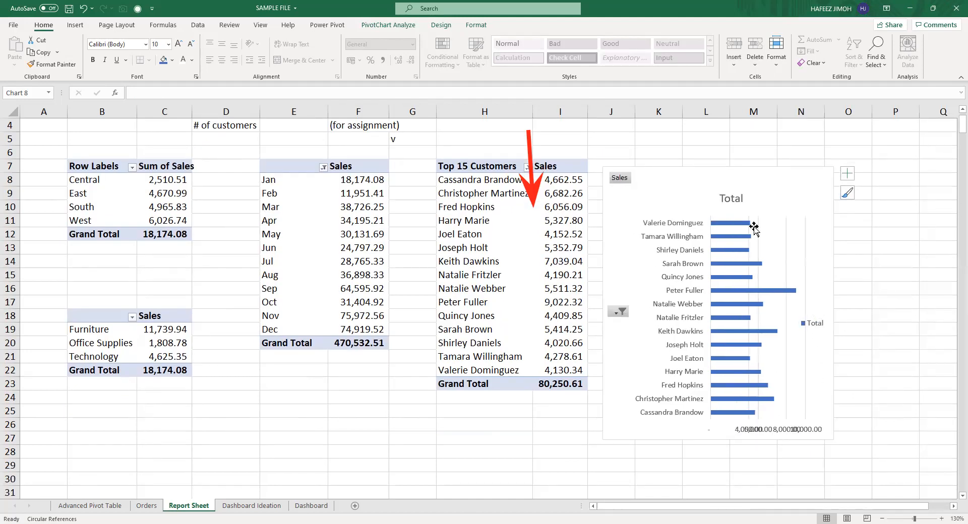
Examine the customer name labels on the bar chart alongside the names in the Top 15 Customers pivot table.
left_click(684, 244)
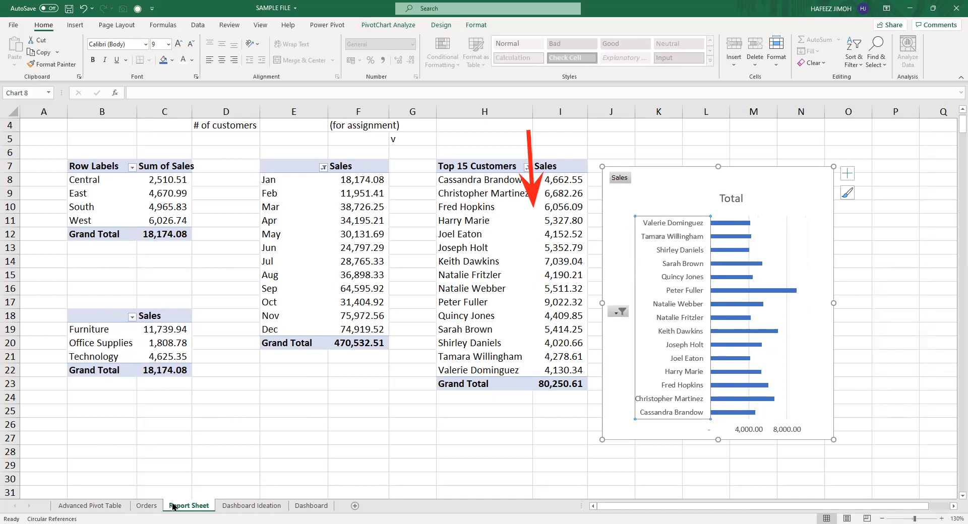
scroll(600, 320, "up", 1)
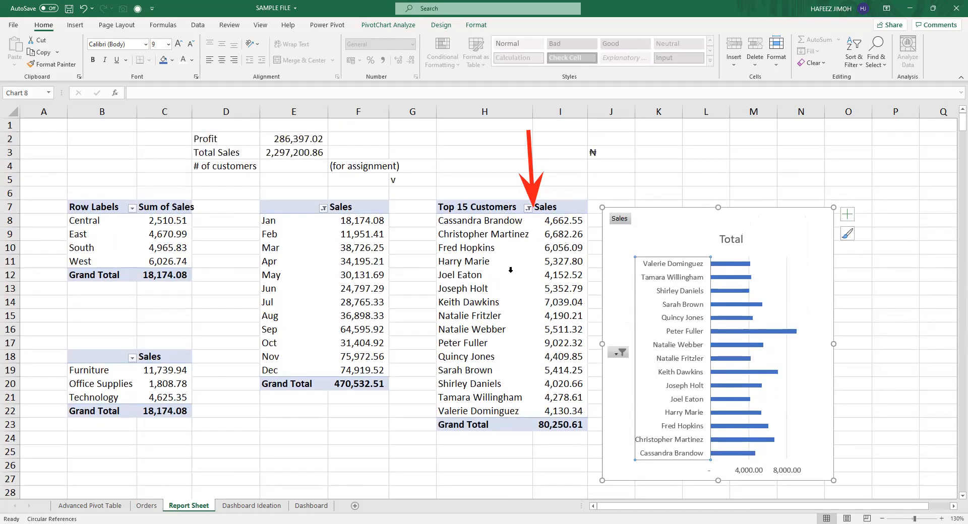
left_click(510, 271)
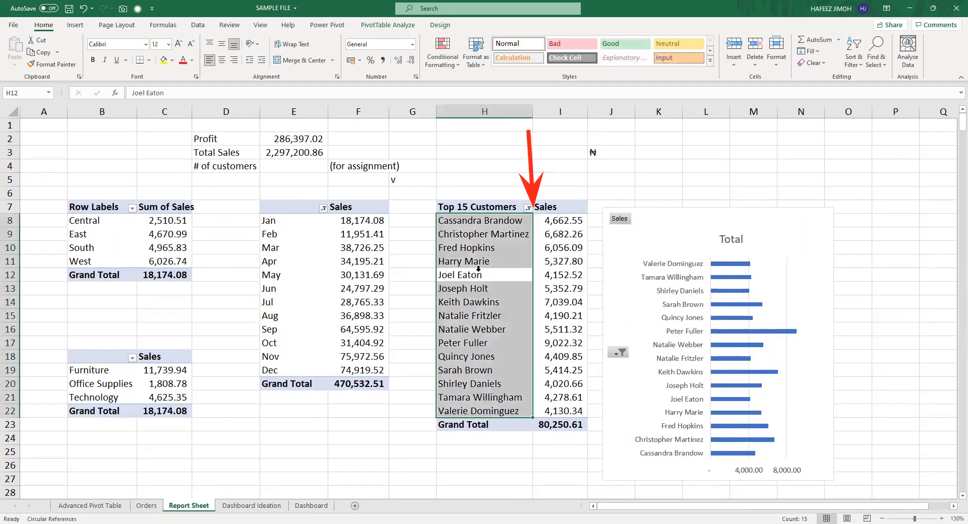
left_click(376, 28)
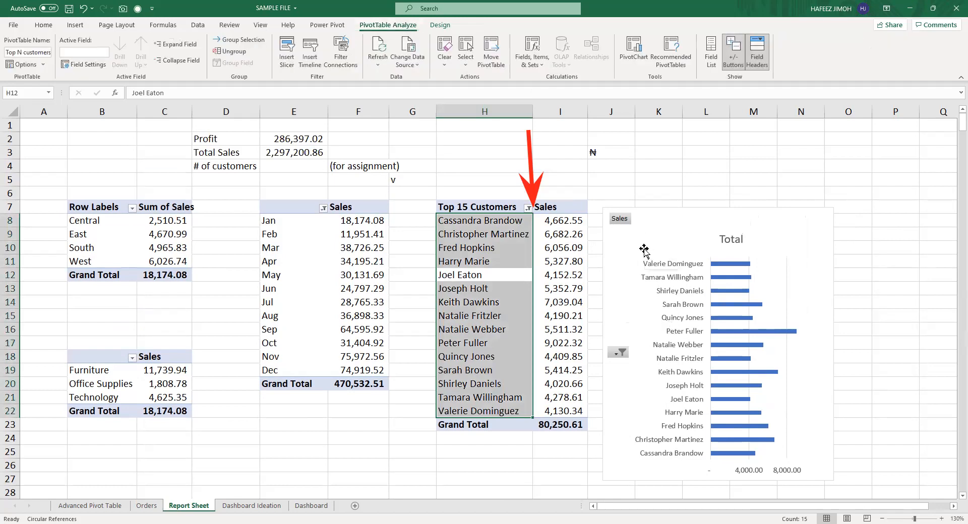
left_click(756, 281)
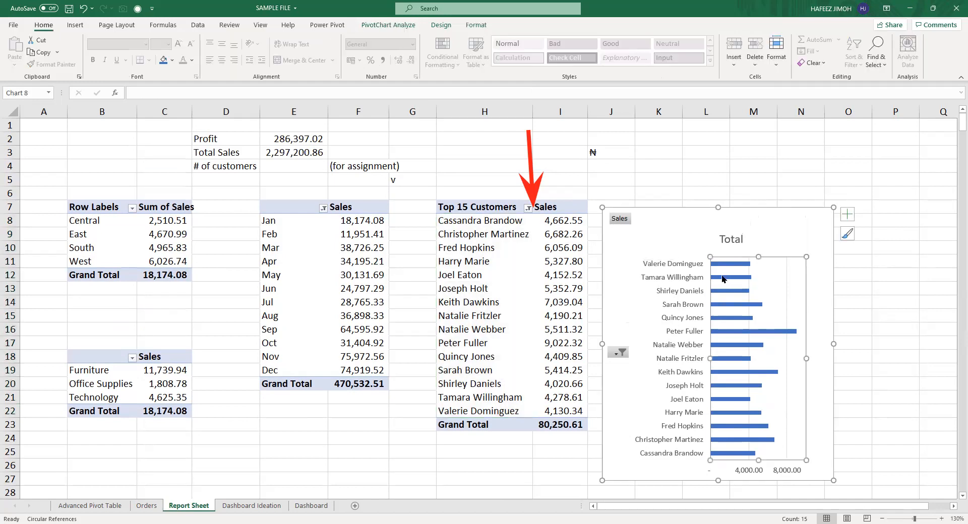
left_click(672, 325)
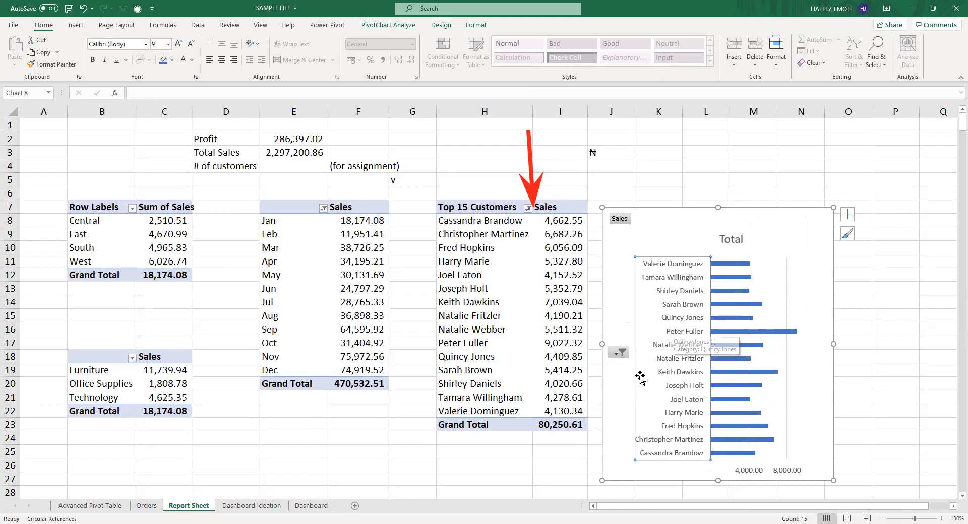
left_click(670, 366)
left_click(676, 364)
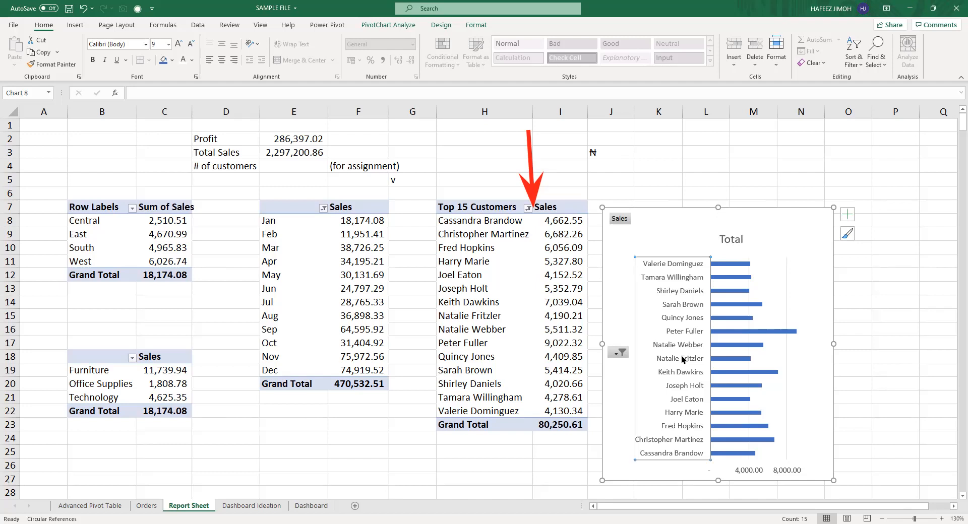
Go to the Orders sheet and bring its Customer Name and Segment columns into view.
left_click(83, 506)
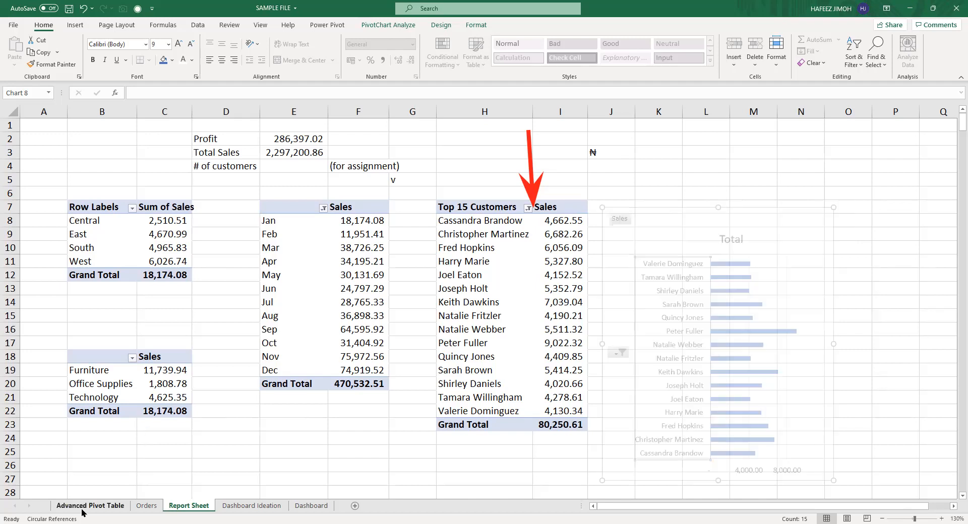
left_click(145, 506)
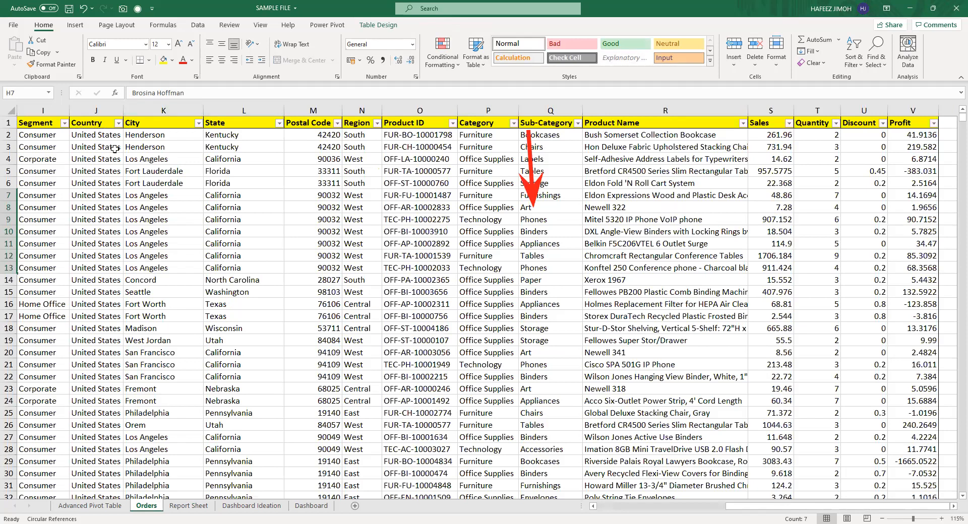
left_click(270, 254)
key("ctrl+Left")
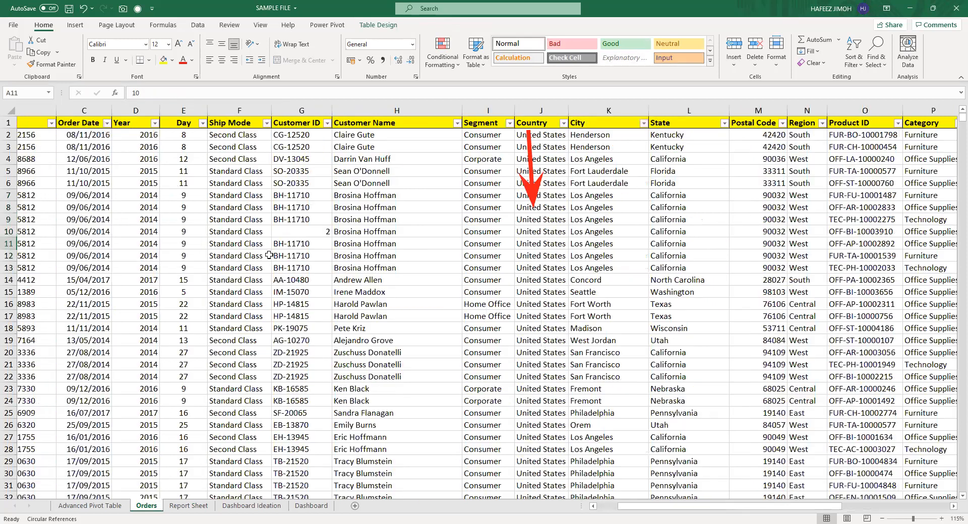
key("Right")
key("Right")
key("Right")
key("Right")
key("Right")
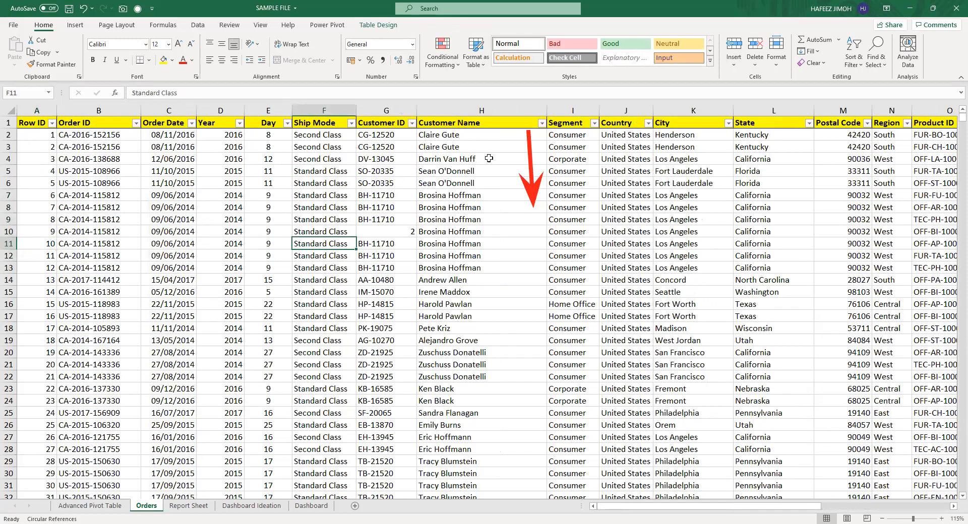
left_click(578, 142)
left_click(592, 132)
key("ctrl+shift+plus")
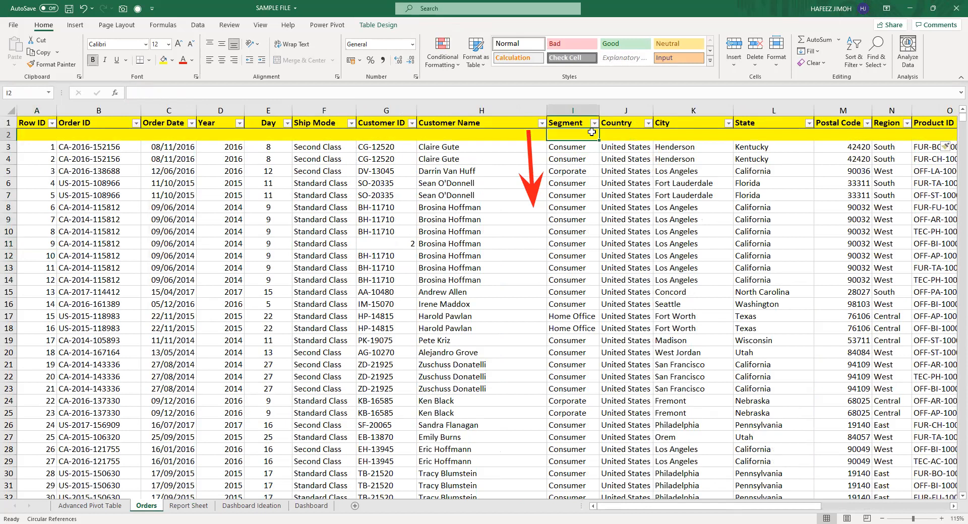
key("ctrl+z")
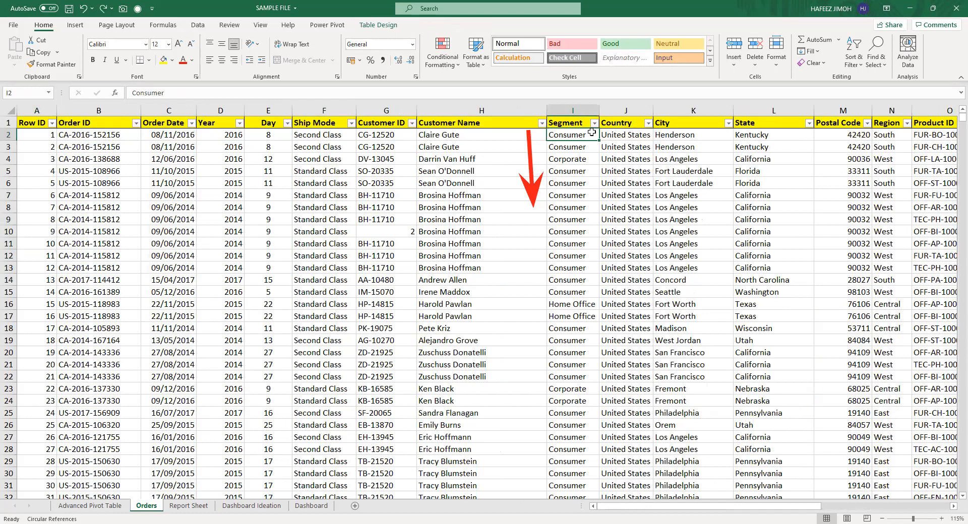
key("ctrl+shift+plus")
key("ctrl+z")
left_click(585, 176)
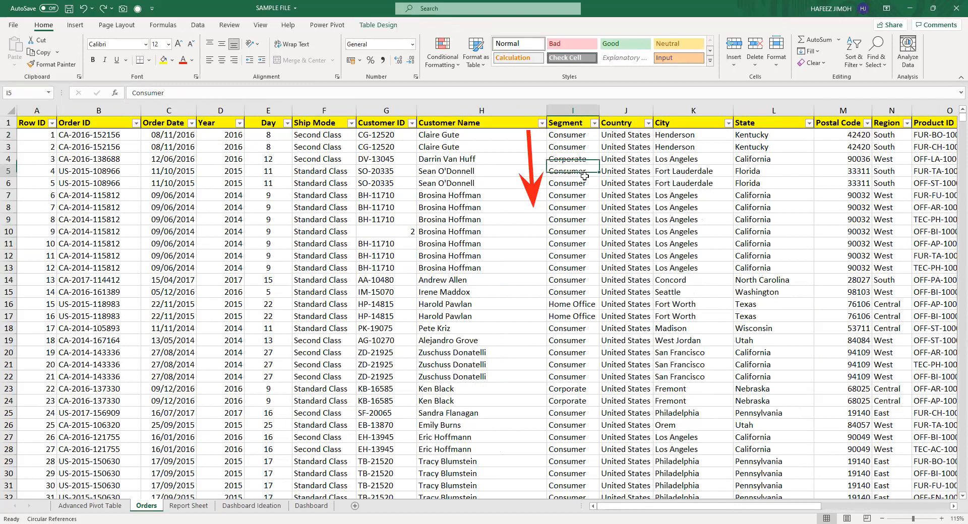
right_click(585, 177)
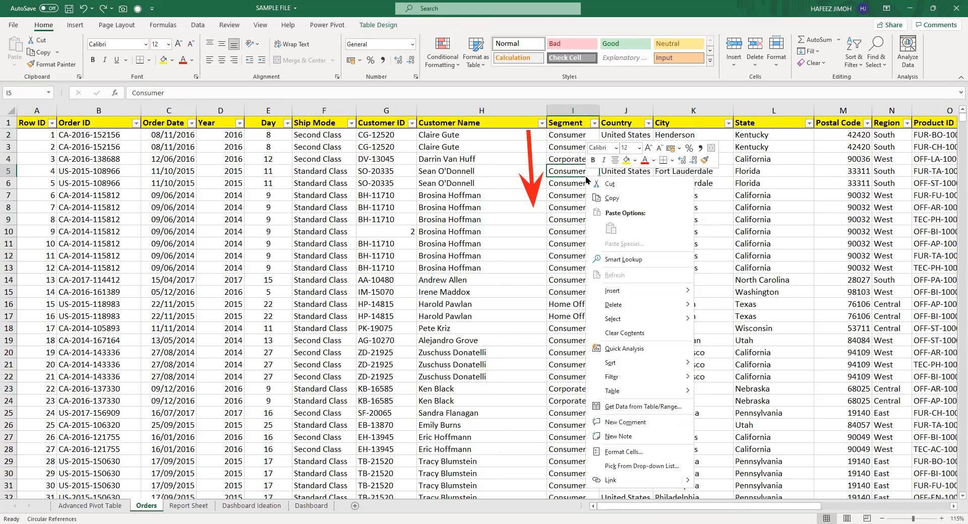
Insert a new table column between Customer Name and Segment in the Orders table.
left_click(578, 150)
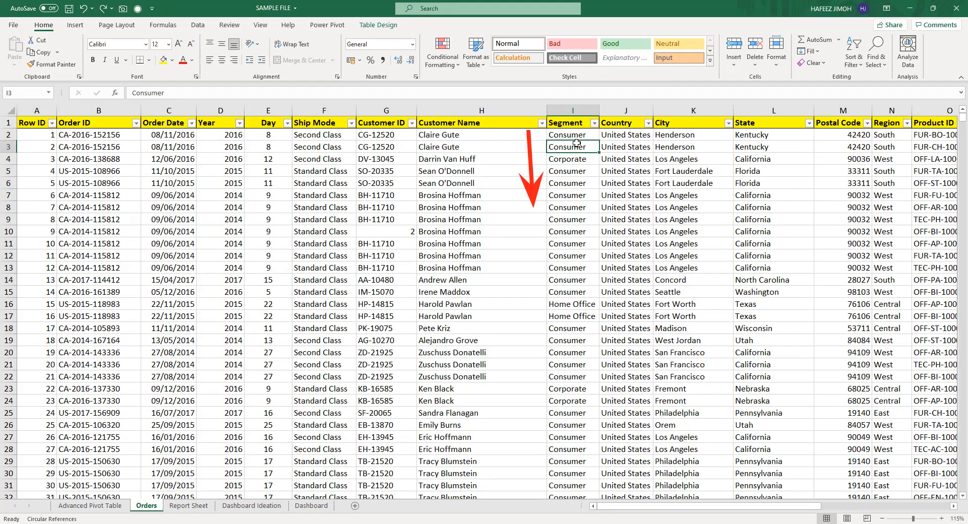
key("shift+F10")
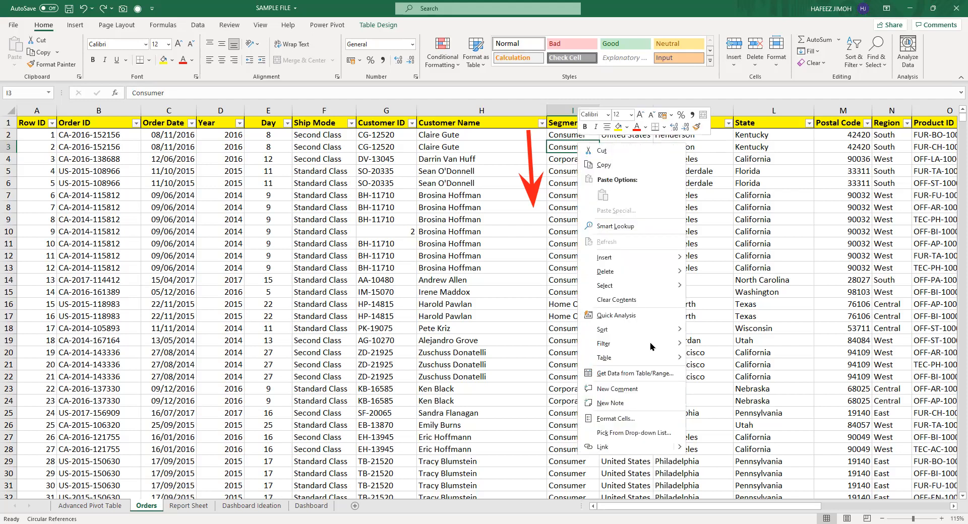
mouse_move(658, 260)
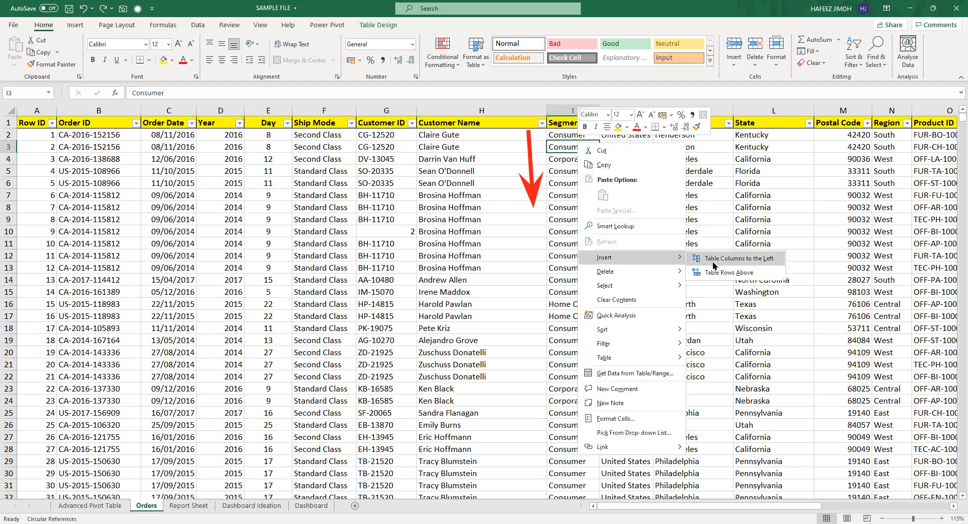
left_click(715, 265)
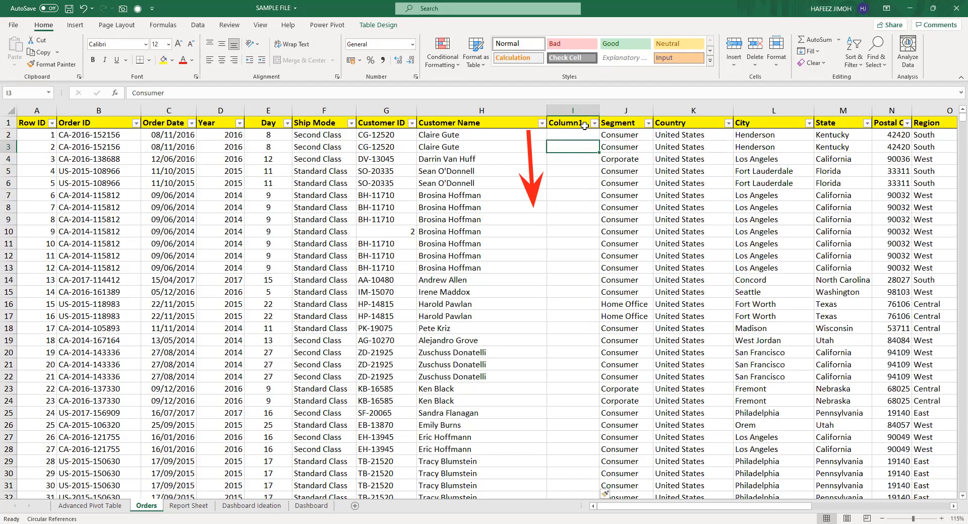
Rename the new table column's header in I1 to First Name.
left_click(570, 118)
left_click(560, 123)
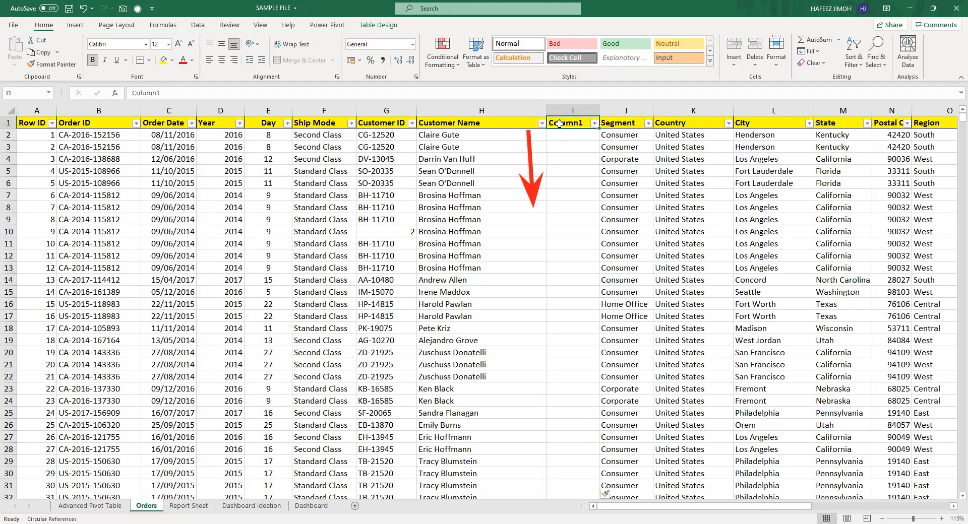
type("First Name")
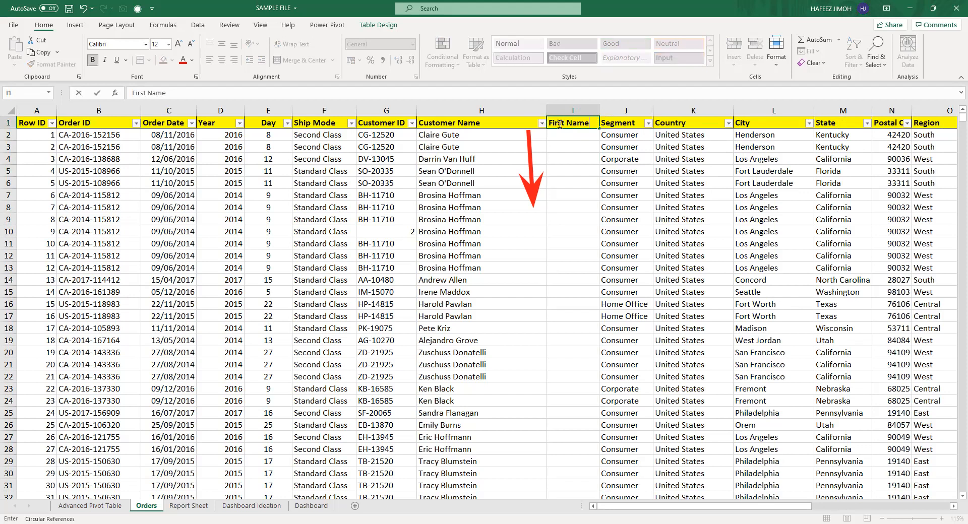
type(" .L")
key("BackSpace")
key("Return")
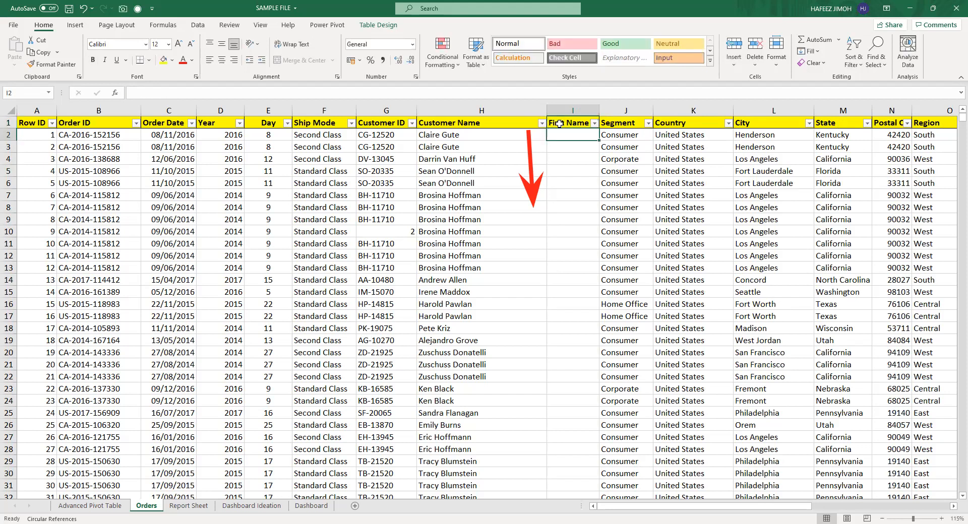
Enter the customer's first name and surname initial in I2 and I3, matching the full names in column H.
type("Clai")
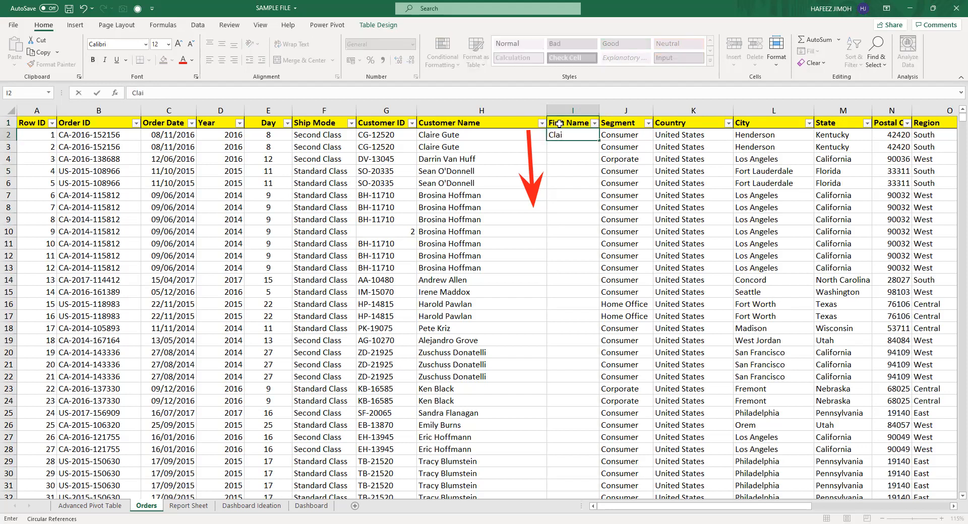
type("re Gu")
key("Return")
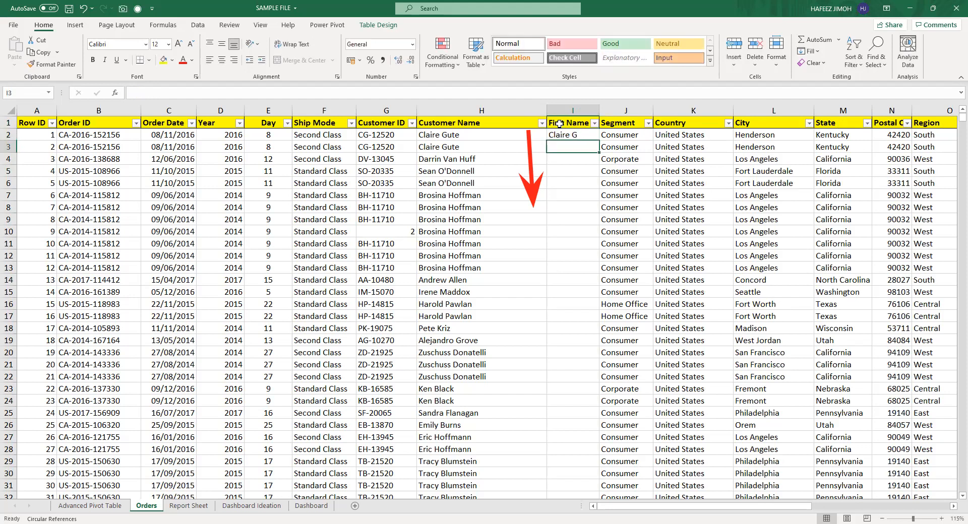
type("Claire G")
key("Return")
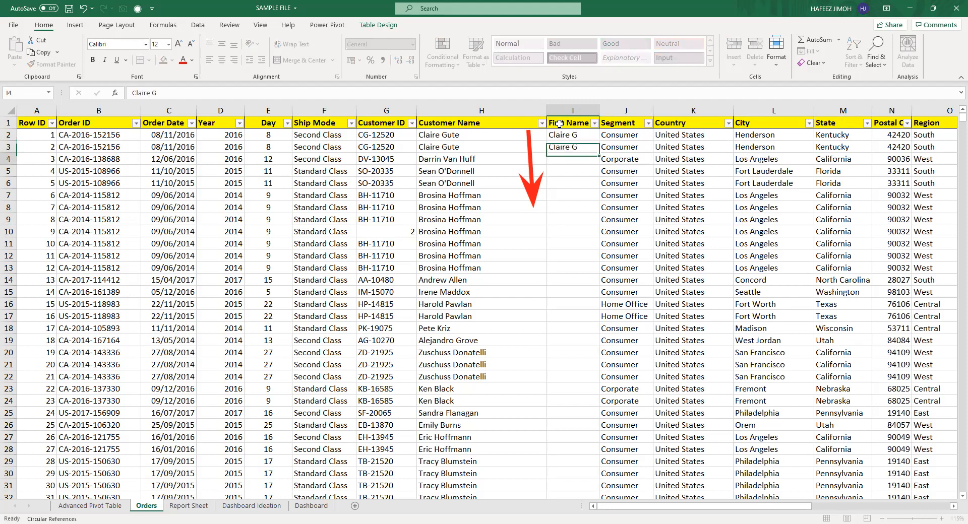
type("Darrin Van H")
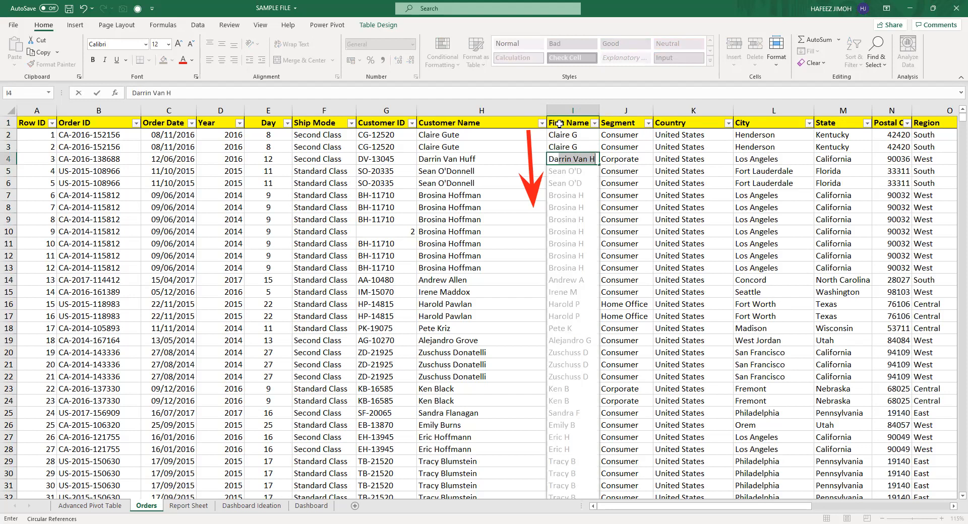
key("Return")
key("Up")
key("Delete")
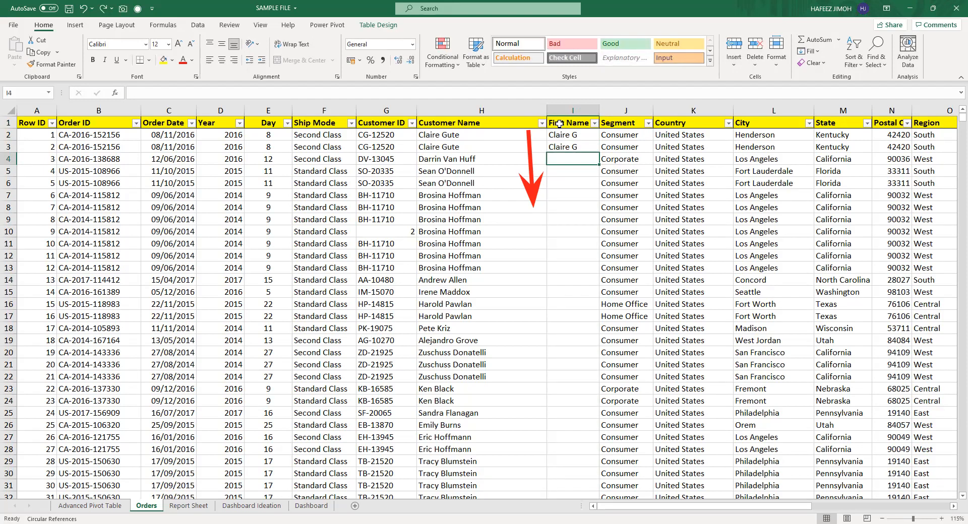
Enter the shortened customer names in I4 and I5 as first name followed by two surname initials without a space between them.
type("Darri")
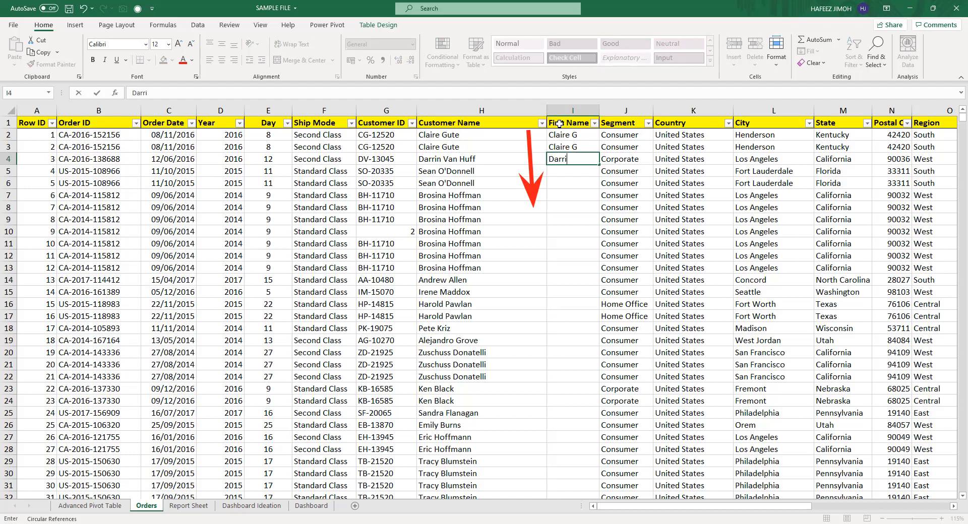
type("n VH")
key("Return")
type("Sean OD")
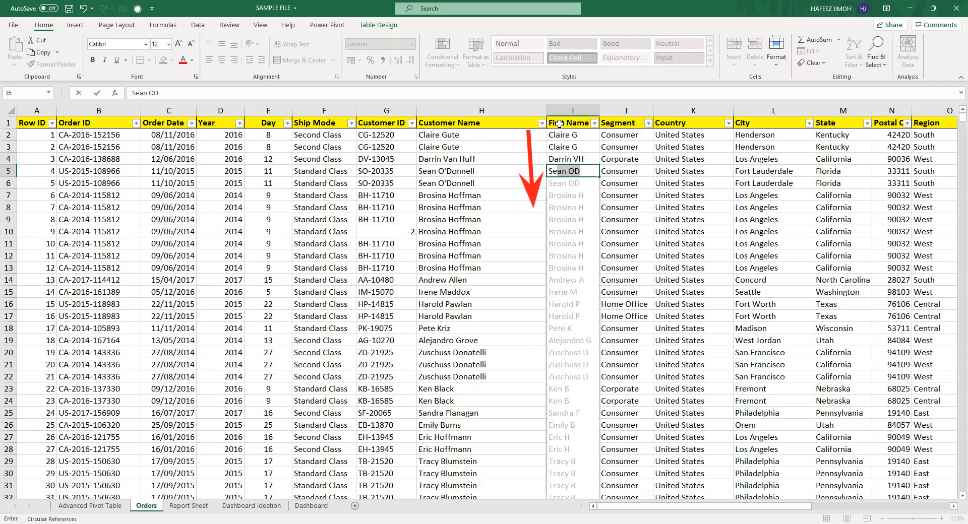
key("Right")
key("Left")
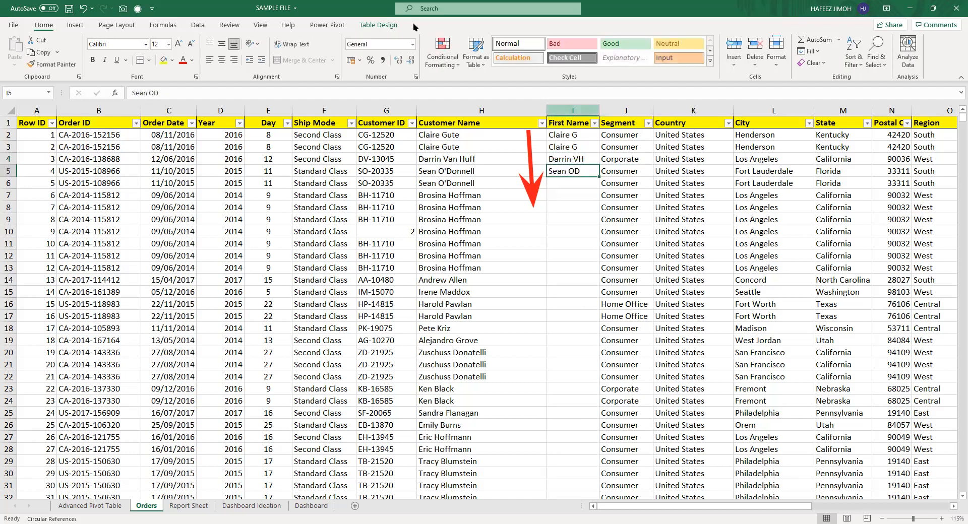
Try to Flash Fill the rest of the First Name column from the entered examples.
left_click(198, 25)
left_click(644, 40)
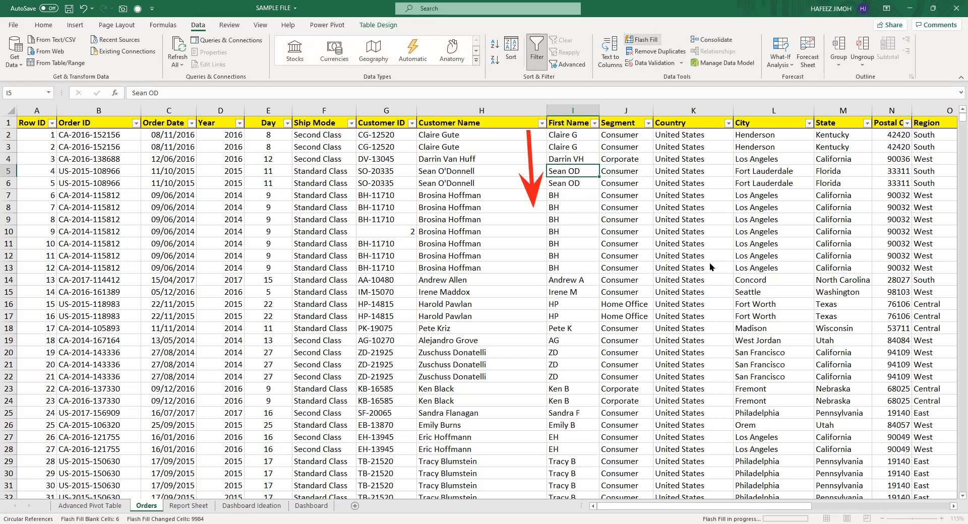
key("Return")
left_click(582, 158)
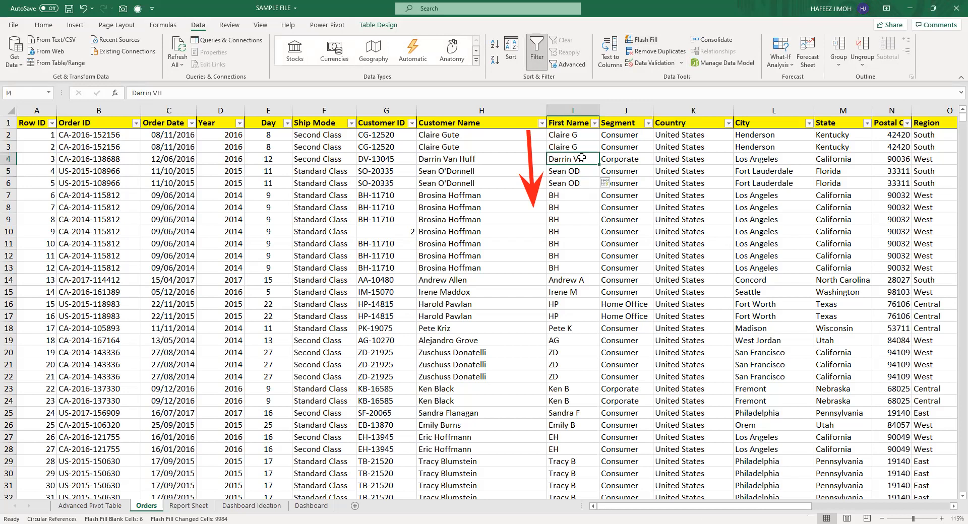
key("ctrl+z")
Replace the shortened name in I4 with the customer's first name and the single initial V.
type("D")
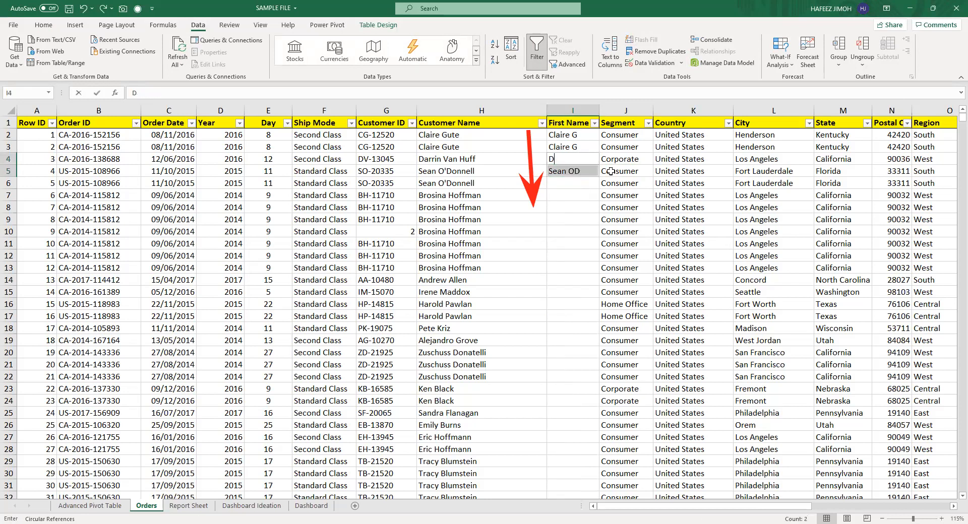
type("arrin ")
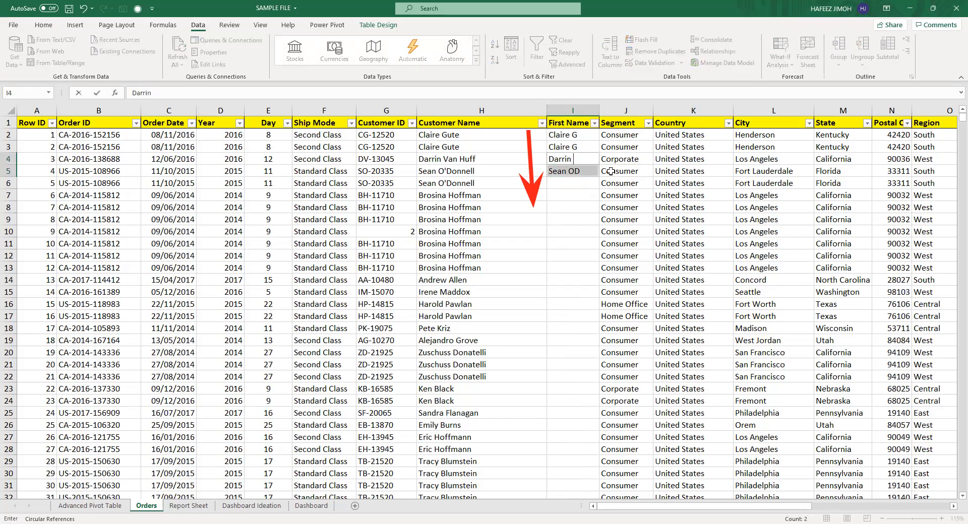
type("V")
key("Return")
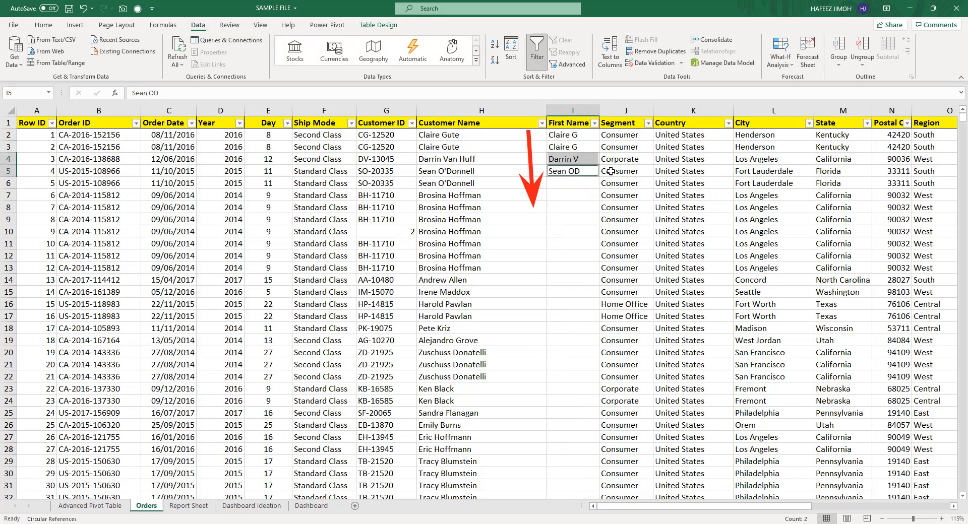
Enter the customer's first name followed by a space and the single surname initial O in I5 and I6.
type("Sean O")
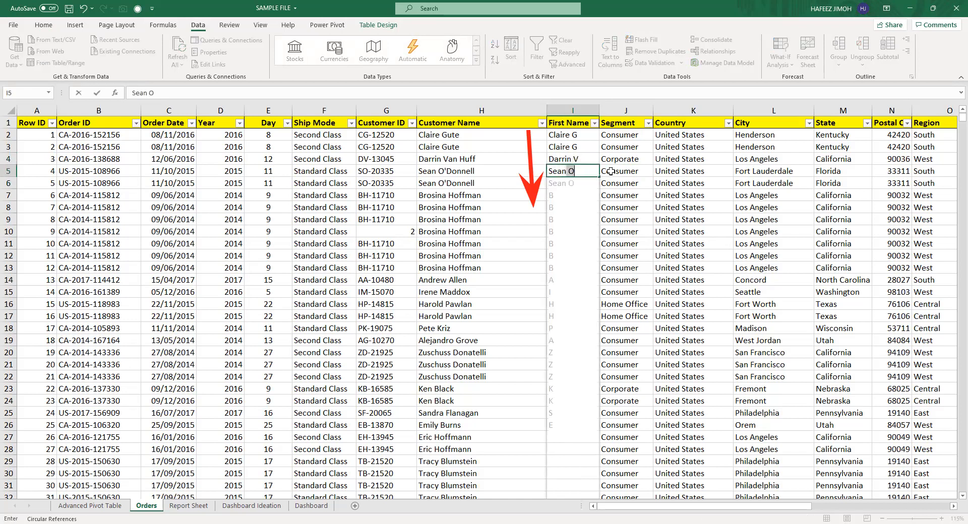
key("Return")
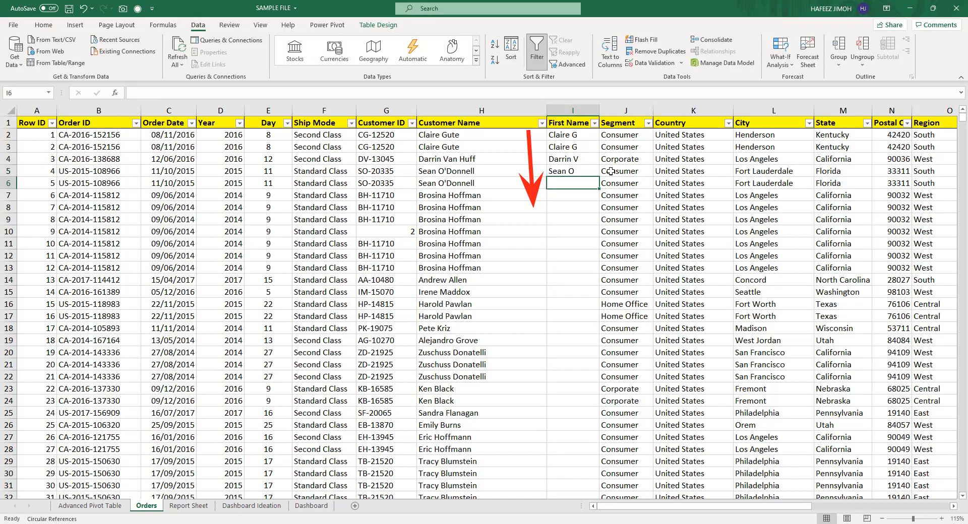
type("Sean O")
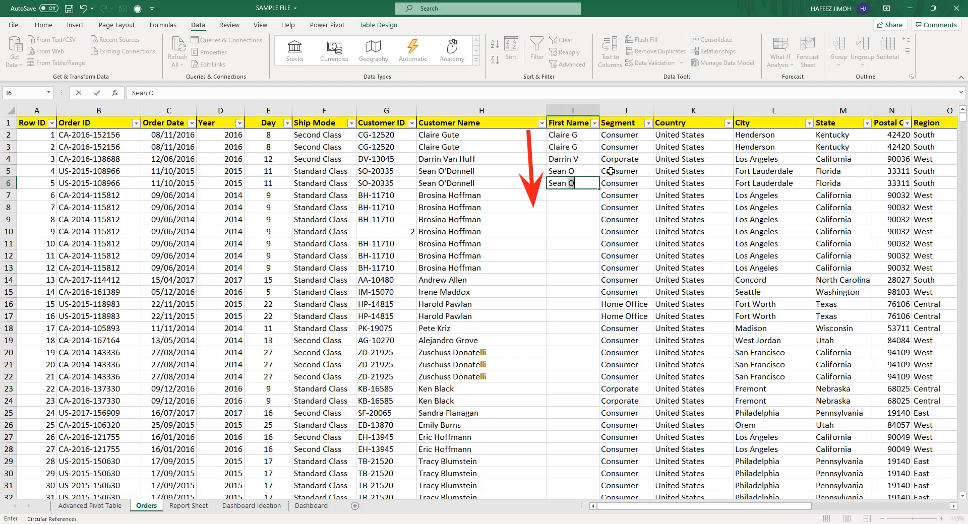
key("Return")
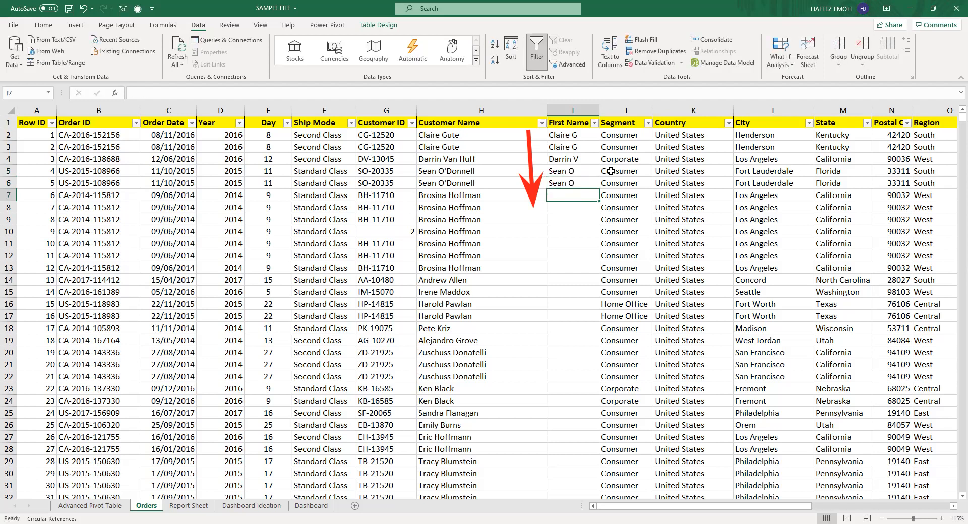
Enter the first name and surname initial H in I7, and Flash Fill the rest of the First Name column from the examples.
type("Brosina")
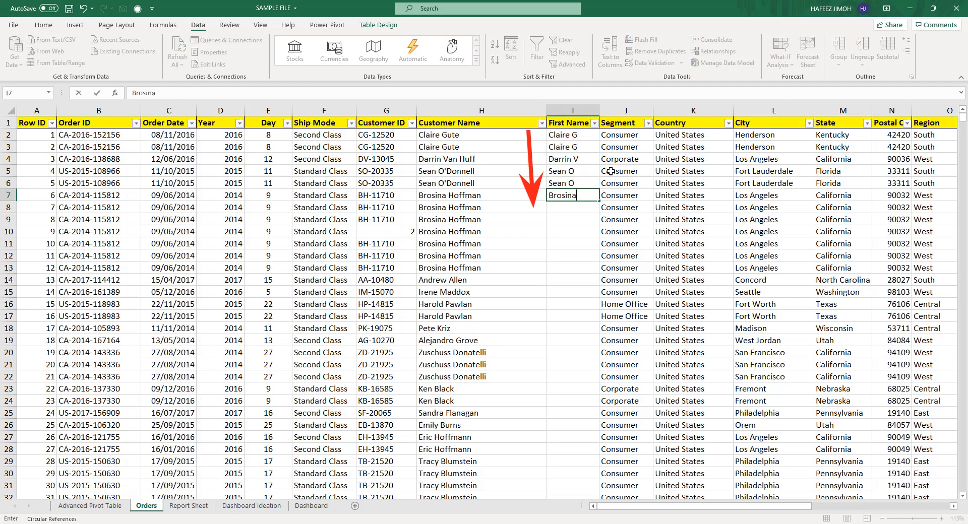
type(" H")
key("Return")
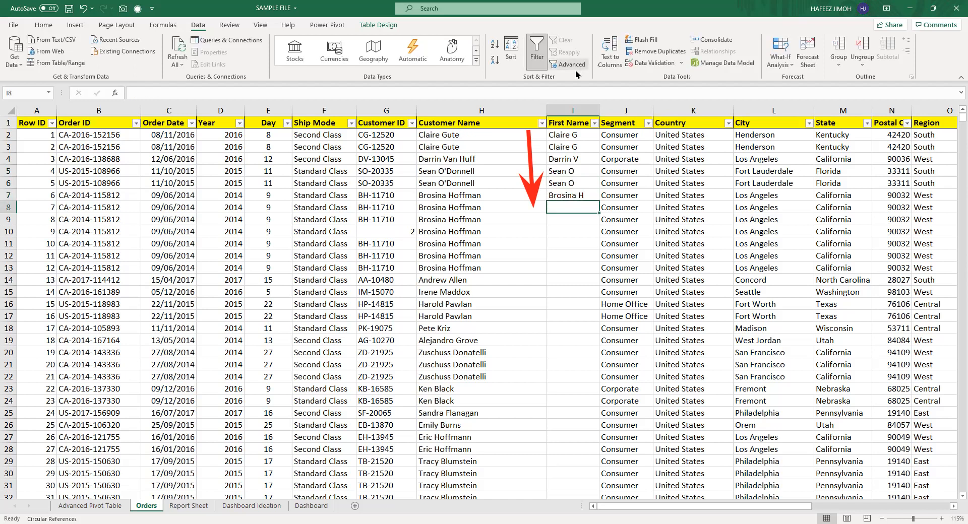
left_click(646, 42)
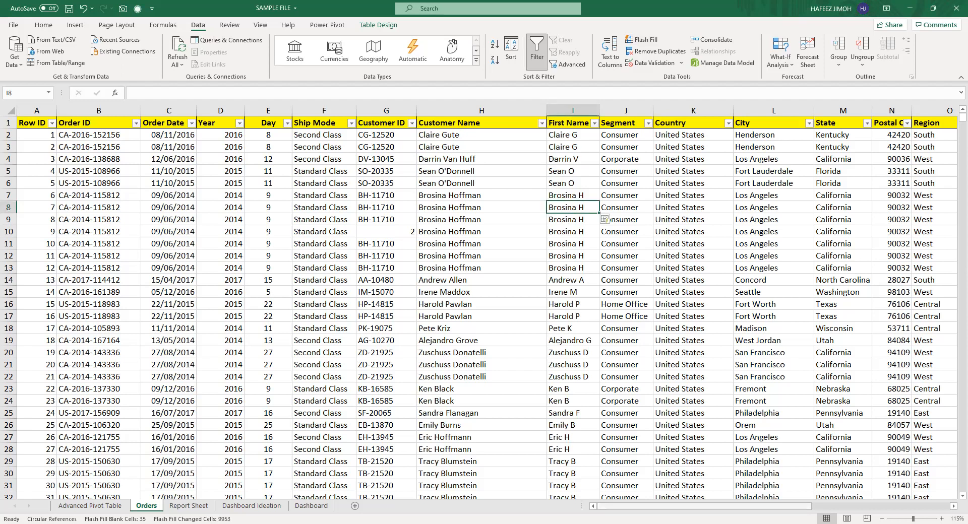
left_click_drag(849, 506, 953, 486)
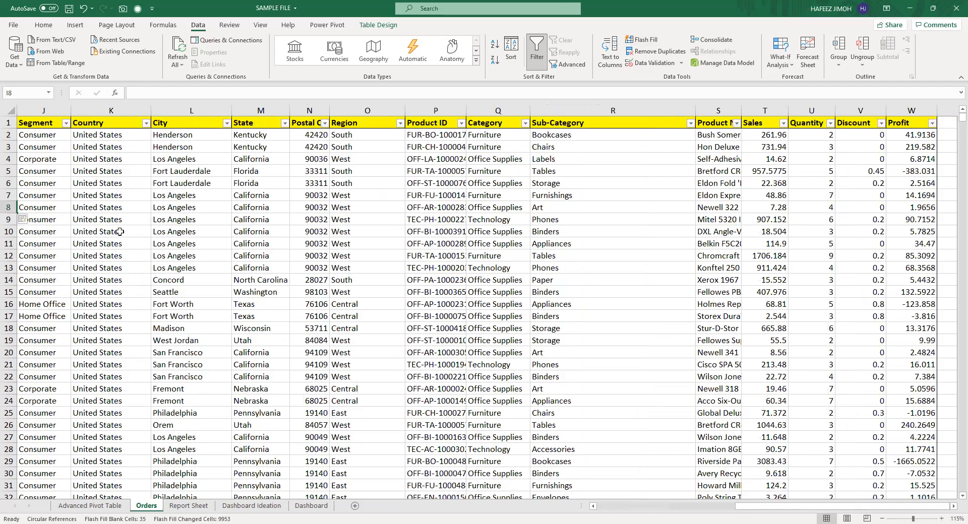
Show the field list for the top 15 customers chart on the Report Sheet and refresh its data to load the new name column.
left_click(206, 507)
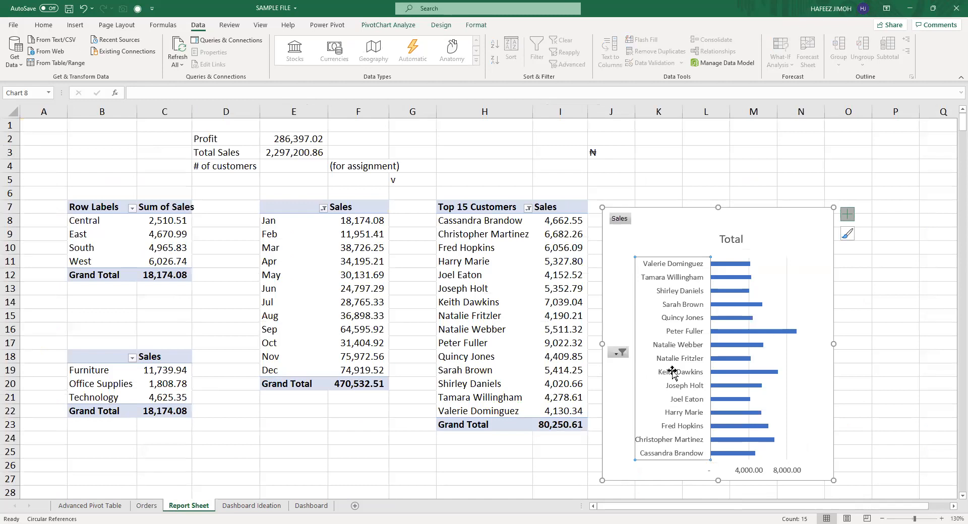
left_click(677, 291)
left_click(389, 24)
left_click(526, 53)
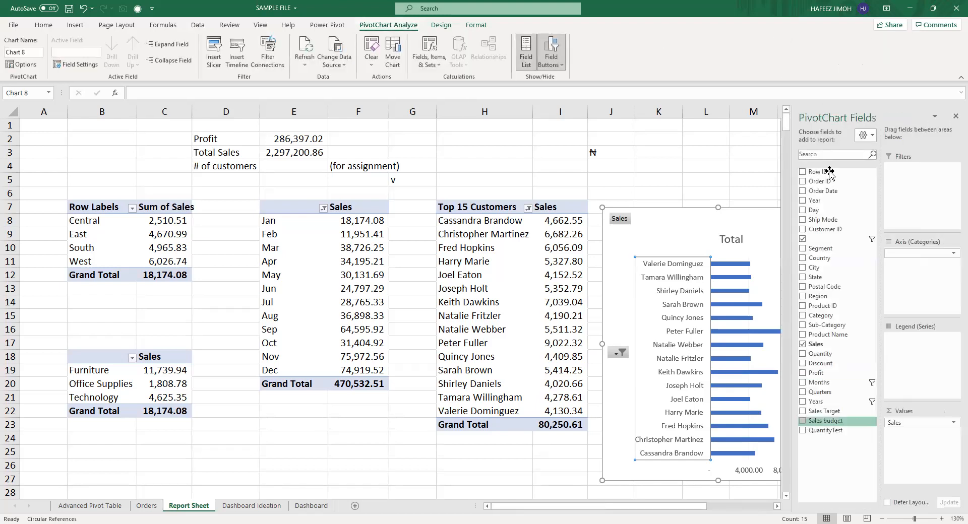
left_click(309, 67)
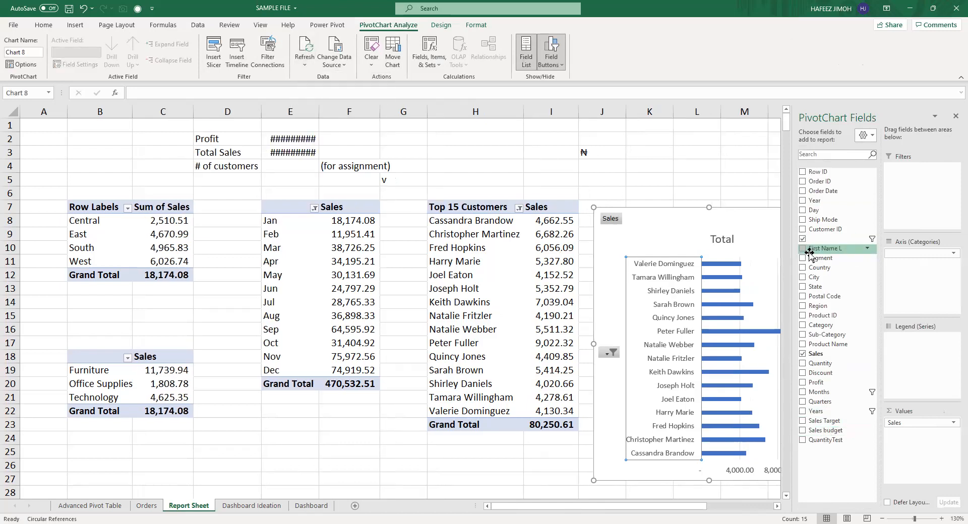
Replace the full customer name field with First Name L in the rows of the Top 15 Customers pivot table.
left_click(493, 227)
left_click(505, 334)
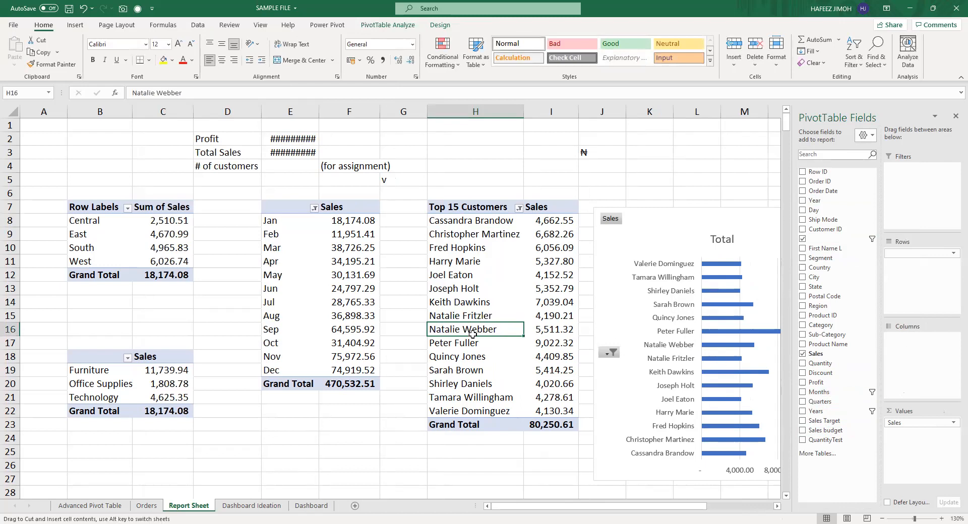
left_click(536, 307)
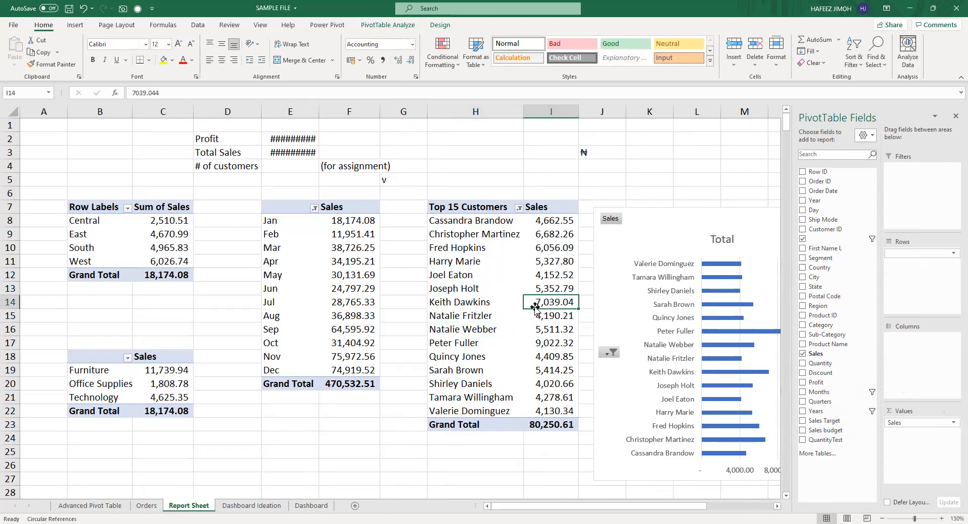
left_click(802, 239)
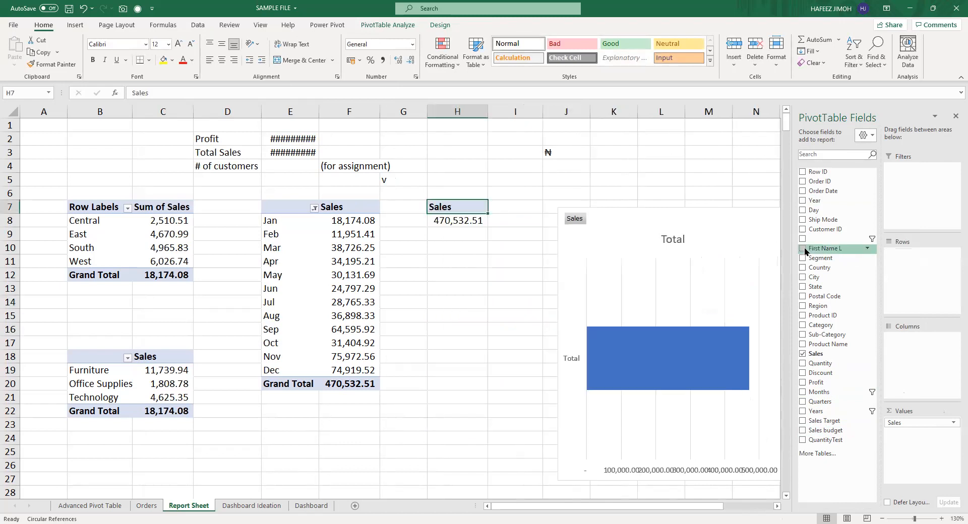
left_click_drag(806, 247, 903, 261)
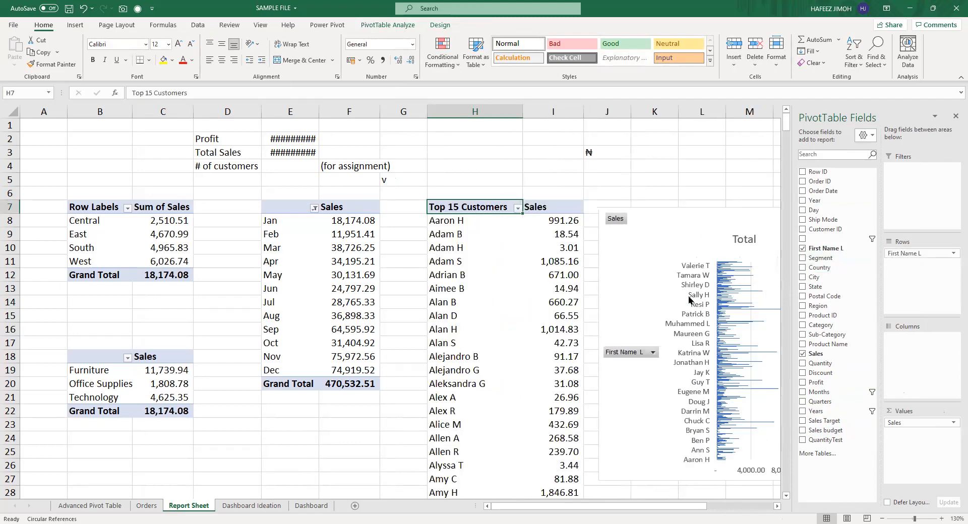
Filter the Top 15 Customers pivot table to the top 15 items by Sales.
left_click(516, 208)
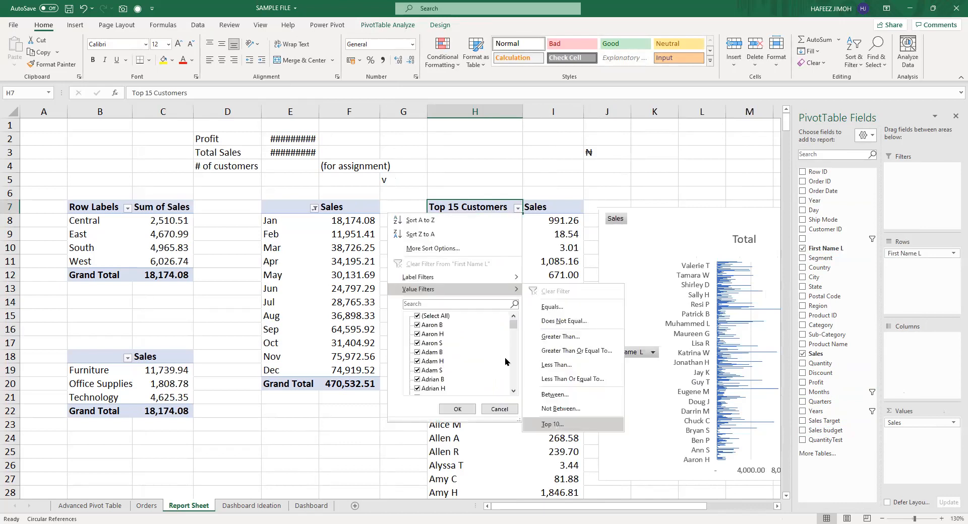
key("Return")
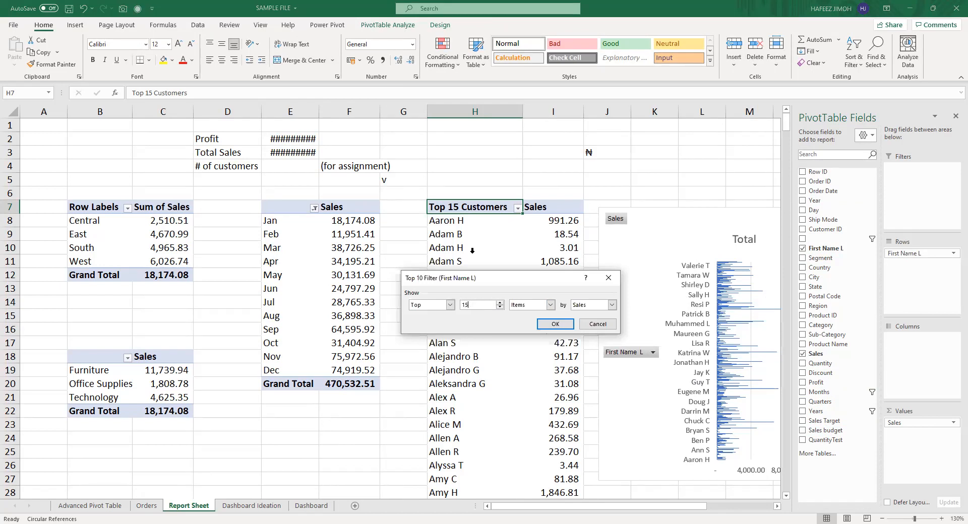
type("15")
key("Return")
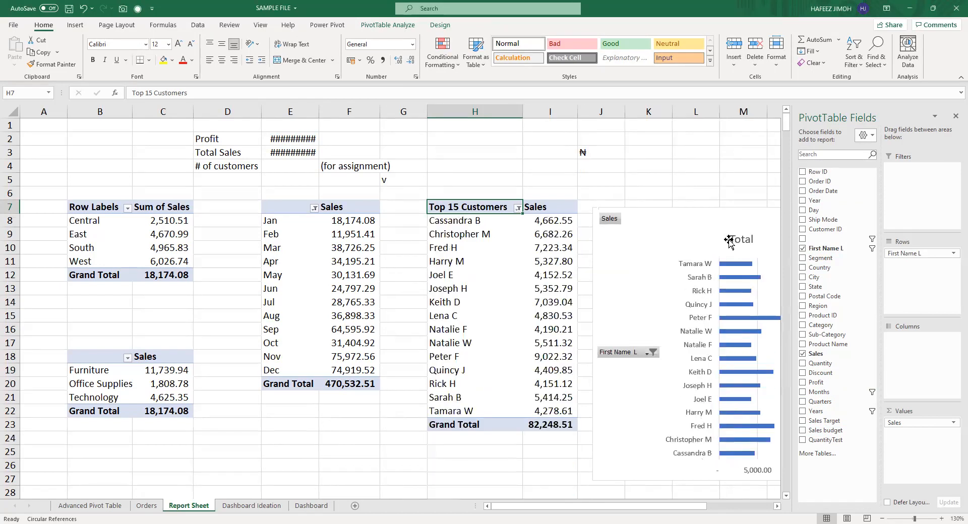
Delete the title of the top 15 customers chart and close the field list.
left_click(730, 241)
key("Delete")
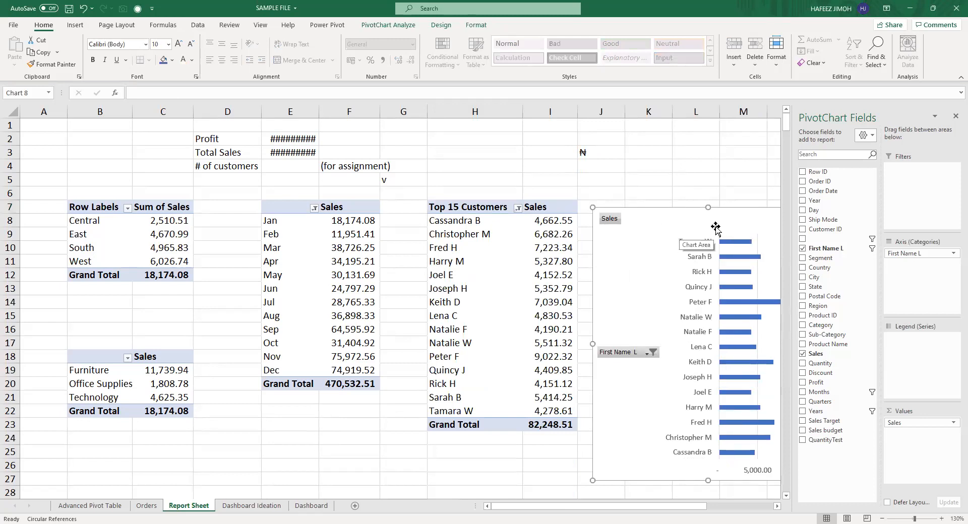
left_click(956, 116)
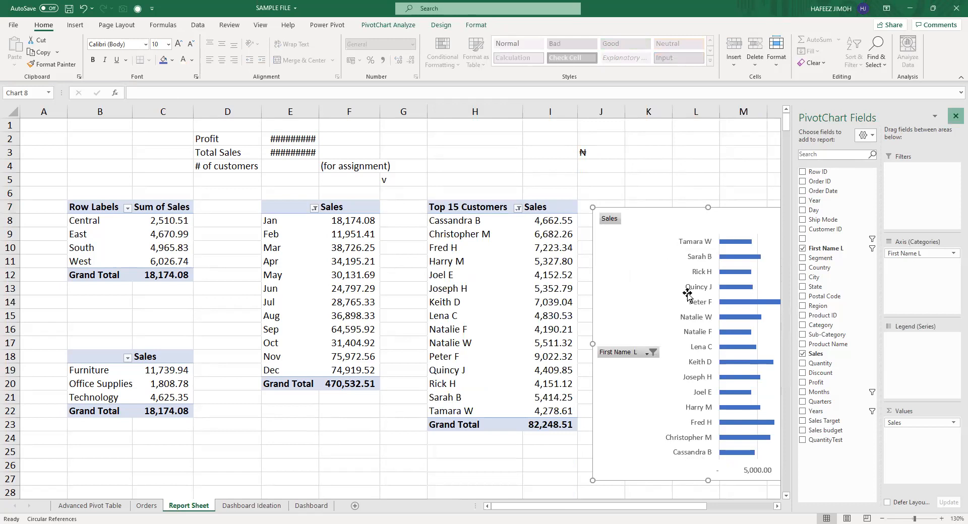
left_click(629, 352)
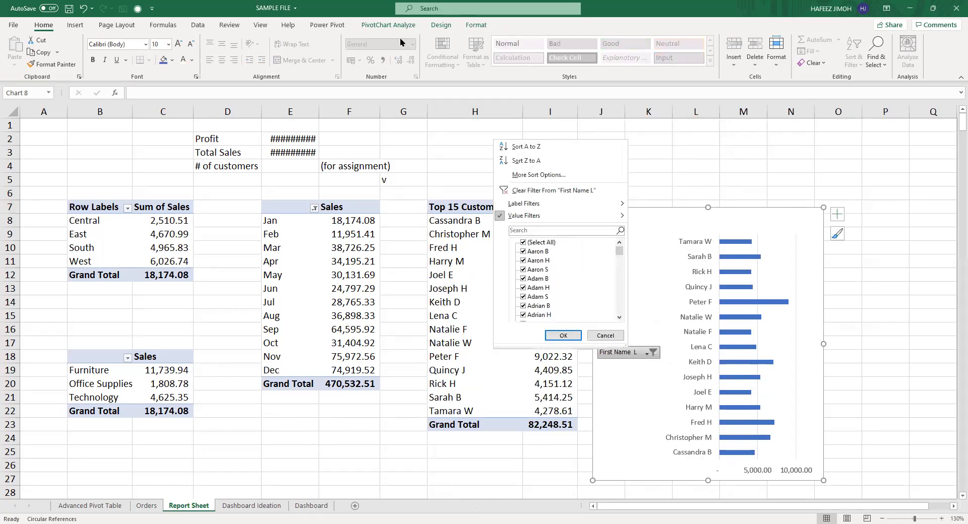
left_click(388, 25)
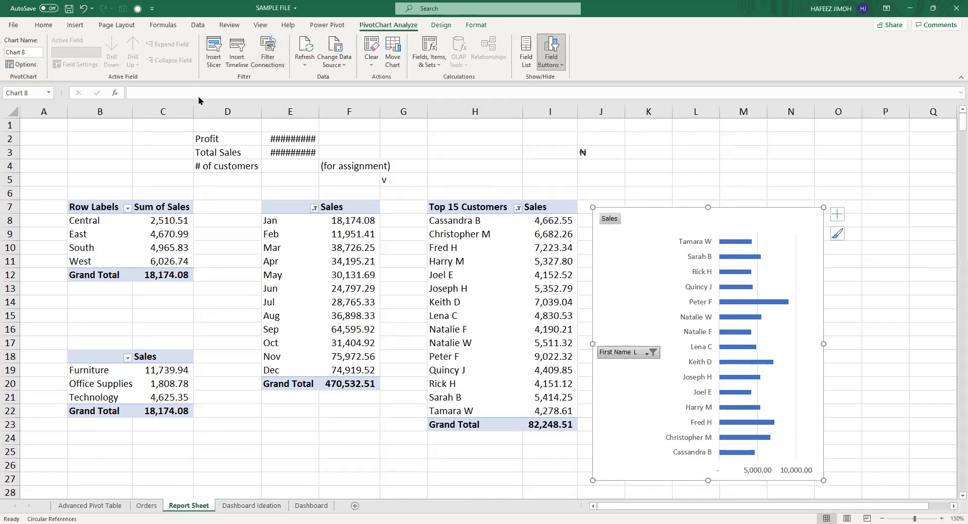
left_click(469, 209)
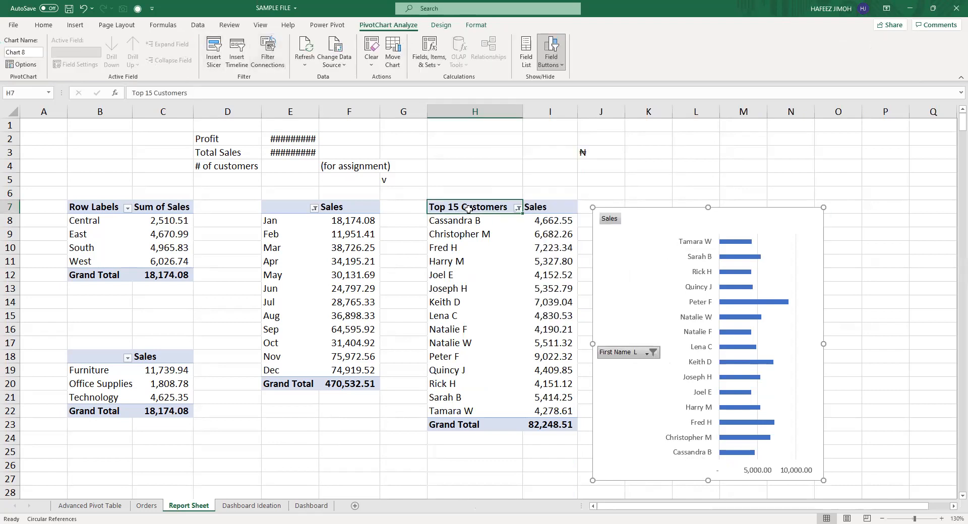
left_click(454, 267)
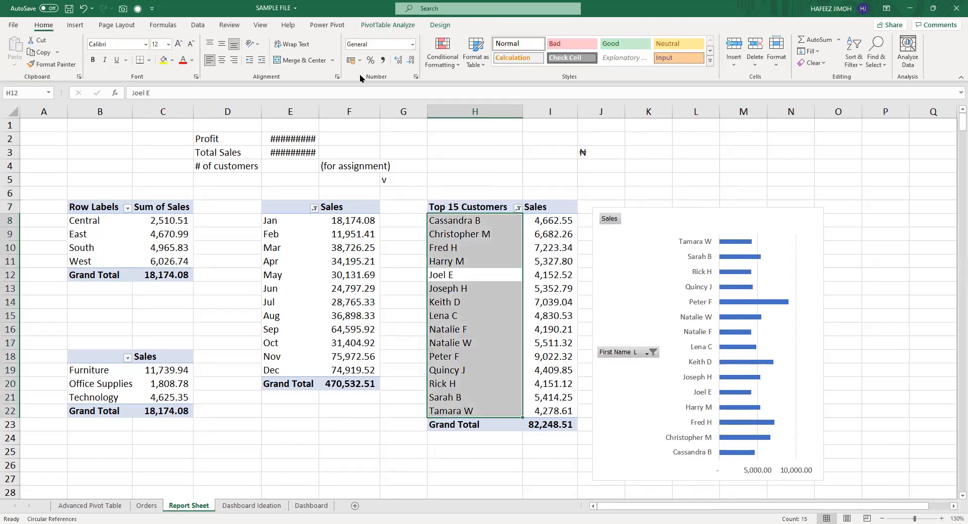
left_click(489, 25)
left_click(428, 24)
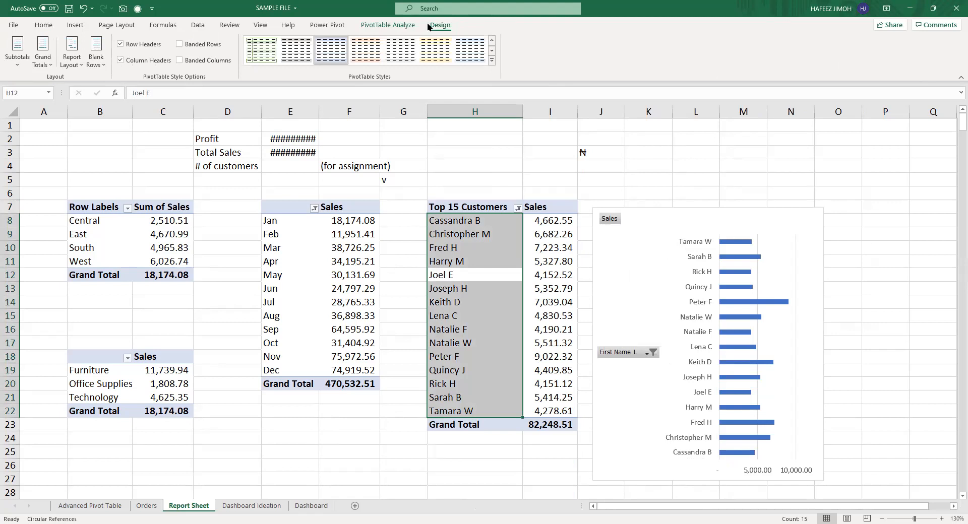
left_click(402, 25)
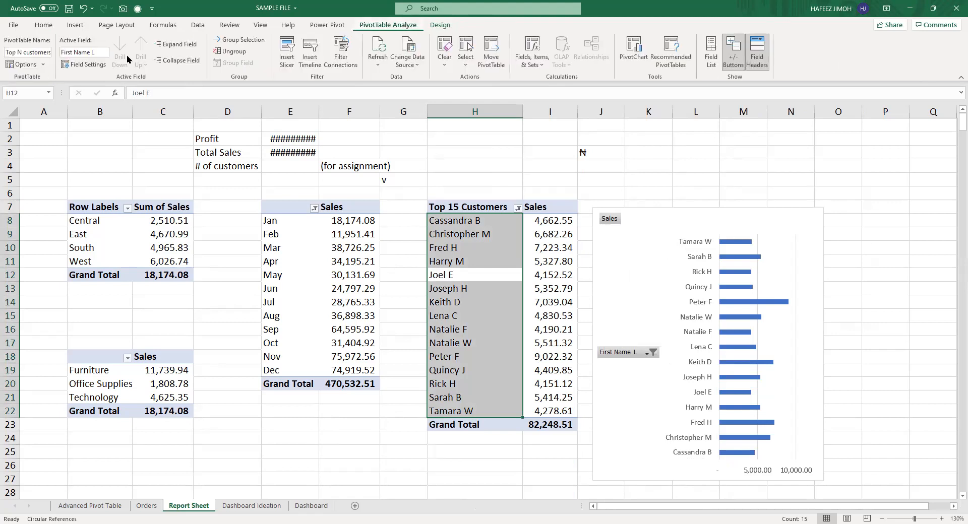
double_click(88, 52)
left_click(537, 208)
left_click(477, 210)
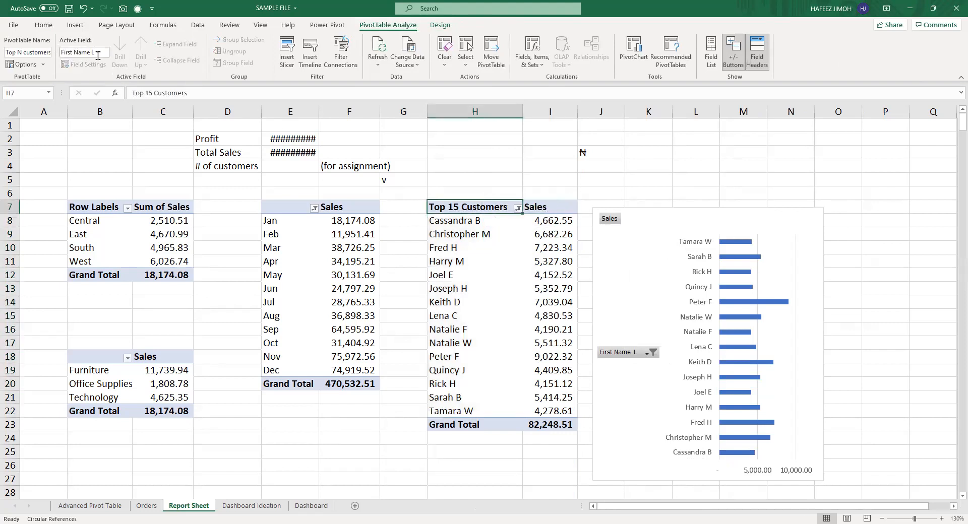
double_click(77, 52)
left_click(106, 50)
key("ctrl+a")
key("BackSpace")
key("Escape")
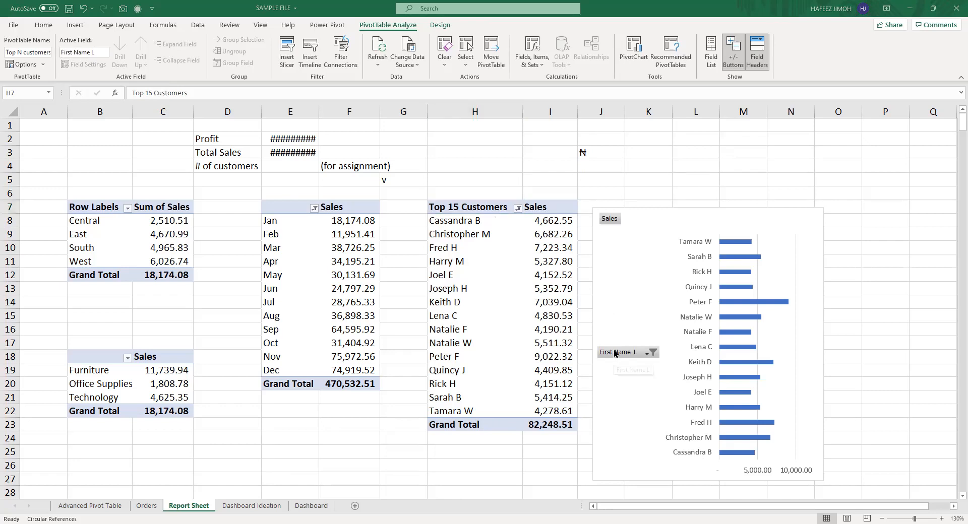
left_click(648, 355)
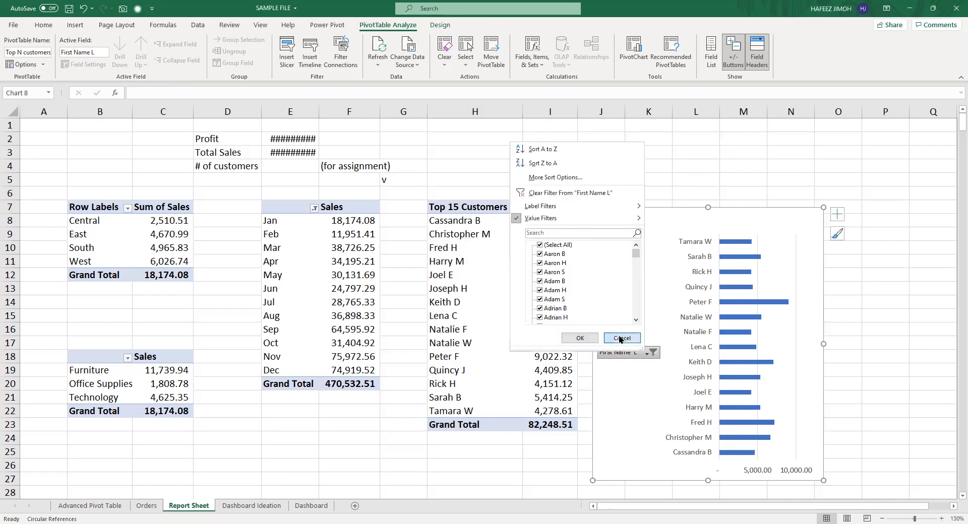
left_click(622, 338)
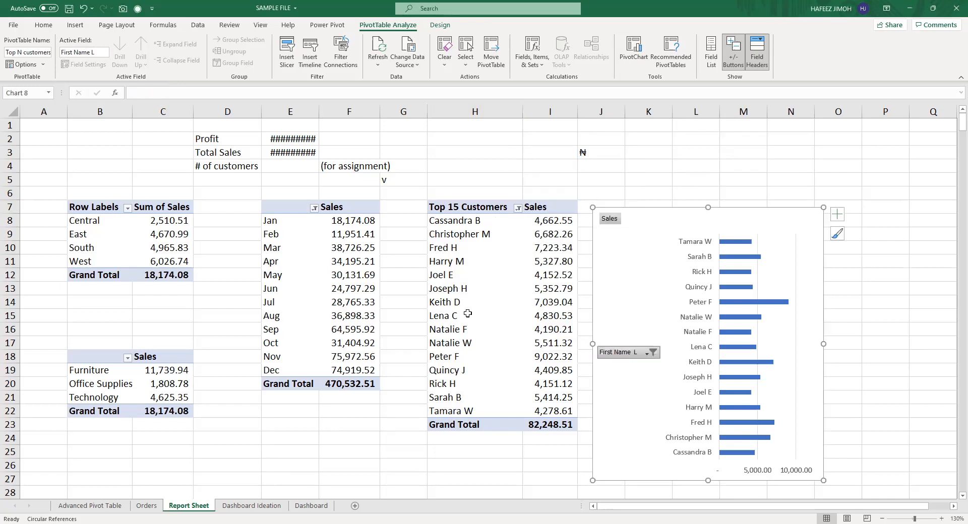
Blank out the active First Name L field's name in the Top 15 Customers pivot table to remove the chart field button's text.
left_click(103, 53)
key("BackSpace")
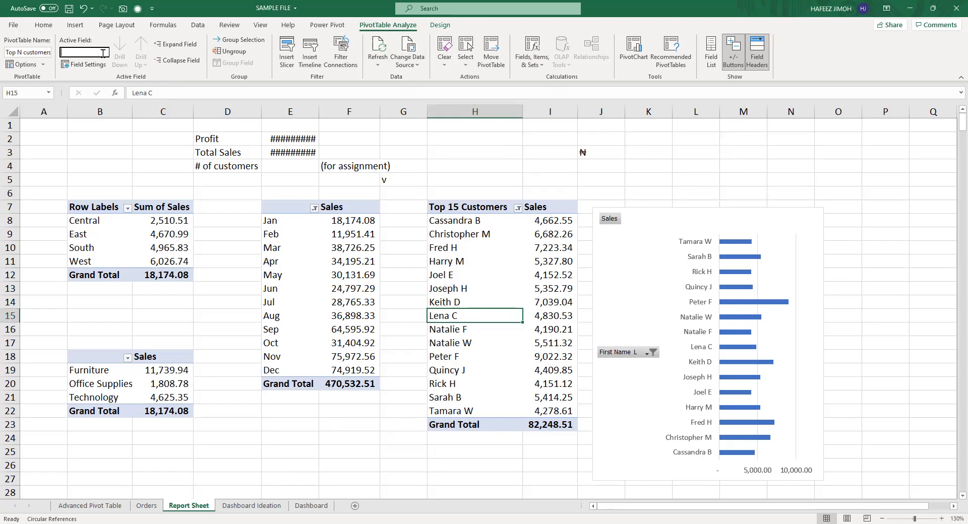
key("Return")
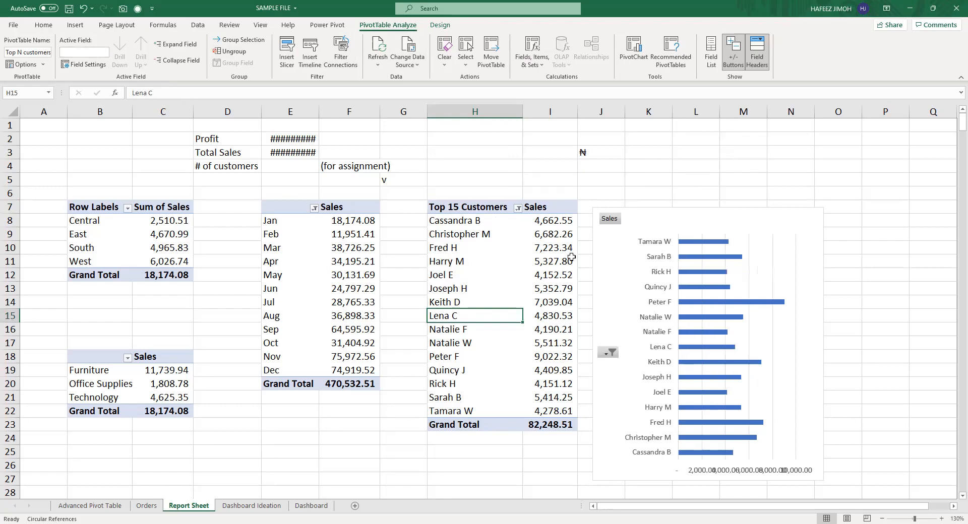
Nudge the top 15 customers chart slightly upward, keeping it beside its pivot table.
left_click(666, 277)
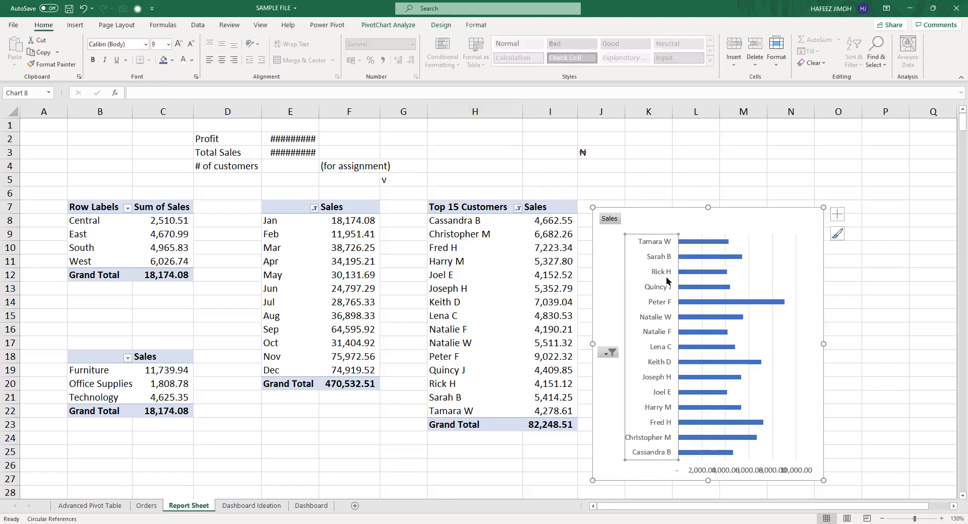
left_click_drag(642, 299, 655, 296)
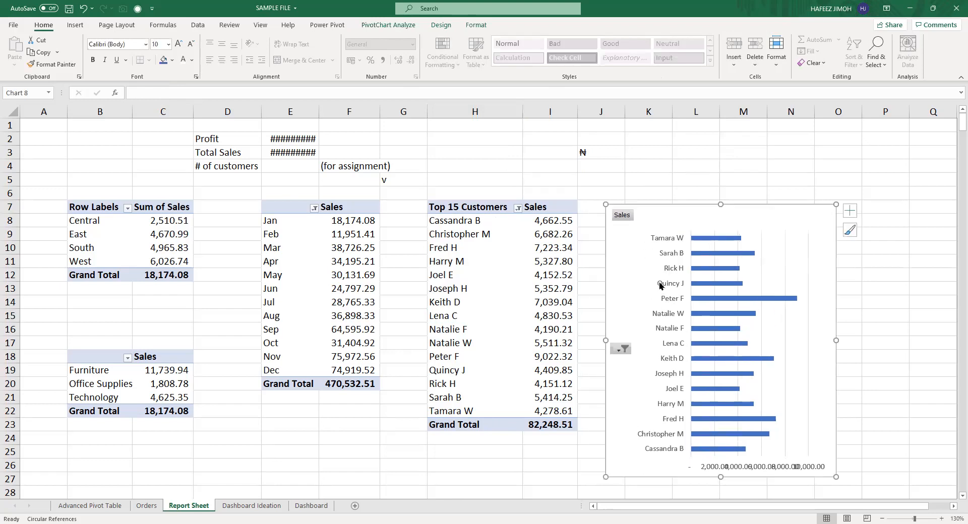
left_click_drag(668, 229, 654, 229)
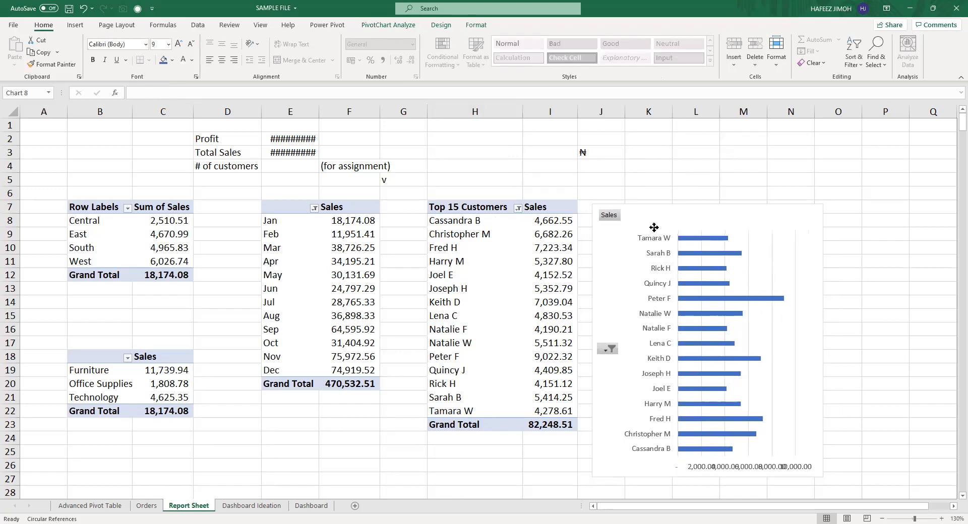
Enlarge the plot area of the top 15 customers chart toward its left and top edges and reposition the chart beside its pivot table.
left_click(684, 259)
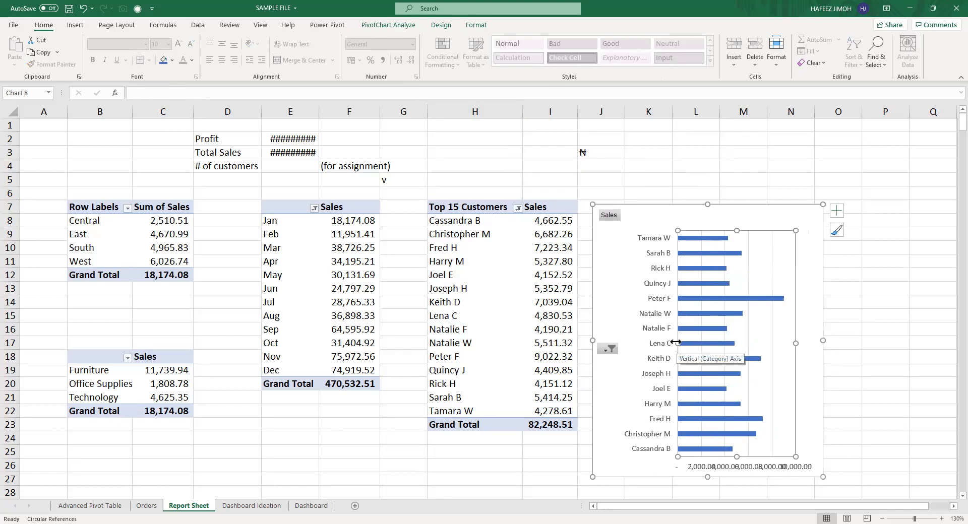
left_click_drag(664, 339, 666, 339)
left_click(629, 330)
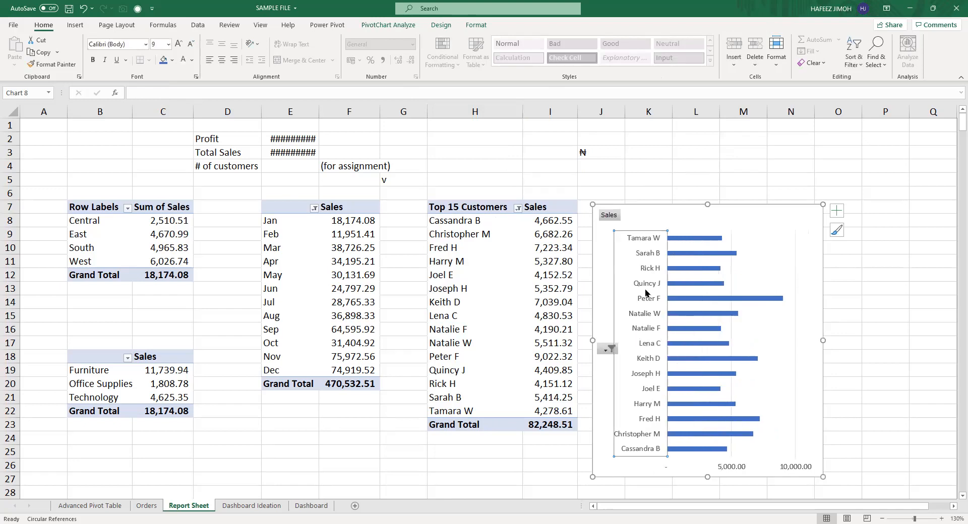
left_click(744, 243)
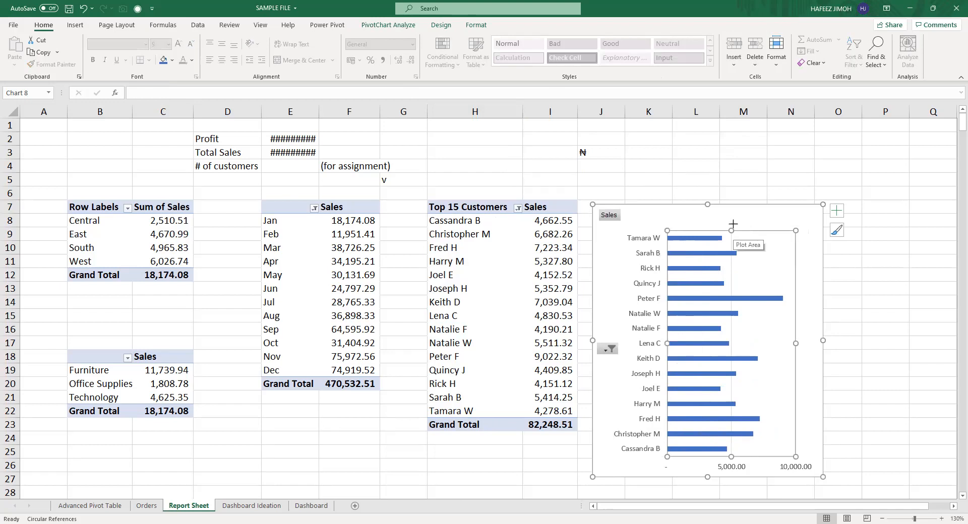
left_click_drag(732, 229, 786, 198)
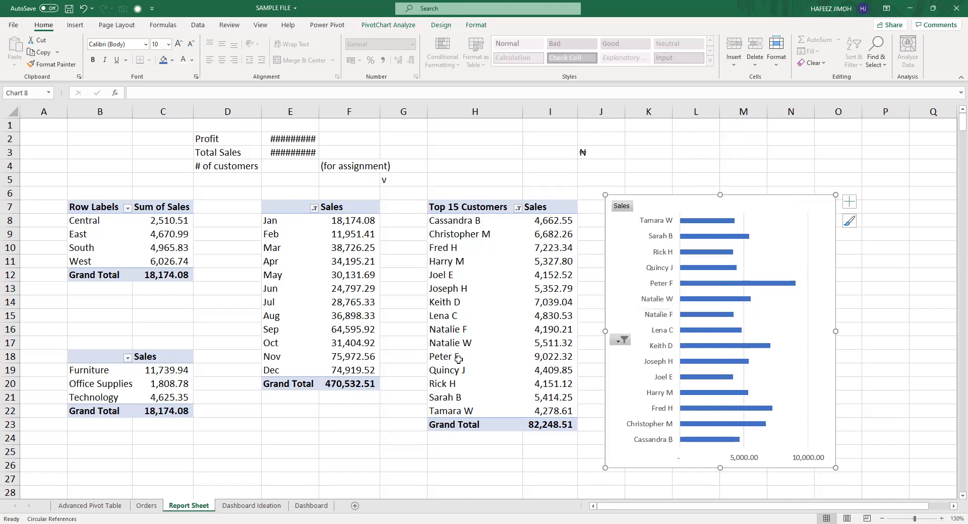
Examine the chart layout on the Dashboard sheet for where the top 15 customers chart fits, and return to the Report Sheet.
key("ctrl+Page_Down")
key("ctrl+Page_Down")
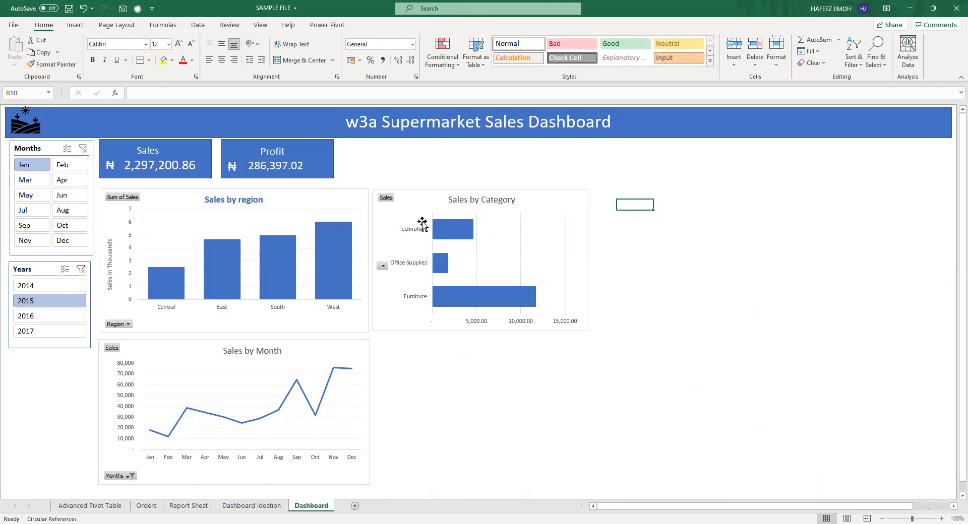
left_click(435, 207)
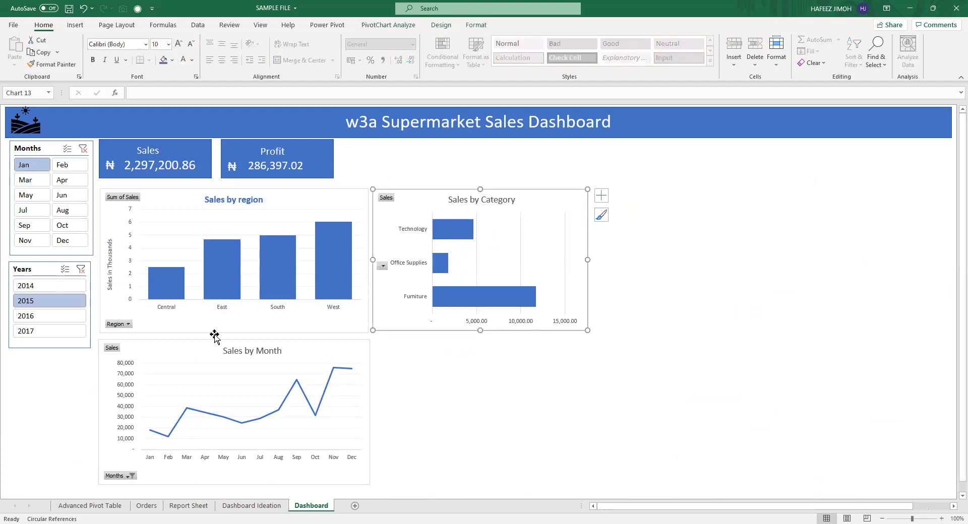
left_click(360, 289)
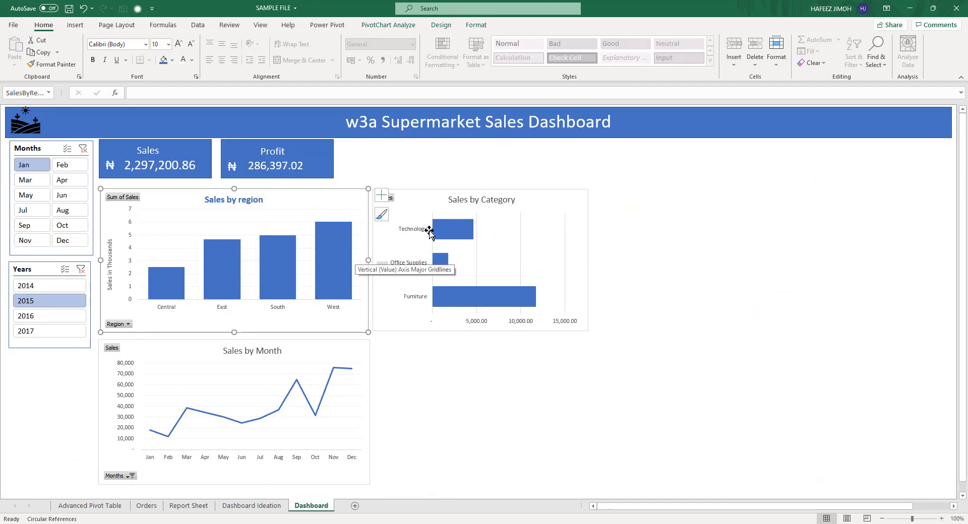
left_click(445, 214)
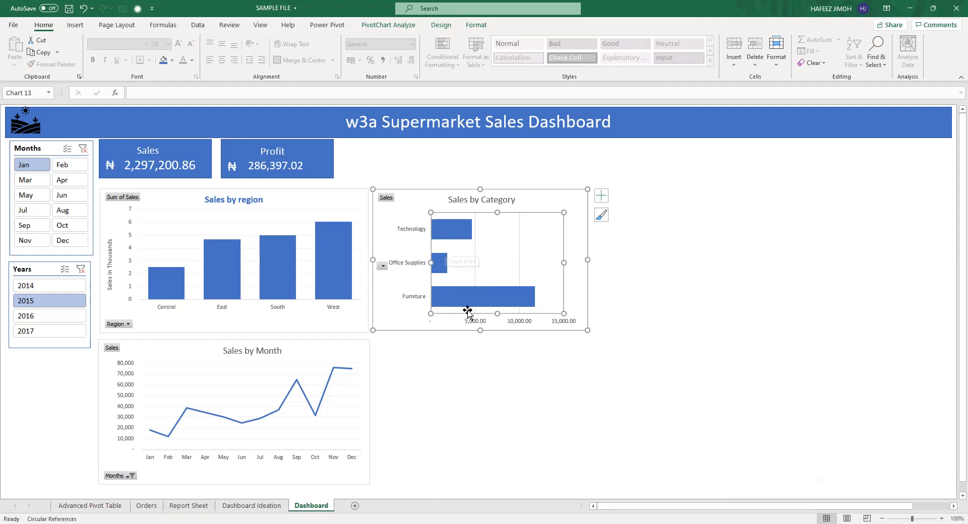
left_click(145, 507)
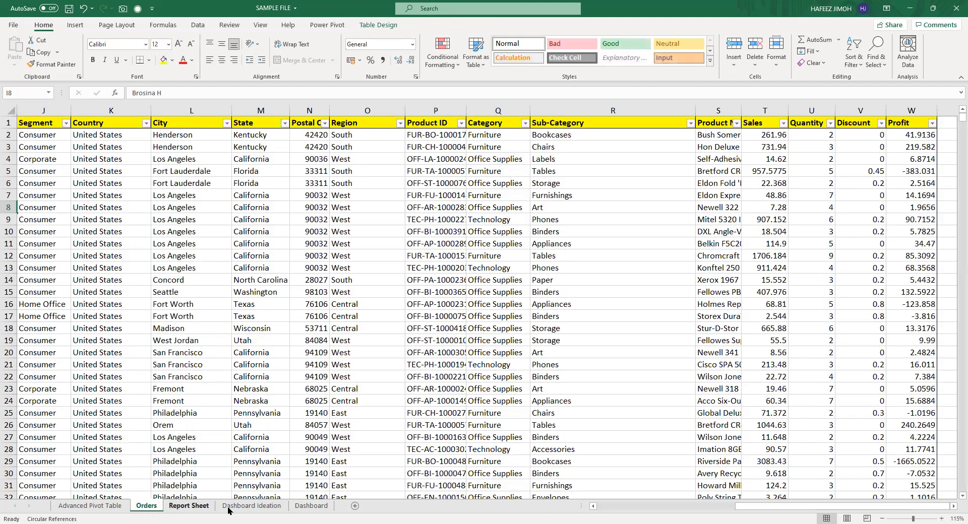
left_click(194, 507)
left_click(235, 508)
left_click(199, 509)
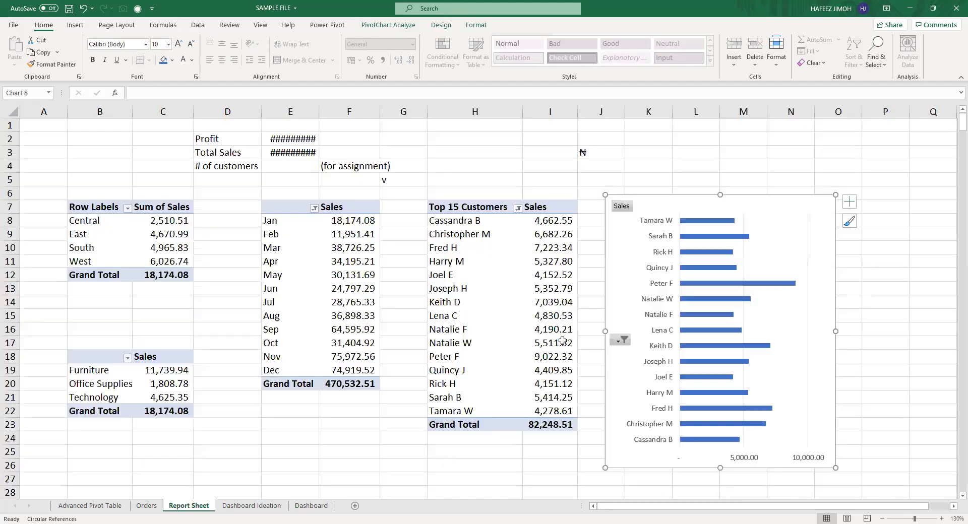
Thicken the bars of the top 15 customers chart by setting the data series gap width to 34%.
left_click(752, 284)
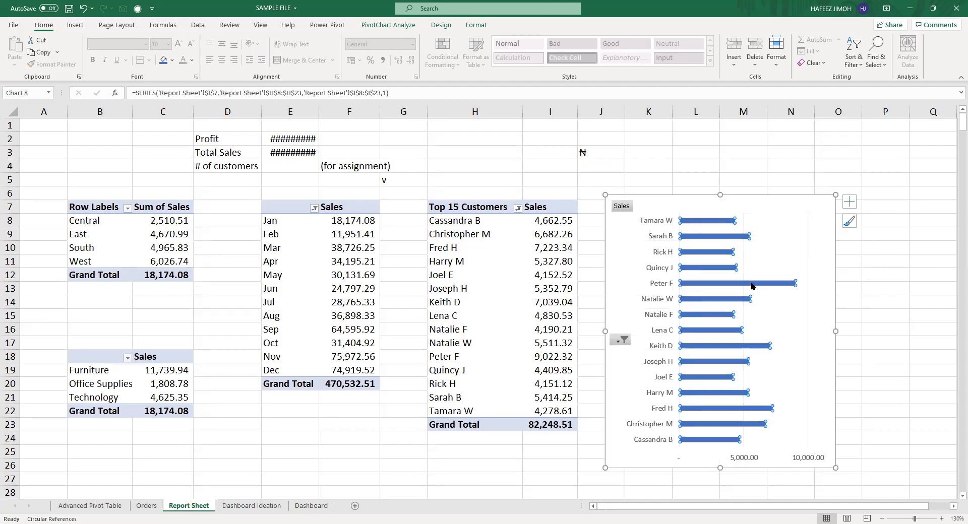
right_click(752, 286)
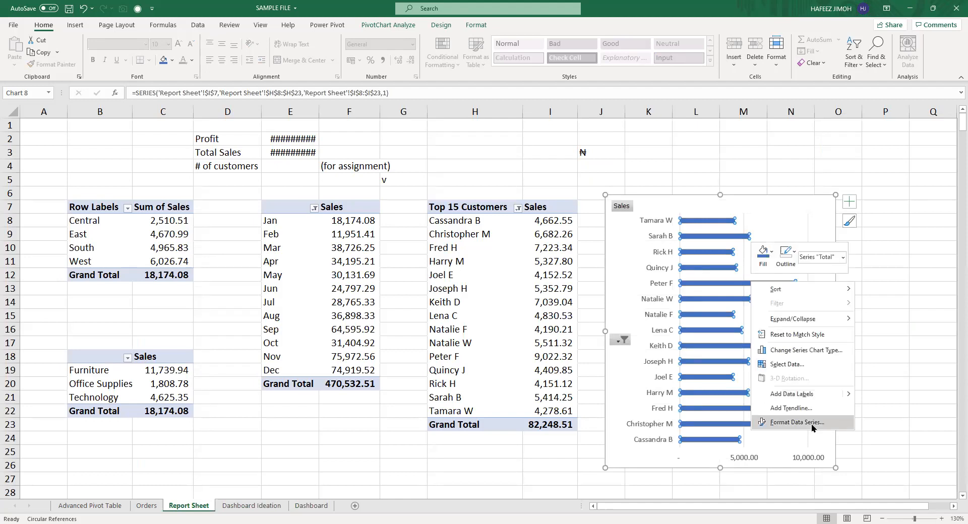
left_click(812, 425)
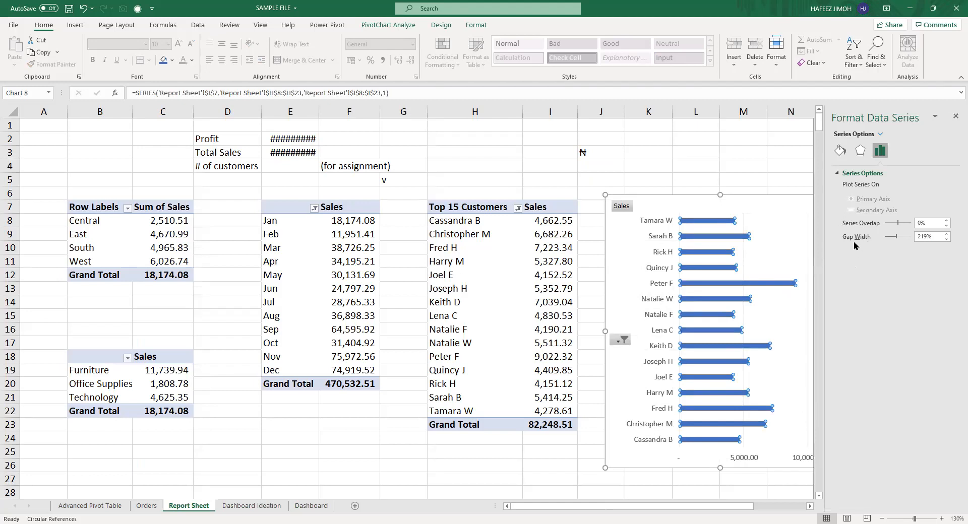
left_click(893, 239)
left_click_drag(894, 236, 887, 241)
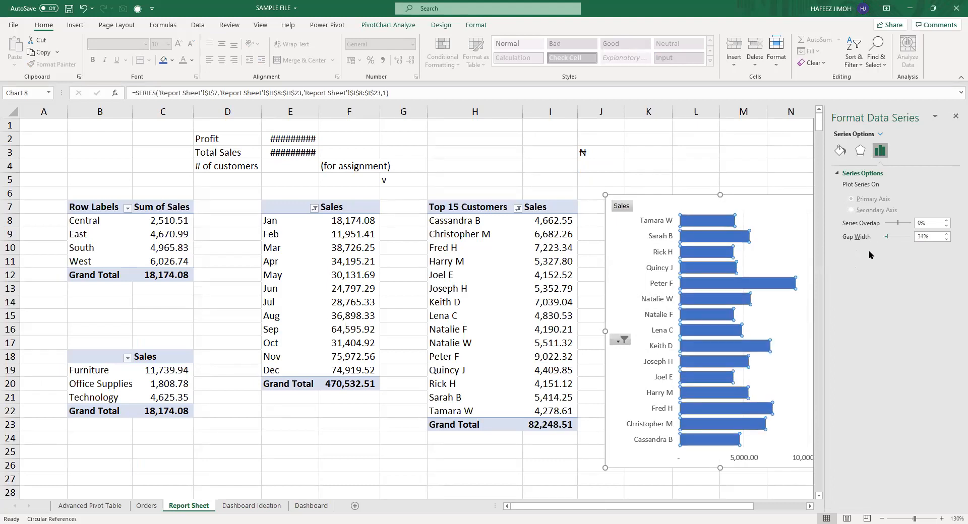
left_click(786, 331)
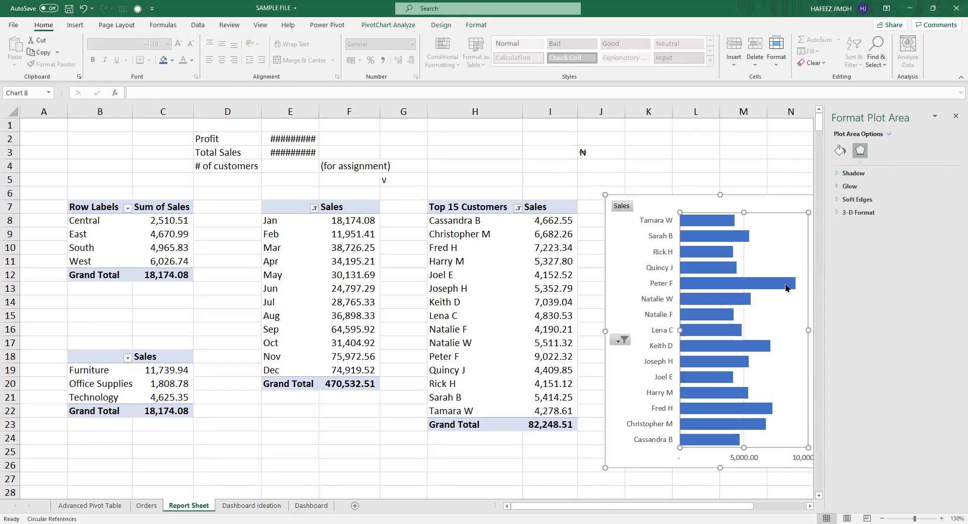
left_click(650, 228)
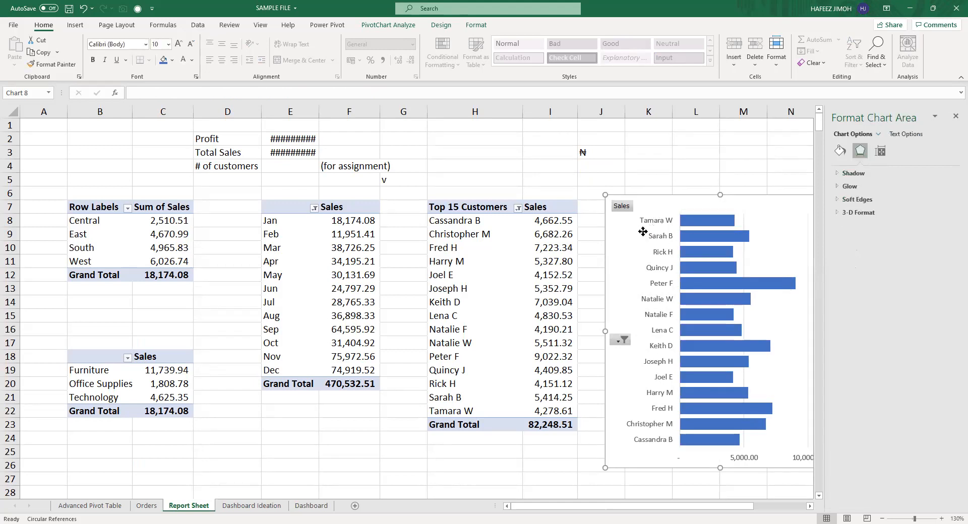
left_click(654, 220)
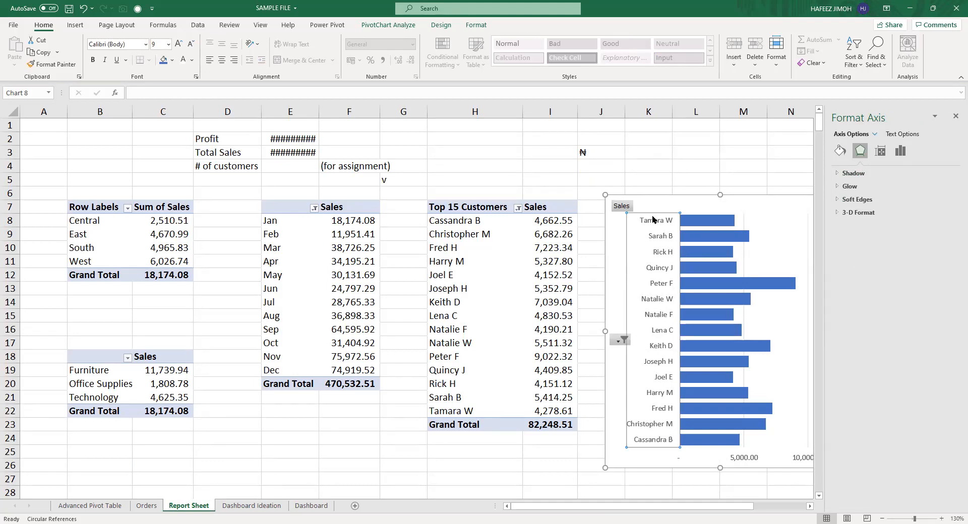
left_click(766, 210)
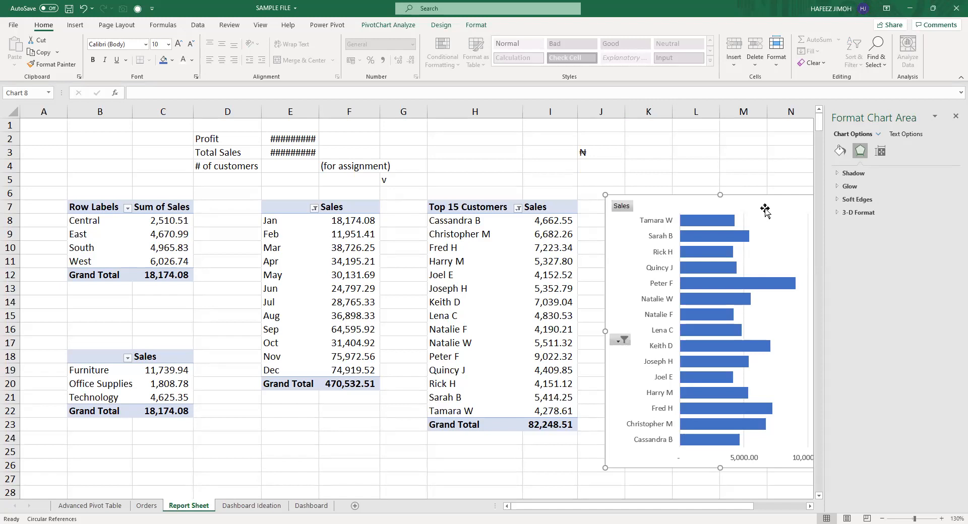
key("ctrl+q")
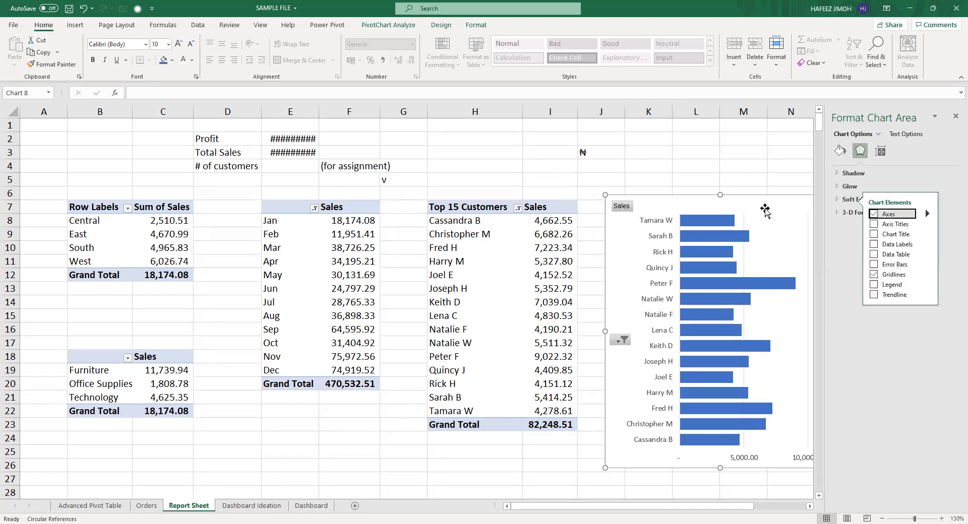
left_click(549, 244)
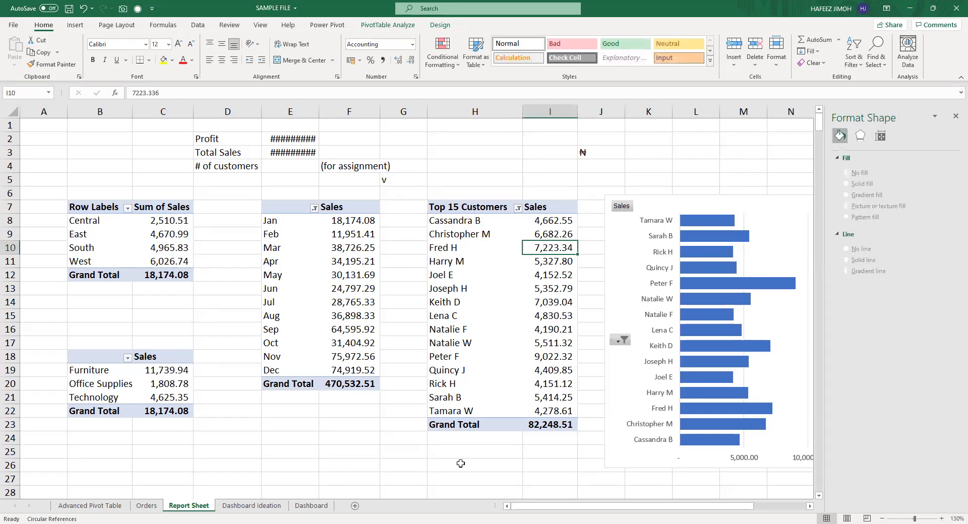
key("alt+Tab")
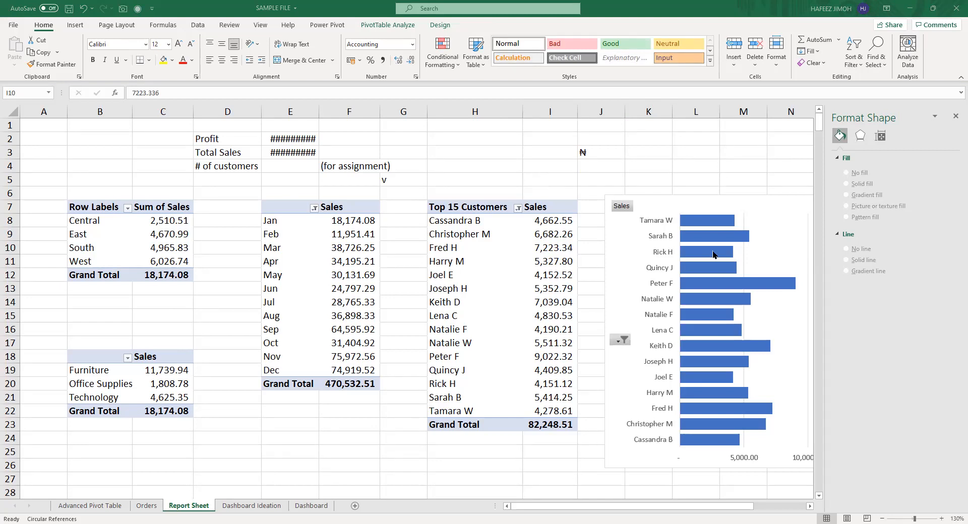
left_click(659, 271)
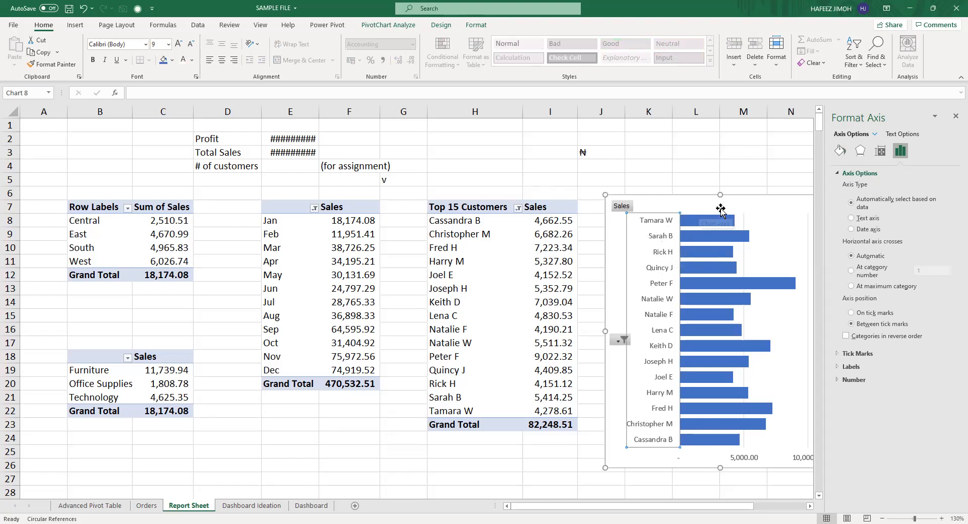
Move the top 15 customers chart from the Report Sheet to the Dashboard sheet and place it beside the Sales by Category chart.
left_click(789, 207)
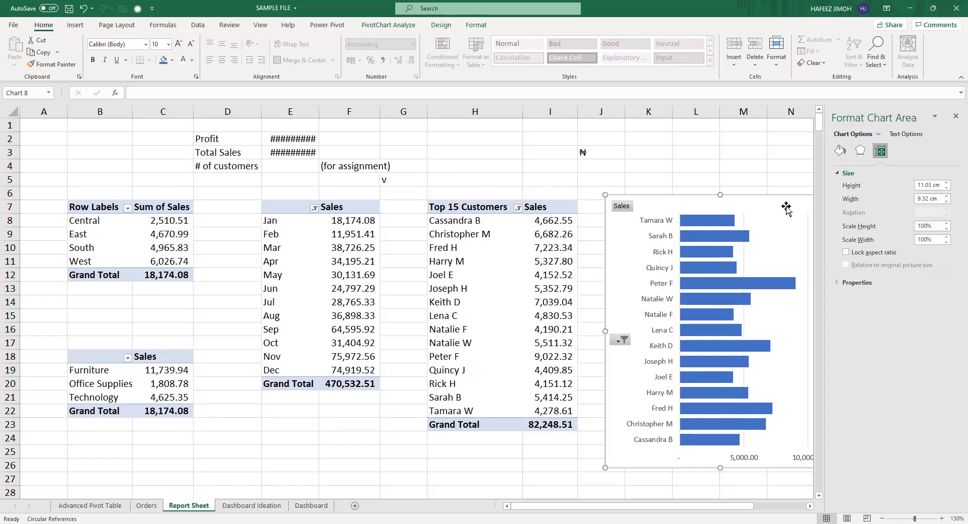
key("Delete")
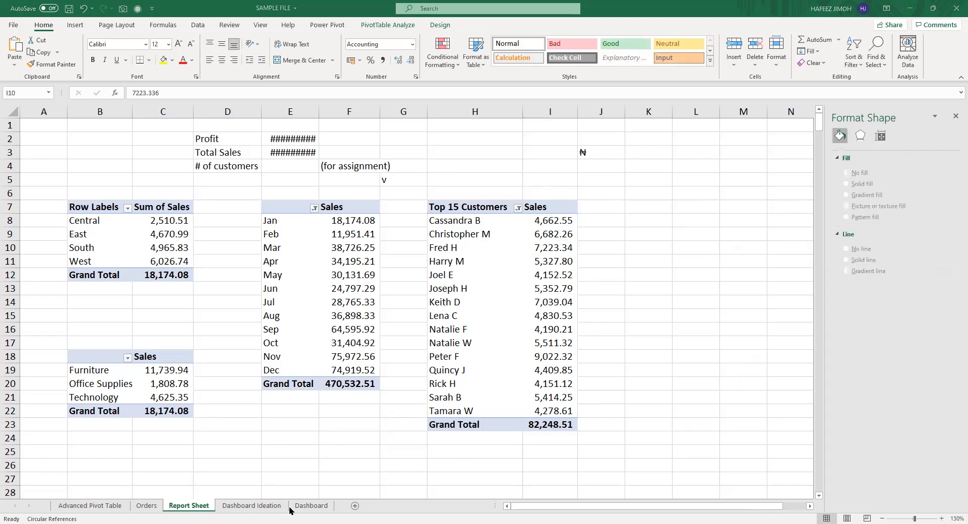
left_click(305, 507)
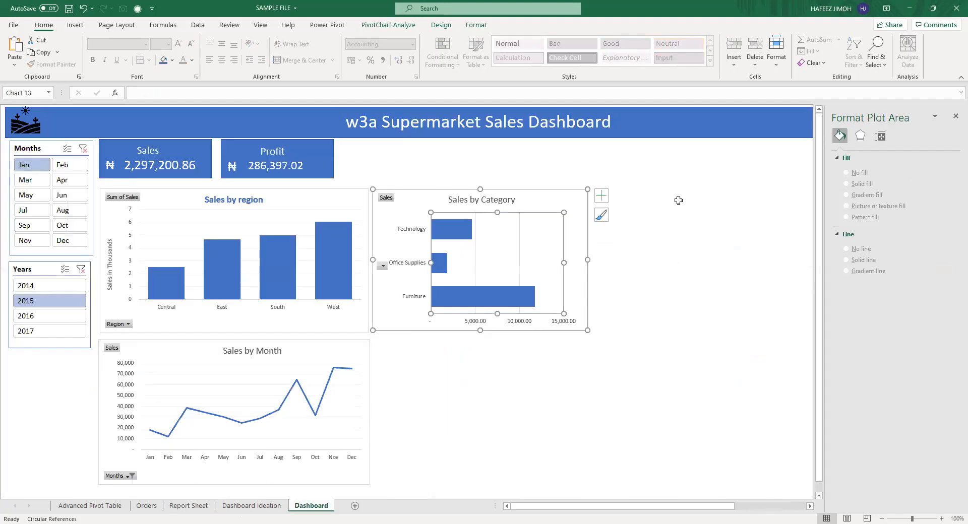
left_click(679, 201)
key("ctrl+v")
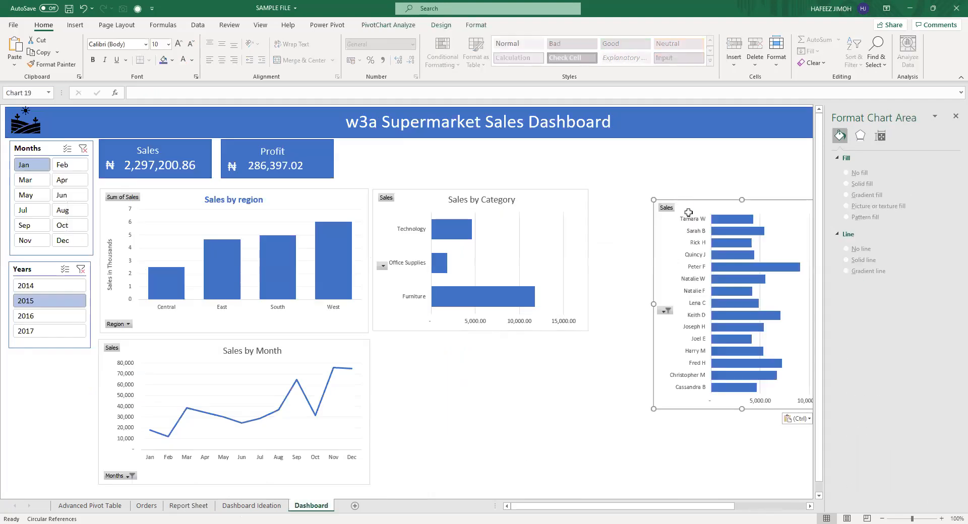
left_click_drag(691, 214, 629, 203)
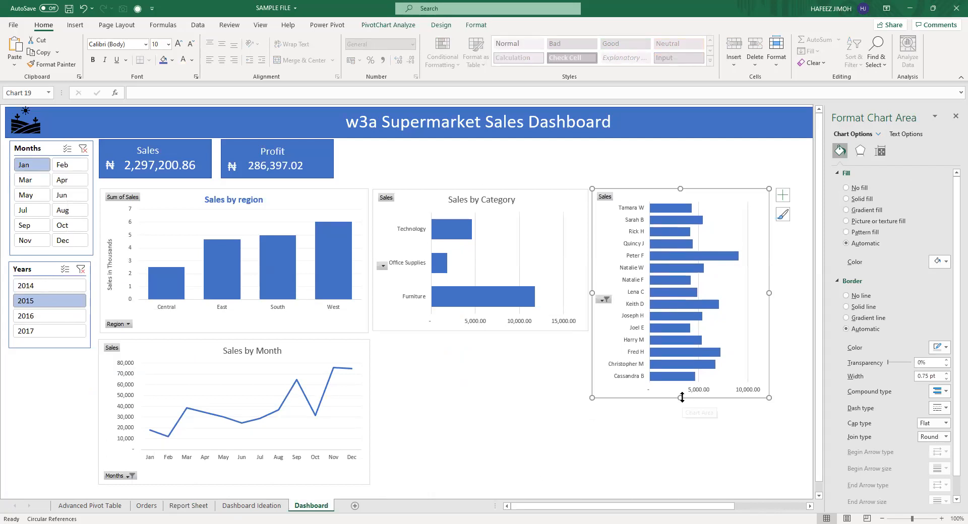
Stretch the top 15 customers chart down alongside the Sales by Month chart, widen it slightly and align its top with the neighbouring charts.
left_click_drag(681, 398, 682, 476)
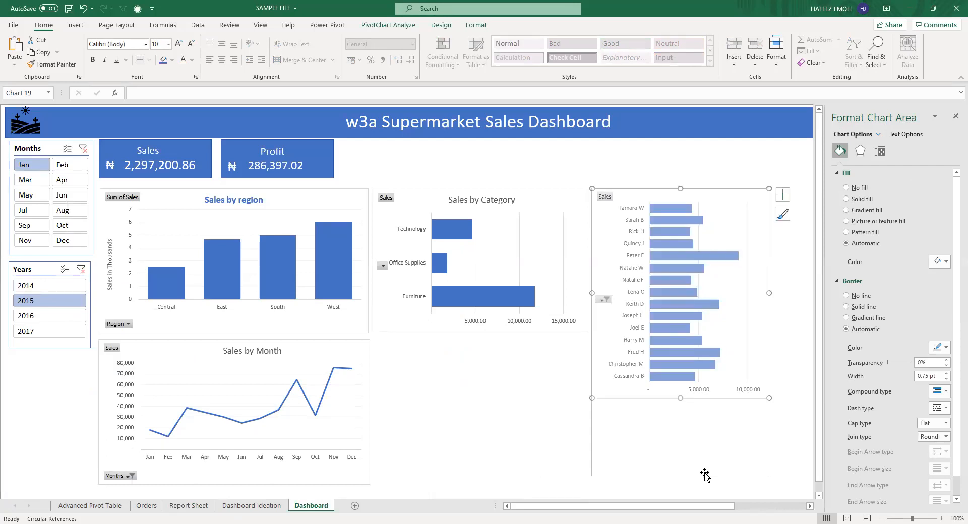
left_click_drag(769, 331, 780, 324)
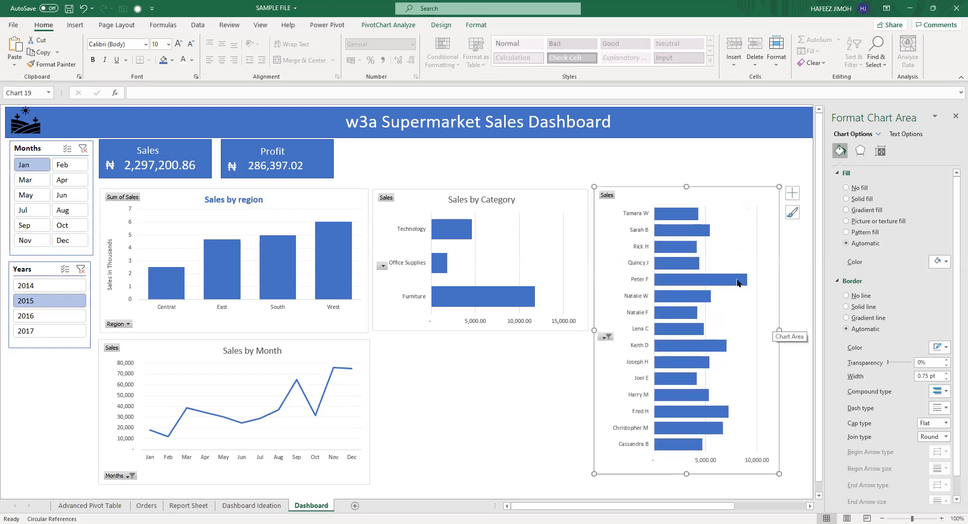
left_click(757, 248)
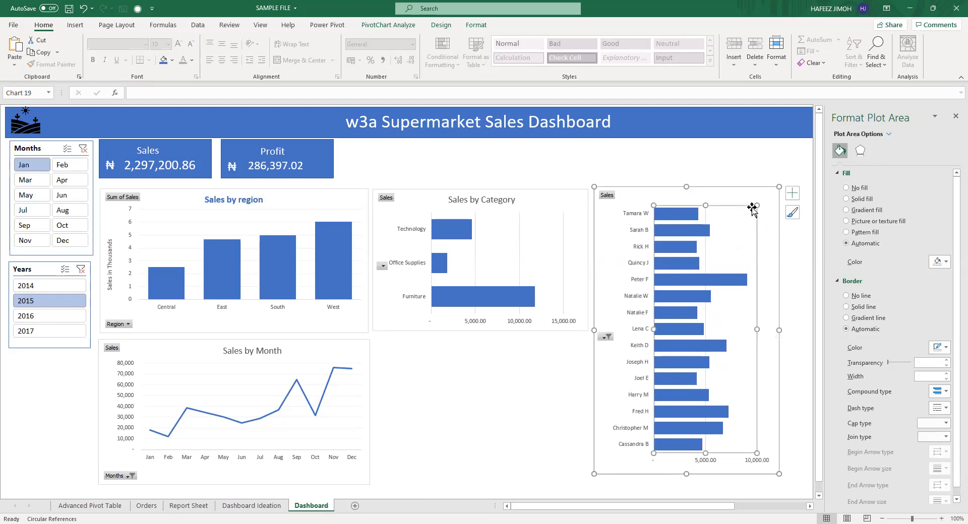
left_click_drag(685, 187, 684, 190)
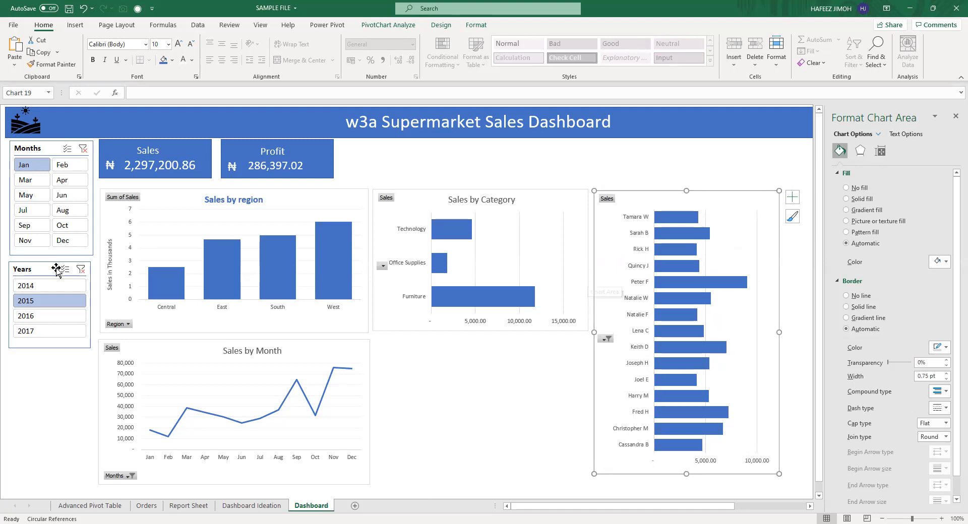
Disconnect the Years slicer from the Top N customers pivot table while keeping its connection to the Sales By region pivot table.
left_click(273, 262)
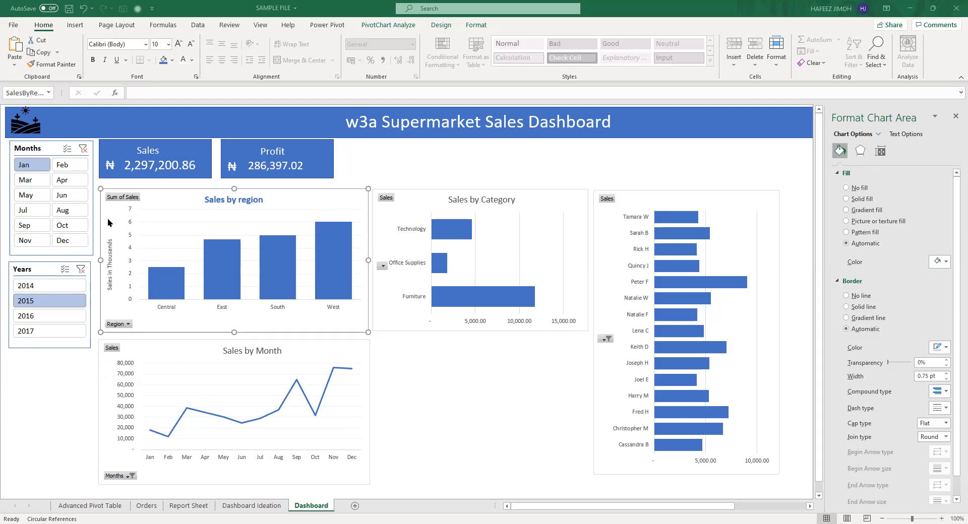
left_click(45, 261)
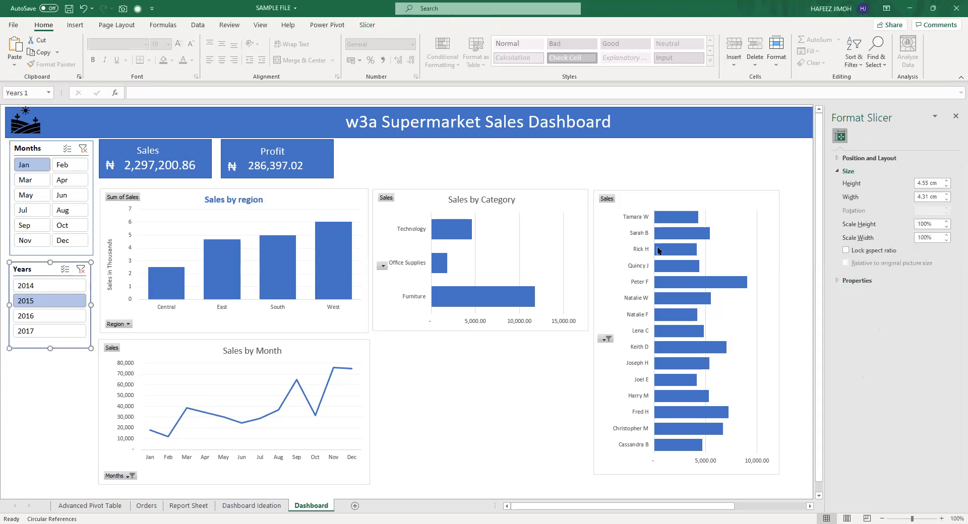
left_click(374, 25)
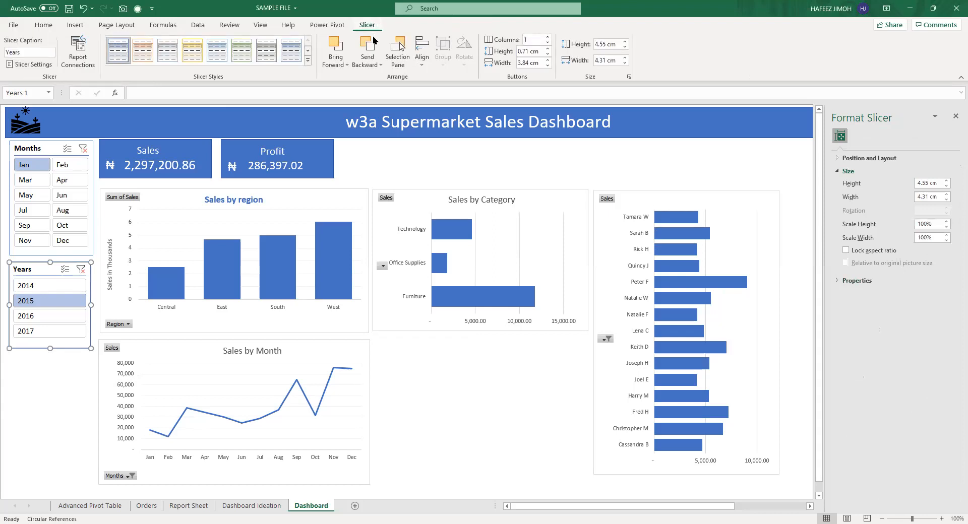
left_click(90, 64)
scroll(507, 333, "down", 3)
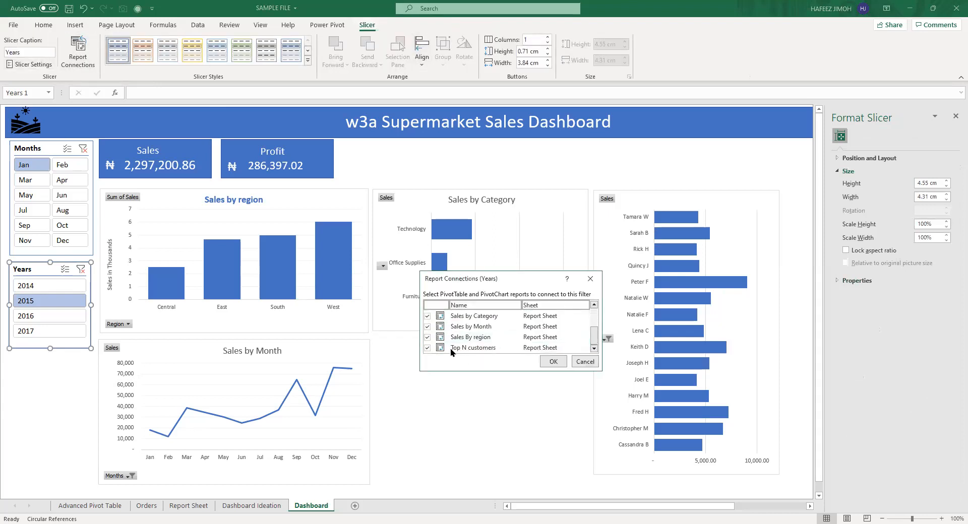
left_click(427, 339)
left_click(427, 338)
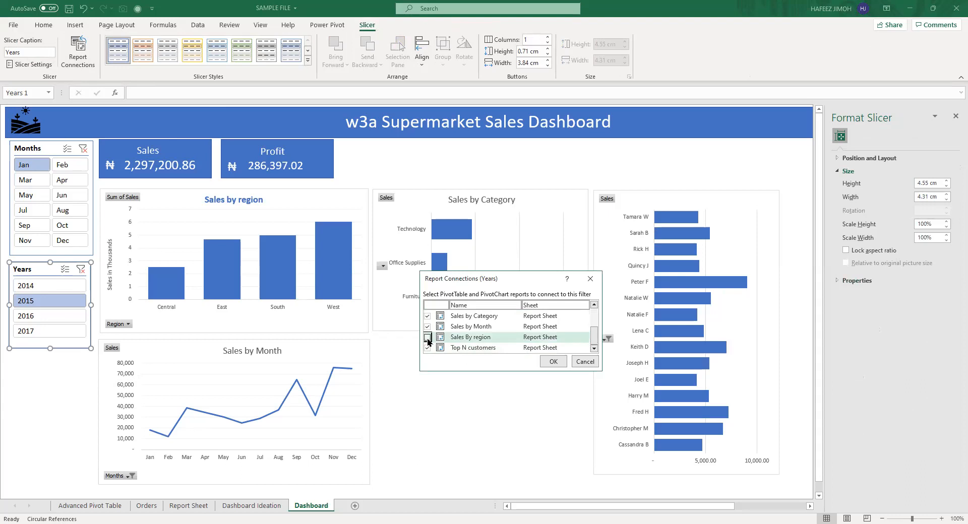
left_click(427, 347)
left_click(551, 362)
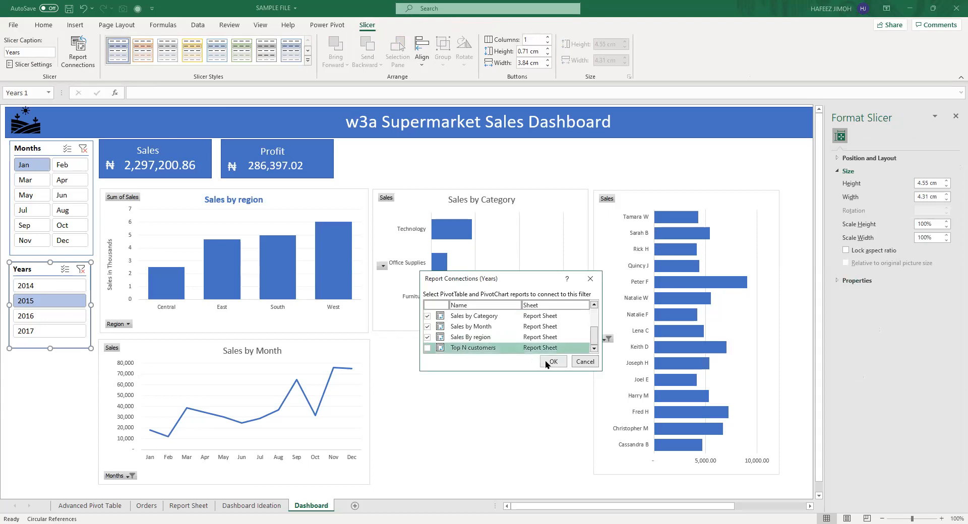
Reconnect the Years slicer to the Top N customers pivot table on the Report Sheet.
left_click(45, 149)
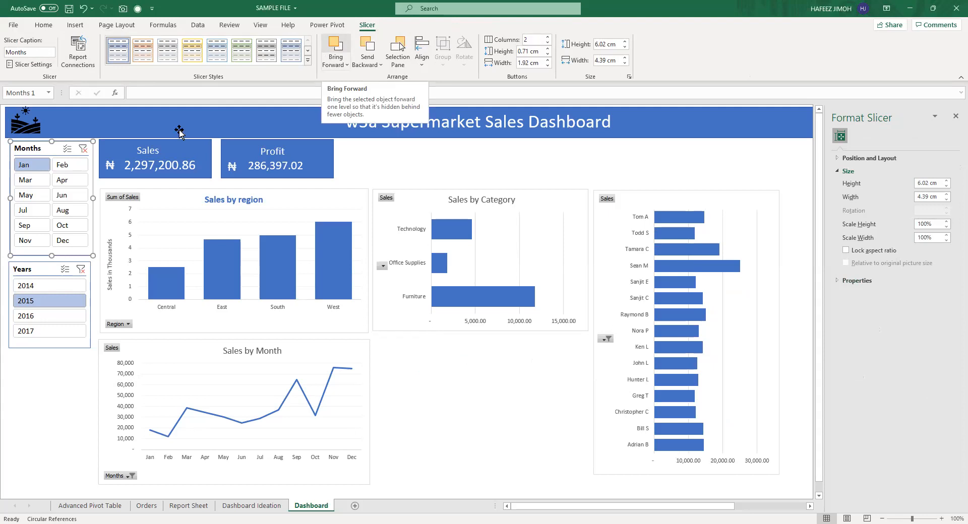
left_click_drag(41, 150, 52, 157)
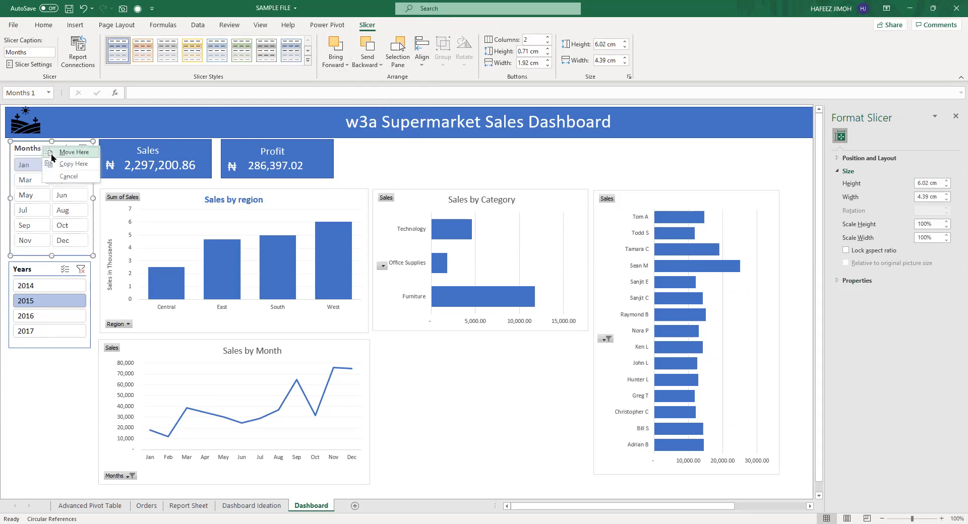
left_click(40, 269)
left_click(78, 63)
scroll(454, 333, "down", 3)
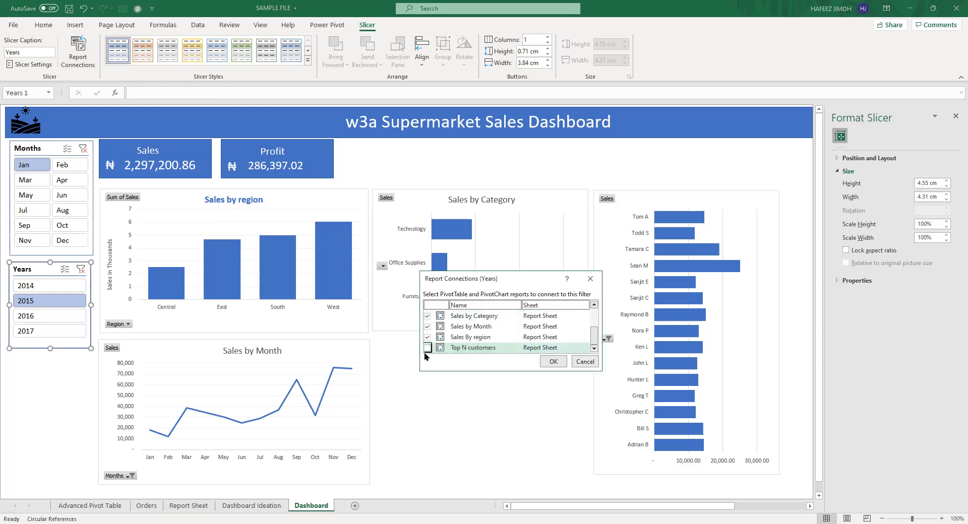
left_click(552, 363)
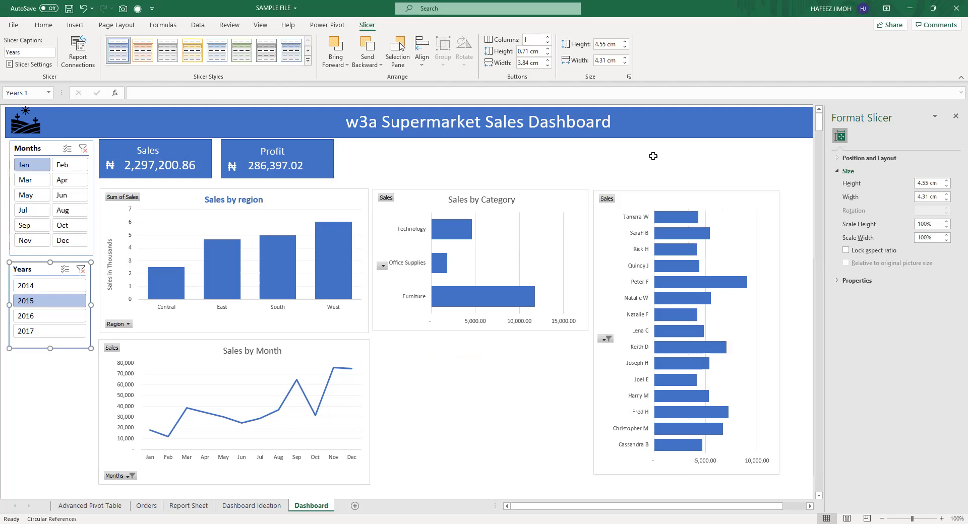
Test the slicers by filtering the dashboard to 2014, 2015 and 2017, ending on 2017 with November as the month.
left_click(81, 286)
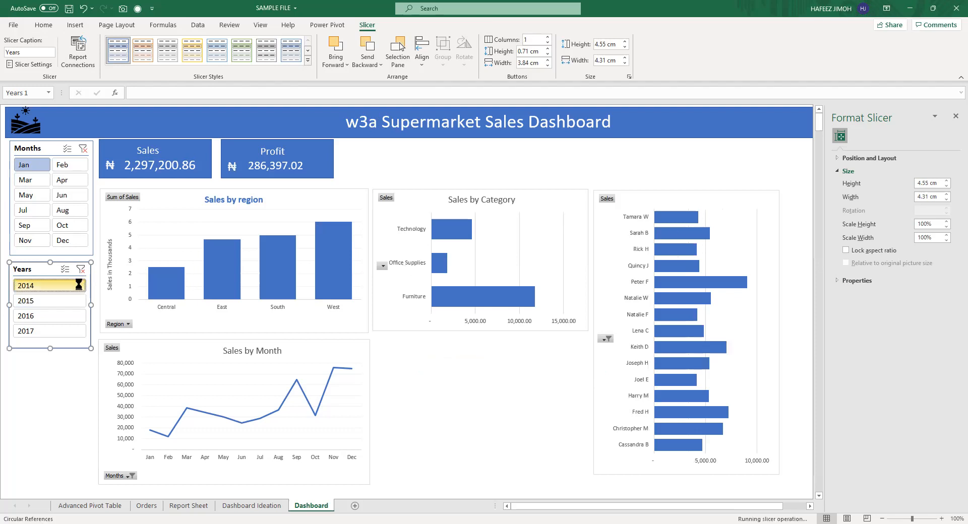
left_click(63, 305)
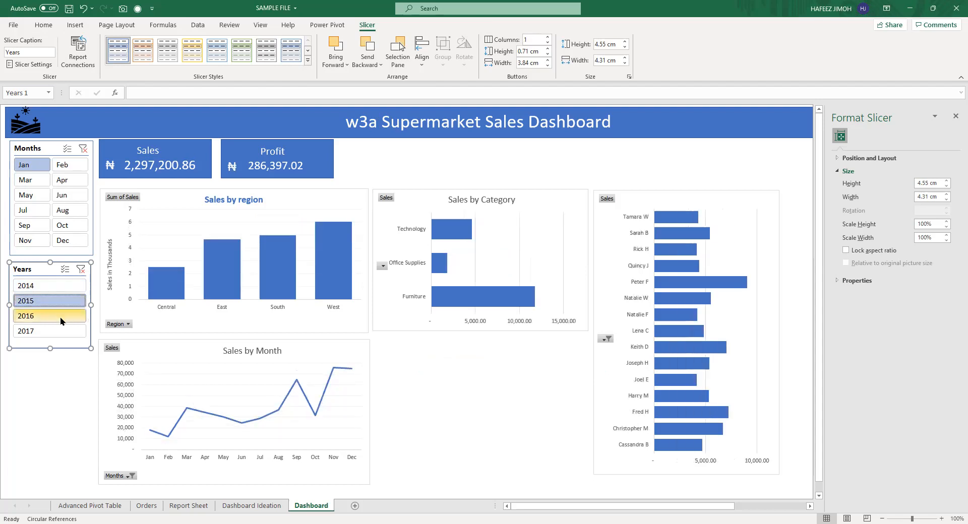
left_click(63, 328)
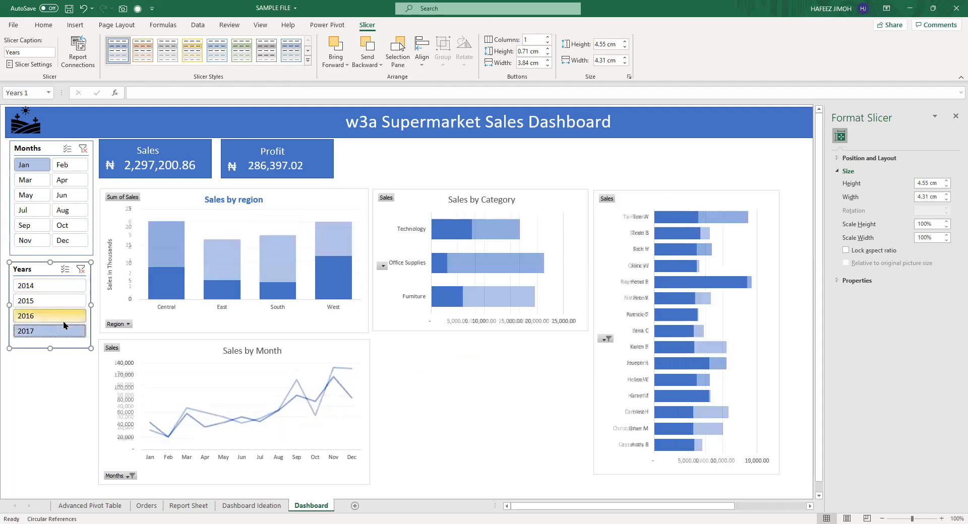
left_click(36, 238)
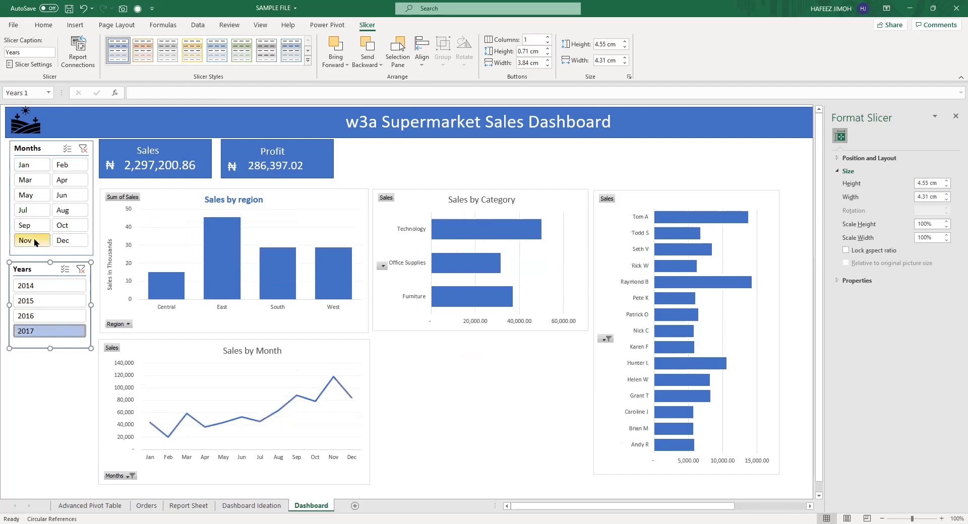
left_click(454, 343)
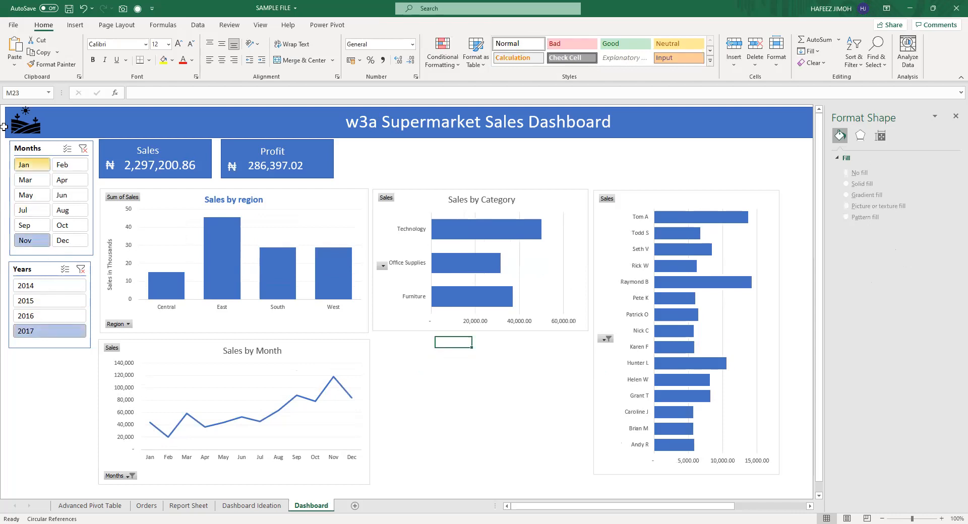
left_click_drag(4, 110, 29, 305)
left_click(61, 404)
left_click_drag(4, 109, 145, 389)
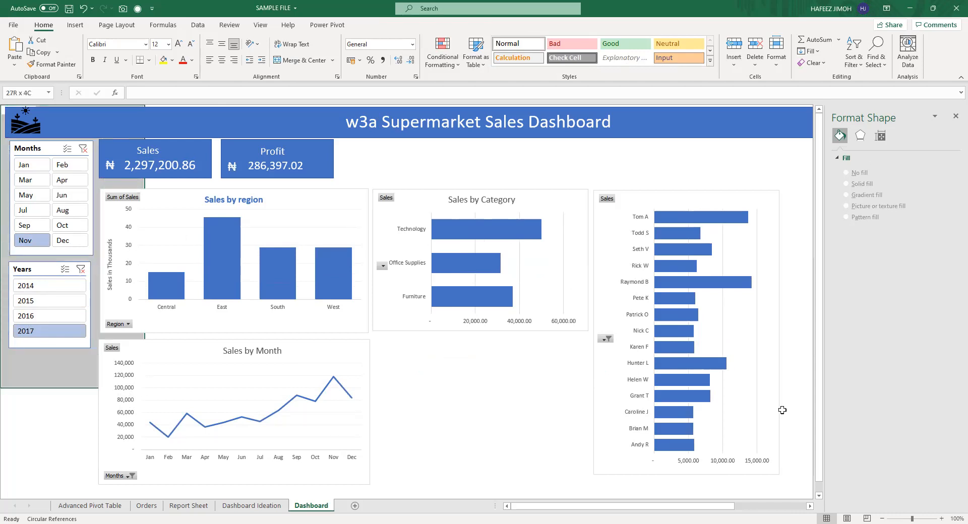
scroll(786, 374, "down", 2)
left_click(762, 449)
left_click_drag(803, 438, 2, 4)
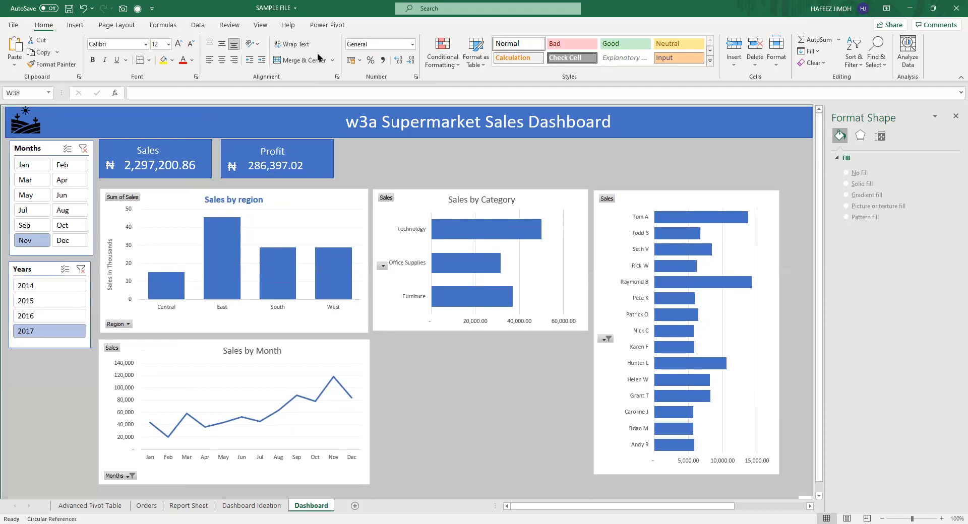
left_click(71, 393)
key("ctrl+a")
left_click(526, 491)
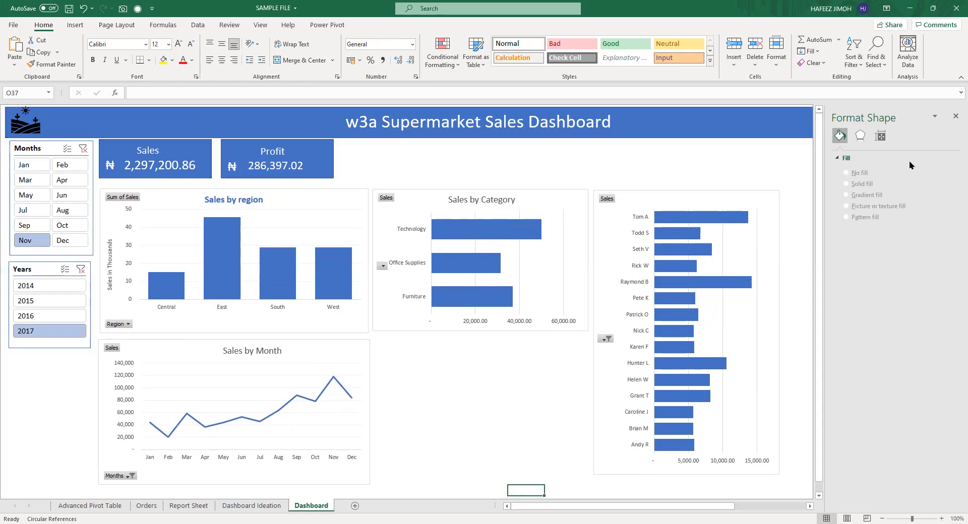
Close the Format Shape pane and fill cells A1 to Z37 behind the dashboard with dark gray.
left_click(956, 116)
left_click(882, 214)
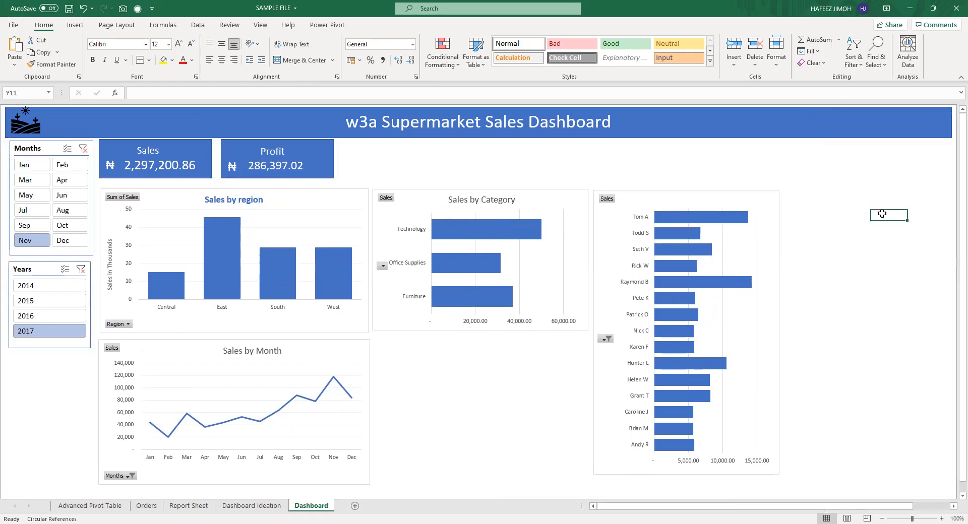
left_click(928, 490)
key("ctrl+shift+Home")
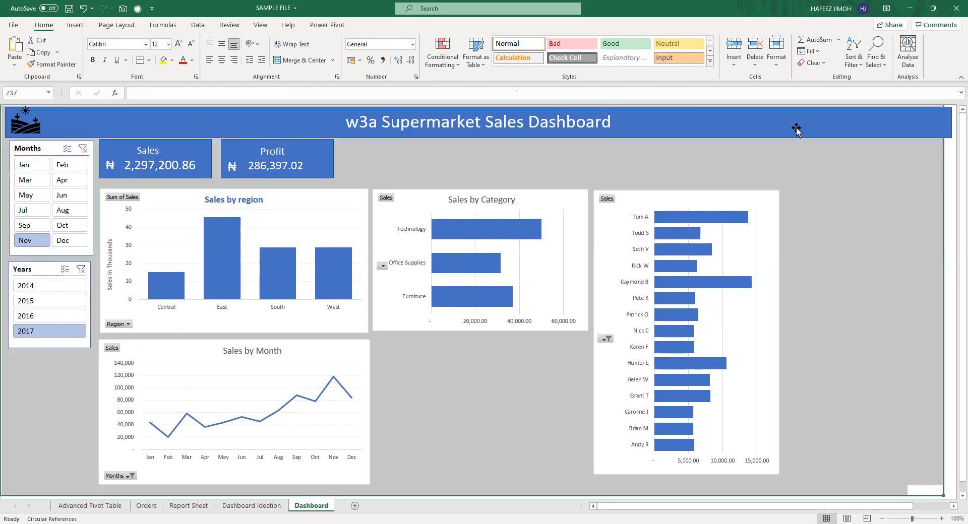
left_click(172, 60)
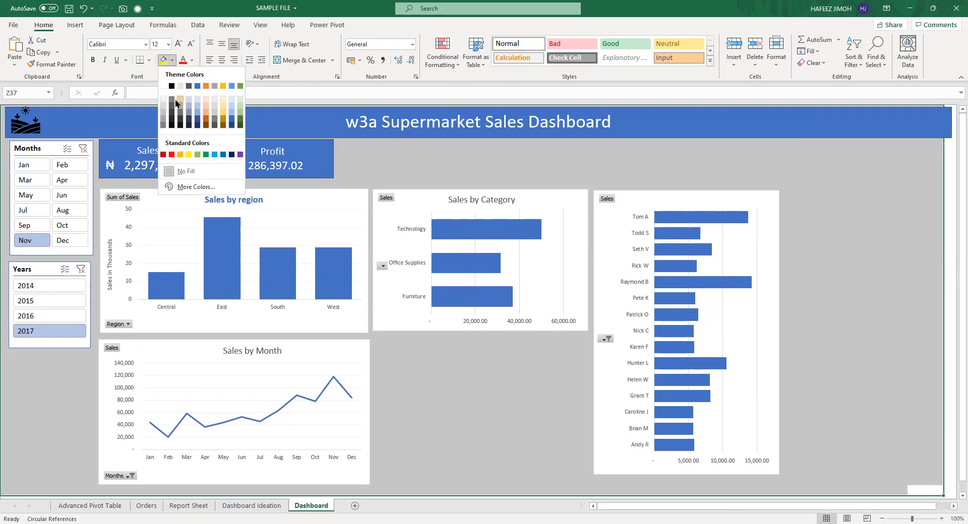
left_click(164, 126)
left_click(852, 301)
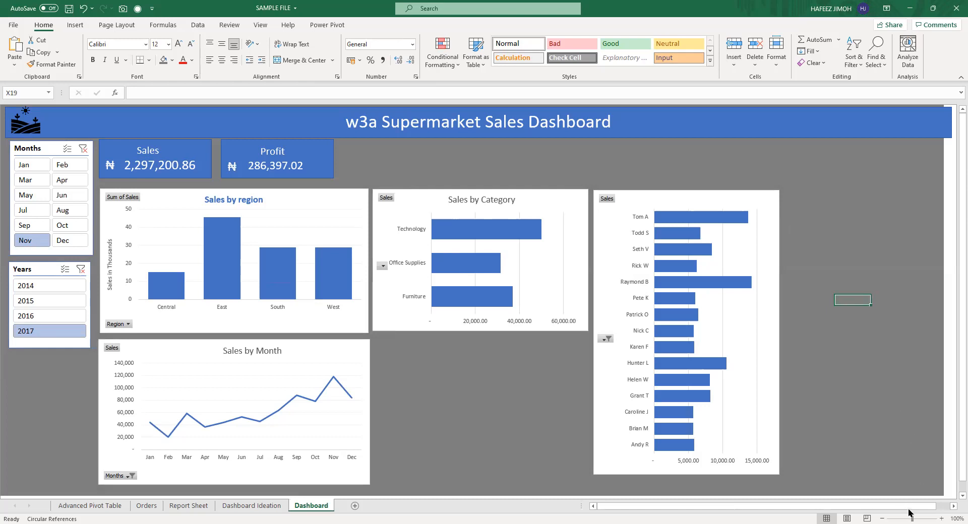
left_click(867, 457)
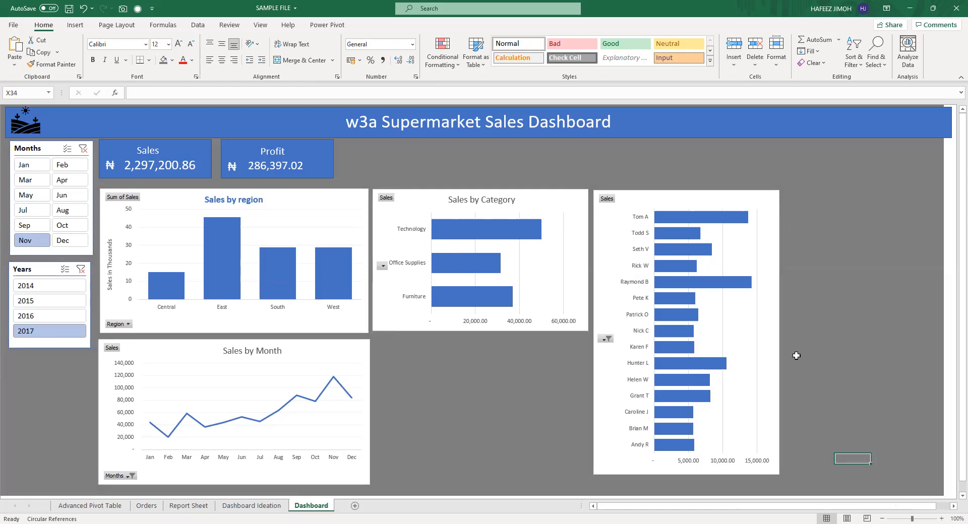
Move the top 15 customers chart farther from the Sales by Category chart and widen the Sales by Category chart into the gap.
left_click(780, 353)
left_click_drag(779, 332, 805, 330)
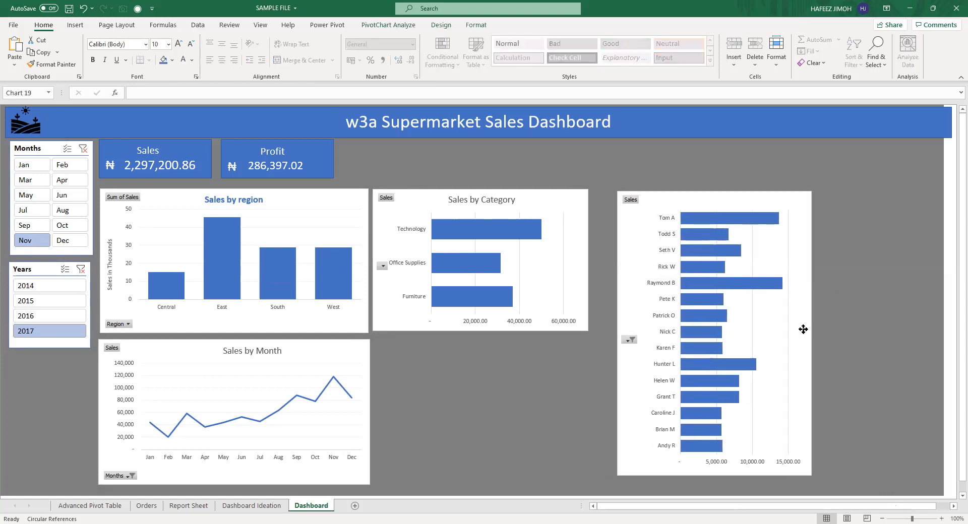
left_click(566, 232)
left_click_drag(593, 328, 600, 328)
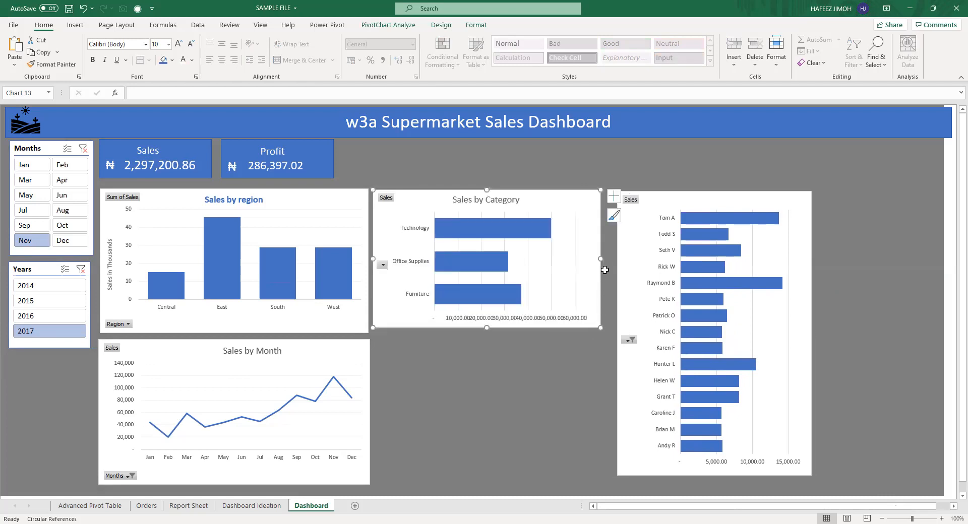
left_click_drag(600, 258, 606, 261)
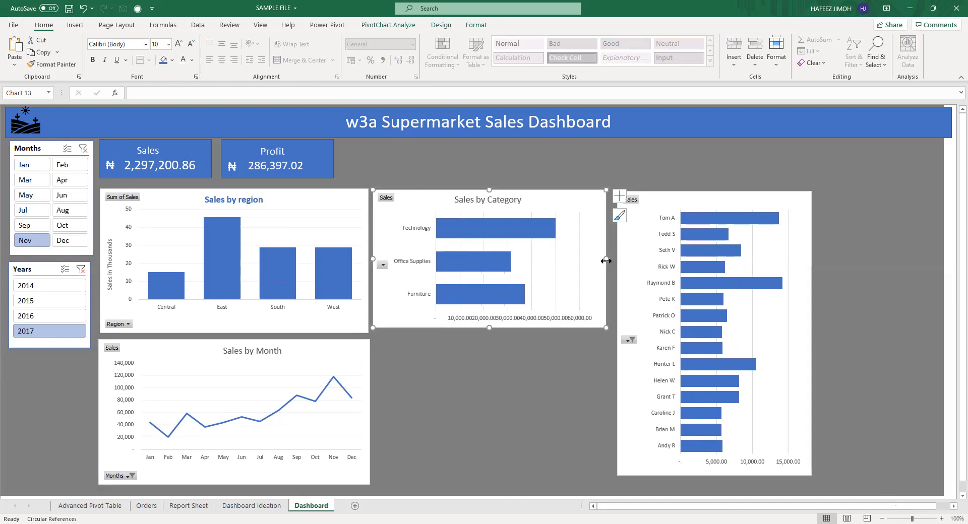
left_click_drag(785, 209, 810, 205)
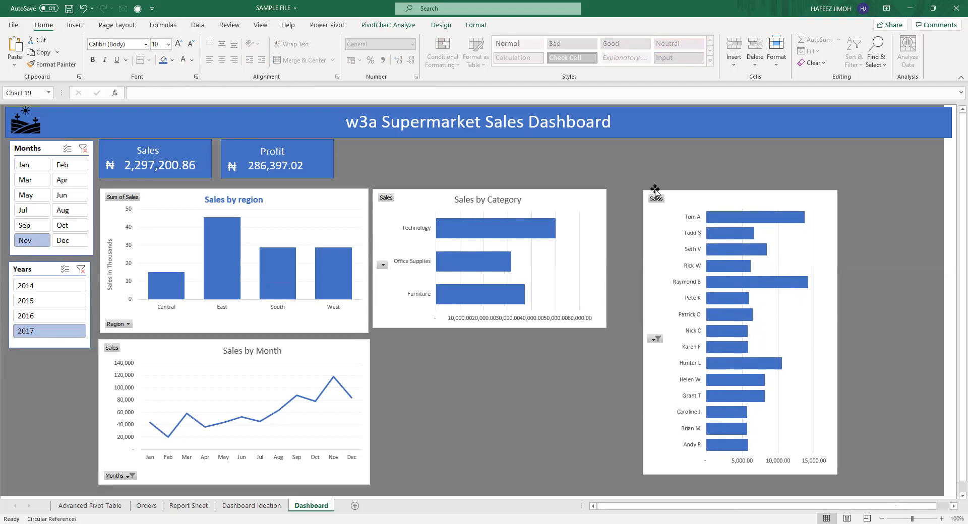
Shift the Sales by Category and Sales by region charts away from the slicers and shorten the Sales by region chart slightly.
left_click_drag(591, 198, 614, 198)
left_click_drag(332, 195, 347, 194)
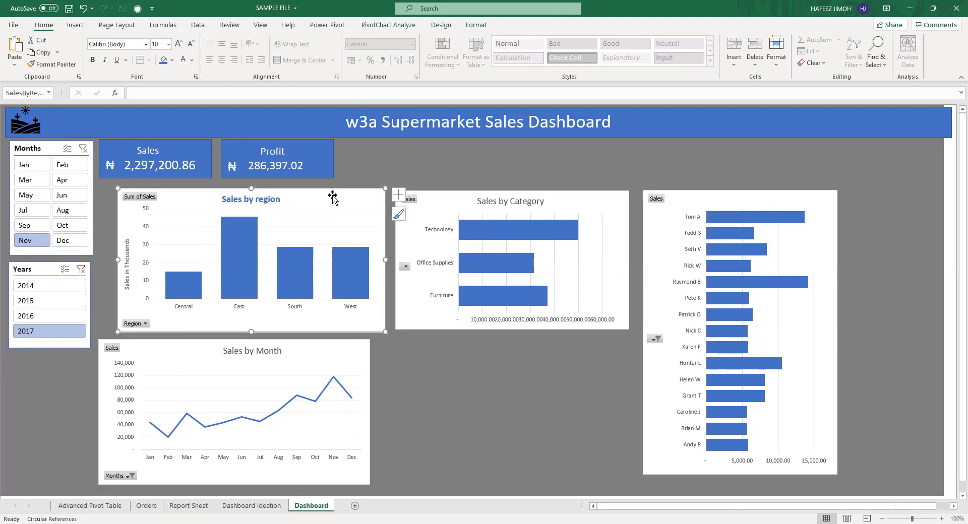
left_click_drag(246, 192, 245, 196)
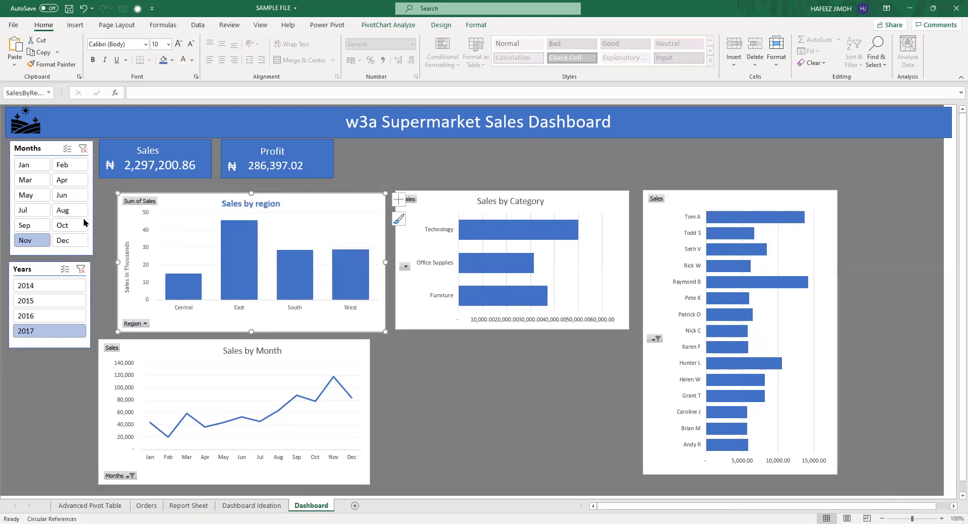
left_click(90, 255)
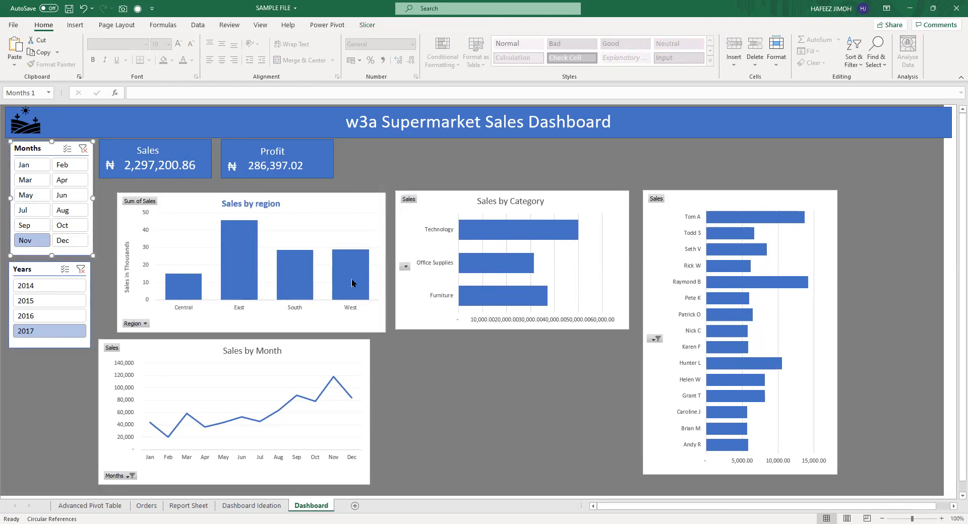
Move the Sales by region, Sales by Category and top 15 customers charts back toward the slicers, top-aligned with narrow gaps between them.
left_click_drag(319, 206, 302, 202)
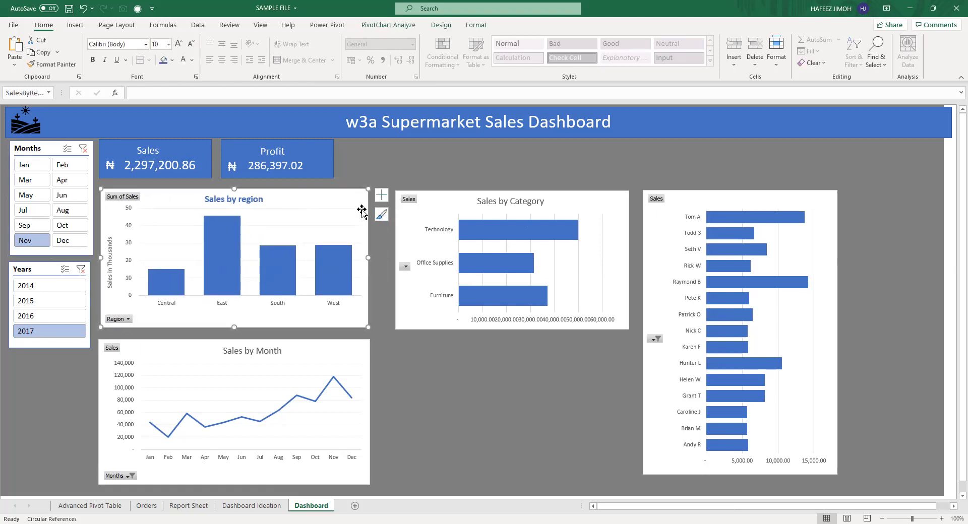
left_click_drag(435, 197, 419, 196)
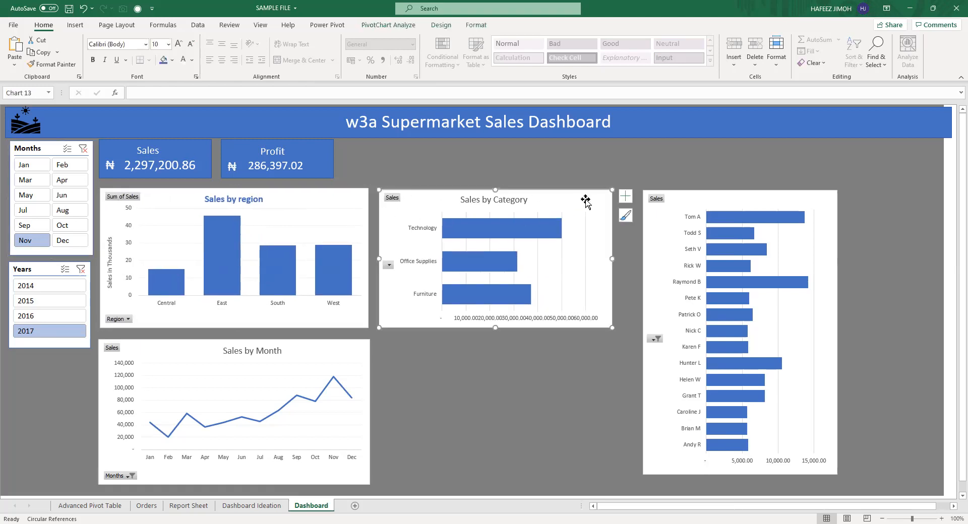
left_click_drag(668, 220, 646, 219)
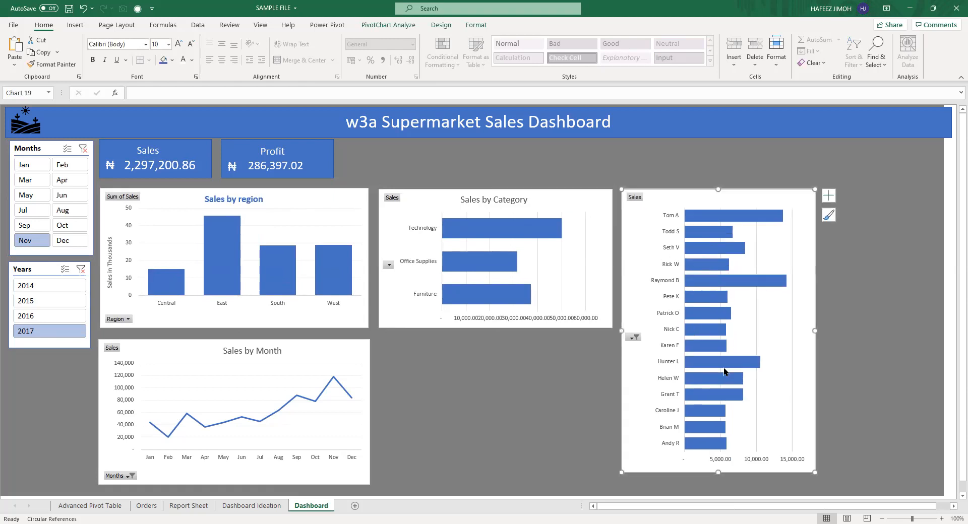
Enlarge the top 15 customers chart down to the lower edge of the Sales by Month chart and check the layout plan on Dashboard Ideation.
left_click_drag(815, 473, 823, 484)
left_click(260, 507)
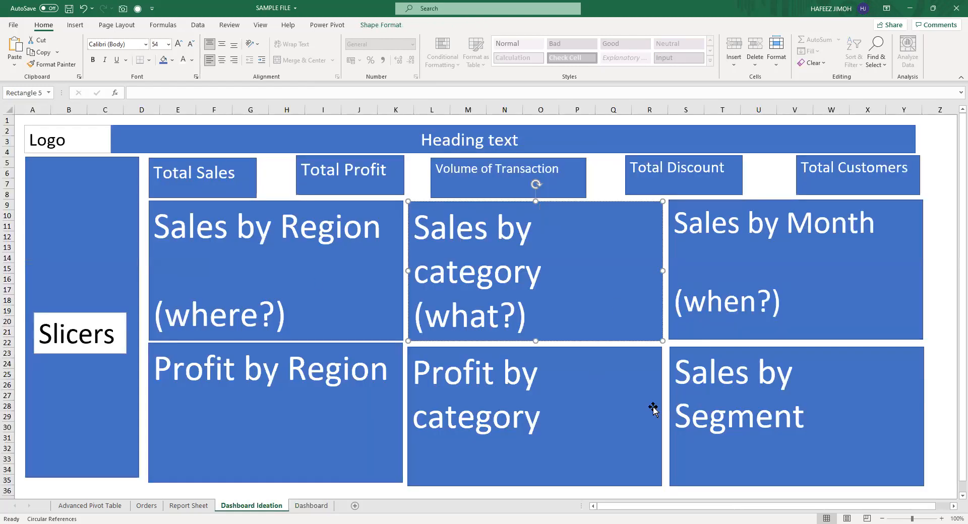
left_click(307, 508)
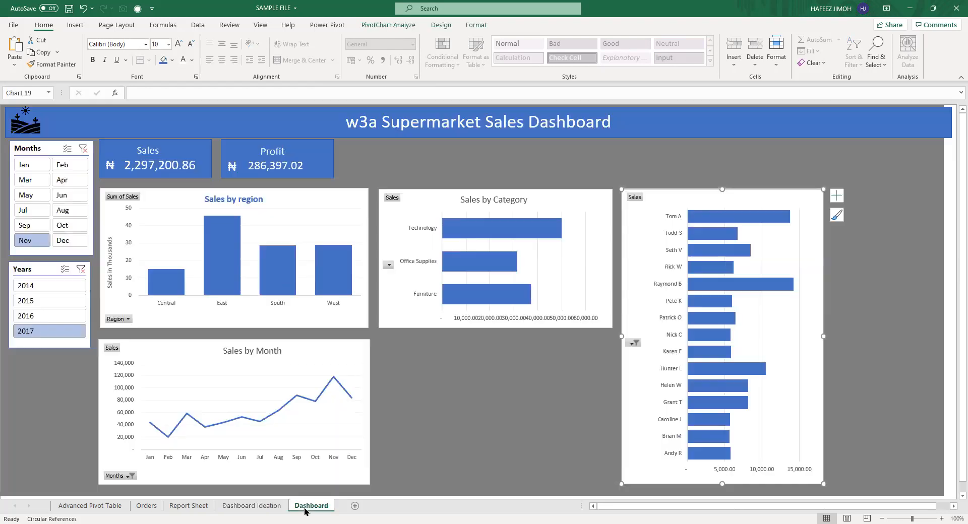
Check the Dashboard Ideation plan against the dashboard and duplicate the region sales pivot table on Report Sheet at cell D23.
left_click(262, 507)
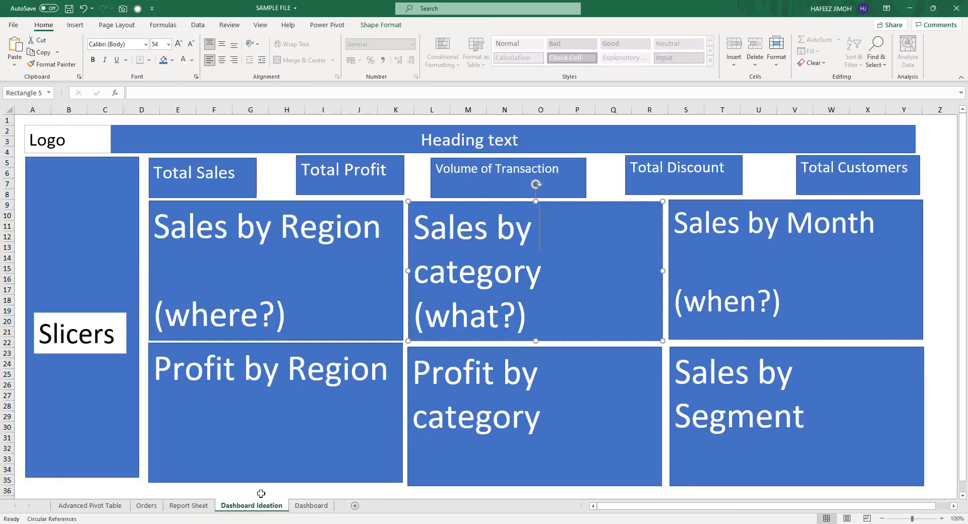
left_click(106, 507)
left_click(188, 507)
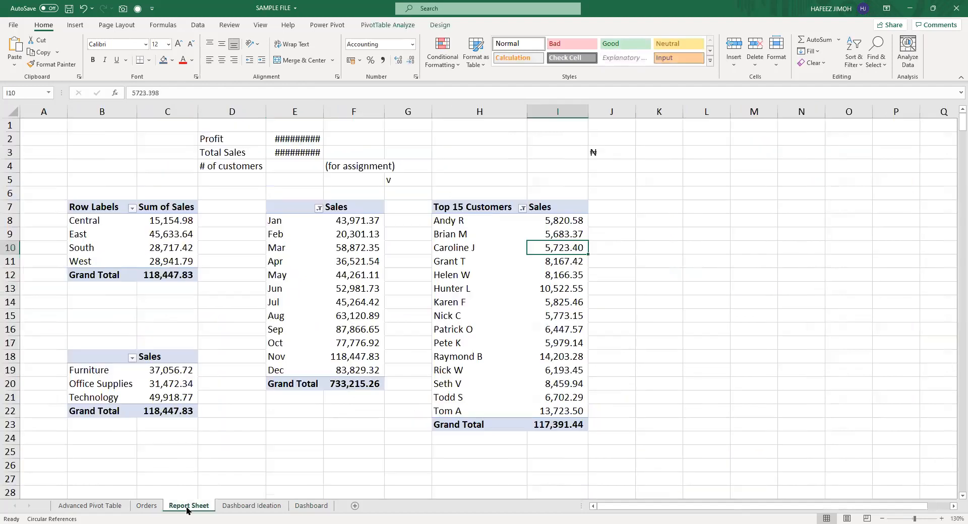
left_click(310, 506)
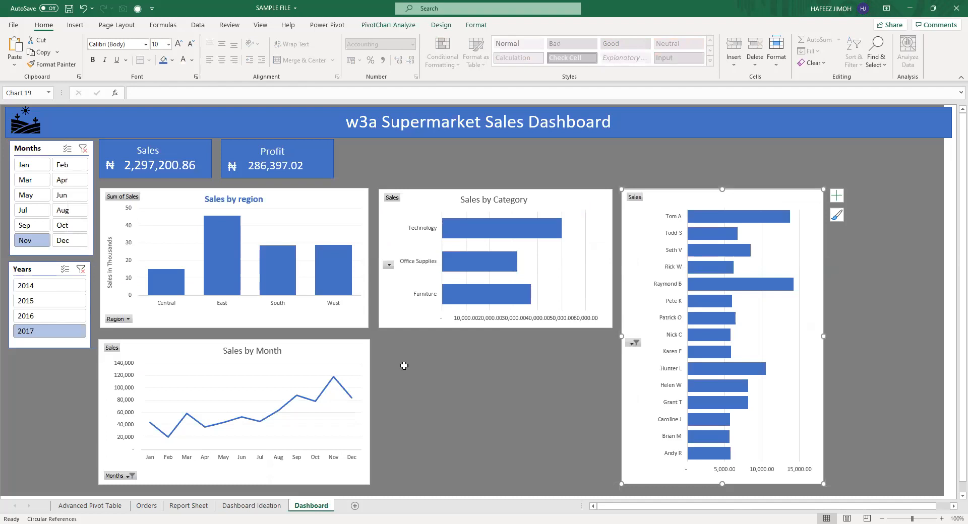
left_click(186, 509)
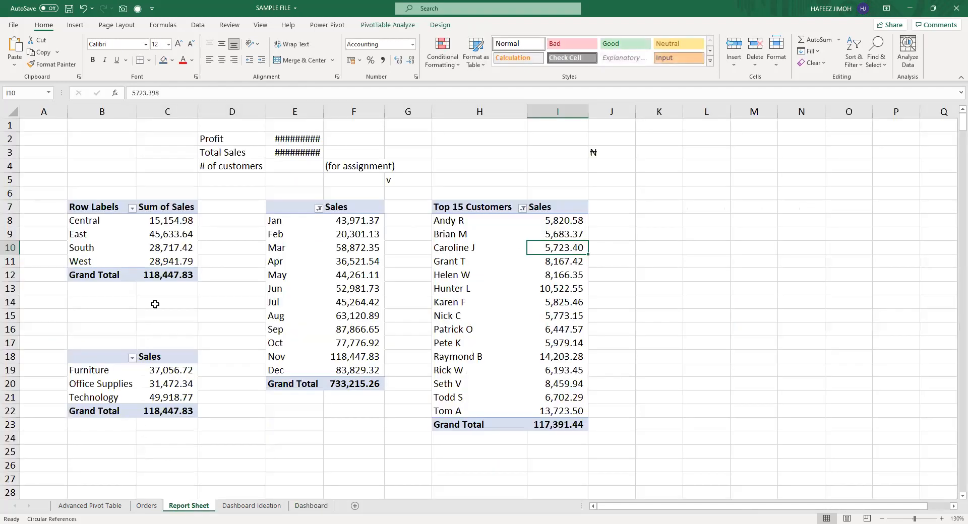
left_click_drag(83, 212, 160, 275)
key("ctrl+c")
left_click(227, 428)
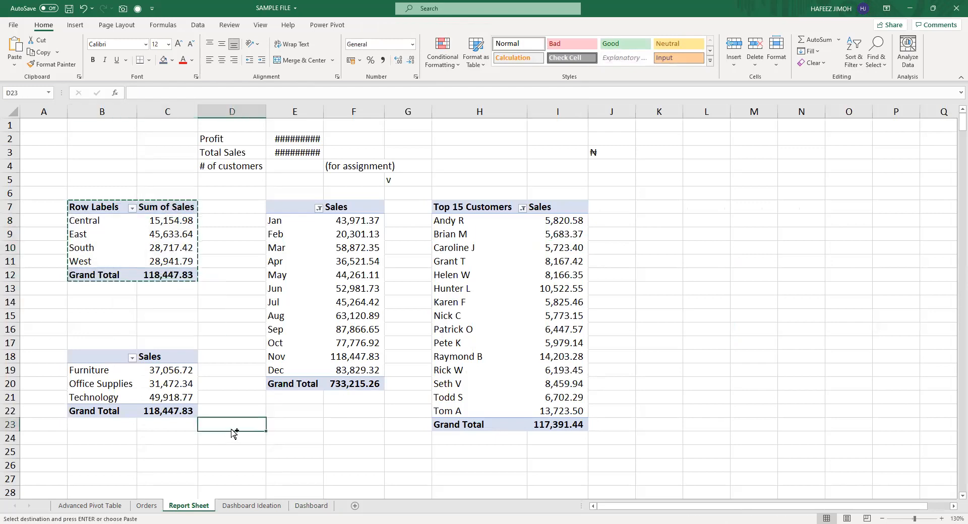
key("ctrl+v")
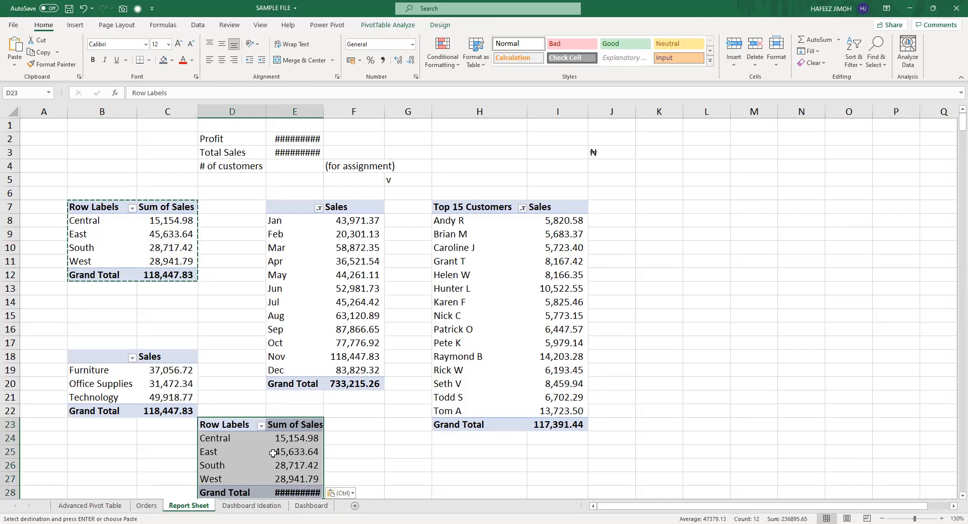
Replace Region with Segment in the rows of the pasted pivot table.
left_click(282, 451)
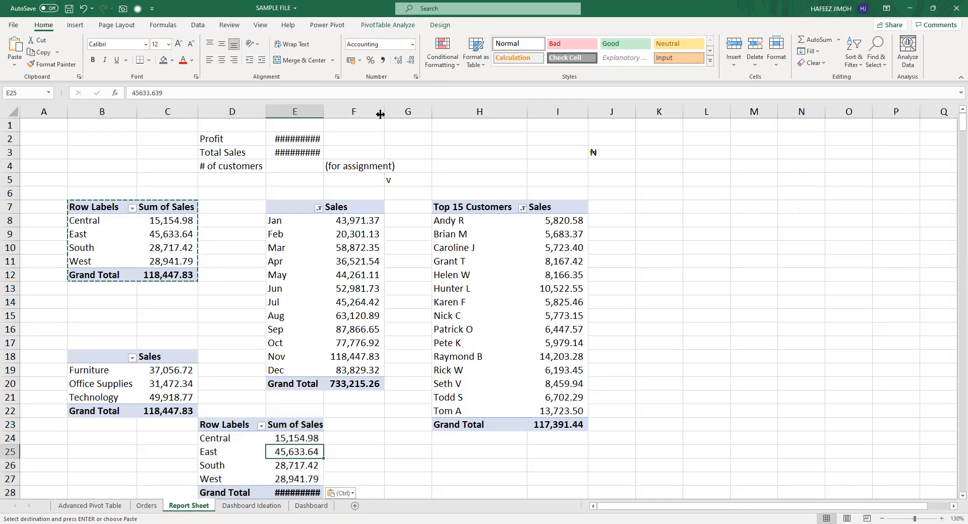
left_click(384, 27)
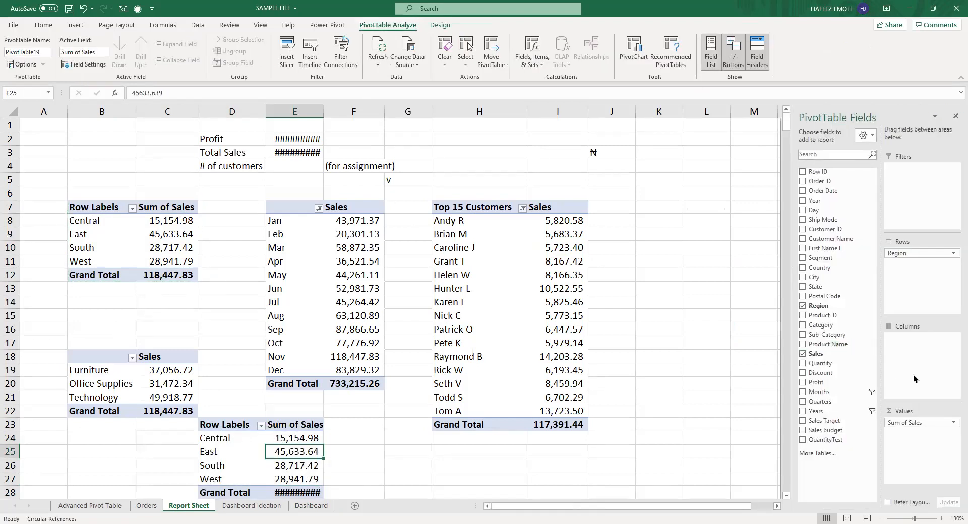
left_click_drag(926, 255, 651, 225)
left_click_drag(838, 258, 912, 277)
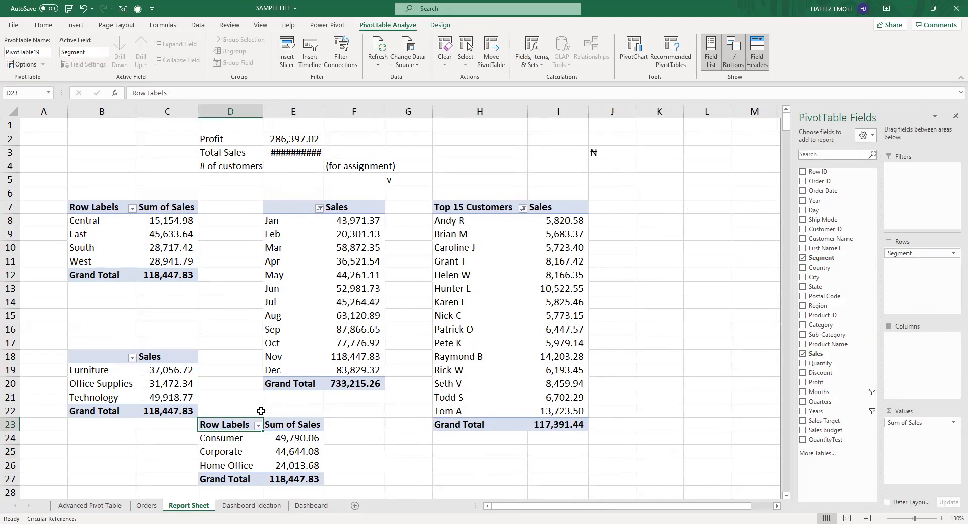
Name the segment pivot table "Sales by Segment".
scroll(272, 425, "down", 2)
left_click(273, 371)
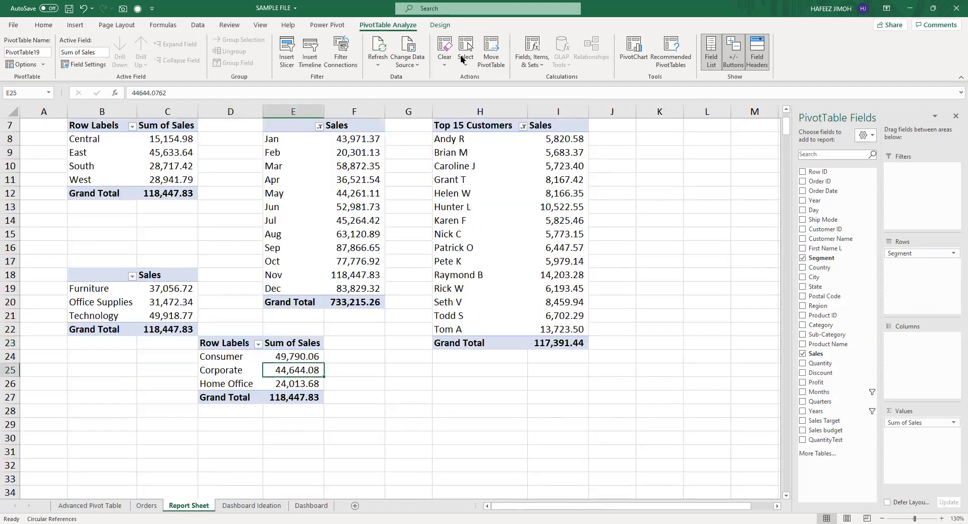
left_click(5, 52)
double_click(29, 49)
type("Sales by Segment")
key("Return")
Insert a default column chart from the whole segment pivot table and title it "Sales by Segment".
left_click_drag(204, 343, 292, 396)
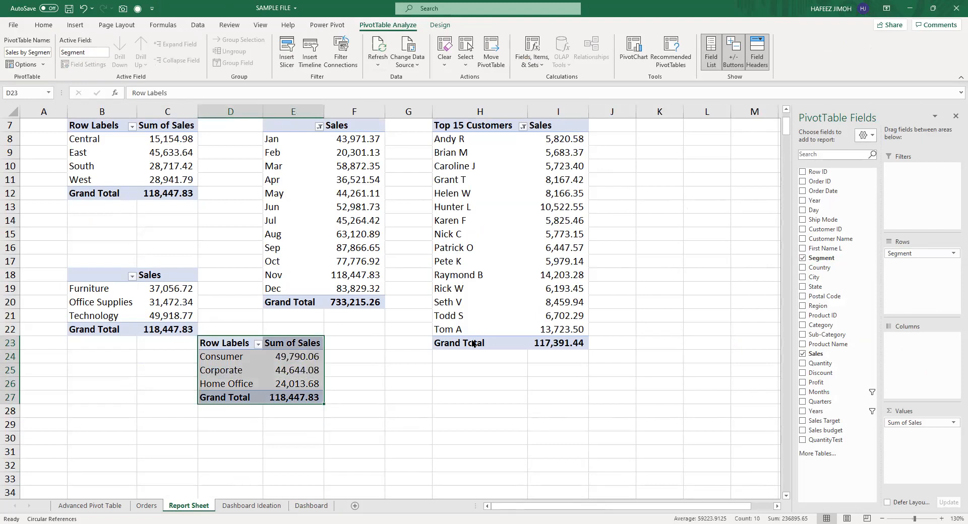
key("alt+F1")
left_click(397, 241)
left_click_drag(398, 236, 389, 220)
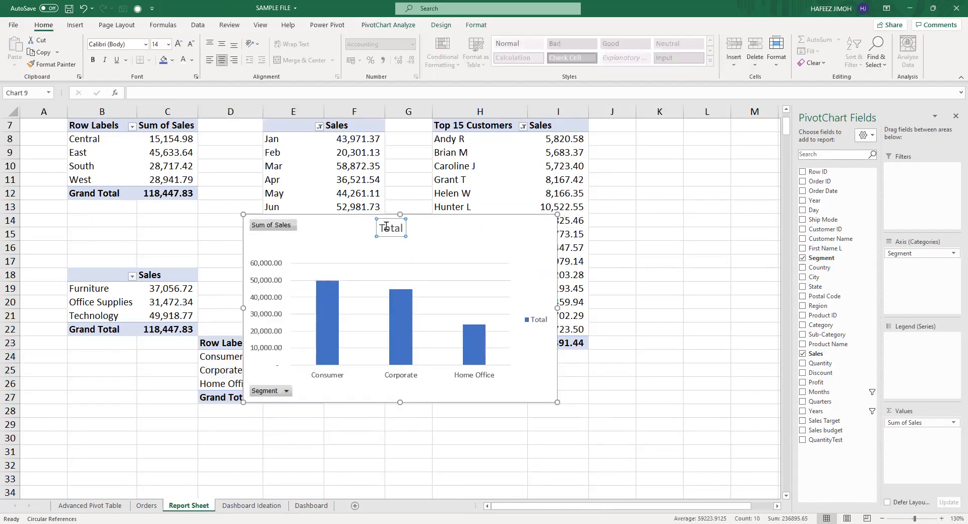
double_click(387, 229)
type("Sales")
type(" by S")
type("m")
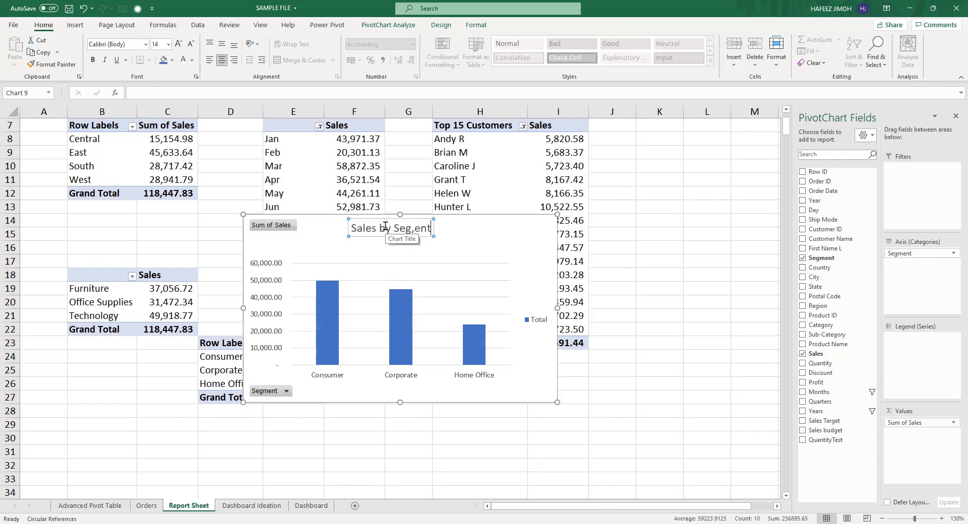
type("ebt")
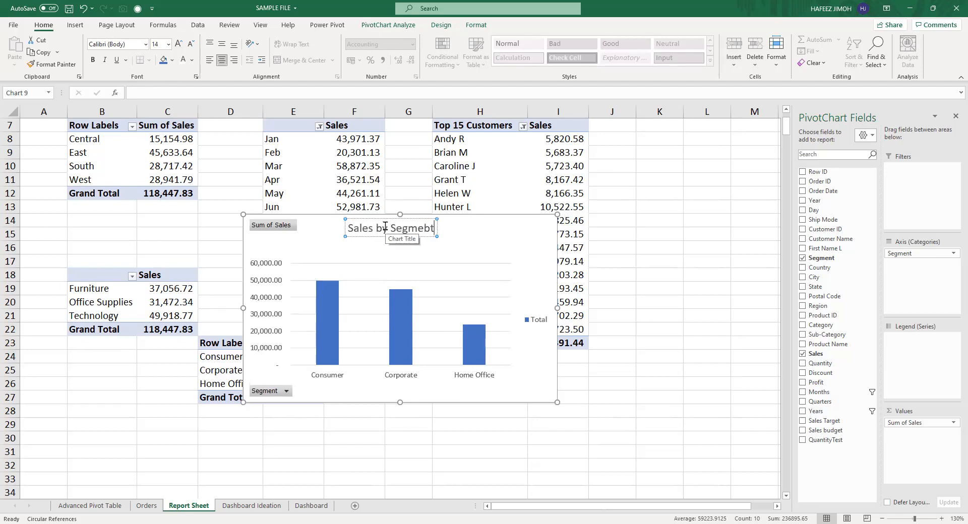
key("BackSpace")
key("BackSpace")
type("nt")
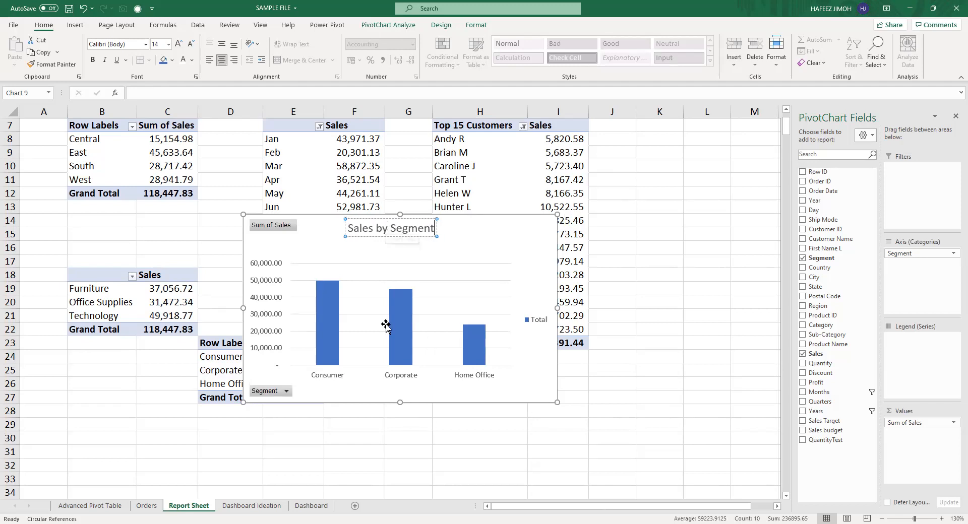
Widen the columns of the Sales by Segment chart by reducing the series gap width to 59%.
left_click(411, 328)
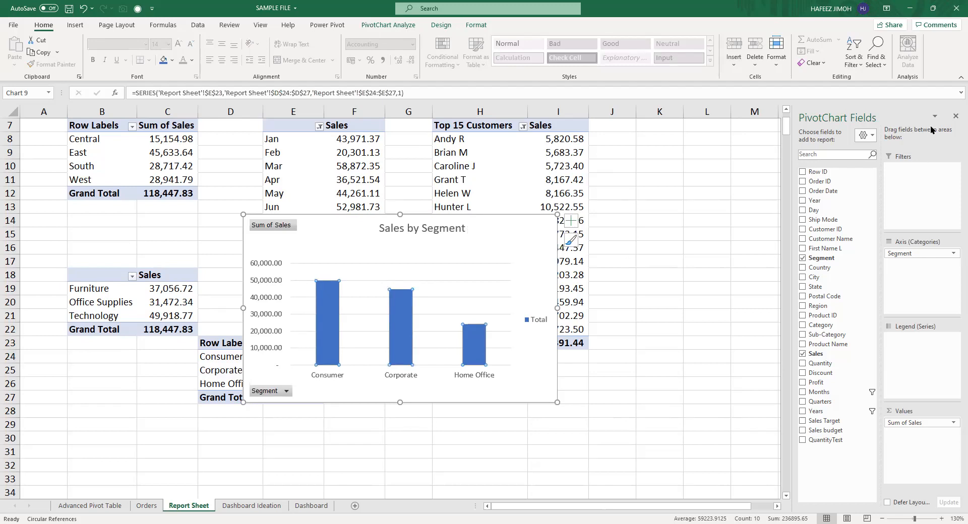
right_click(404, 324)
left_click(450, 460)
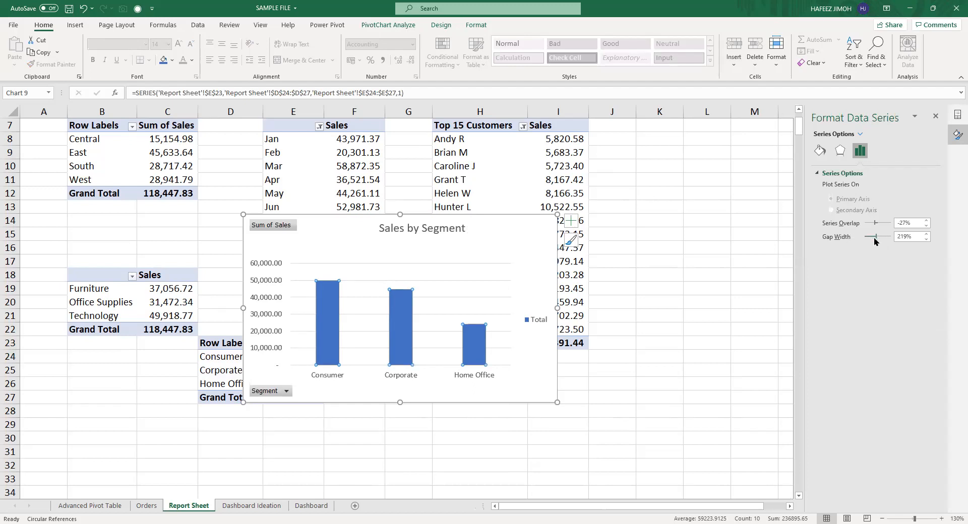
left_click_drag(875, 243, 860, 240)
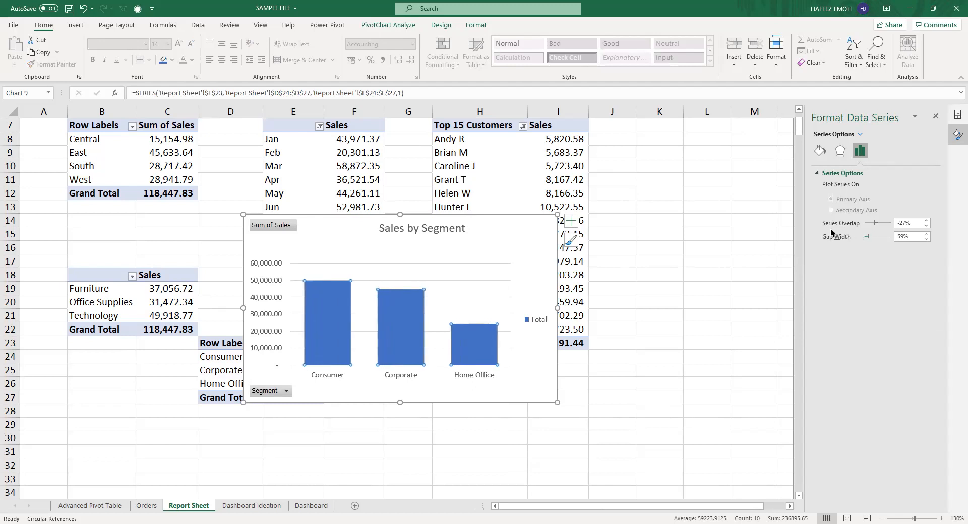
Set the vertical axis numbers of the Sales by Segment chart to 0 decimal places.
left_click(270, 283)
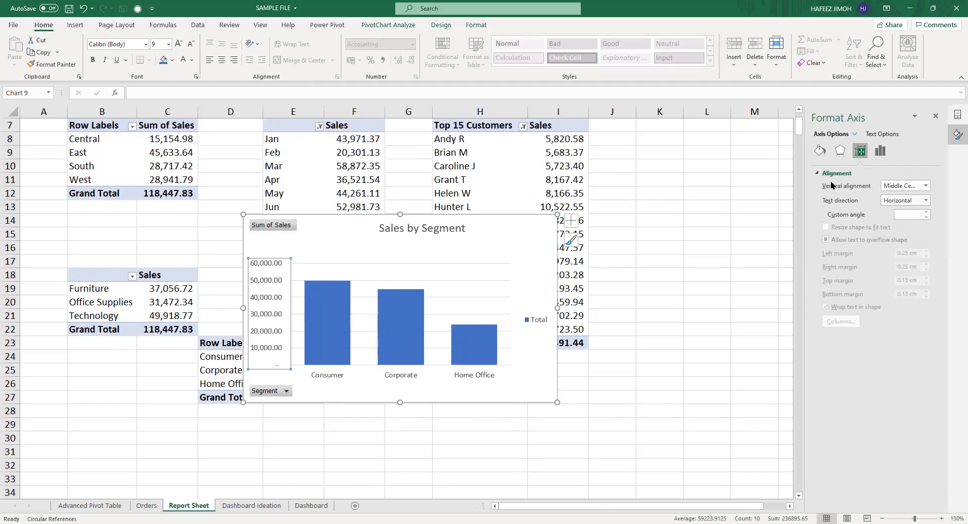
left_click(878, 154)
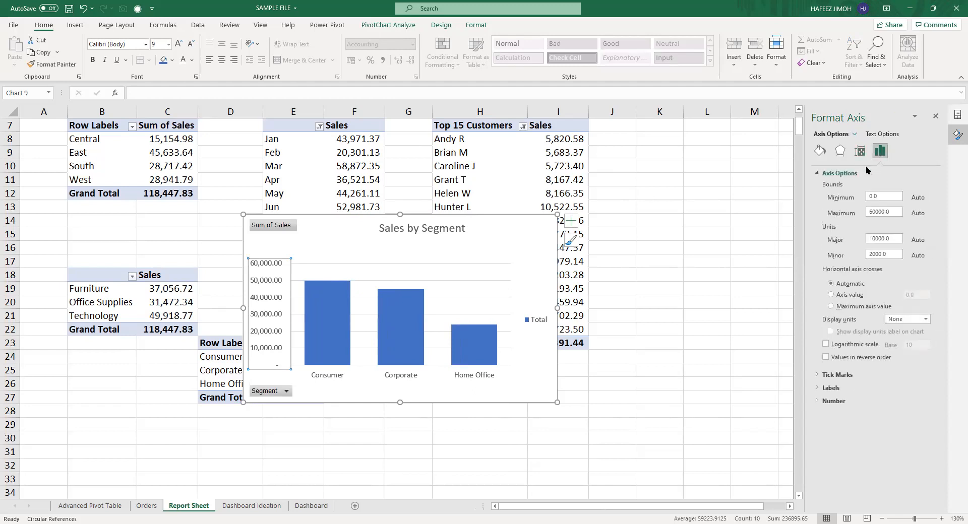
left_click(853, 401)
left_click(891, 433)
type("0")
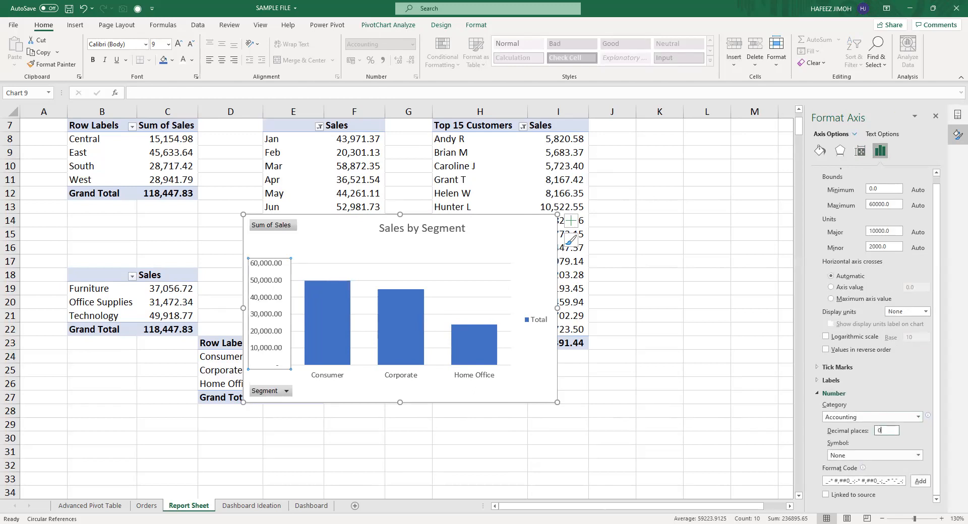
Extend the plot area of the Sales by Segment chart up toward its title and delete the legend.
left_click(329, 263)
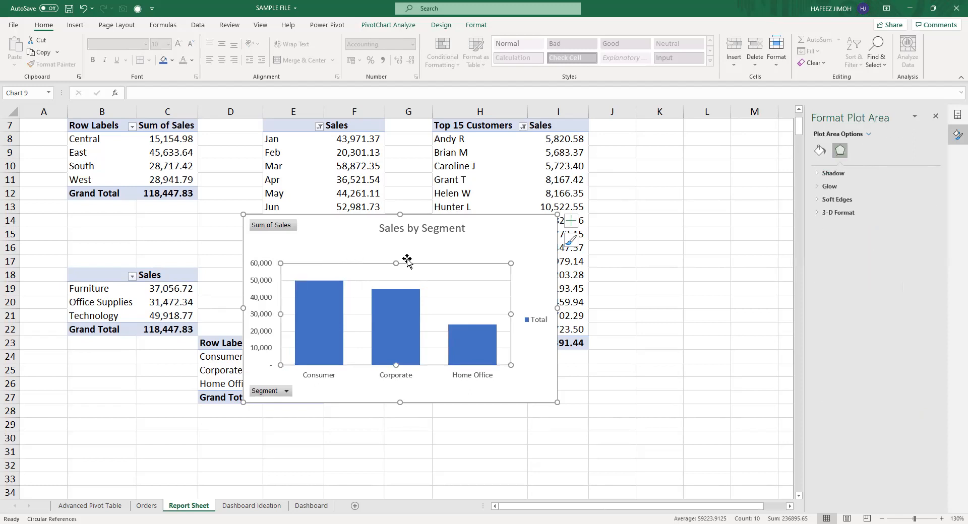
left_click_drag(398, 244, 396, 244)
left_click(534, 318)
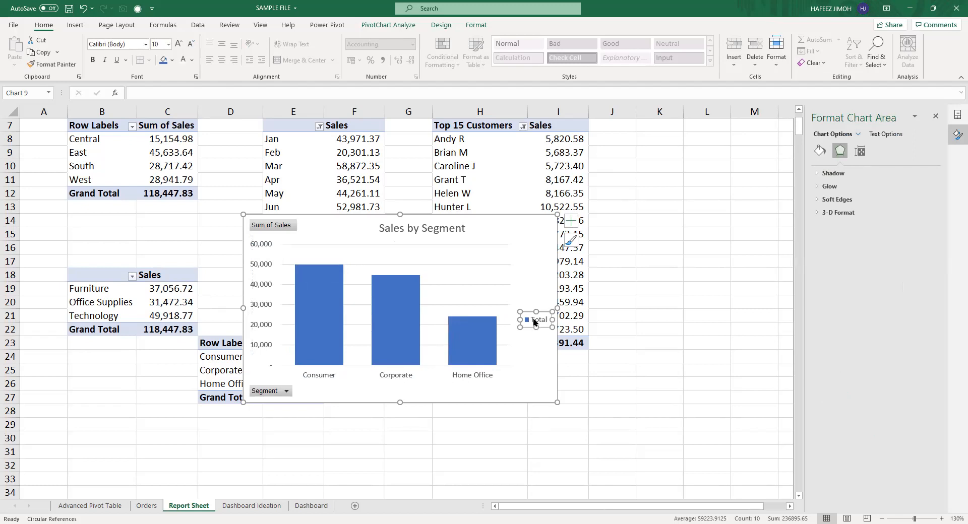
key("Delete")
Move the Sales by Segment chart below the pivot tables and add Profit to the values of its pivot table.
left_click_drag(506, 225, 639, 313)
scroll(599, 292, "down", 3)
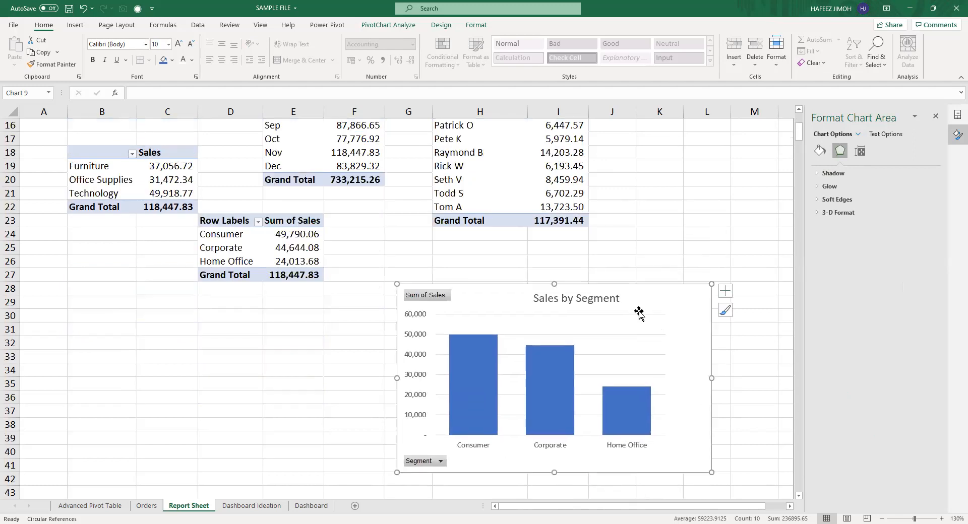
left_click(285, 234)
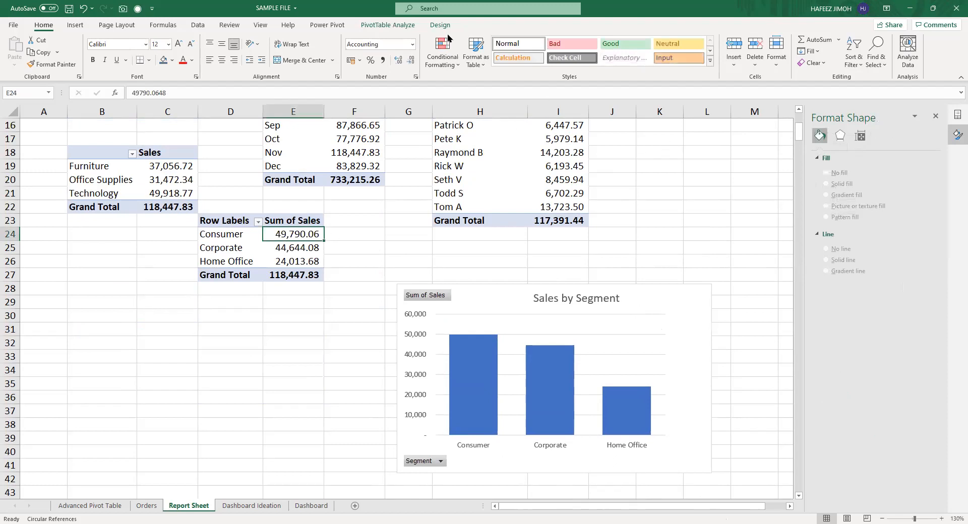
left_click(403, 27)
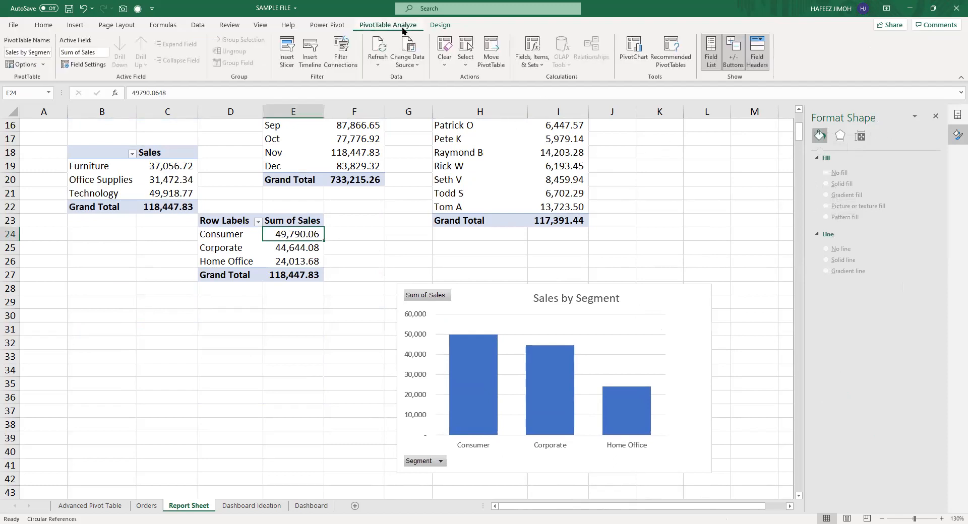
left_click(708, 59)
left_click(707, 57)
left_click(707, 56)
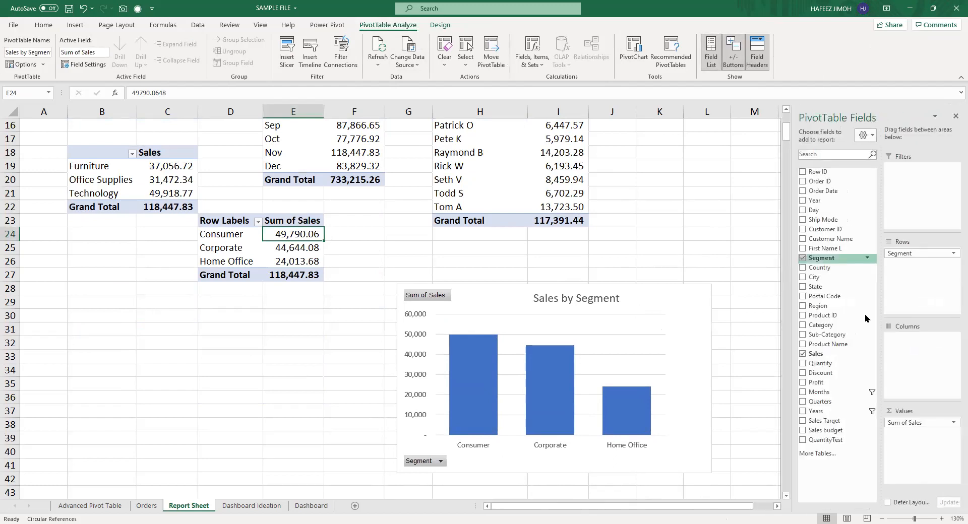
left_click_drag(841, 382, 900, 444)
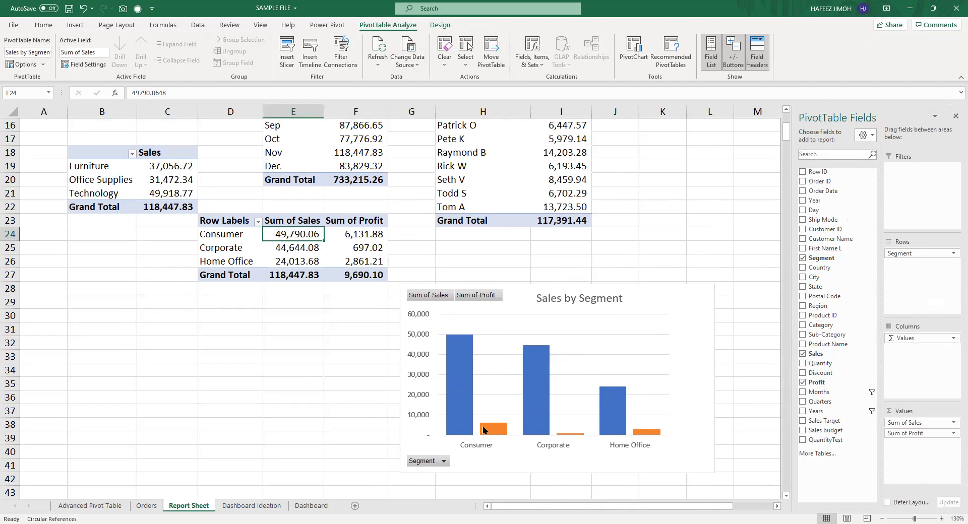
Show the legend of the Sales by Segment chart and move it to the chart's upper-right corner.
left_click(686, 313)
left_click(729, 292)
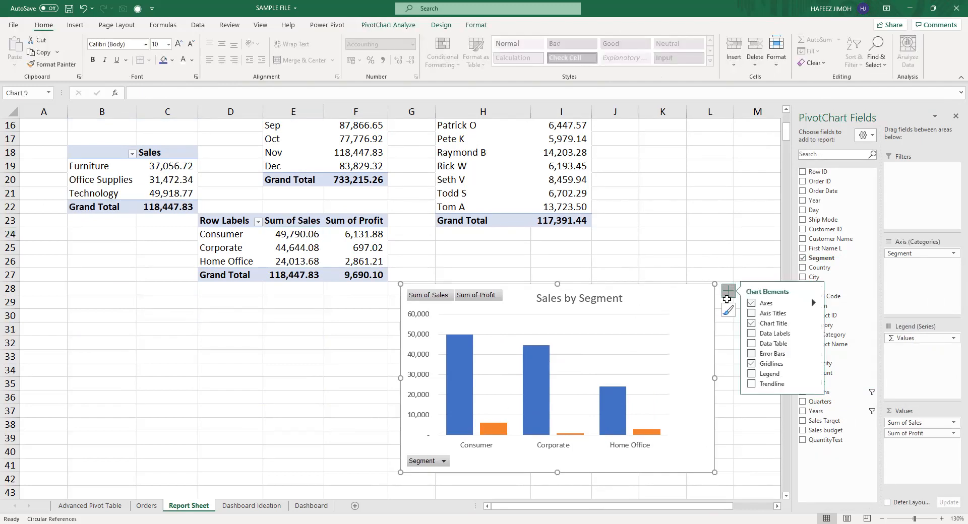
left_click(753, 374)
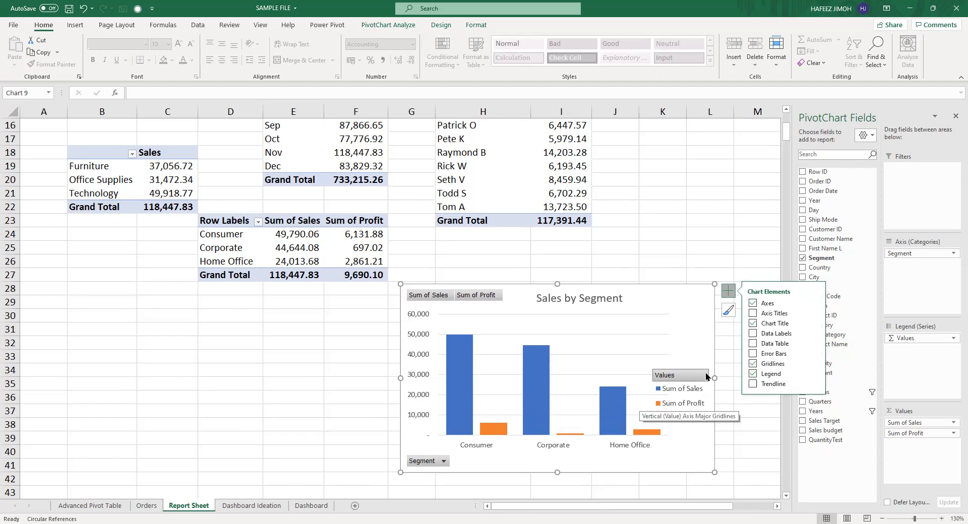
left_click(684, 381)
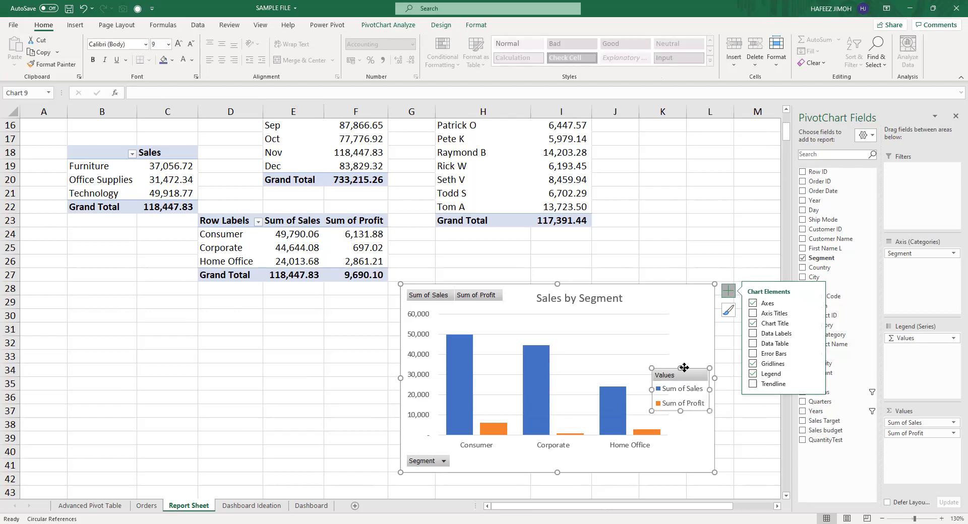
left_click_drag(684, 368, 685, 282)
Widen the plot area toward the chart's right edge and lower its top edge to clear the legend.
left_click(623, 347)
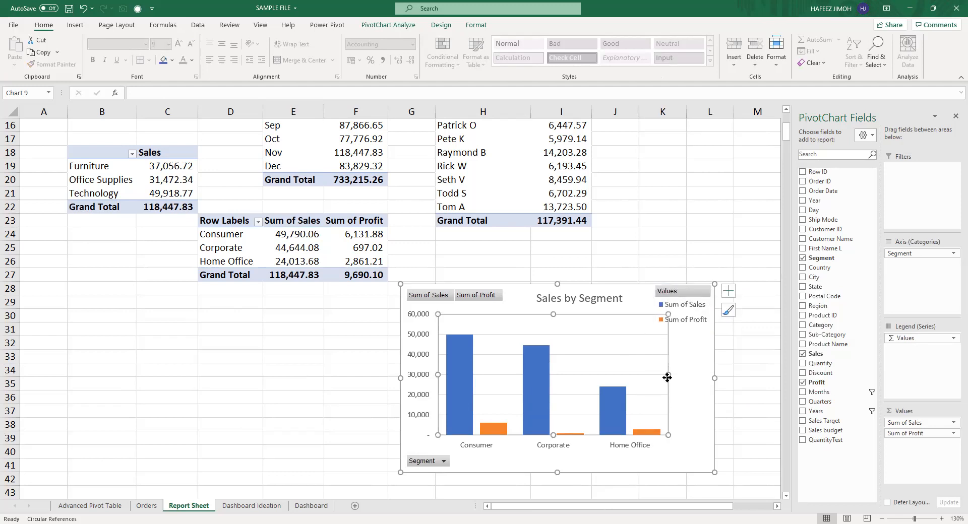
left_click_drag(667, 374, 694, 376)
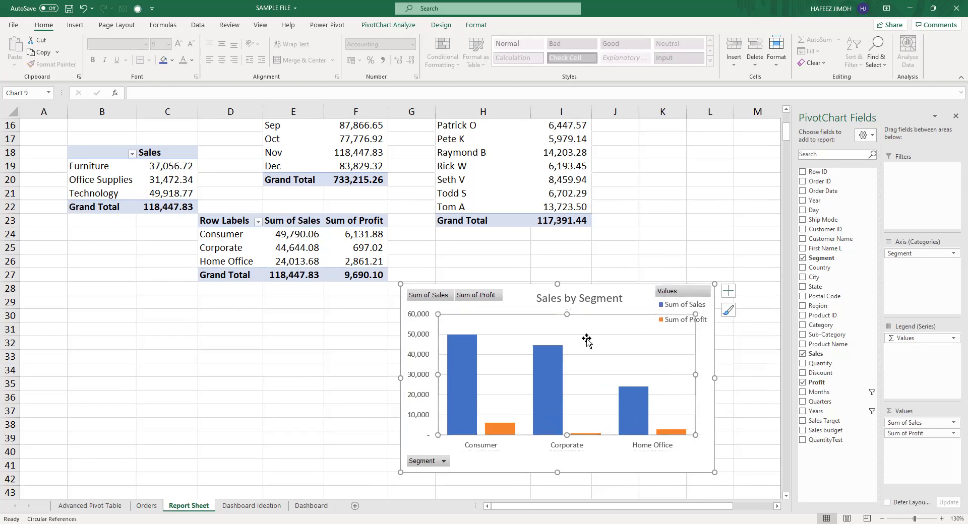
left_click_drag(570, 315, 570, 327)
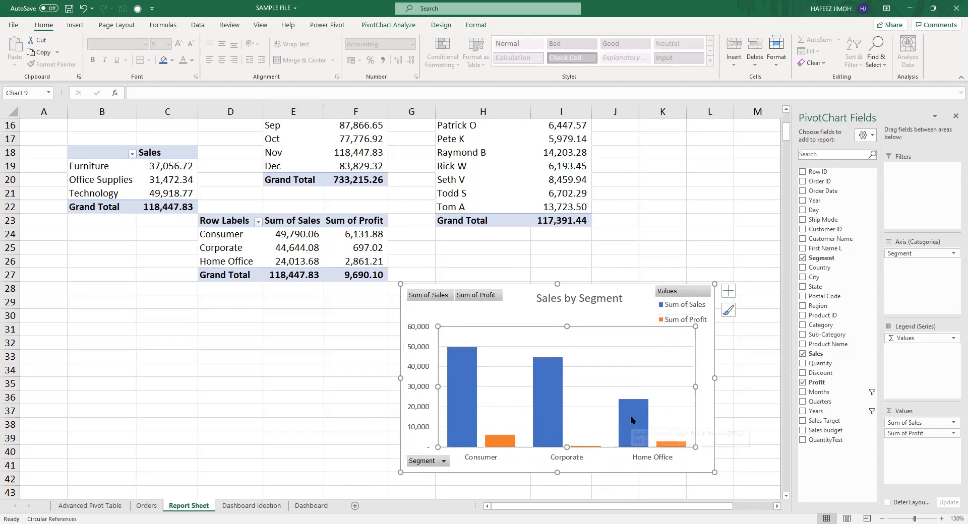
Change the title of the segment chart to "Sales and Profit by Segment".
double_click(566, 296)
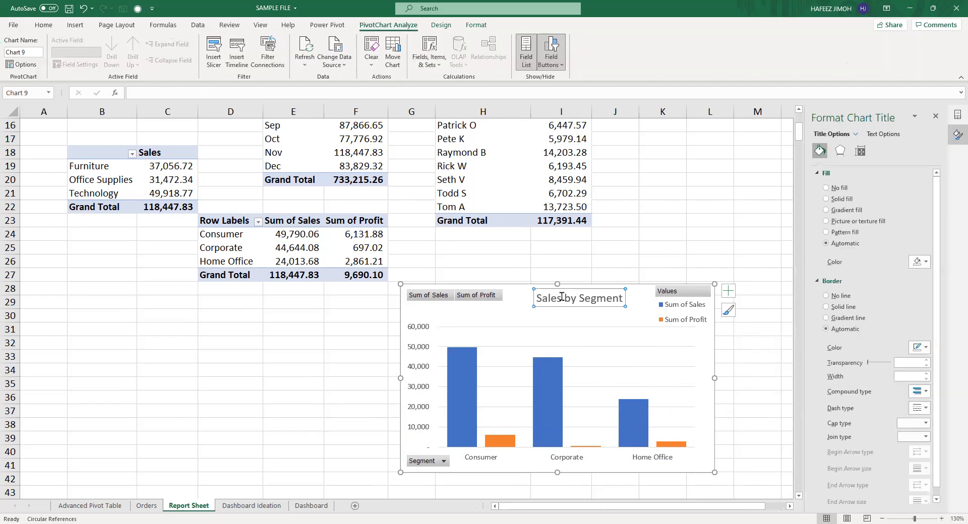
type("an")
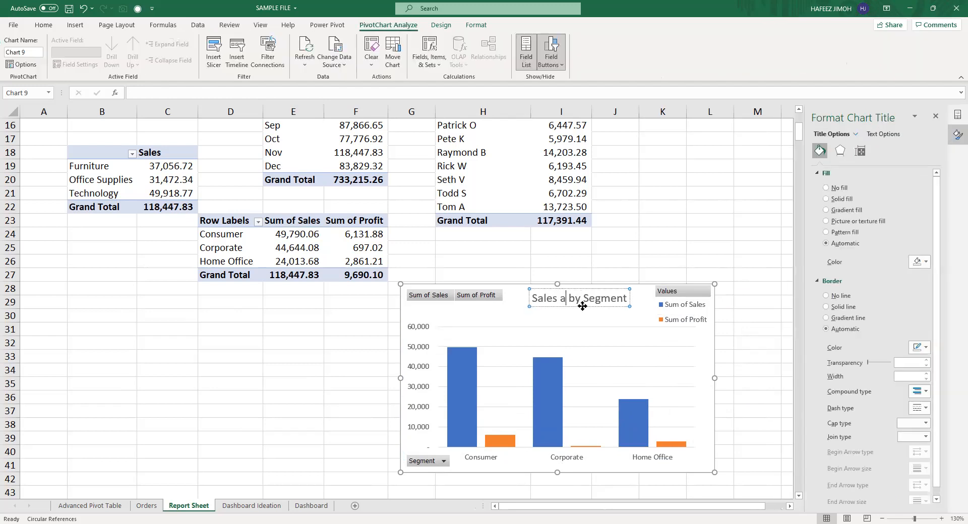
key("BackSpace")
type("d")
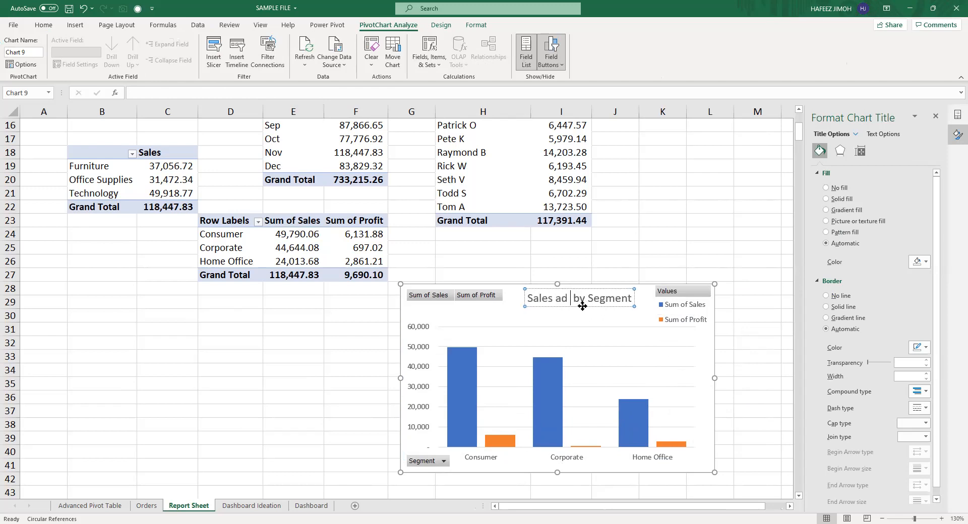
key("BackSpace")
type("nd Profit")
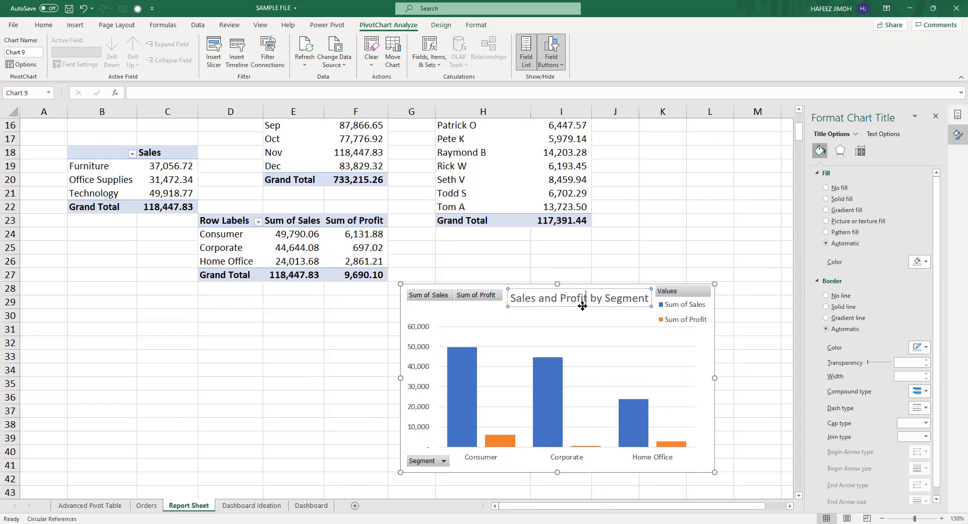
left_click(492, 428)
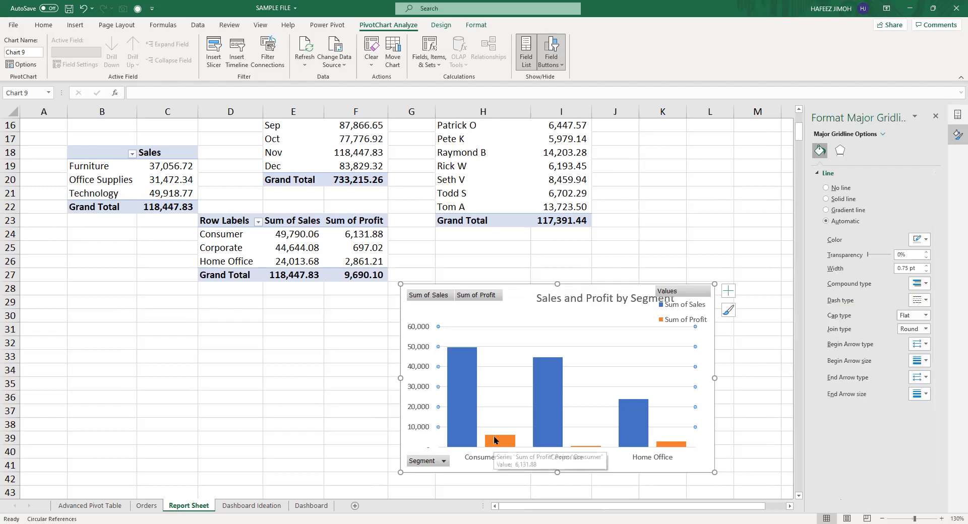
Change the Sales and Profit by Segment chart to a Clustered Column - Line combo with Sum of Profit as the line.
left_click(491, 442)
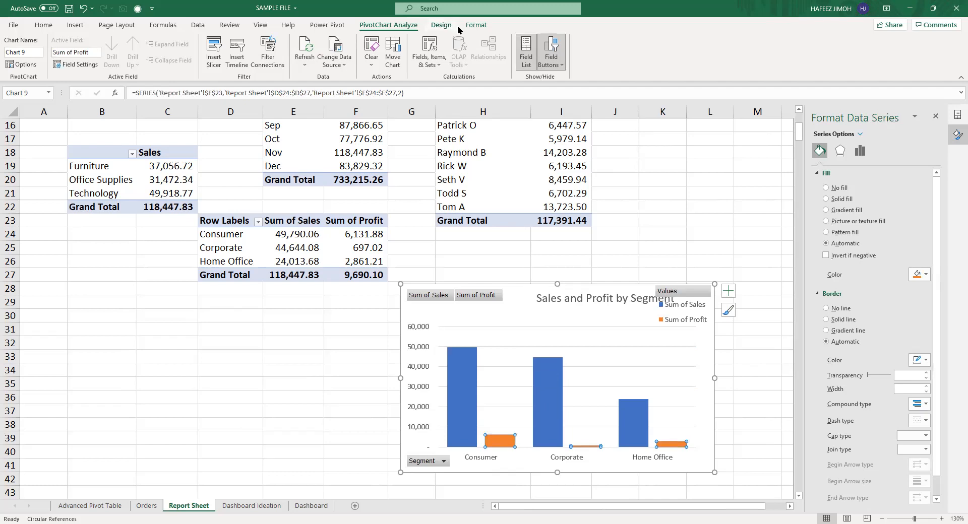
left_click(441, 25)
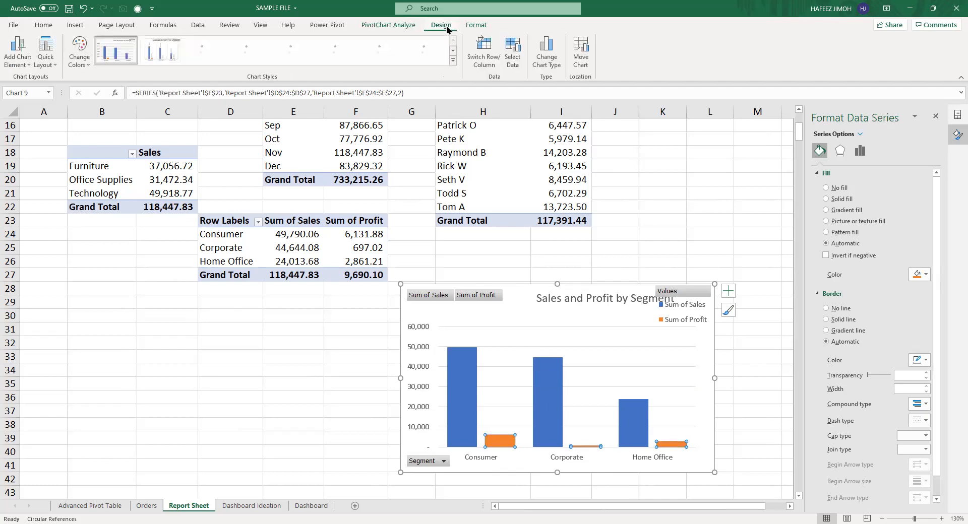
left_click(536, 60)
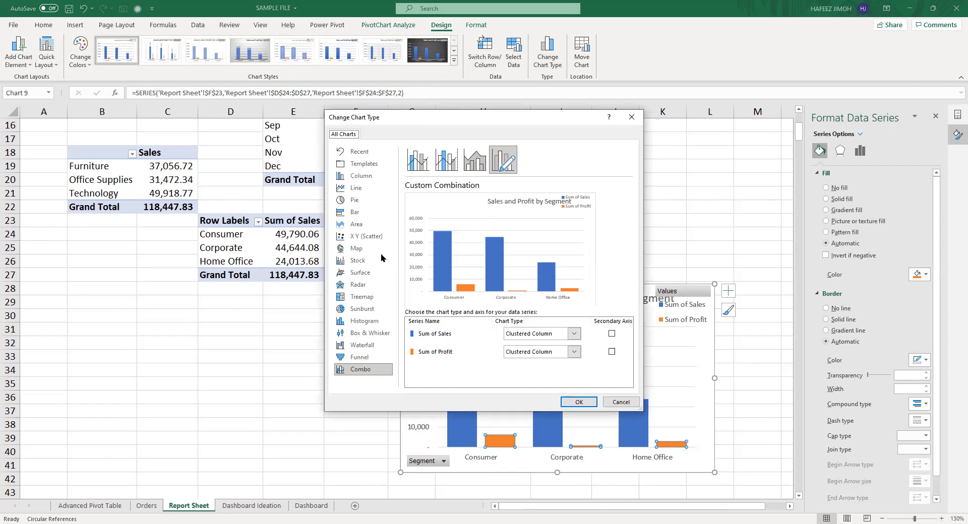
left_click(368, 168)
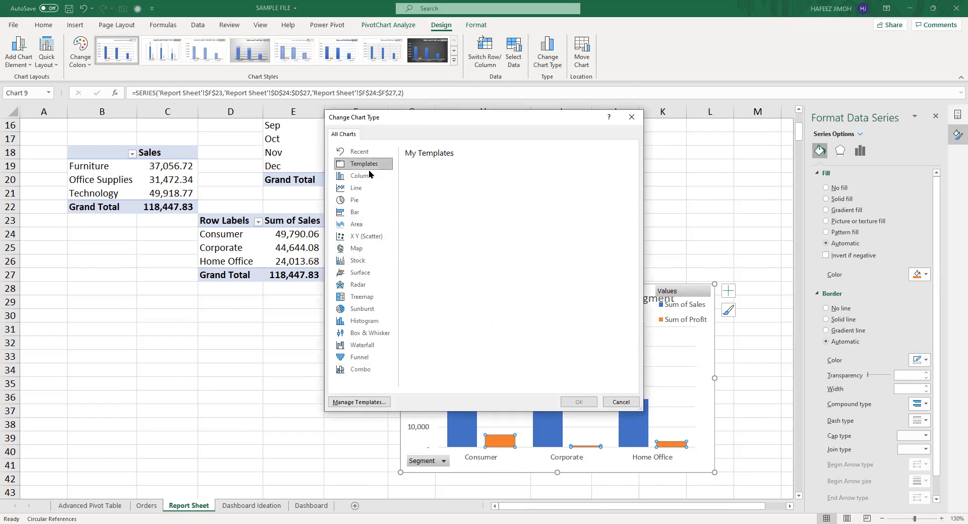
left_click(365, 176)
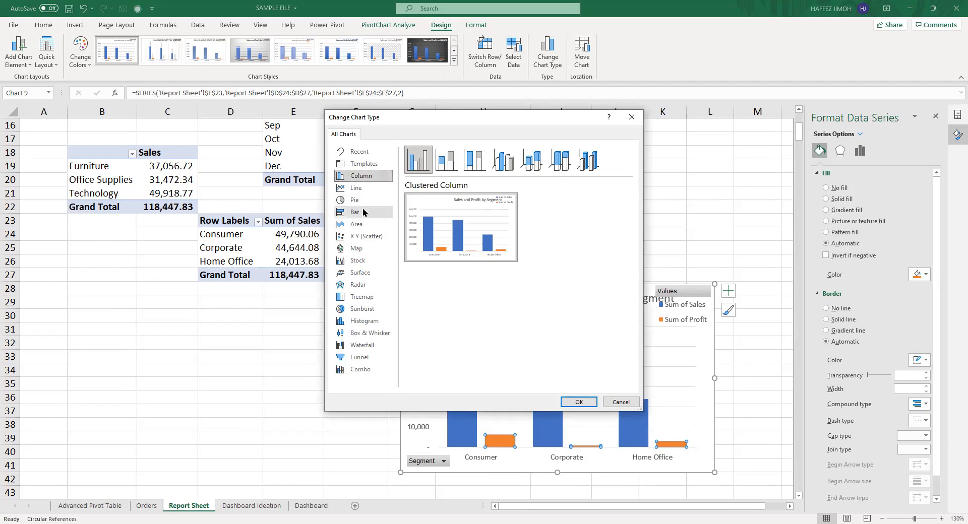
left_click(375, 370)
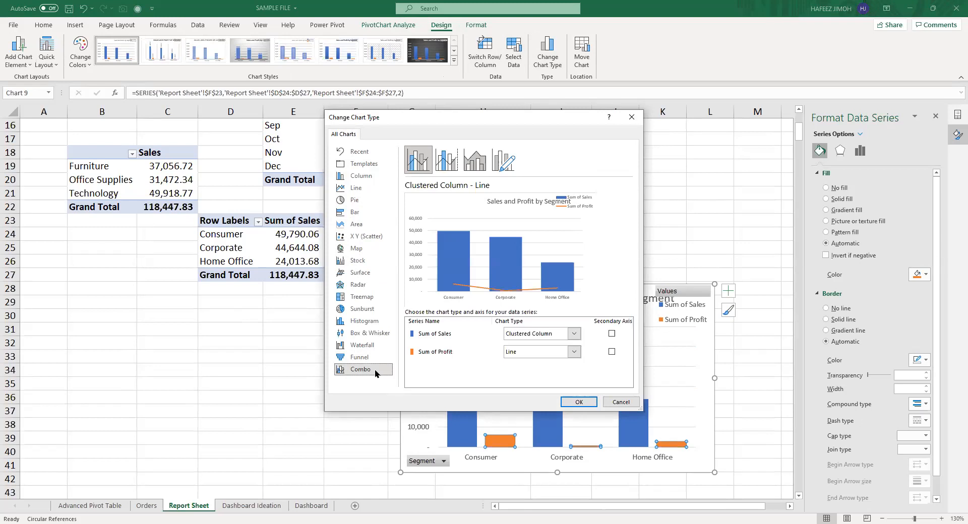
left_click(578, 402)
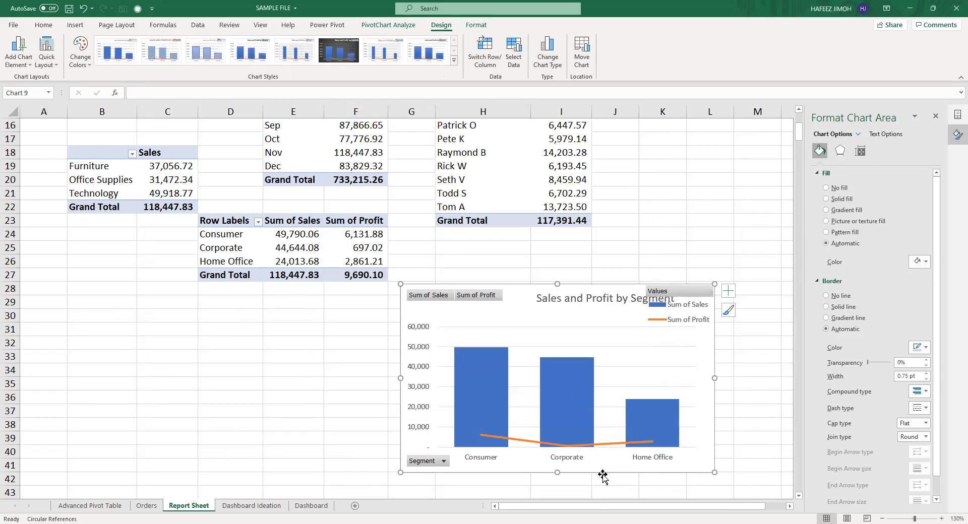
Shift the Sales and Profit by Segment title left so that it clears the legend.
left_click(686, 309)
left_click(586, 290)
left_click_drag(564, 290, 564, 290)
left_click(676, 297)
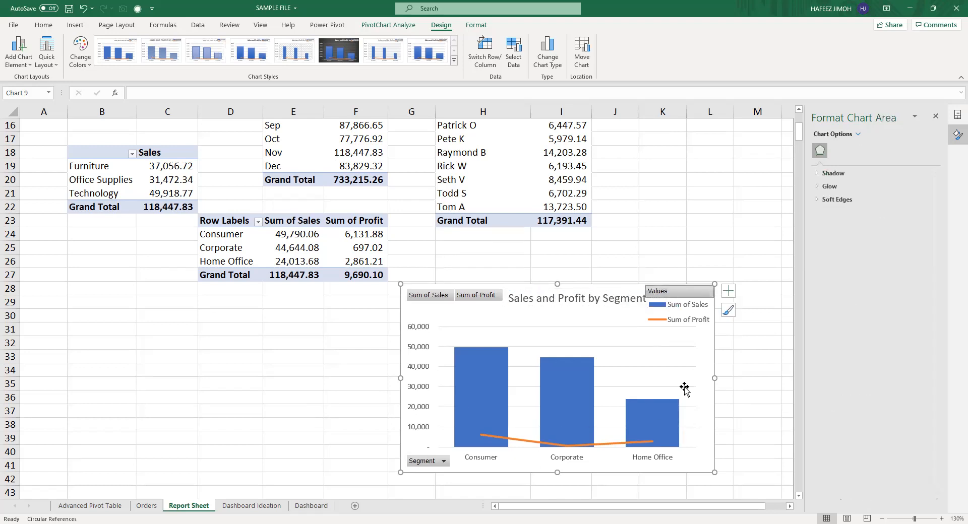
double_click(692, 306)
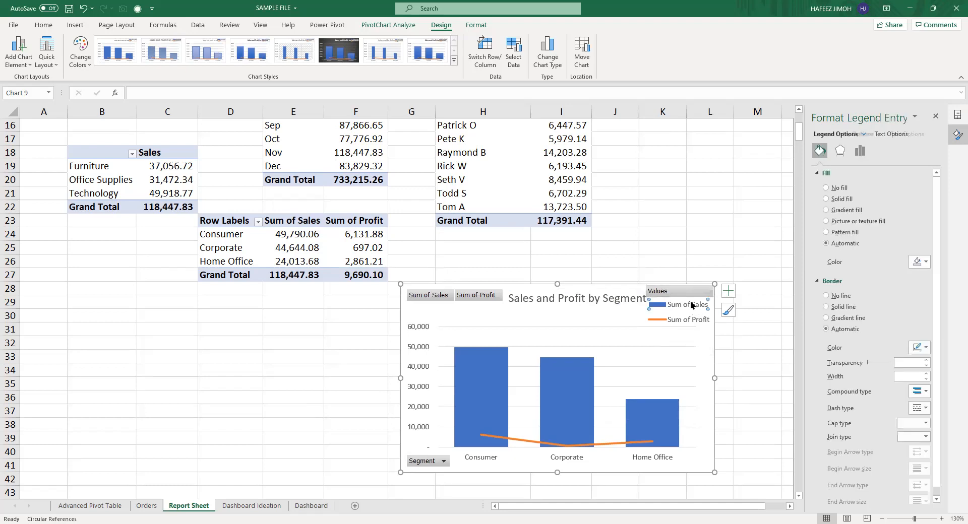
Move the Sales and Profit by Segment chart to the Dashboard sheet and fit it below Sales by Category, beside Sales by Month.
left_click(553, 289)
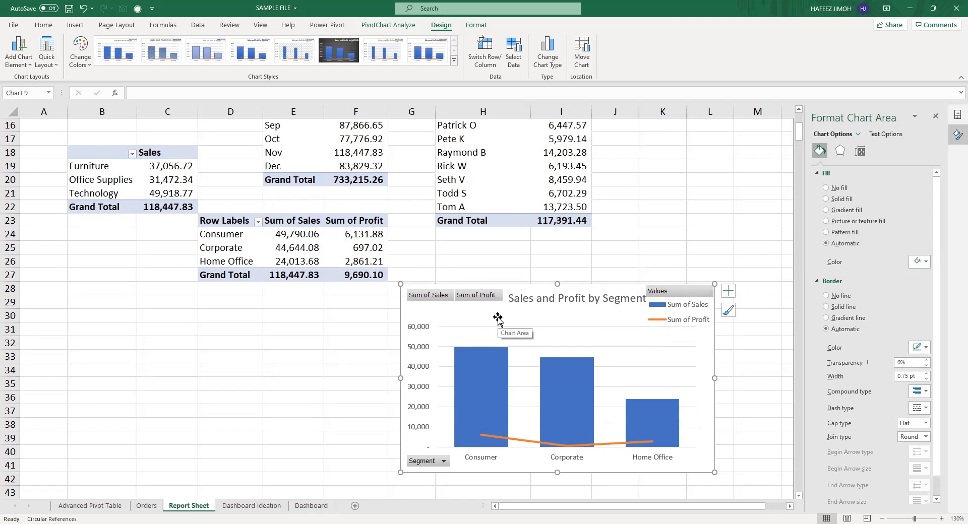
key("ctrl+x")
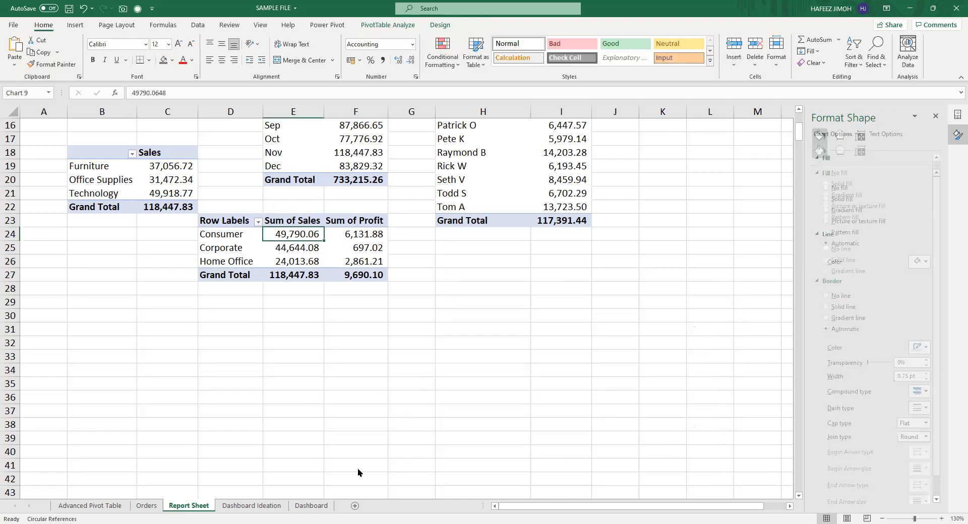
left_click(311, 506)
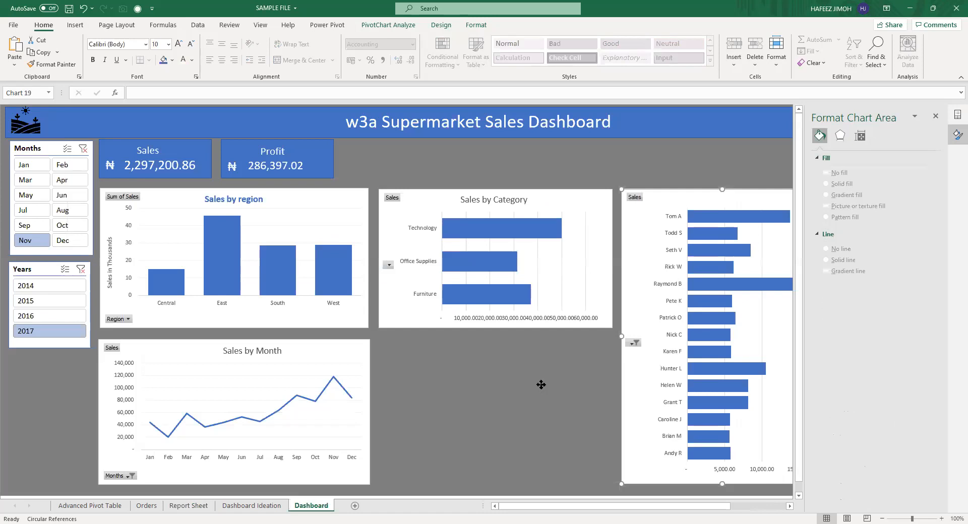
key("ctrl+v")
left_click_drag(492, 395, 443, 363)
key("ctrl+z")
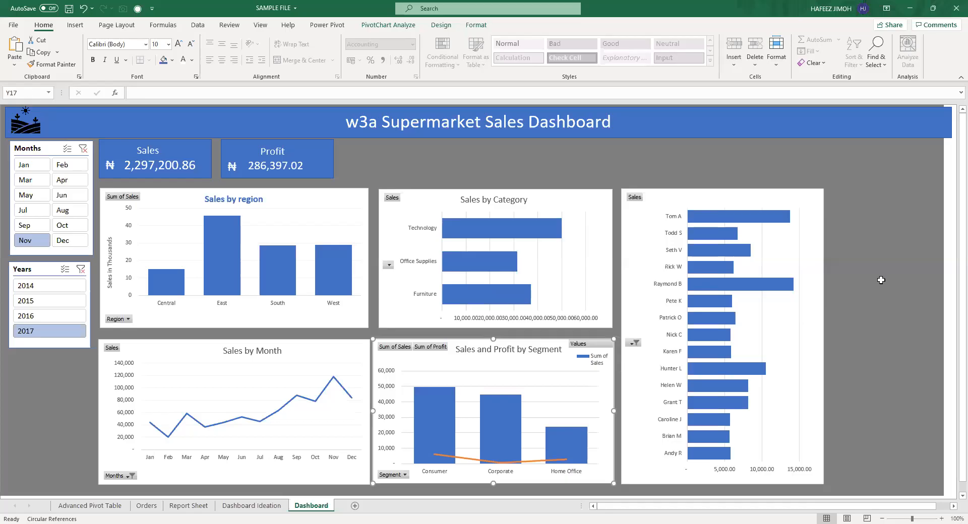
left_click(889, 279)
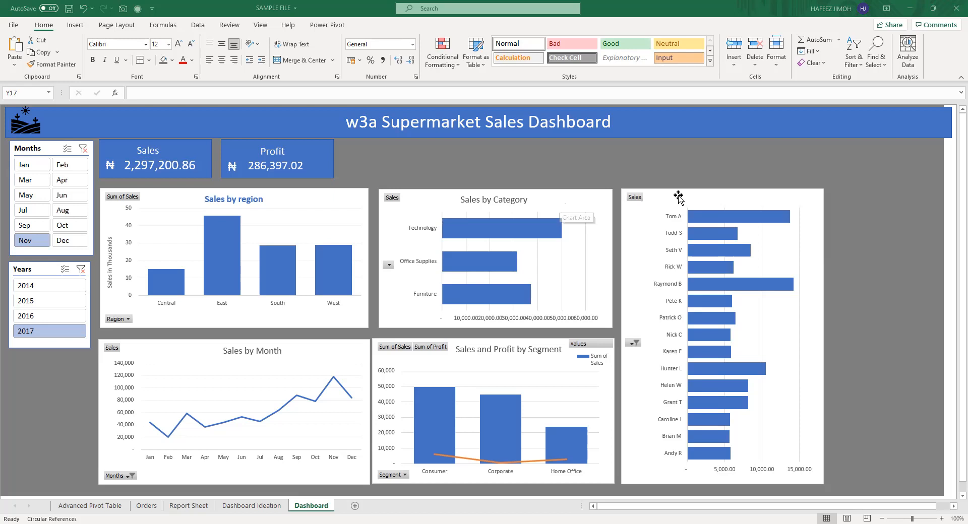
Add a chart title to the customer bar chart, without axis titles, and move it up above the bars.
left_click(821, 201)
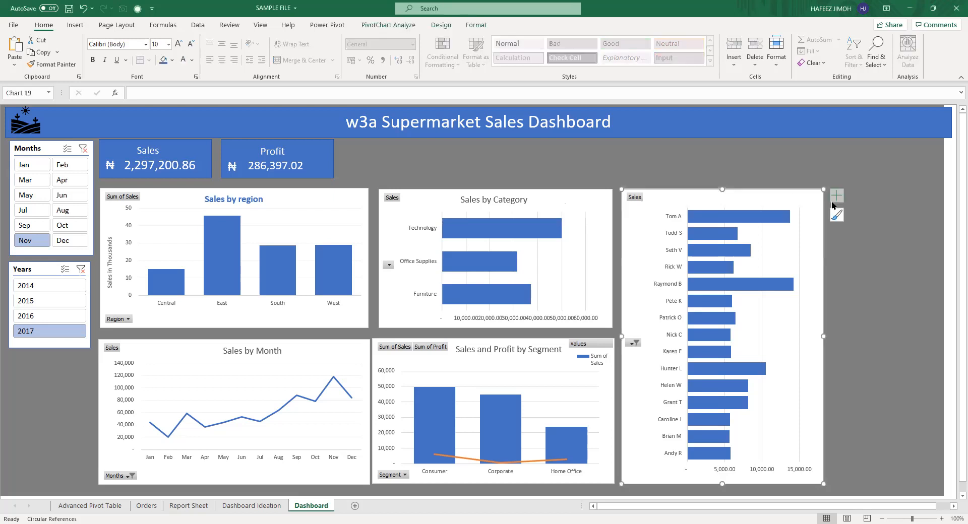
left_click(834, 199)
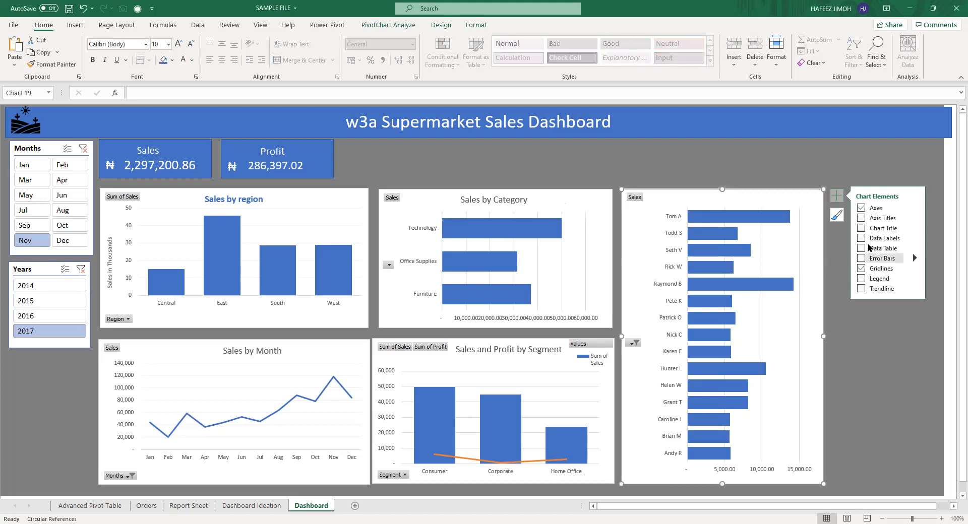
left_click(861, 219)
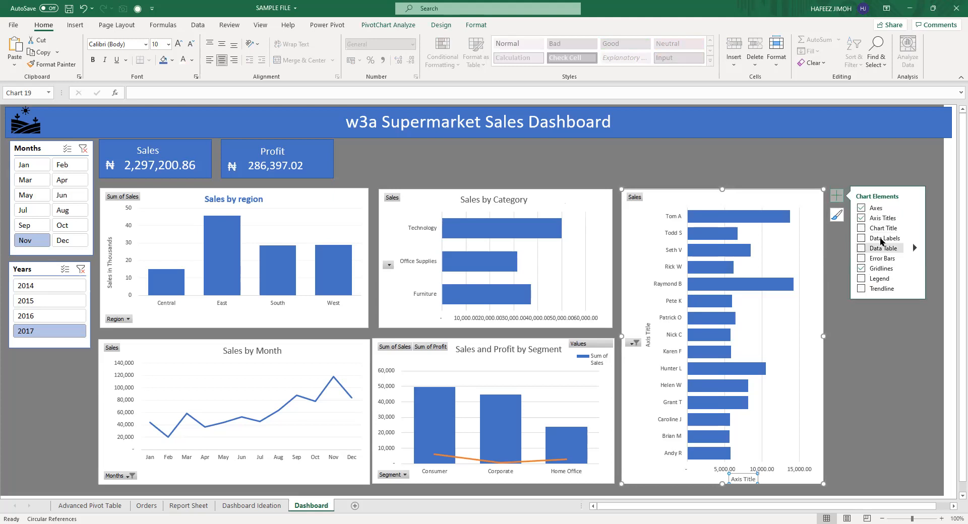
left_click(862, 219)
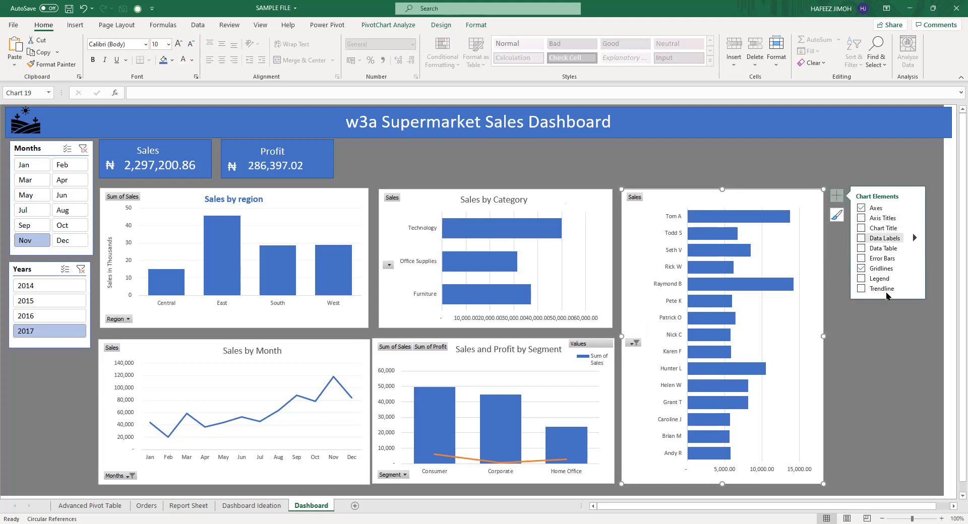
left_click(863, 231)
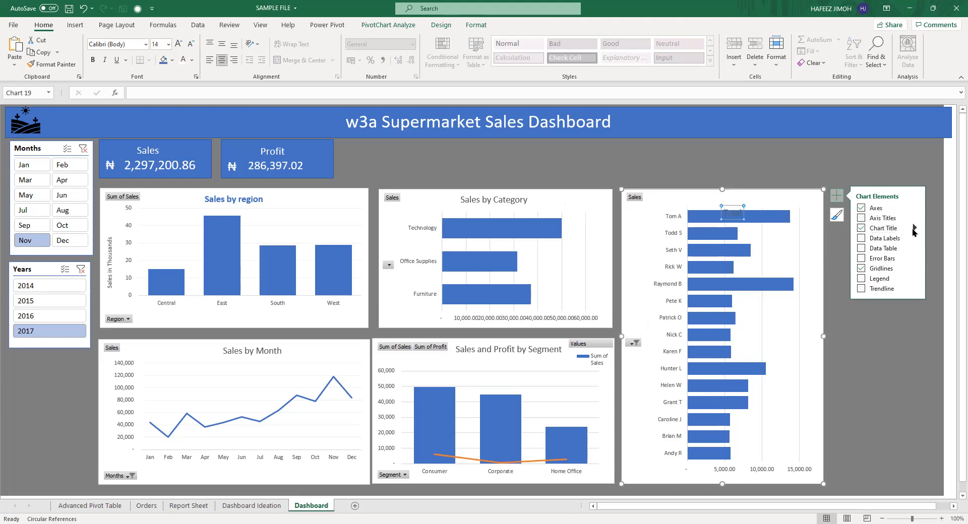
left_click(914, 229)
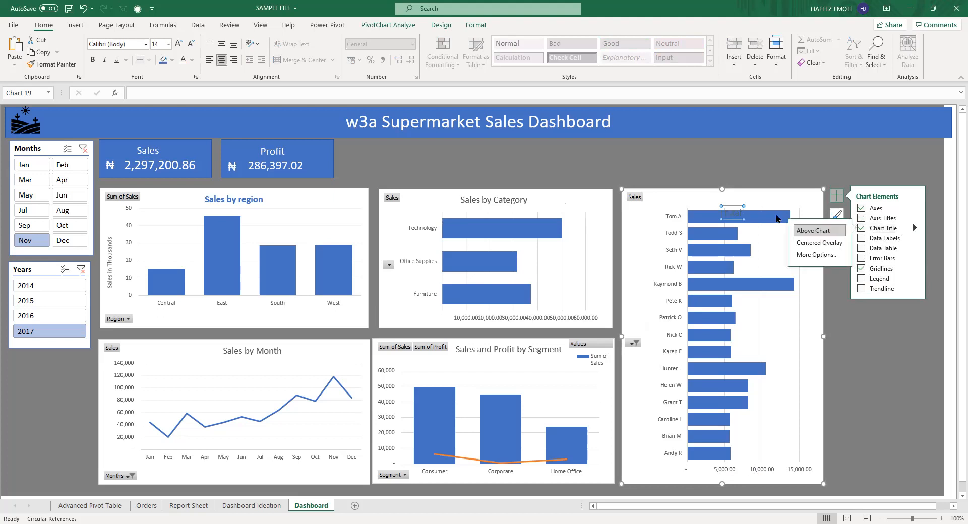
left_click(724, 207)
double_click(733, 210)
left_click_drag(735, 206, 709, 199)
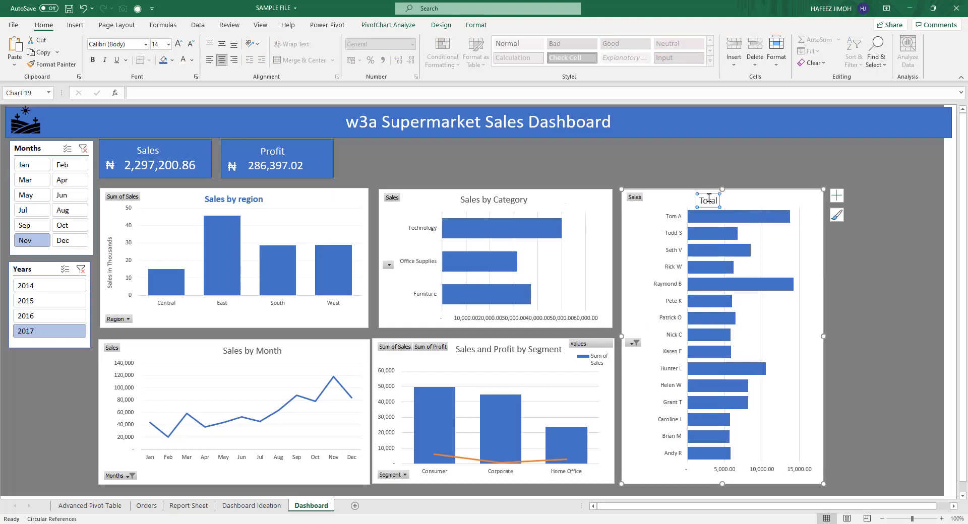
Change the customer bar chart's title to "Top 15 Customers".
left_click(709, 199)
key("Delete")
key("Delete")
key("Delete")
type("p")
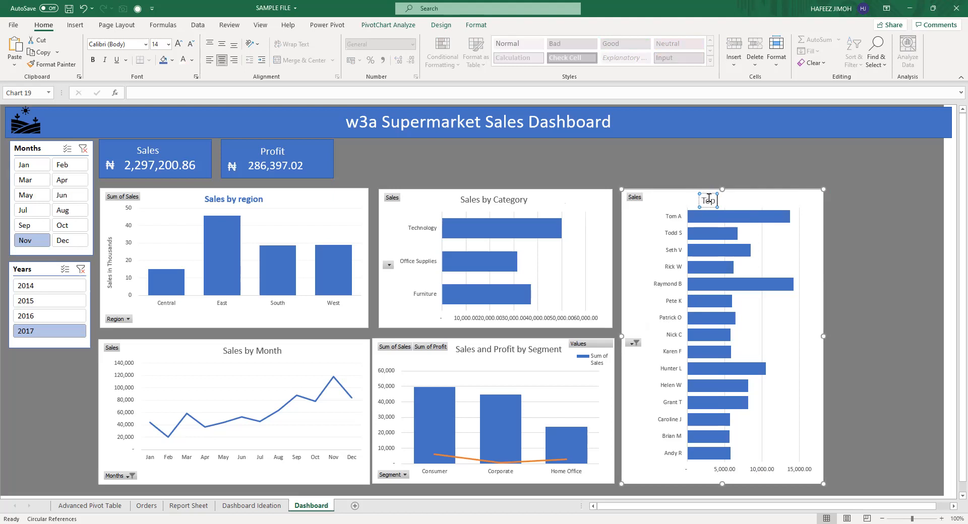
type(" 15 Customers")
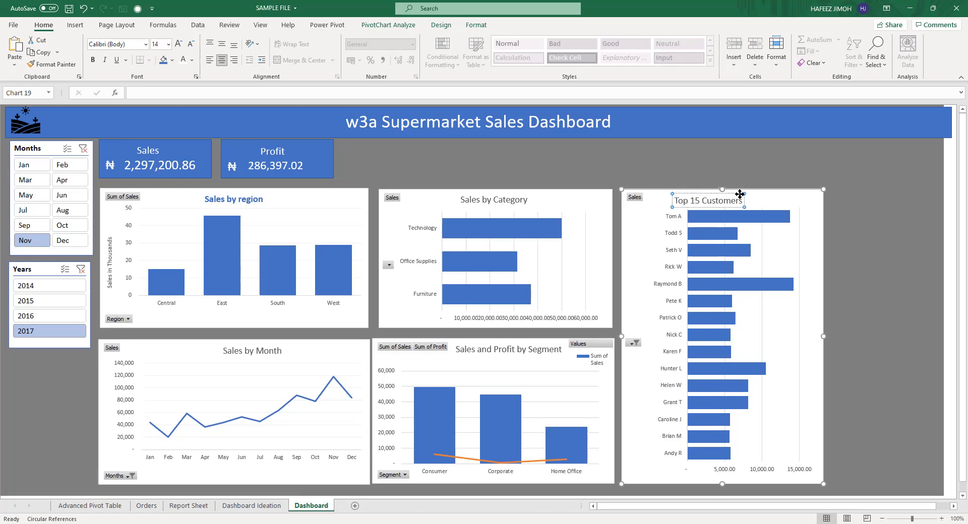
Reposition the Top 15 Customers title so that it sits roughly centred above the chart's bars.
mouse_move(752, 194)
left_mouse_down()
mouse_move(794, 193)
mouse_move(720, 193)
left_mouse_up()
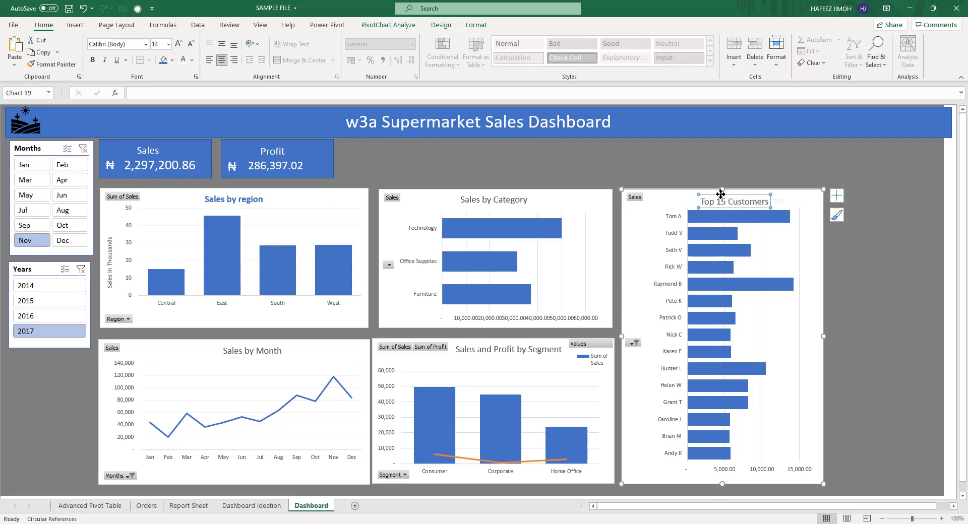
left_click(708, 173)
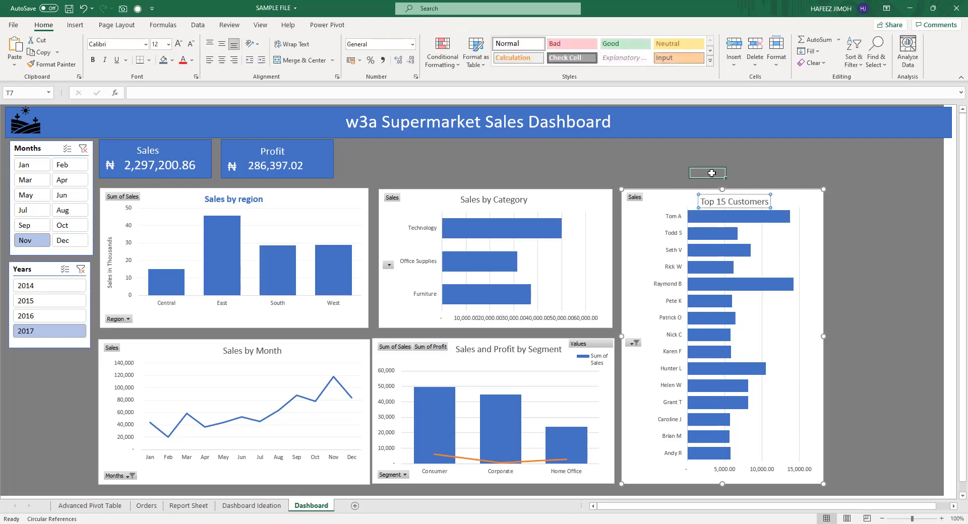
left_click(812, 358)
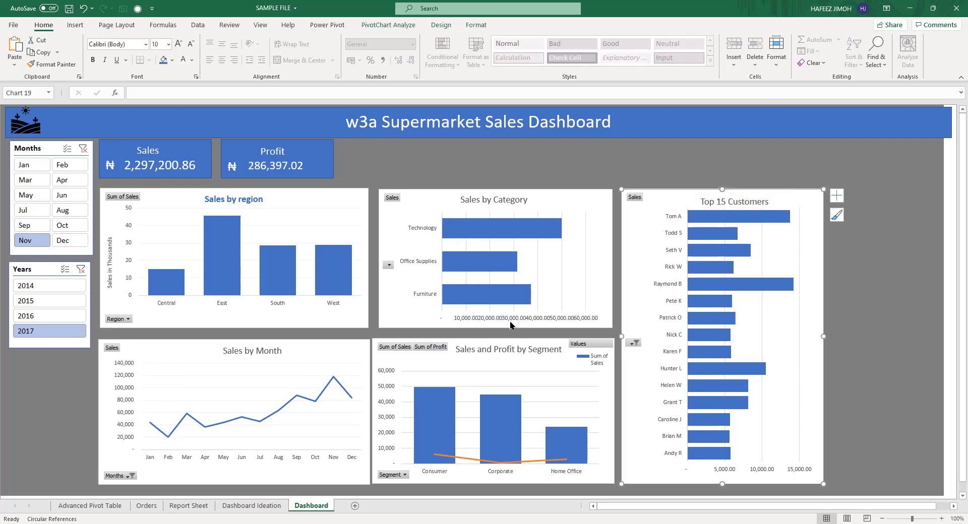
left_click(913, 236)
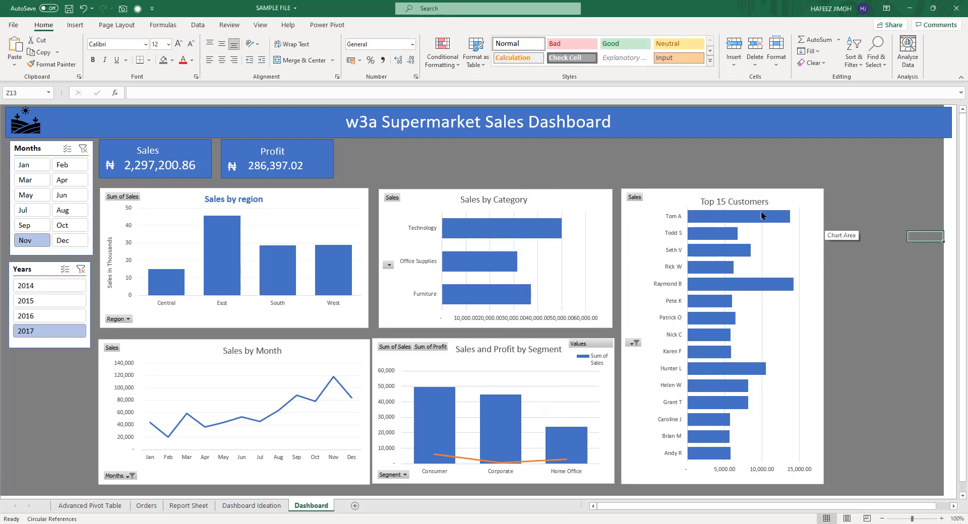
left_click(709, 199)
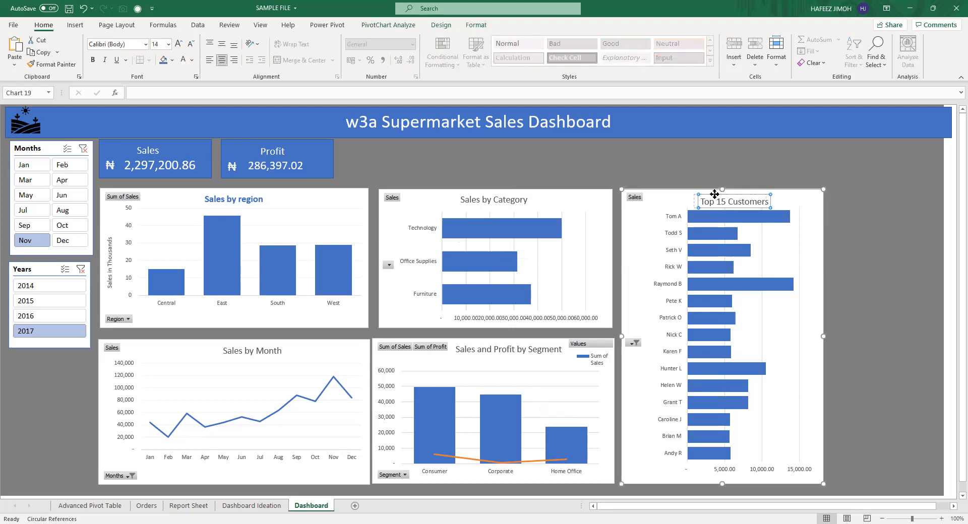
left_click_drag(714, 194, 714, 194)
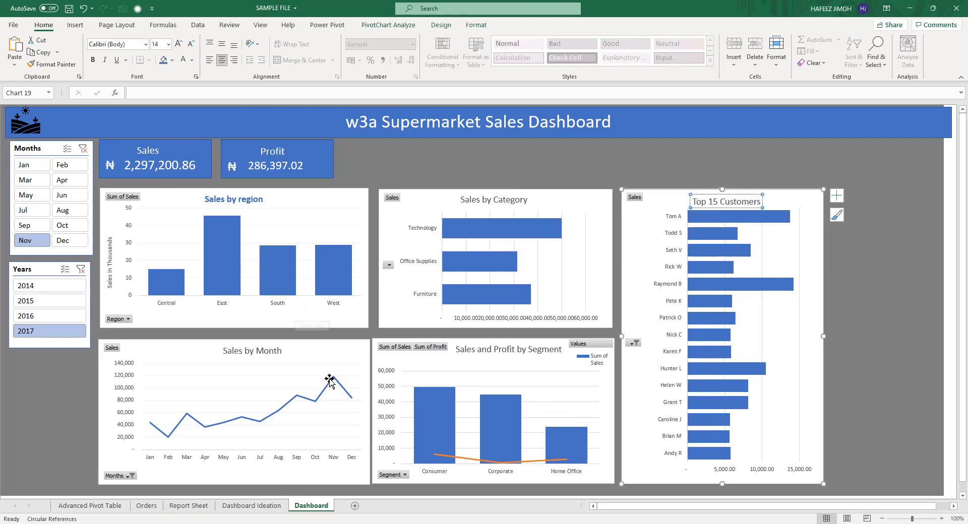
Switch from the dashboard to the Advanced Pivot Table sheet.
right_click(312, 504)
left_click(275, 506)
left_click(103, 508)
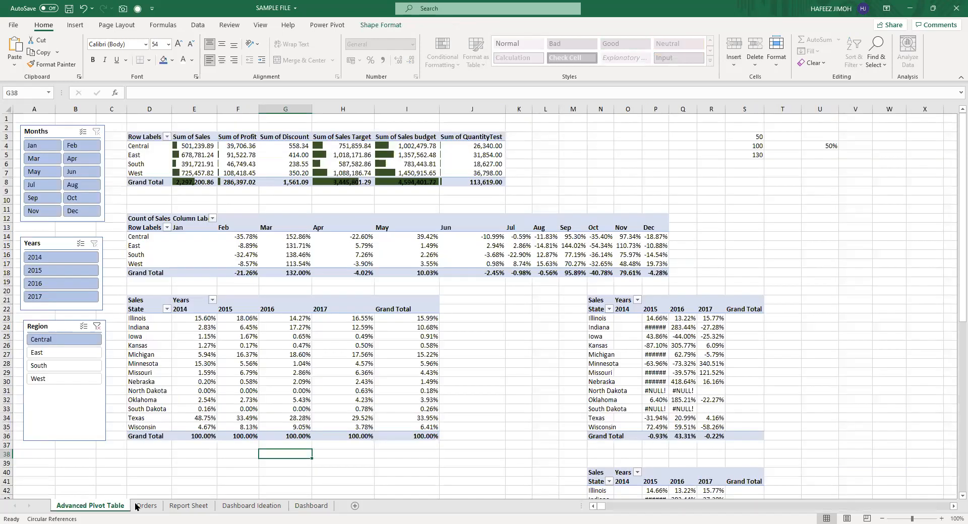
Hide the Advanced Pivot Table, Orders, Report Sheet and Dashboard Ideation sheets together, keeping only the Dashboard sheet.
left_click(147, 507, "ctrl")
left_click(175, 509, "ctrl")
left_click(243, 507, "ctrl")
right_click(242, 508)
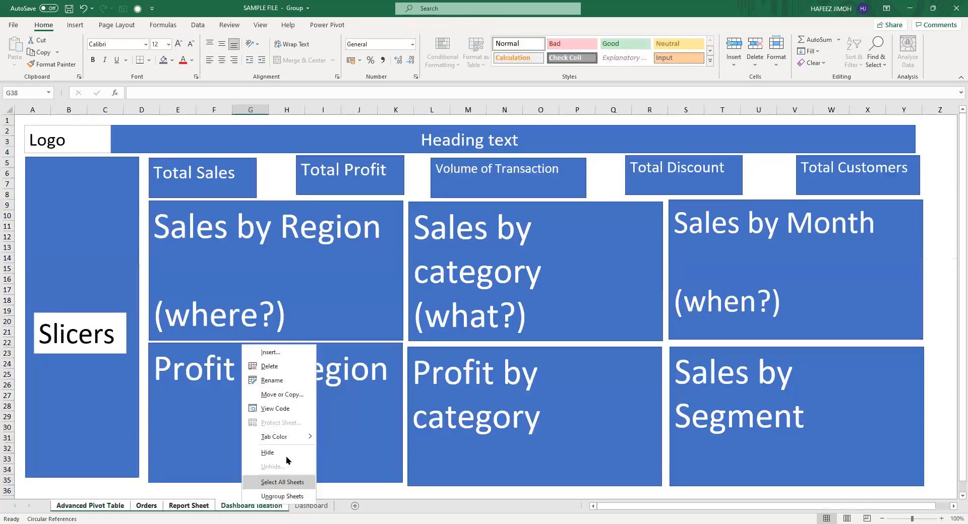
key("h")
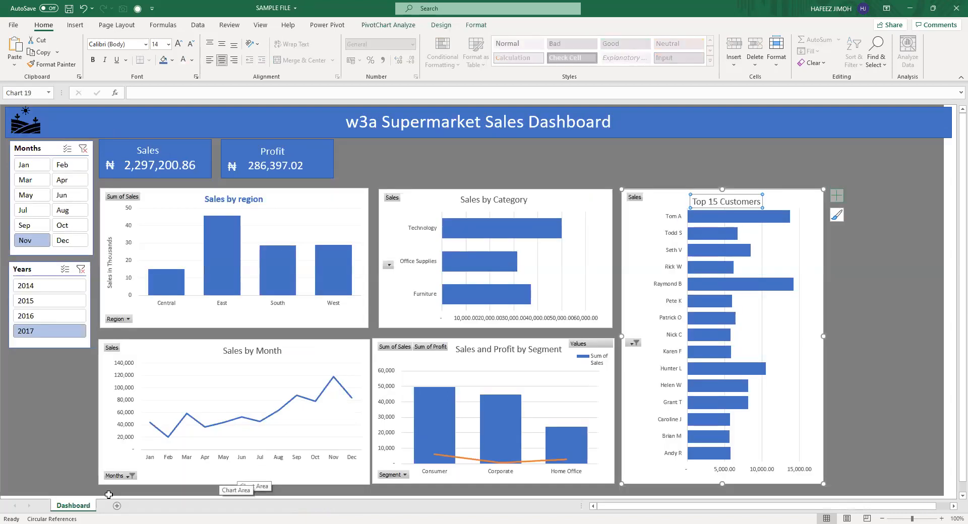
right_click(85, 507)
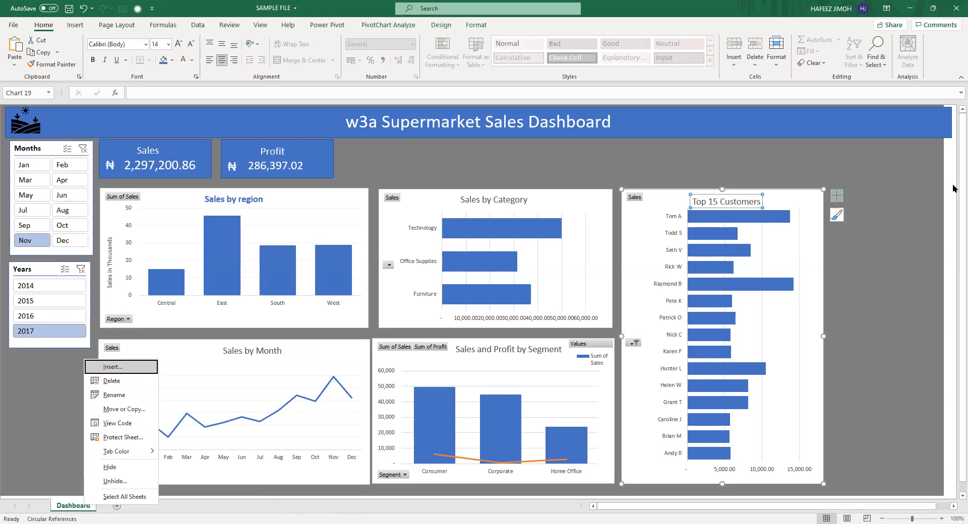
key("Escape")
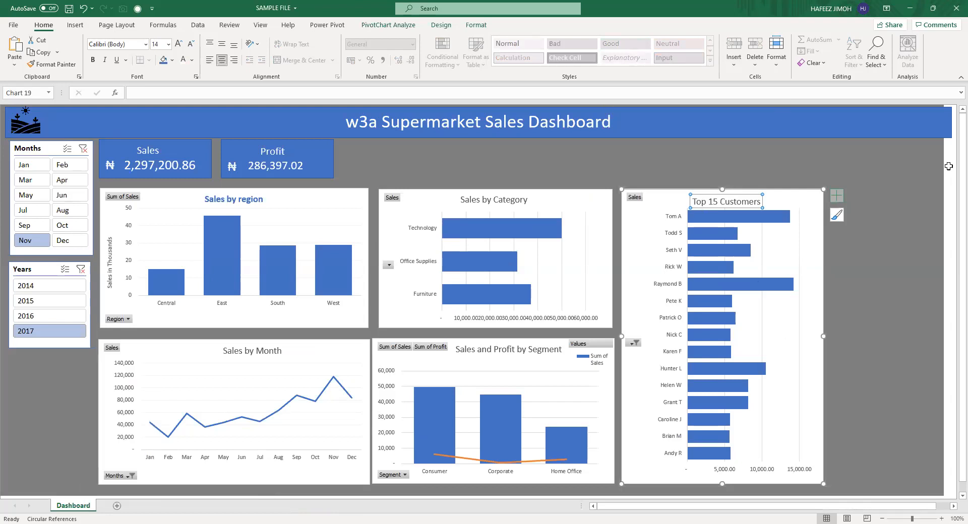
Narrow the dashboard's title banner slightly at both ends so it fits within the grey background, and nudge the logo inward.
left_click(951, 132)
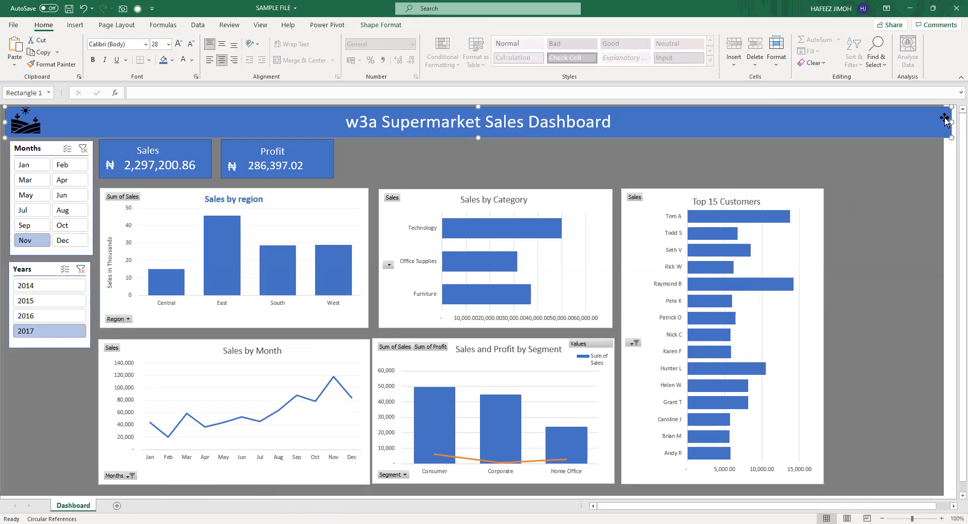
left_click_drag(948, 118, 937, 123)
left_click(890, 151)
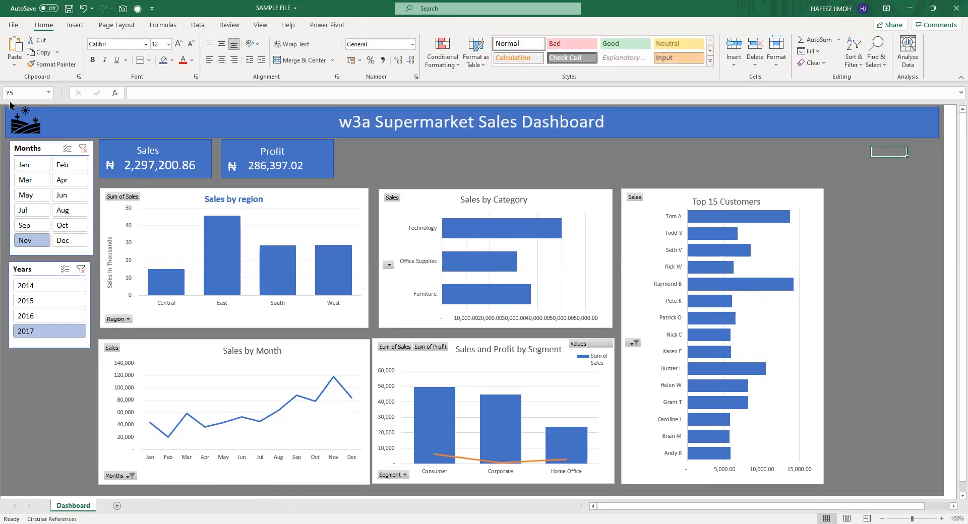
left_click_drag(5, 118, 36, 122)
left_click(38, 124)
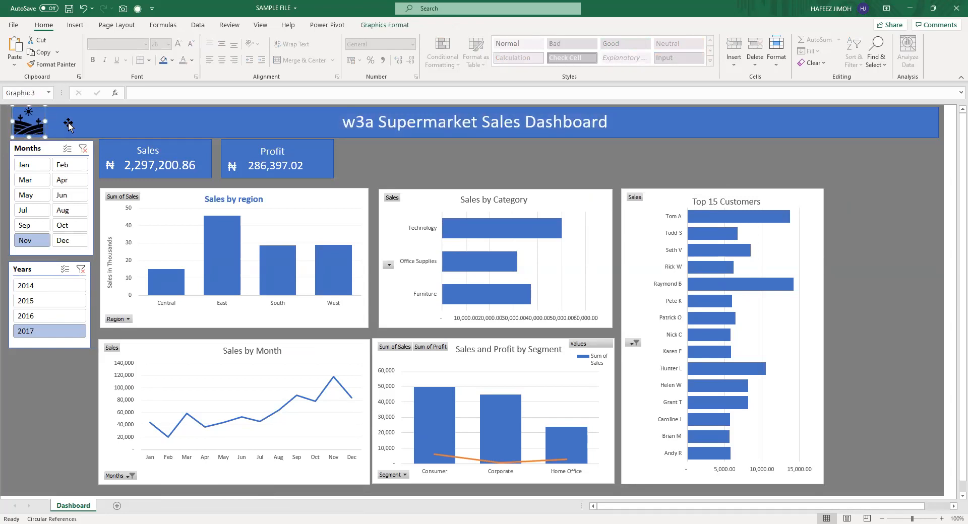
left_click(112, 129)
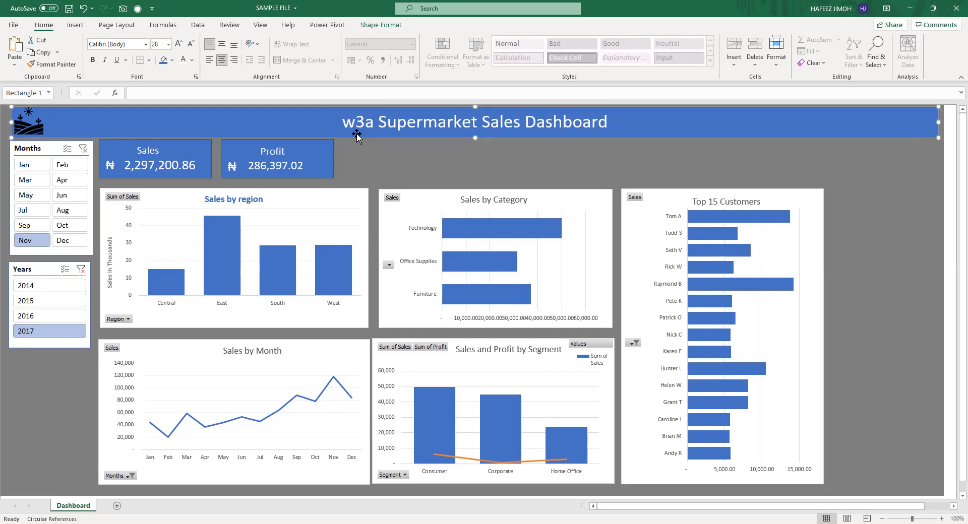
Widen the Top 15 Customers chart slightly by extending its right edge.
left_click(830, 278)
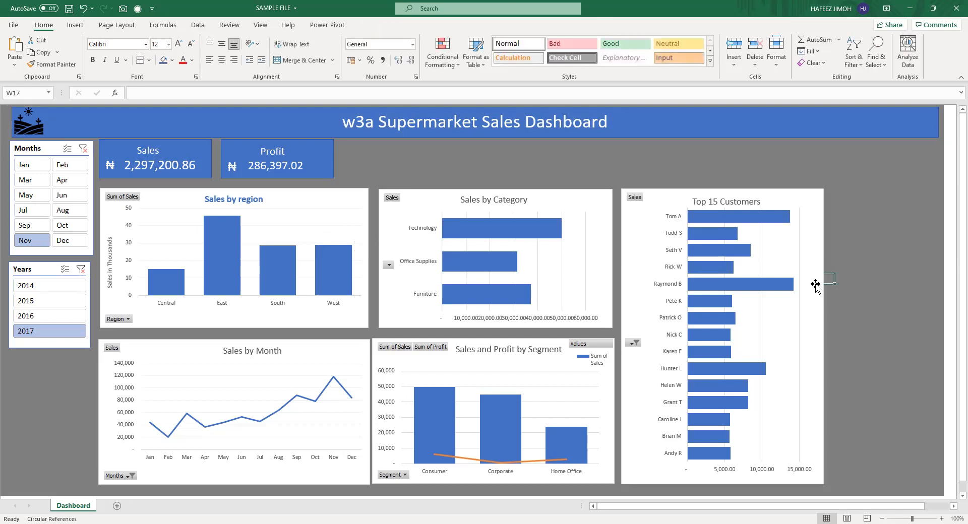
left_click(816, 285)
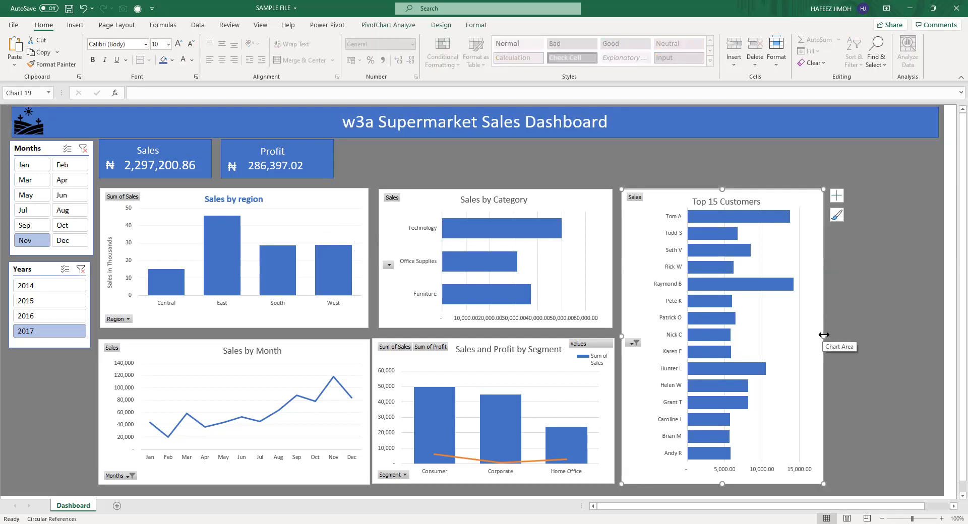
left_click_drag(824, 336, 832, 337)
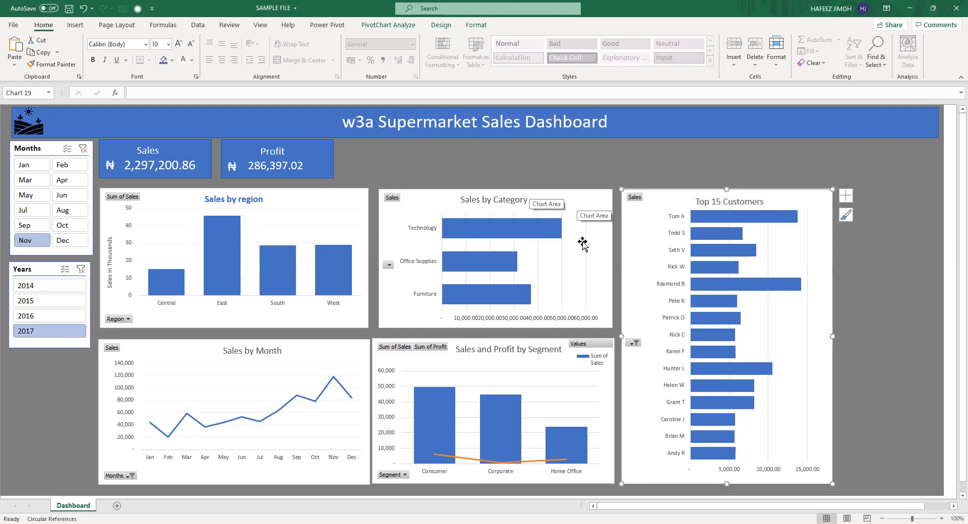
left_click(559, 260)
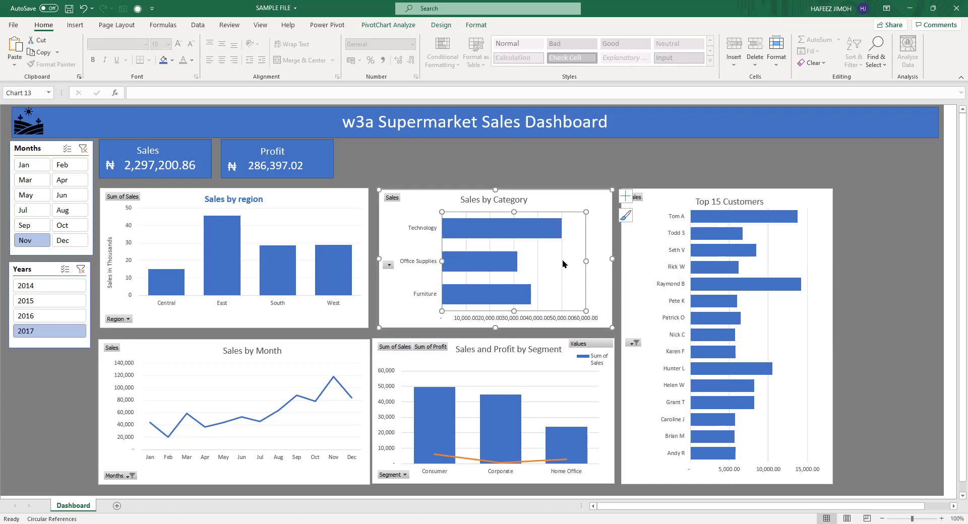
Enlarge the Months slicer downward and outward, and place the slightly enlarged Years slicer beneath it with aligned edges.
left_click(46, 148)
left_click_drag(30, 262, 26, 276)
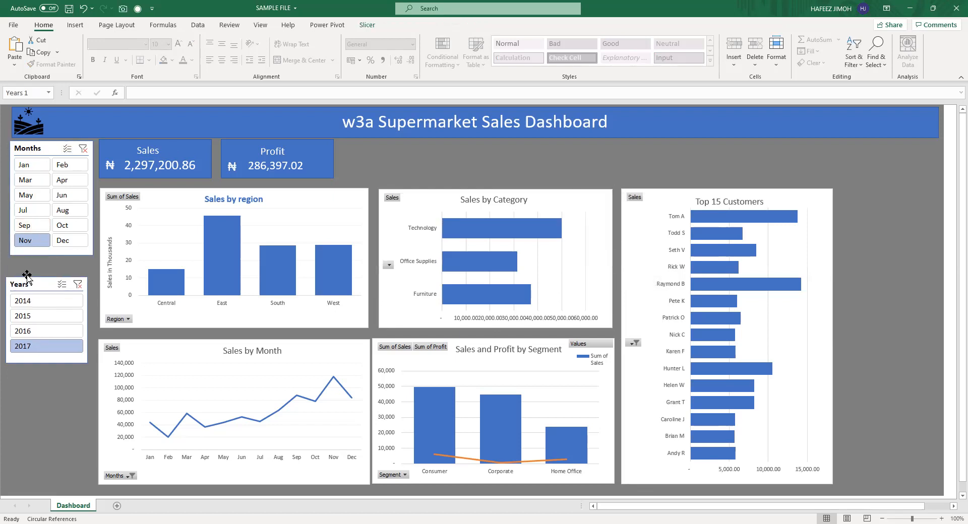
left_click(43, 152)
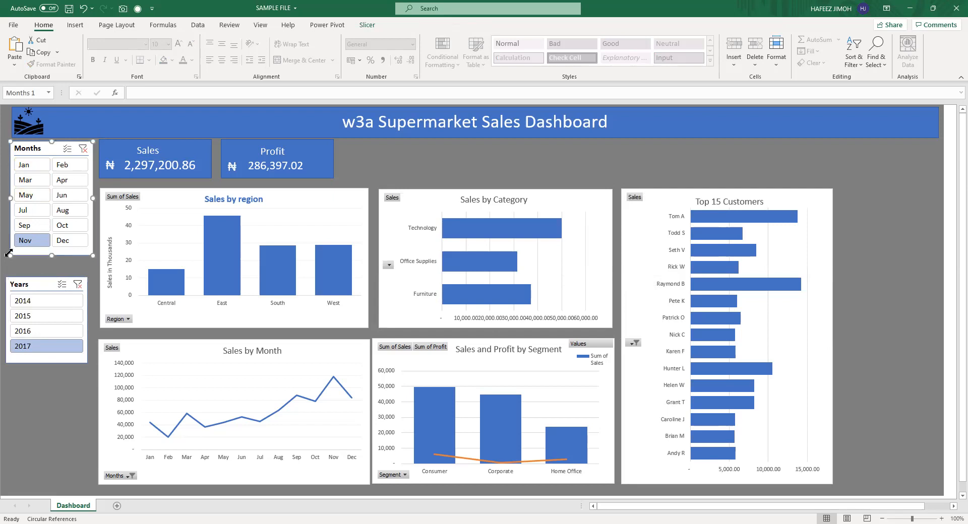
left_click_drag(8, 258, 34, 286)
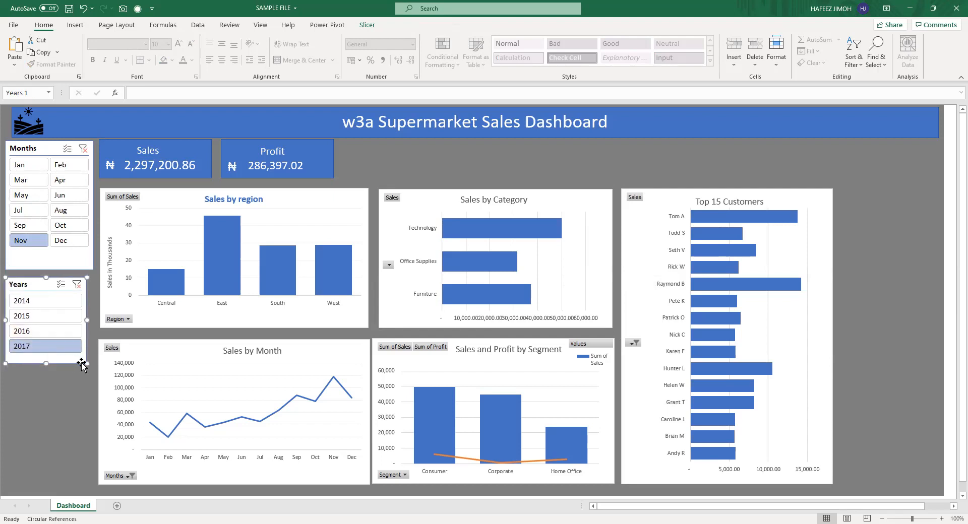
left_click_drag(87, 370, 89, 372)
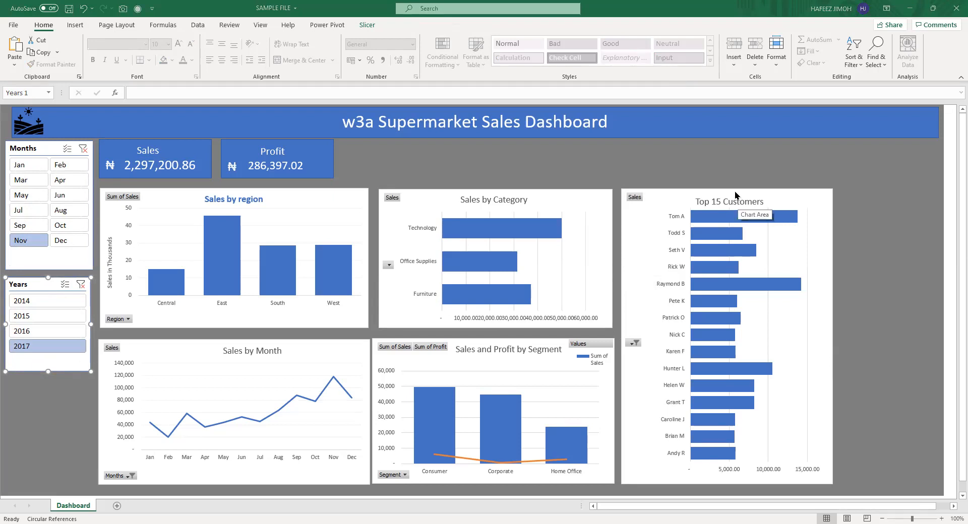
Unhide the Advanced Pivot Table, Orders, Report Sheet and Dashboard Ideation sheets in one go.
right_click(73, 506)
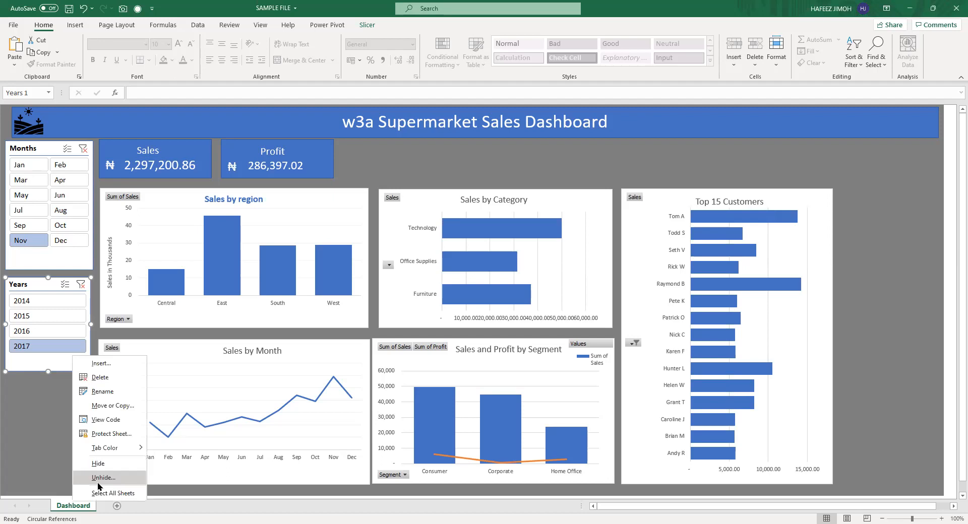
left_click(99, 478)
left_click(86, 456, "shift")
left_click(84, 457, "ctrl")
left_click(82, 463, "ctrl")
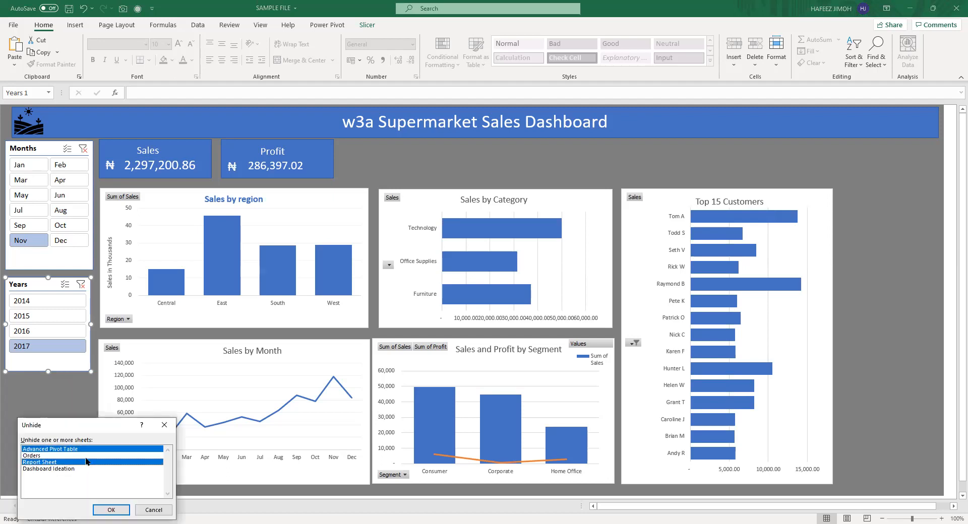
left_click(85, 456, "ctrl")
left_click(81, 463, "ctrl")
left_click(86, 462, "ctrl")
left_click(84, 469, "ctrl")
left_click(109, 510)
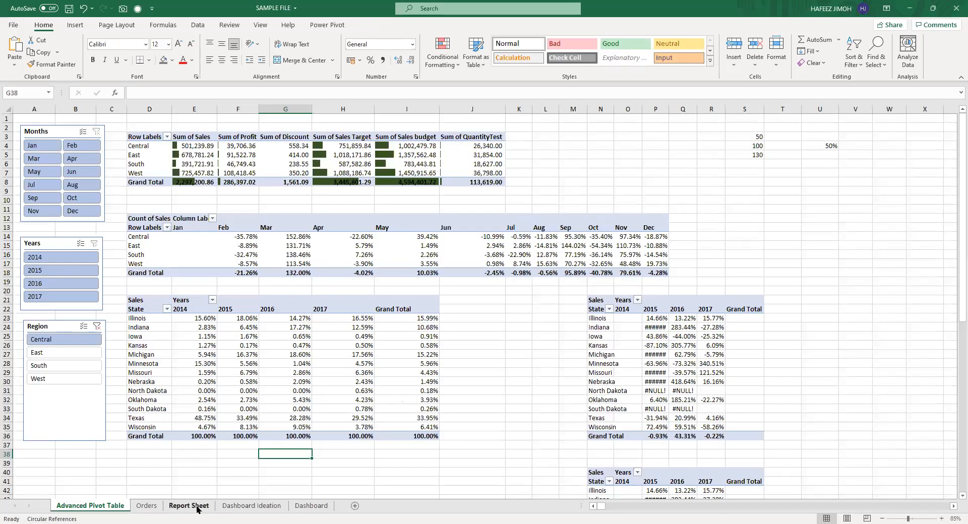
Check the name assigned to the segment sales and profit PivotTable on the Report Sheet.
left_click(190, 506)
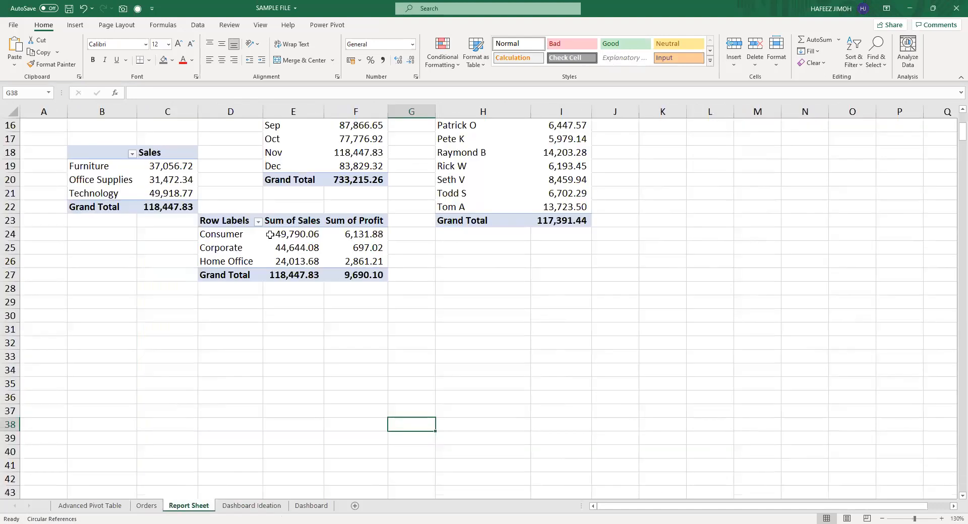
left_click(301, 235)
left_click(388, 24)
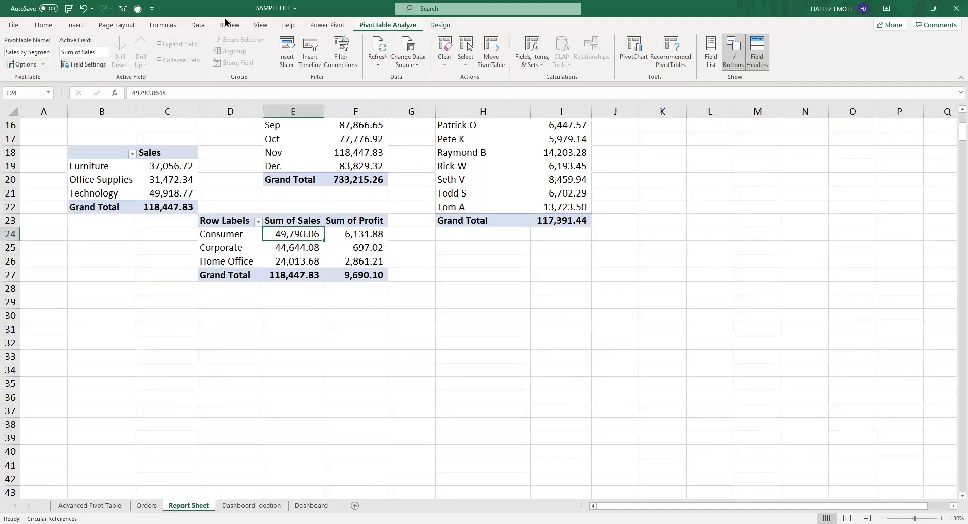
left_click(41, 53)
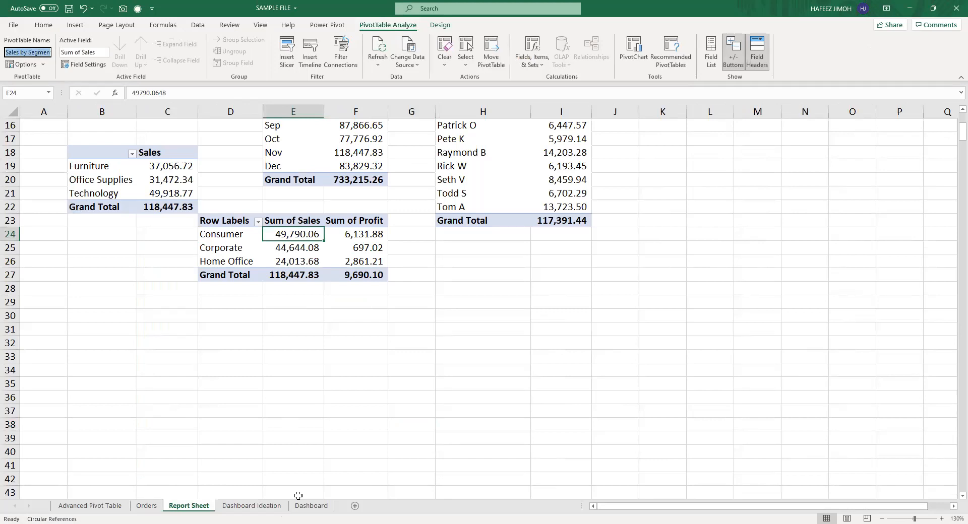
Examine which PivotTables the dashboard's Years slicer is connected to, leaving its report connections as they are.
left_click(311, 506)
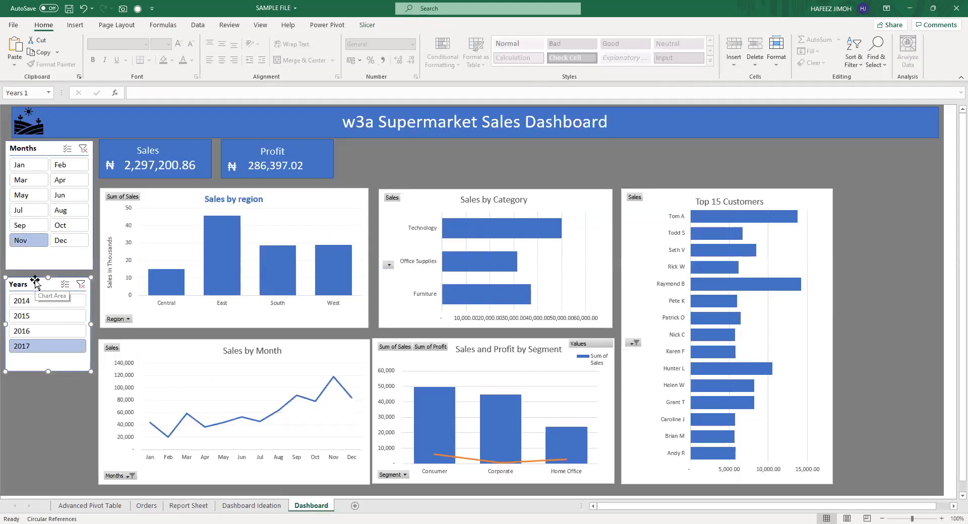
left_click(367, 25)
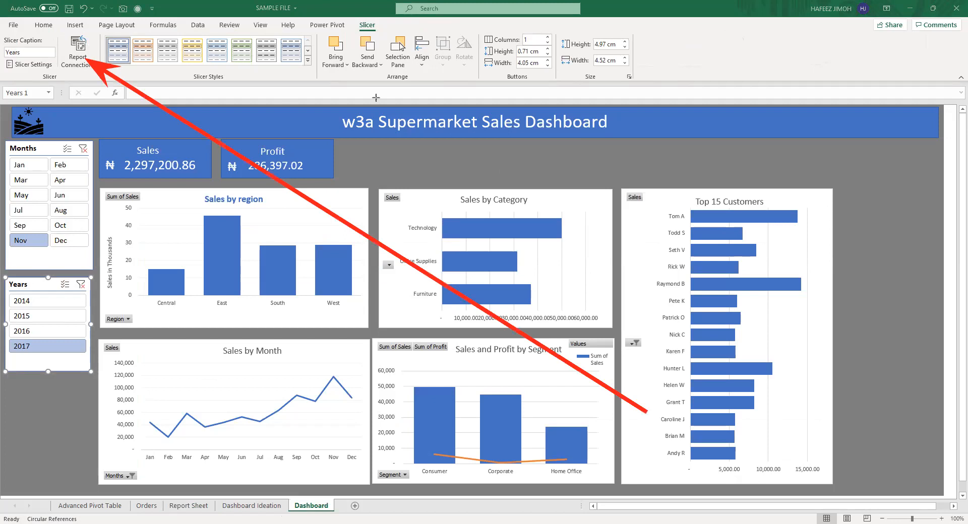
left_click(84, 53)
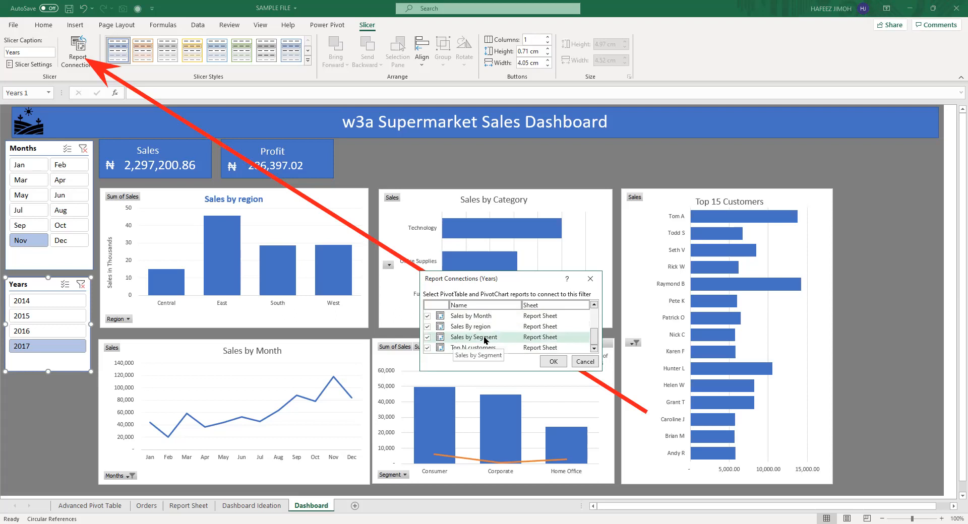
scroll(489, 334, "up", 5)
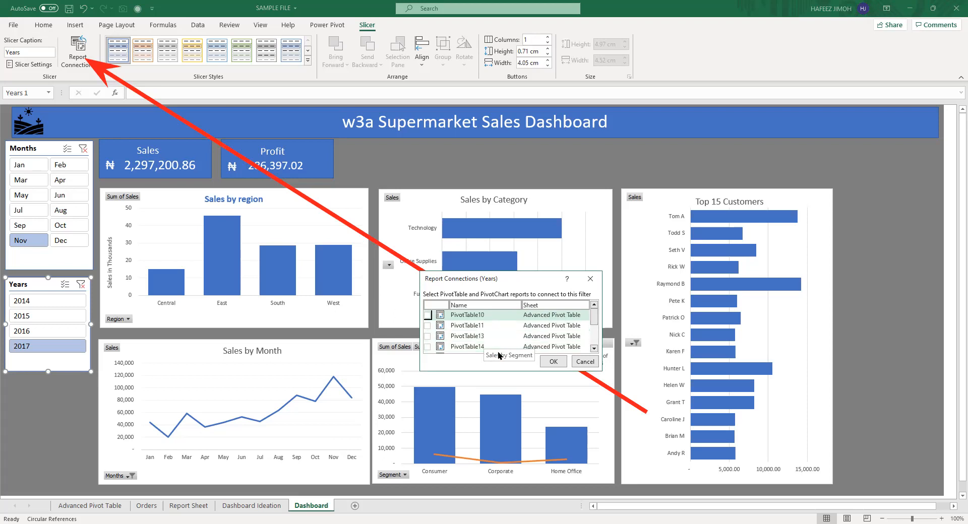
scroll(498, 331, "down", 5)
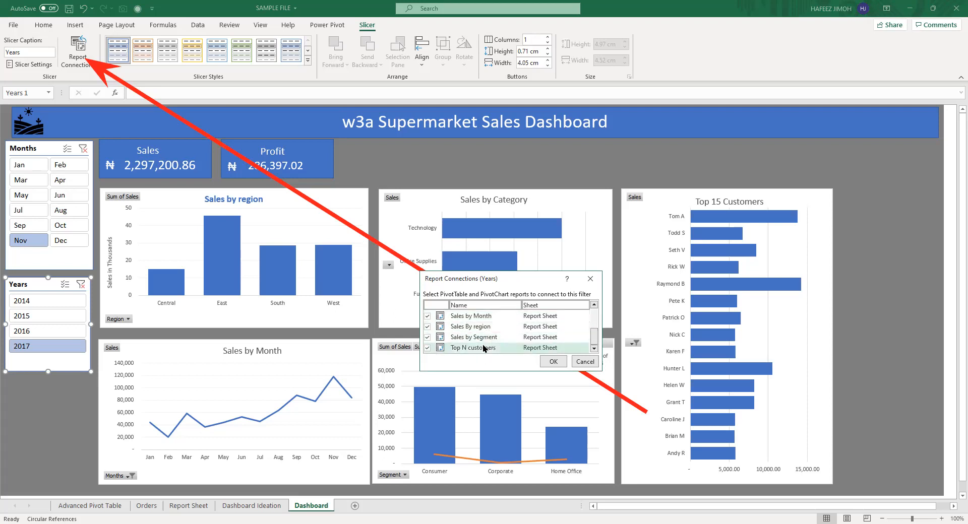
scroll(485, 331, "up", 2)
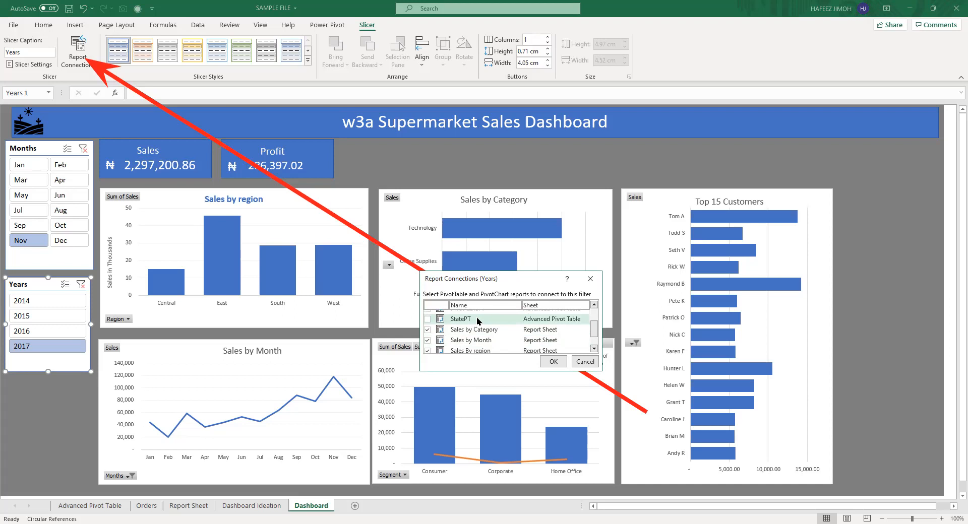
scroll(480, 320, "down", 3)
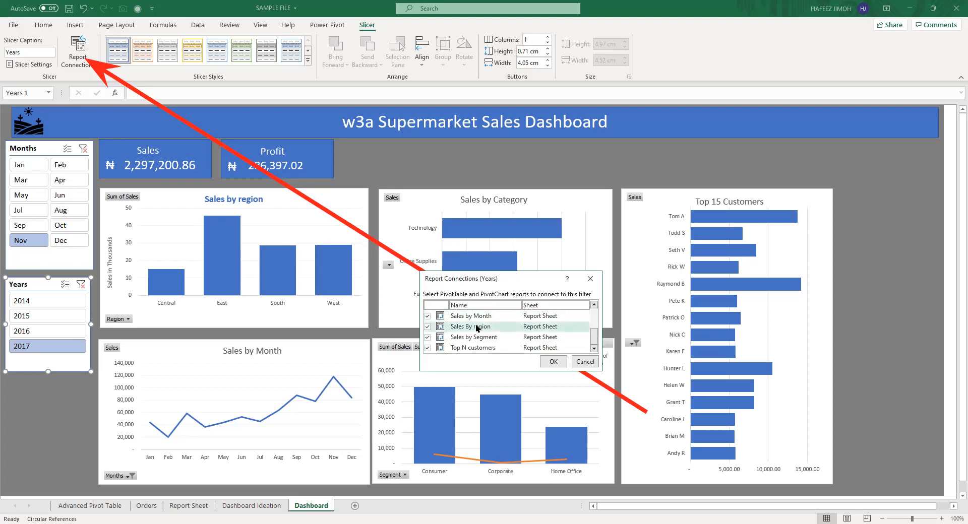
scroll(478, 329, "up", 5)
scroll(477, 328, "down", 5)
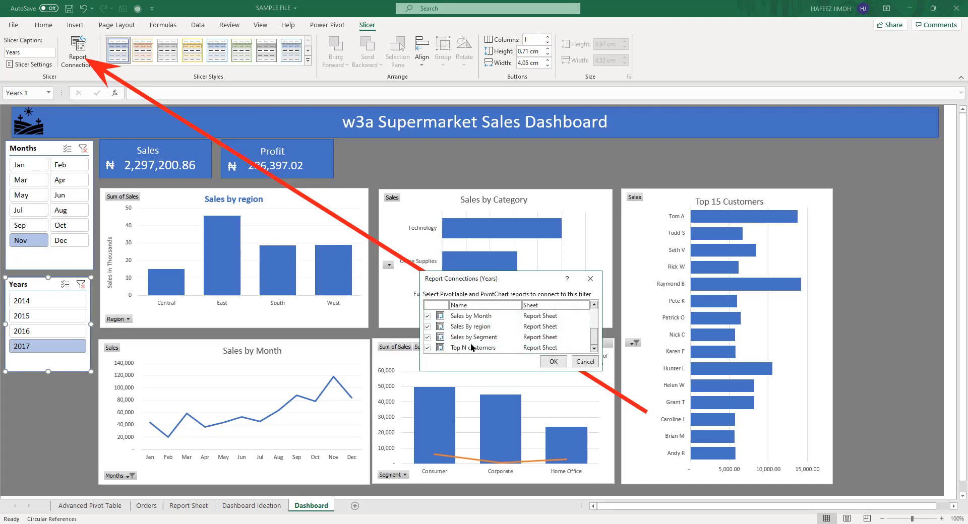
scroll(458, 344, "up", 3)
scroll(458, 344, "down", 3)
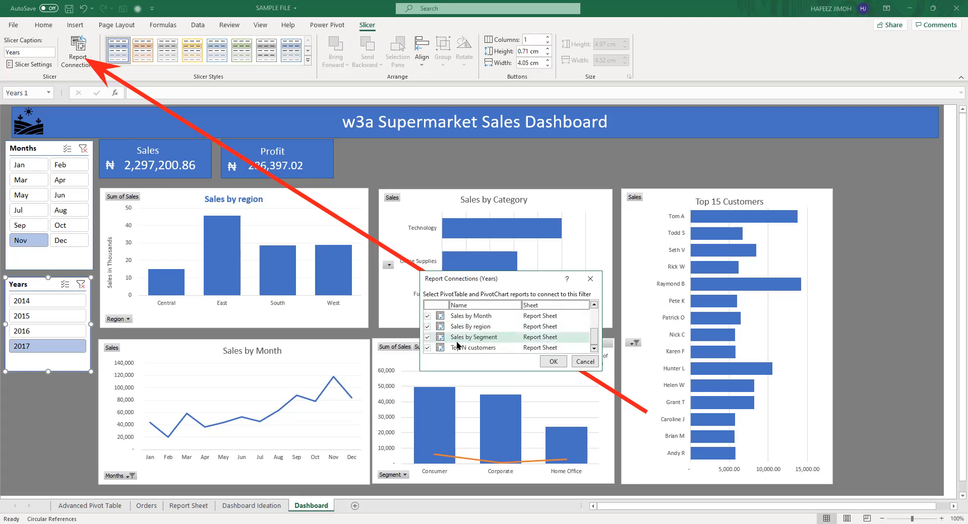
left_click(585, 279)
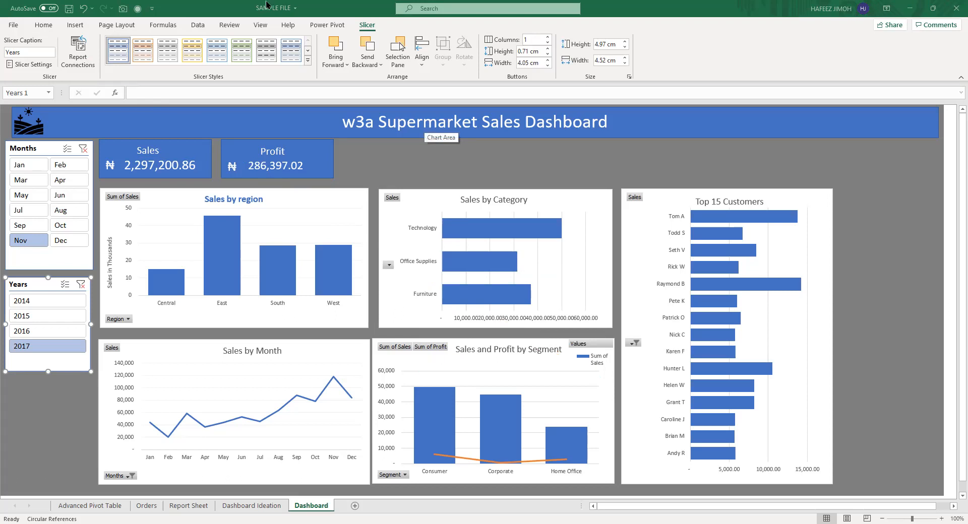
Review the Years slicer's report connections once more, close them and select the Top 15 Customers chart.
left_click(70, 64)
scroll(476, 321, "down", 3)
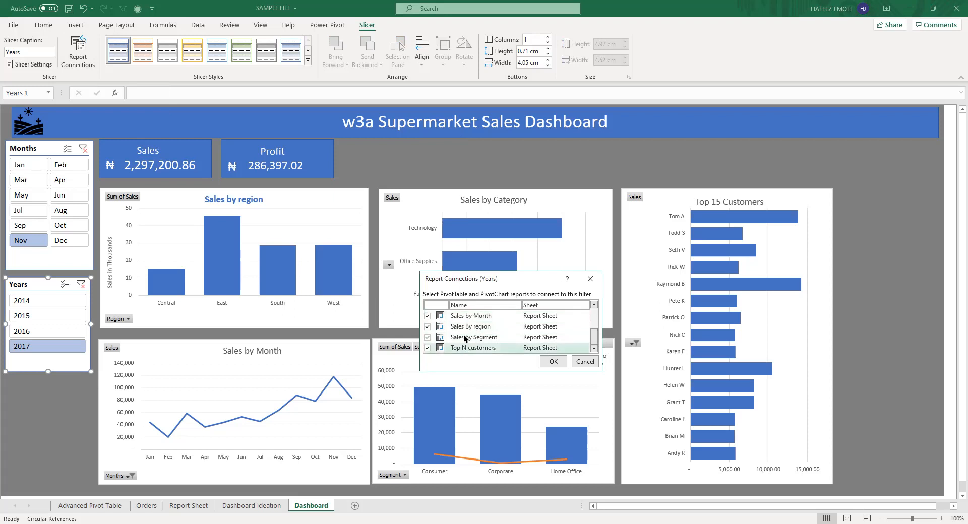
scroll(459, 339, "up", 3)
scroll(458, 339, "down", 1)
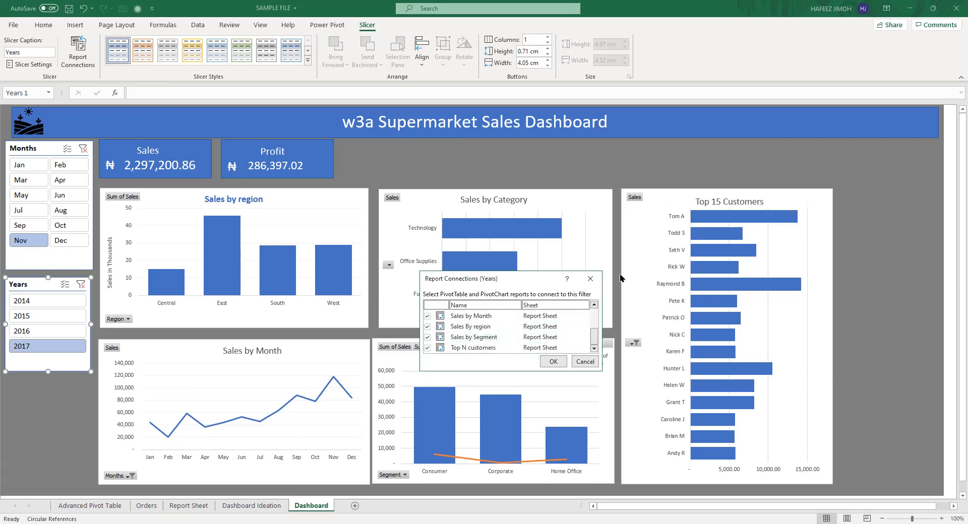
left_click(678, 203)
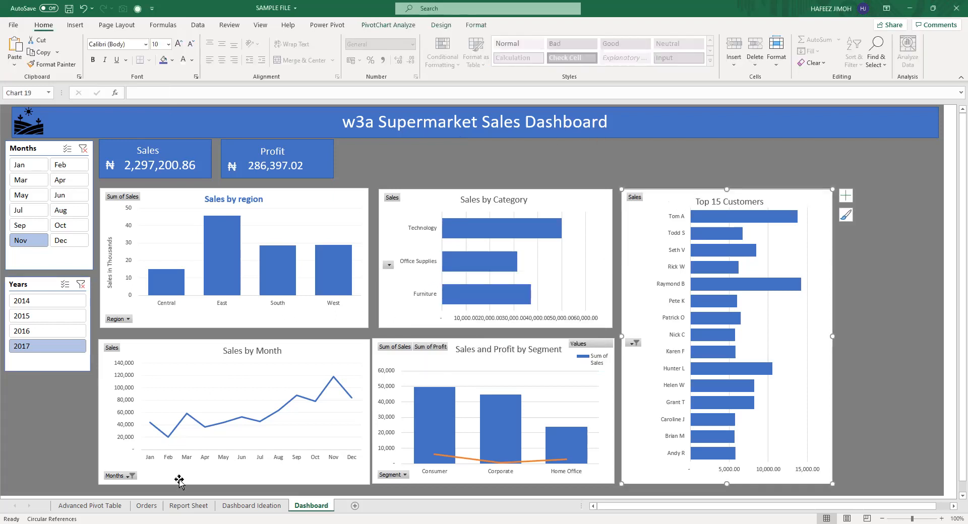
left_click(49, 287)
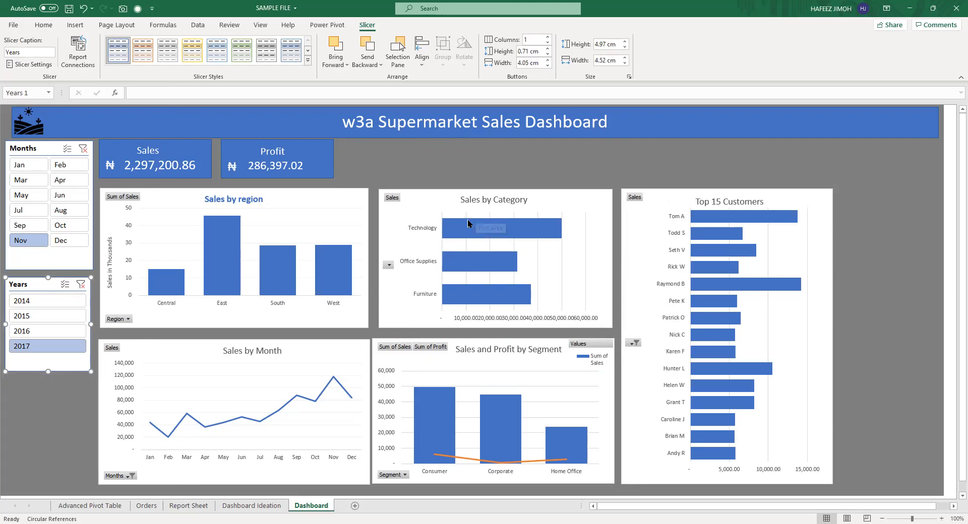
mouse_move(469, 223)
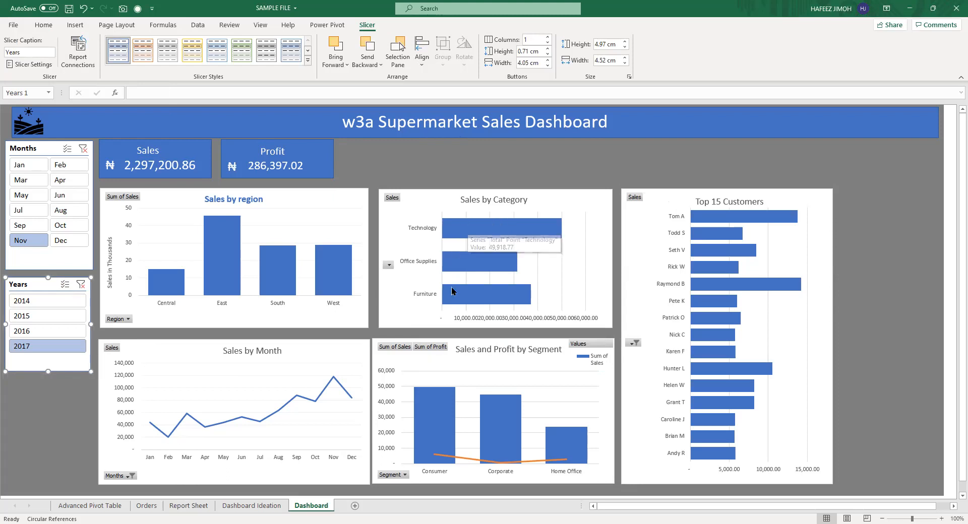
left_click(511, 269)
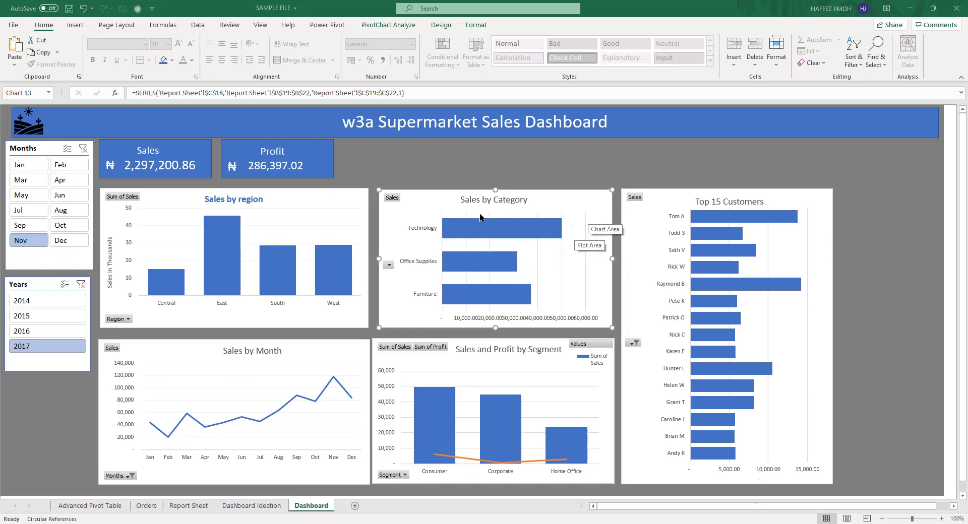
Move the Sales by Month chart title slightly to the left within its chart and dismiss the chart formatting options.
double_click(244, 350)
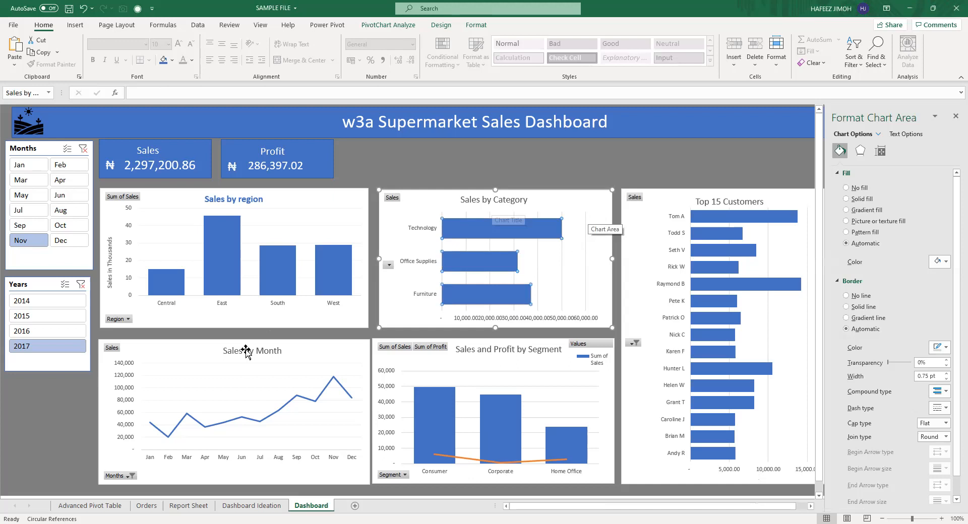
left_click(247, 349)
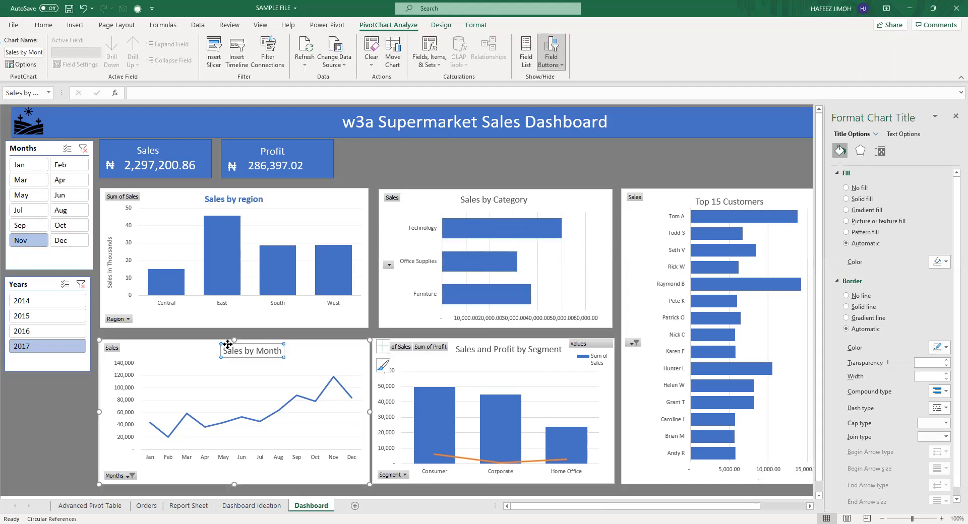
left_click_drag(228, 344, 216, 345)
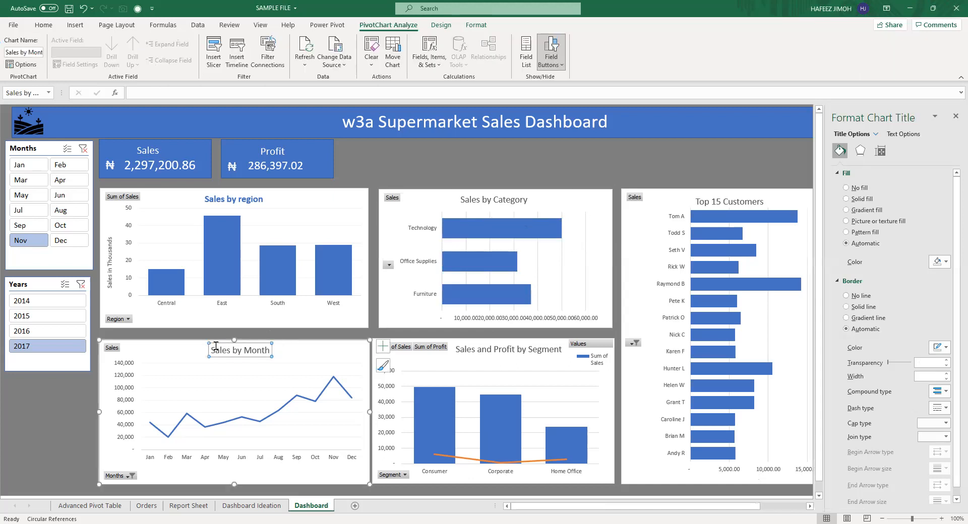
left_click(954, 118)
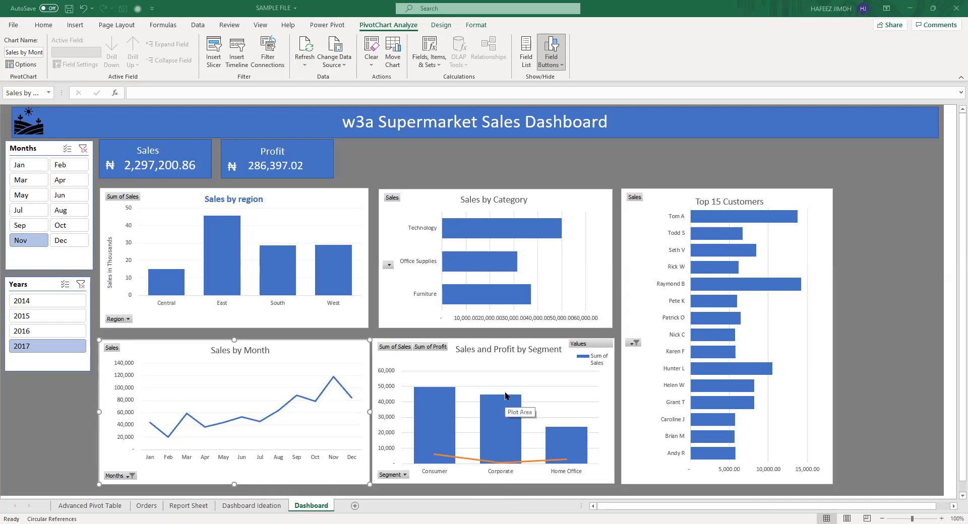
Review the planned layout on the Dashboard Ideation sheet, return to the Dashboard and compare its segment and category charts with it.
mouse_move(500, 426)
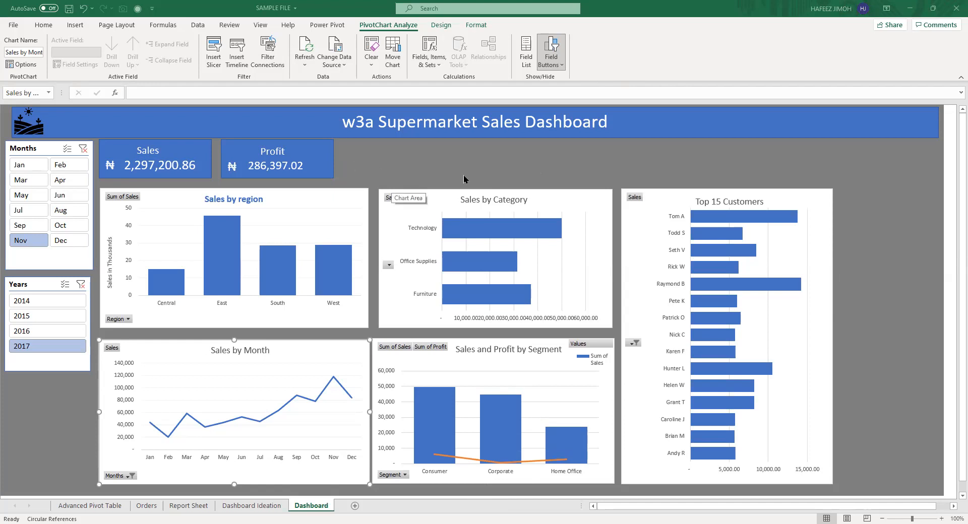
left_click(274, 508)
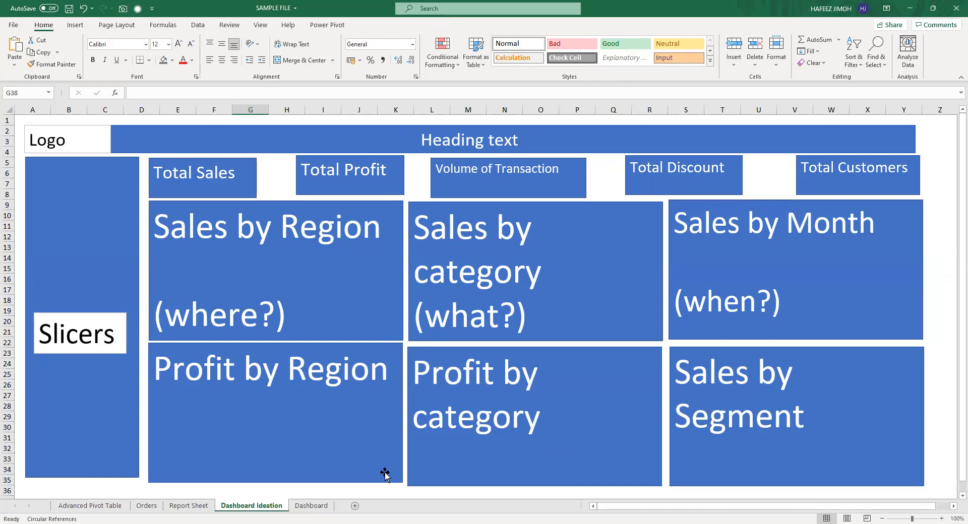
key("ctrl+Page_Down")
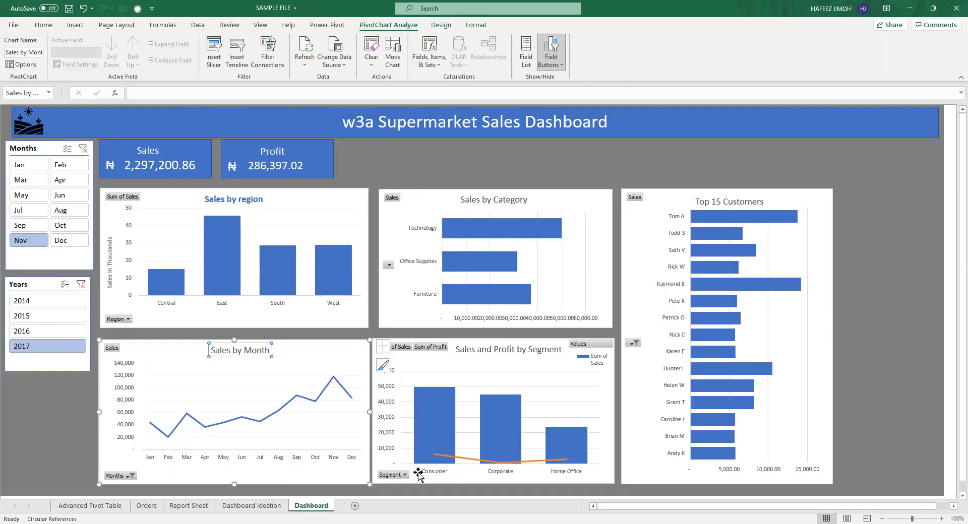
mouse_move(437, 458)
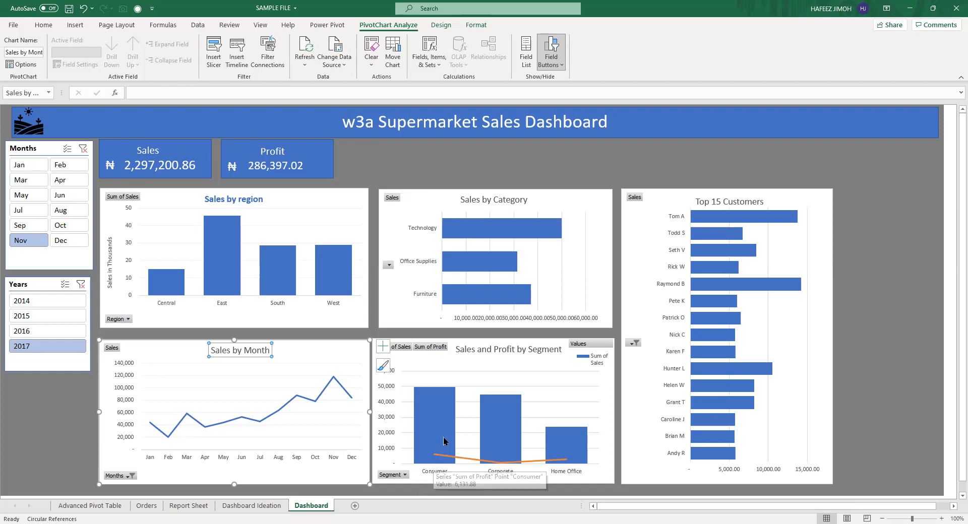
mouse_move(513, 263)
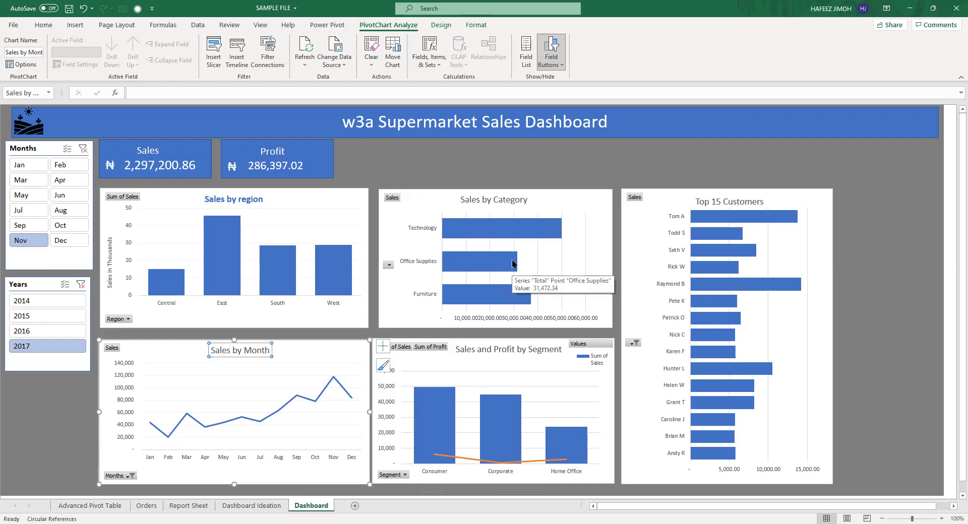